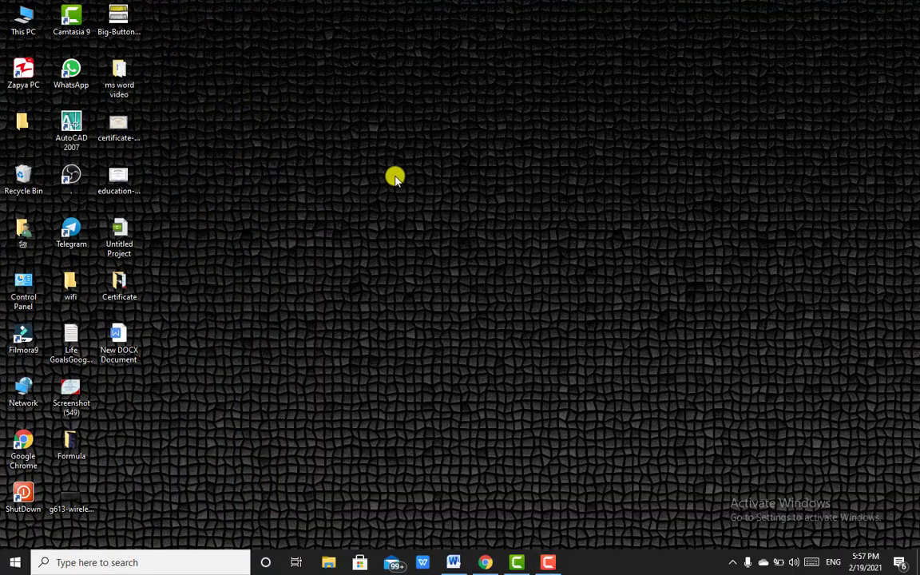
Refresh the desktop, restore the blank Word document, and zoom the page to 90%.
right_click(394, 177)
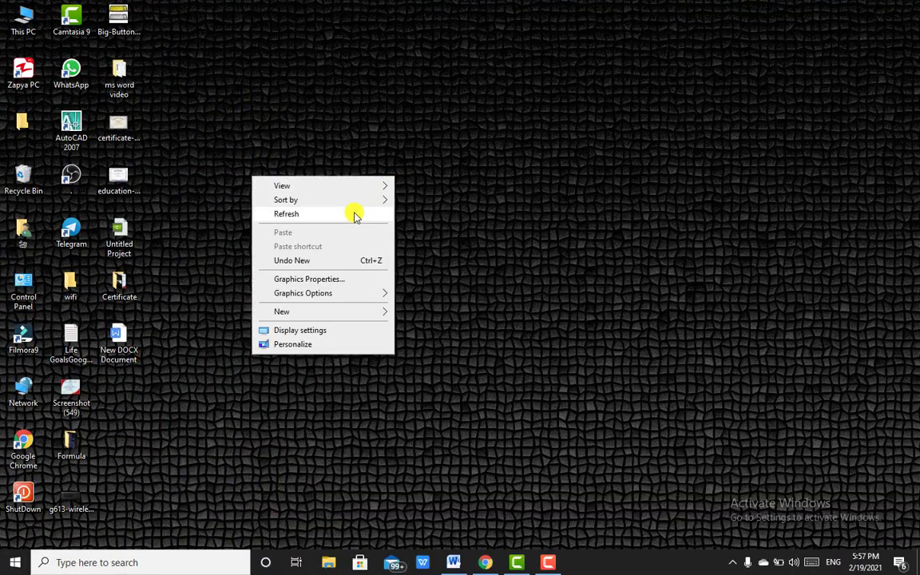
click(356, 215)
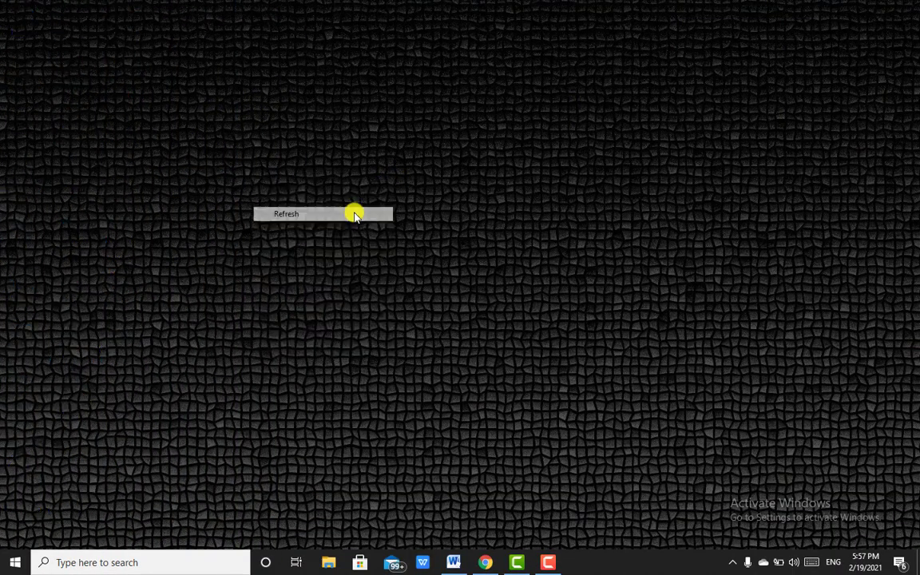
click(462, 561)
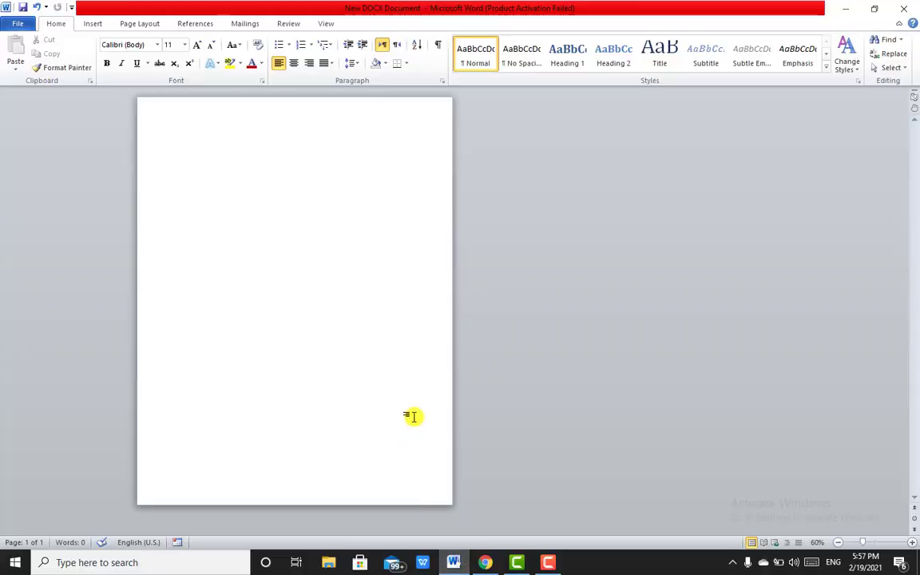
click(911, 542)
click(911, 543)
click(911, 543)
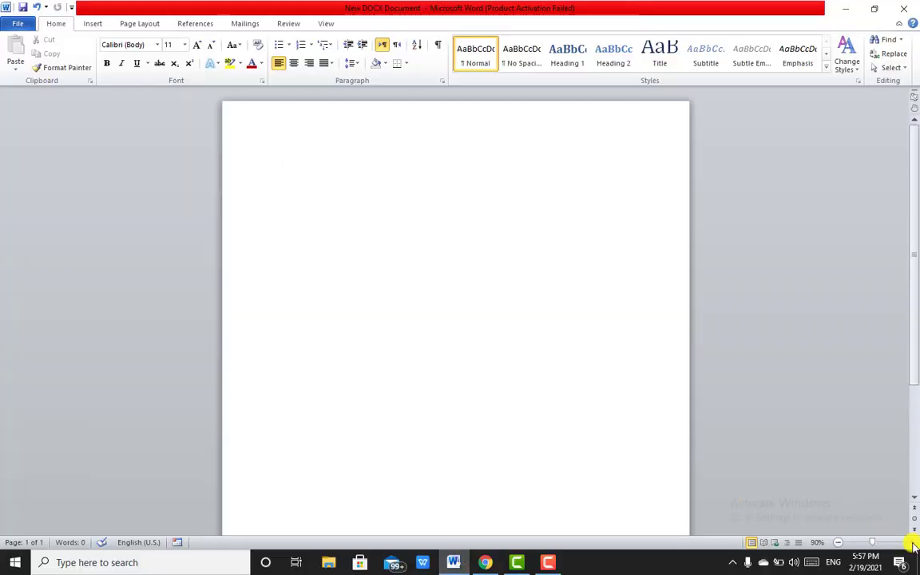
Draw a long flat rectangle near the page bottom and stack a duplicate on top of it.
click(94, 24)
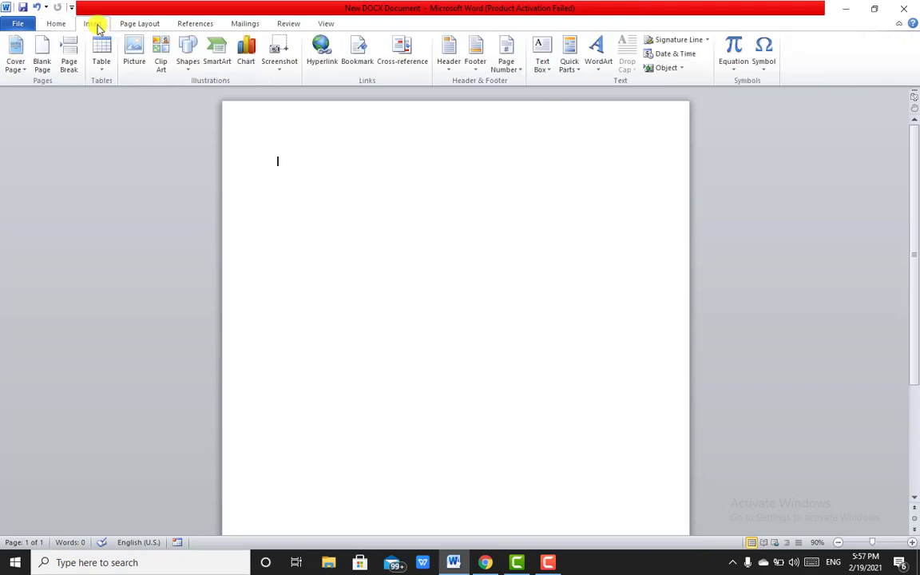
click(188, 71)
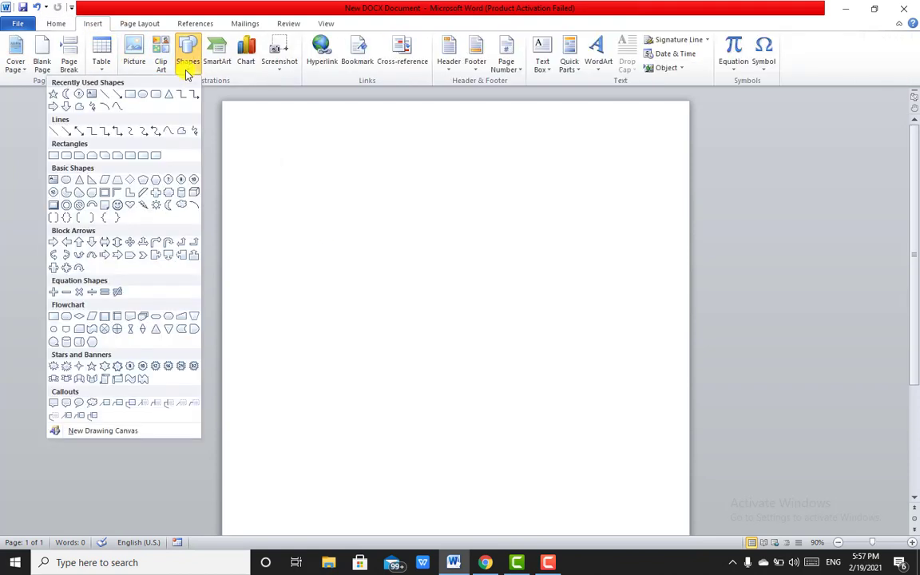
click(129, 94)
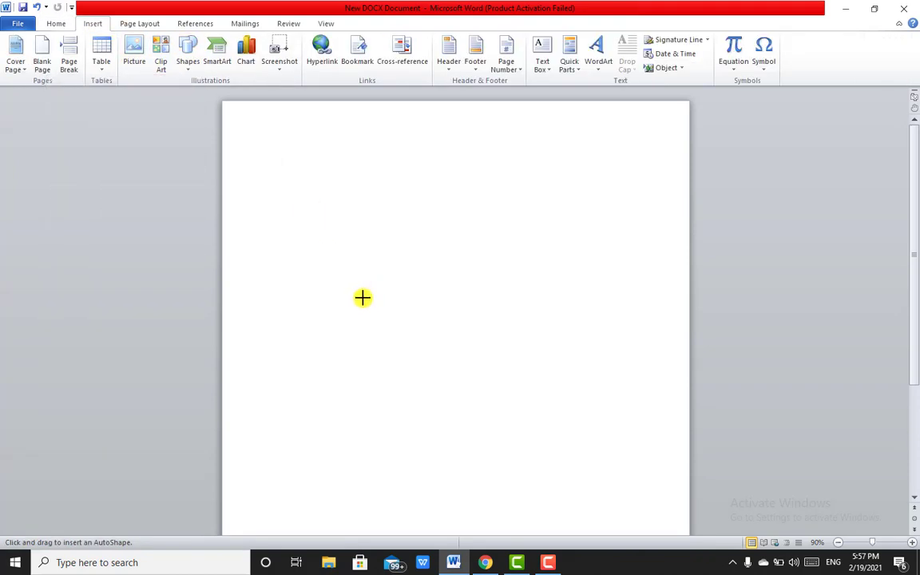
mouse_move(380, 428)
mouse_down()
mouse_move(580, 459)
mouse_move(632, 442)
mouse_up()
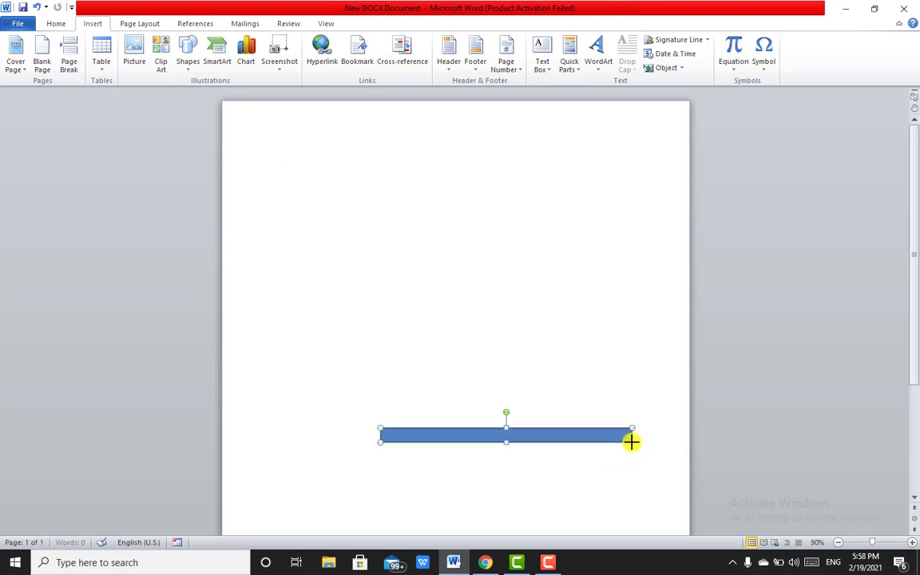
drag(556, 429, 504, 426)
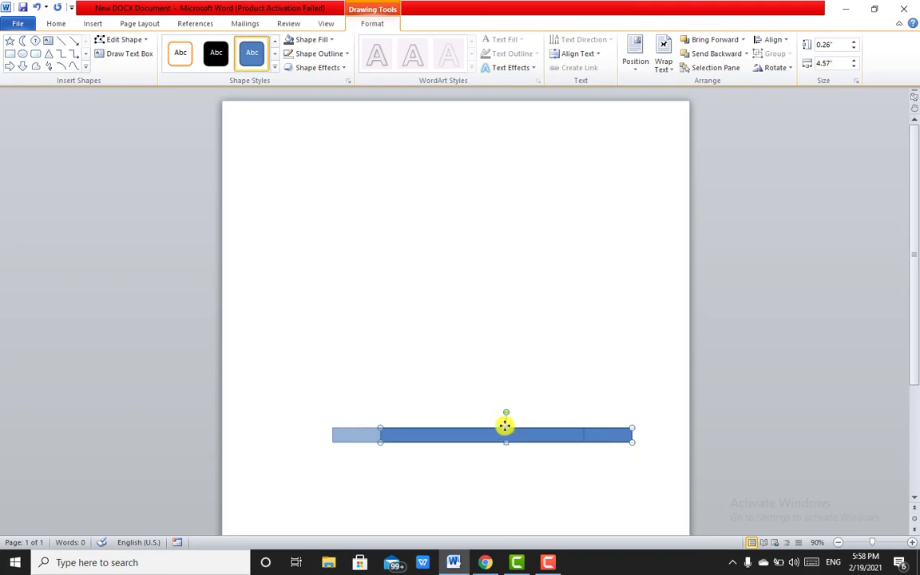
key(ctrl+d)
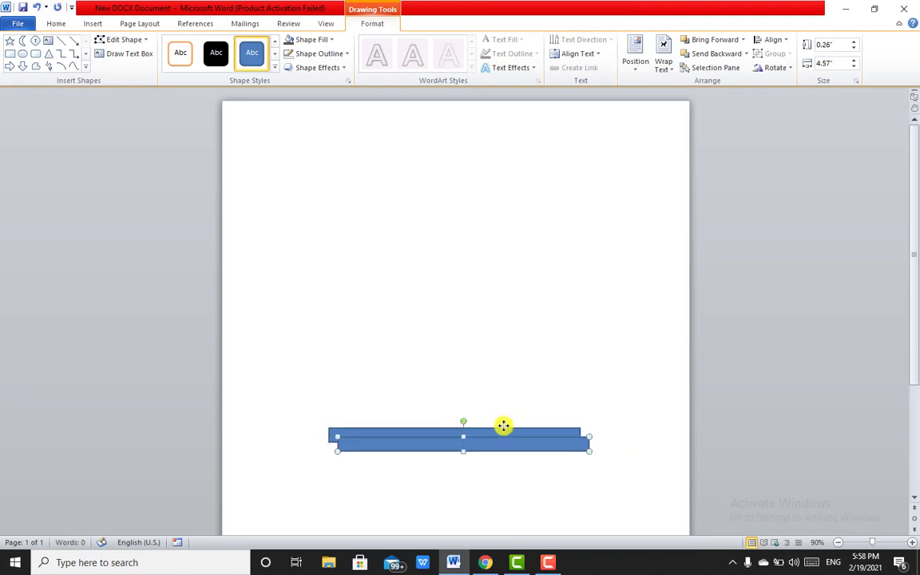
drag(498, 439, 486, 411)
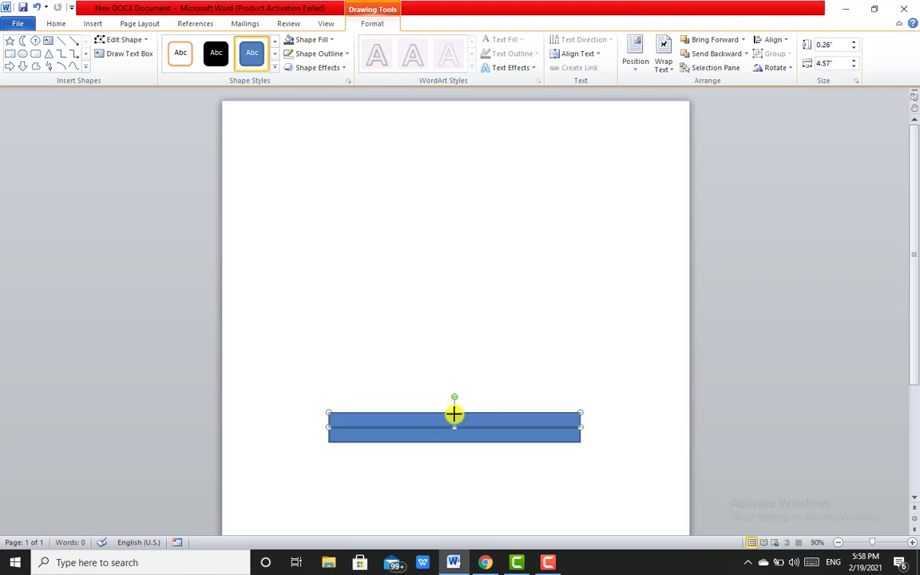
Adjust the top bar's height and add four 2.01-inch copies of the lower bar as staggered steps.
drag(454, 415, 455, 419)
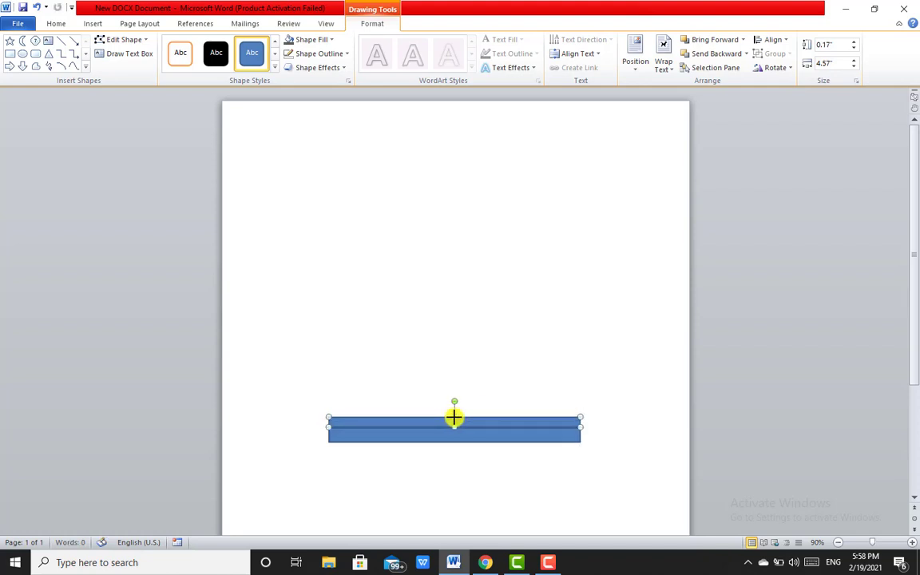
click(469, 438)
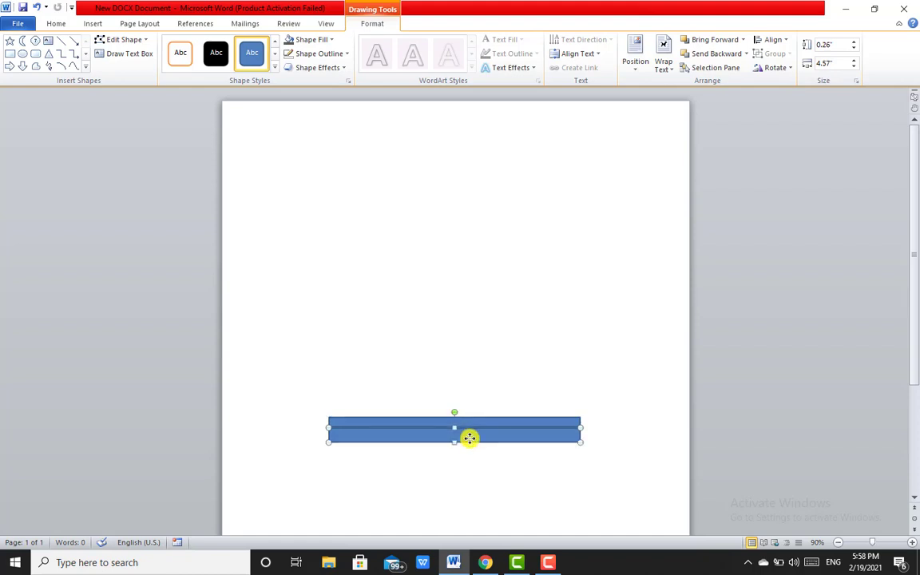
key(ctrl+d)
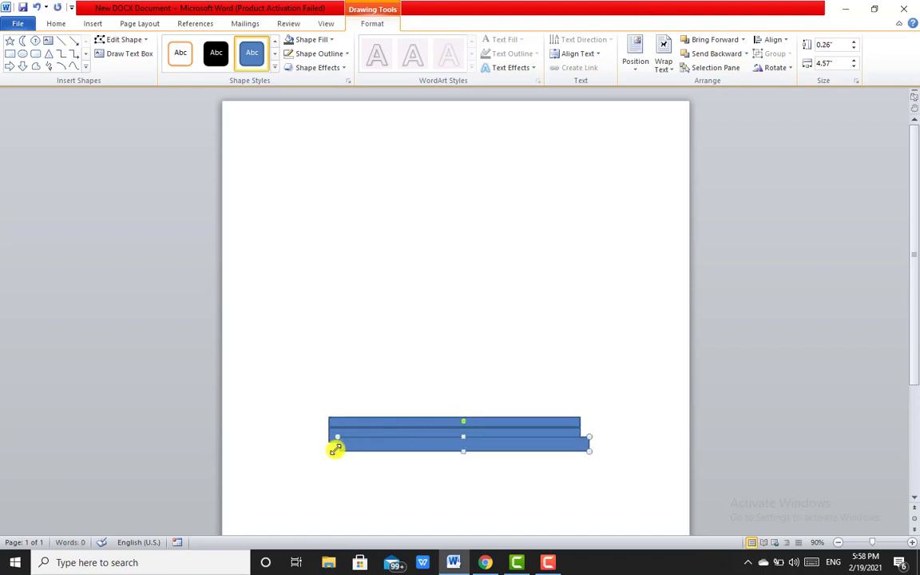
drag(340, 450, 478, 459)
mouse_move(478, 459)
mouse_down()
mouse_move(478, 451)
mouse_move(432, 451)
mouse_up()
key(ctrl+d)
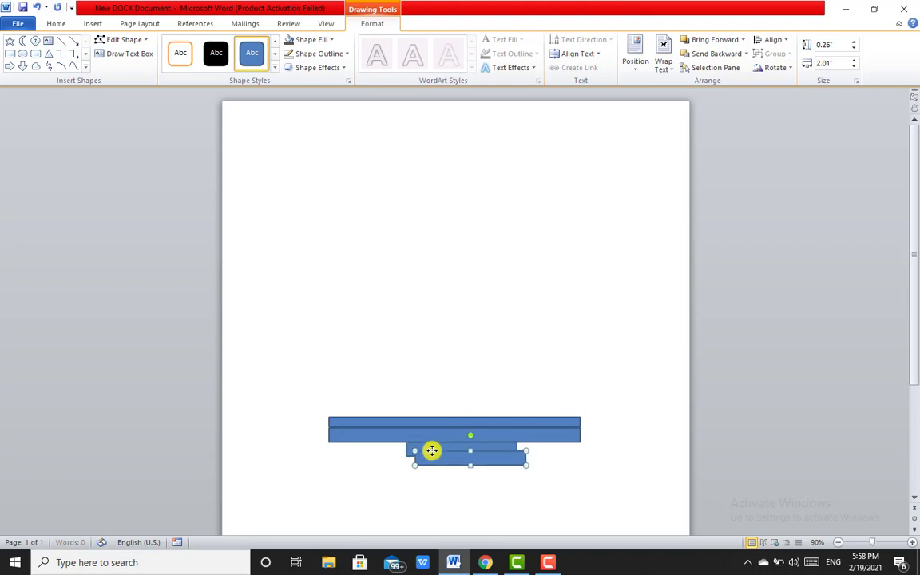
key(ctrl+d)
key(ctrl+d)
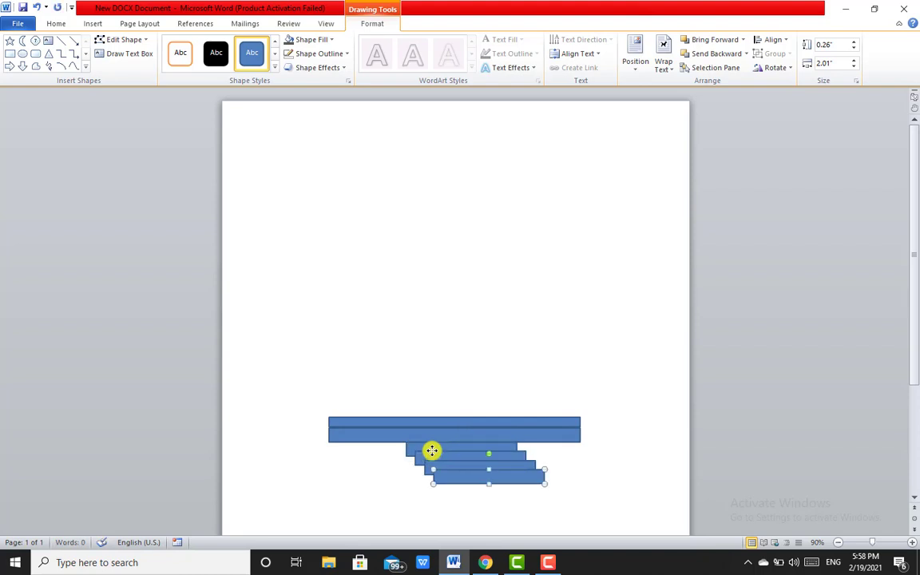
click(574, 467)
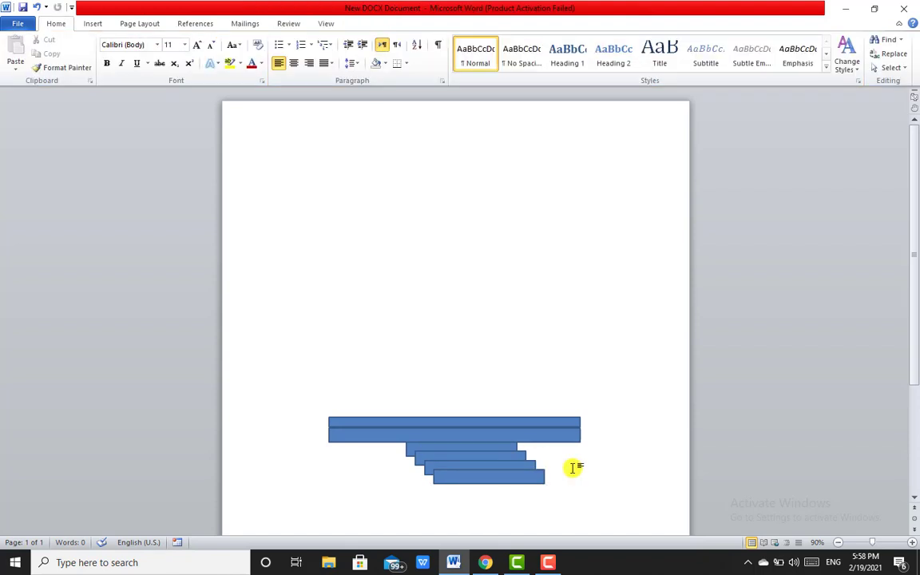
click(387, 431)
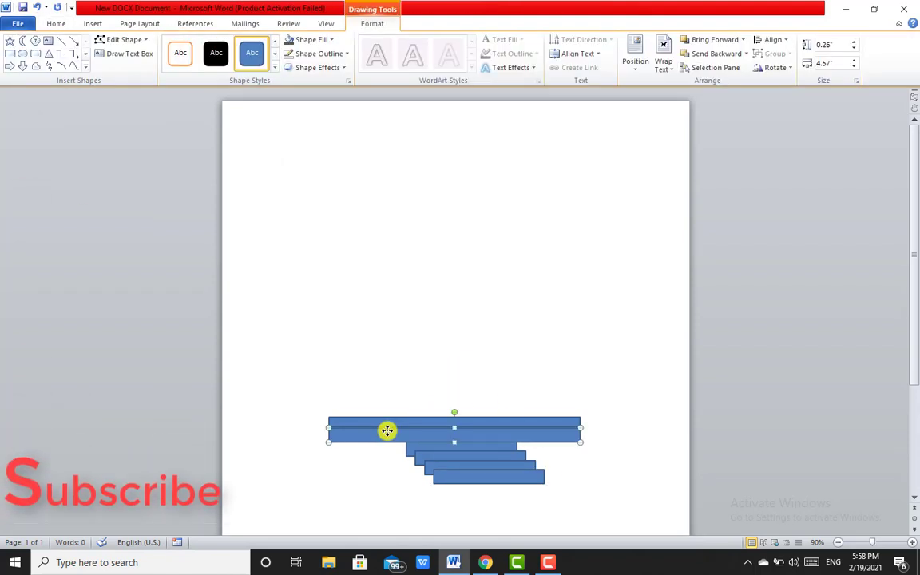
Copy the base bar, turn it upright at 2.78 inches, and place copies at the left, middle and right.
drag(387, 432, 361, 388)
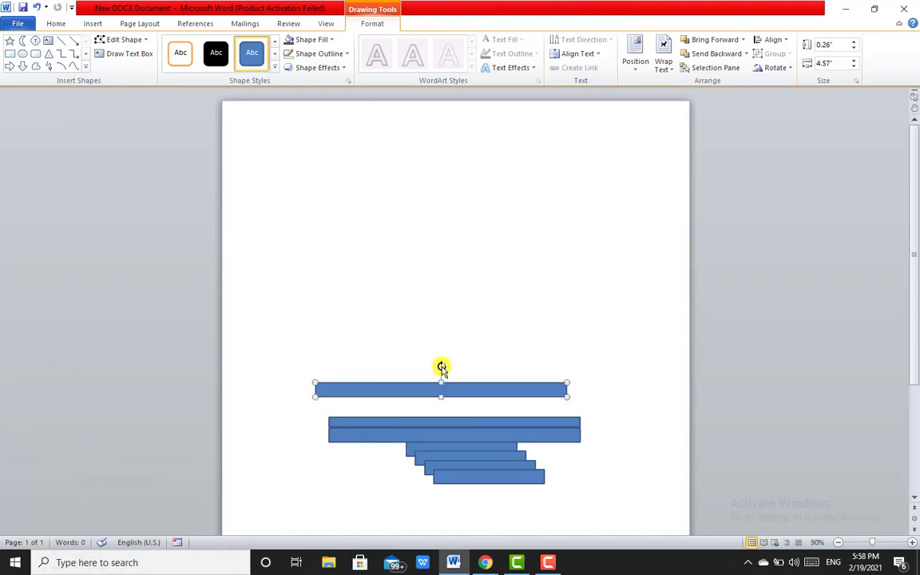
mouse_move(441, 367)
mouse_down()
mouse_move(510, 370)
mouse_move(508, 391)
mouse_up()
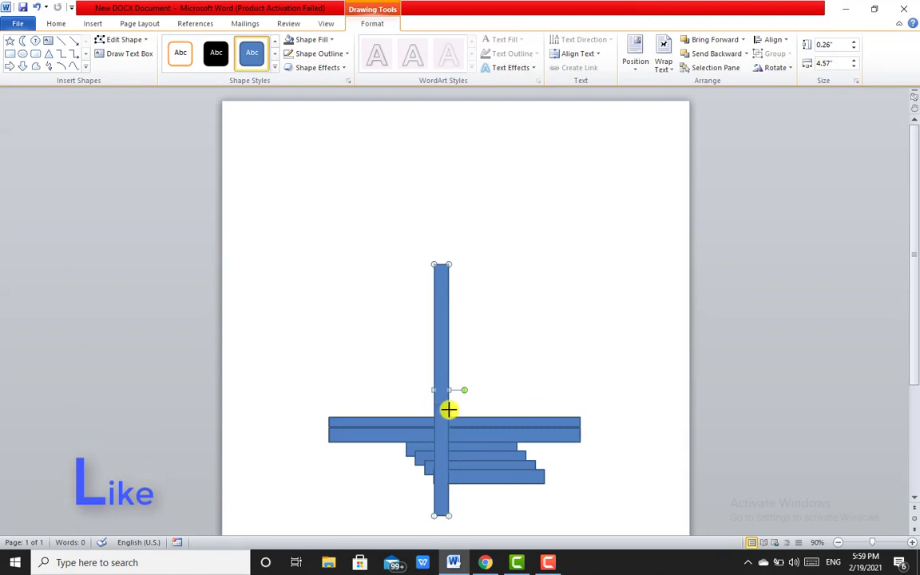
drag(449, 412, 449, 415)
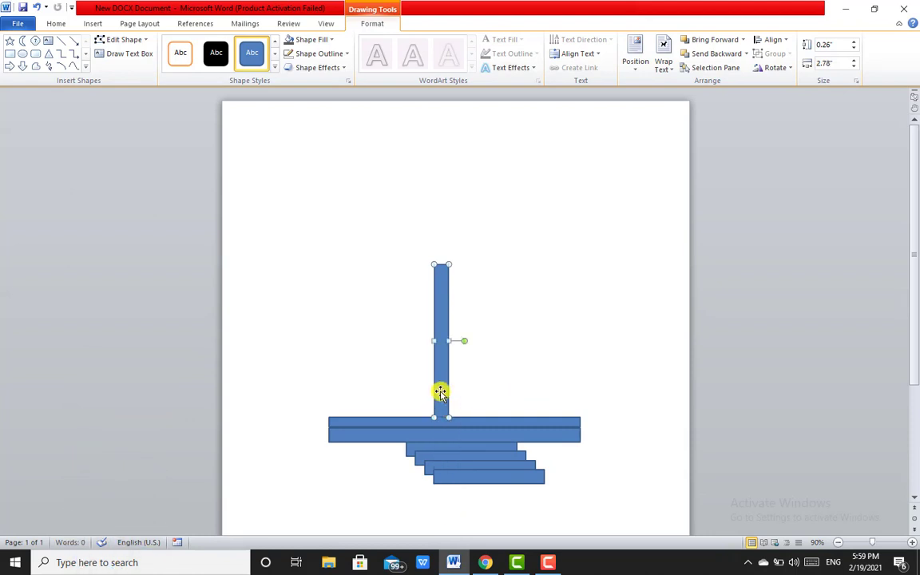
key(ctrl+d)
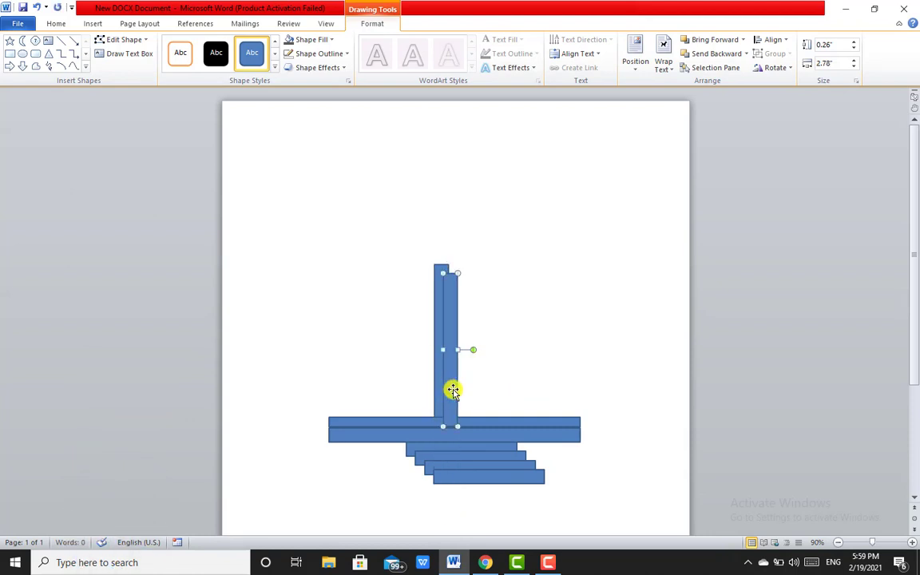
drag(452, 390, 573, 381)
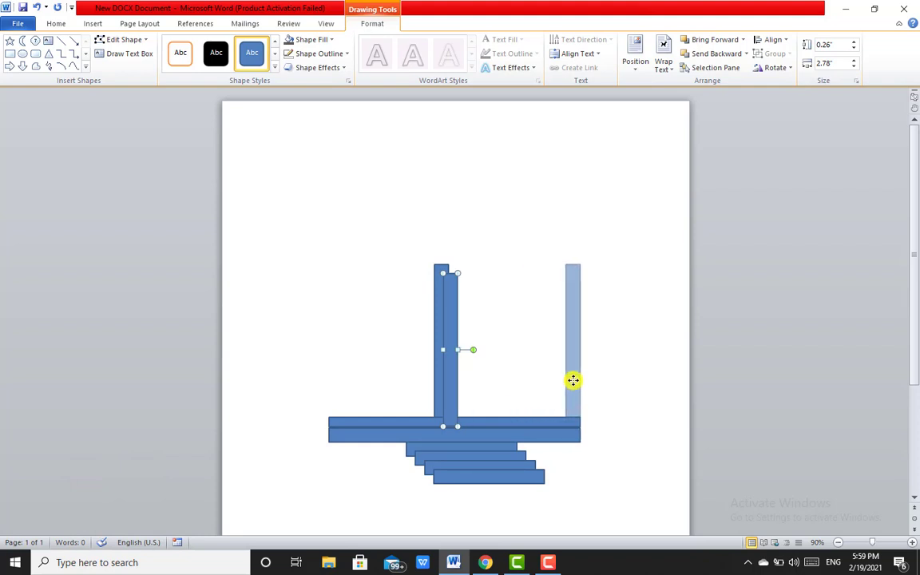
click(442, 367)
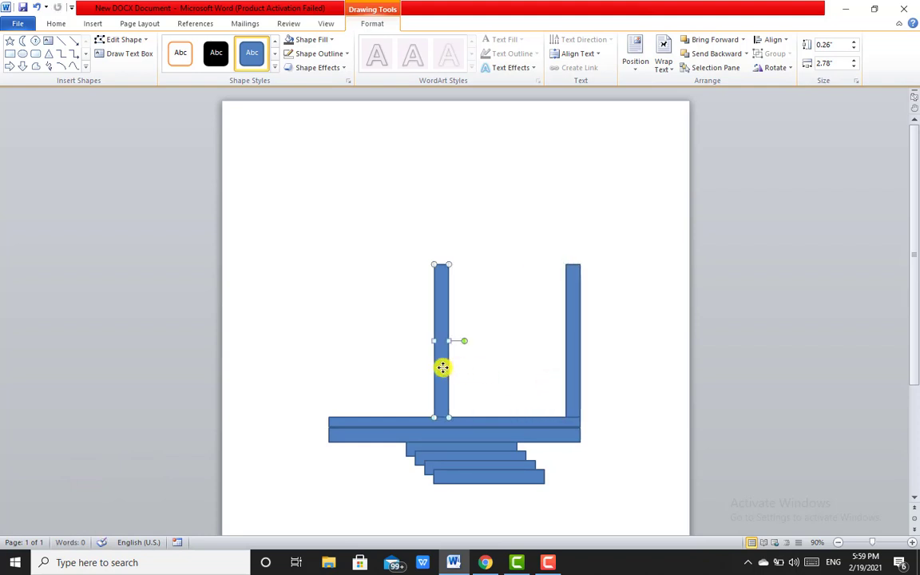
key(ctrl+d)
drag(442, 368, 337, 360)
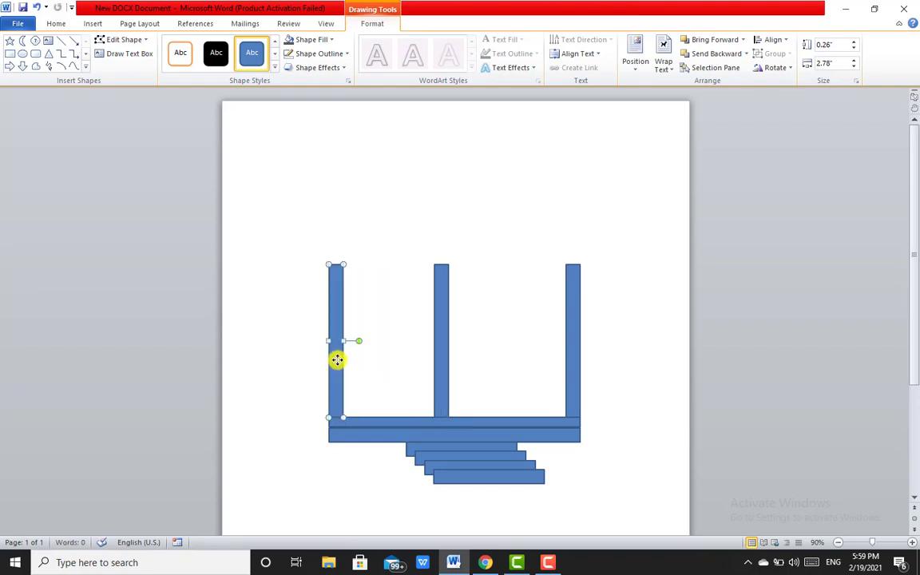
Duplicate the left upright bar and shrink the copy to a 0.24-inch square near its bottom.
key(ctrl+d)
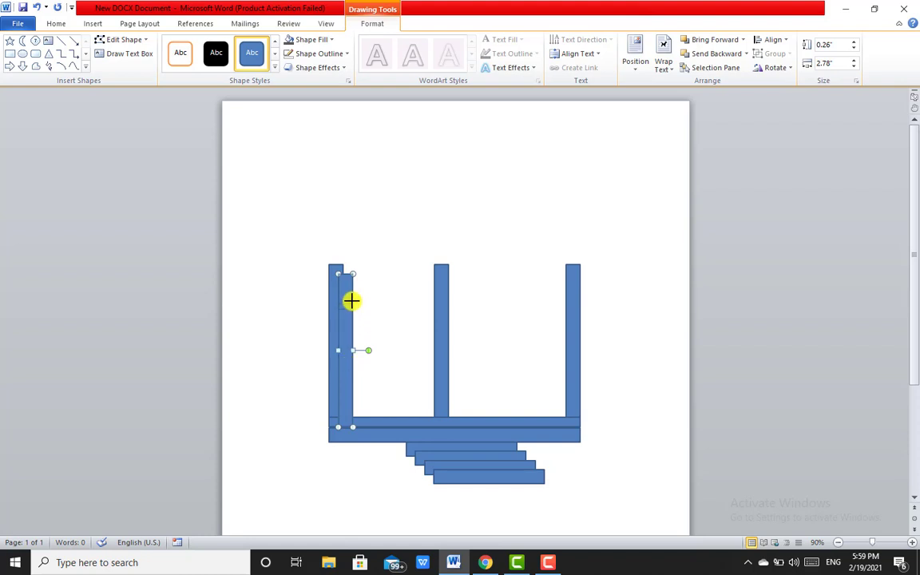
mouse_move(352, 287)
mouse_down()
mouse_move(374, 395)
mouse_move(339, 365)
mouse_up()
click(340, 395)
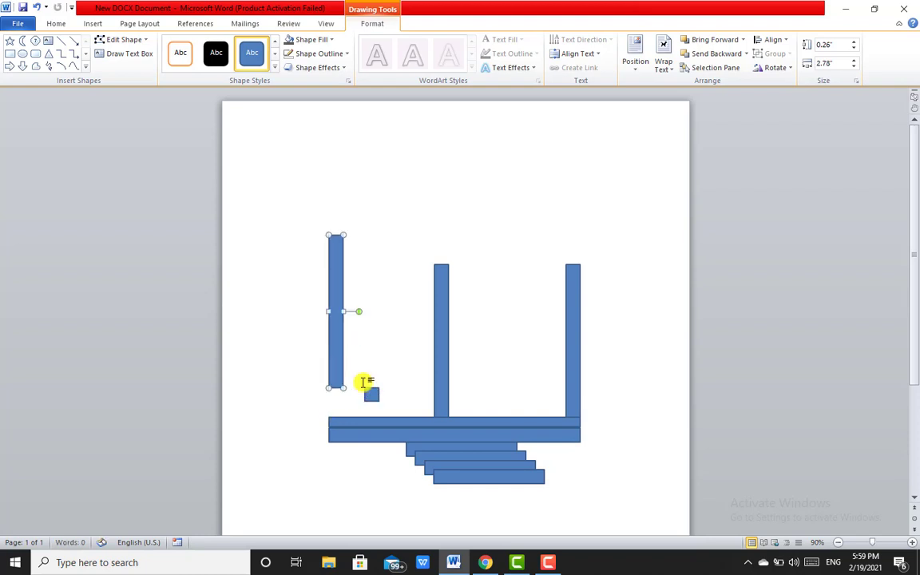
Level the three posts and set the small square as a cap on a post top.
click(371, 393)
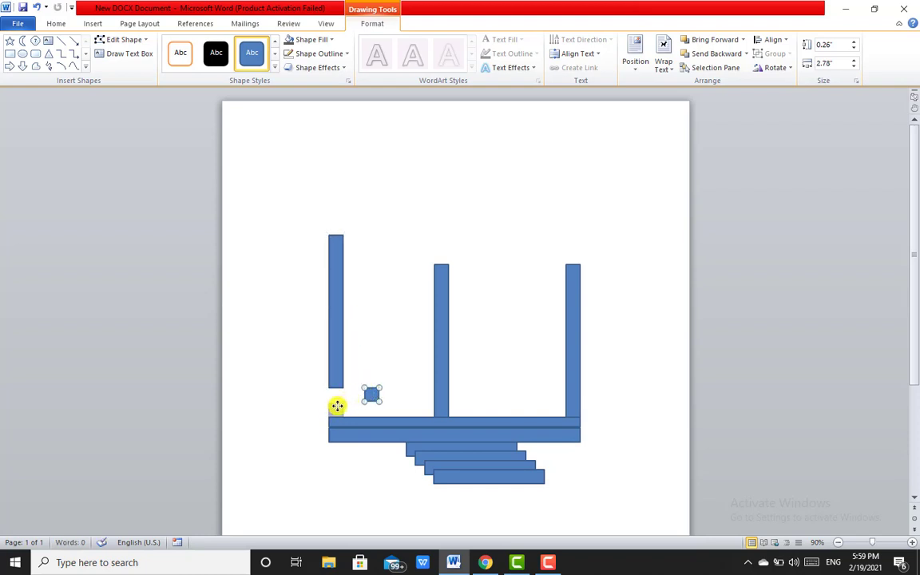
mouse_move(372, 395)
mouse_down()
mouse_move(337, 408)
mouse_move(346, 419)
mouse_up()
click(334, 373)
click(336, 412)
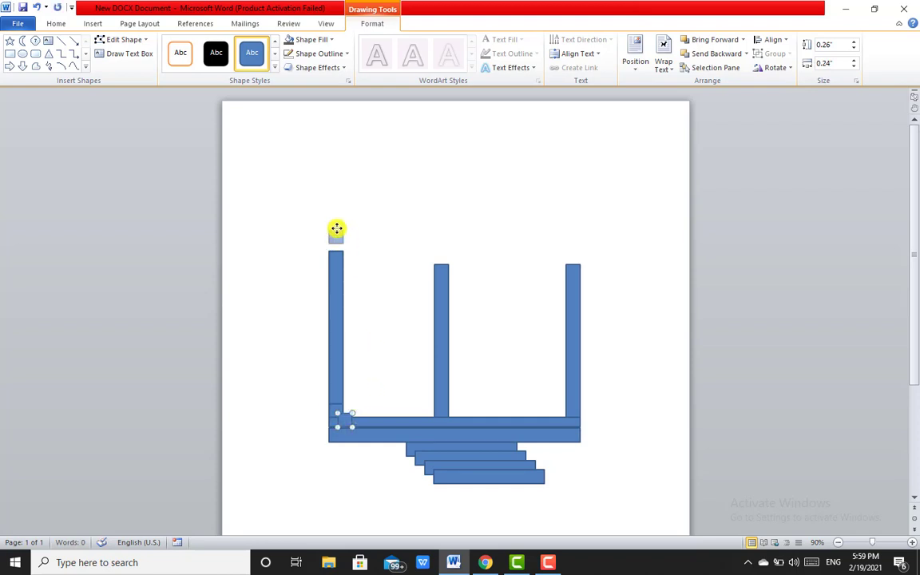
mouse_move(345, 420)
mouse_down()
mouse_move(338, 240)
mouse_move(421, 392)
mouse_move(441, 367)
mouse_move(446, 408)
mouse_move(437, 410)
mouse_move(439, 390)
mouse_move(451, 419)
mouse_up()
click(441, 409)
mouse_move(542, 400)
mouse_down()
mouse_move(566, 367)
mouse_move(574, 407)
mouse_move(576, 387)
mouse_up()
Duplicate the cap square and move the copy onto the middle post.
click(335, 246)
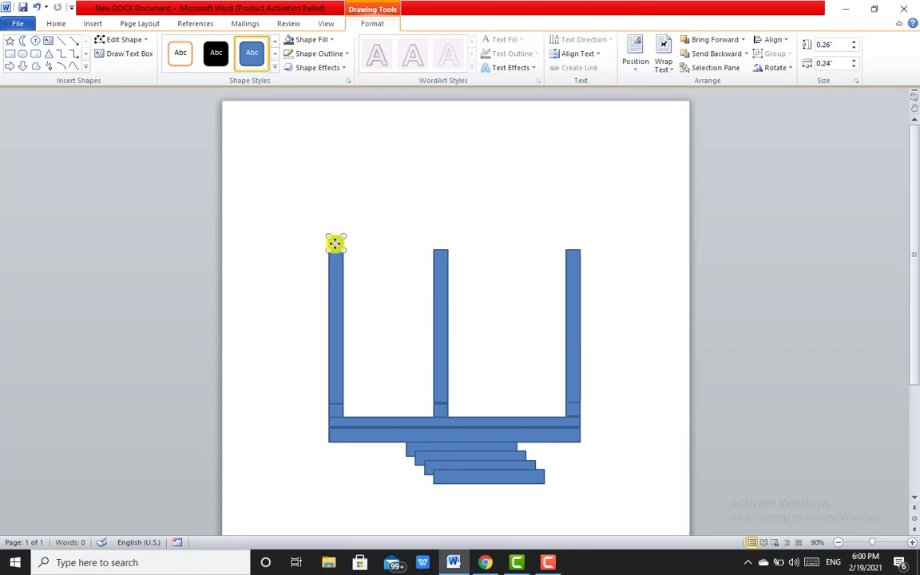
key(Right)
key(Down)
drag(335, 245, 572, 239)
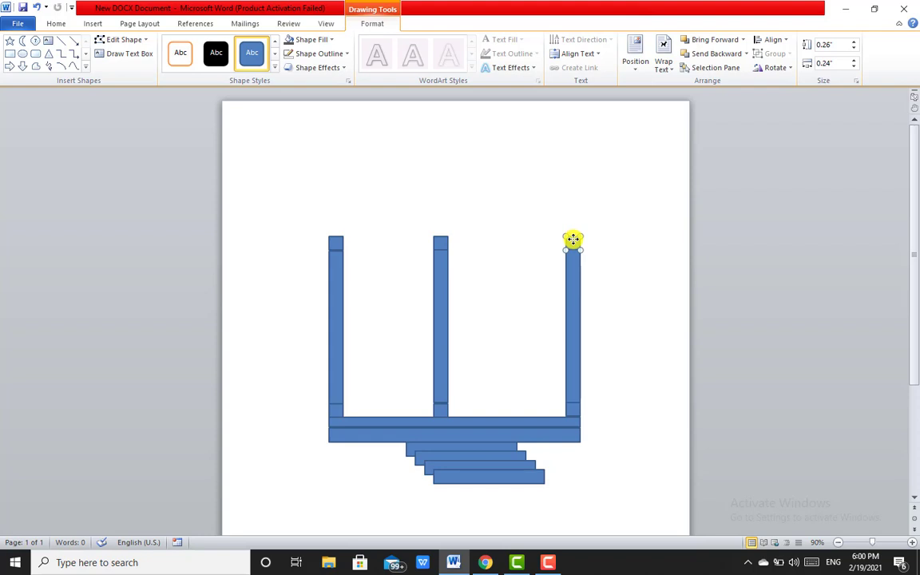
Duplicate the wide bottom bar and place the copy across the post tops as a beam.
click(375, 435)
key(ctrl+d)
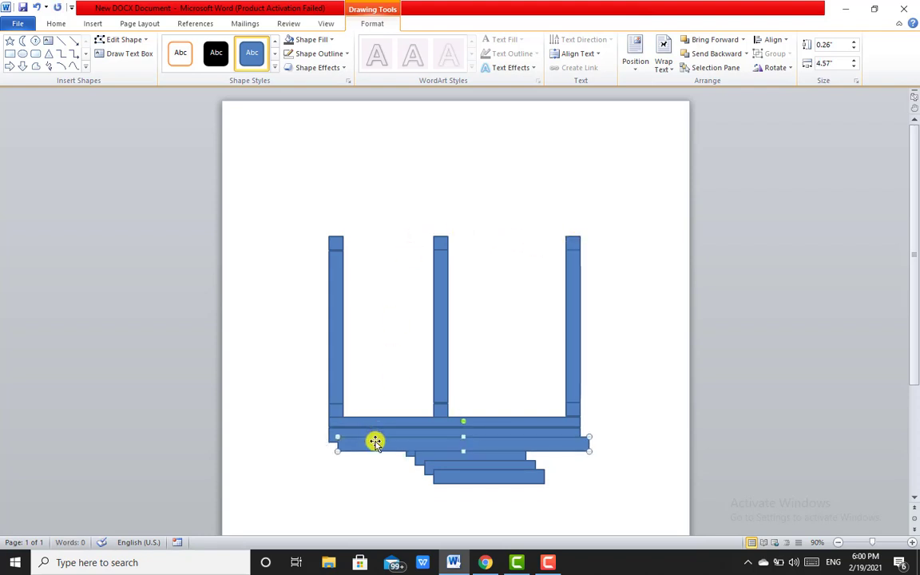
drag(375, 442, 364, 226)
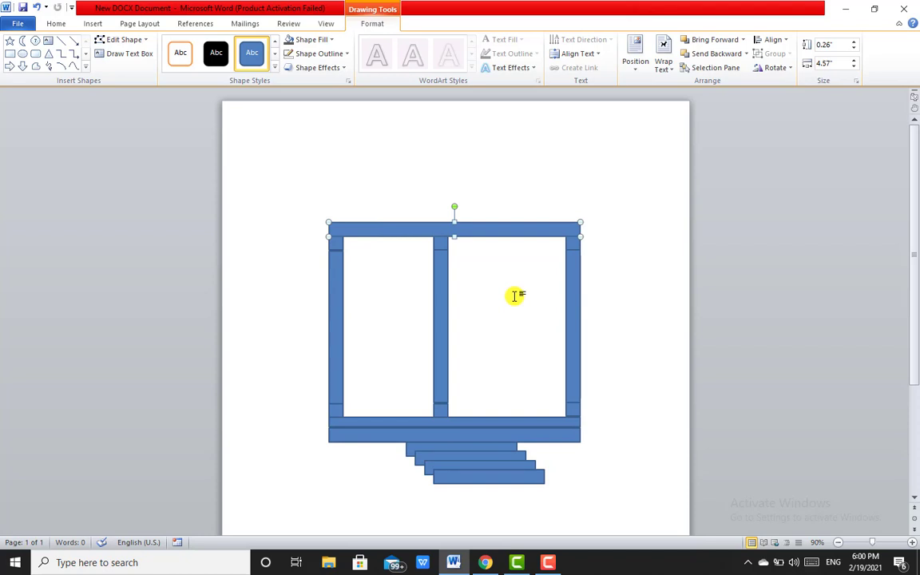
click(515, 296)
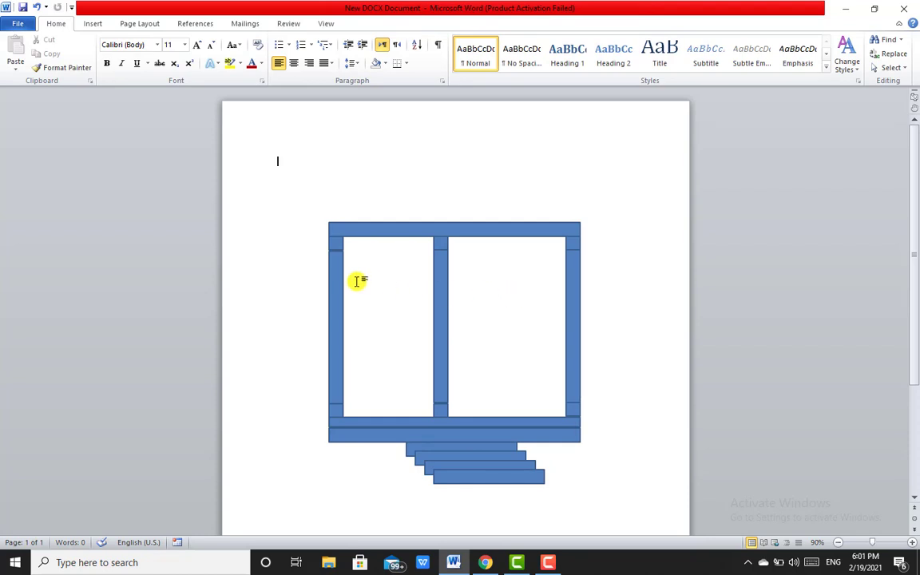
Shorten all three posts together from the top.
click(335, 260)
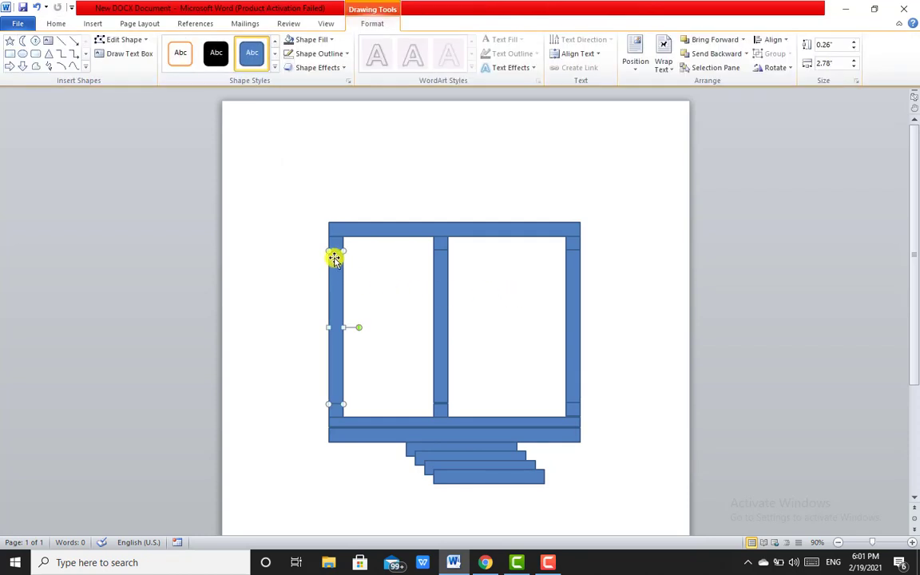
shift+click(444, 292)
shift+click(575, 309)
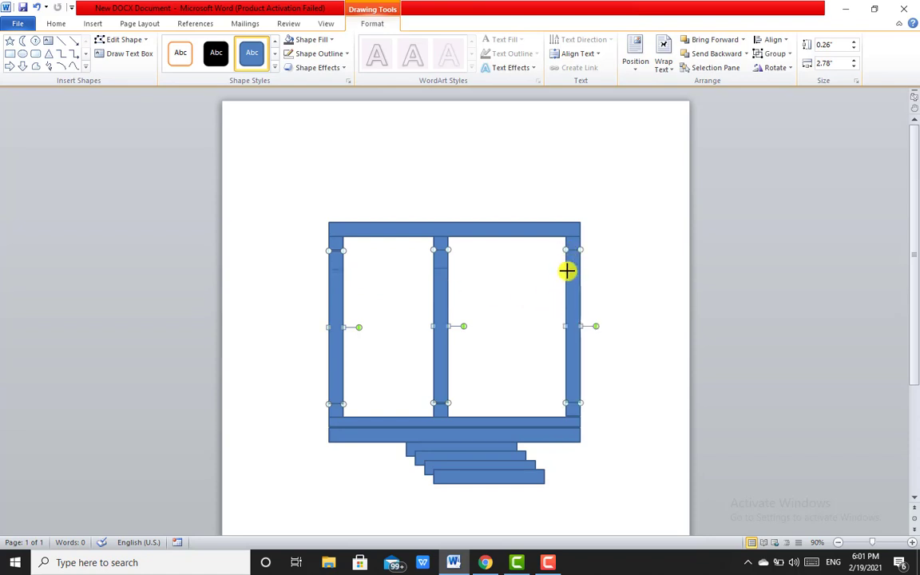
drag(572, 250, 567, 305)
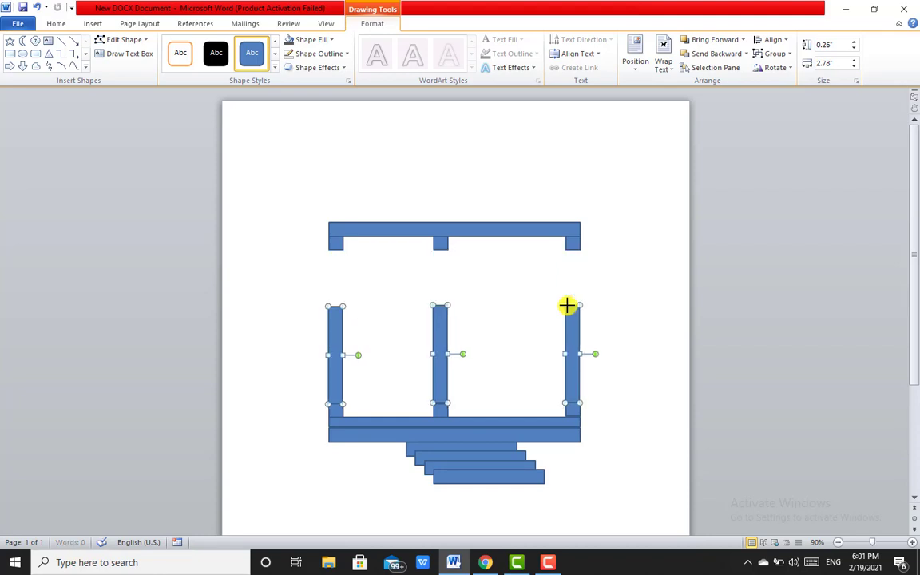
click(497, 250)
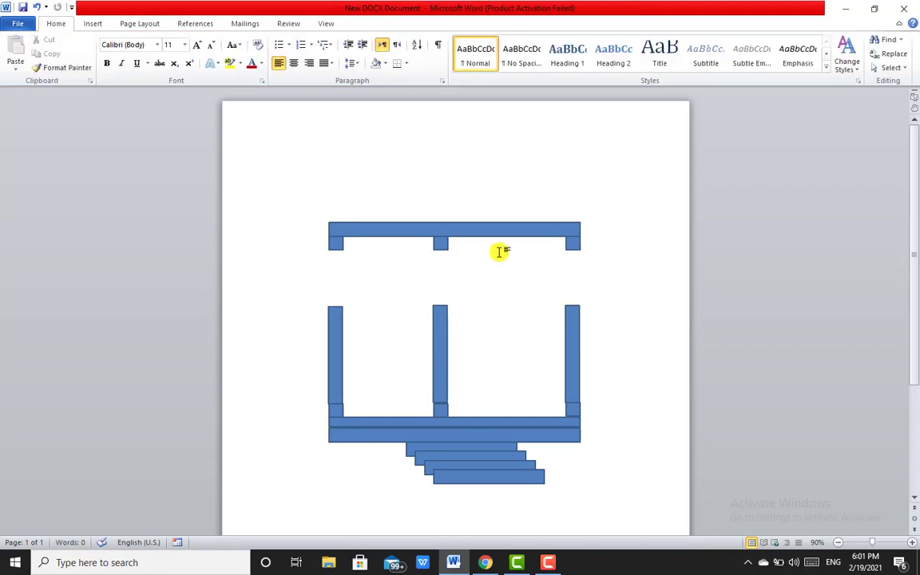
Lower the beam and its cap blocks onto the shortened posts.
click(339, 242)
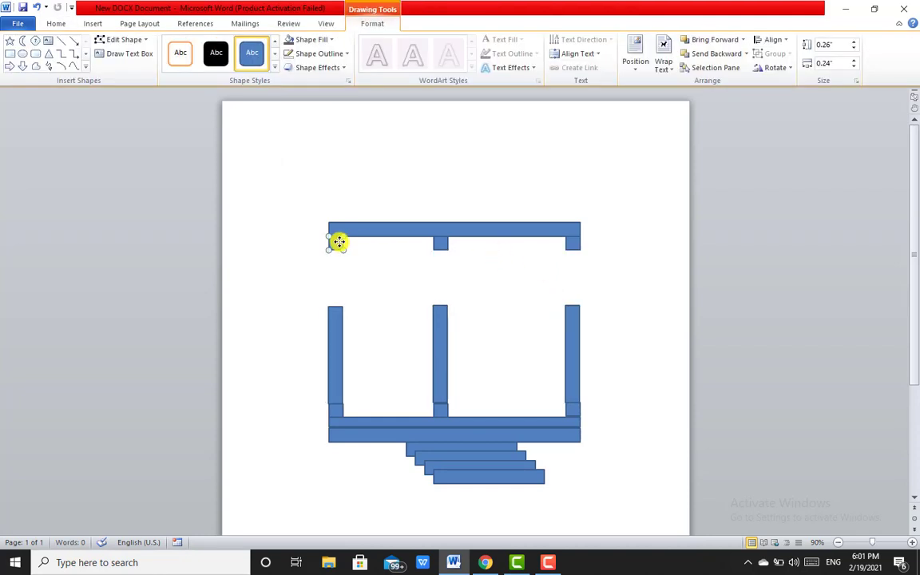
shift+click(441, 245)
shift+click(544, 229)
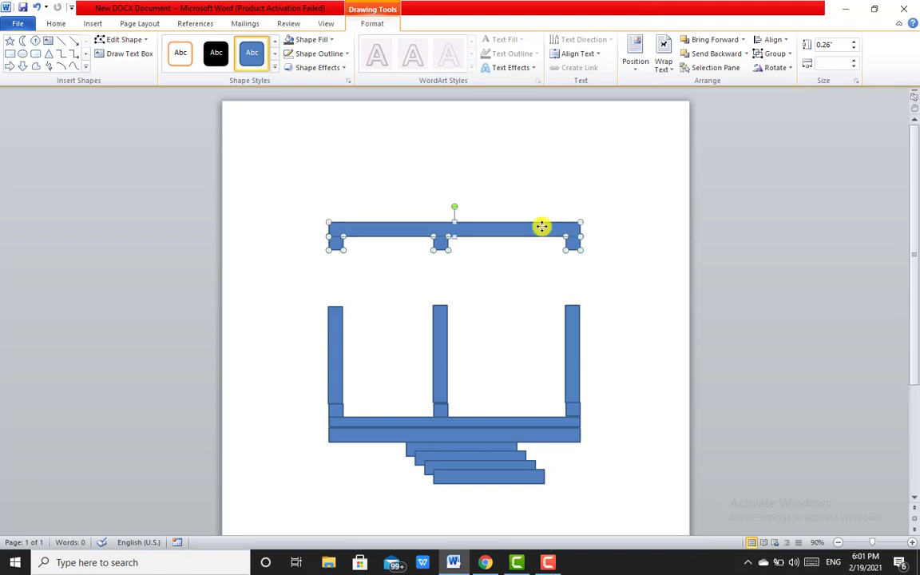
drag(542, 232, 543, 282)
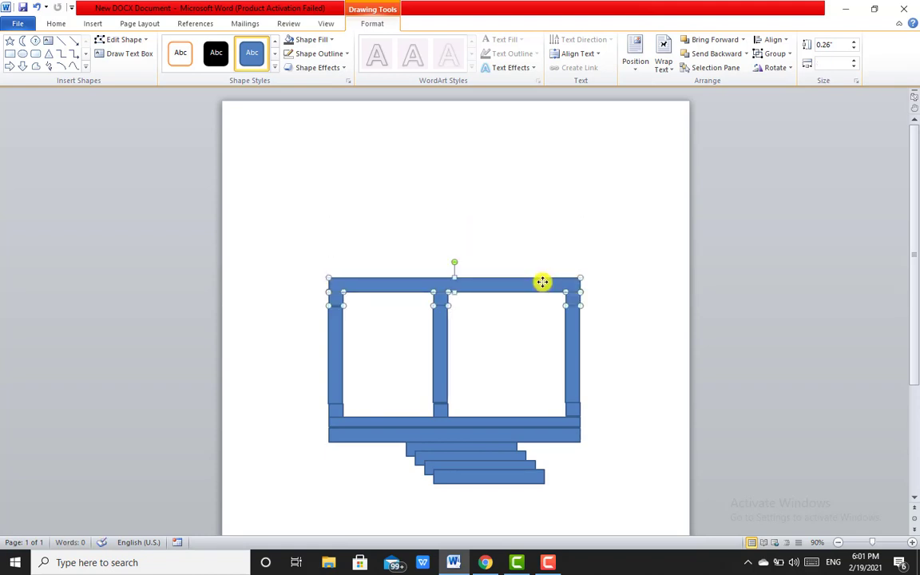
click(508, 247)
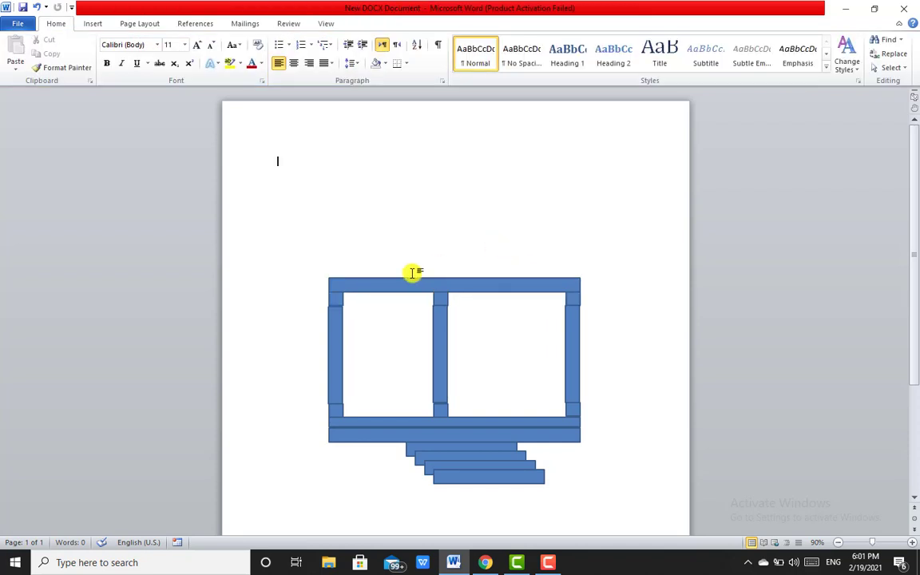
Stack two copies of the top beam above the frame, nudging them to sit flush.
mouse_move(412, 273)
mouse_down()
mouse_move(412, 219)
mouse_move(384, 281)
mouse_up()
click(518, 209)
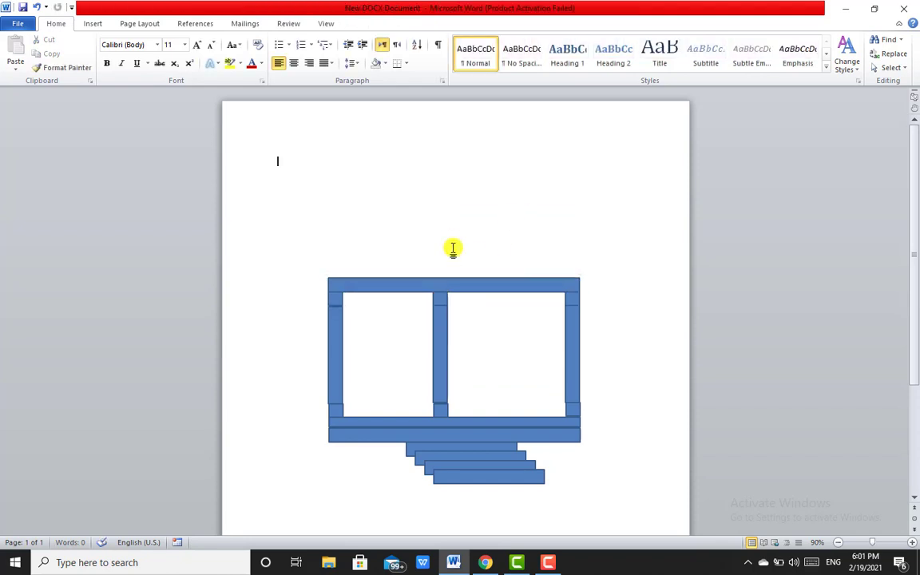
click(458, 282)
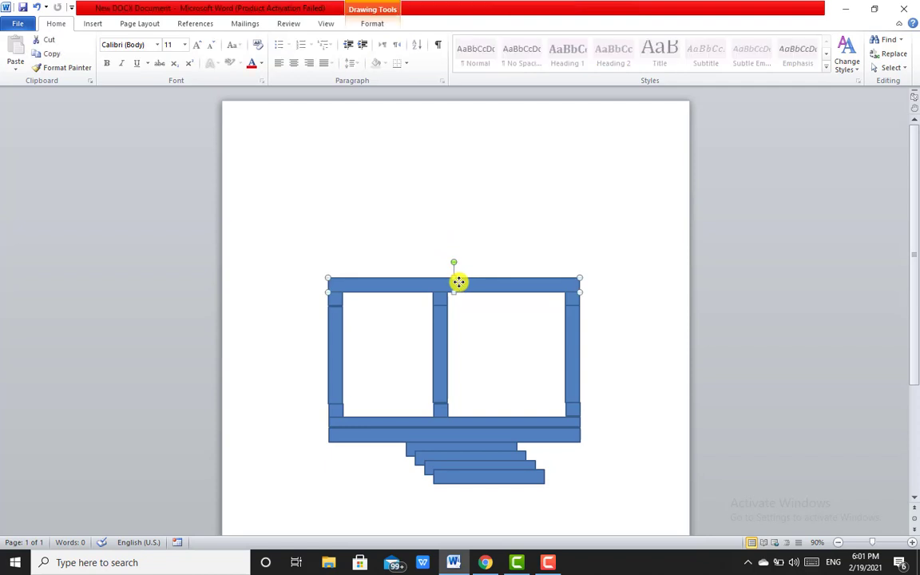
key(ctrl+d)
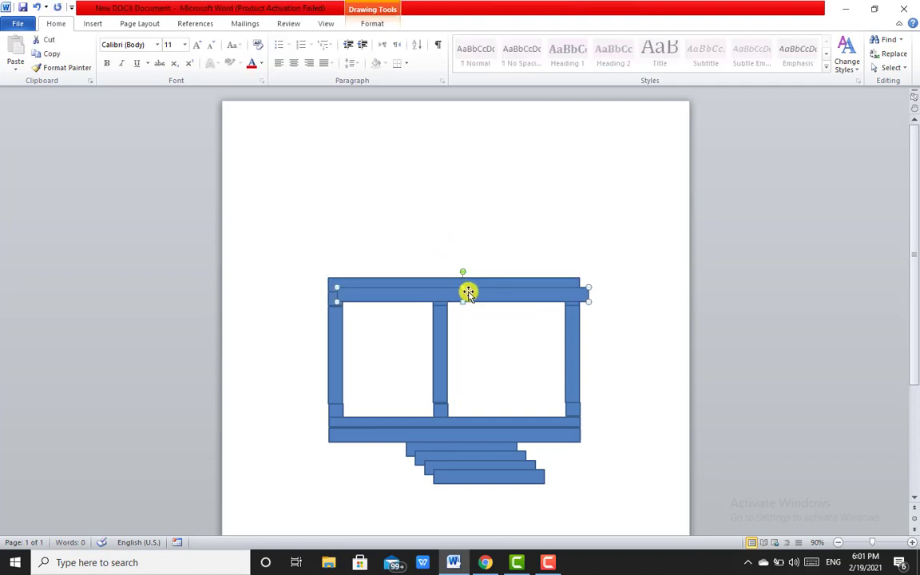
drag(471, 293, 462, 266)
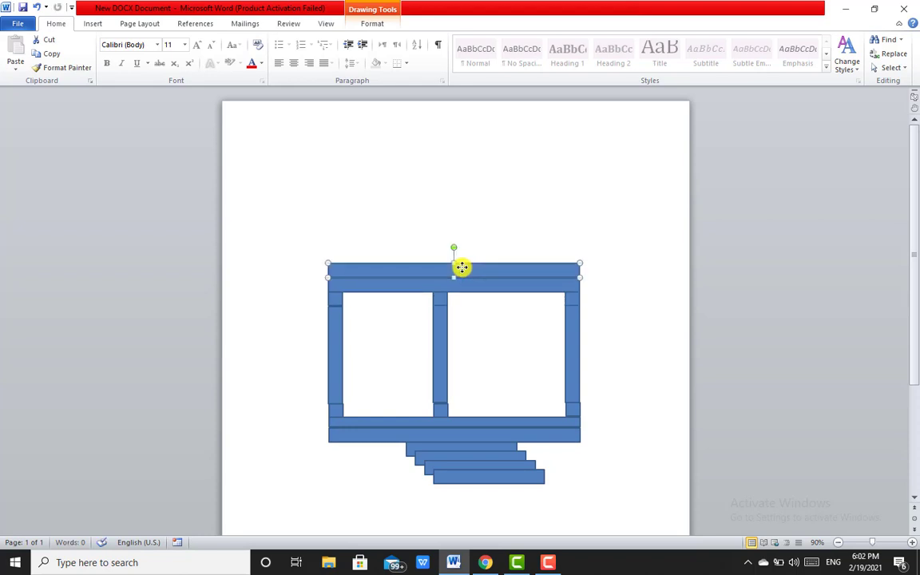
key(ctrl+d)
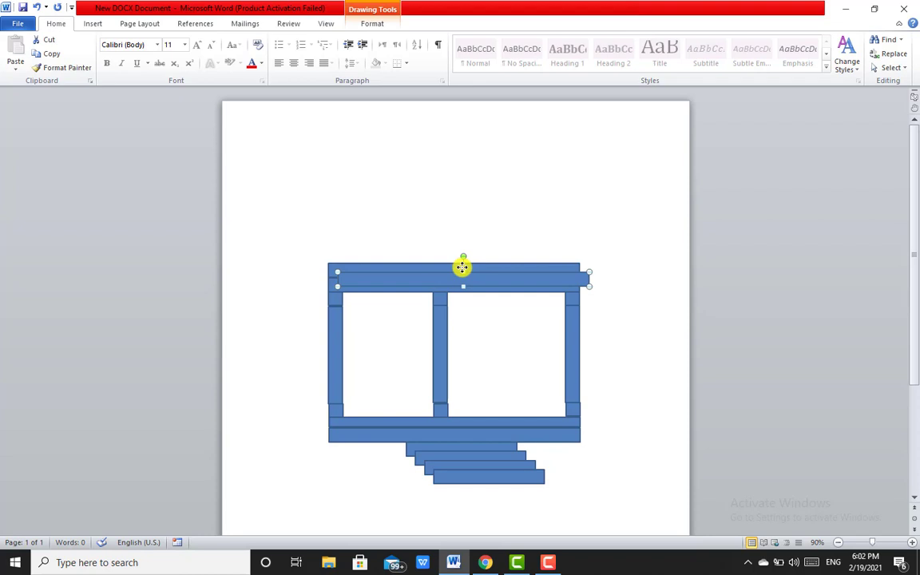
drag(463, 267, 449, 254)
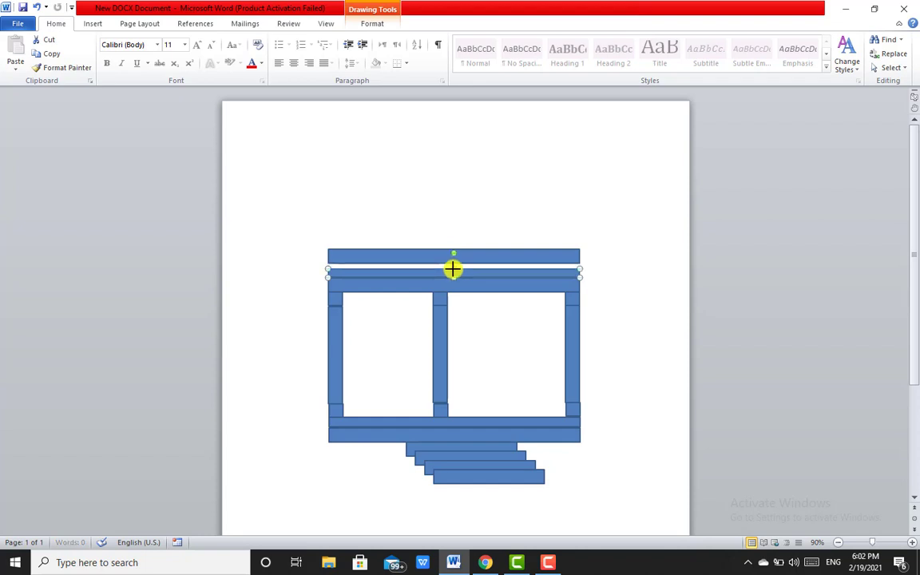
drag(452, 266, 423, 255)
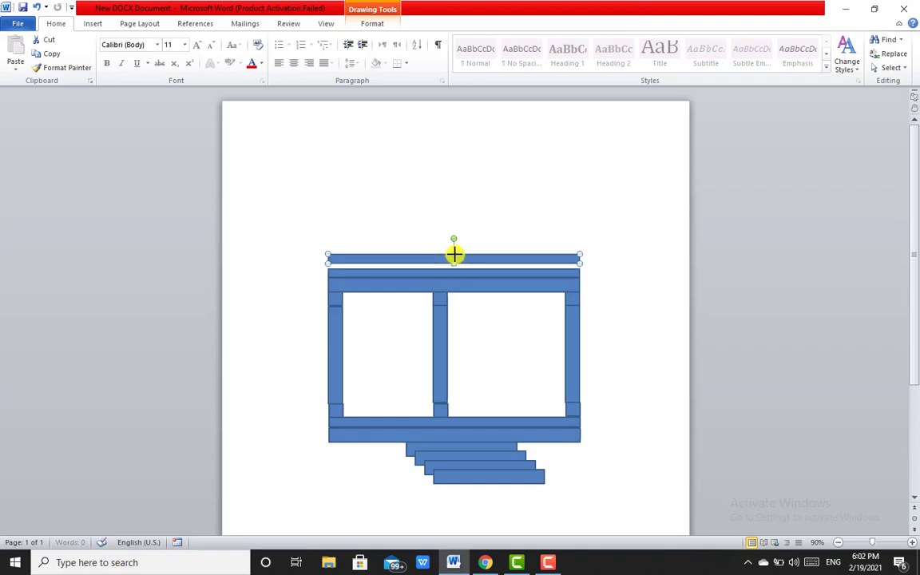
drag(453, 254, 461, 262)
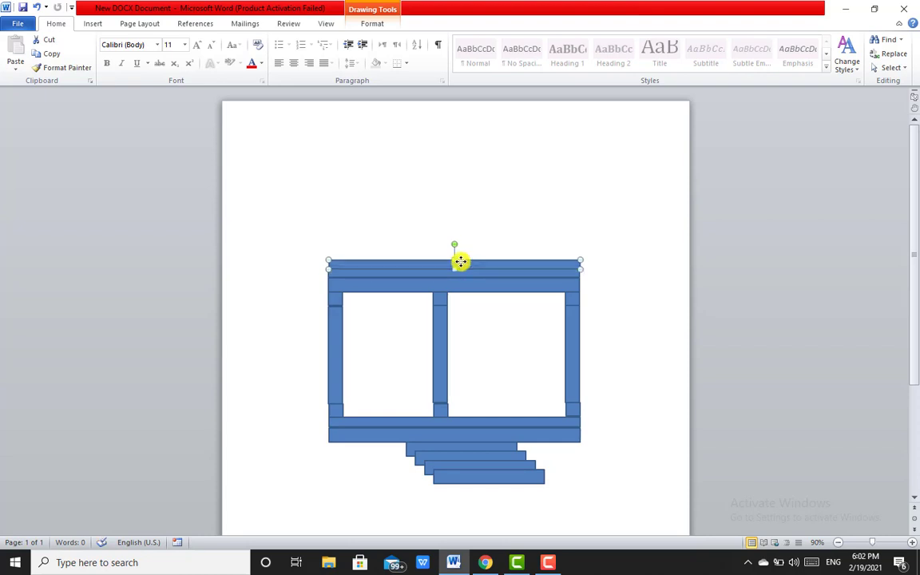
click(417, 226)
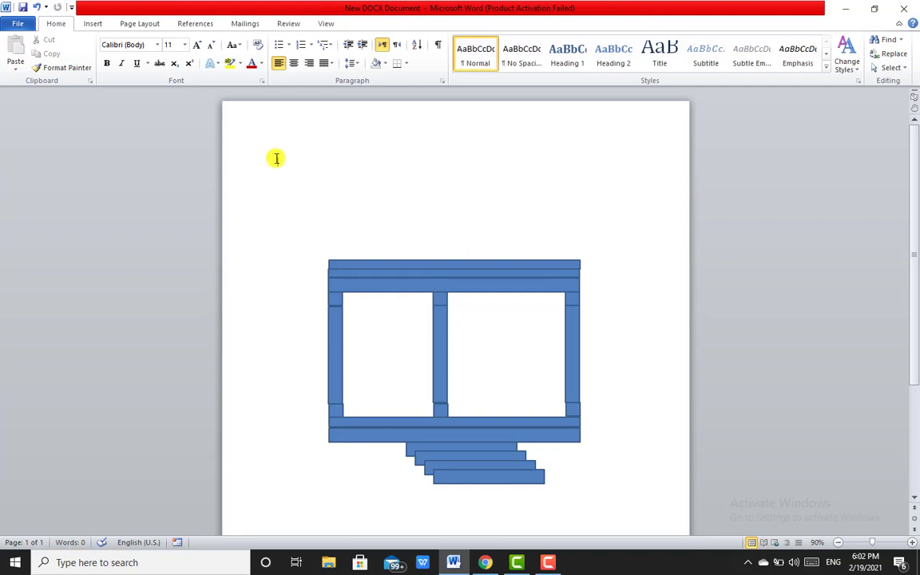
Draw a triangle roof over the left half of the frame.
click(92, 24)
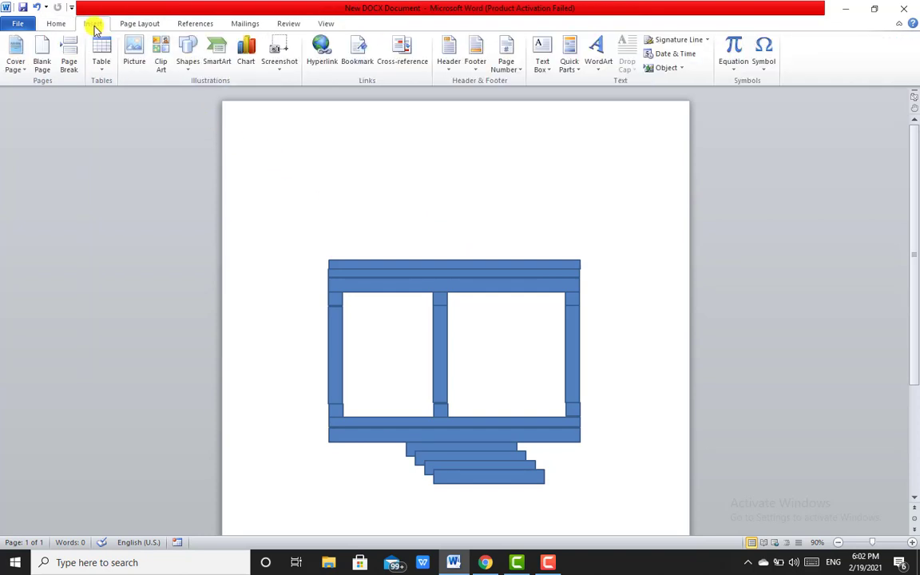
click(188, 64)
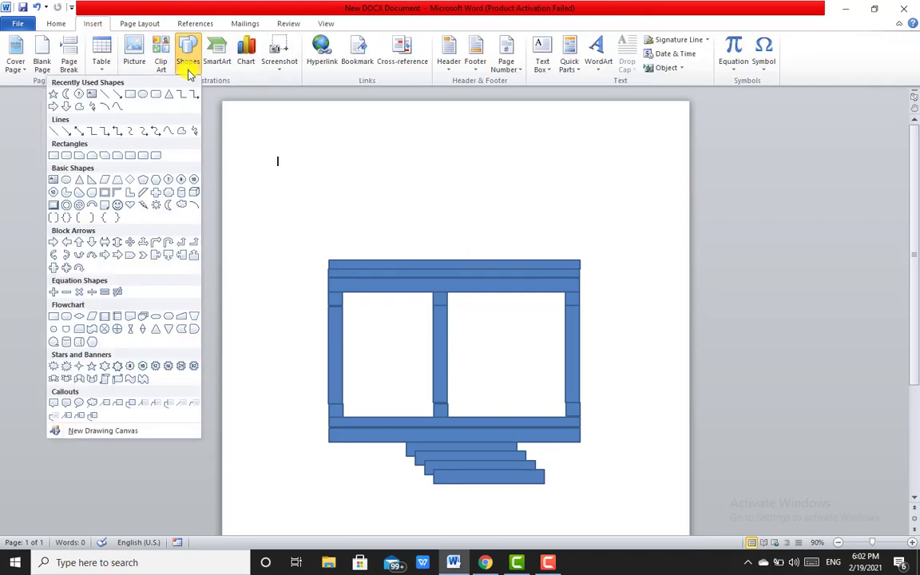
click(171, 96)
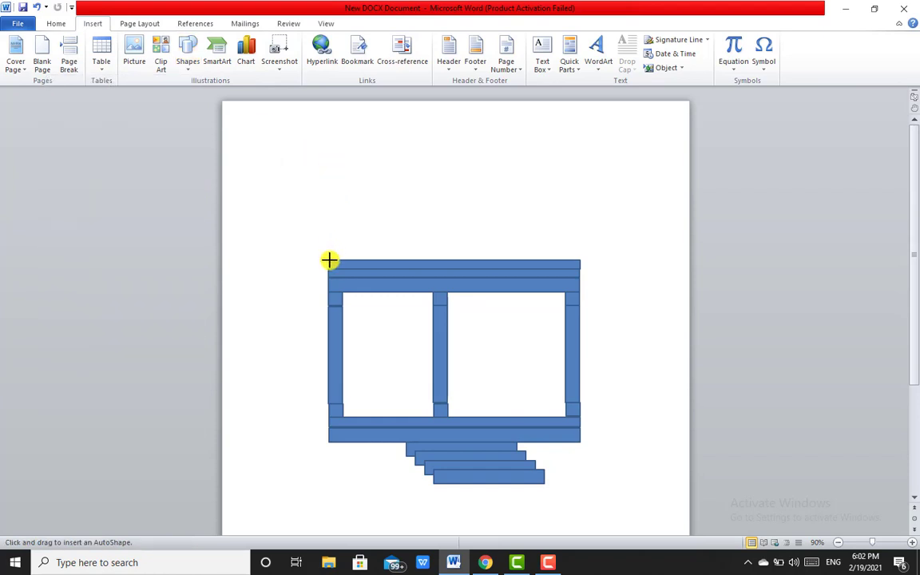
mouse_move(329, 260)
mouse_down()
mouse_move(431, 246)
mouse_move(436, 210)
mouse_move(445, 211)
mouse_up()
click(306, 165)
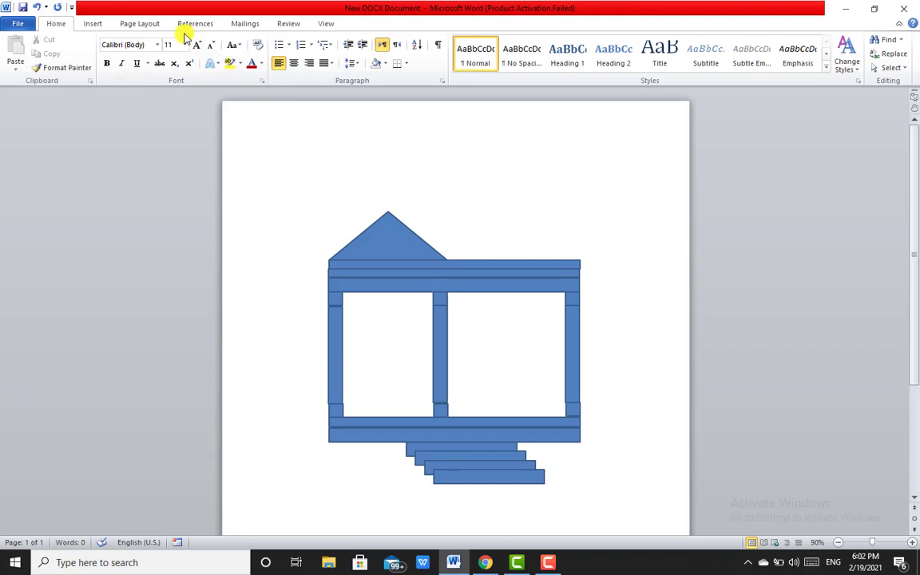
Draw a 1.02 × 2.41-inch rectangle beside the triangle above the top beam.
click(94, 23)
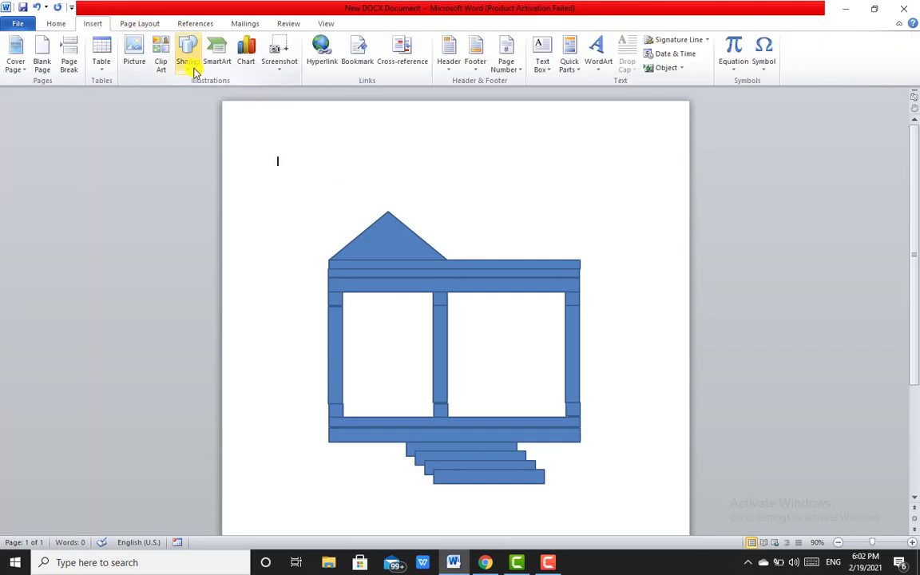
click(194, 70)
click(127, 90)
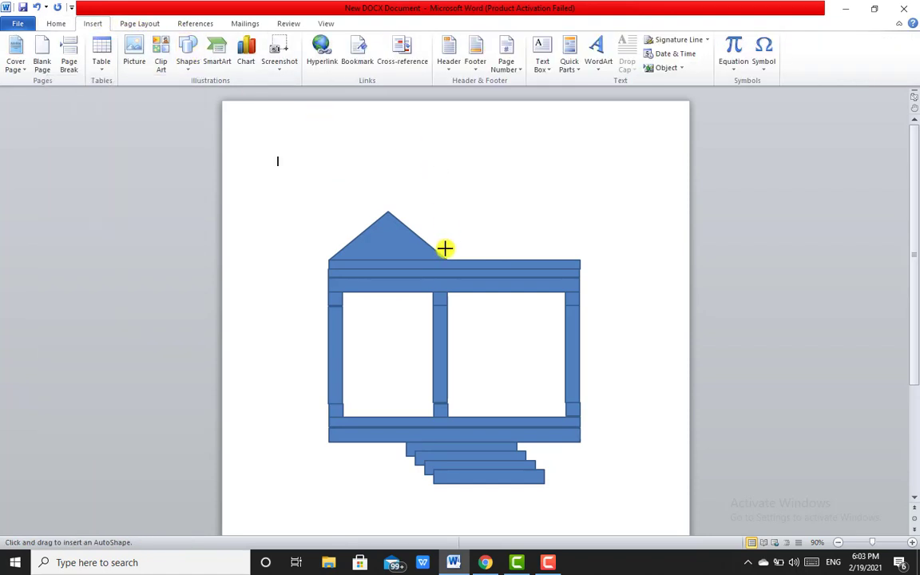
drag(447, 260, 563, 254)
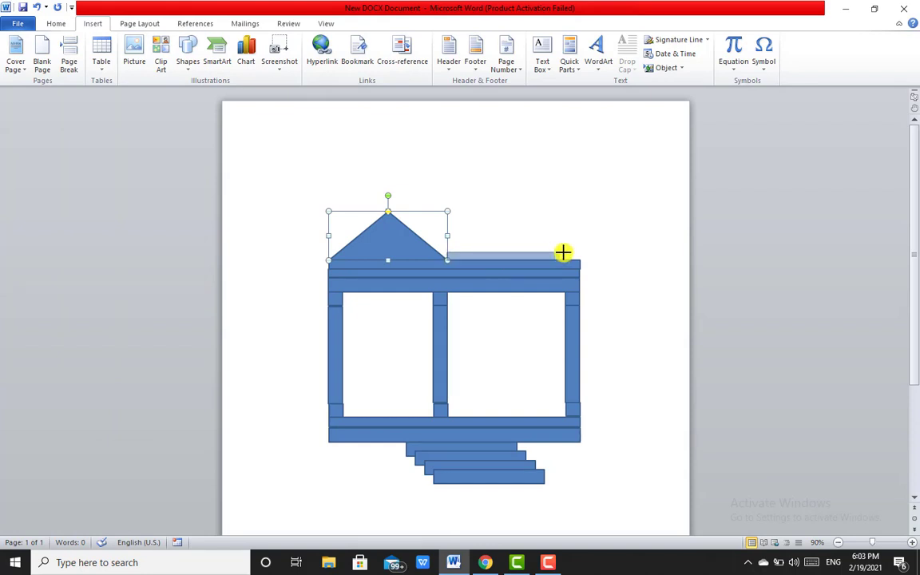
drag(563, 253, 576, 210)
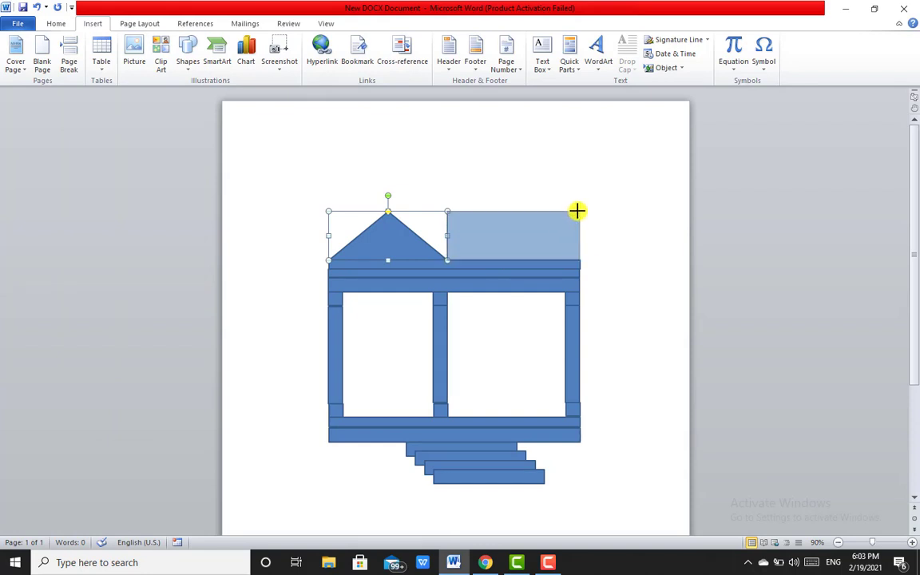
drag(577, 211, 579, 204)
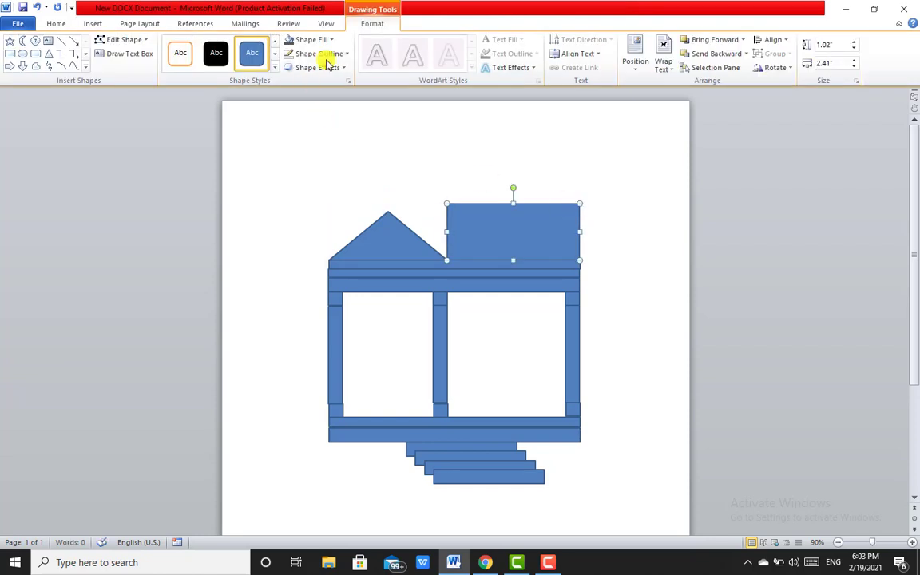
Edit the rectangle's points to pull its top-left corner to the triangle peak and slope its right end.
click(116, 39)
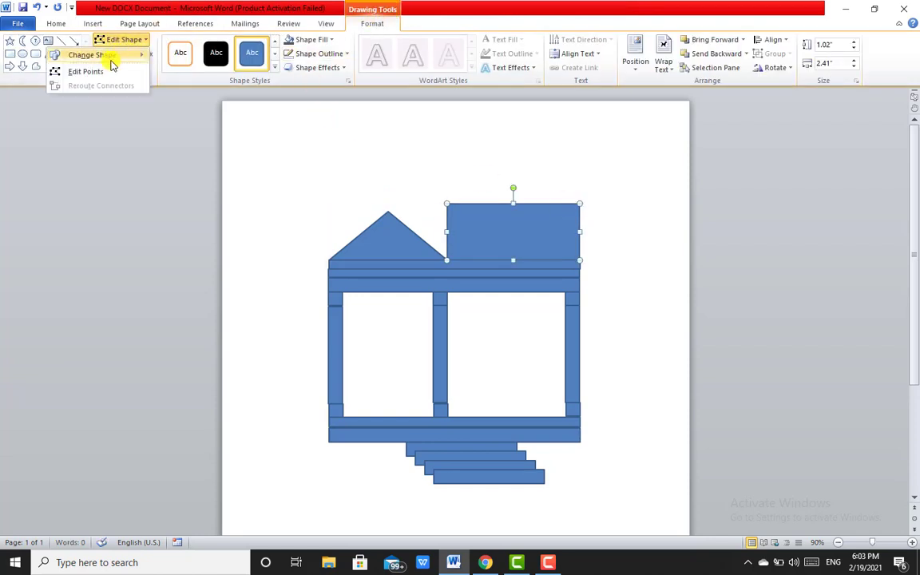
click(112, 72)
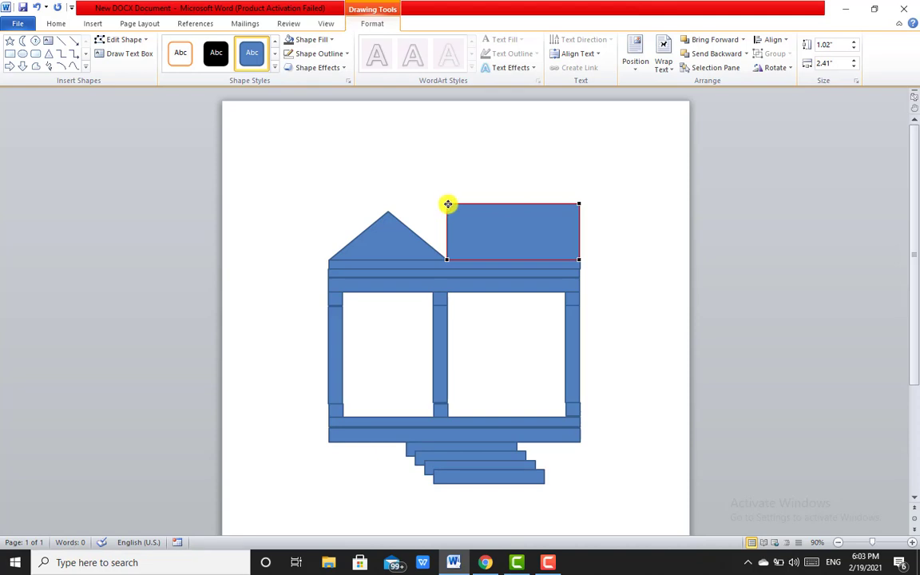
drag(449, 204, 388, 211)
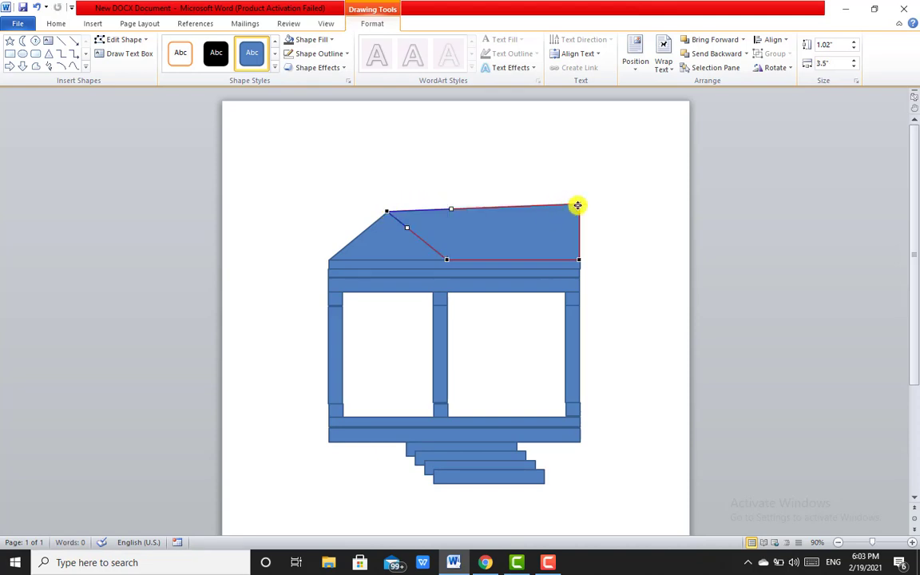
drag(577, 206, 519, 216)
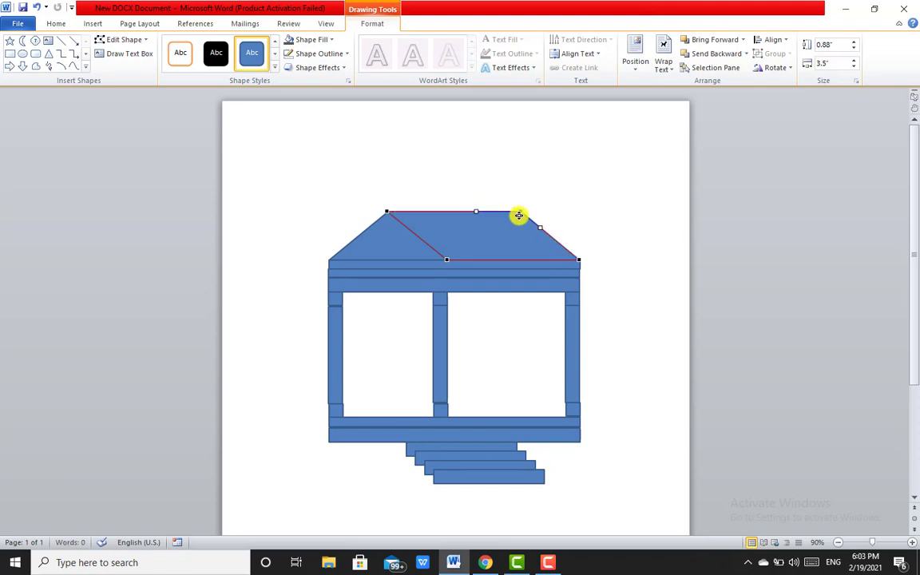
click(605, 198)
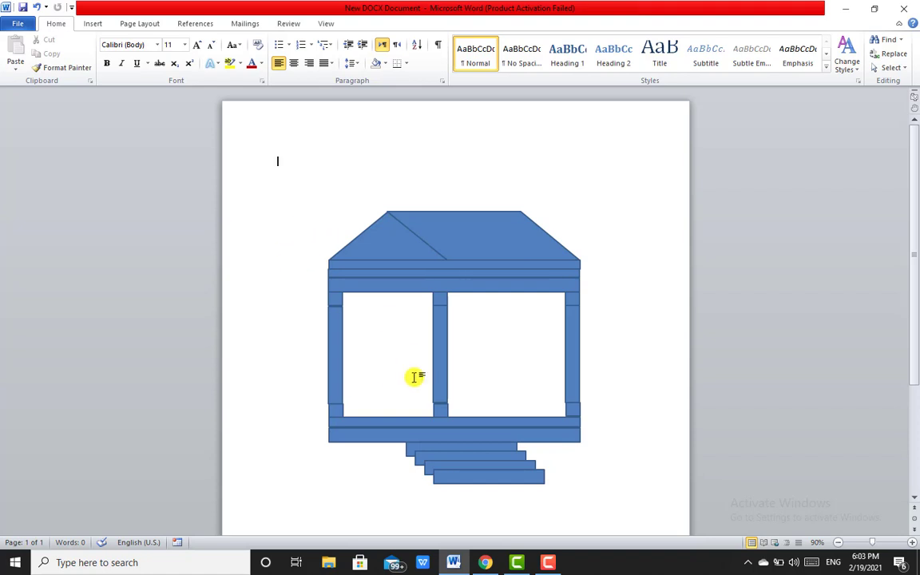
click(337, 387)
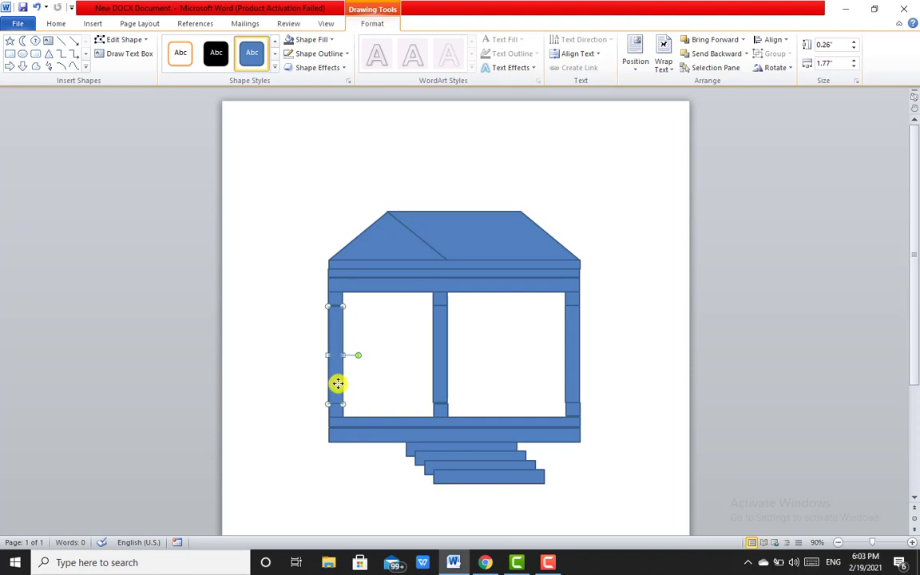
click(428, 361)
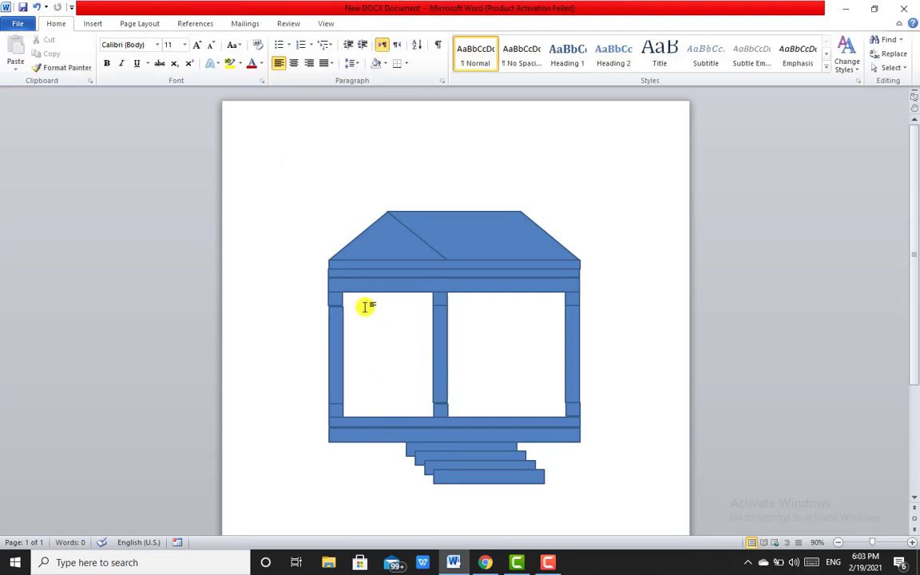
click(335, 298)
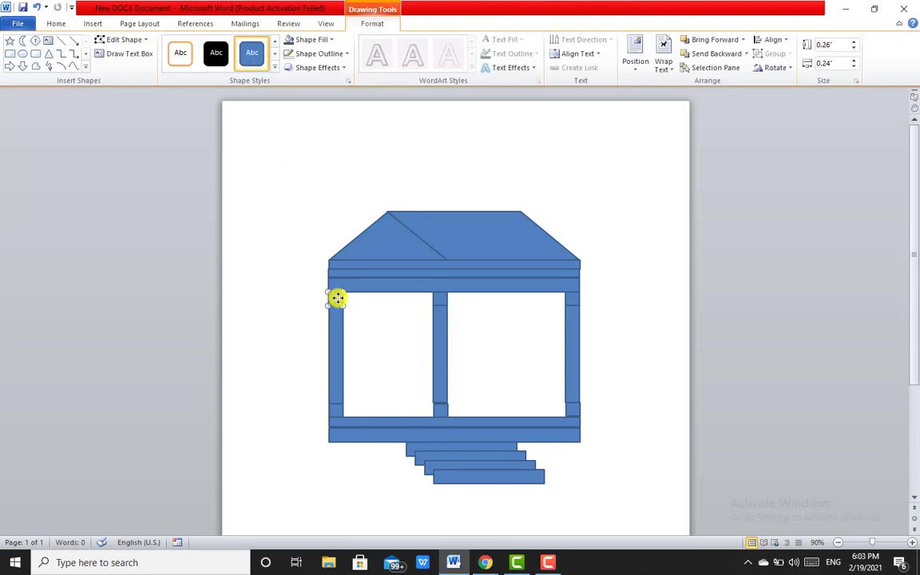
click(382, 318)
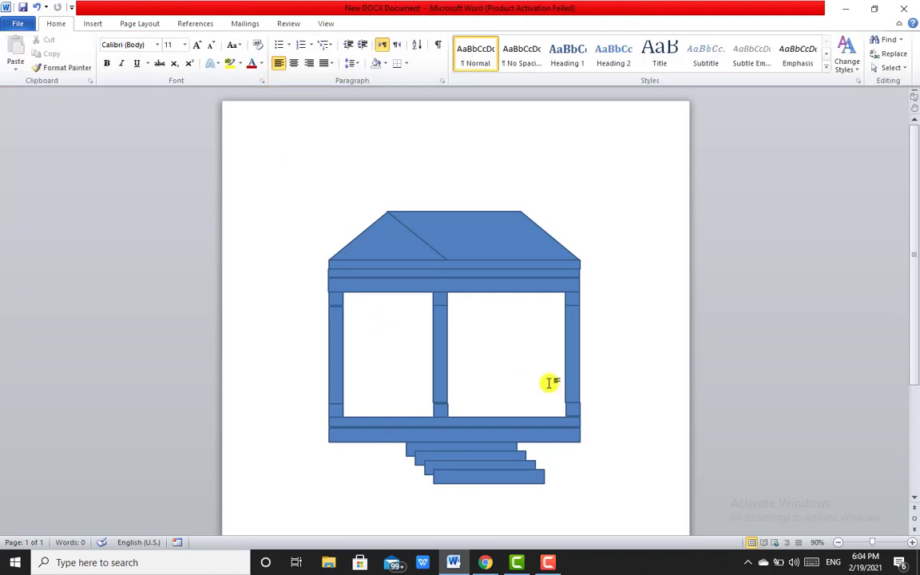
click(438, 391)
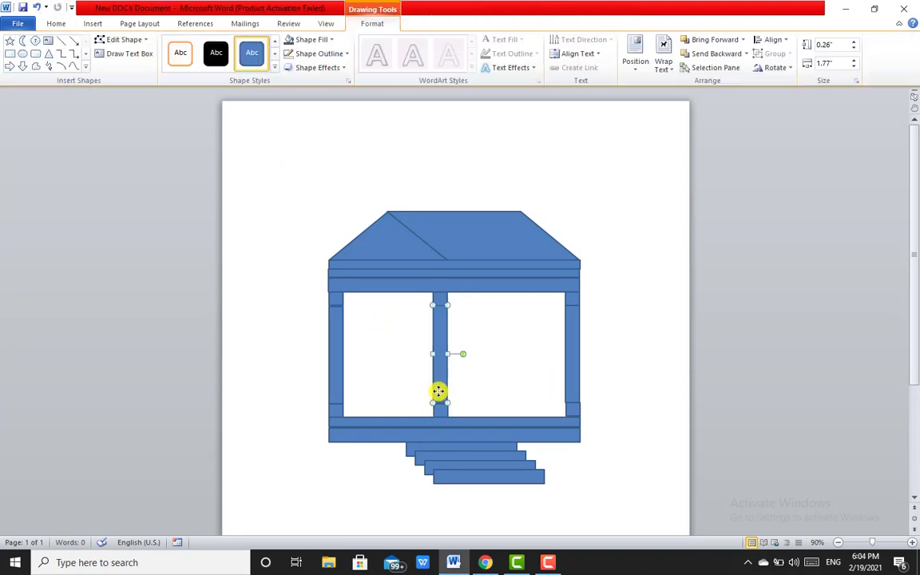
shift+click(439, 298)
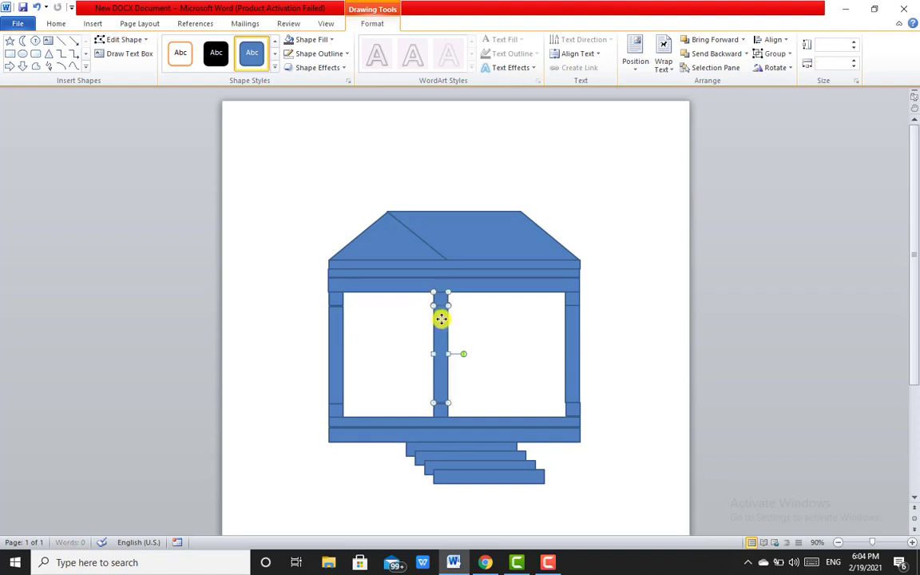
click(486, 330)
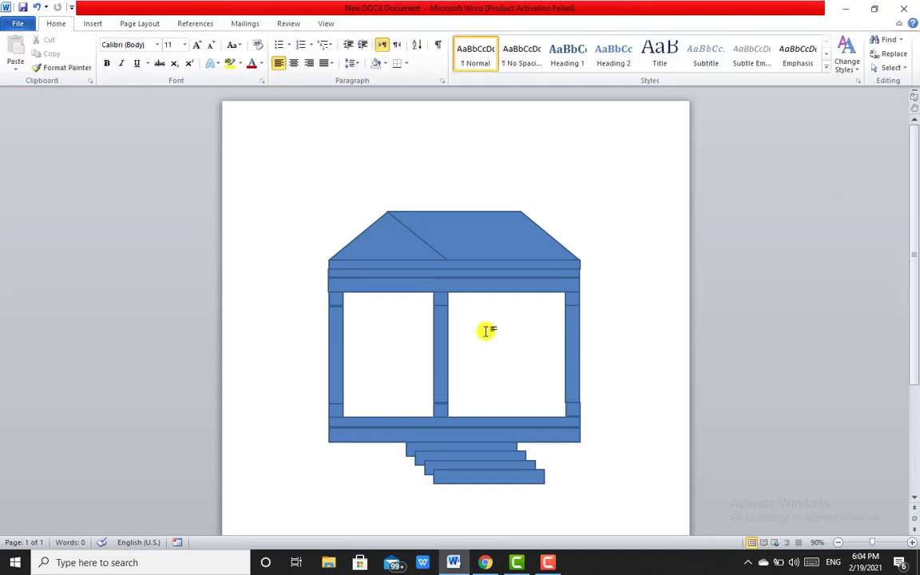
click(574, 328)
shift+click(573, 300)
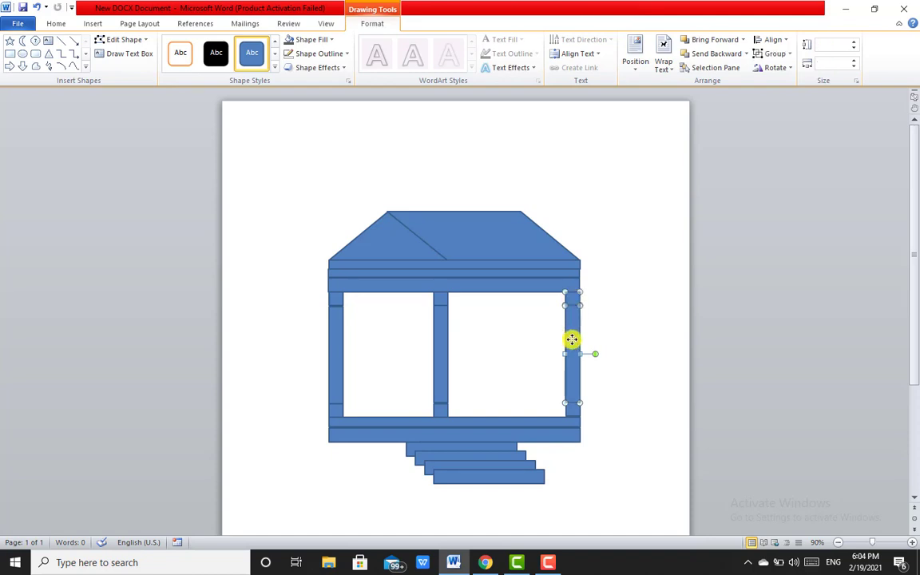
click(605, 336)
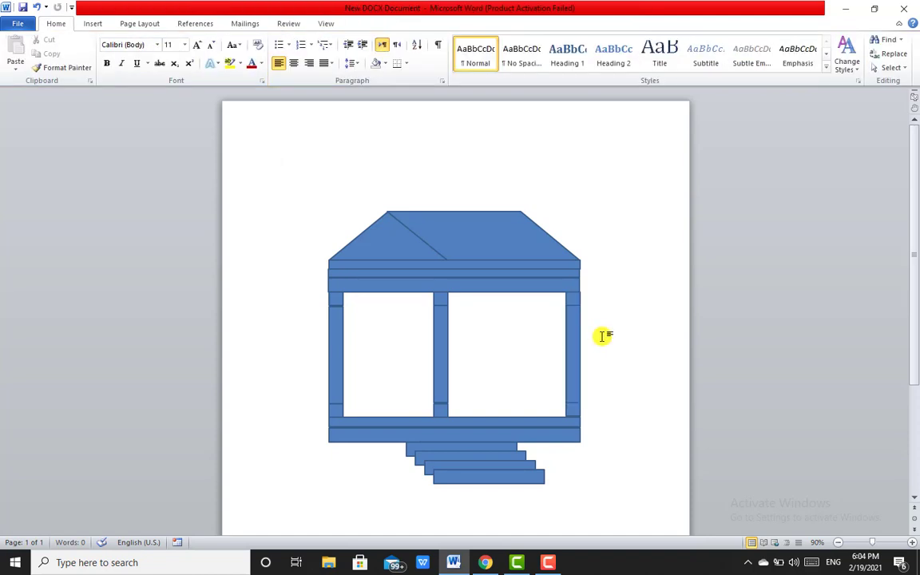
click(463, 433)
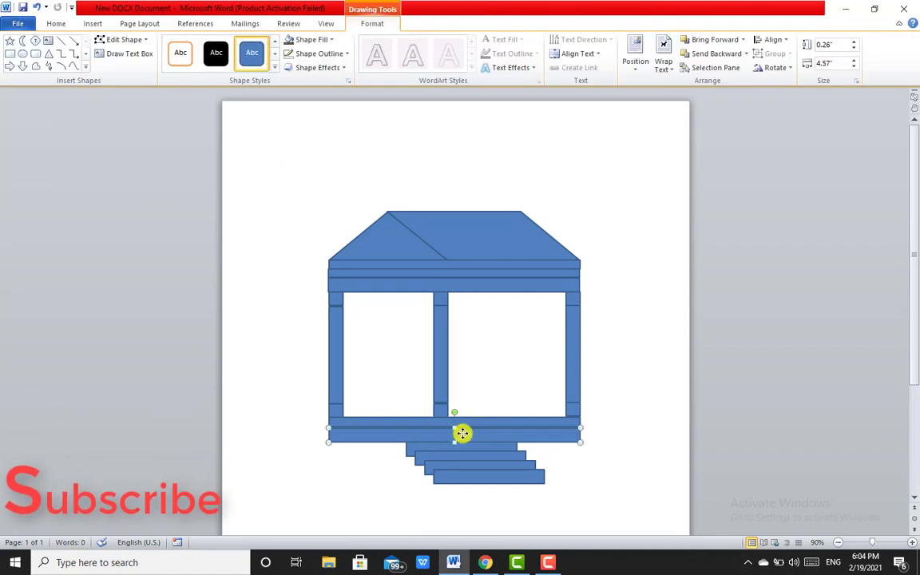
Fill the base bar with Tan, Background 2 and remove its outline.
click(329, 40)
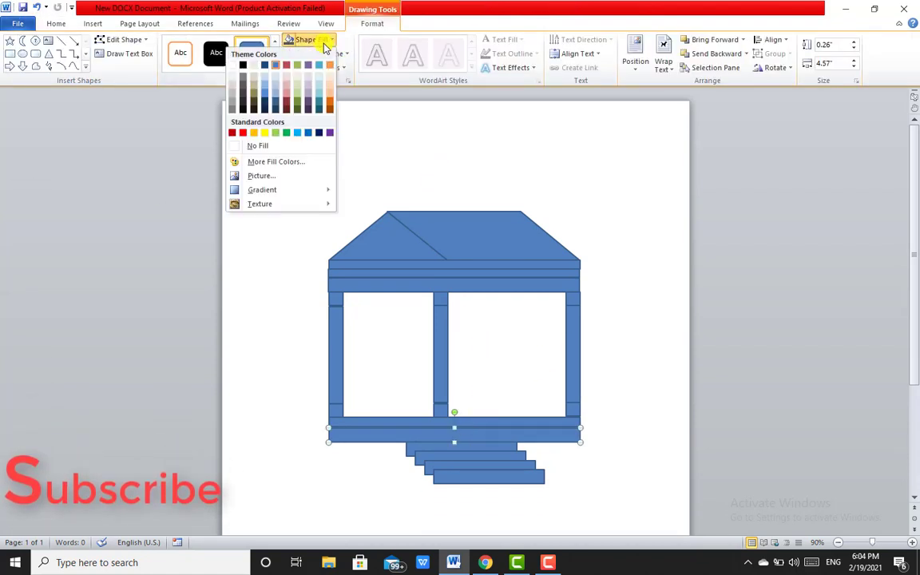
click(254, 65)
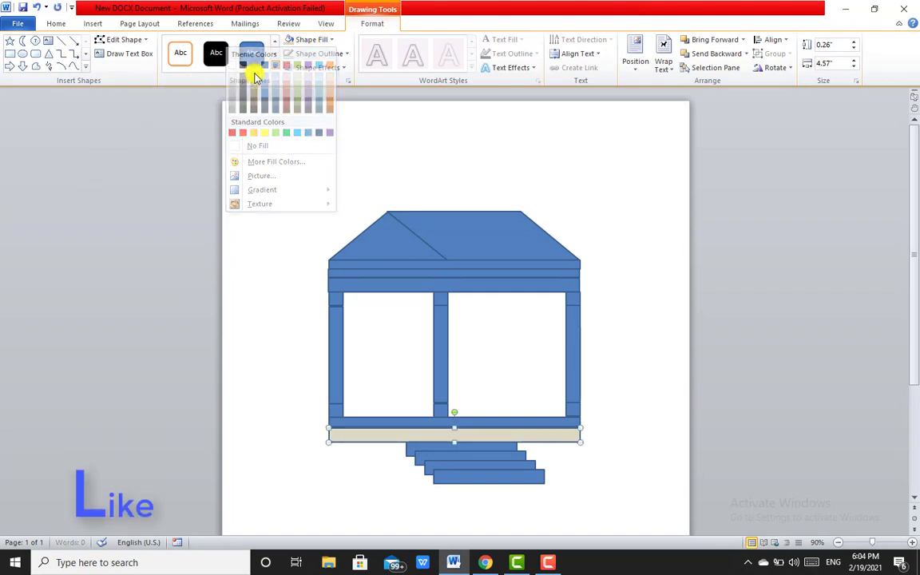
click(319, 53)
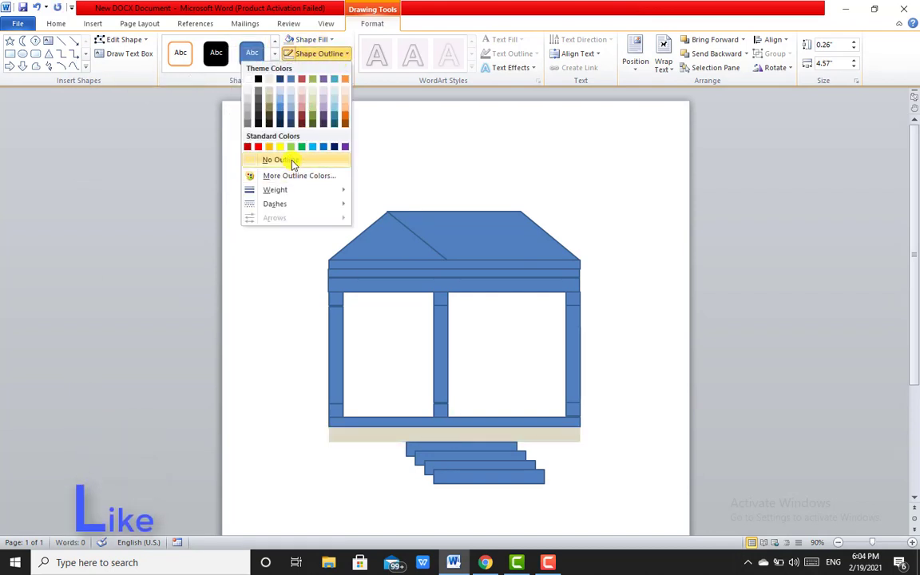
click(272, 93)
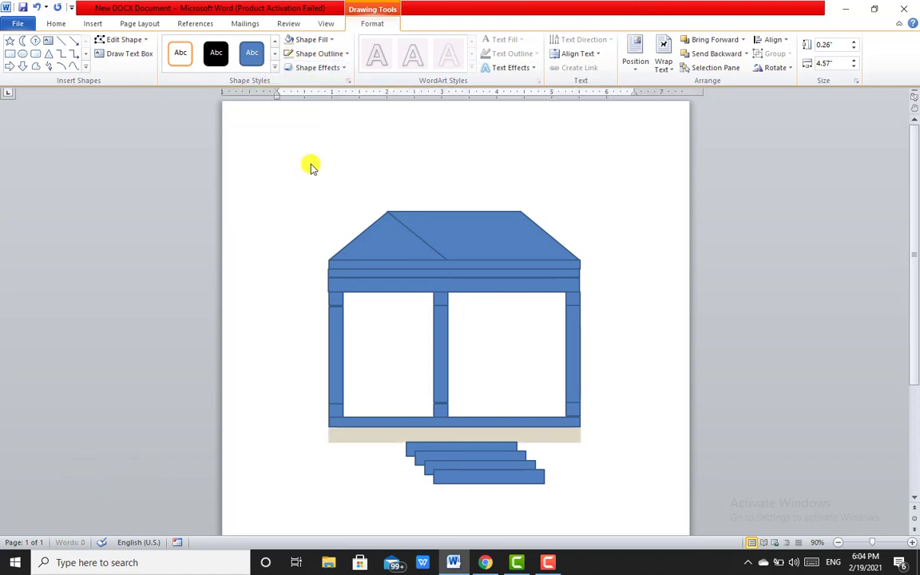
Remove the outline from the thin bar above the tan base.
click(401, 423)
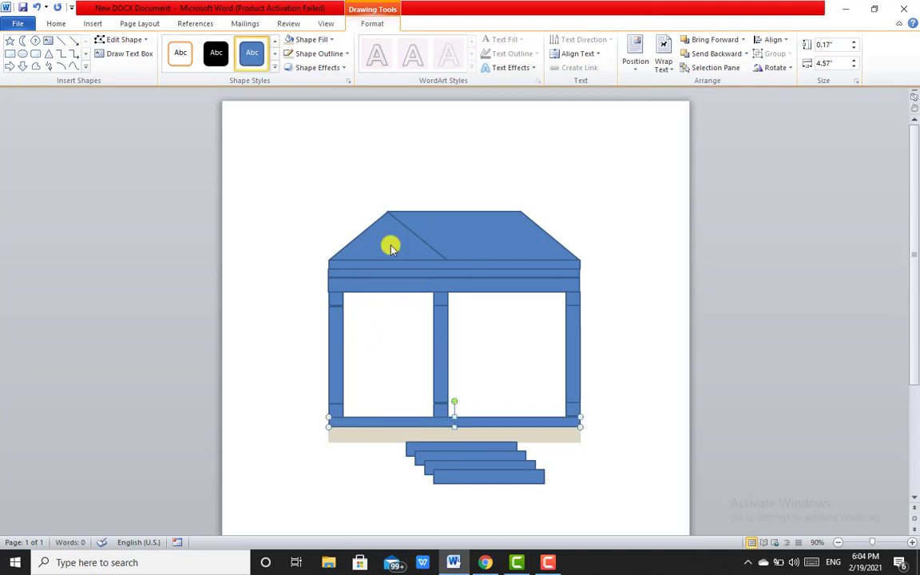
click(323, 39)
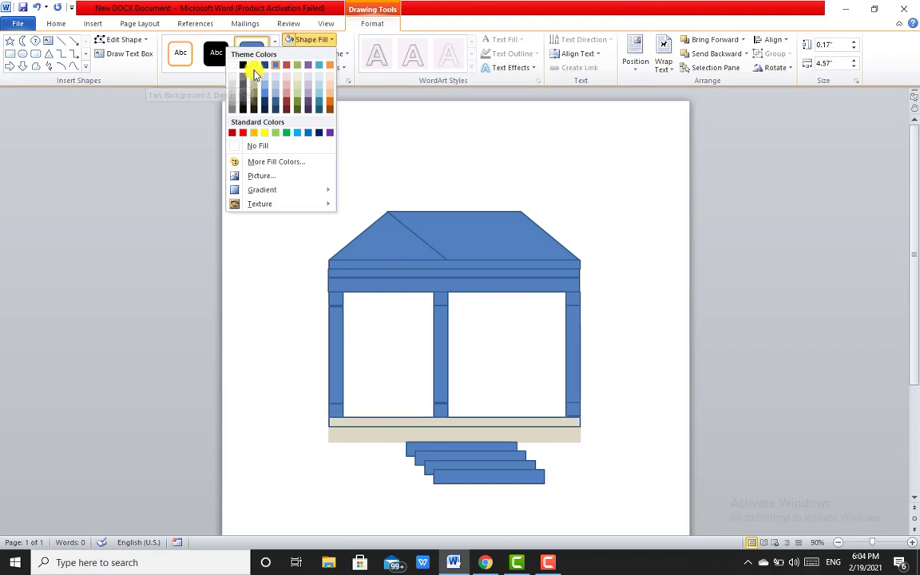
key(Escape)
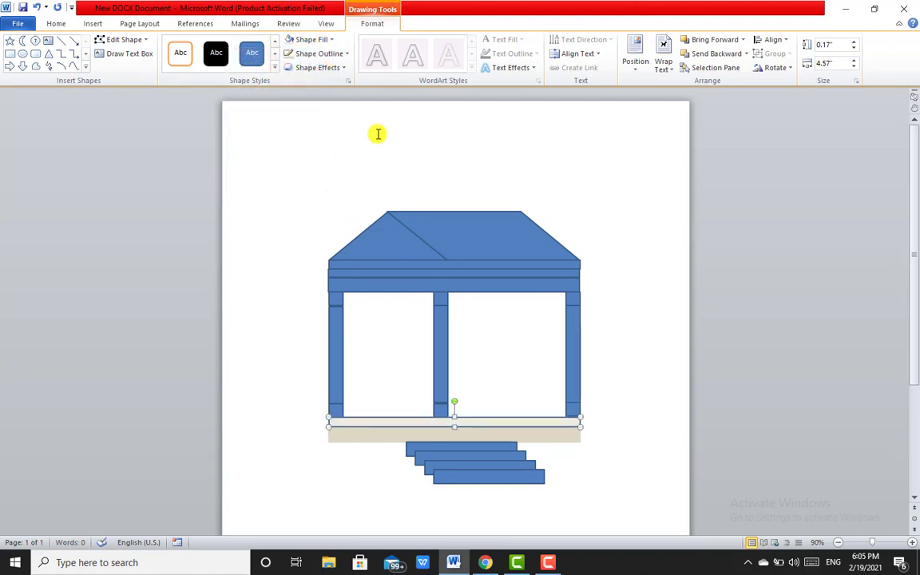
click(329, 60)
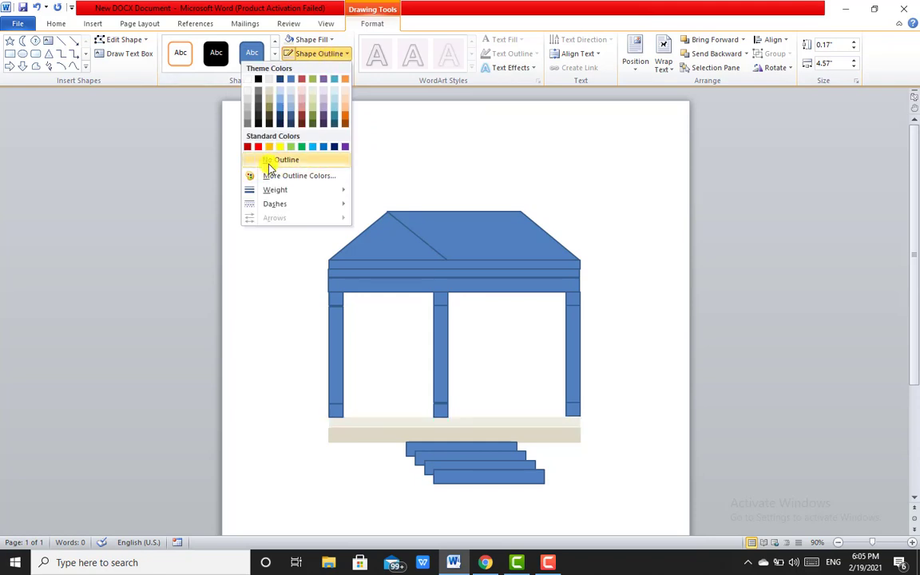
click(269, 164)
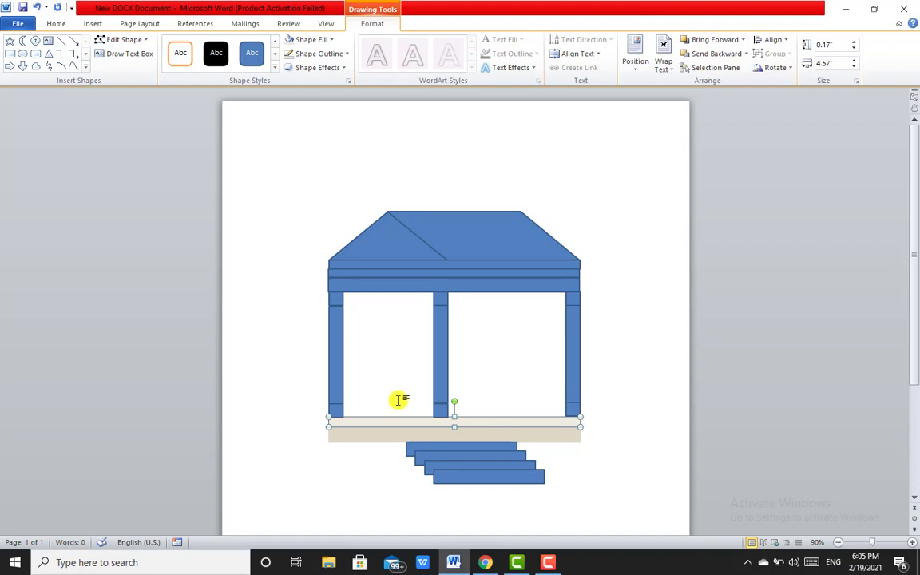
click(390, 433)
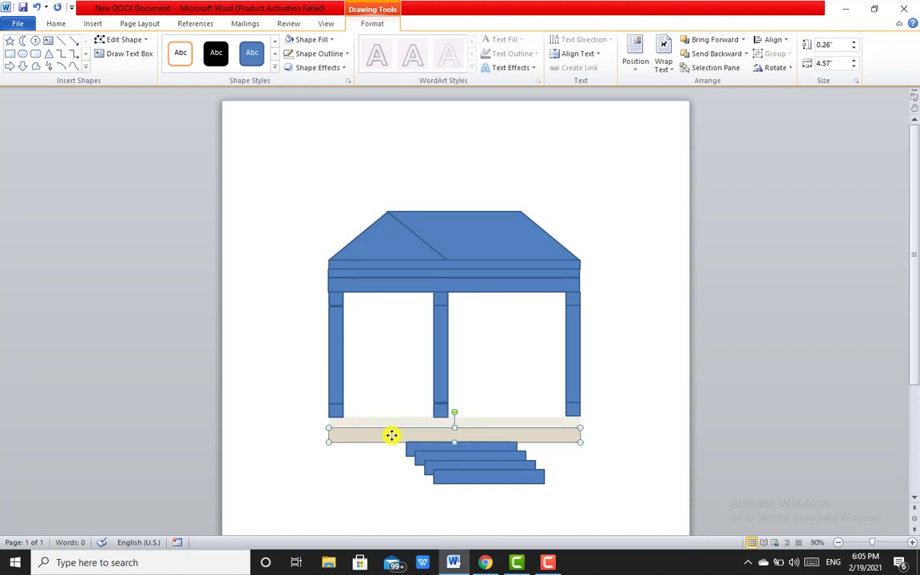
Move the small block onto the beige strip and start a row of square copies along it.
click(343, 421)
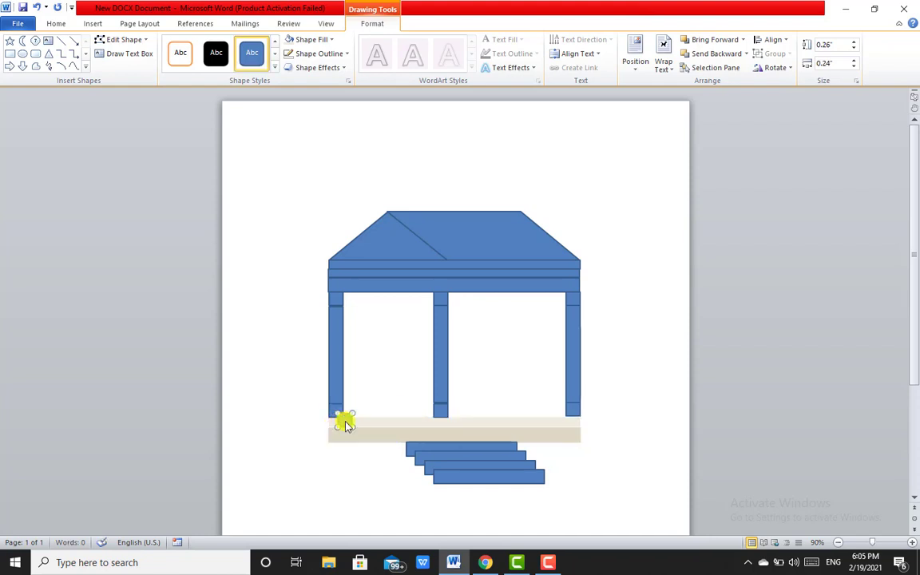
mouse_move(343, 420)
mouse_down()
mouse_move(337, 436)
mouse_move(349, 438)
mouse_up()
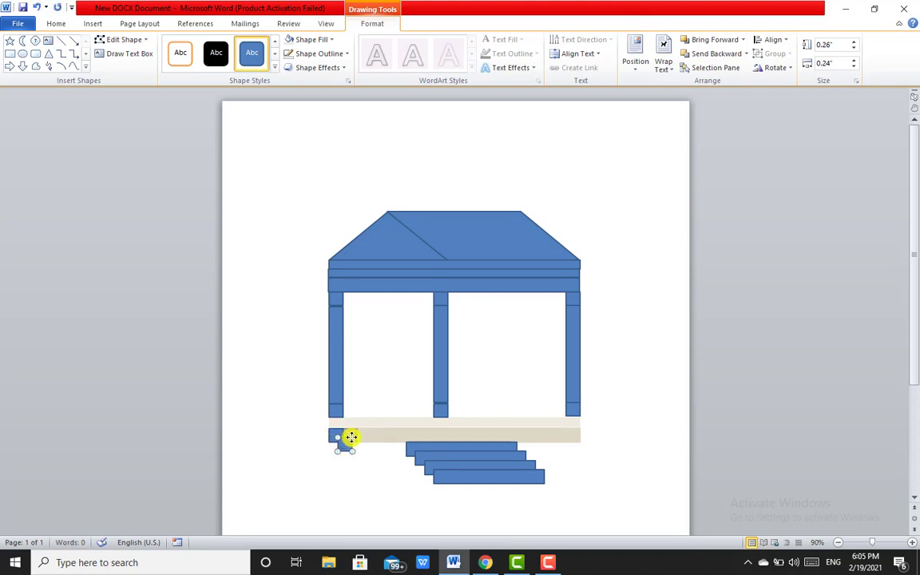
drag(352, 437, 352, 437)
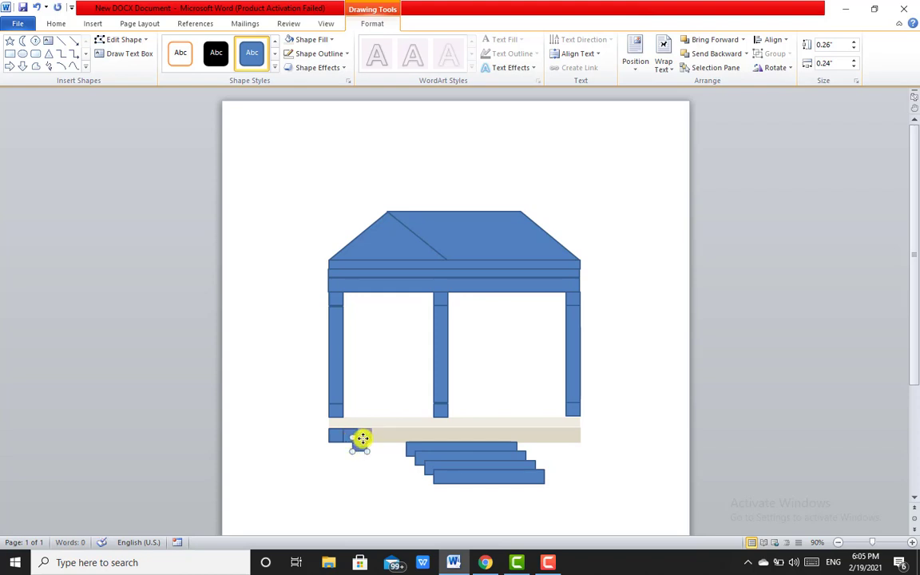
drag(362, 438, 371, 452)
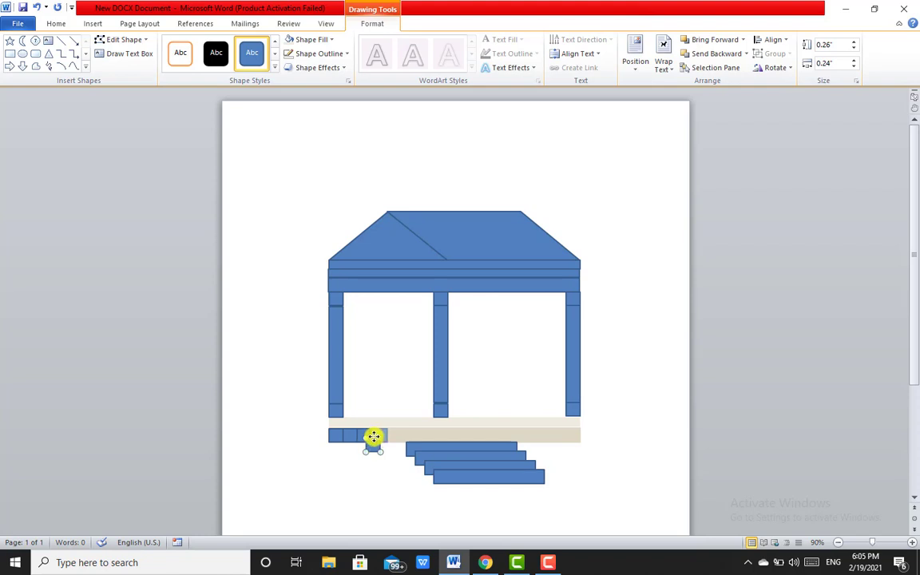
drag(374, 437, 379, 430)
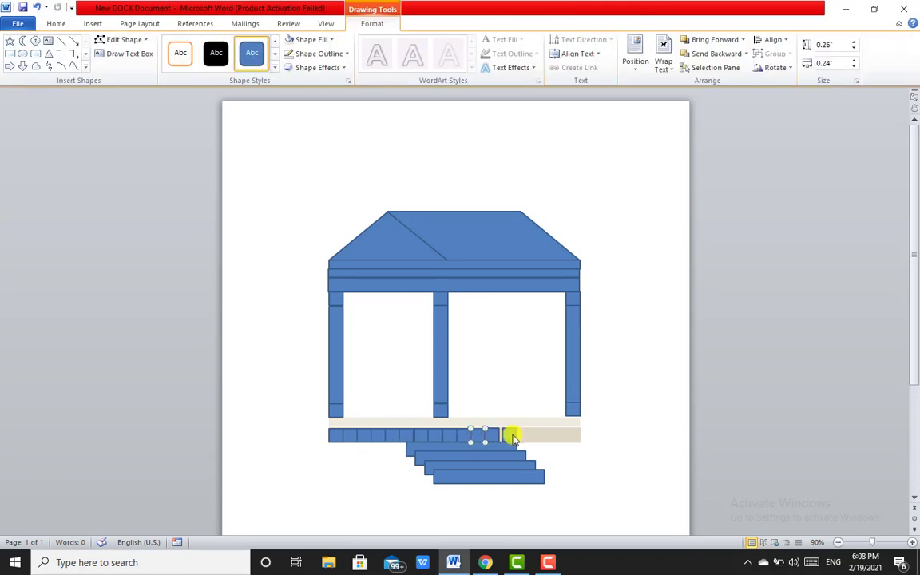
drag(512, 438, 512, 438)
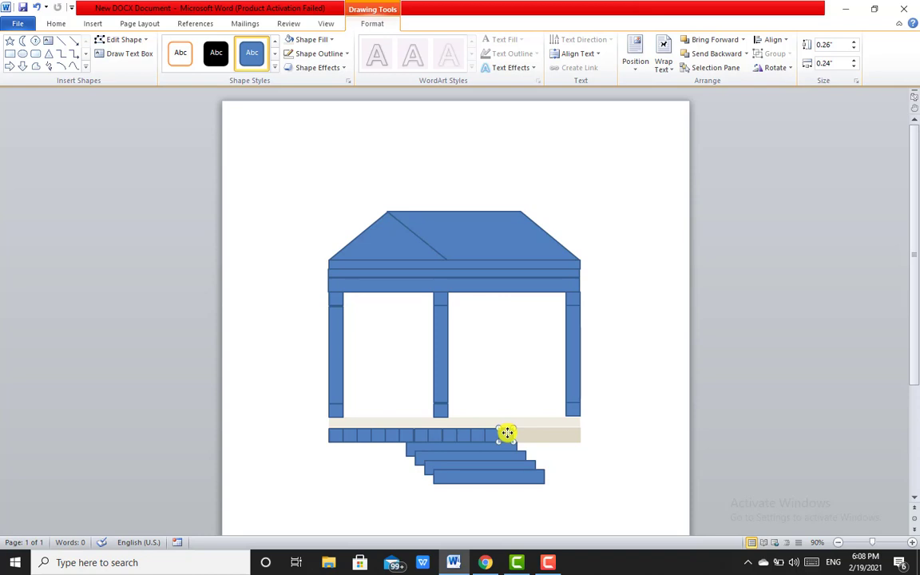
click(554, 453)
click(503, 434)
drag(503, 435, 521, 436)
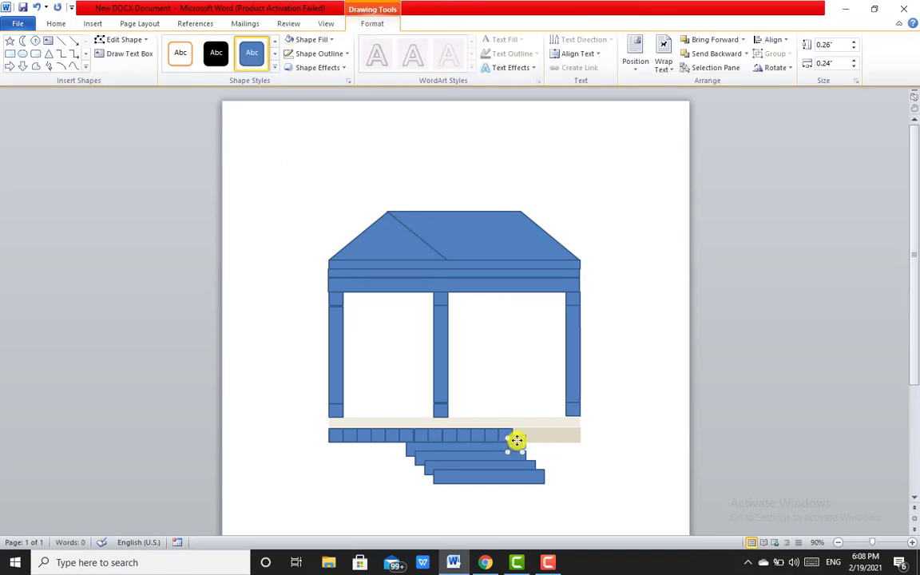
key(Up)
key(Right)
Extend the square row to the strip's right edge and widen the last square to fit.
drag(533, 436, 535, 435)
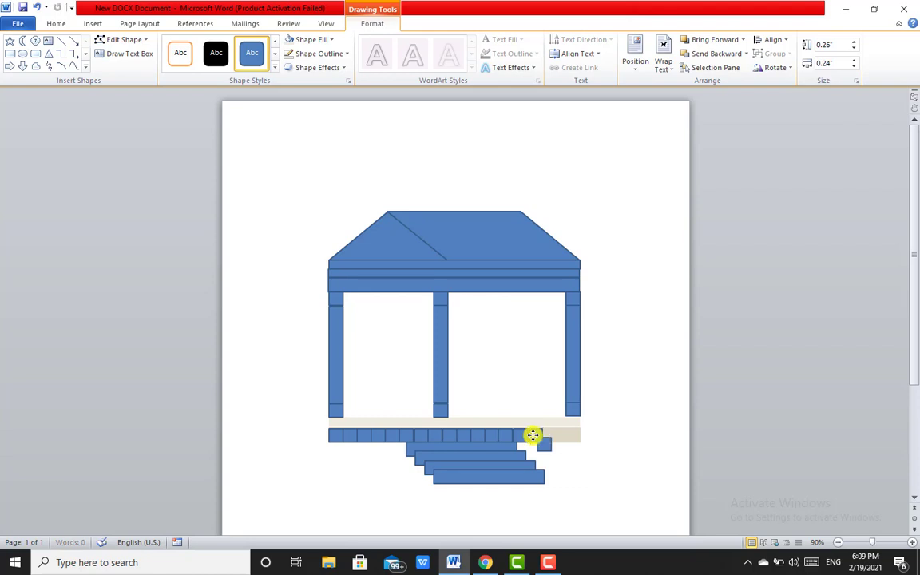
drag(532, 435, 540, 440)
drag(547, 433, 559, 445)
drag(563, 430, 574, 440)
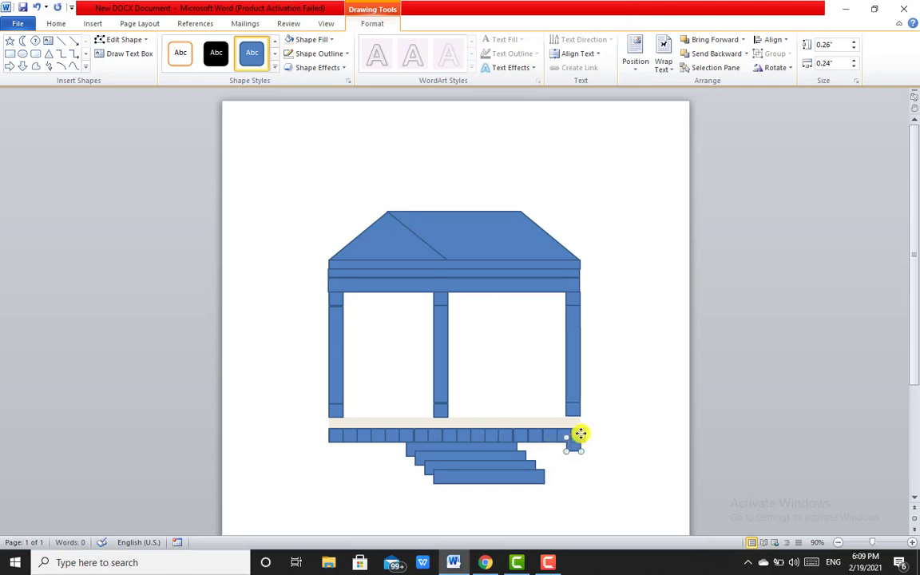
drag(581, 433, 579, 431)
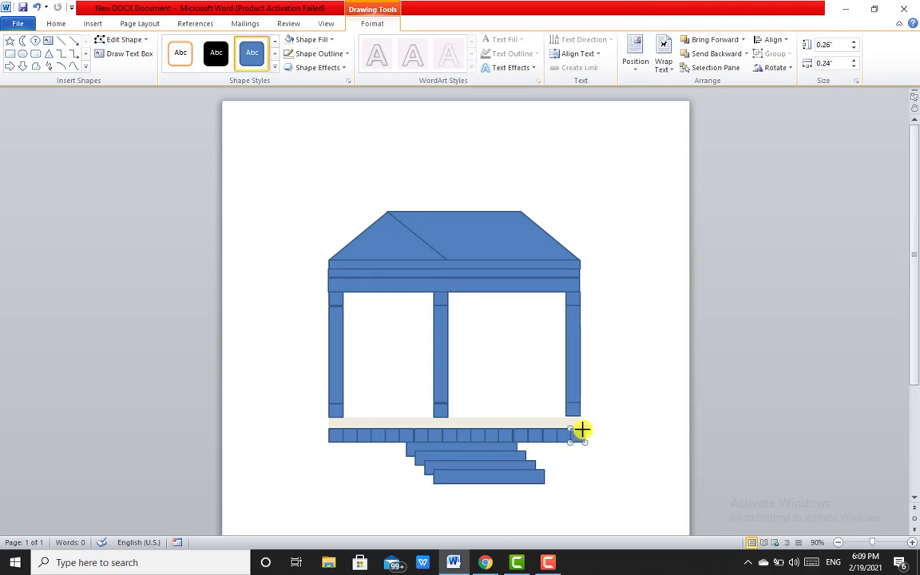
click(600, 438)
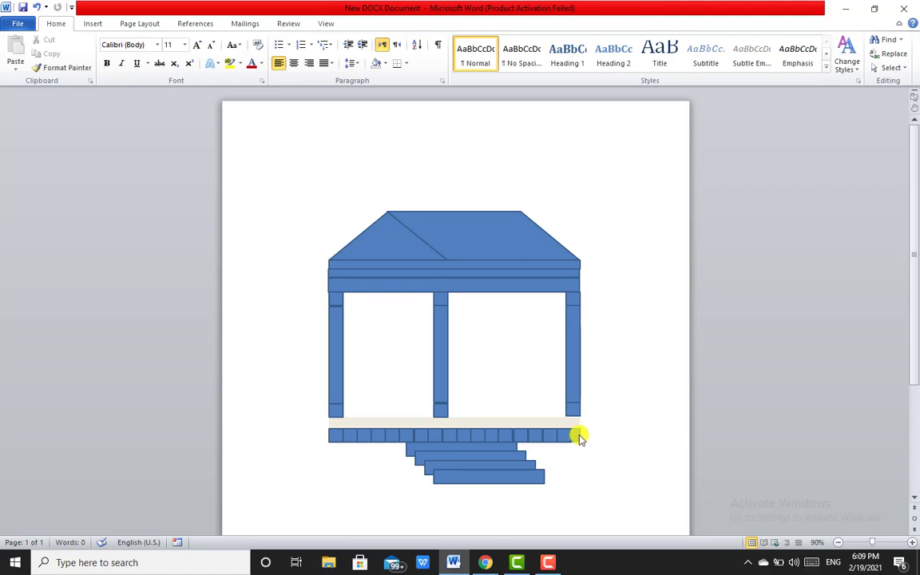
click(575, 440)
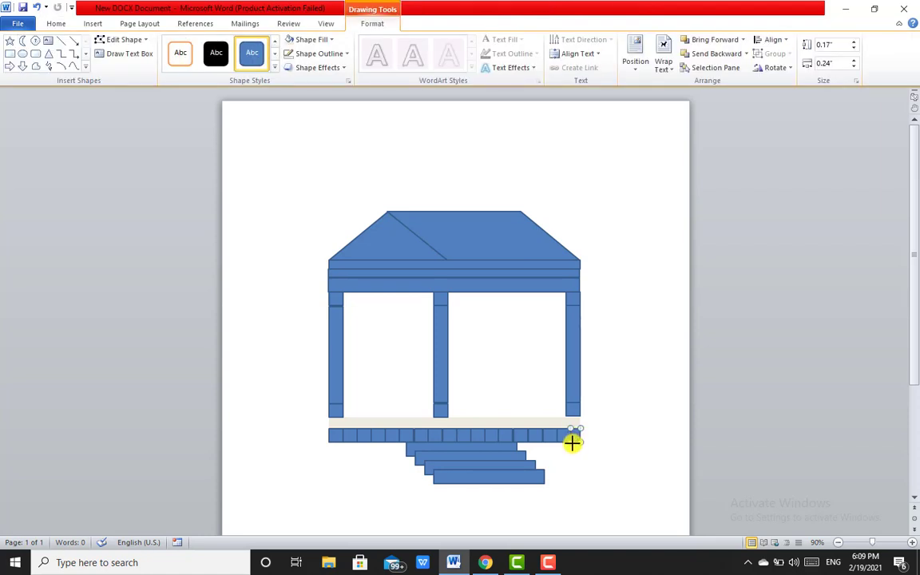
drag(571, 443, 584, 449)
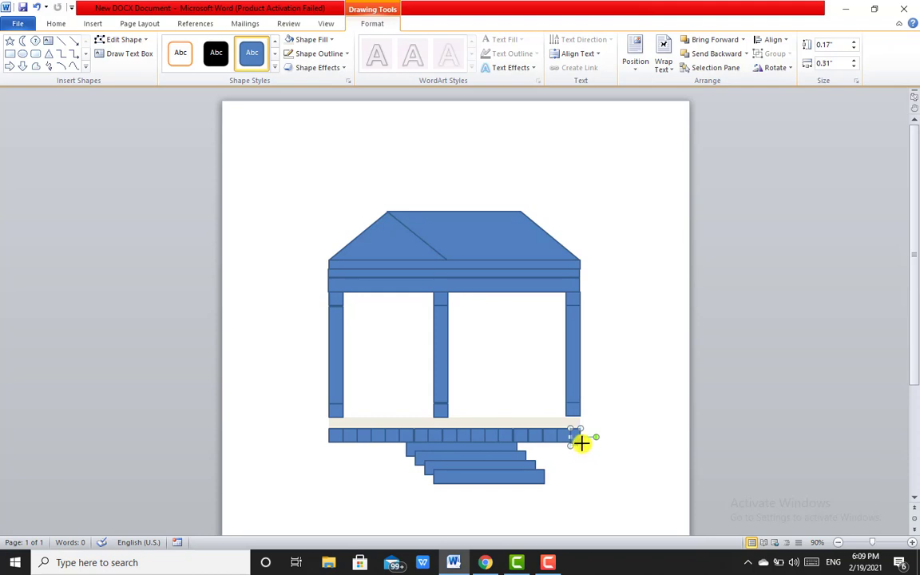
click(602, 455)
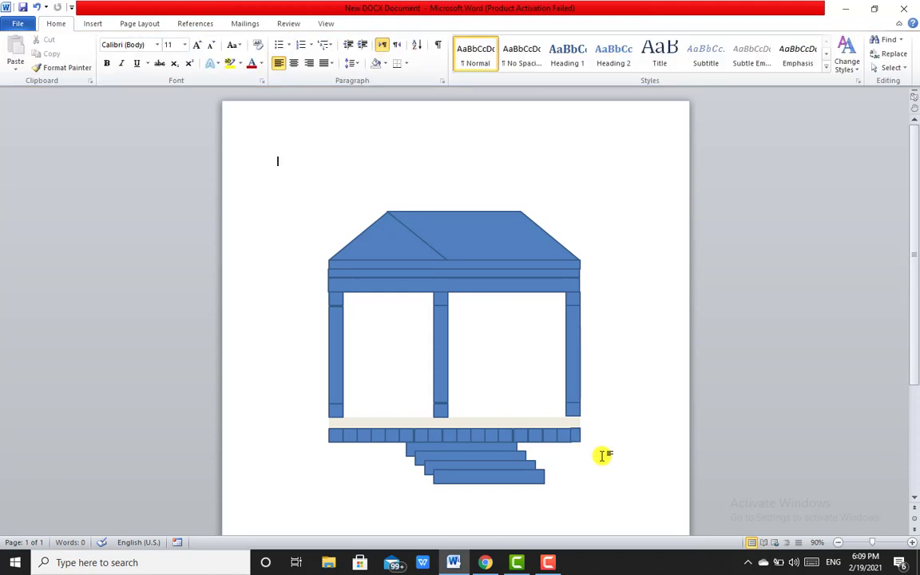
click(335, 434)
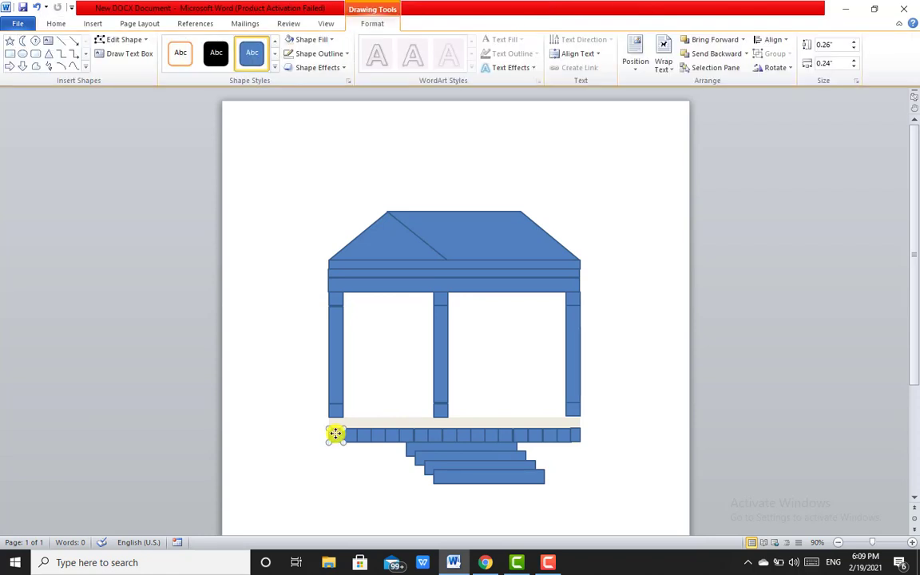
Select the row of small floor squares and give them a Paper bag texture with no outline.
shift+click(349, 433)
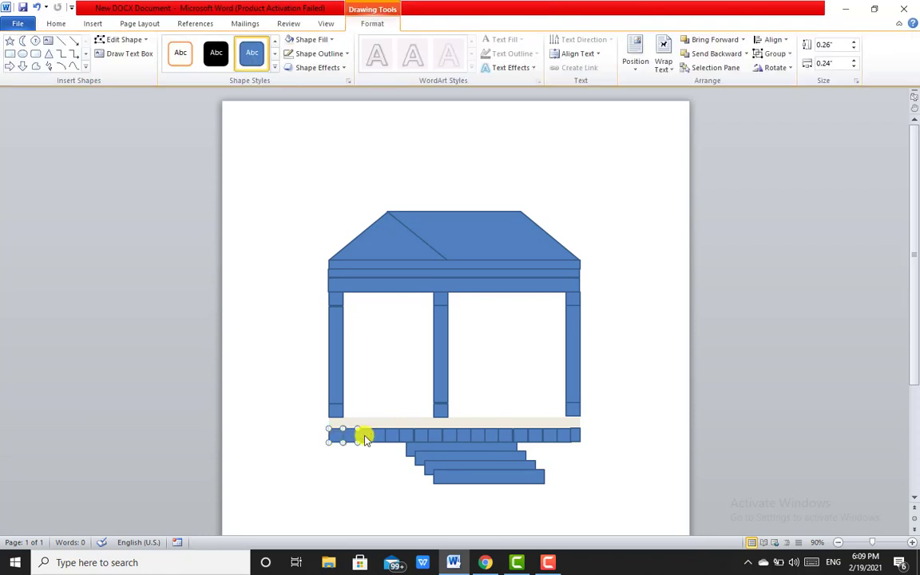
shift+click(364, 434)
shift+click(382, 436)
mouse_move(398, 438)
mouse_down()
mouse_move(532, 444)
mouse_move(569, 428)
mouse_move(561, 431)
mouse_move(581, 436)
mouse_up()
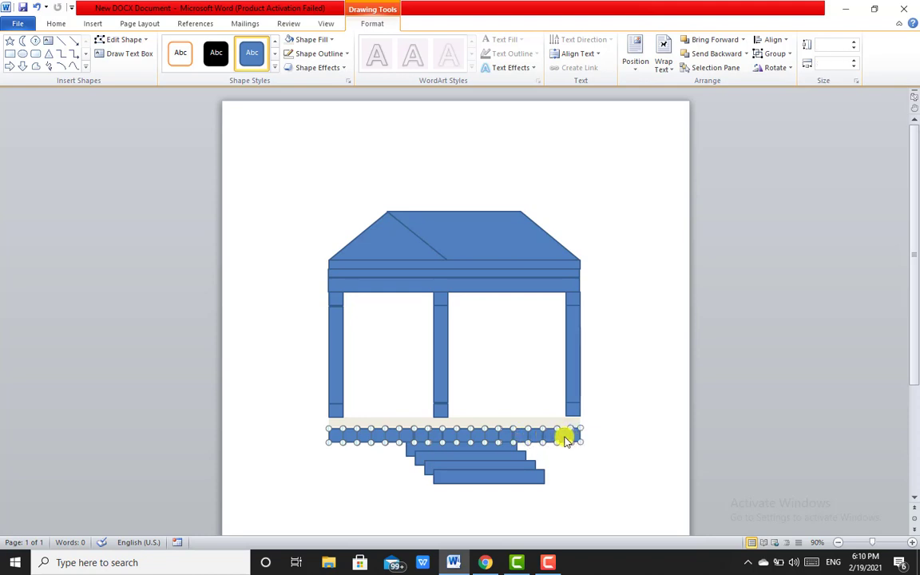
click(319, 39)
mouse_move(248, 205)
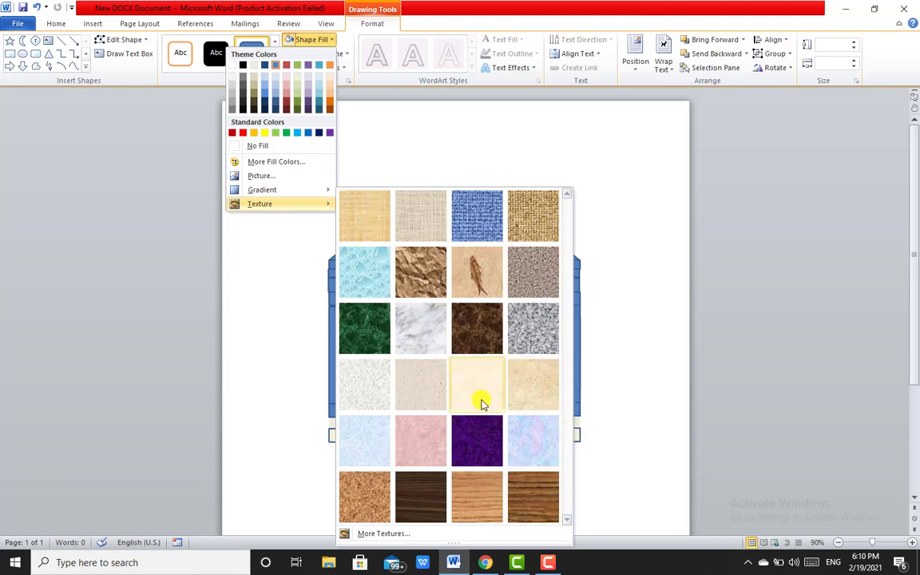
click(423, 294)
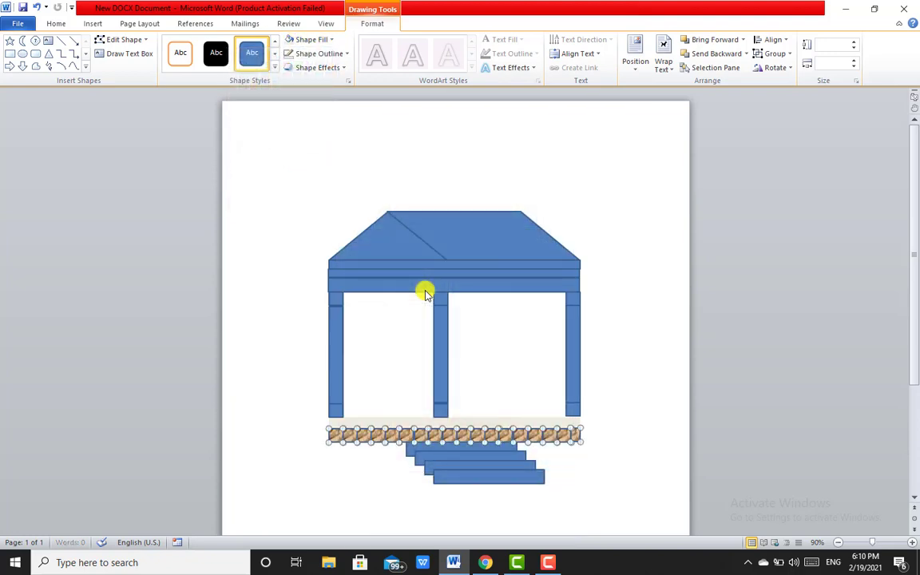
click(343, 54)
click(304, 162)
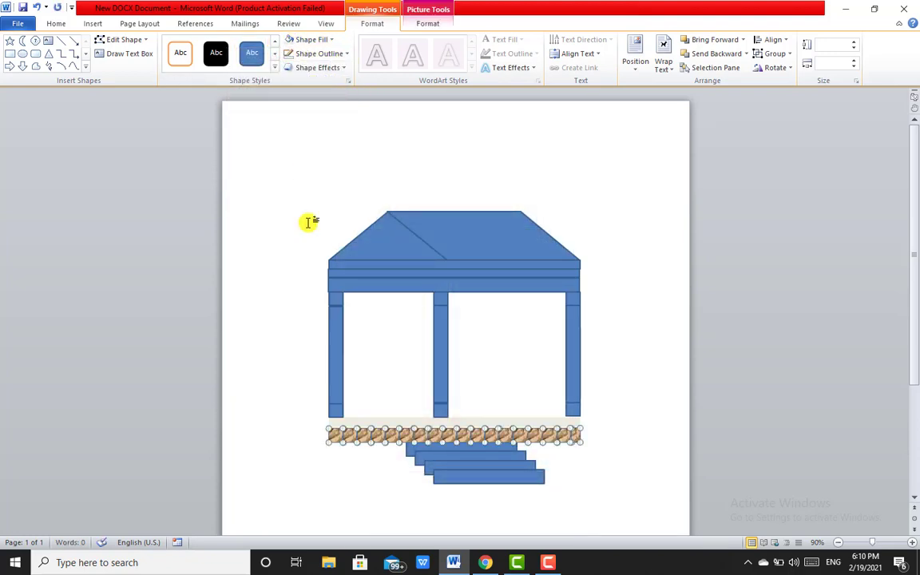
Give the thin white strip above the row a White marble texture with no outline.
click(381, 420)
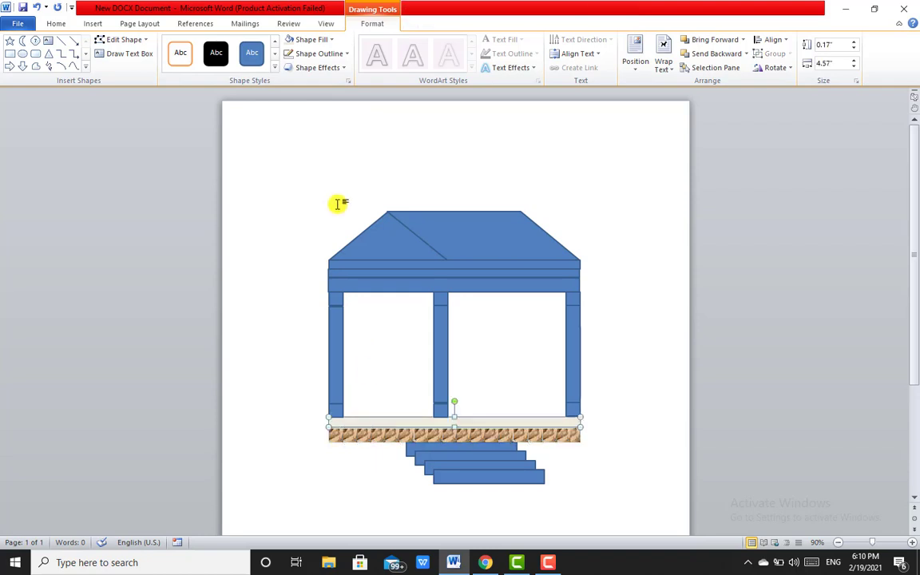
click(318, 40)
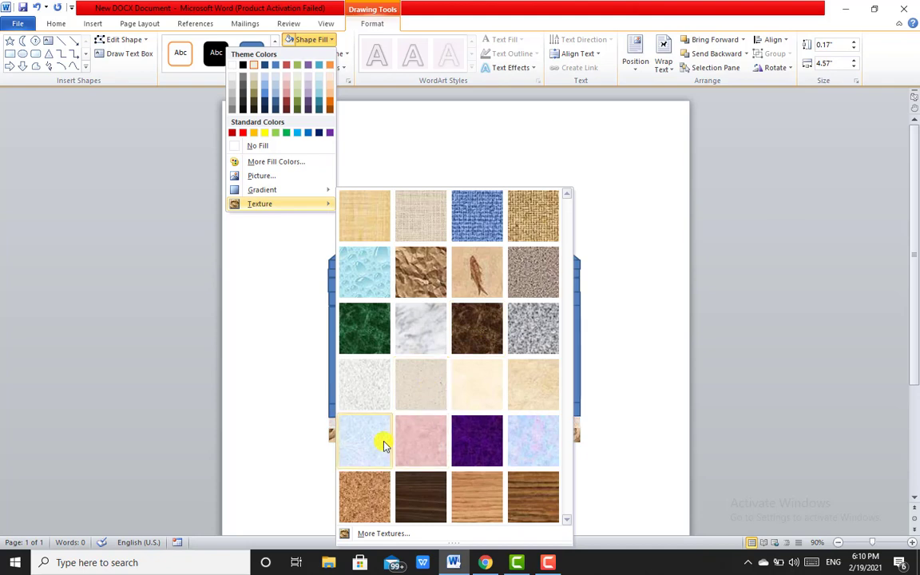
click(442, 348)
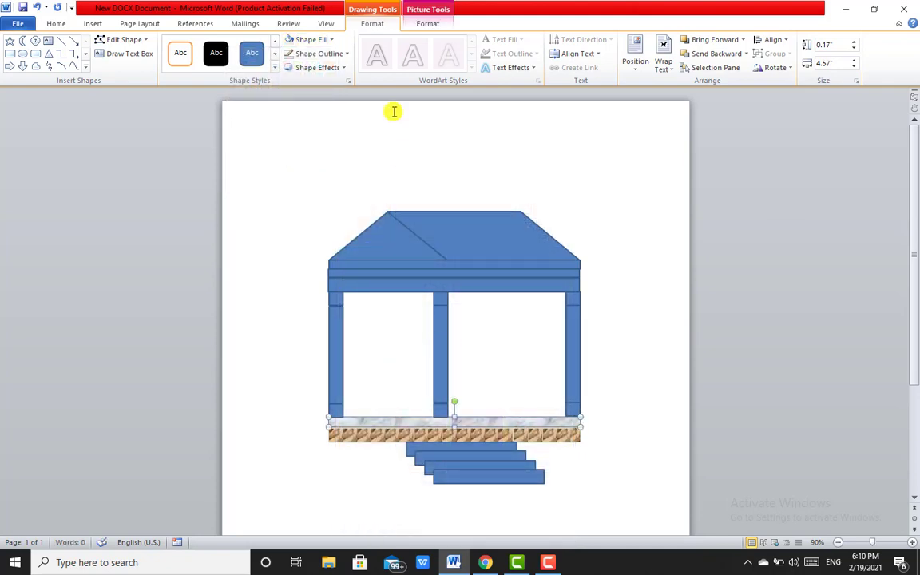
click(316, 54)
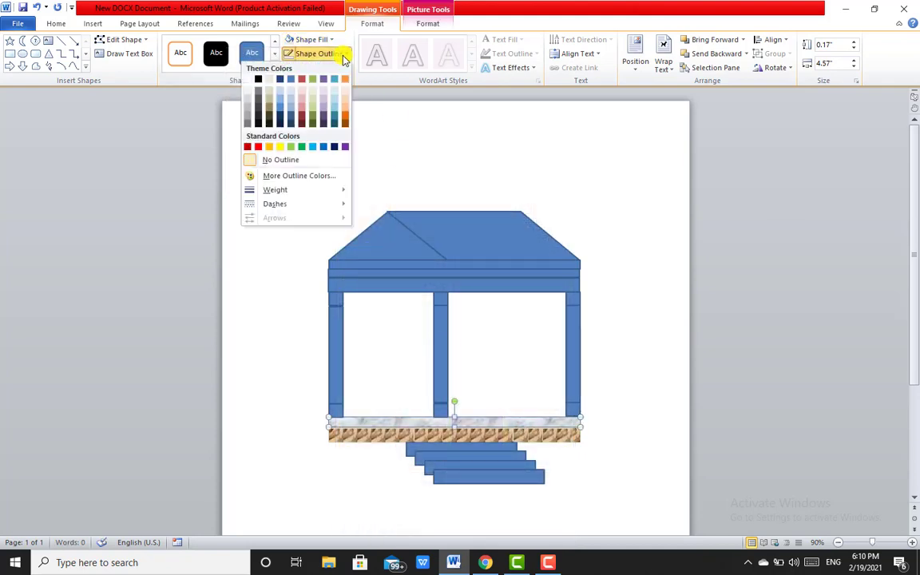
click(287, 158)
Fill the base blocks at the columns' feet with White marble texture and remove their outlines.
click(337, 409)
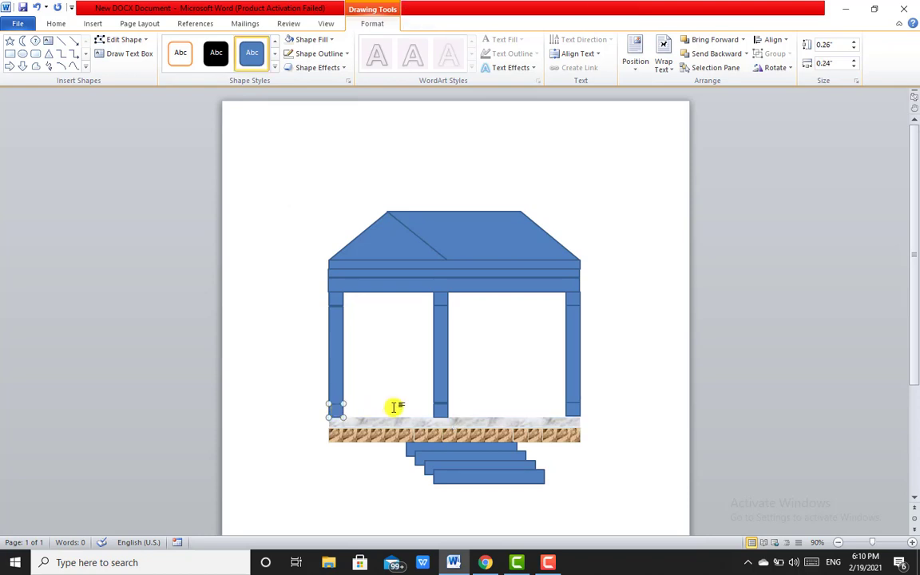
shift+click(575, 409)
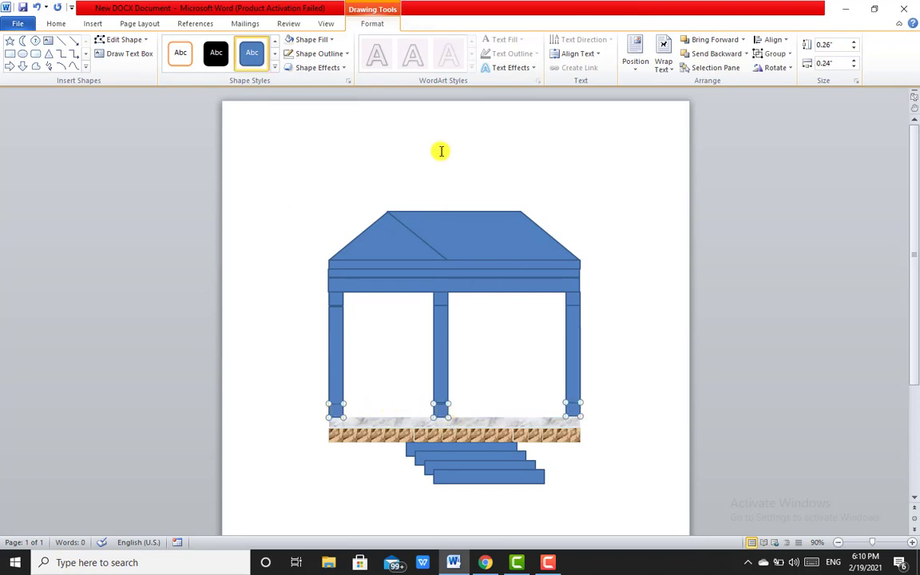
click(312, 40)
mouse_move(319, 190)
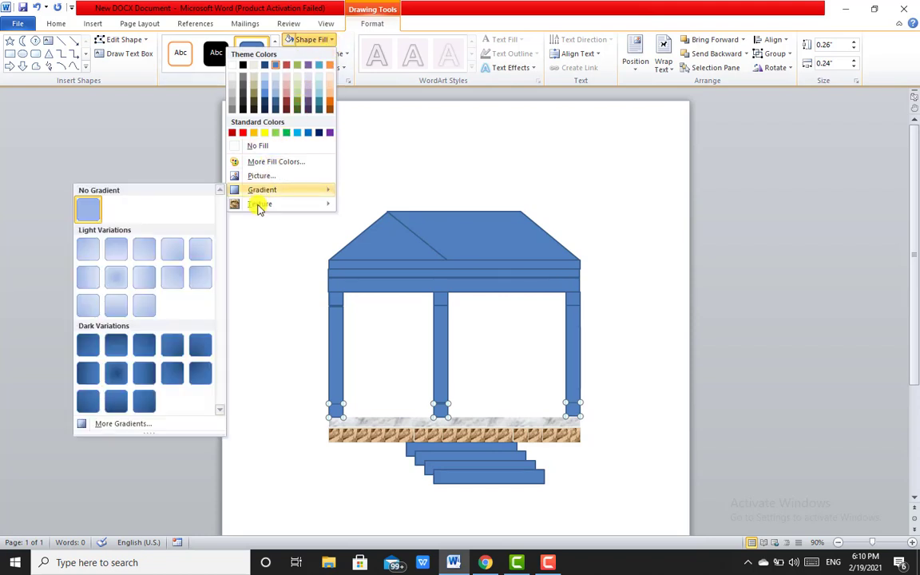
mouse_move(260, 205)
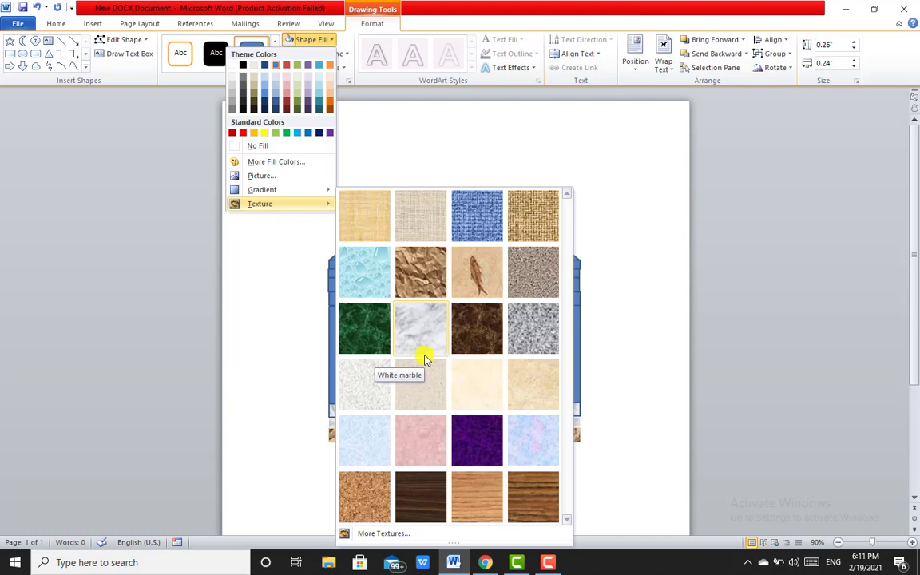
click(517, 349)
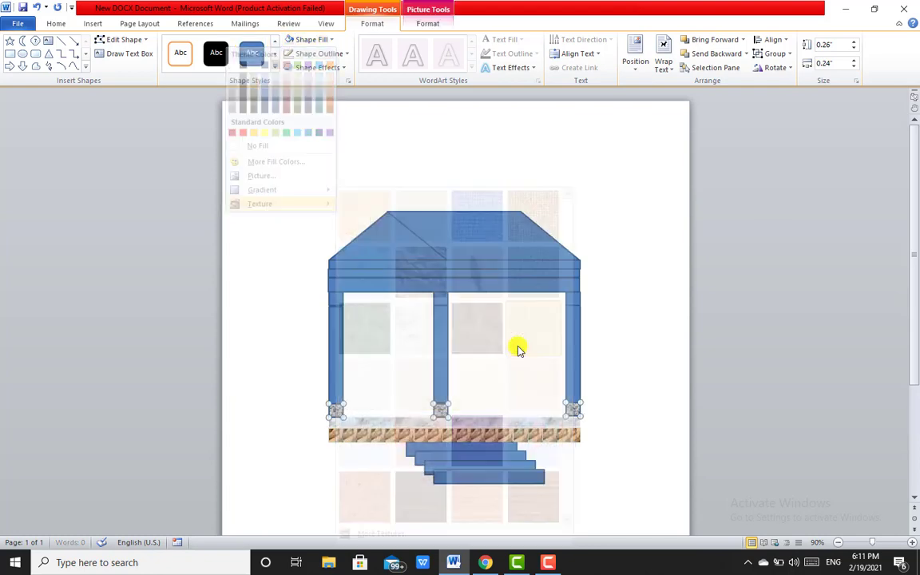
click(336, 54)
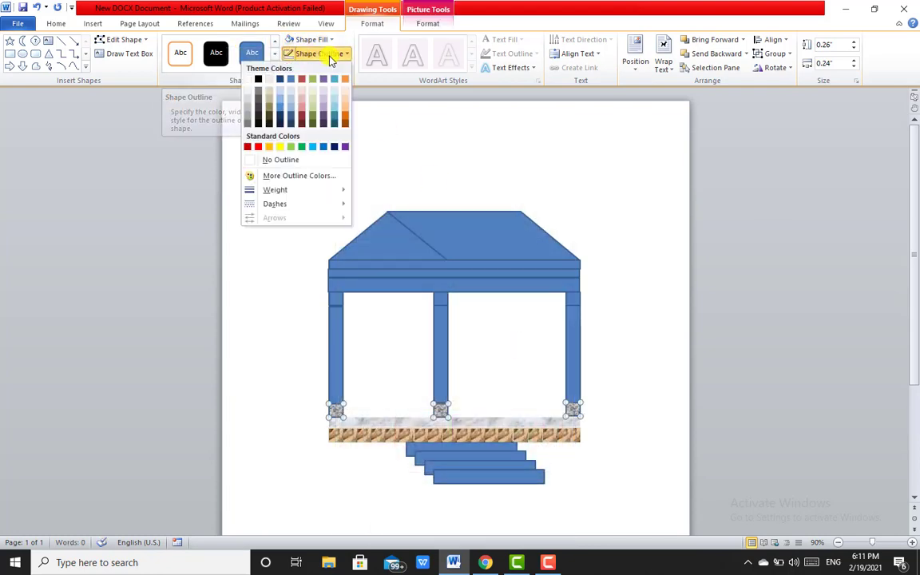
click(268, 161)
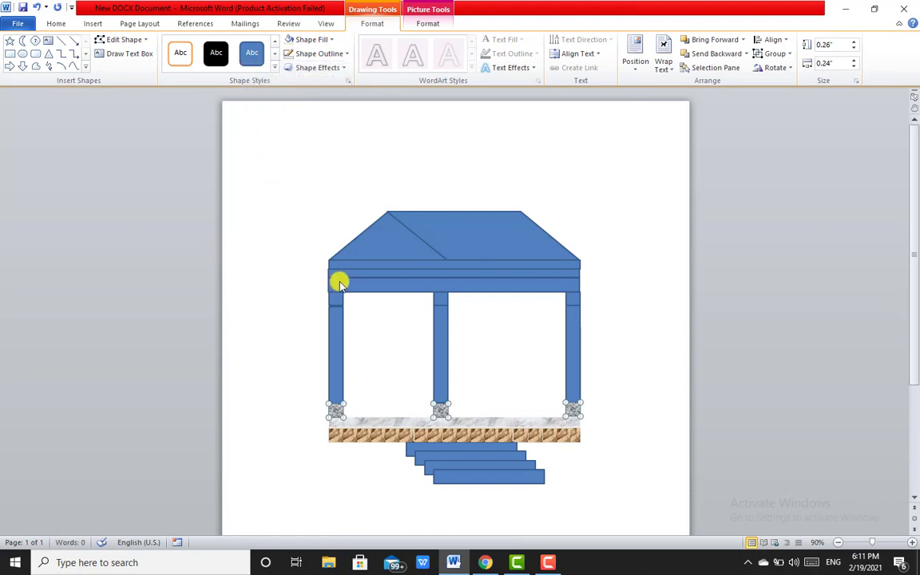
Select the three pillars and clear their solid blue fill.
click(338, 321)
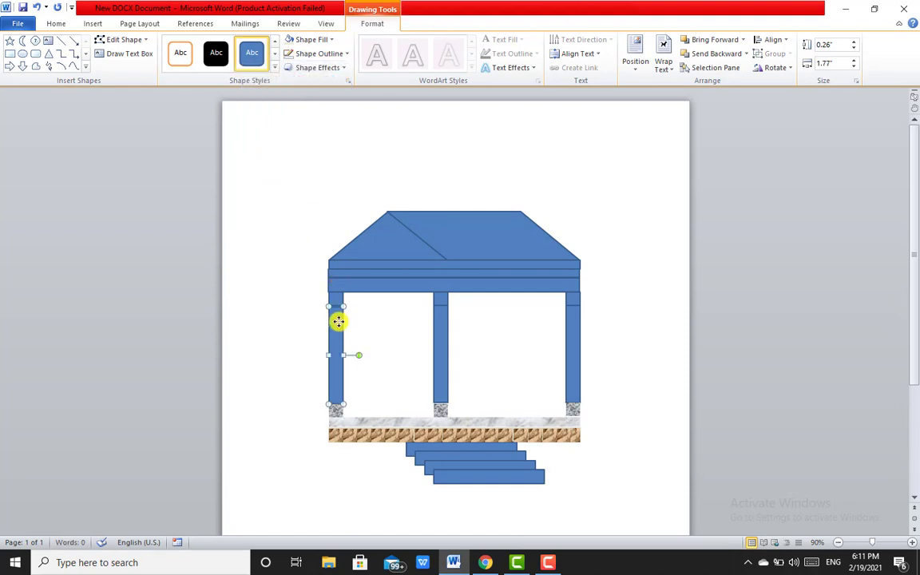
click(442, 352)
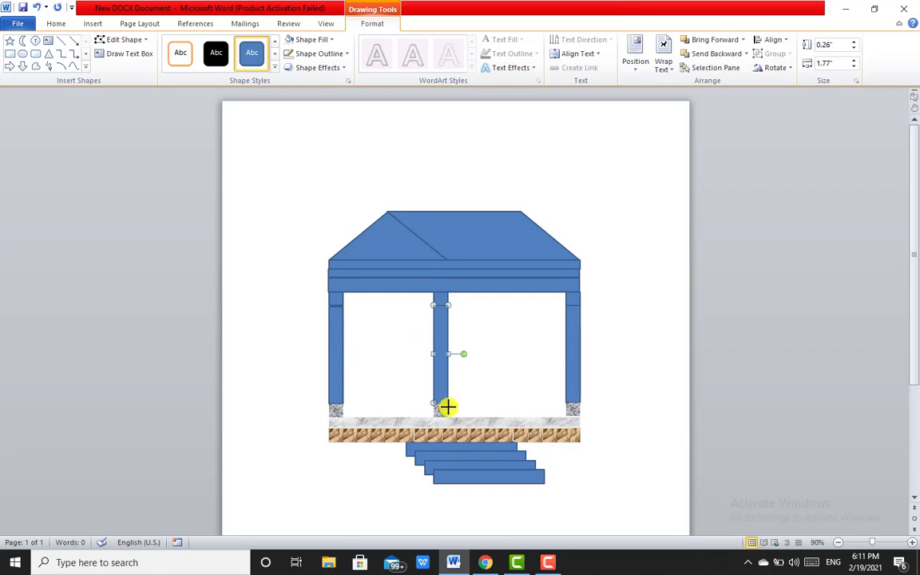
shift+click(335, 351)
shift+click(569, 352)
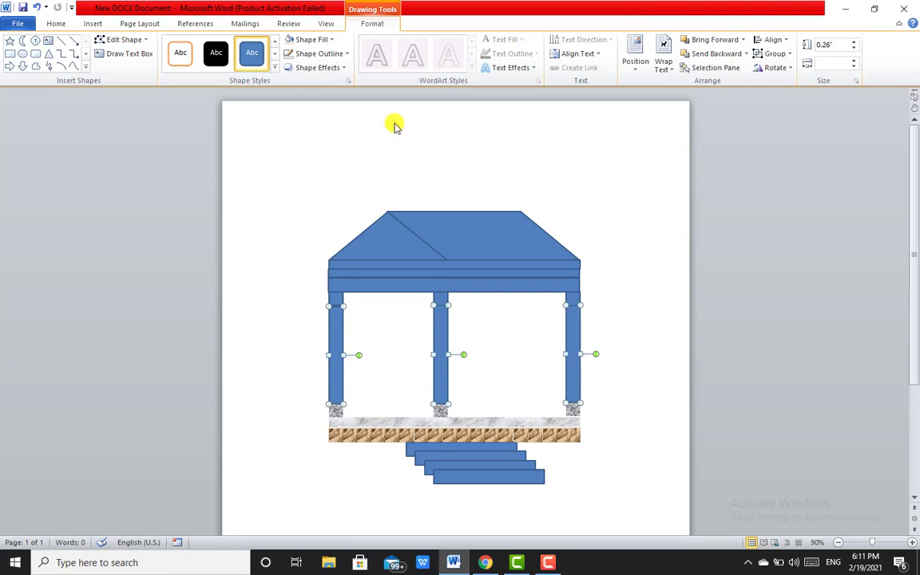
click(325, 40)
click(258, 146)
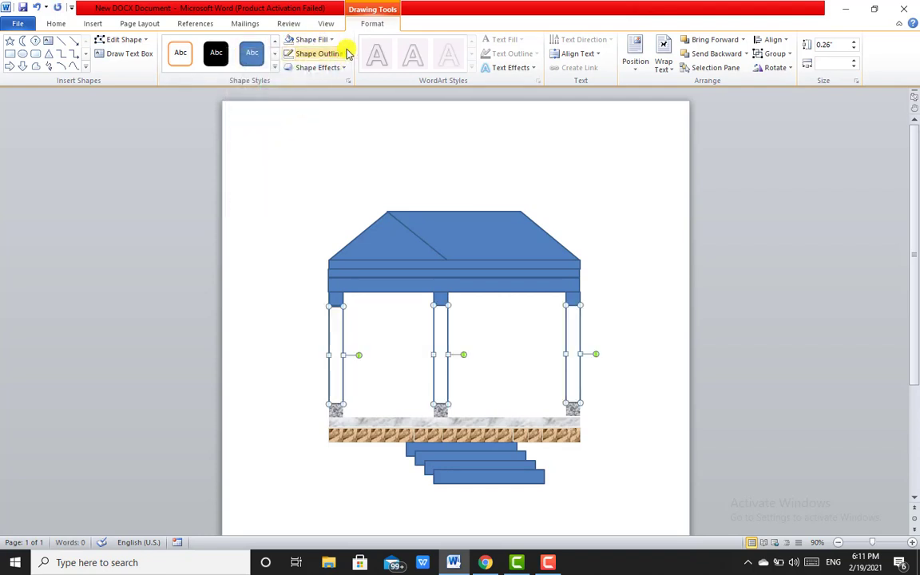
Give the pillars a Newsprint texture with no outline, then select the first two top blocks.
click(343, 54)
click(331, 40)
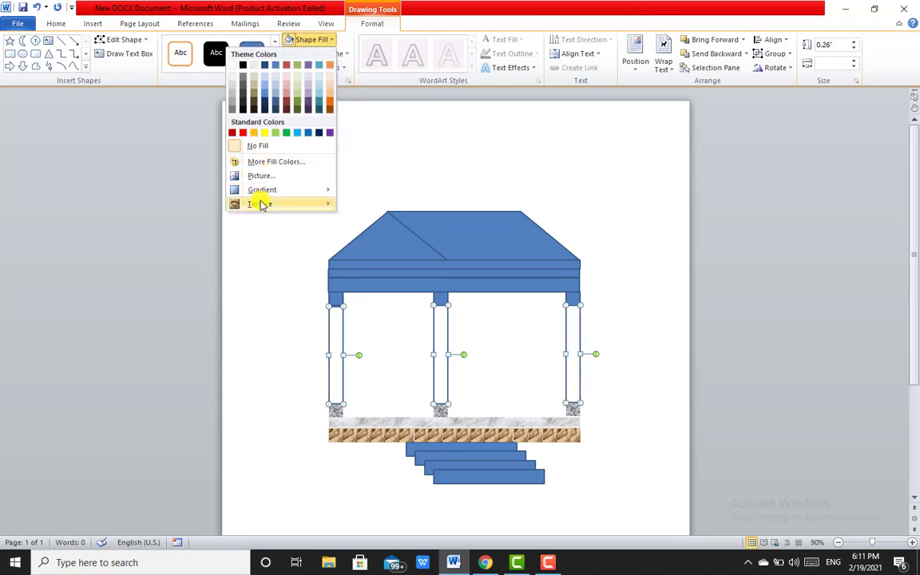
mouse_move(262, 205)
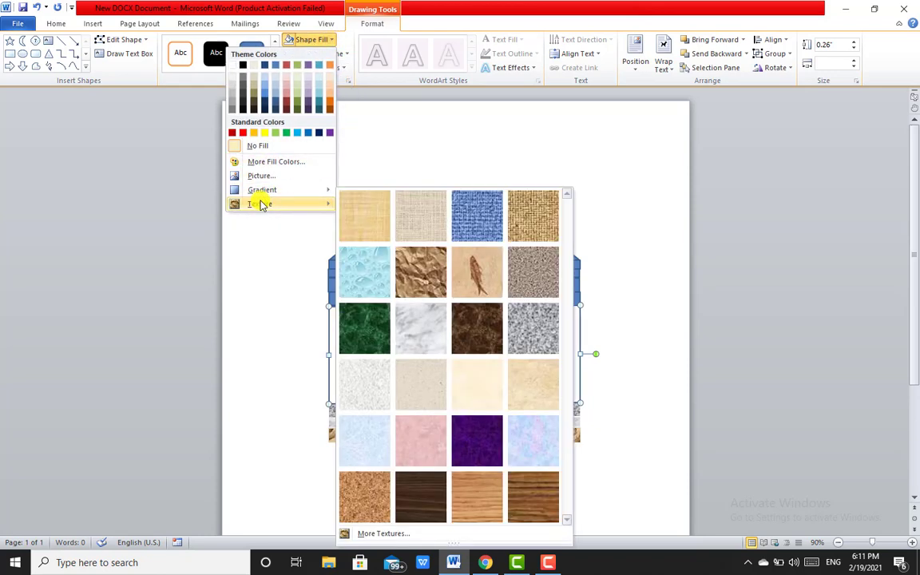
click(381, 379)
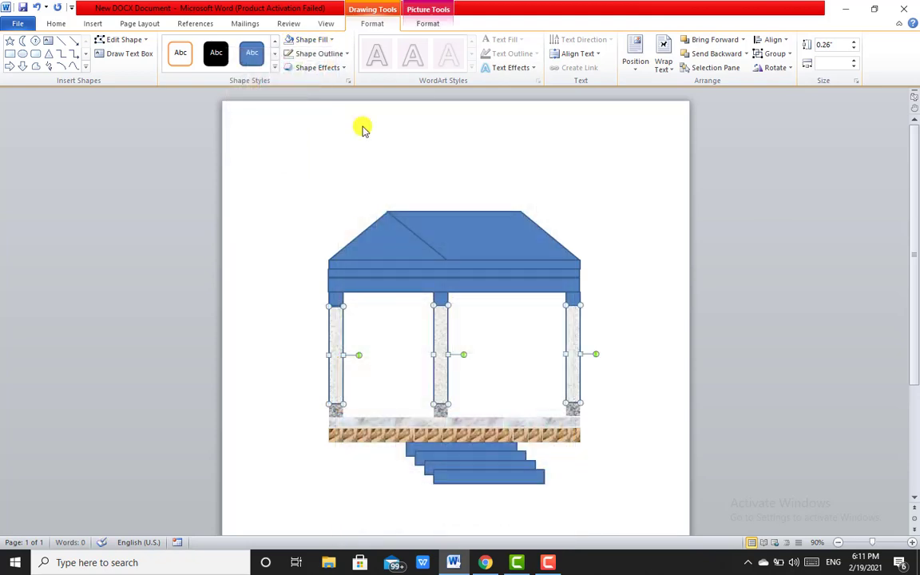
click(342, 59)
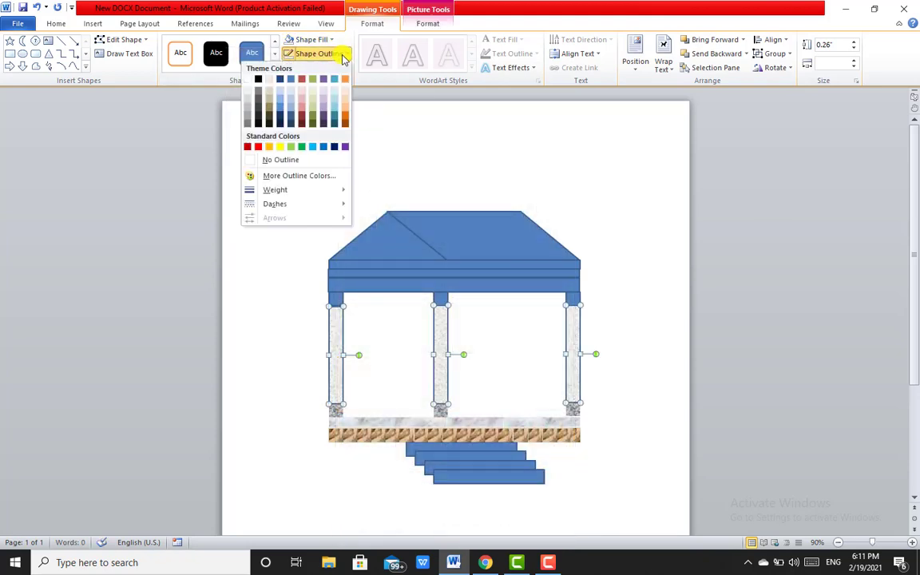
click(284, 161)
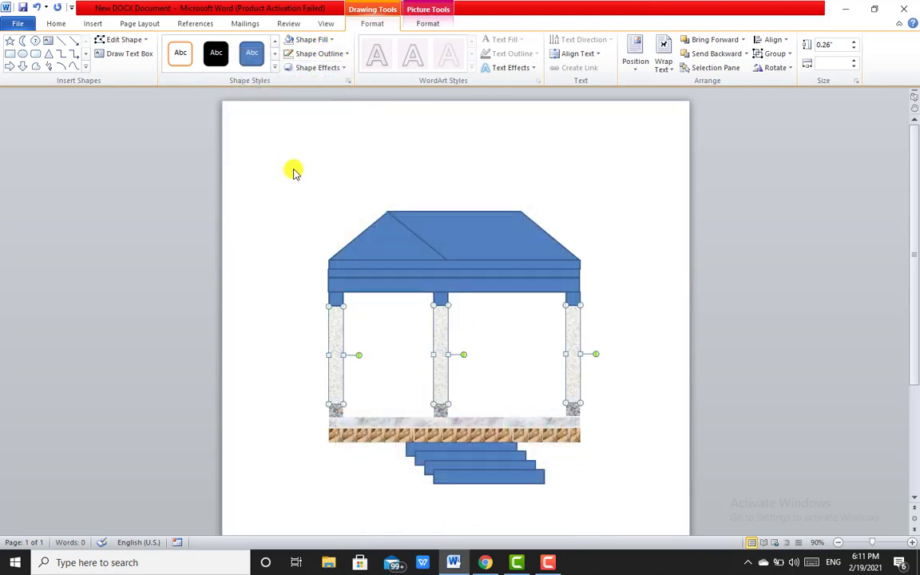
click(337, 298)
shift+click(440, 299)
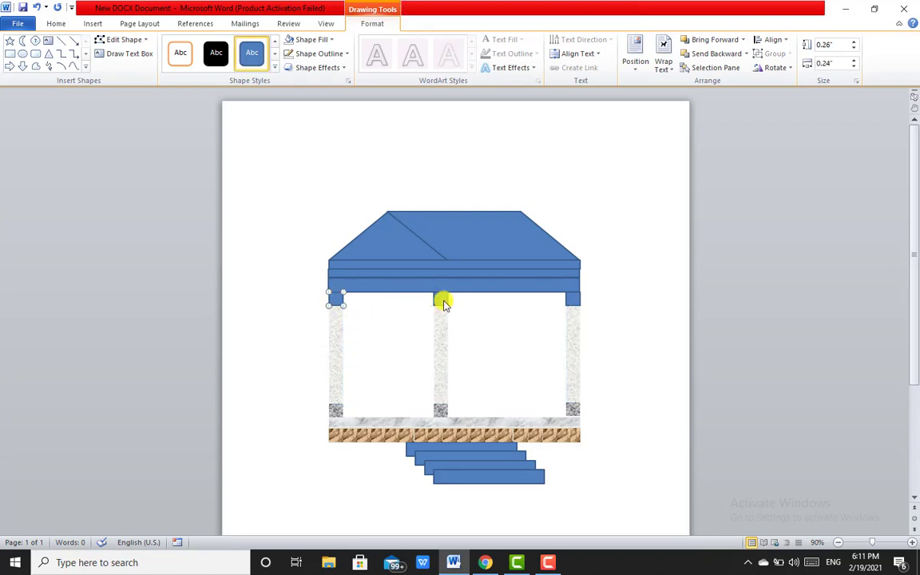
Give the three blocks atop the pillars a Granite texture with no outline.
shift+click(572, 301)
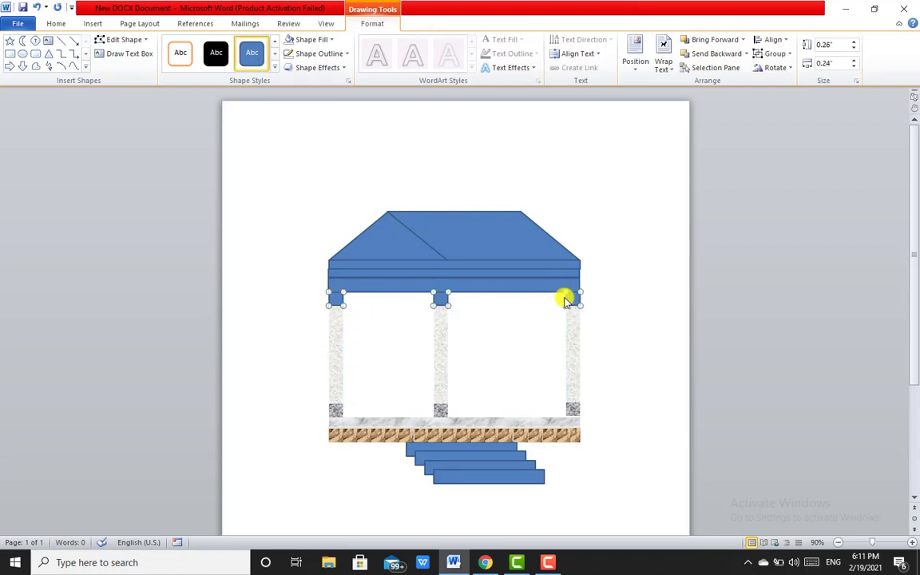
click(344, 54)
click(281, 160)
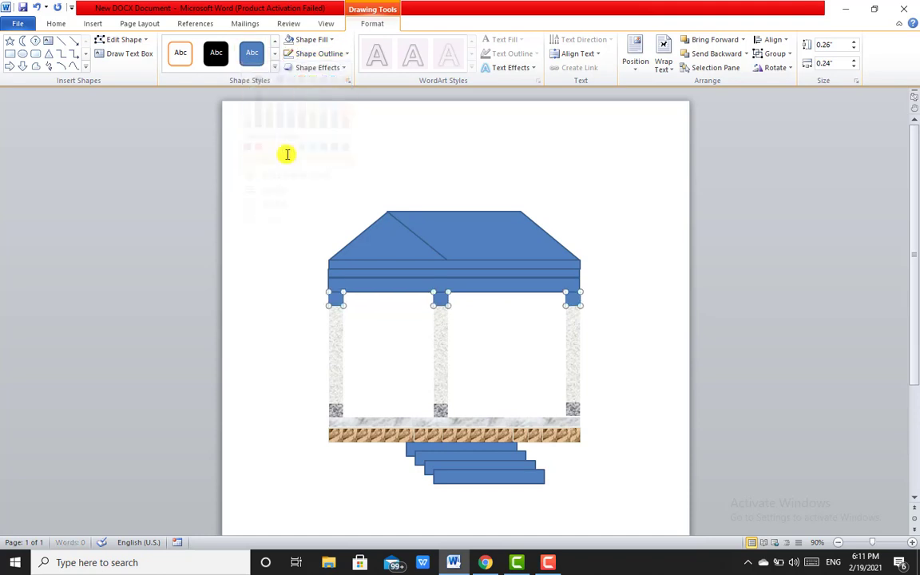
click(308, 39)
mouse_move(263, 205)
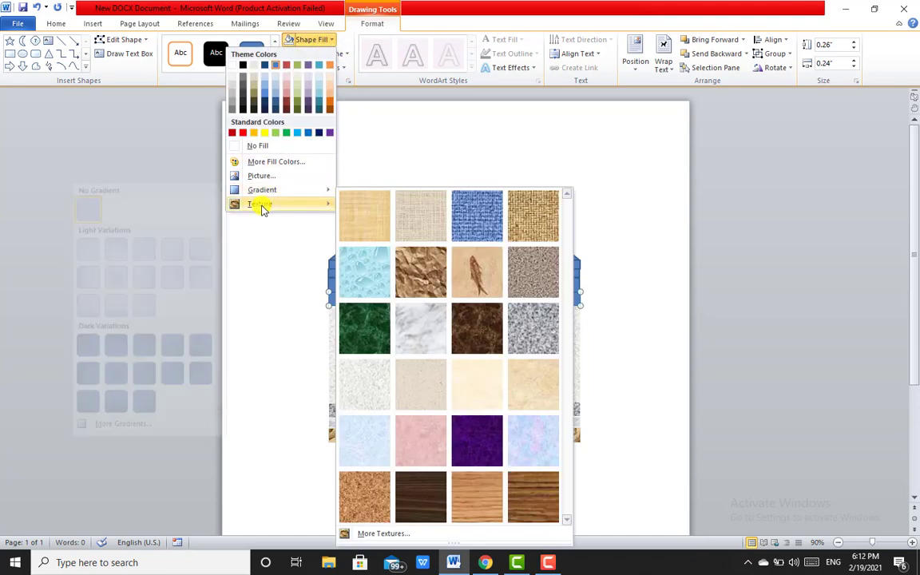
click(515, 320)
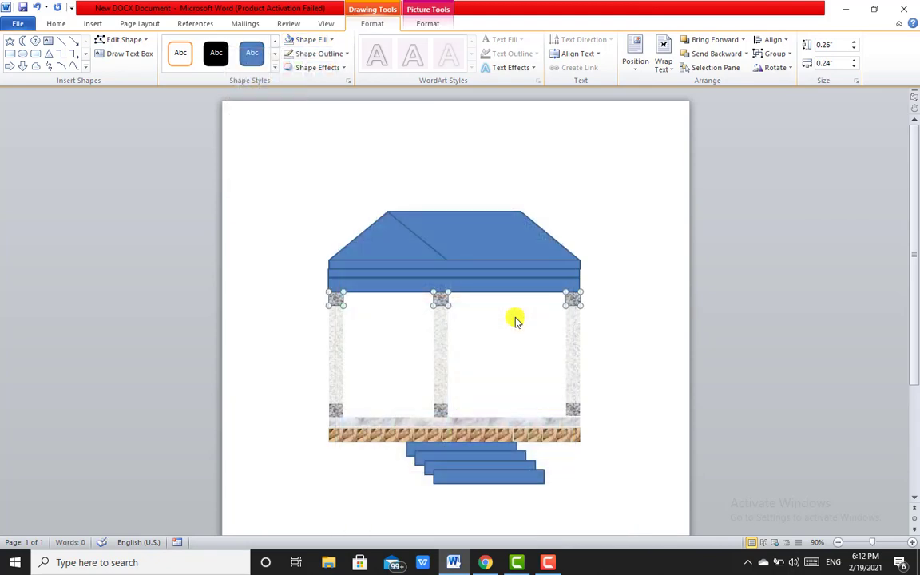
click(608, 322)
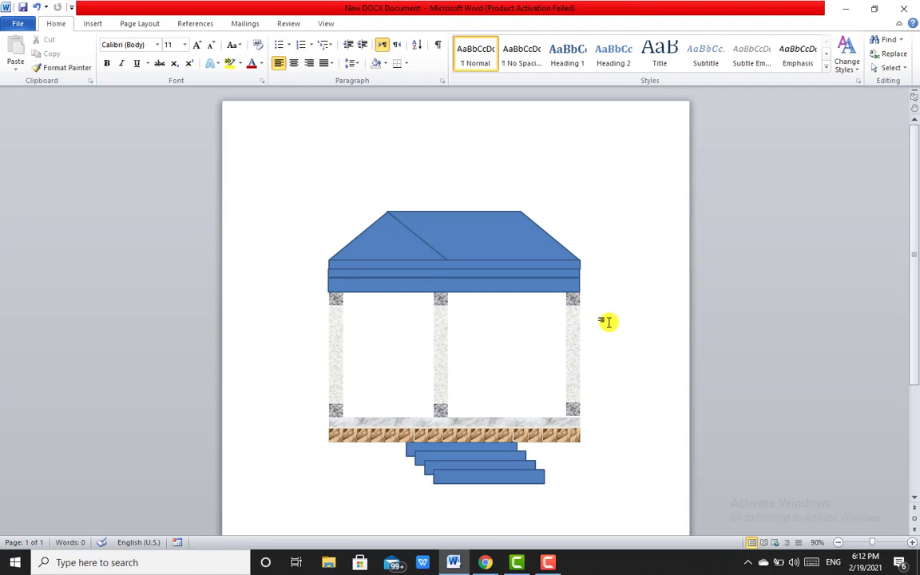
Give the four steps an outline colour and a White marble texture fill.
click(504, 477)
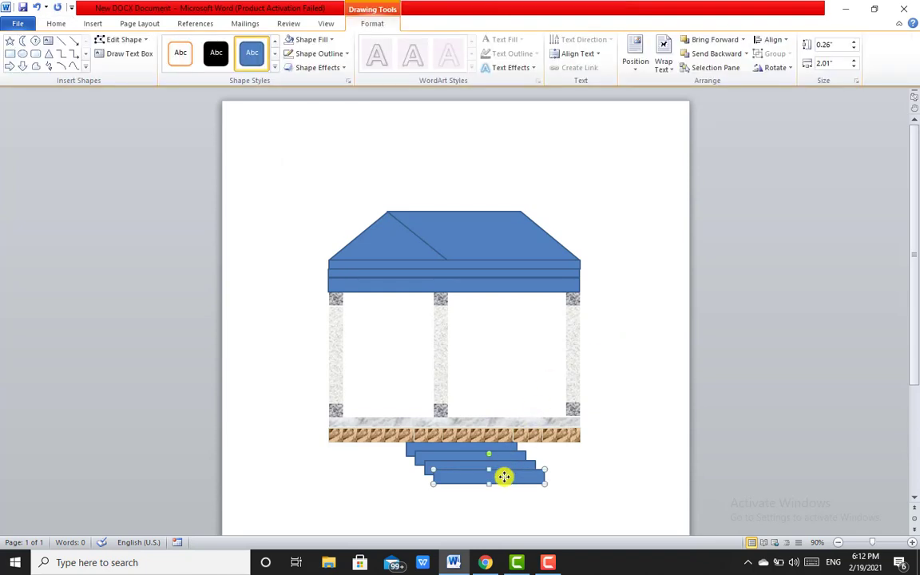
shift+click(473, 464)
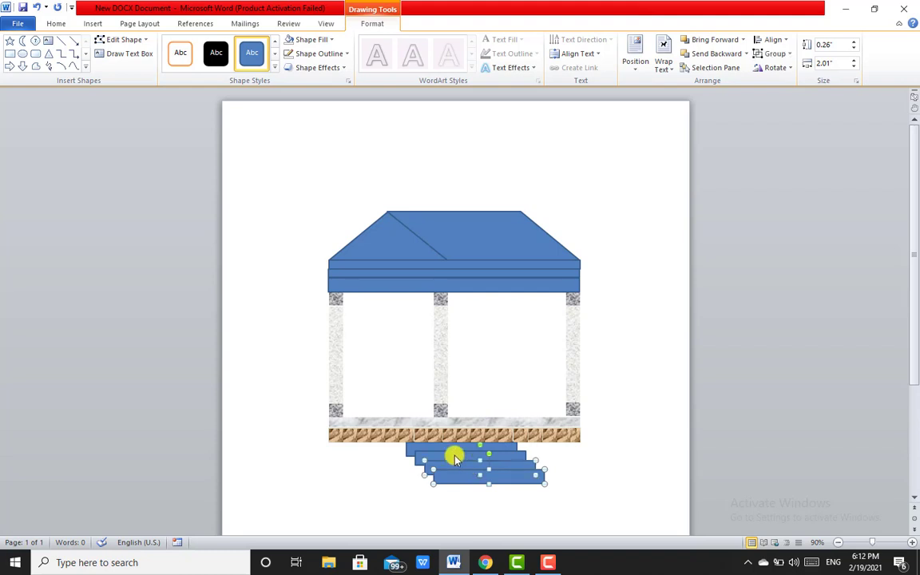
shift+click(441, 451)
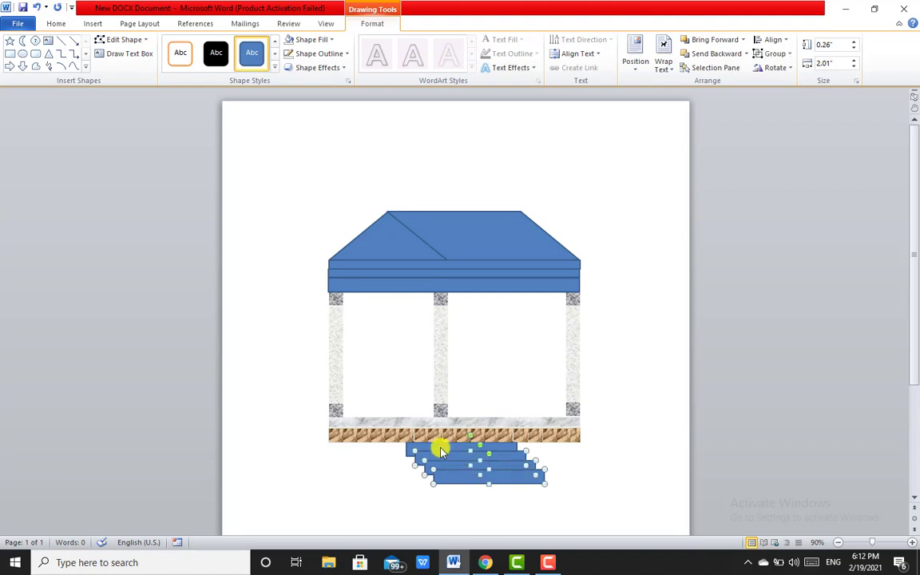
click(344, 55)
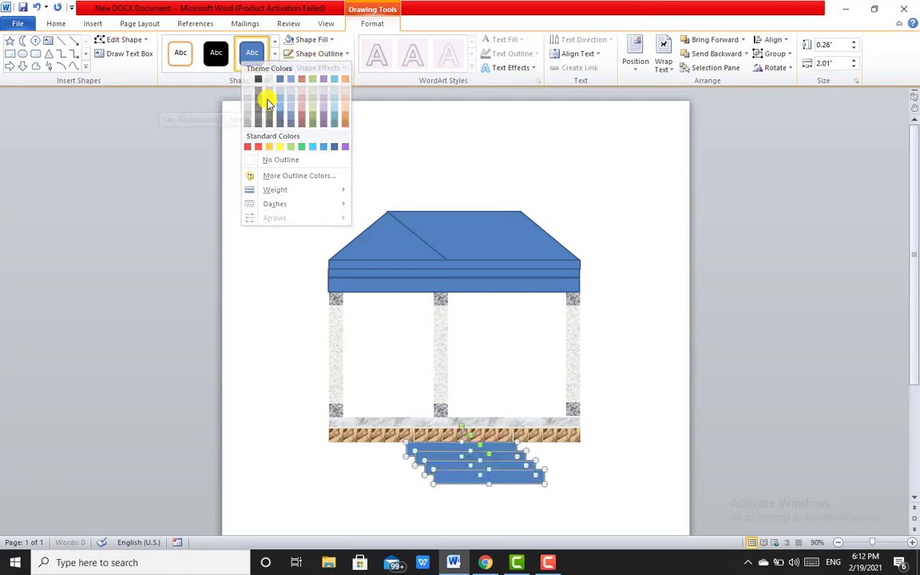
click(263, 98)
click(318, 38)
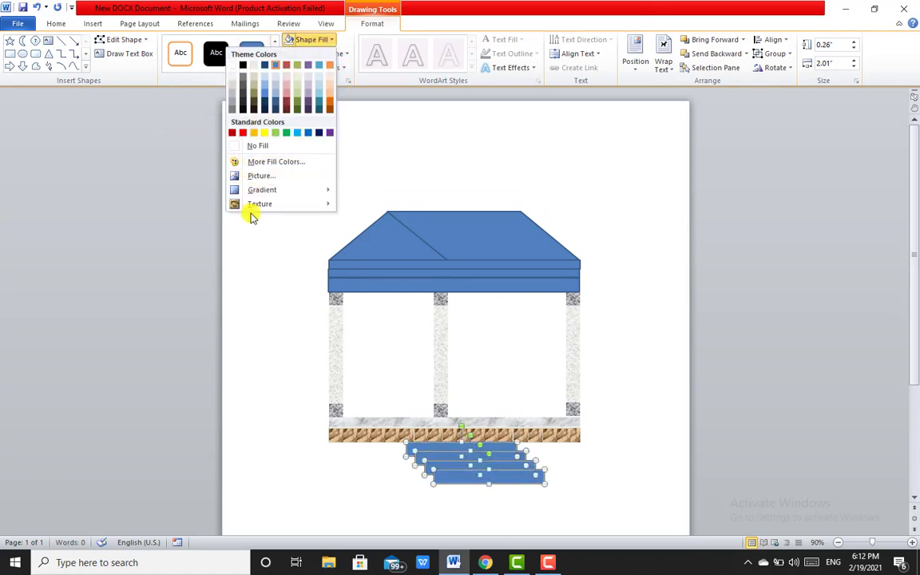
mouse_move(247, 205)
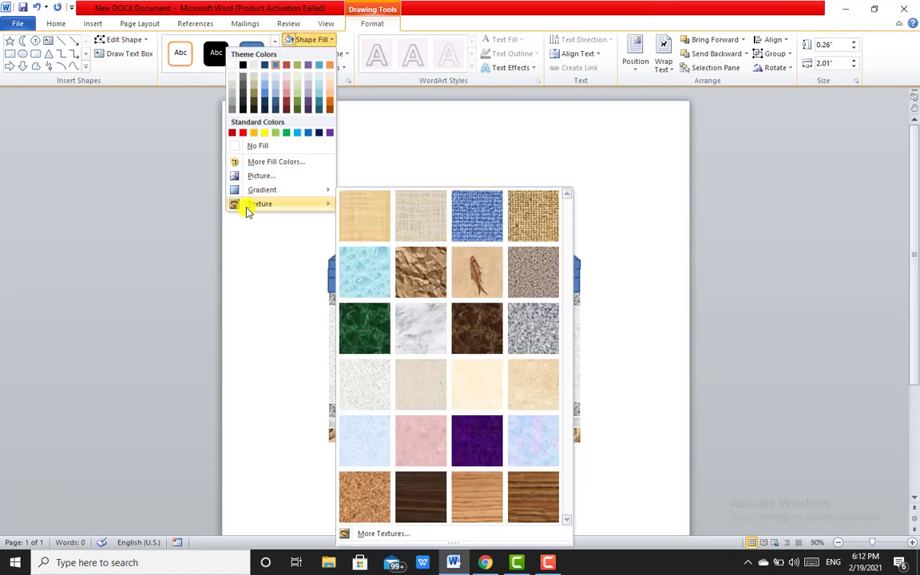
click(421, 350)
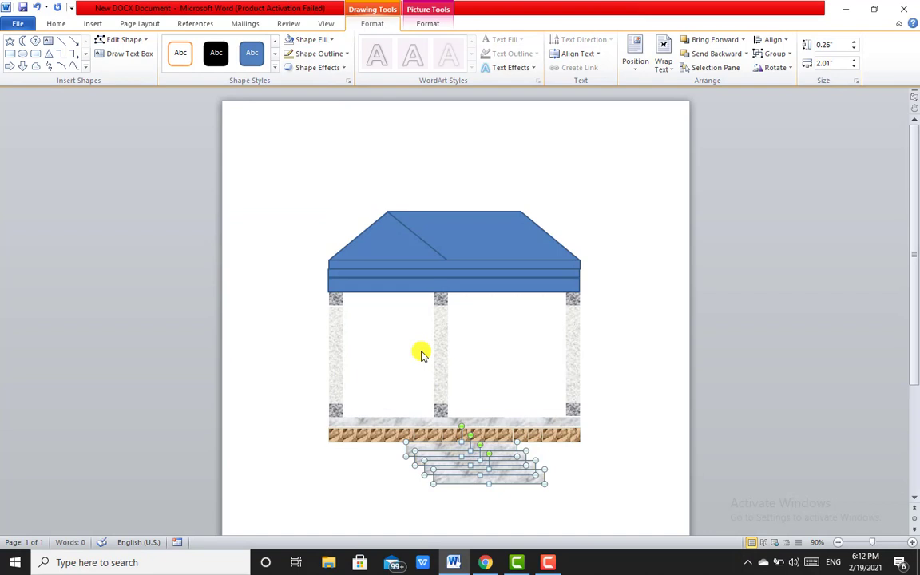
click(642, 329)
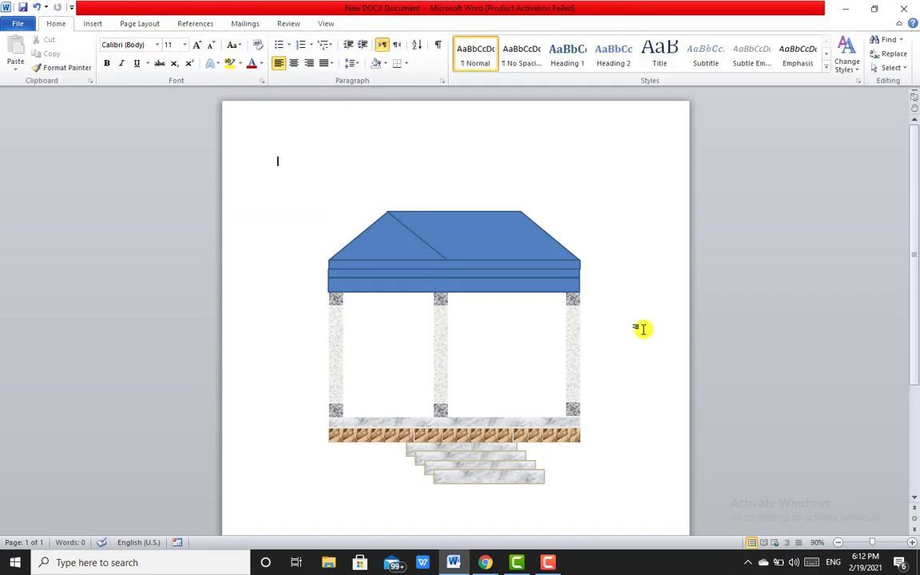
Apply the Newsprint texture to the blue band beneath the roof and remove its outline.
click(464, 286)
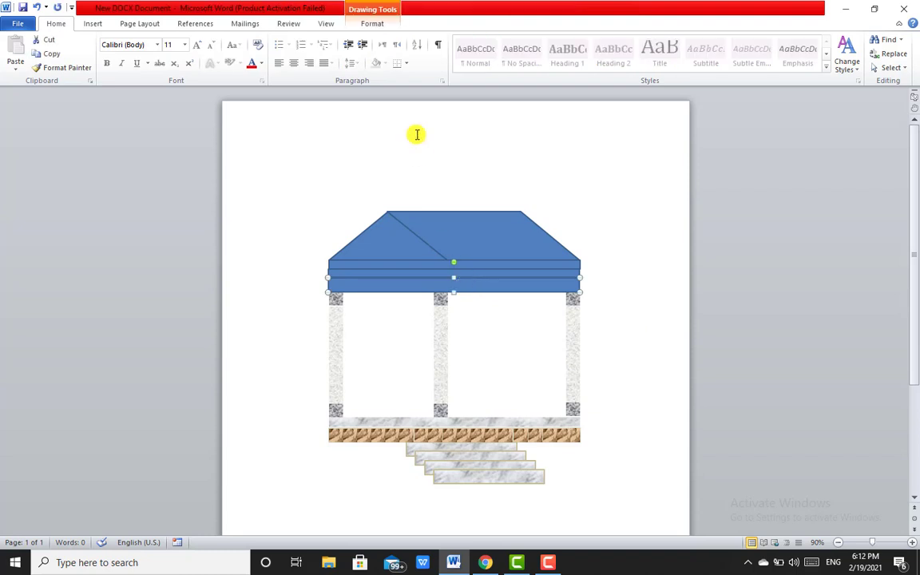
click(371, 23)
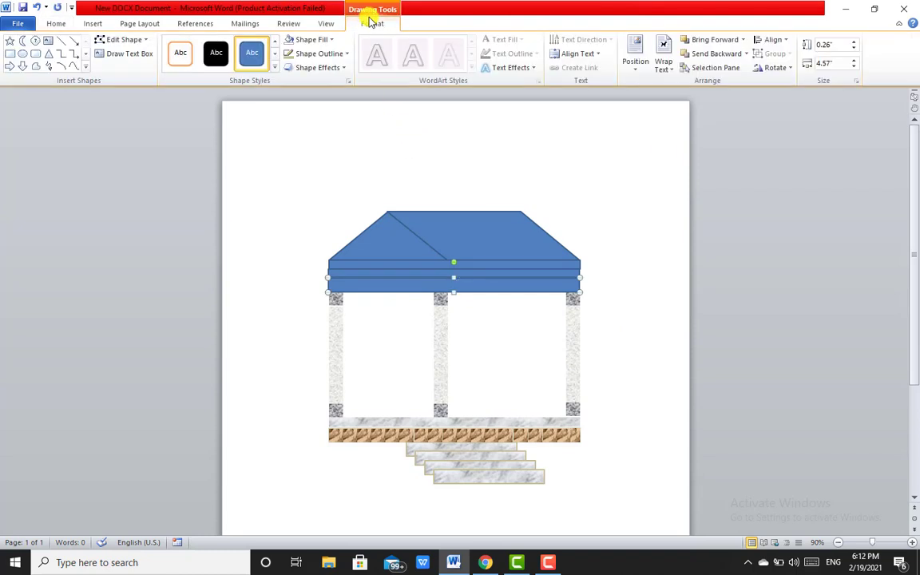
click(345, 54)
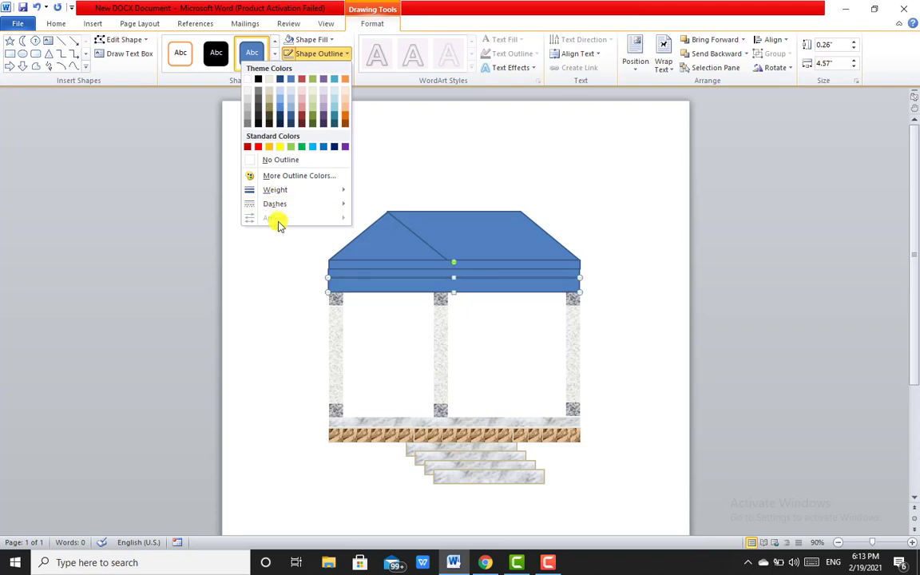
click(314, 40)
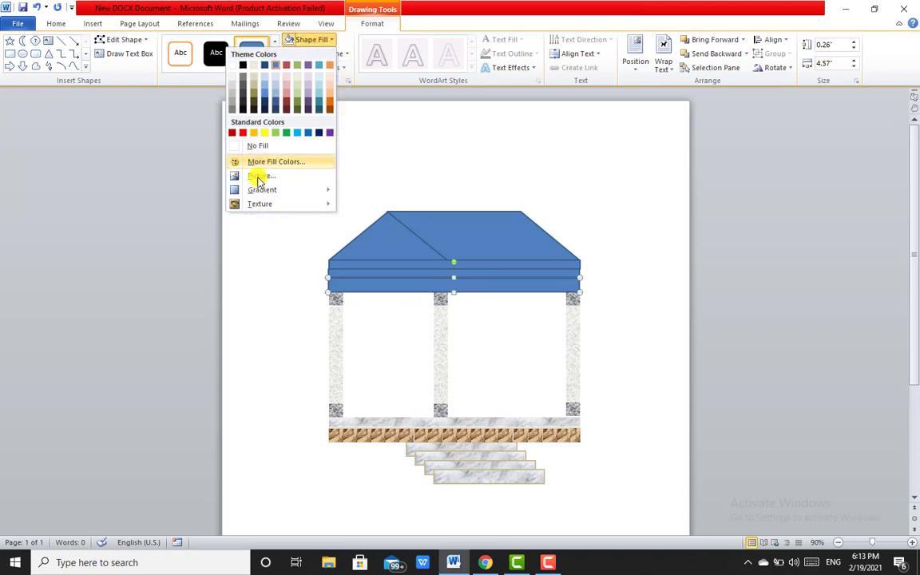
mouse_move(254, 204)
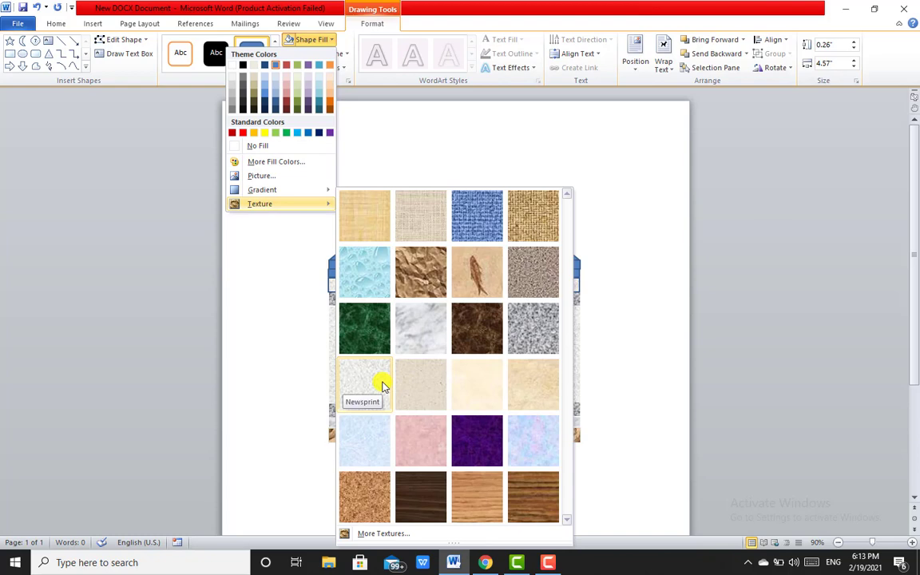
click(382, 386)
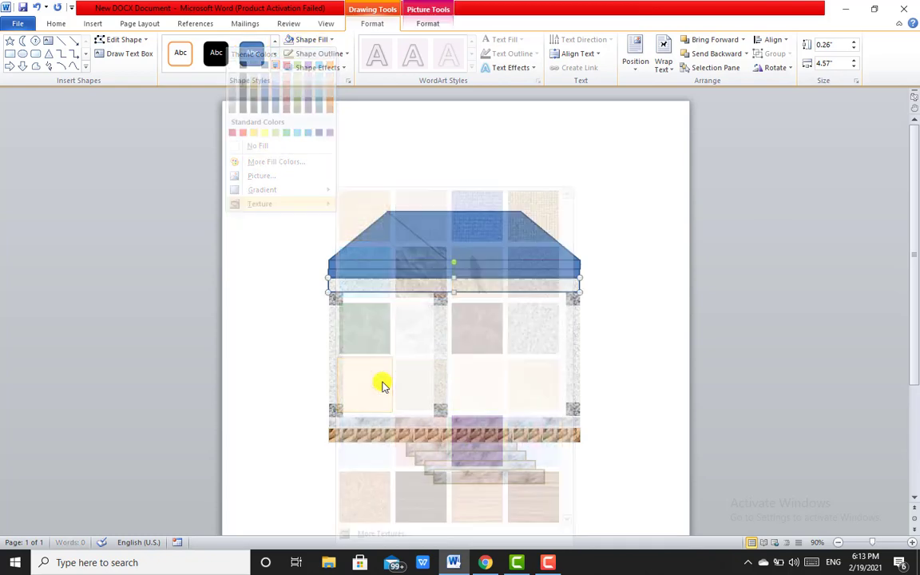
click(347, 56)
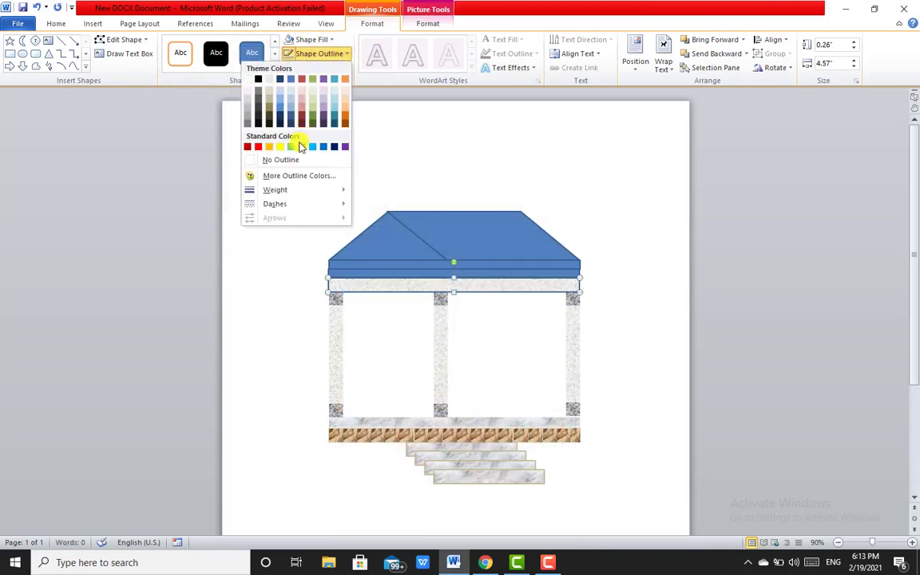
click(299, 158)
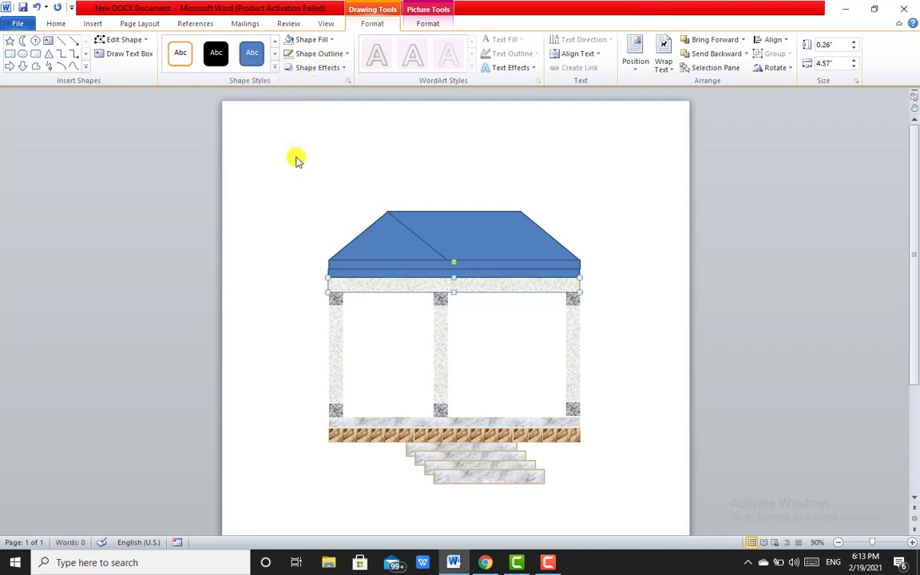
Fill the left roof triangle with the Weave pattern via the full fill settings.
click(386, 241)
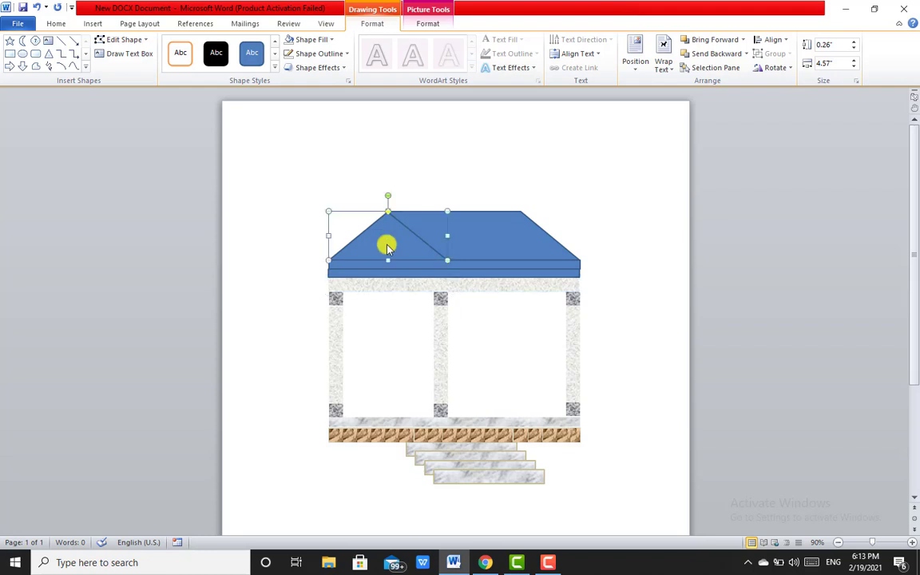
click(325, 40)
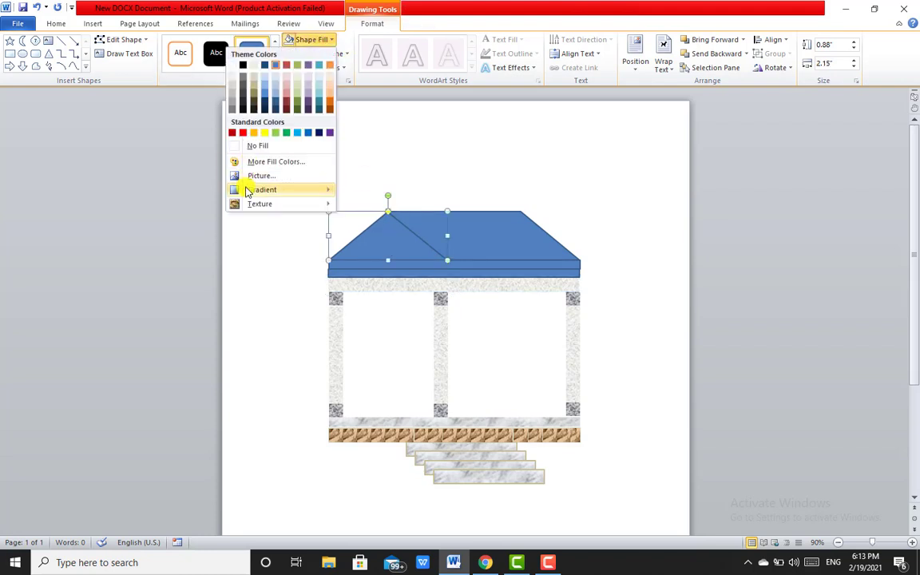
mouse_move(248, 207)
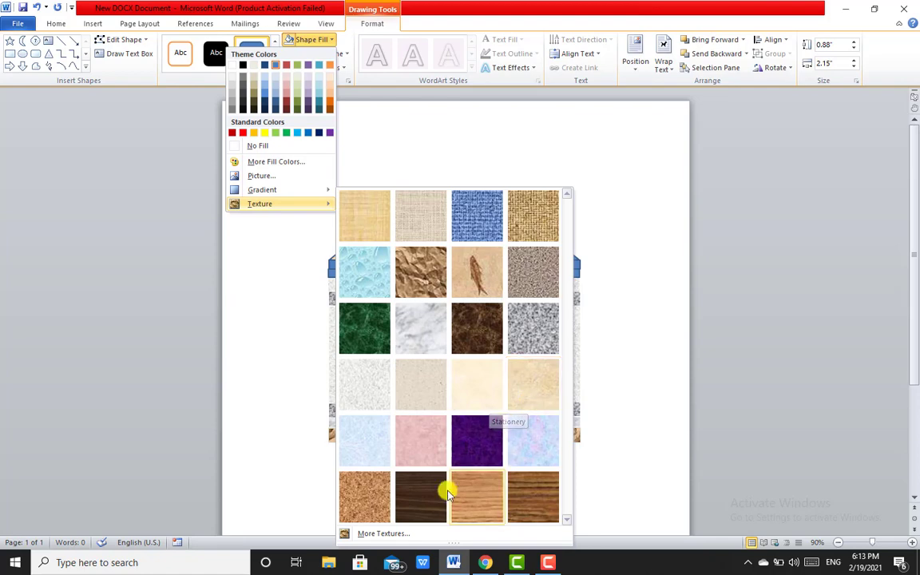
click(395, 534)
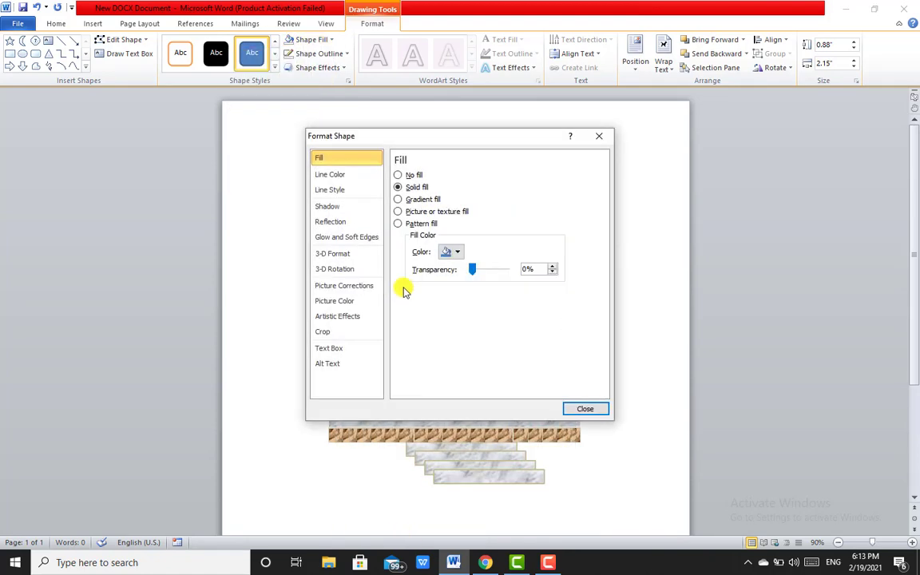
click(405, 199)
click(404, 212)
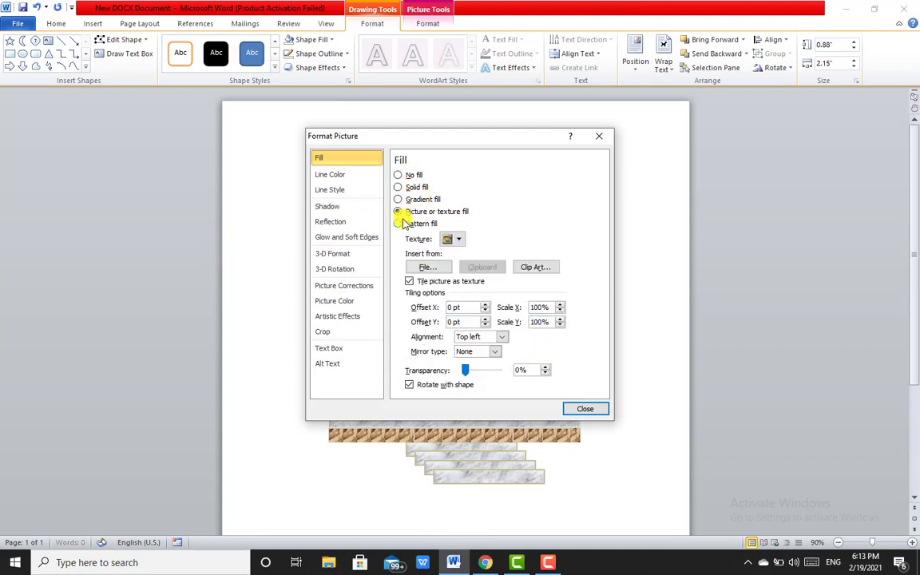
click(459, 239)
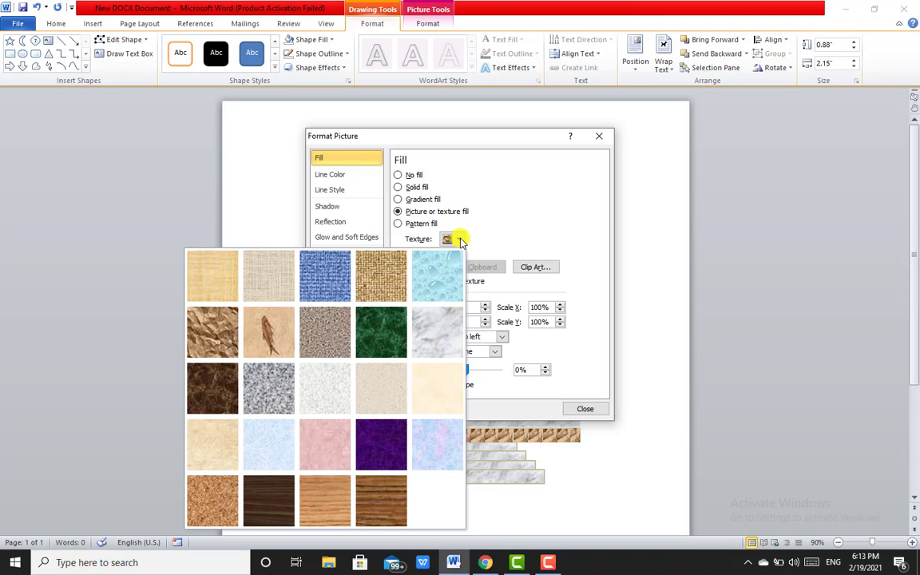
click(460, 239)
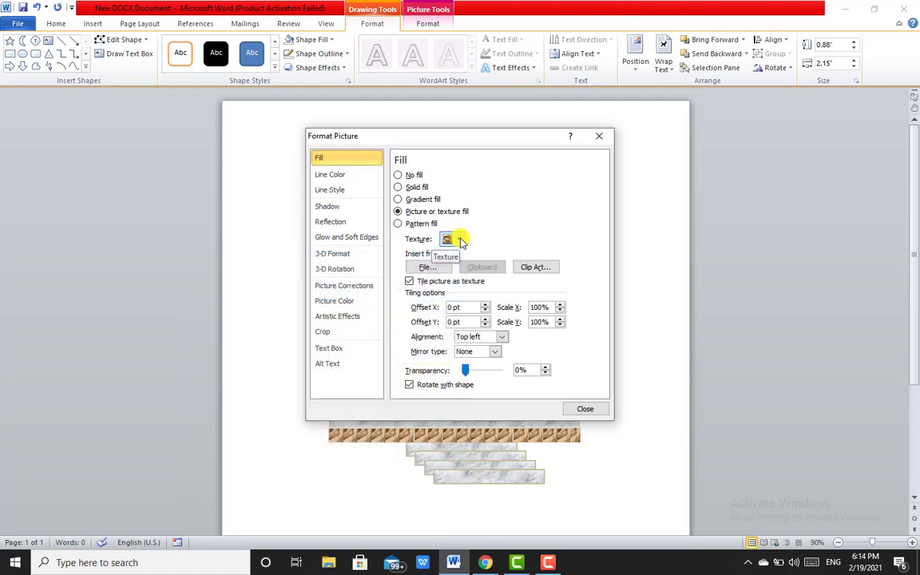
click(421, 225)
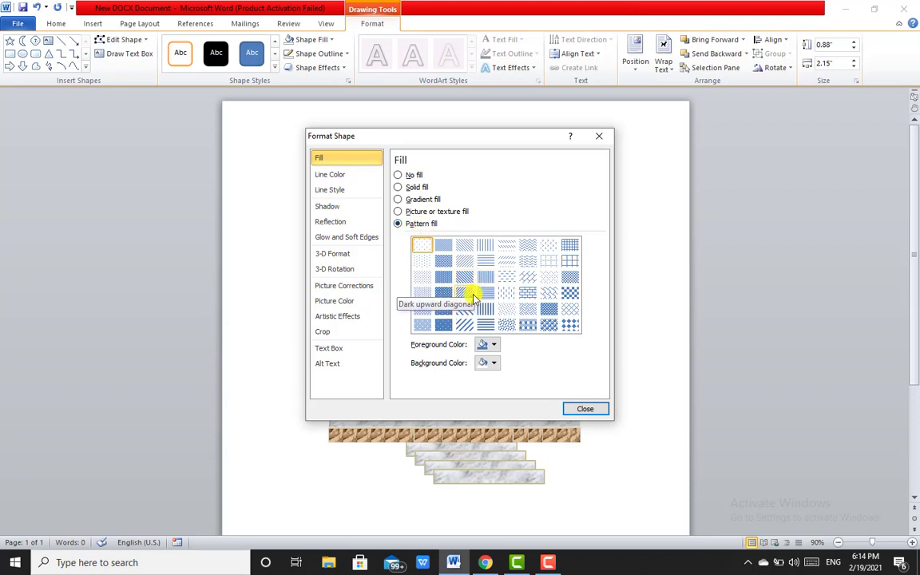
click(527, 308)
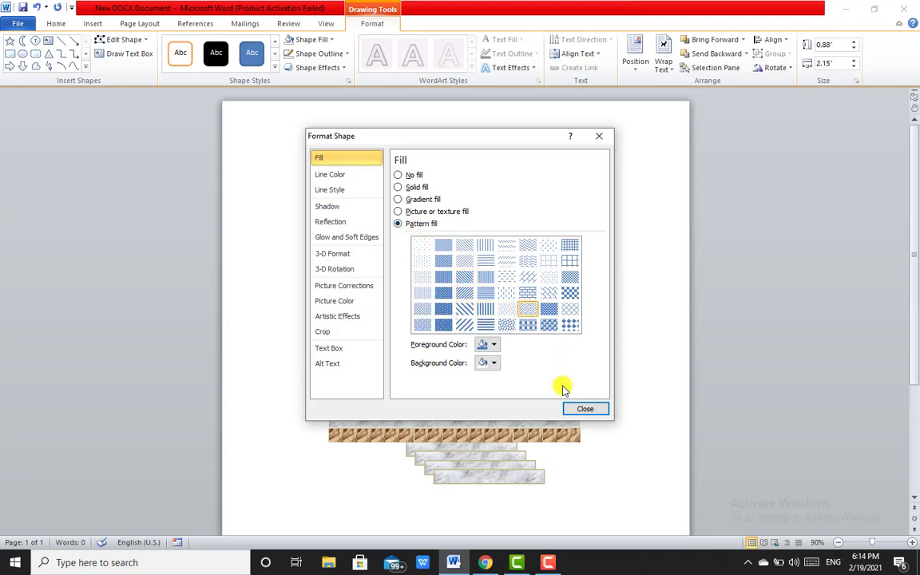
click(577, 408)
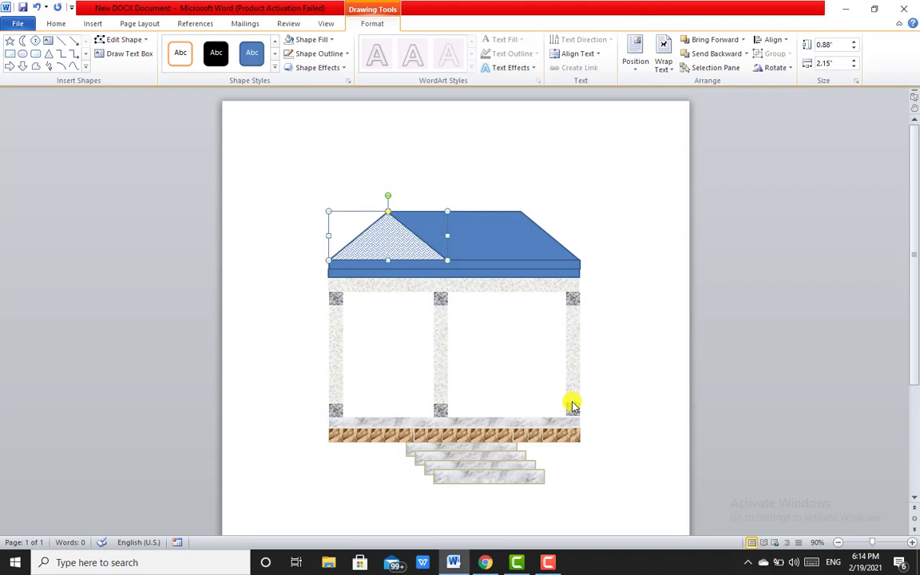
Fill the main trapezoid roof with the same Weave pattern.
click(490, 226)
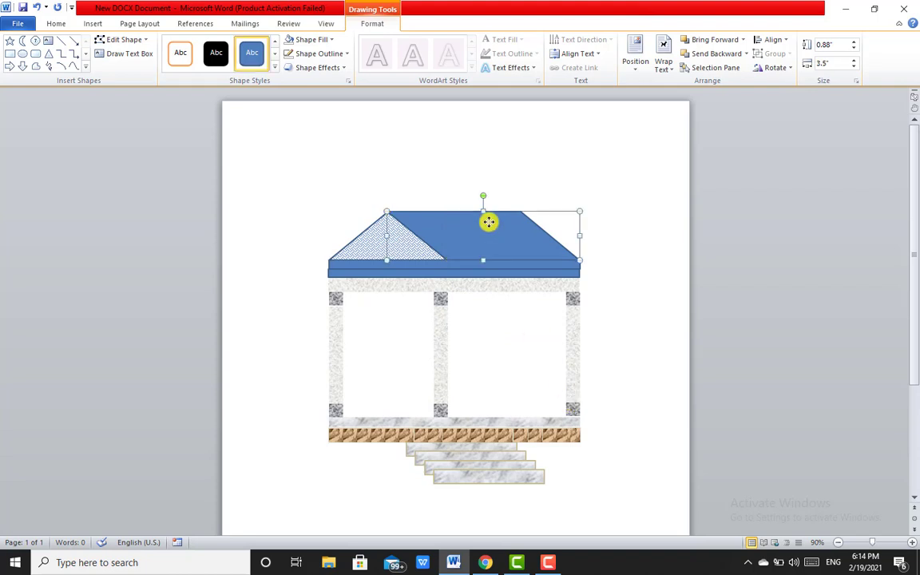
click(318, 39)
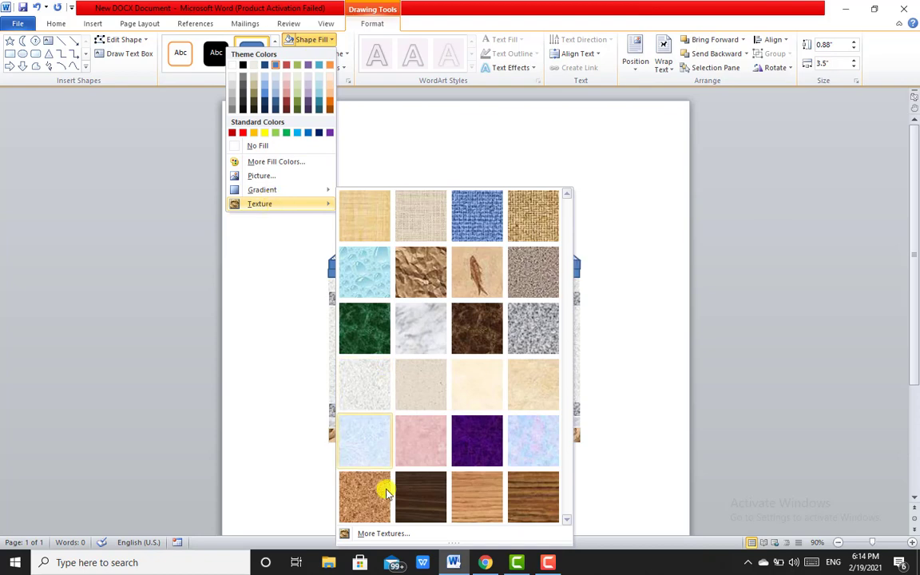
click(379, 533)
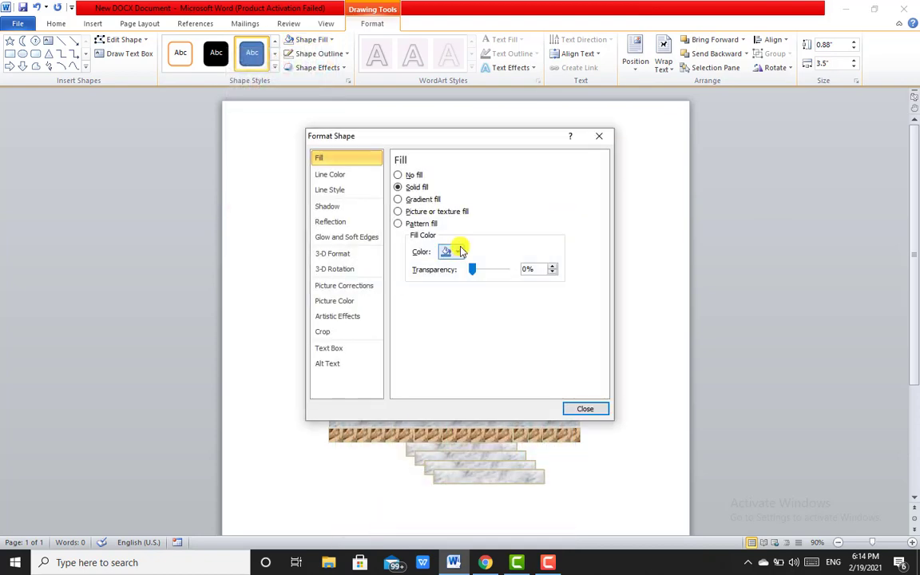
click(415, 225)
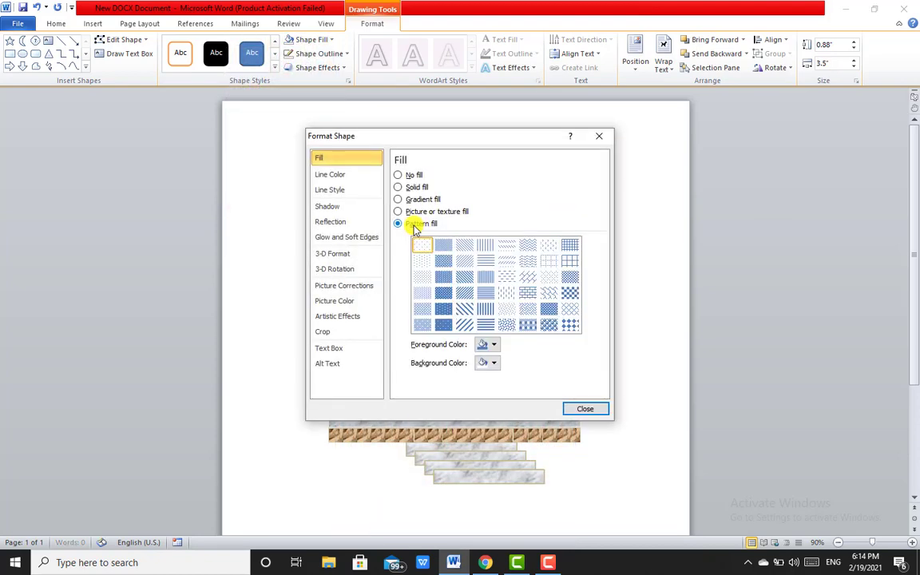
click(528, 309)
click(586, 407)
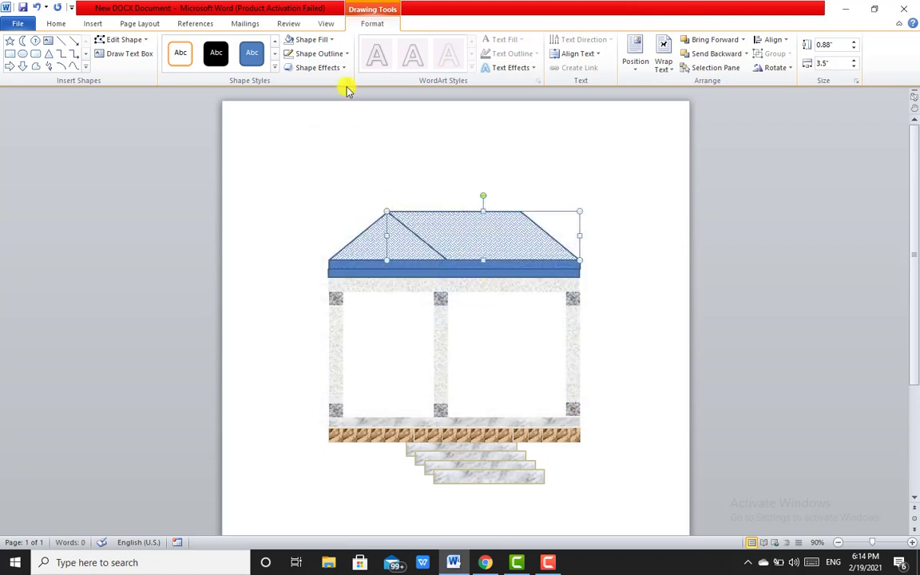
click(346, 53)
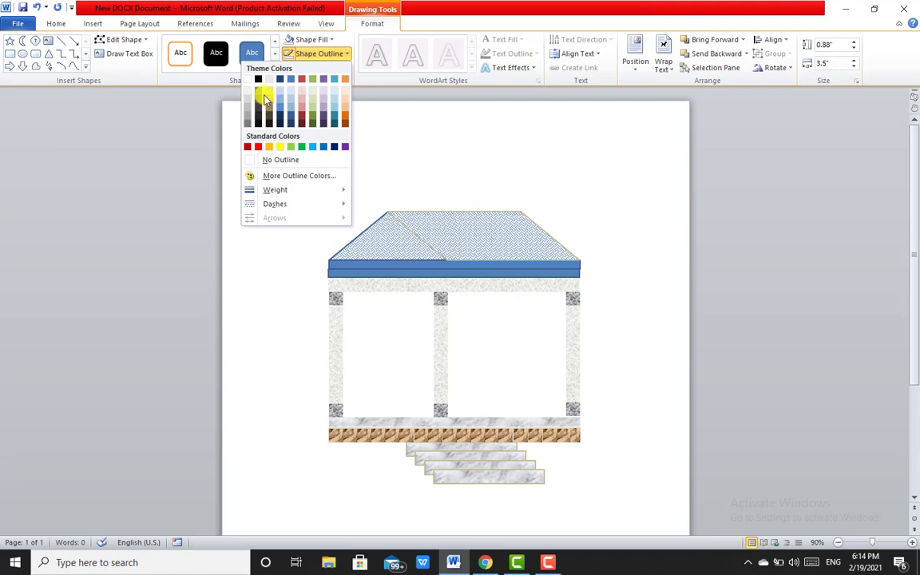
Give the left roof triangle a gray Black, Text 1, Lighter 50% outline.
click(368, 230)
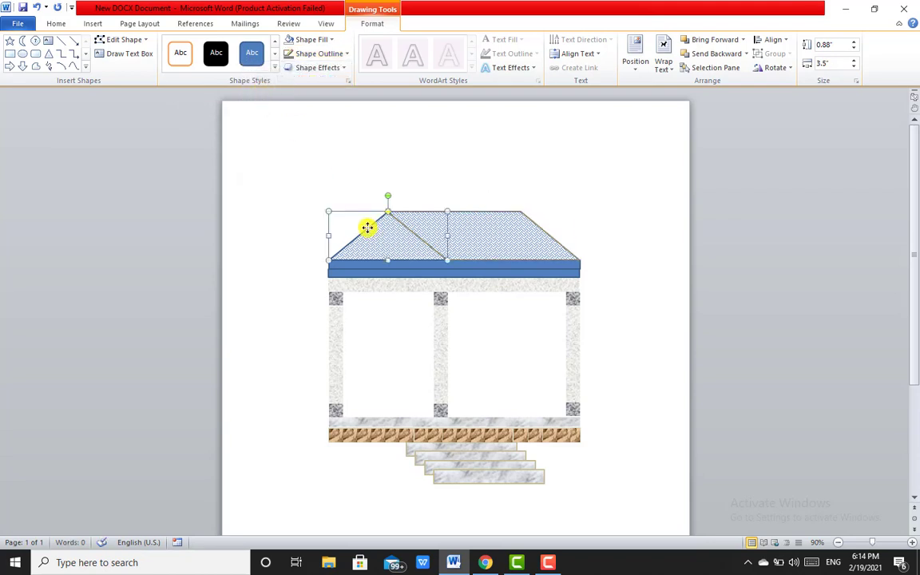
click(339, 56)
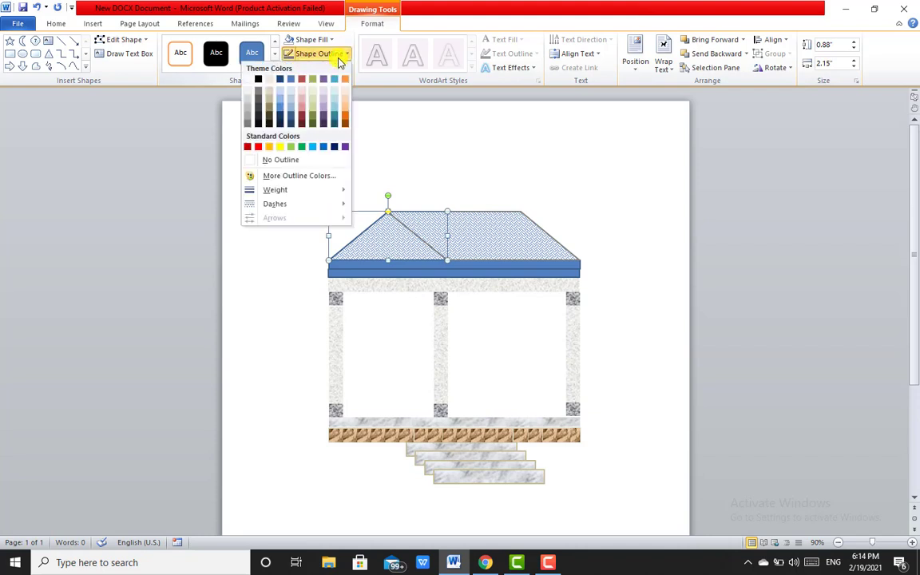
click(259, 93)
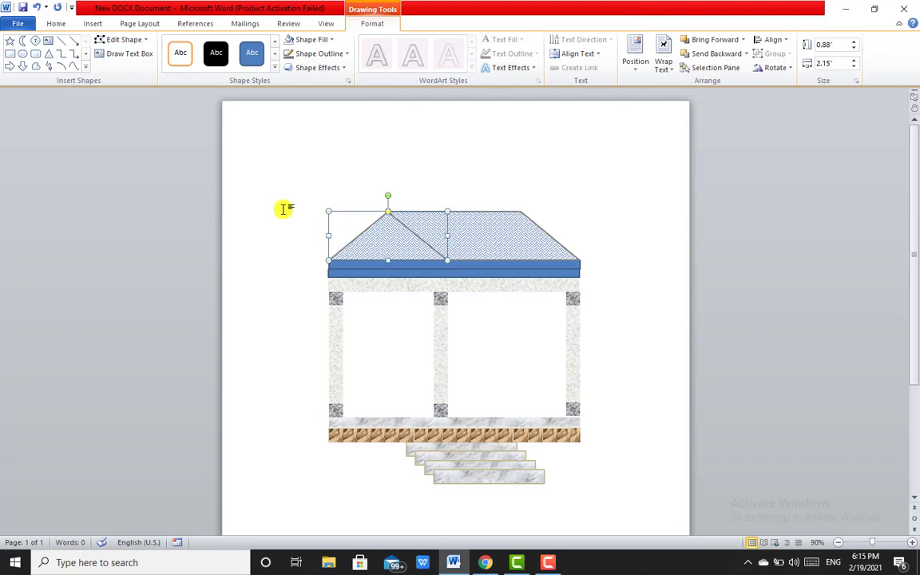
click(357, 268)
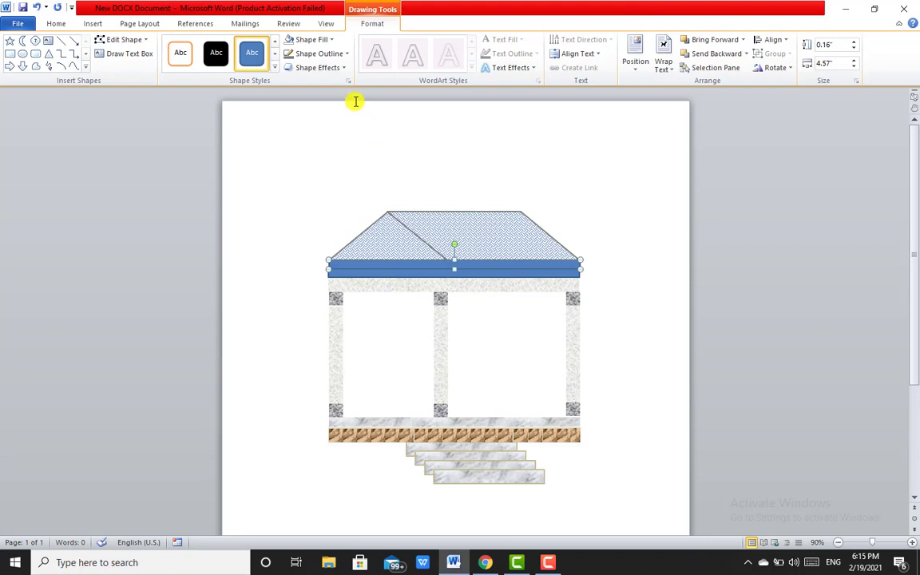
Give the selected beam a pattern fill from the full fill settings.
click(336, 44)
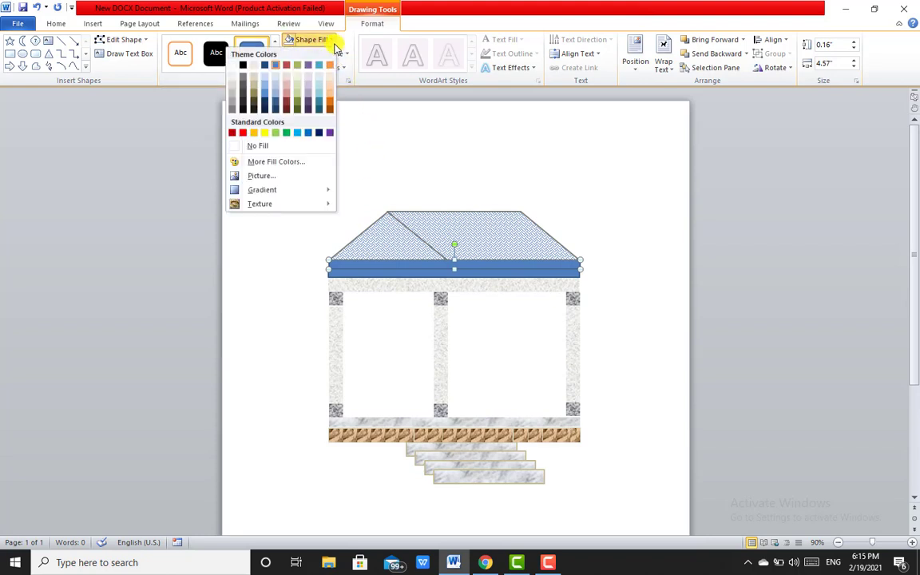
mouse_move(278, 205)
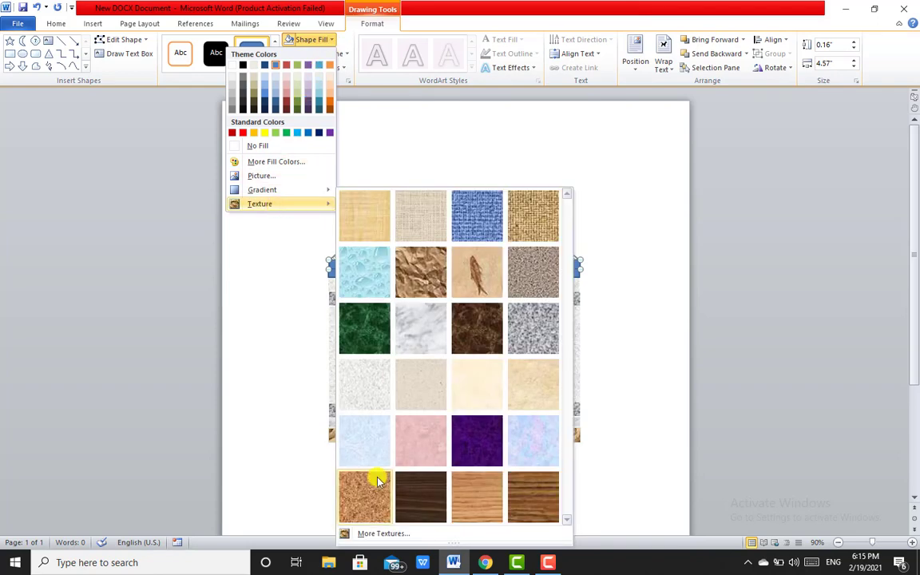
click(376, 534)
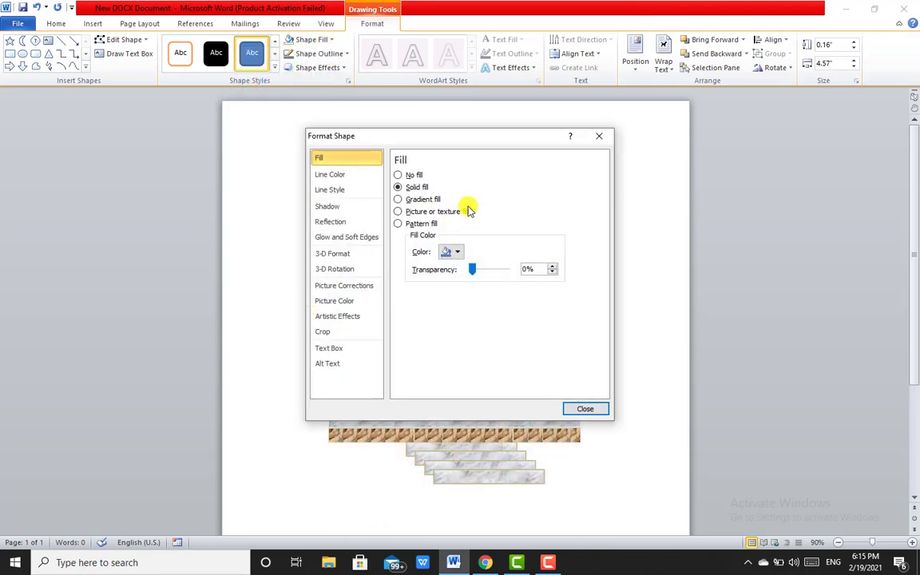
click(415, 224)
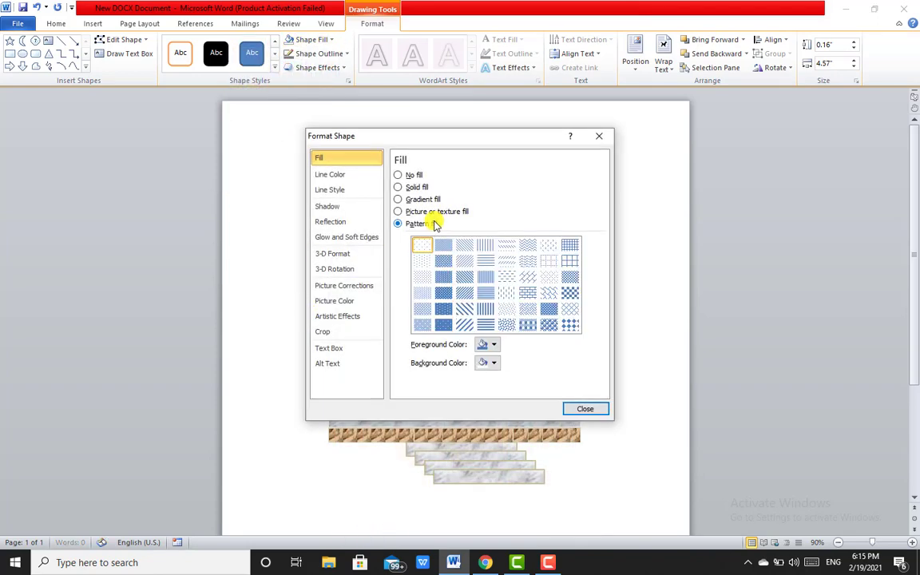
click(485, 294)
click(580, 410)
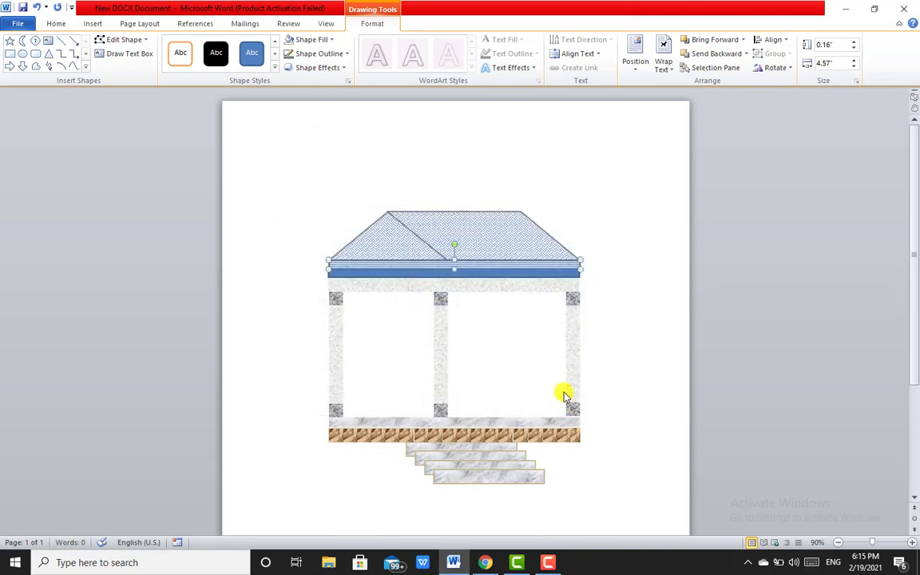
Fill the blue bar below the roof with the horizontal-line pattern.
click(446, 276)
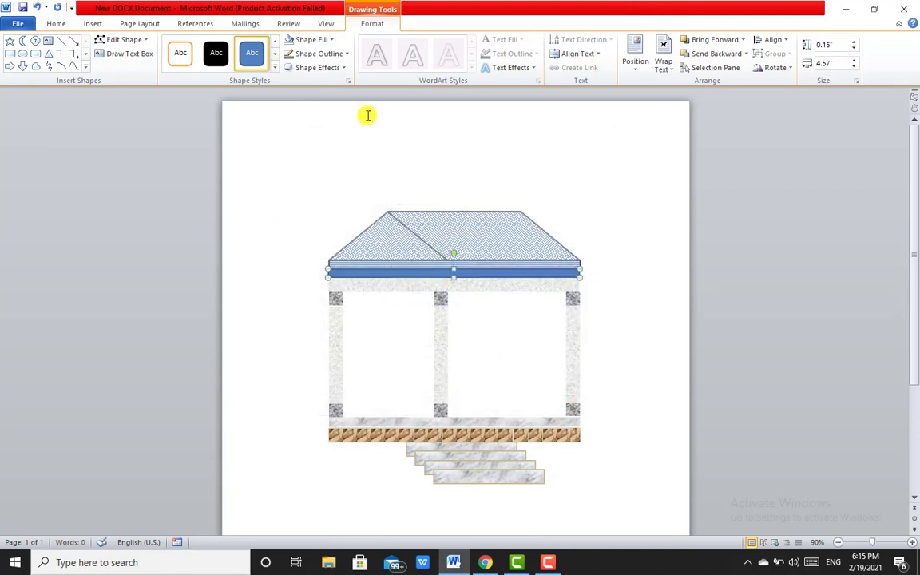
click(318, 41)
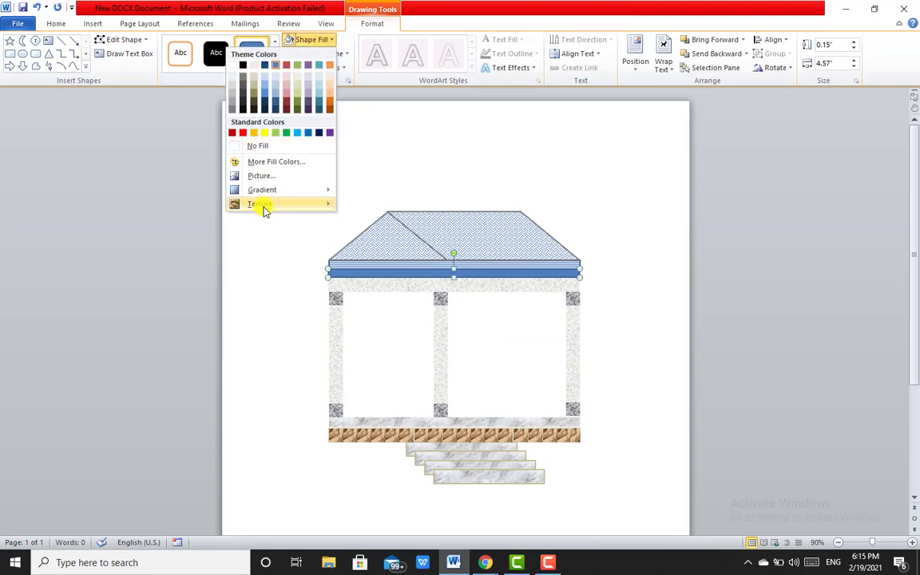
mouse_move(263, 205)
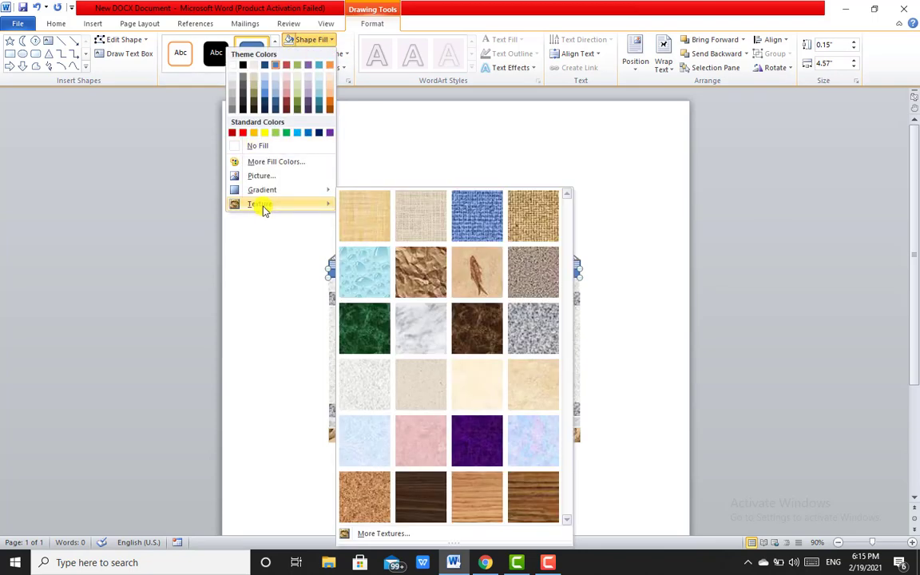
click(382, 534)
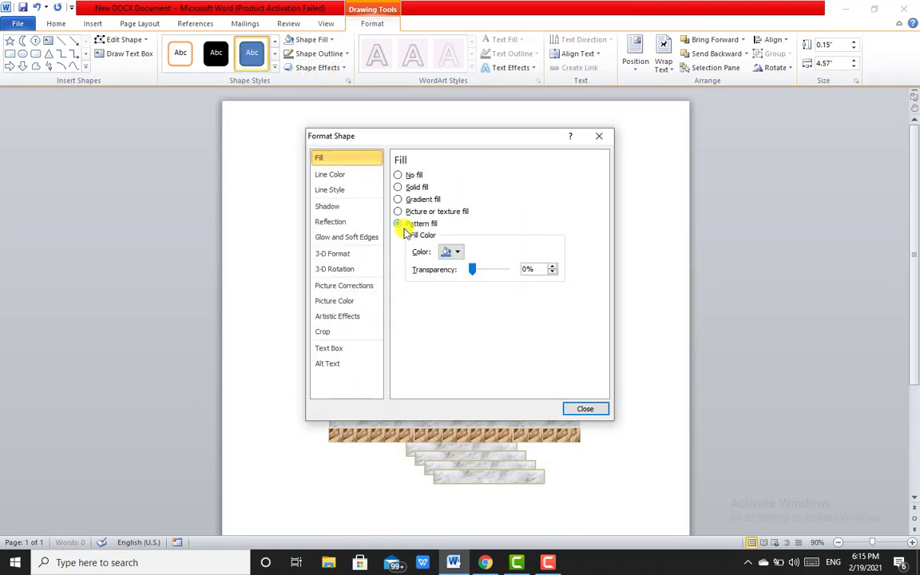
click(407, 225)
click(486, 293)
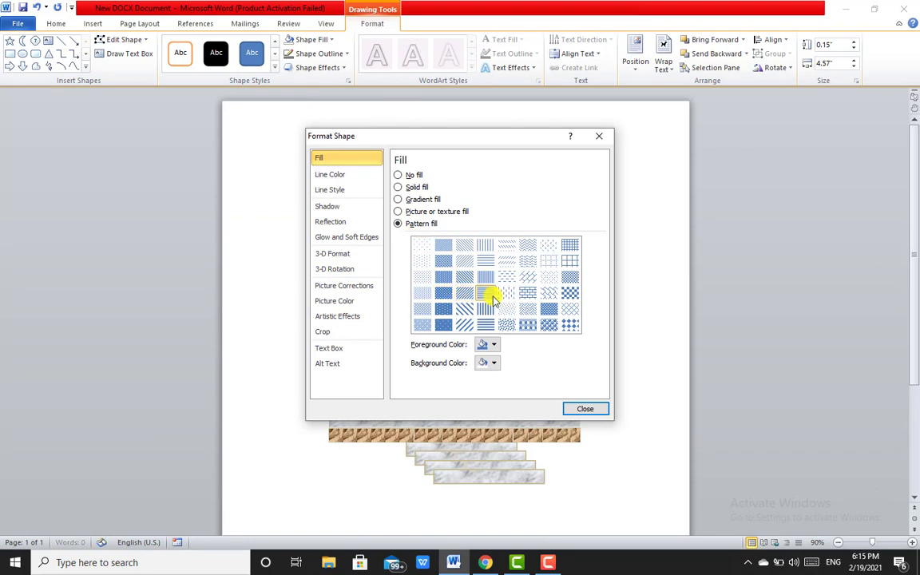
click(584, 409)
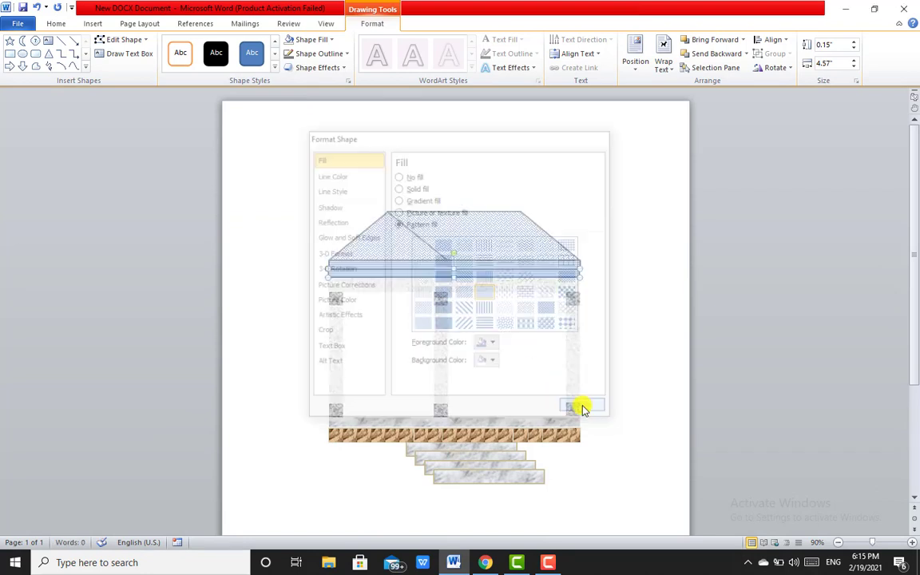
Give the bar a dark gray outline and nudge it up to meet the roof.
click(346, 53)
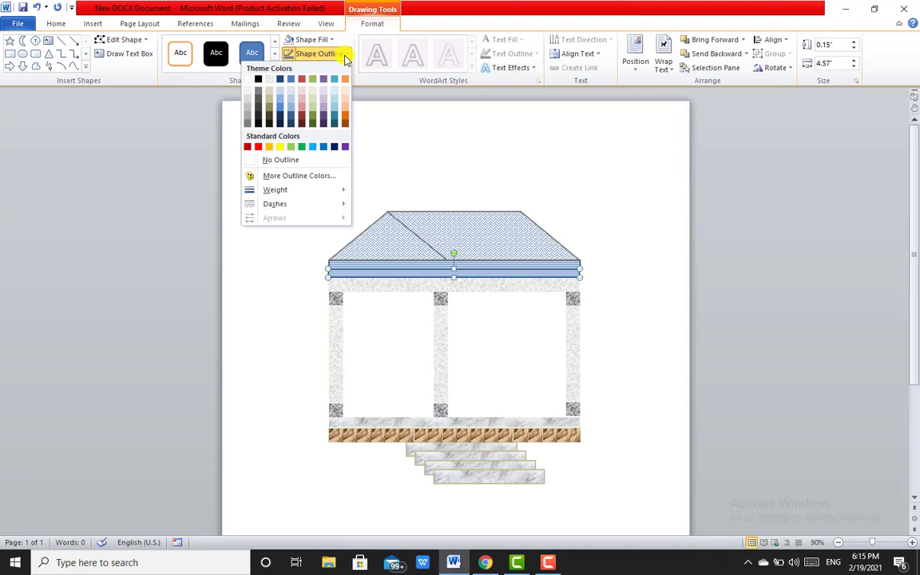
click(258, 96)
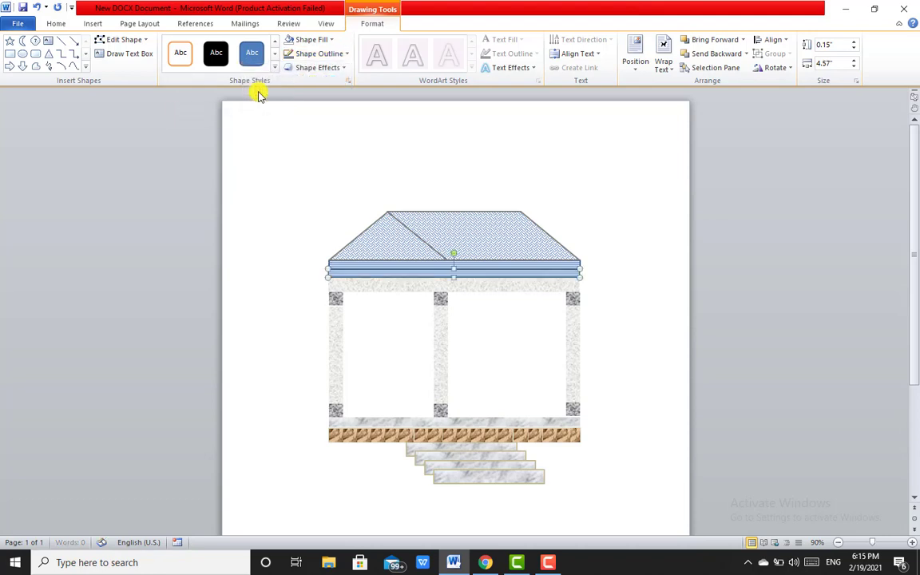
drag(355, 266, 355, 259)
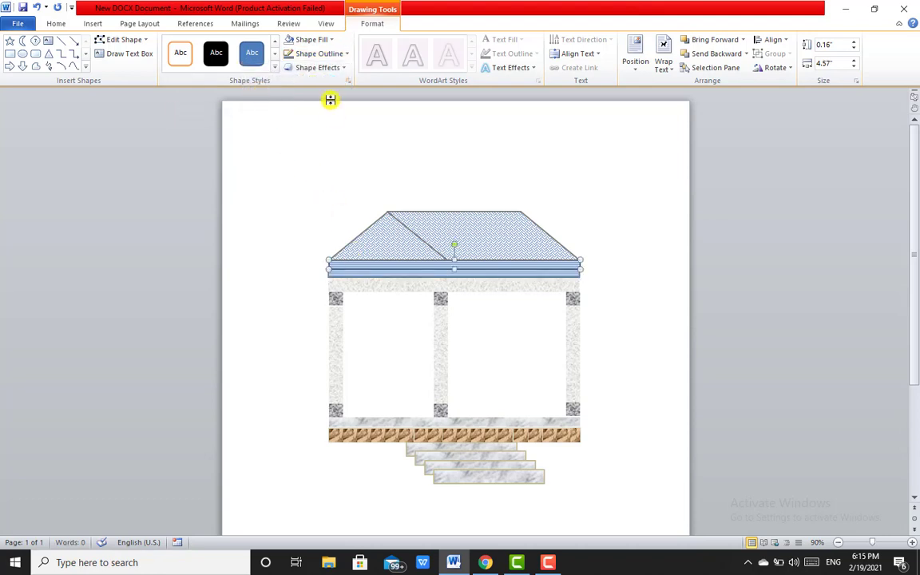
click(328, 53)
click(257, 88)
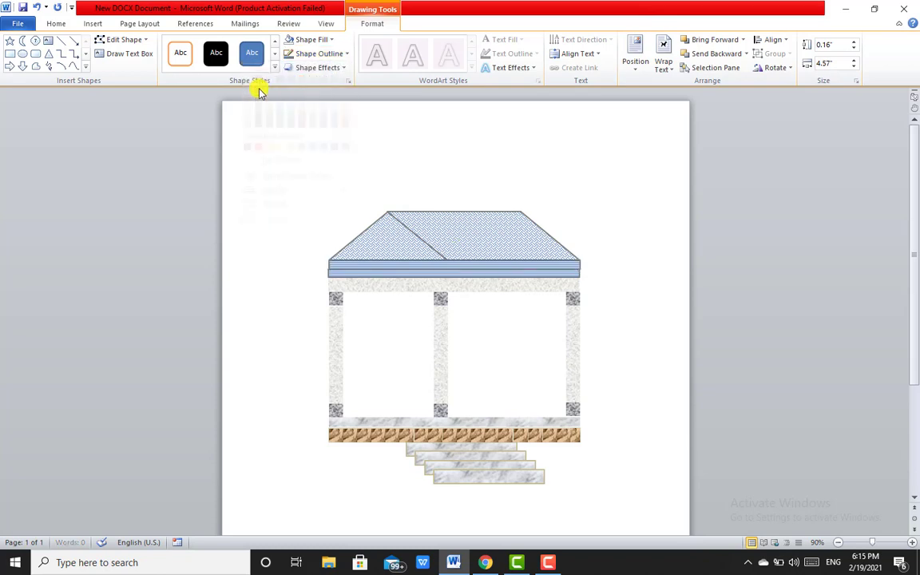
click(644, 279)
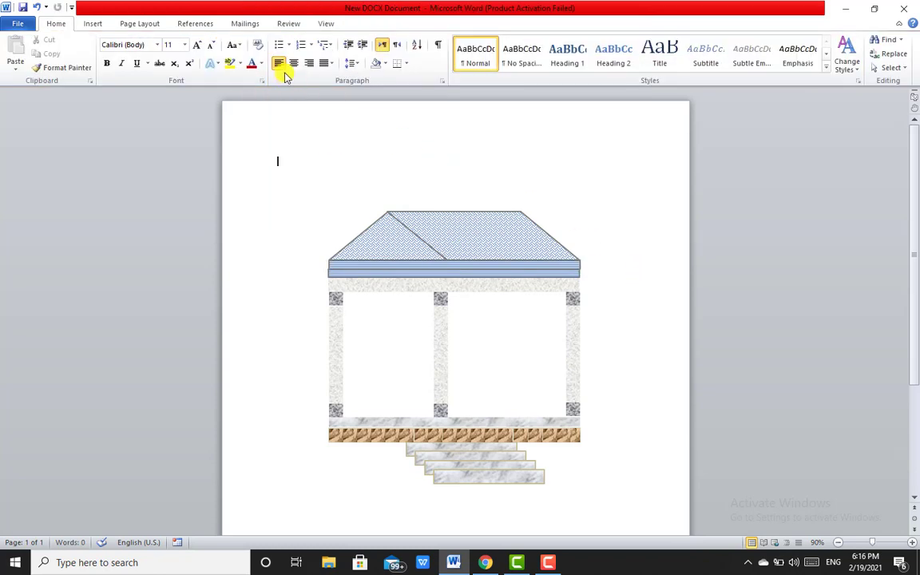
Draw a rectangle over both window openings, send it to back, and remove its outline.
click(92, 24)
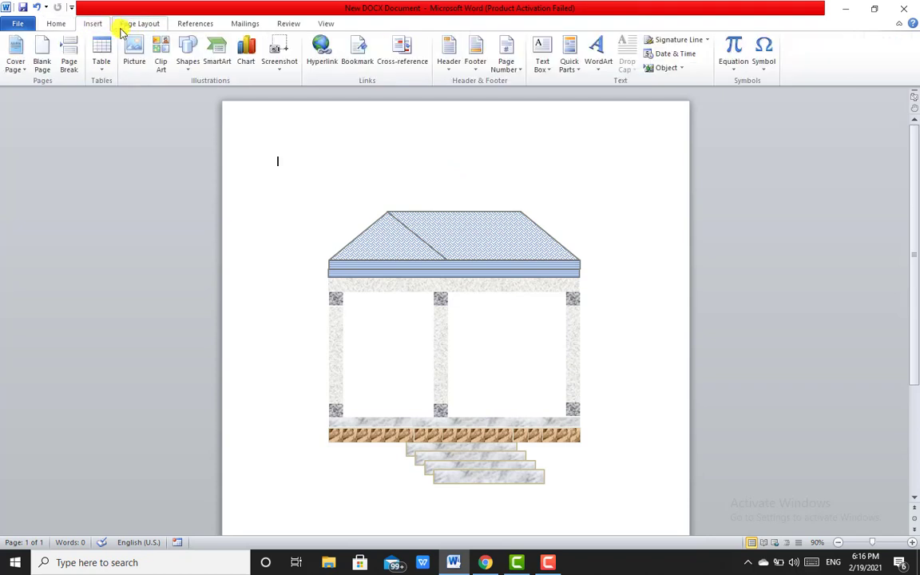
click(187, 69)
click(132, 94)
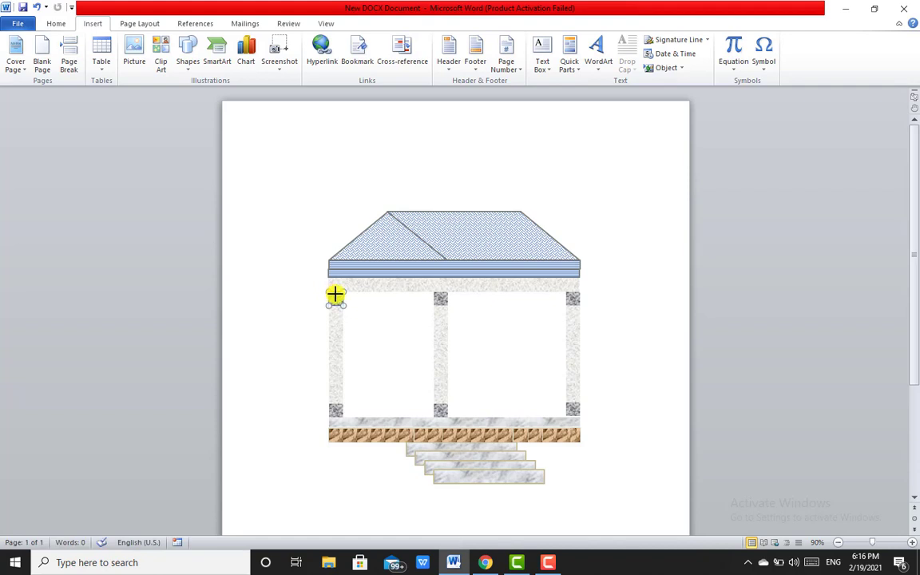
mouse_move(329, 292)
mouse_down()
mouse_move(558, 420)
mouse_move(579, 419)
mouse_up()
right_click(487, 350)
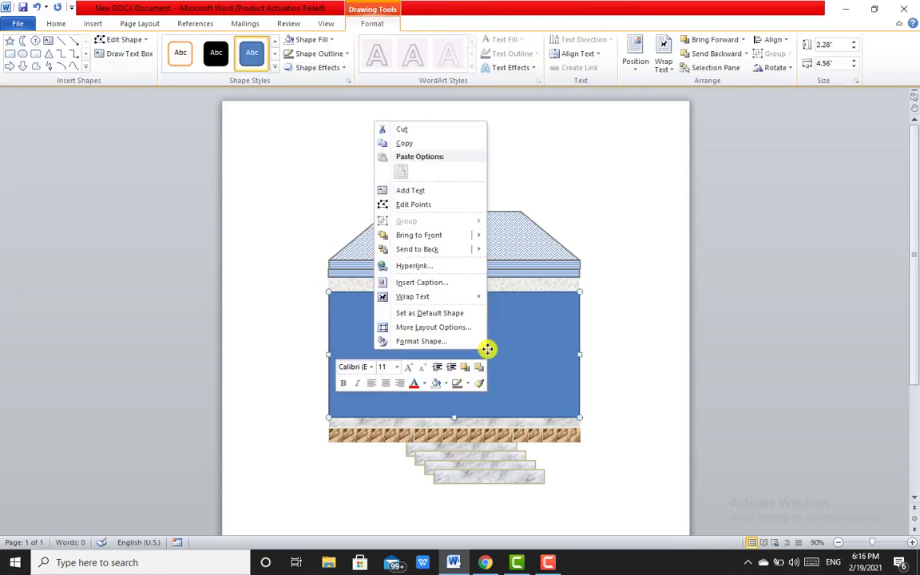
mouse_move(434, 249)
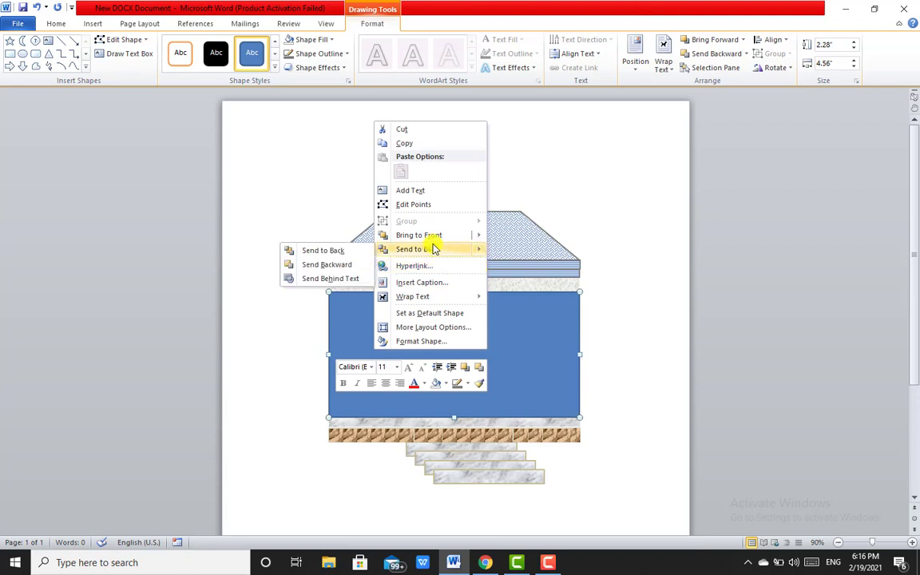
click(358, 251)
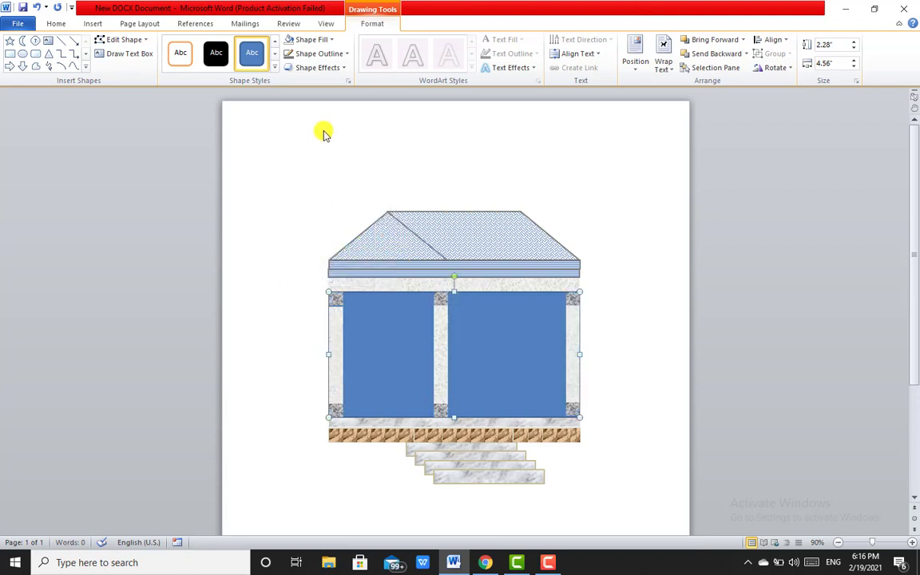
click(339, 53)
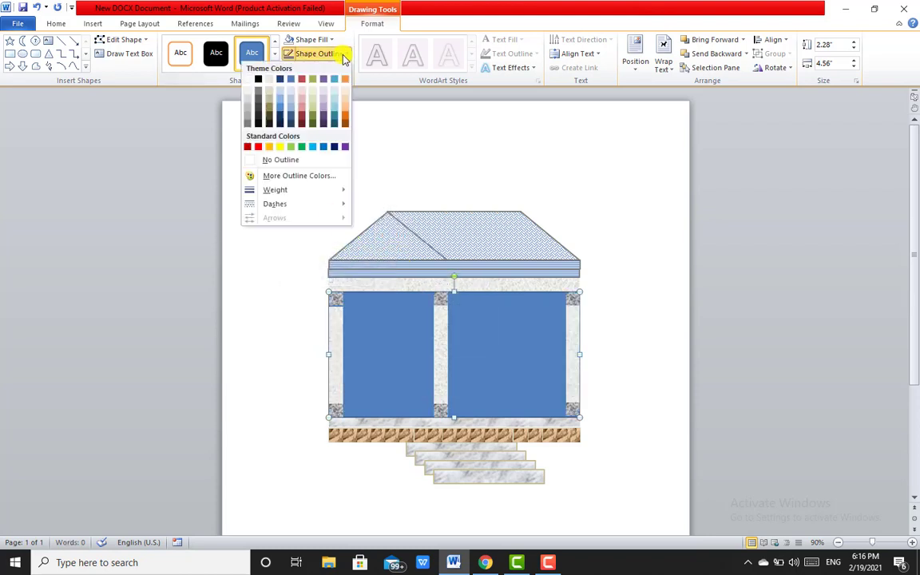
click(281, 159)
click(608, 187)
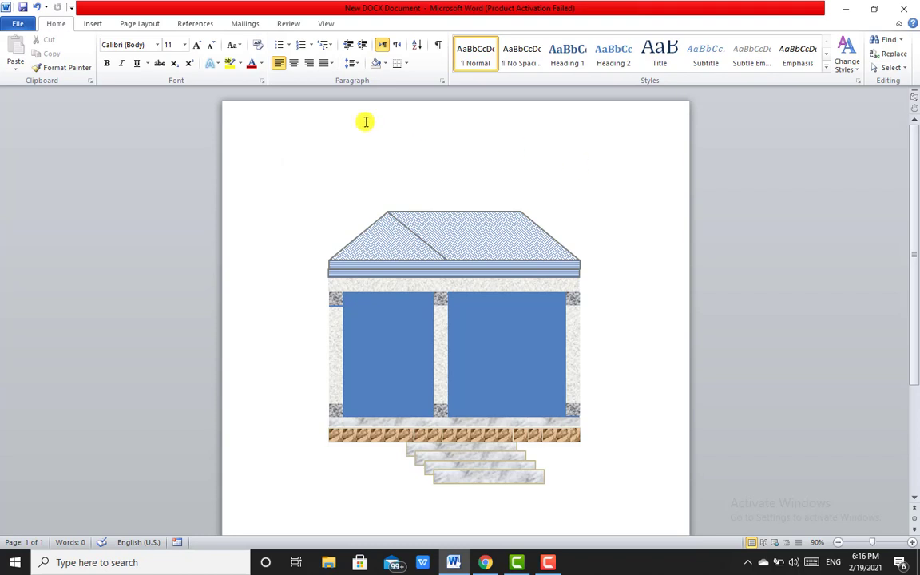
Draw a thin band across the wall bottom with a Denim texture and no outline.
click(80, 25)
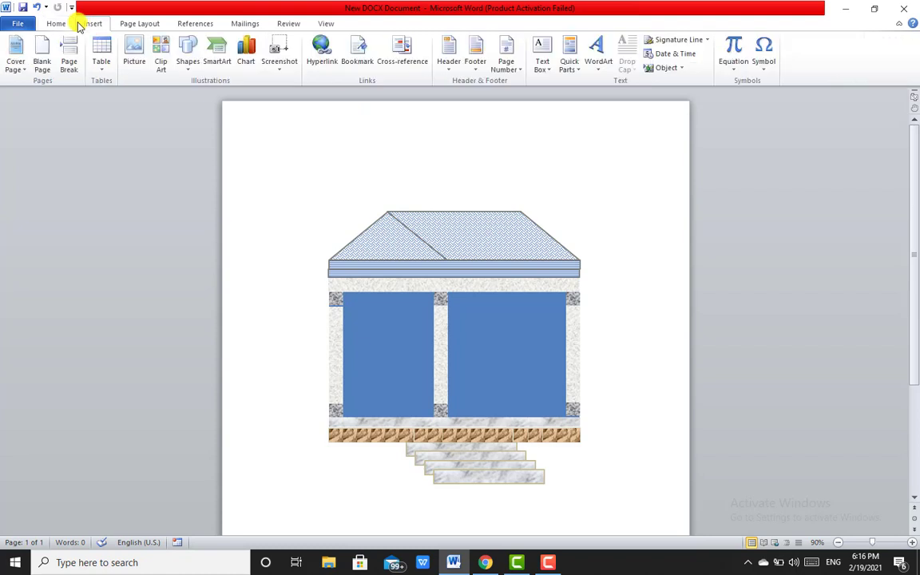
click(185, 70)
click(133, 94)
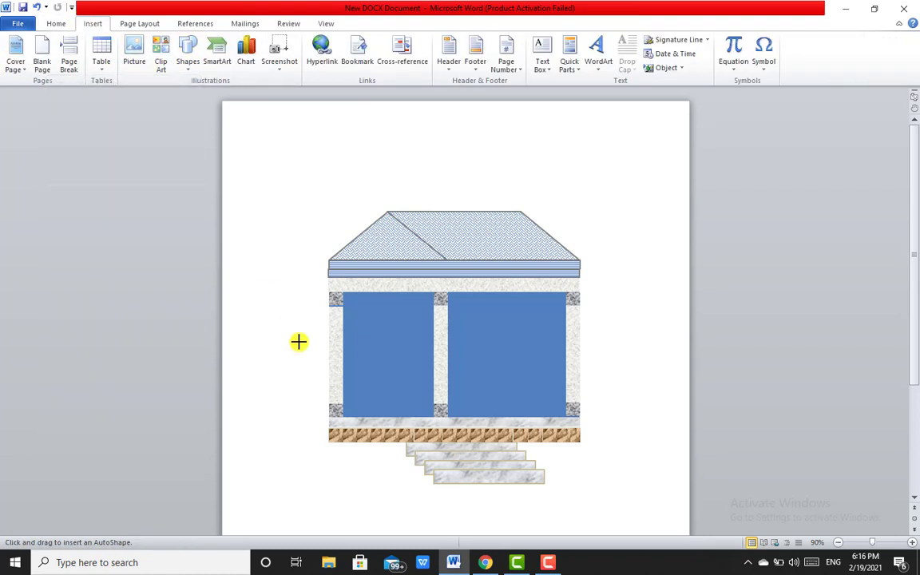
mouse_move(331, 417)
mouse_down()
mouse_move(536, 408)
mouse_move(580, 393)
mouse_up()
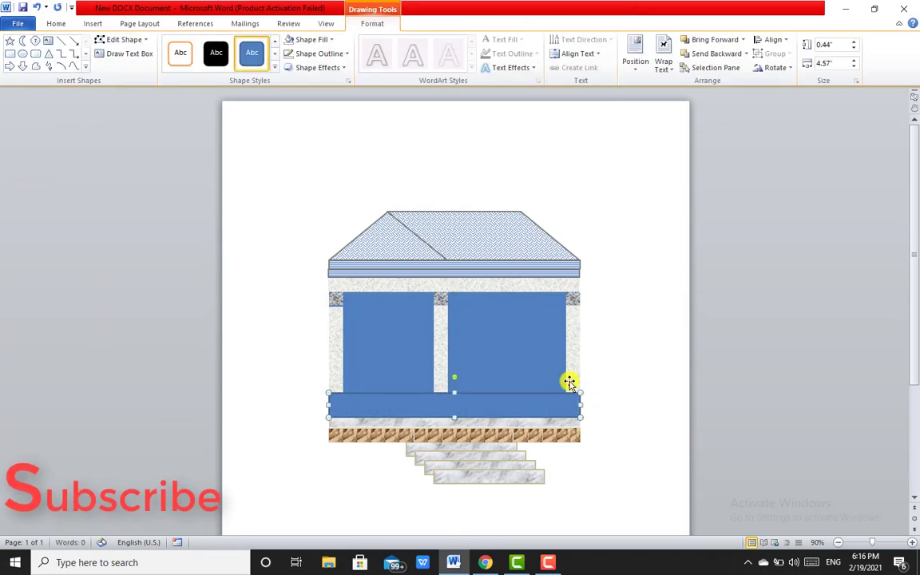
click(329, 42)
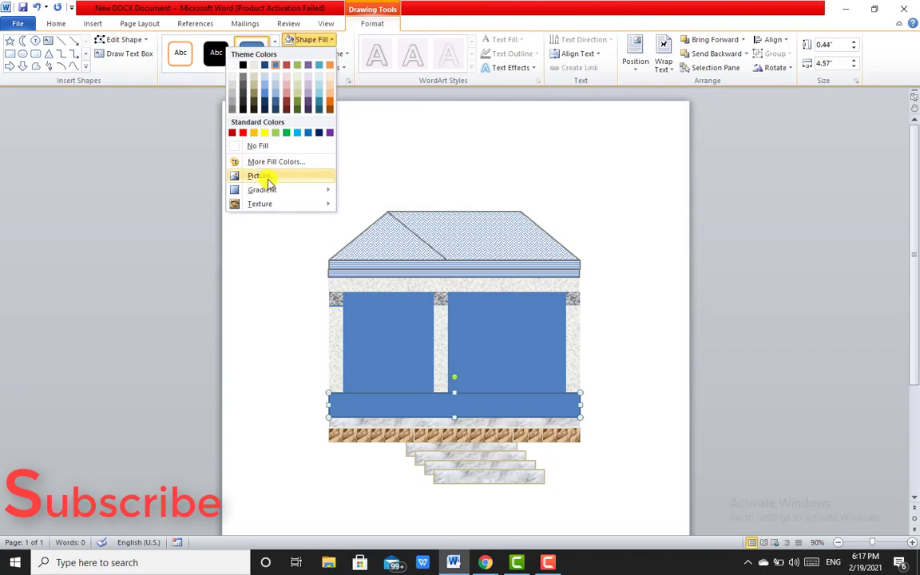
mouse_move(270, 209)
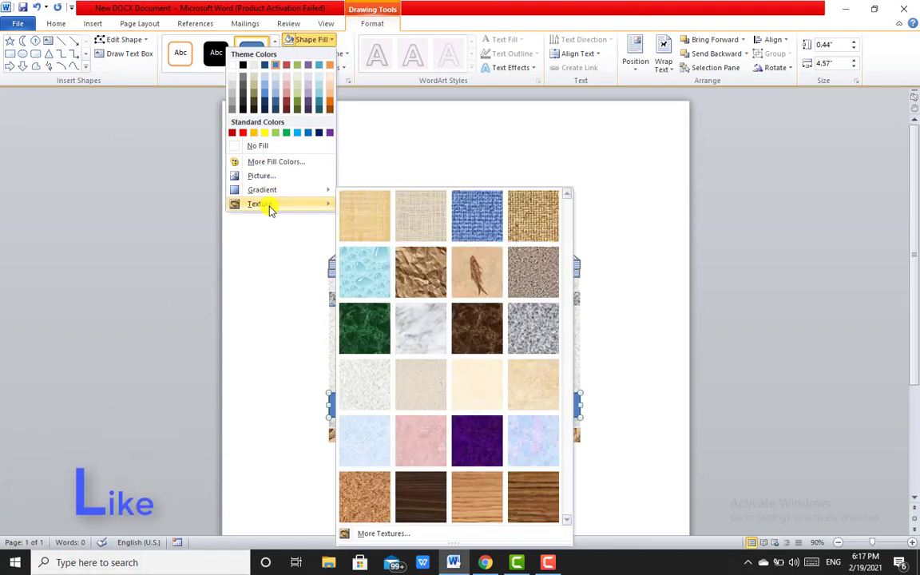
click(465, 239)
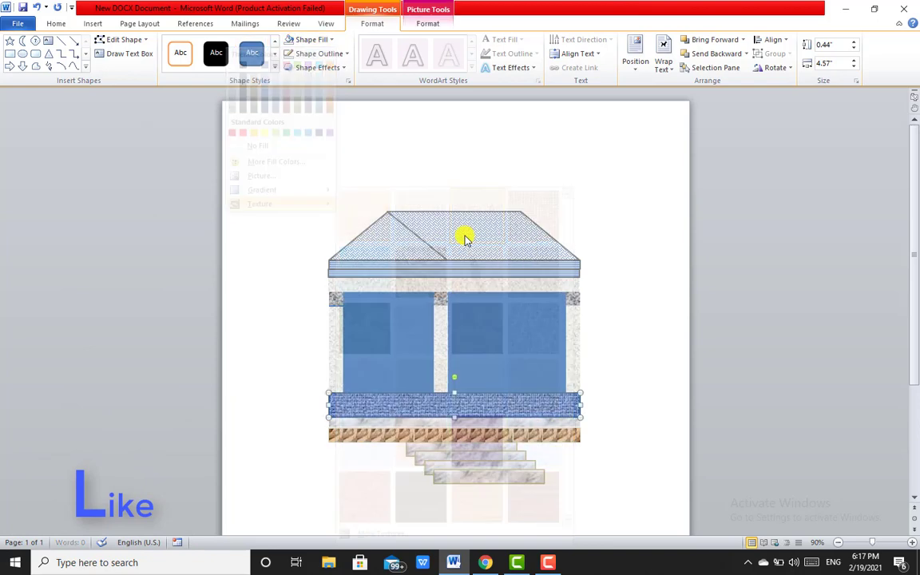
click(331, 40)
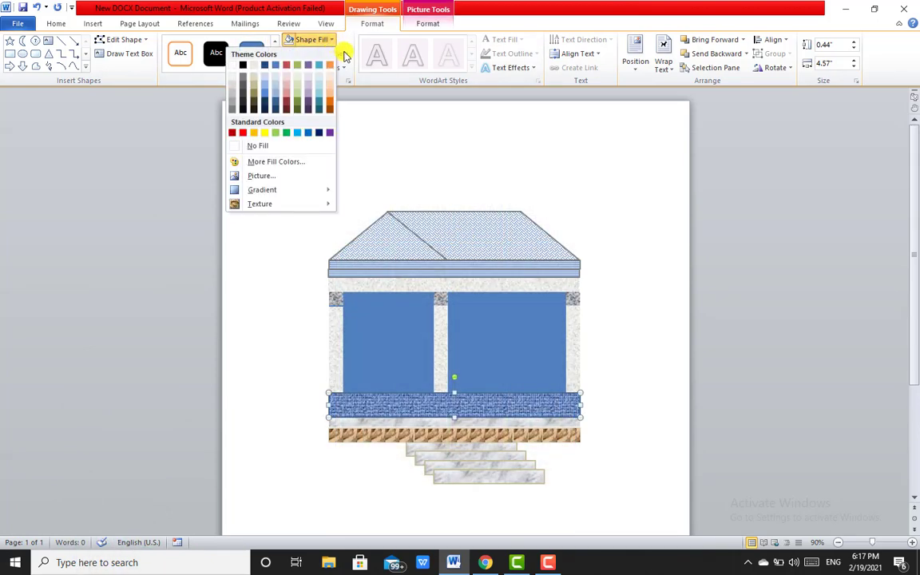
click(345, 54)
click(290, 159)
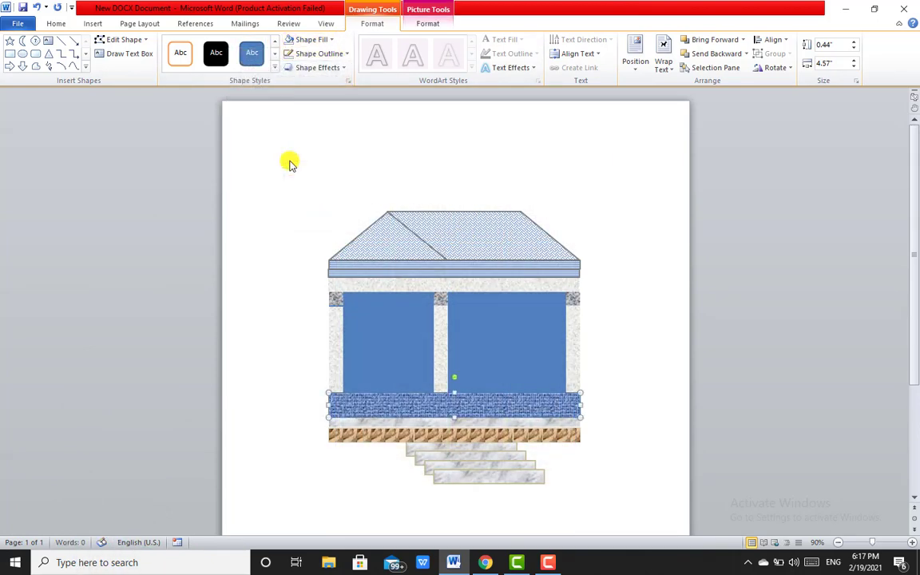
Send the band to the back, then place the blue doors behind it.
right_click(413, 403)
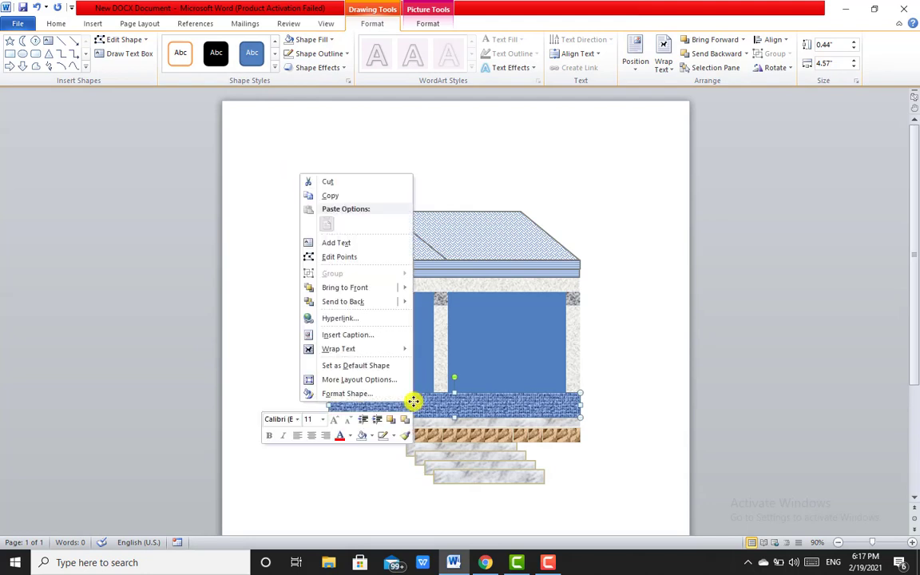
mouse_move(345, 301)
click(281, 306)
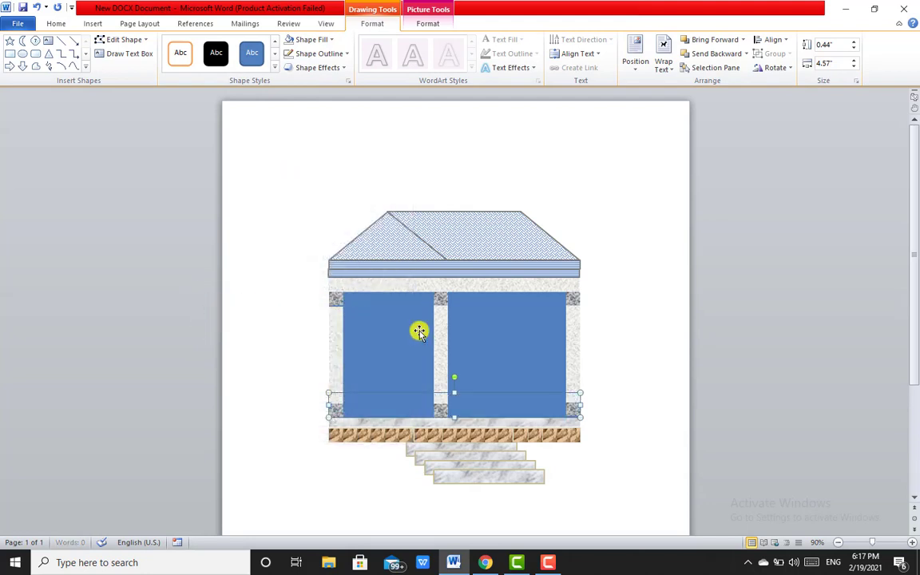
click(419, 342)
right_click(418, 341)
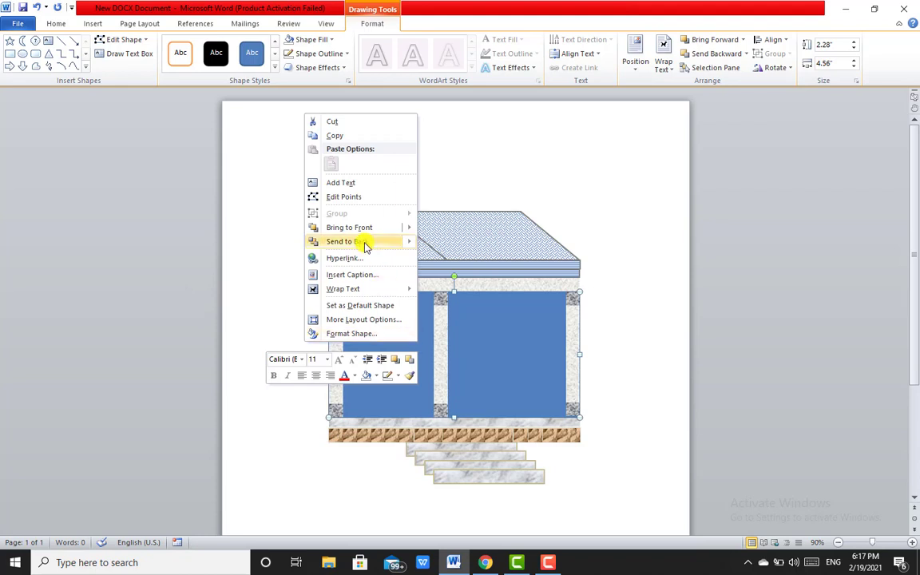
mouse_move(356, 242)
click(229, 242)
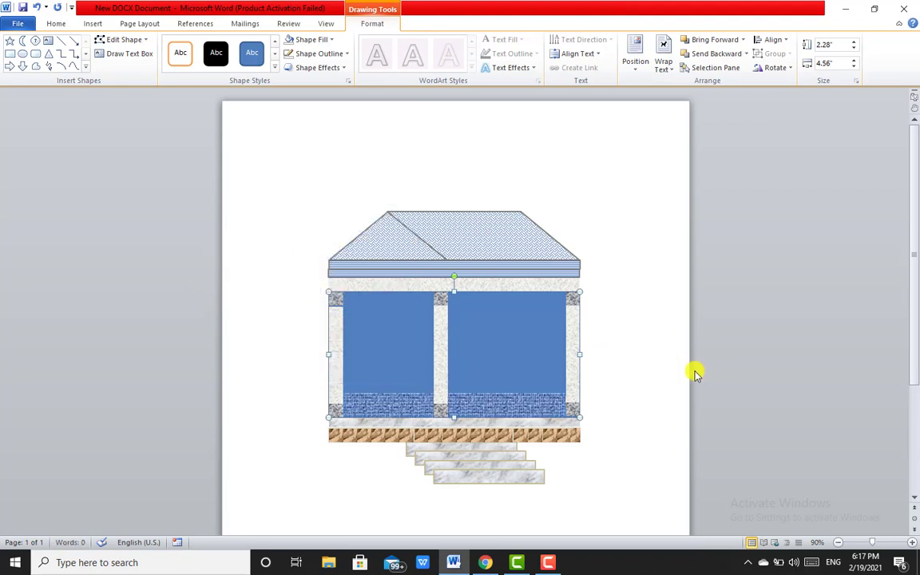
click(667, 368)
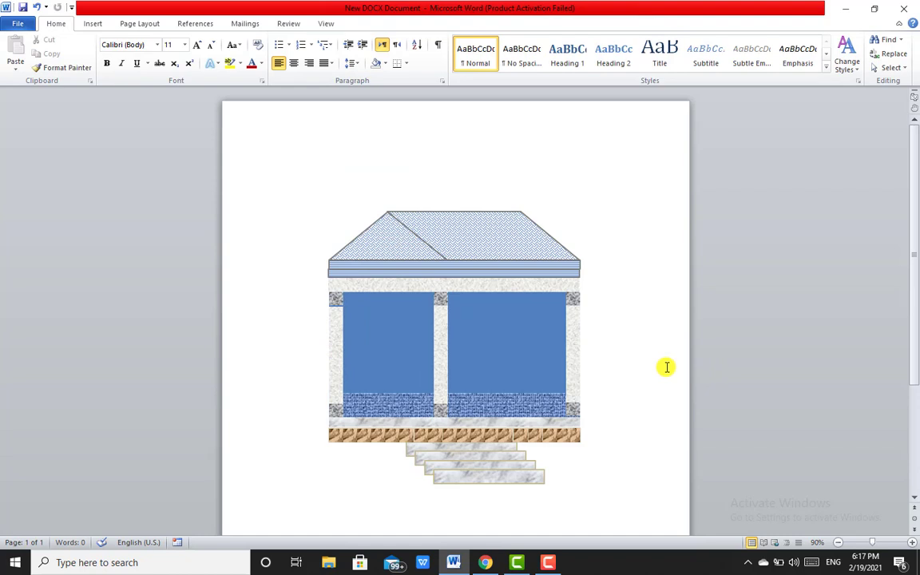
Shorten the textured band slightly by dragging its top edge down.
click(412, 396)
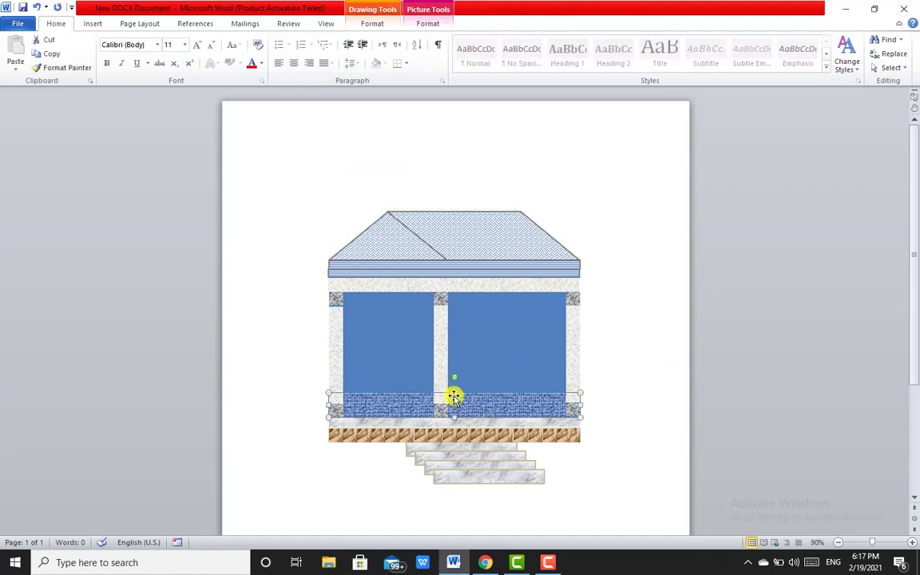
drag(454, 393, 455, 397)
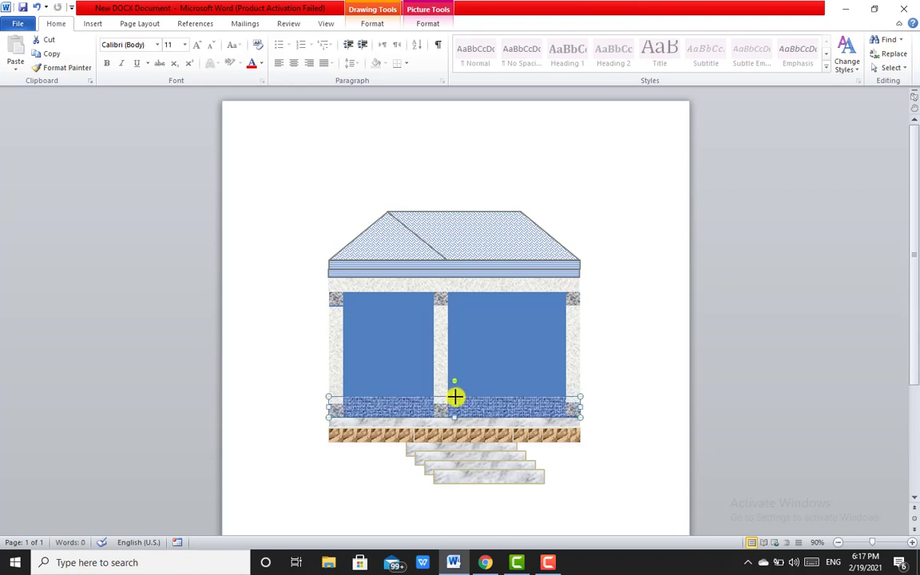
click(605, 395)
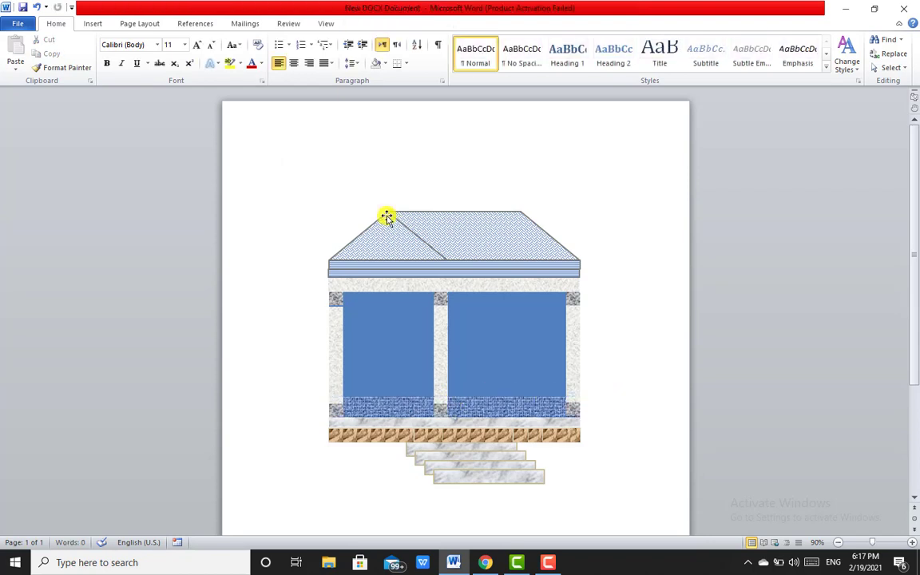
Draw a narrow 1.26 × 0.57-inch rectangle standing on the floor of the left wall panel.
click(95, 23)
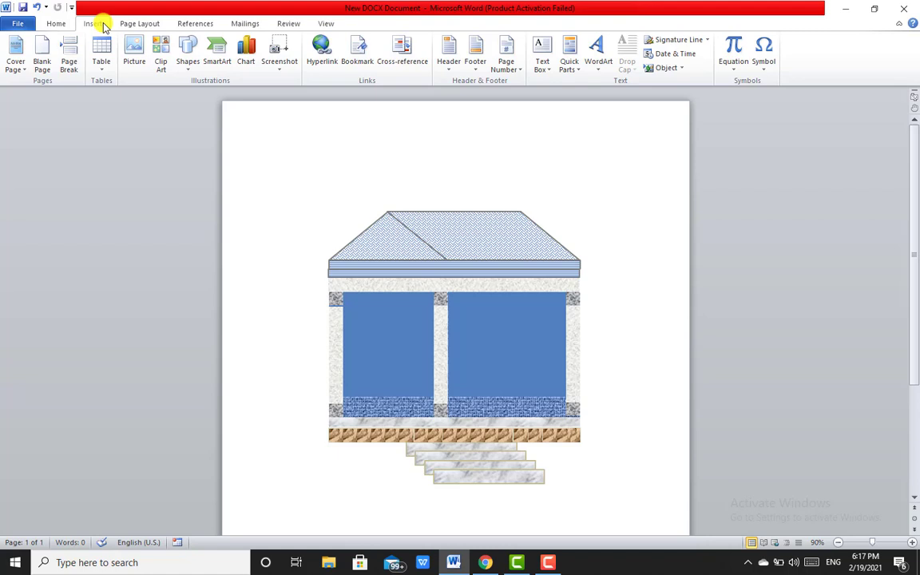
click(187, 63)
click(131, 94)
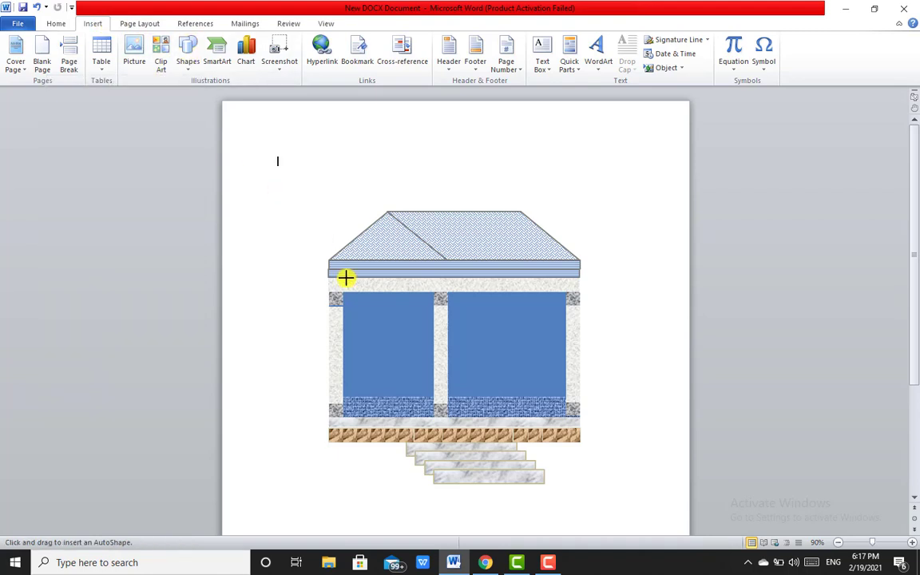
drag(373, 349, 400, 415)
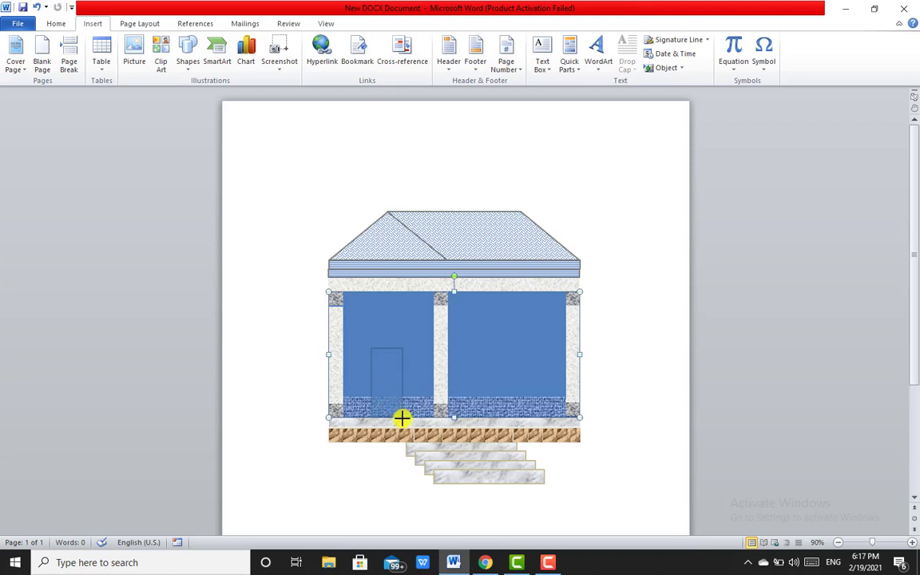
drag(402, 418, 401, 417)
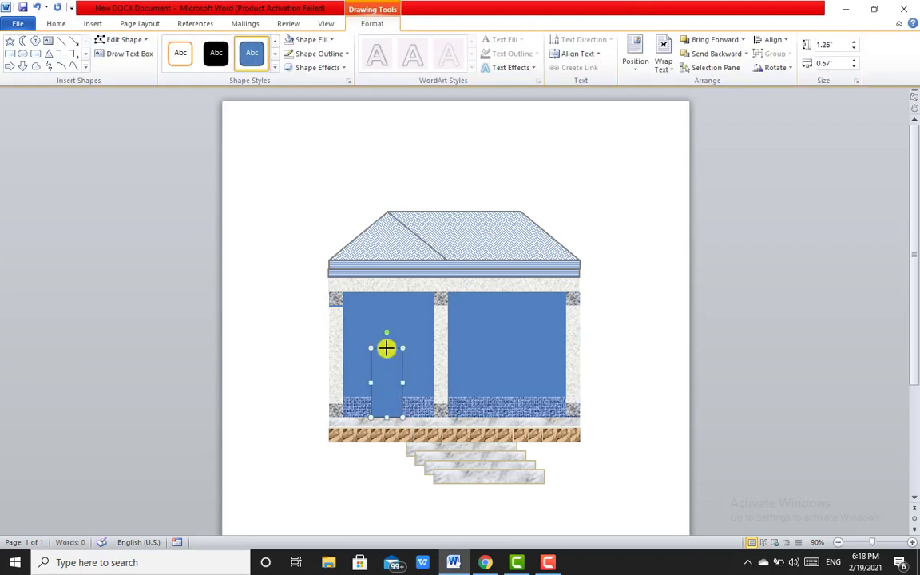
Shorten the door slightly from its top edge and give it a 4½ pt outline.
drag(387, 348, 386, 358)
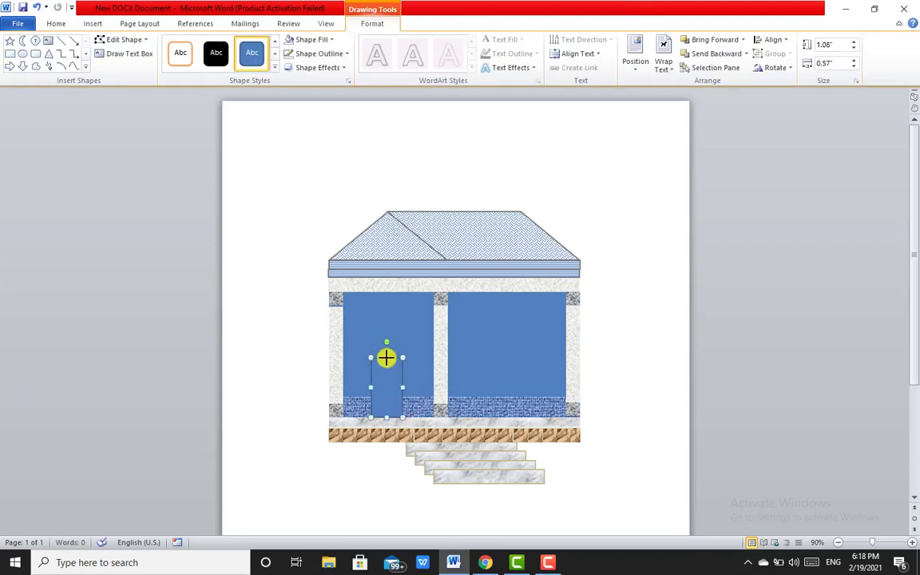
click(336, 56)
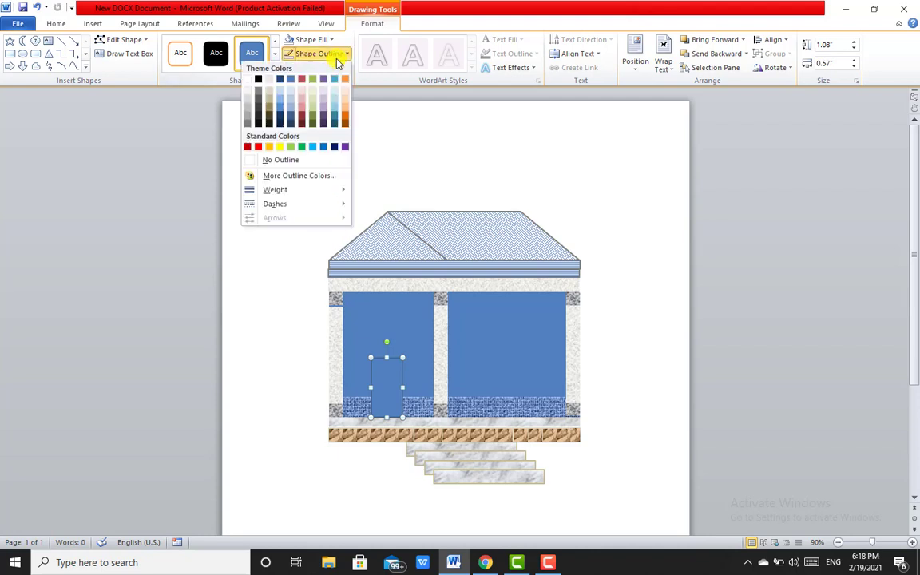
mouse_move(269, 195)
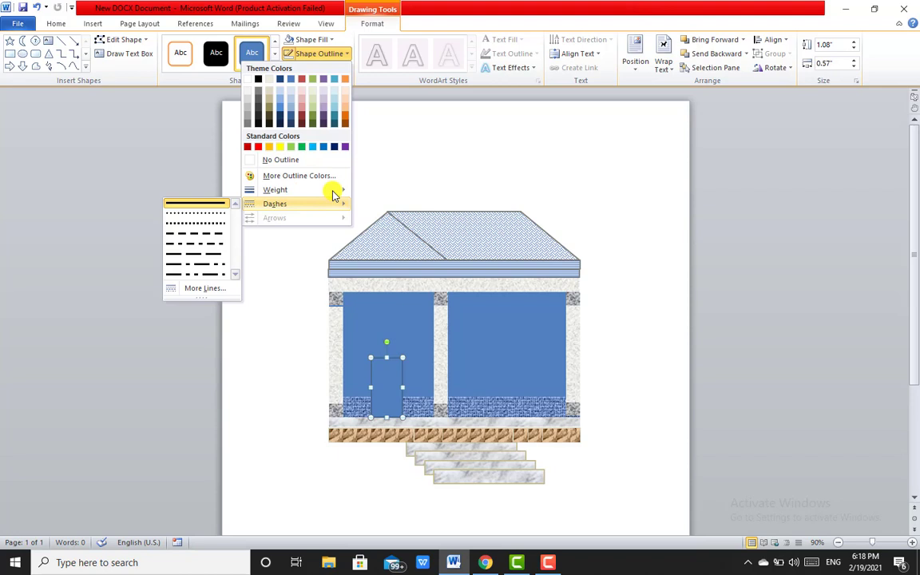
mouse_move(335, 191)
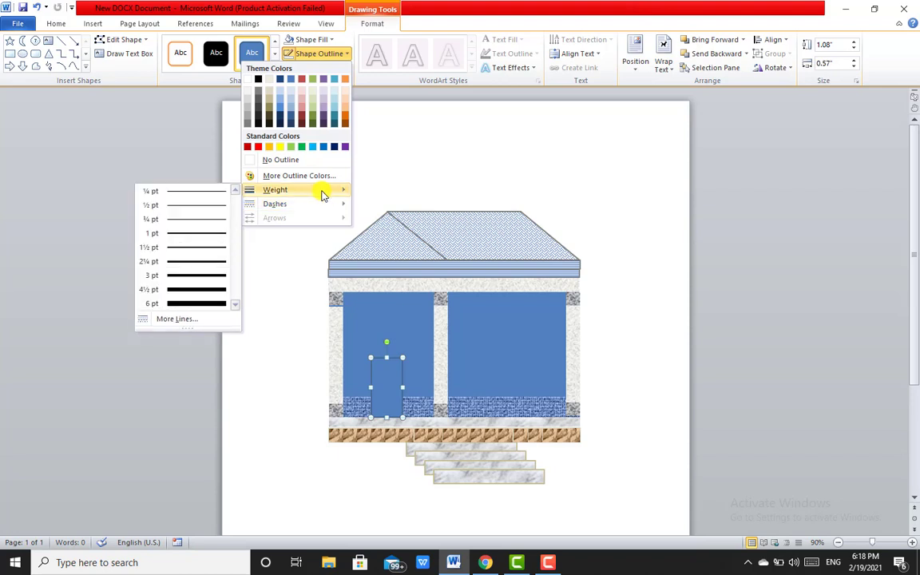
click(206, 290)
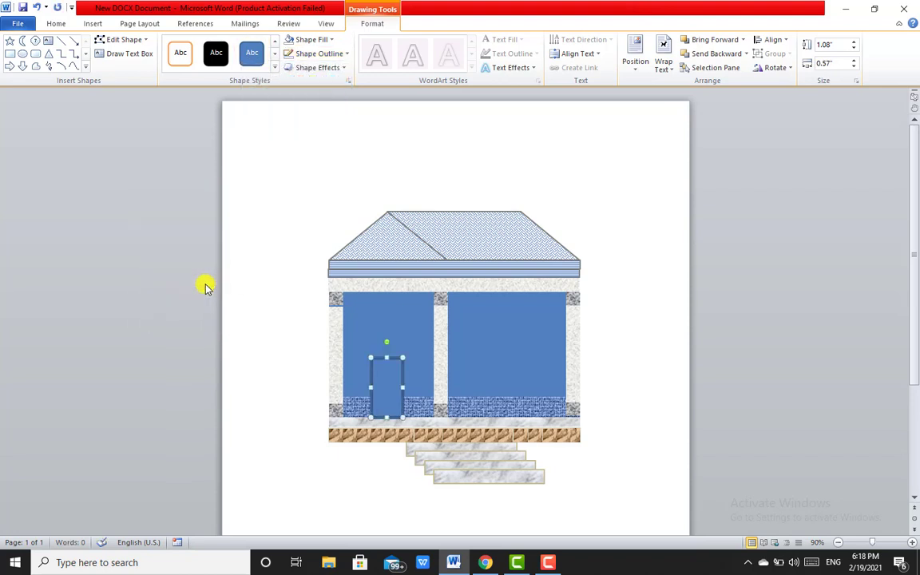
Fill the door with the Oak texture and make its outline Blue, Accent 1, Lighter 80%.
click(325, 43)
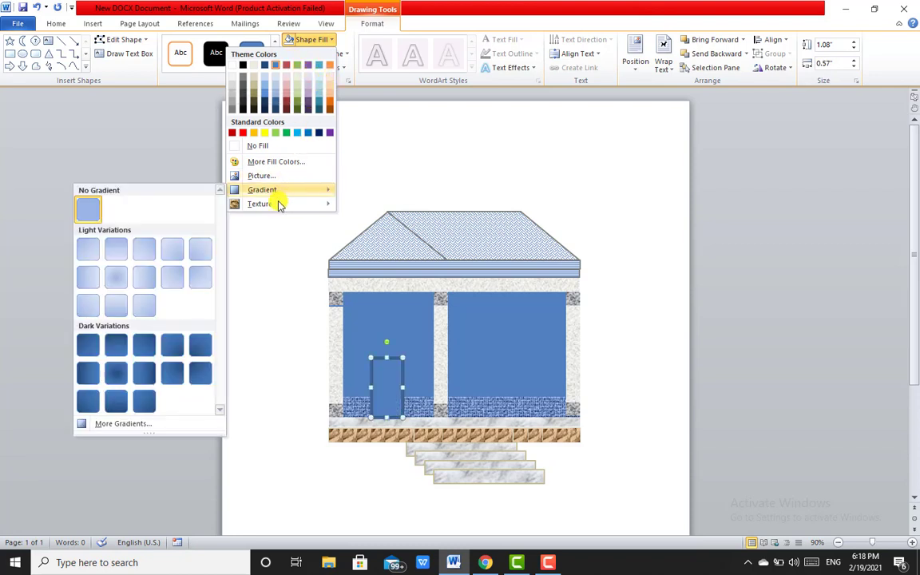
mouse_move(267, 205)
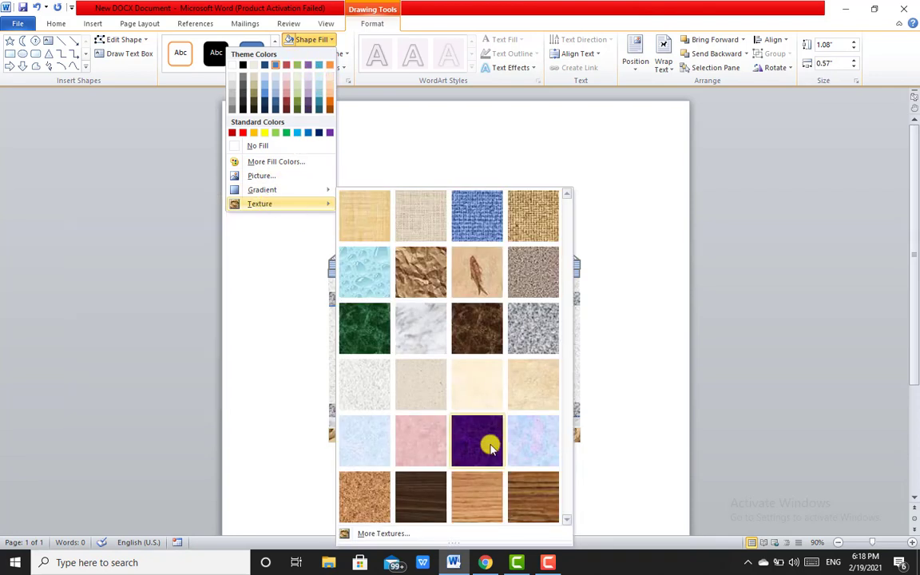
click(493, 497)
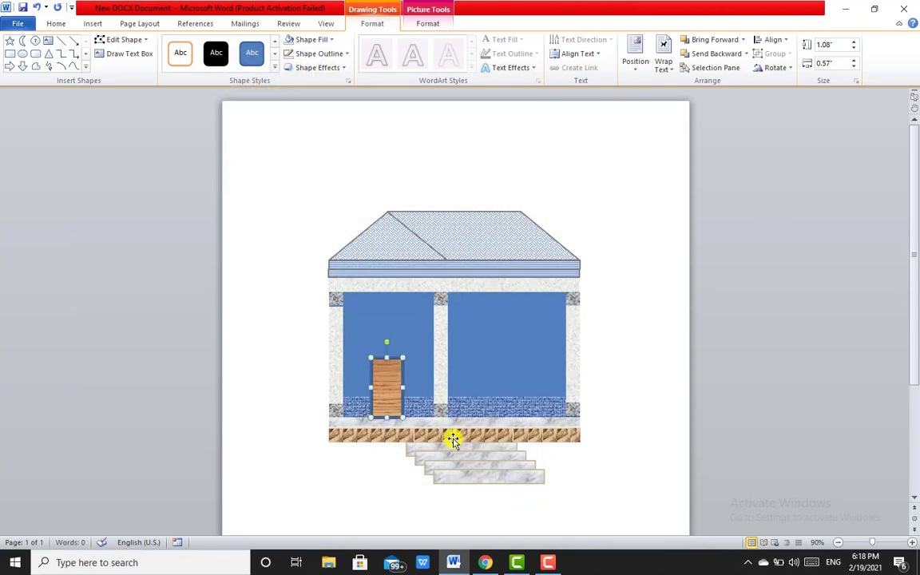
click(333, 39)
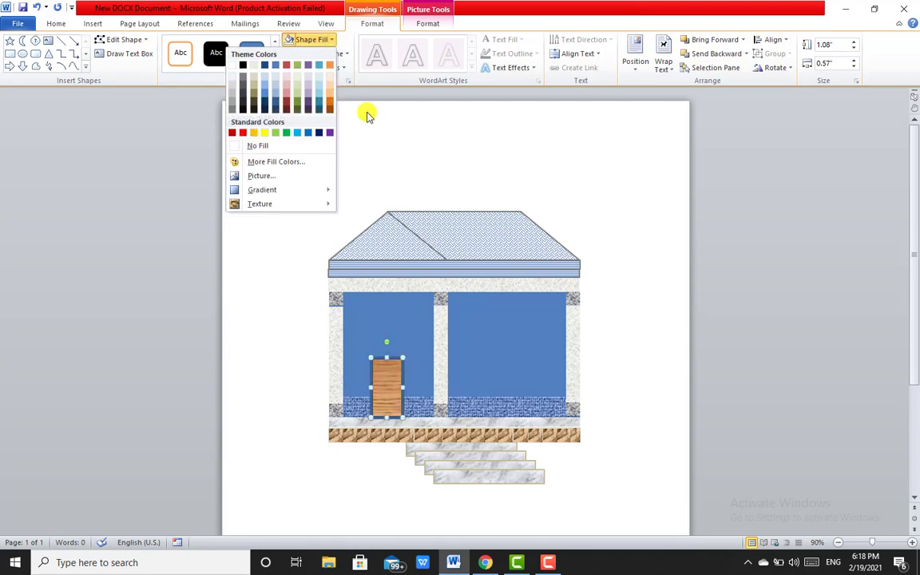
click(344, 54)
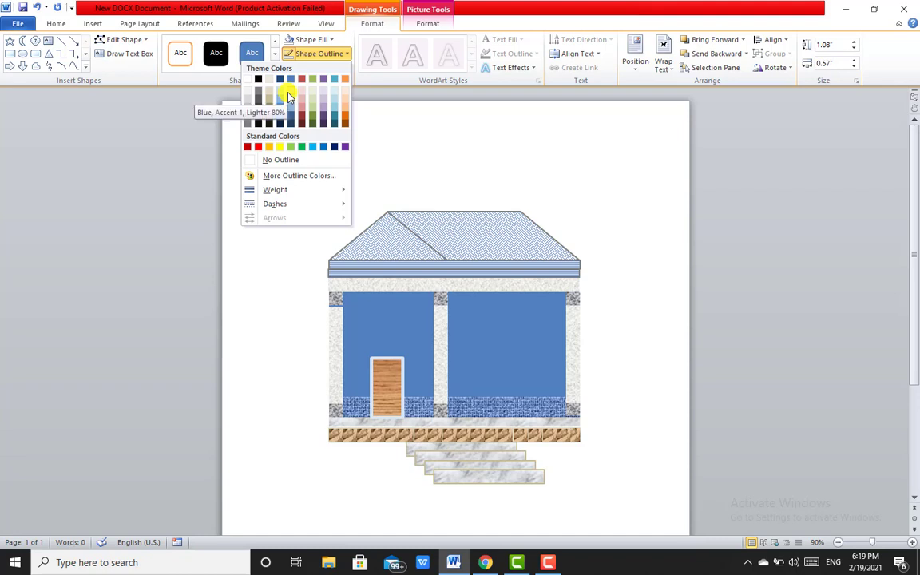
click(290, 96)
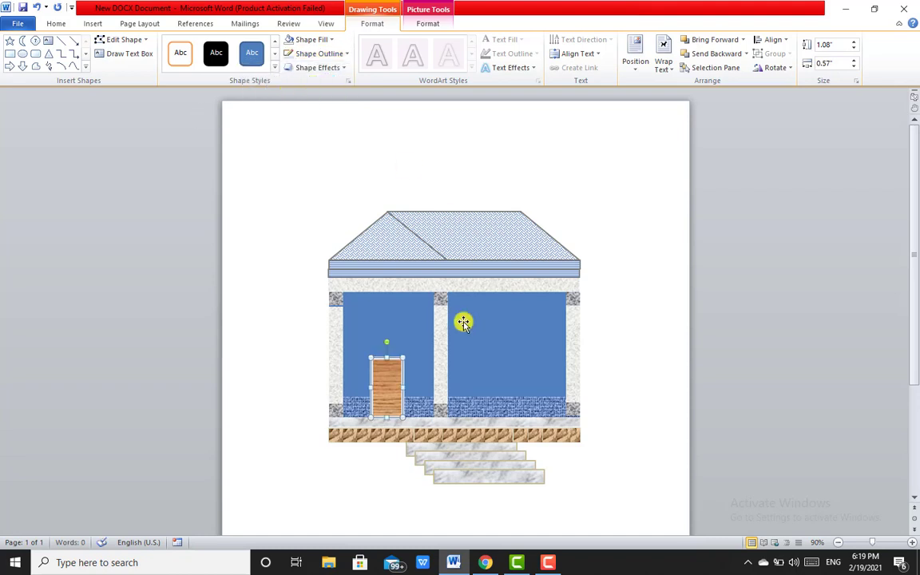
Duplicate the door with Ctrl+D, move the copy onto the right panel and resize it to 1 × 1.57 inches.
key(ctrl+d)
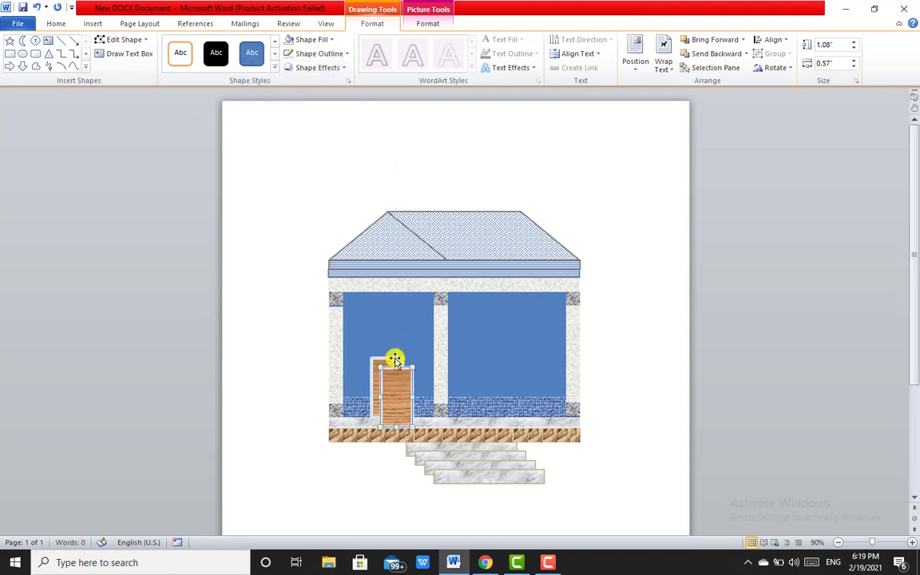
drag(403, 369, 511, 321)
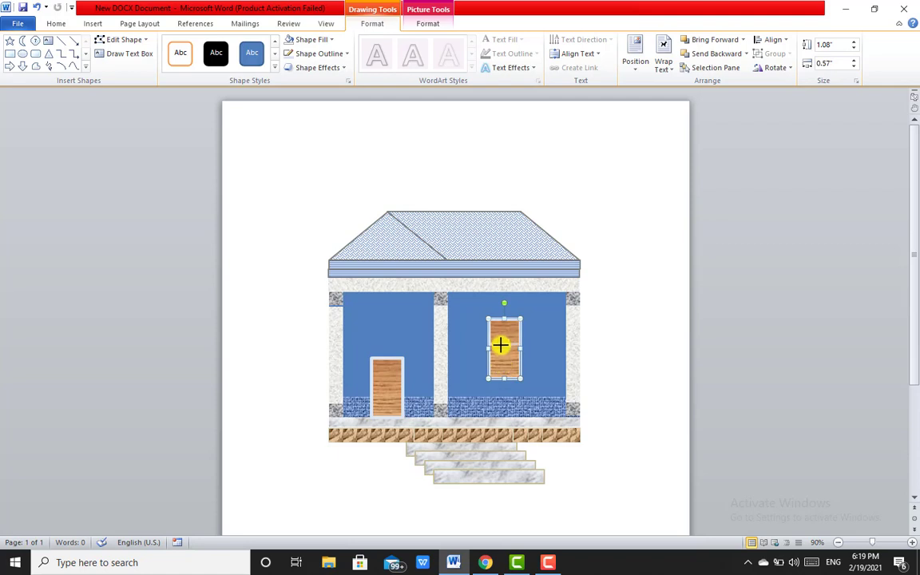
mouse_move(504, 379)
mouse_down()
mouse_move(505, 347)
mouse_move(558, 345)
mouse_up()
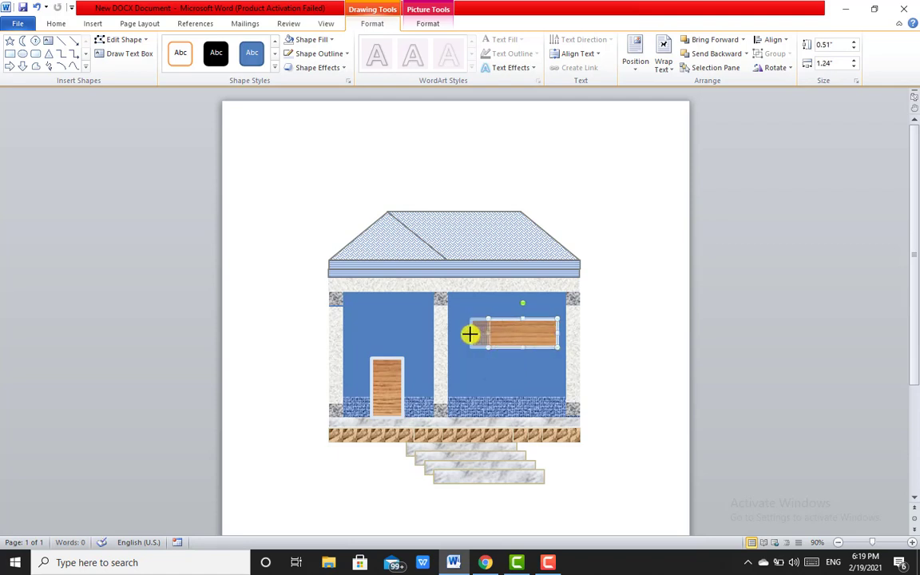
mouse_move(470, 334)
mouse_down()
mouse_move(510, 348)
mouse_move(506, 378)
mouse_up()
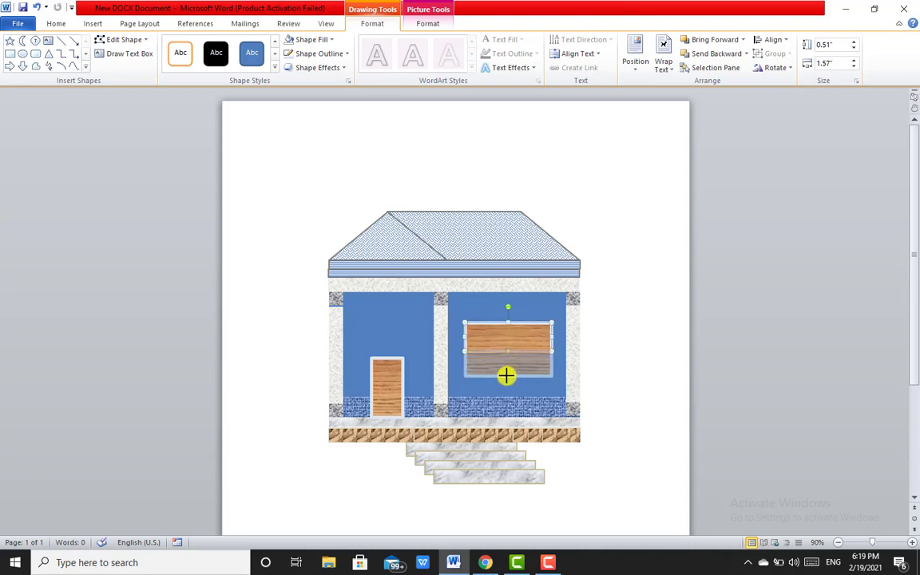
Swap the window's Oak fill for a white diamond lattice pattern fill.
click(328, 45)
mouse_move(286, 207)
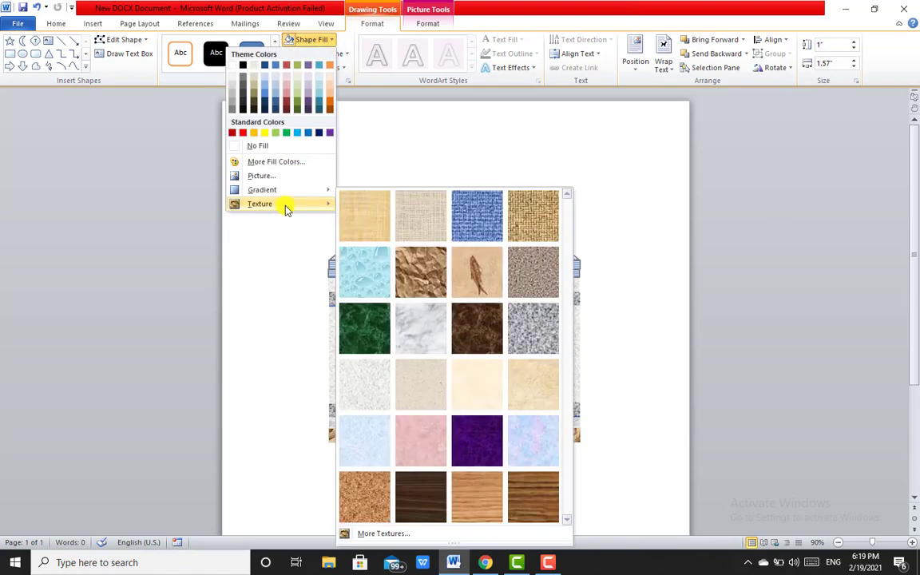
click(382, 532)
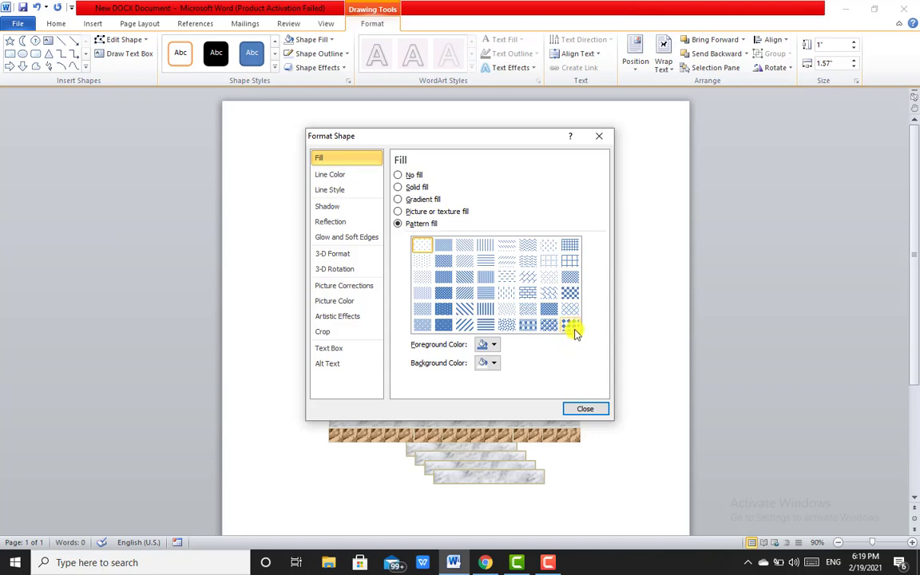
click(569, 308)
click(572, 417)
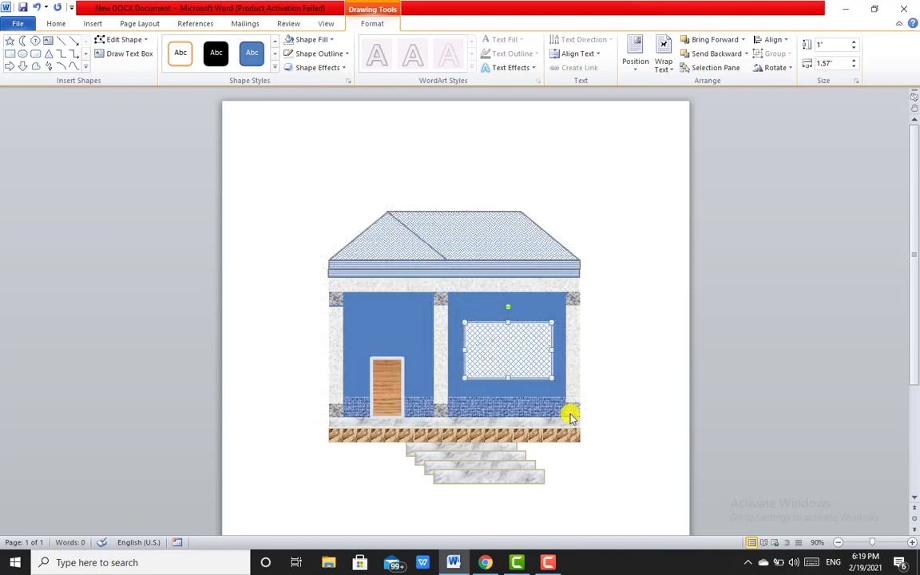
click(613, 405)
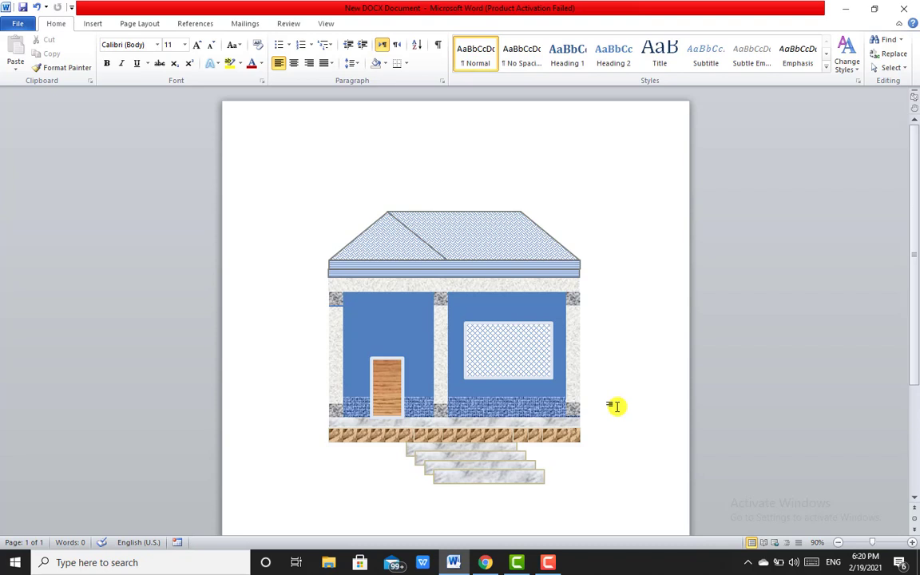
Set the page colour to dark grey under Page Layout.
click(93, 26)
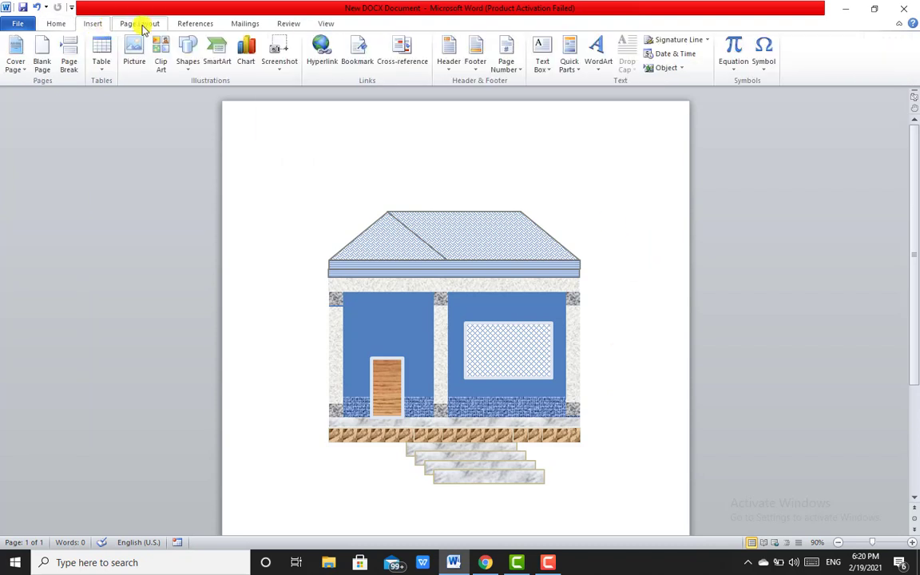
click(144, 27)
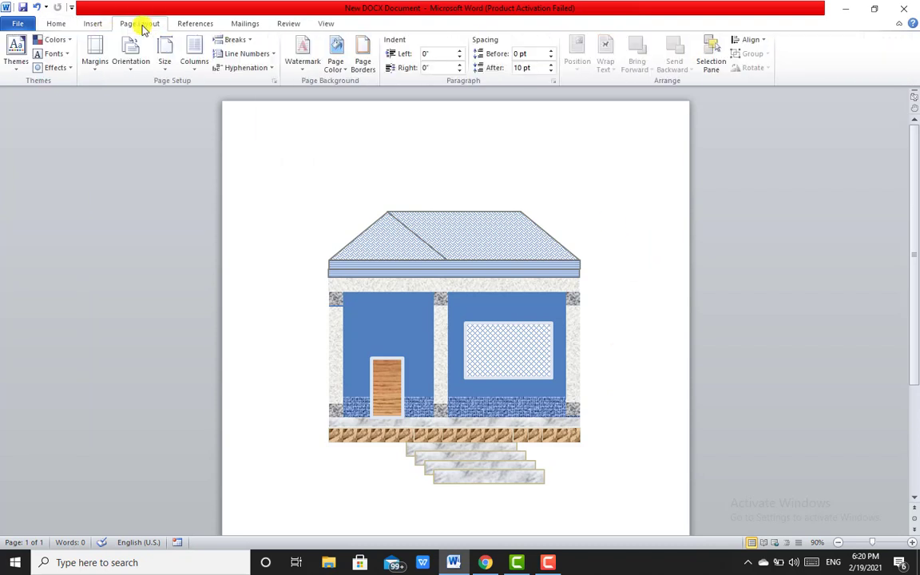
click(348, 67)
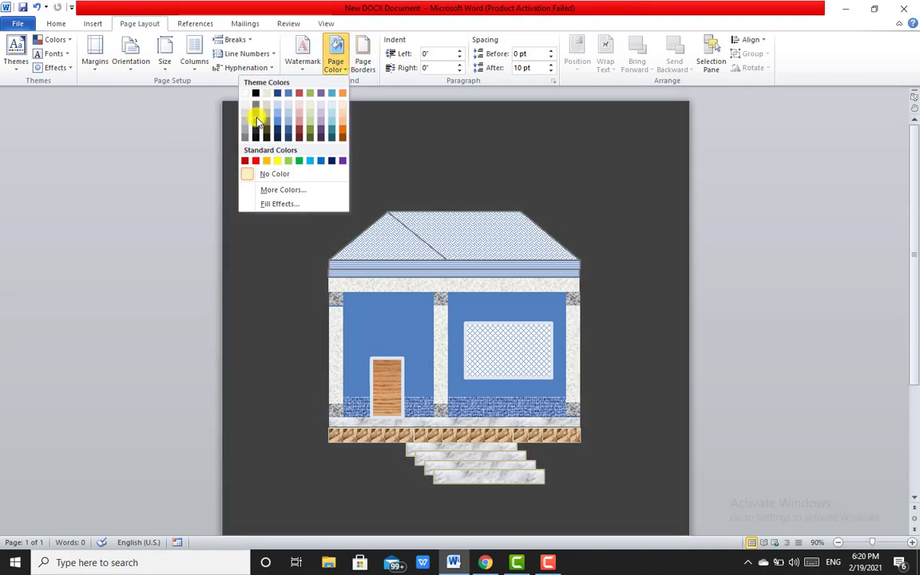
click(256, 118)
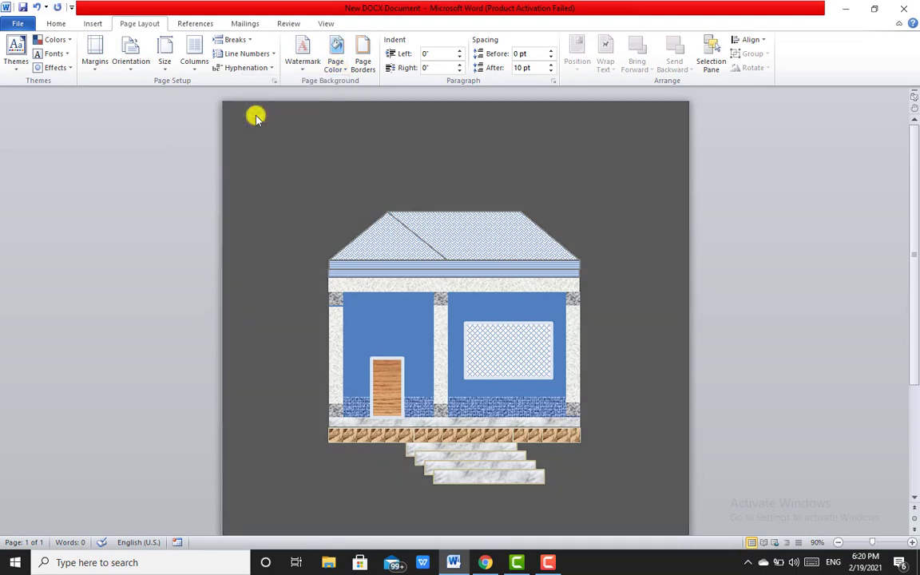
Select the blue wall shape and bring up its shape formatting options.
click(409, 310)
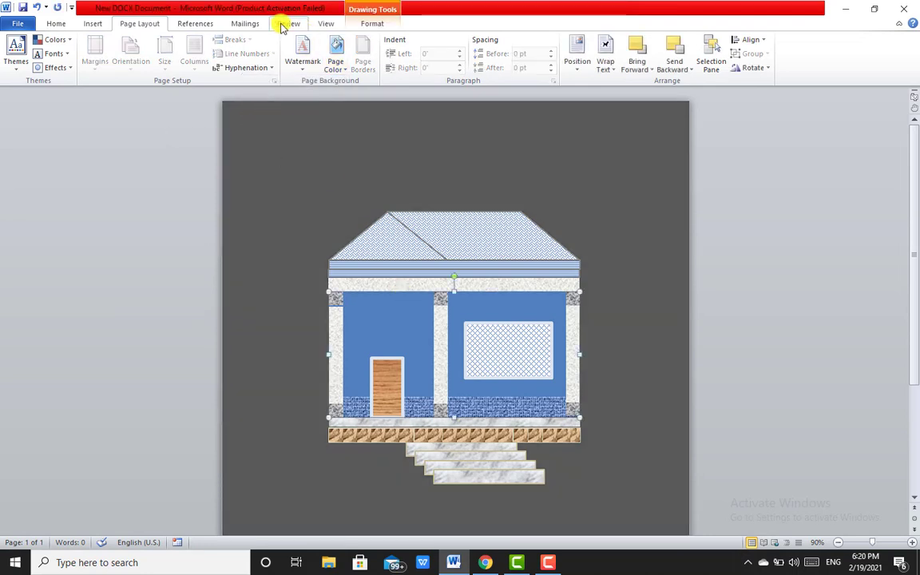
click(63, 24)
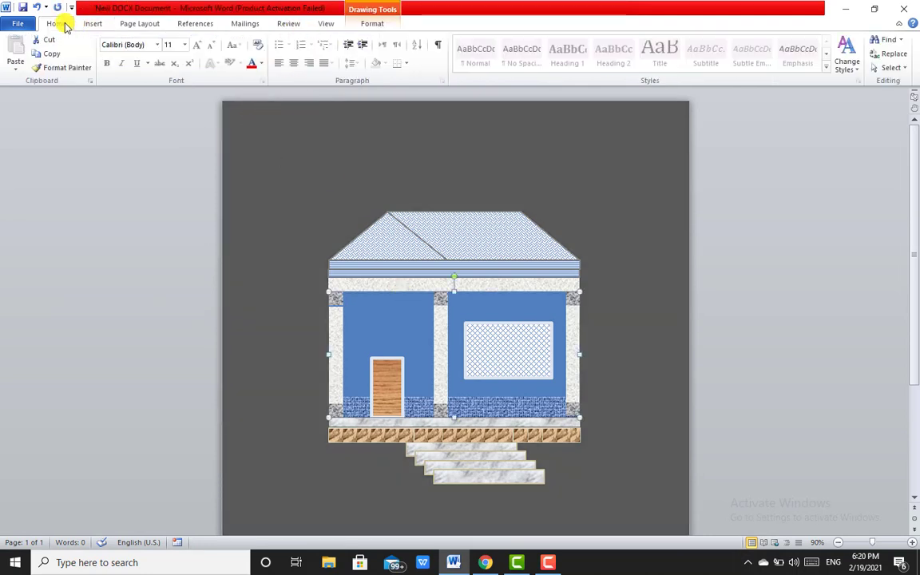
click(369, 24)
Fill the wall backing with White, Background 1, Darker 25% grey.
click(318, 39)
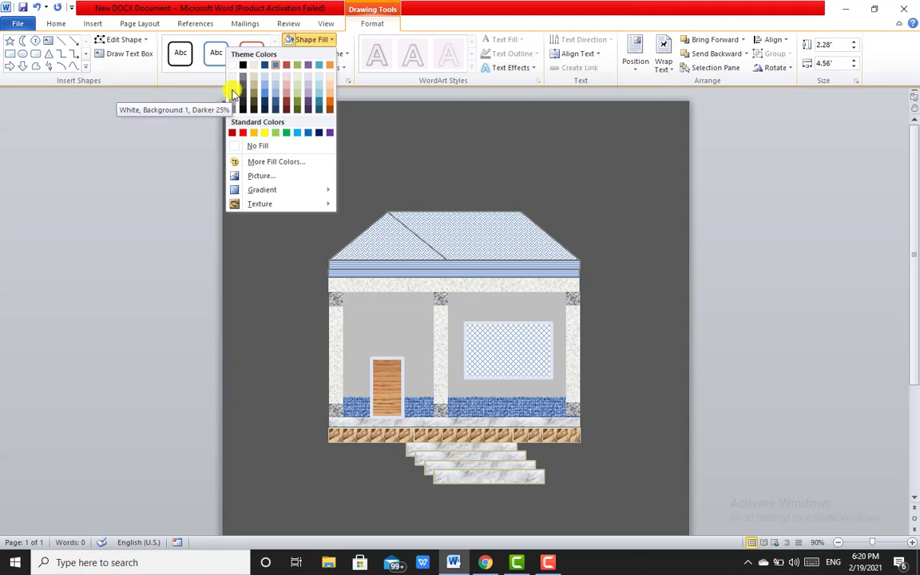
click(232, 94)
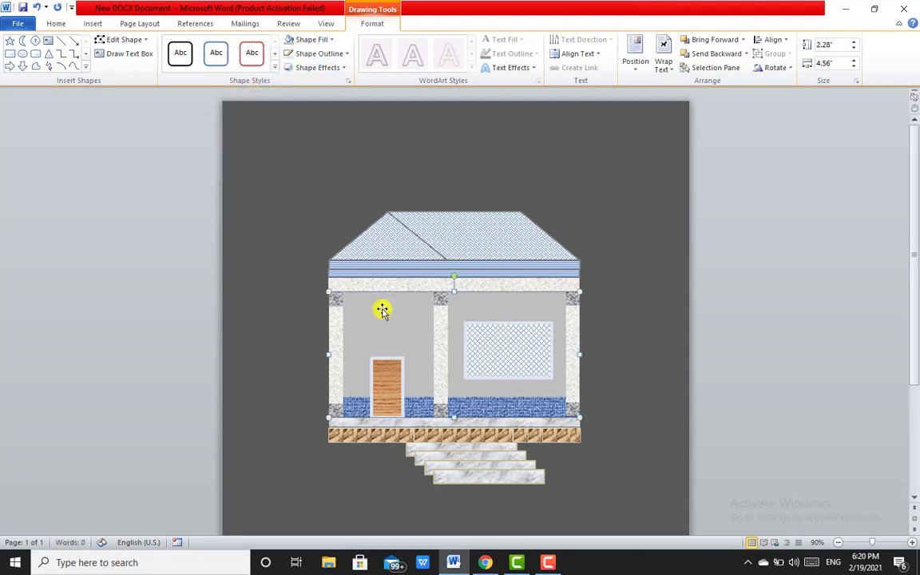
click(384, 380)
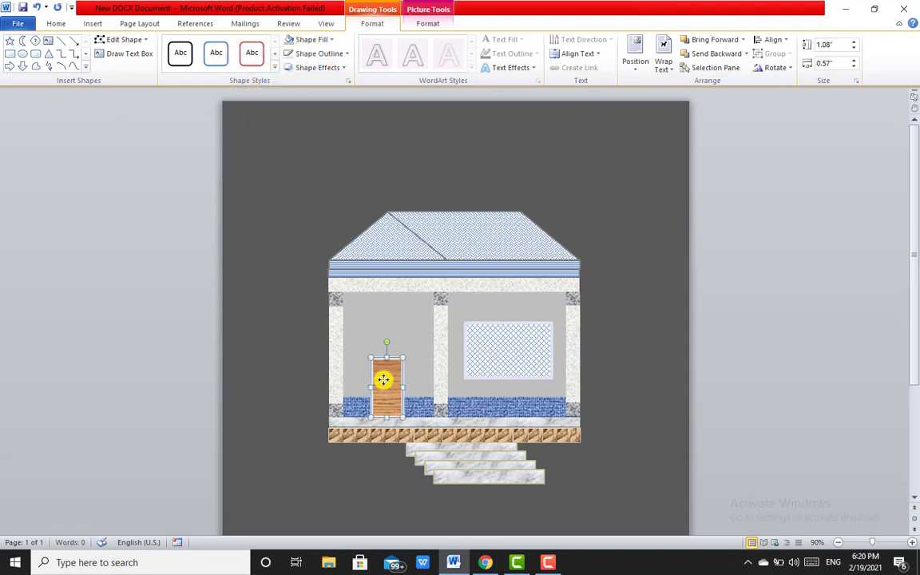
Outline the wooden door in light grey and apply the Inside Top picture shadow to it.
click(339, 53)
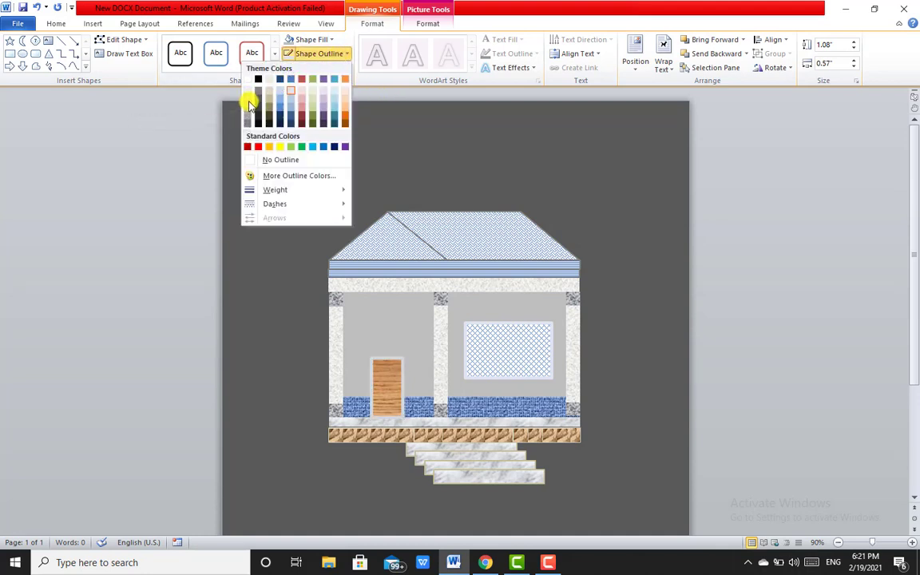
click(248, 104)
click(435, 27)
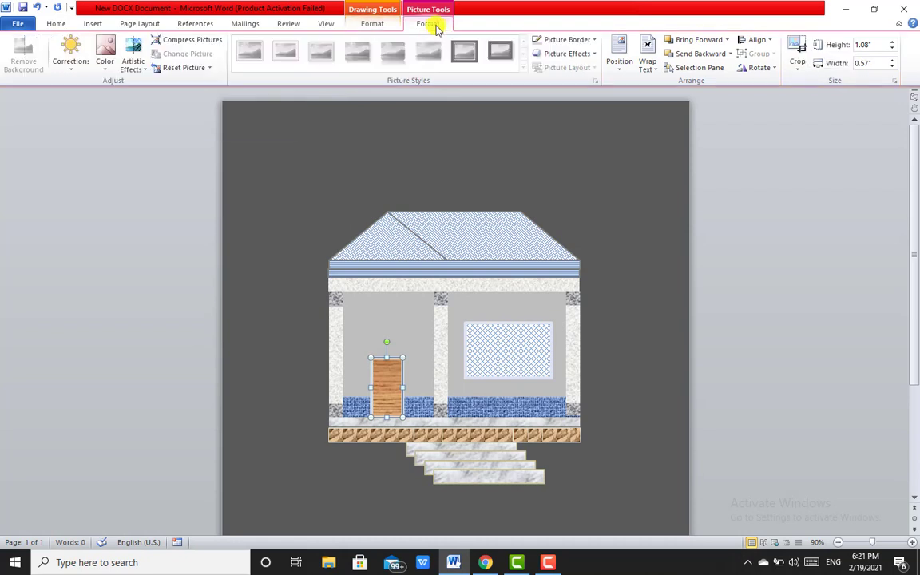
click(579, 54)
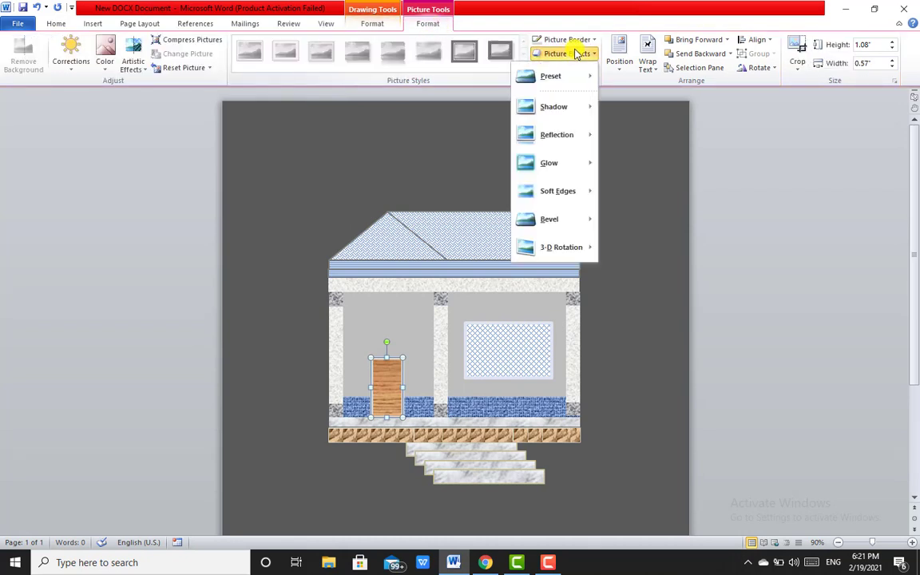
mouse_move(571, 72)
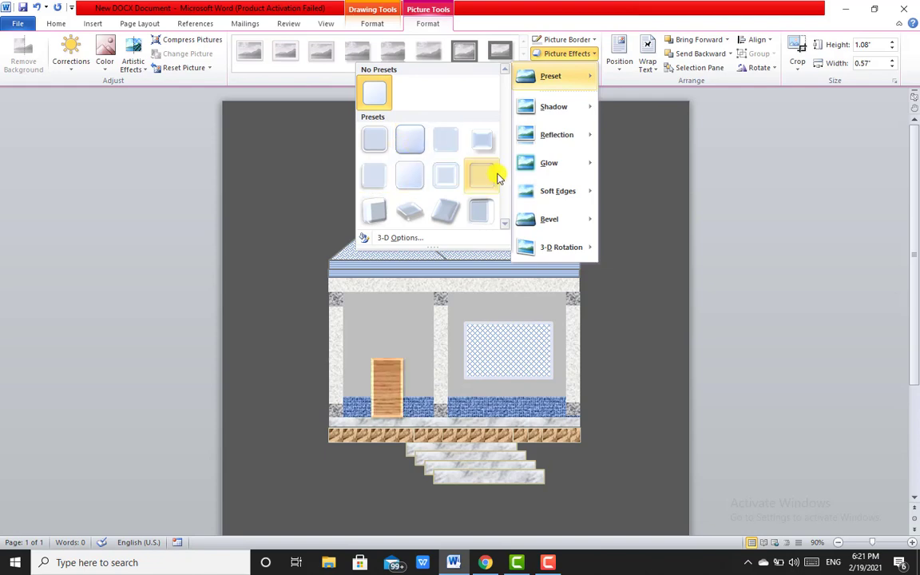
mouse_move(584, 144)
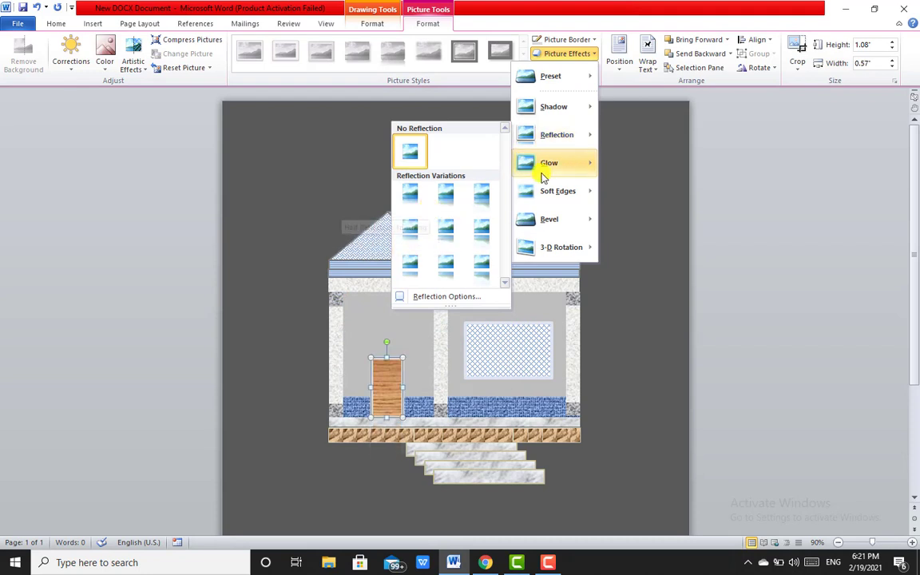
mouse_move(551, 189)
mouse_move(548, 112)
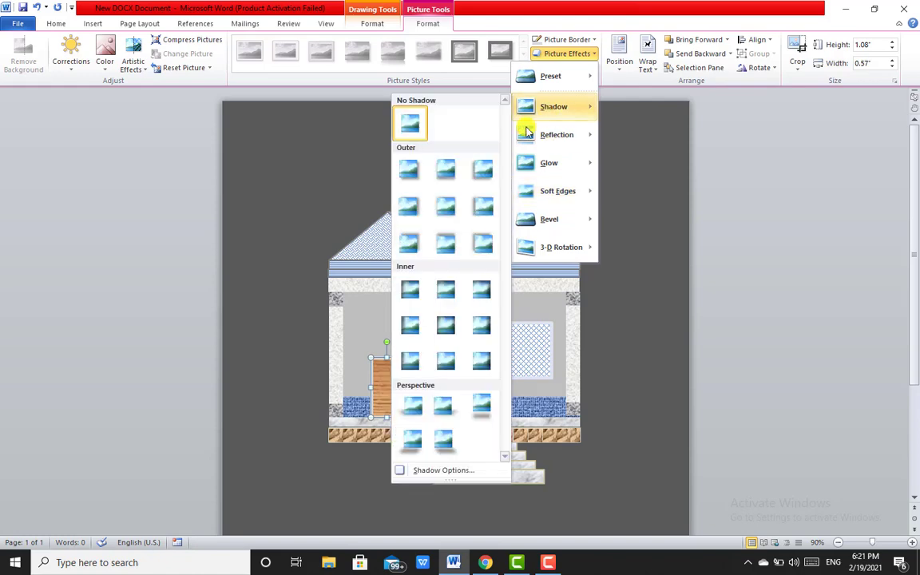
click(443, 296)
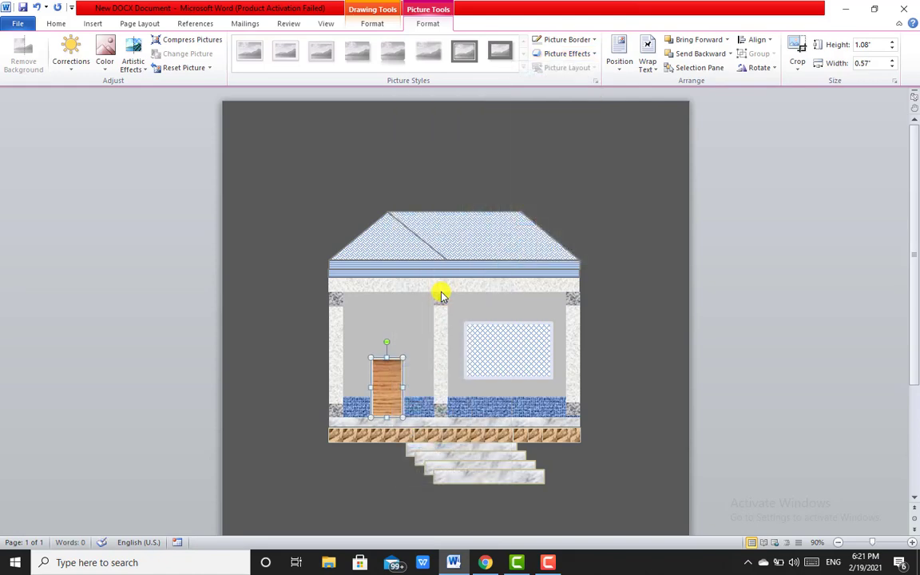
click(509, 336)
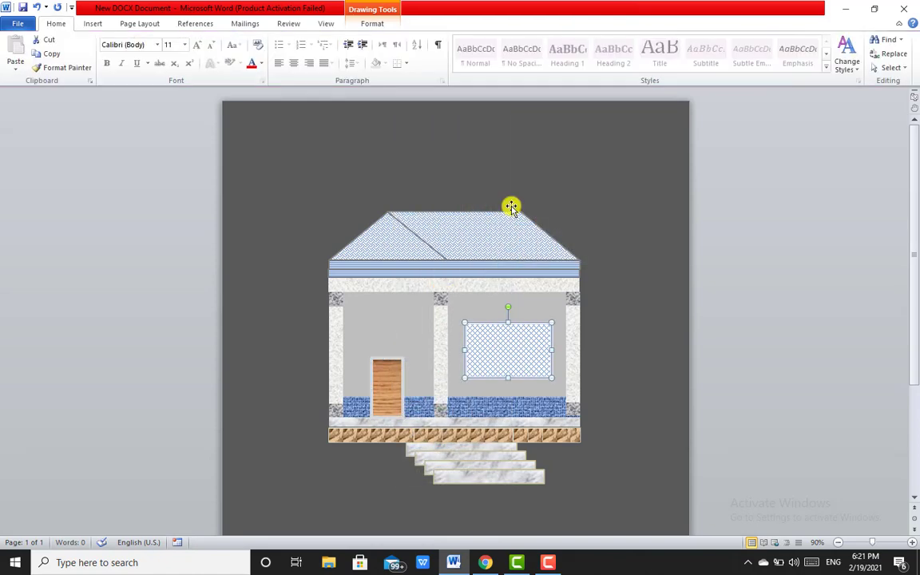
Apply the Inside Top shadow to the lattice window.
click(377, 24)
click(534, 70)
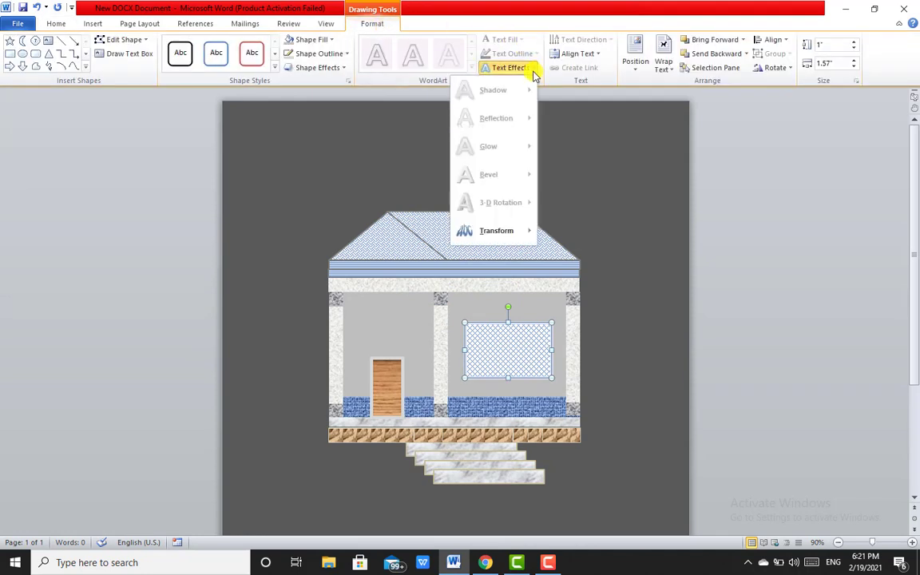
click(341, 67)
mouse_move(328, 116)
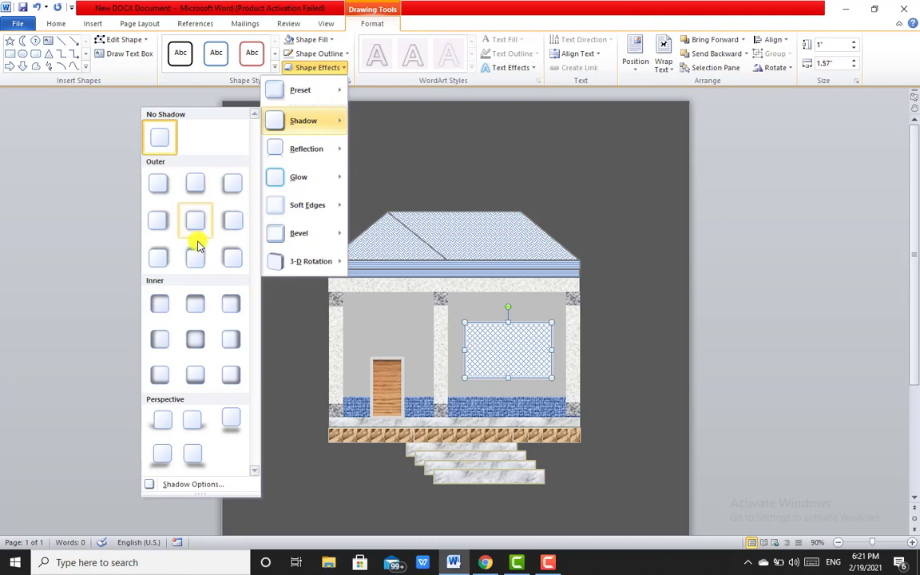
click(200, 296)
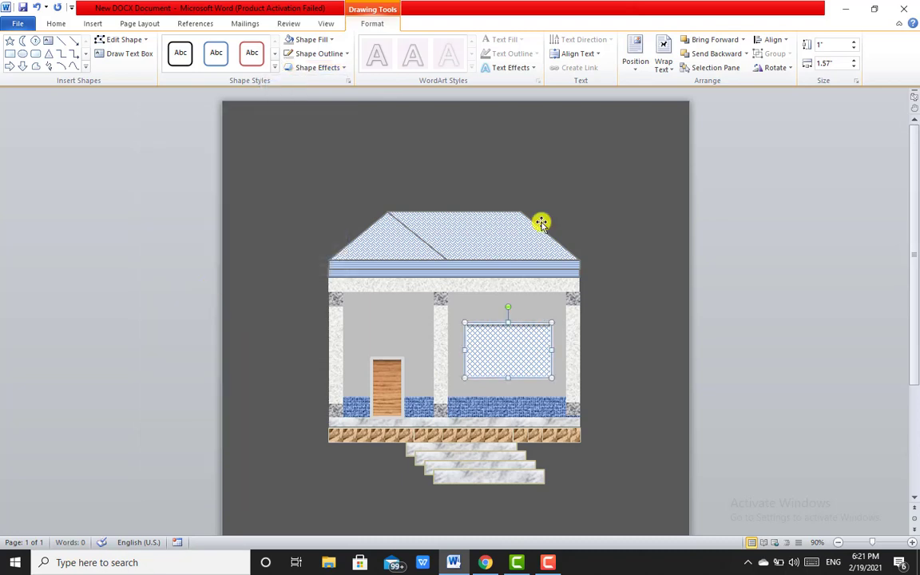
Give the wooden door an inner shadow, then clear the selection.
click(386, 386)
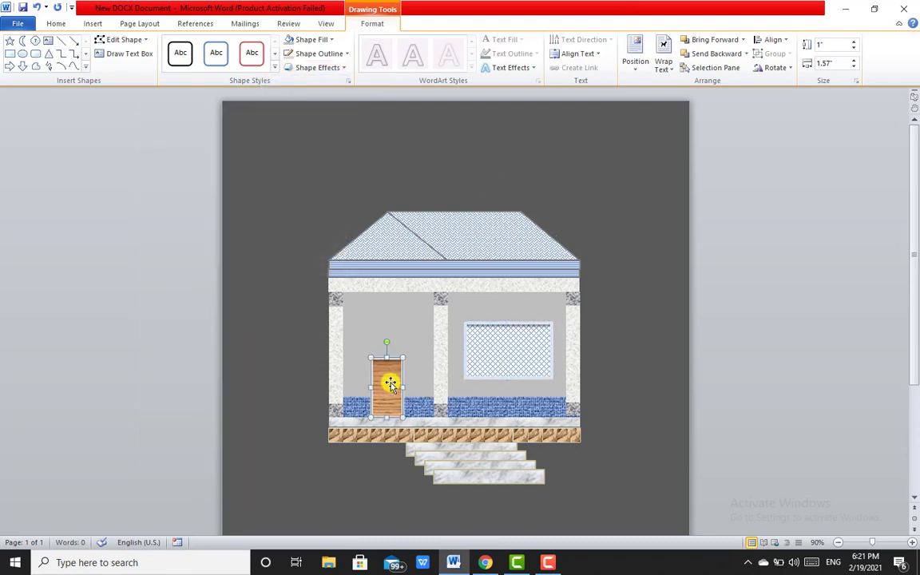
click(345, 69)
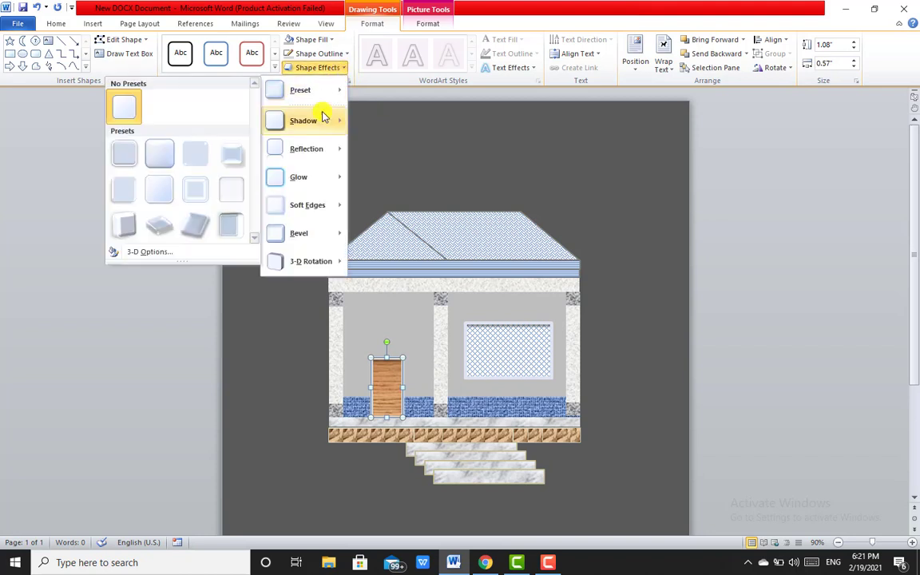
mouse_move(321, 120)
click(209, 303)
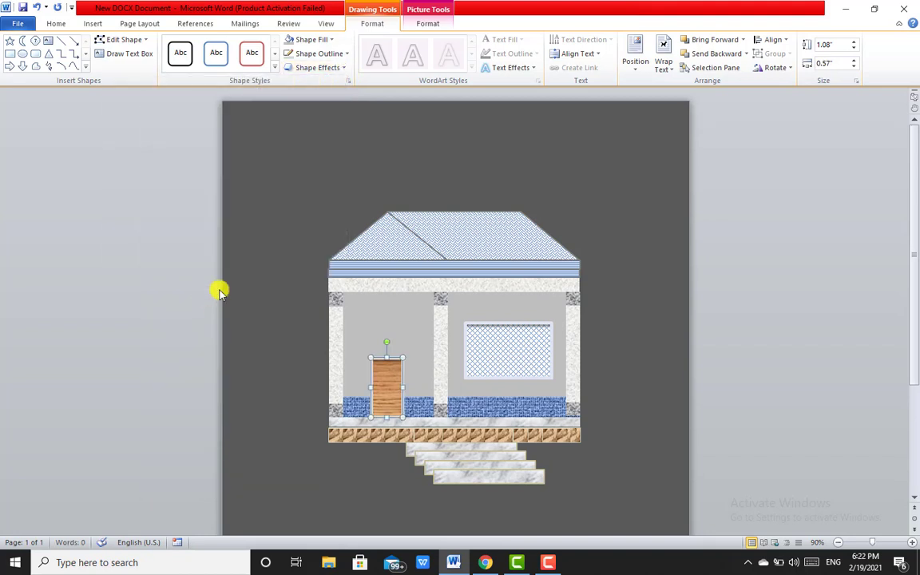
click(533, 213)
click(615, 219)
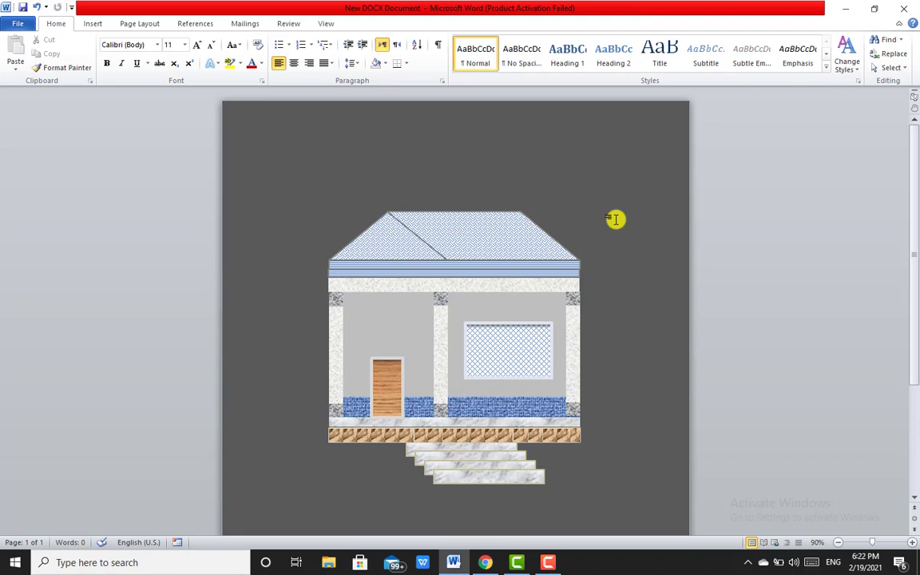
Draw a small rectangle below the base beside the steps.
click(93, 22)
click(188, 62)
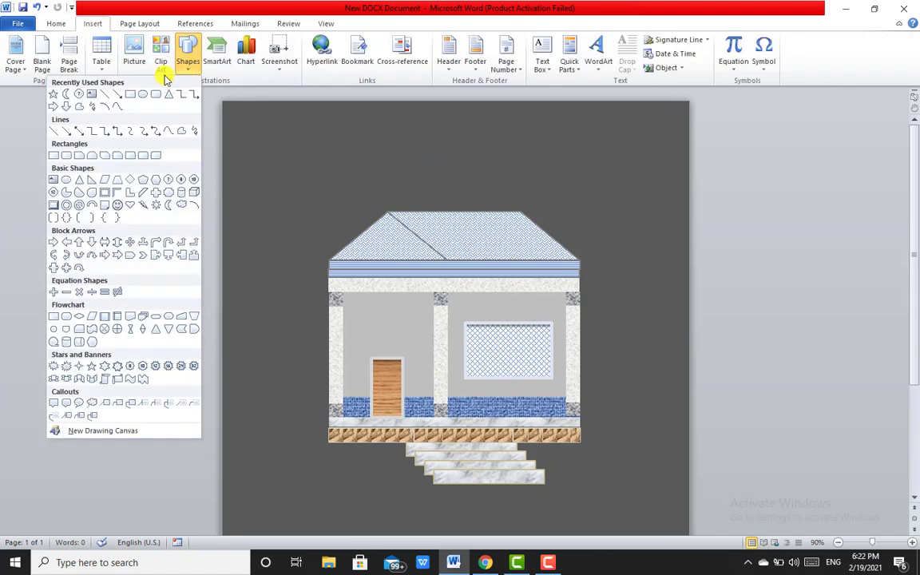
click(128, 95)
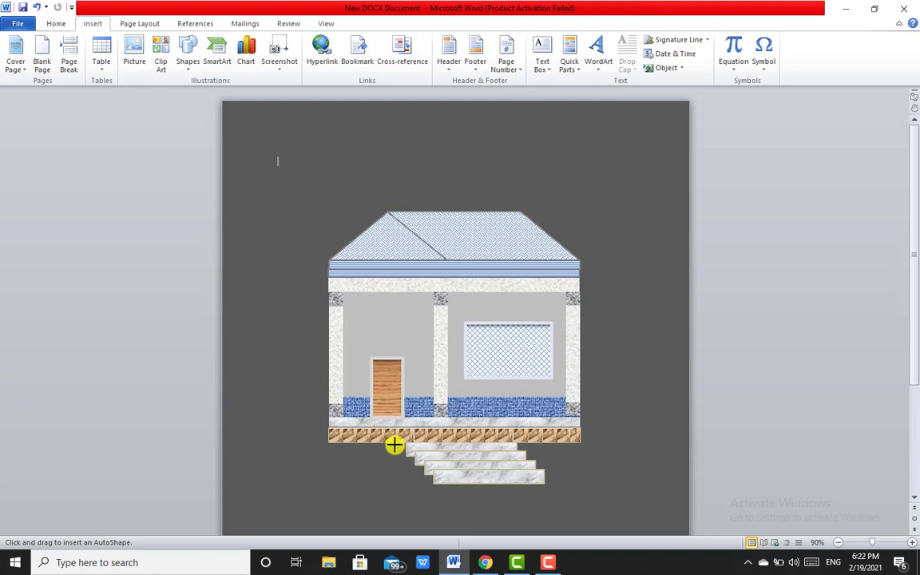
mouse_move(394, 439)
mouse_down()
mouse_move(453, 505)
mouse_move(449, 498)
mouse_up()
Edit the rectangle's points into a slanted 0.76 × 0.73-inch sliver along the stair edge.
click(137, 39)
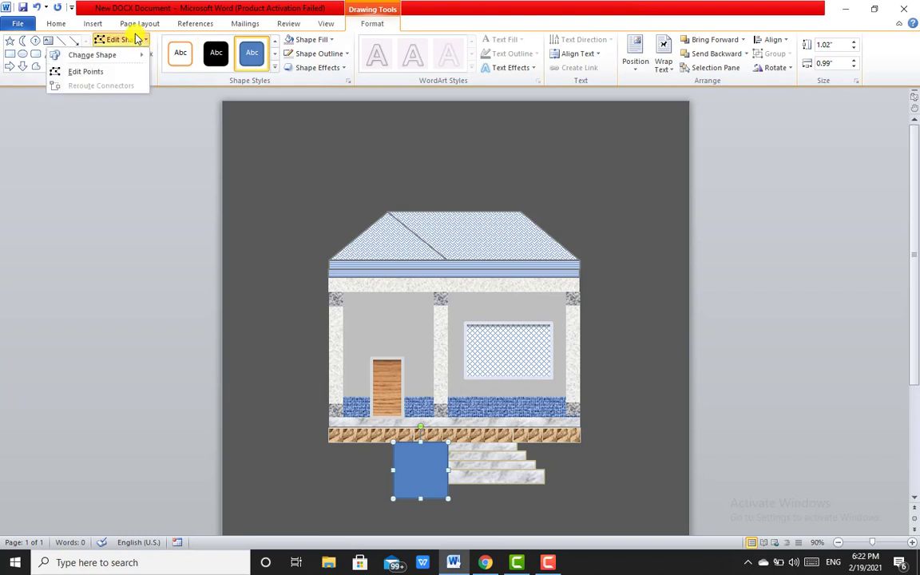
click(94, 70)
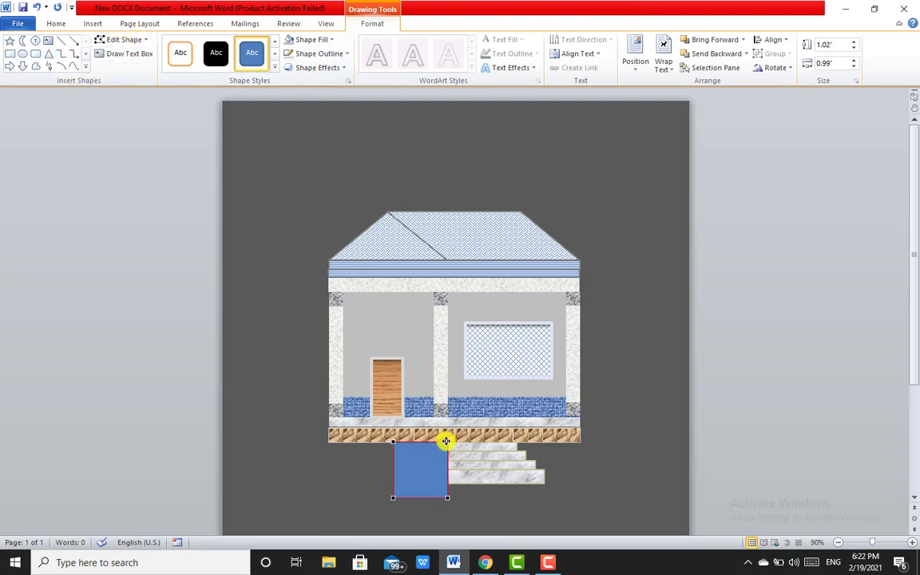
drag(446, 440, 401, 443)
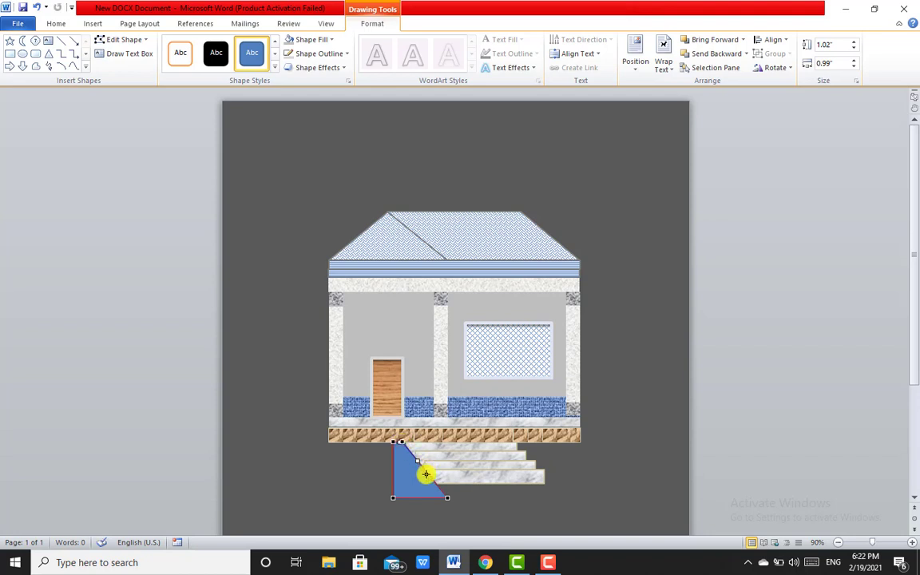
drag(446, 497, 435, 485)
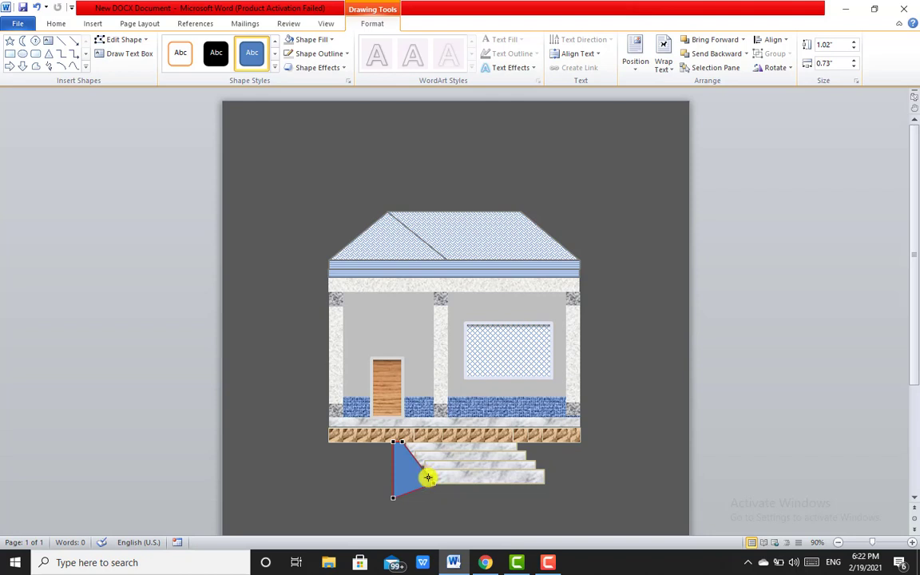
drag(431, 478, 433, 485)
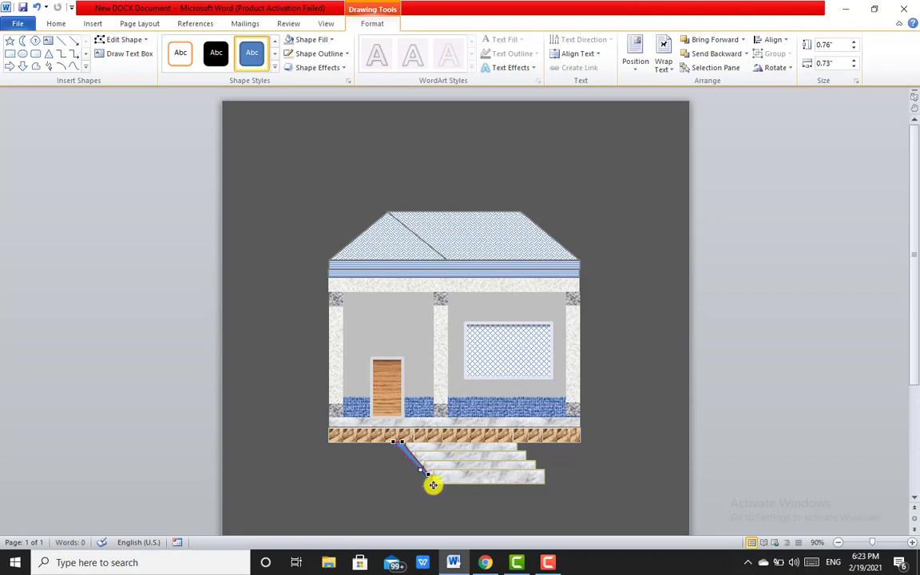
drag(429, 475, 432, 478)
drag(432, 478, 406, 441)
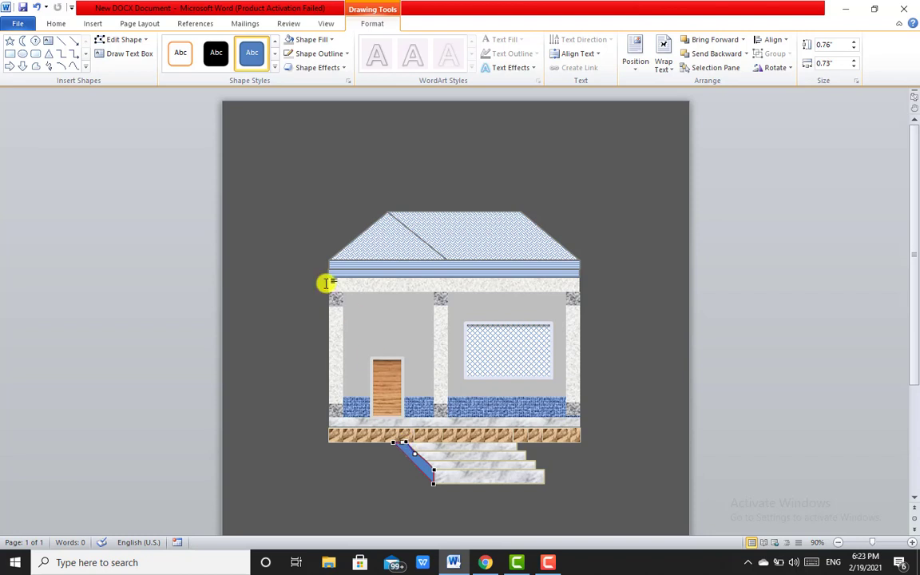
Fill the ramp with the White marble texture.
click(346, 54)
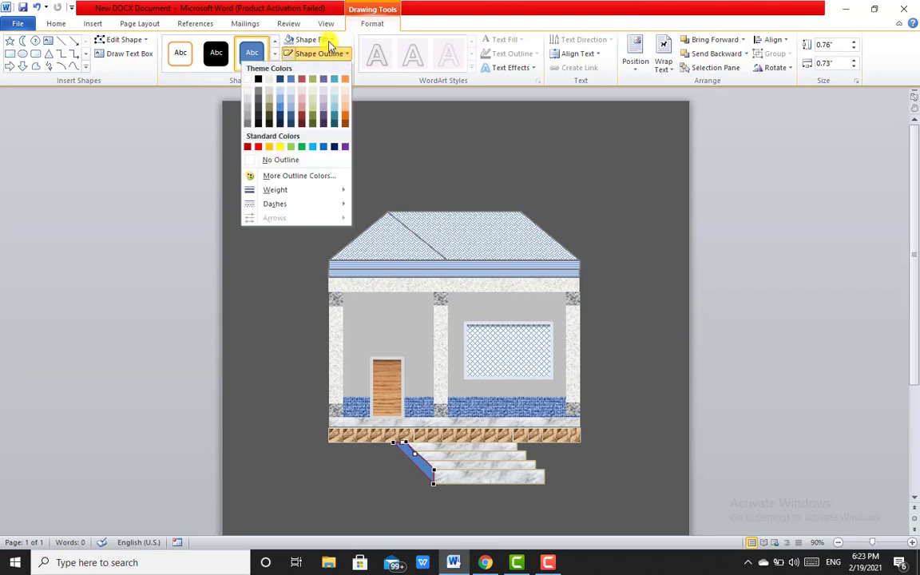
click(327, 40)
mouse_move(272, 192)
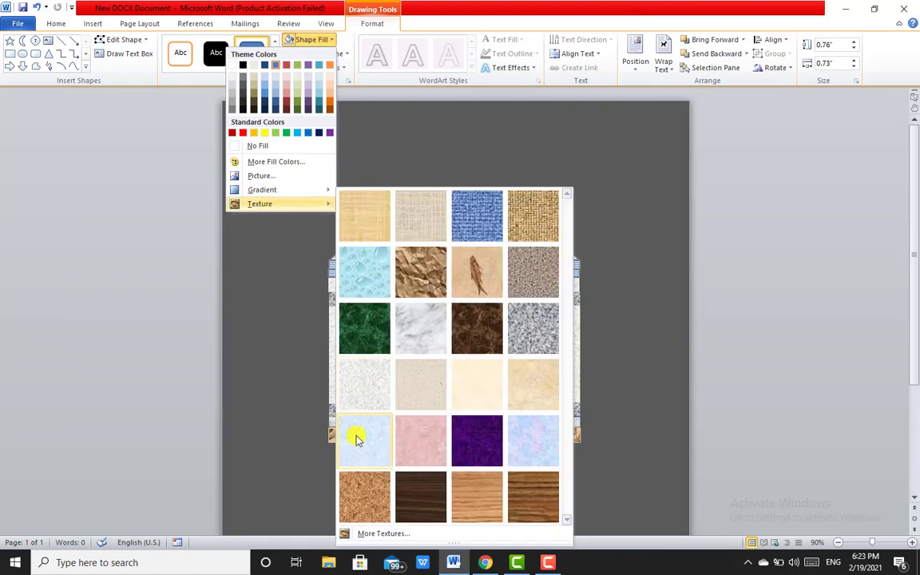
click(429, 341)
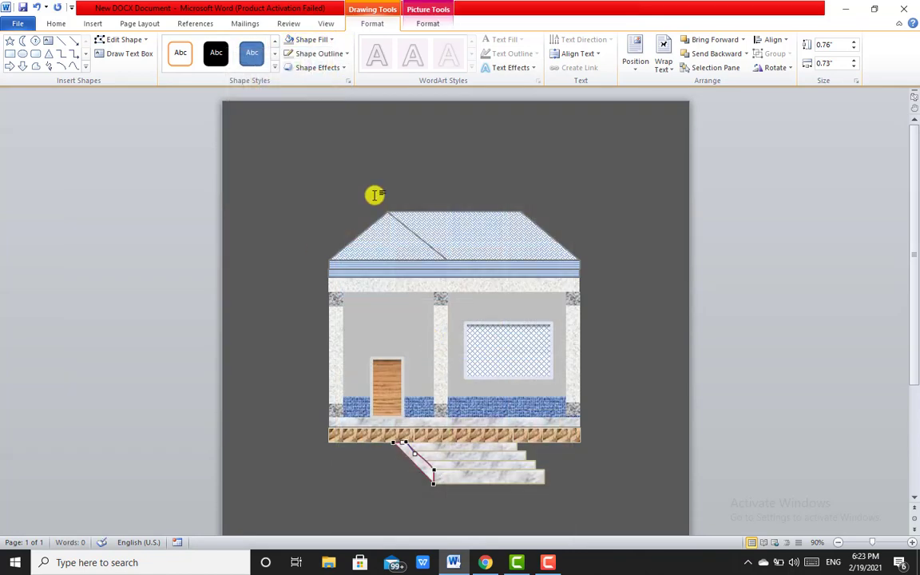
Remove the ramp's outline, then select everything with Ctrl+A.
click(334, 70)
click(320, 56)
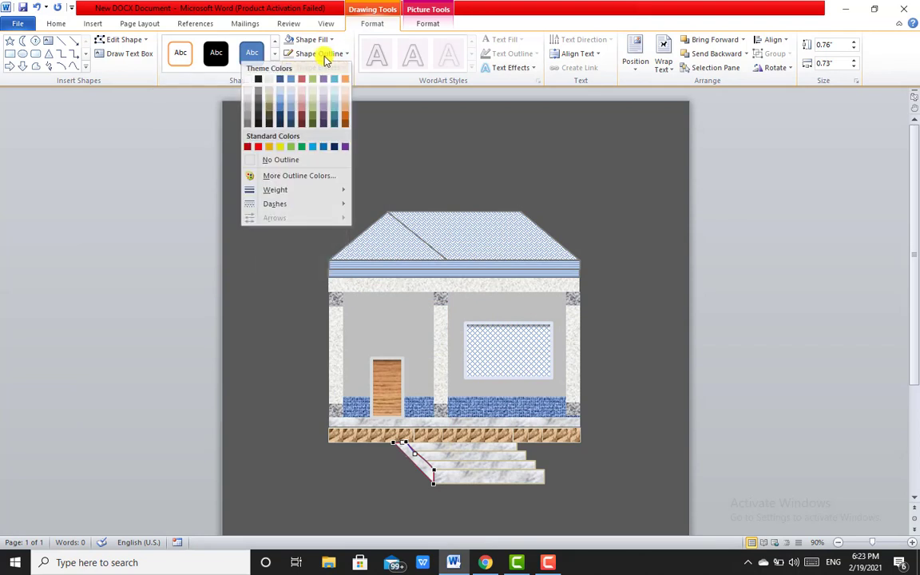
click(319, 56)
click(313, 55)
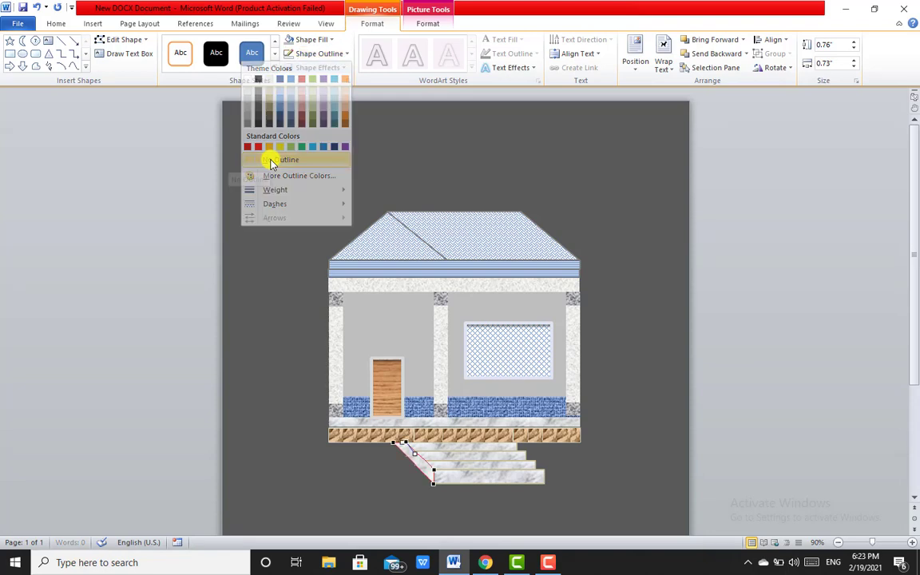
click(270, 161)
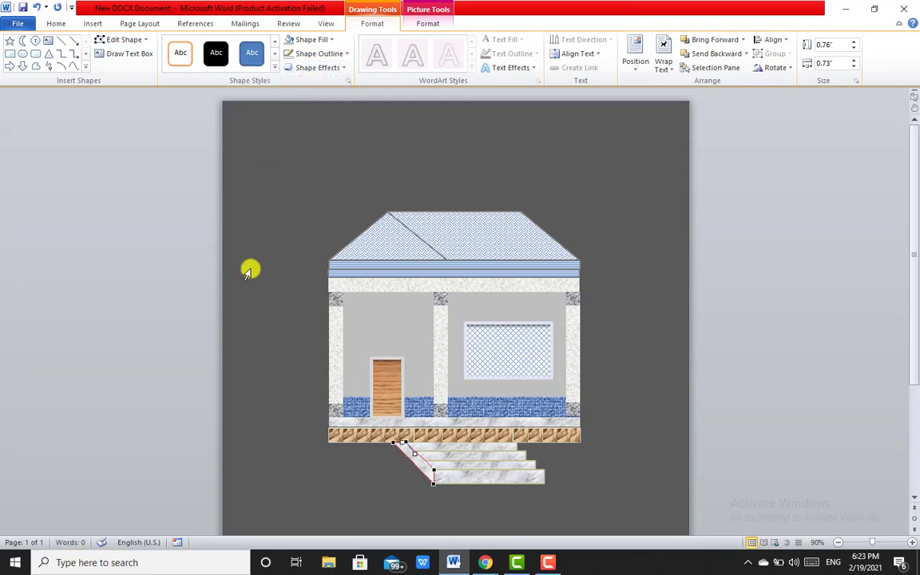
key(ctrl+a)
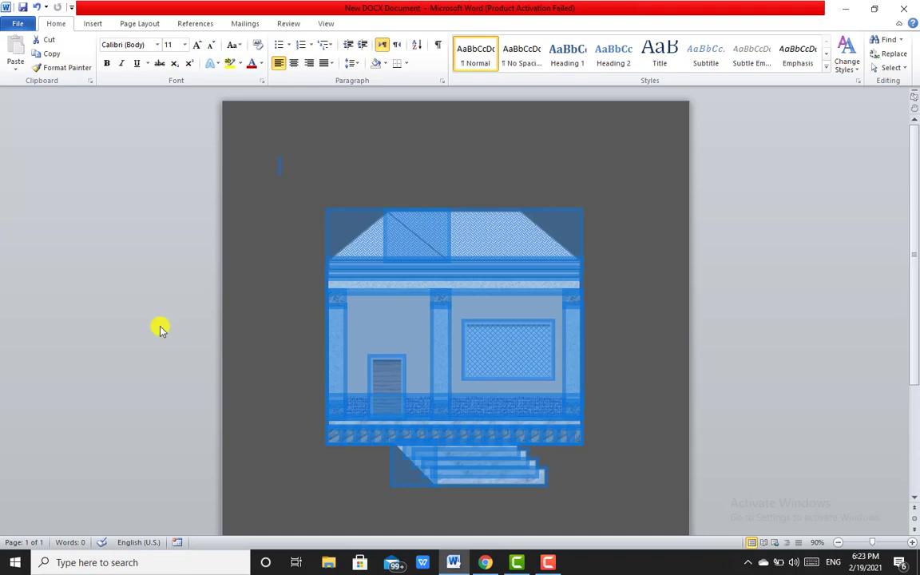
Duplicate the left marble ramp, move it to the steps' right end and flip it horizontally.
click(639, 251)
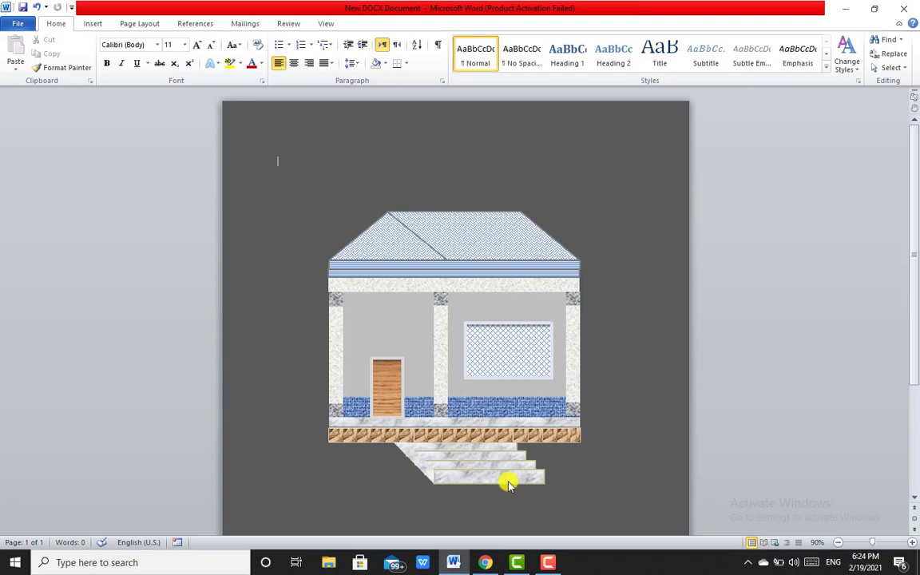
click(426, 468)
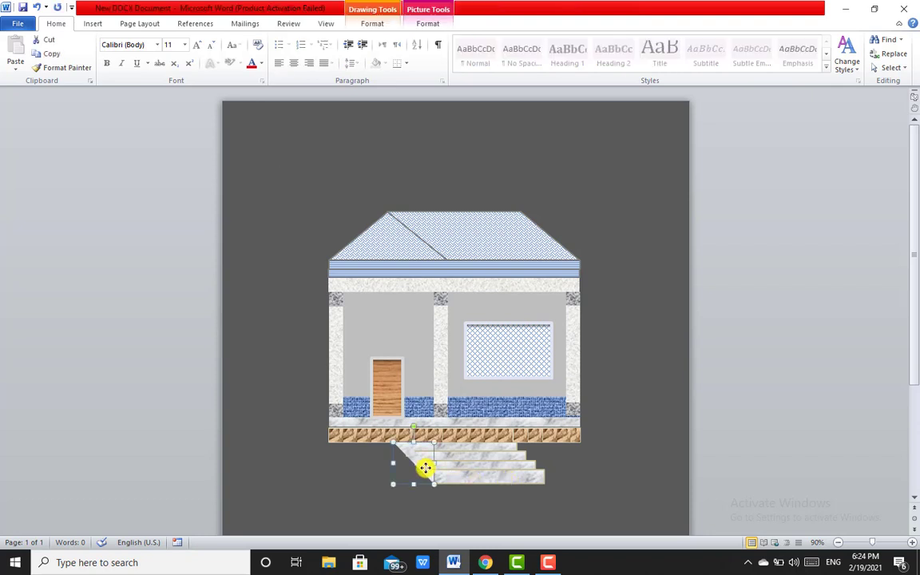
key(Right)
key(Down)
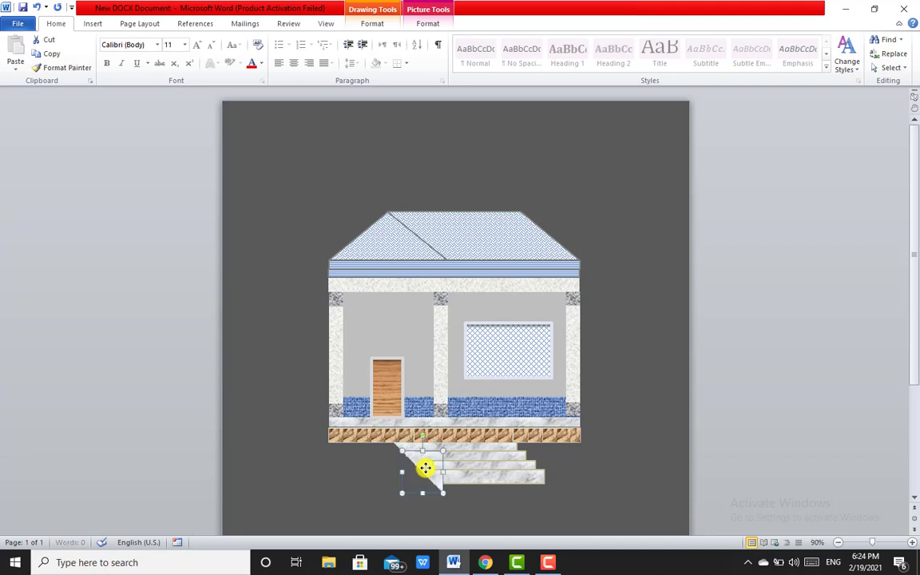
drag(414, 452, 534, 447)
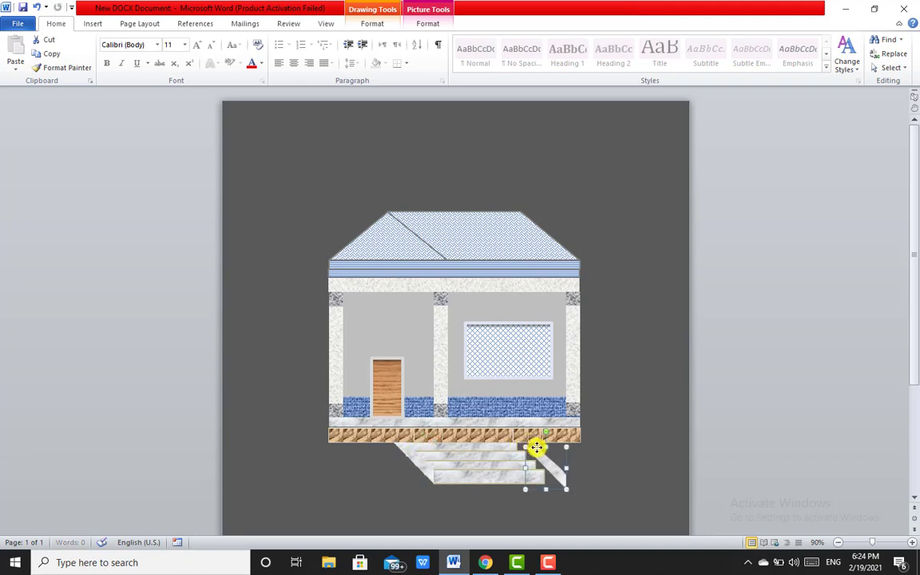
drag(533, 447, 537, 449)
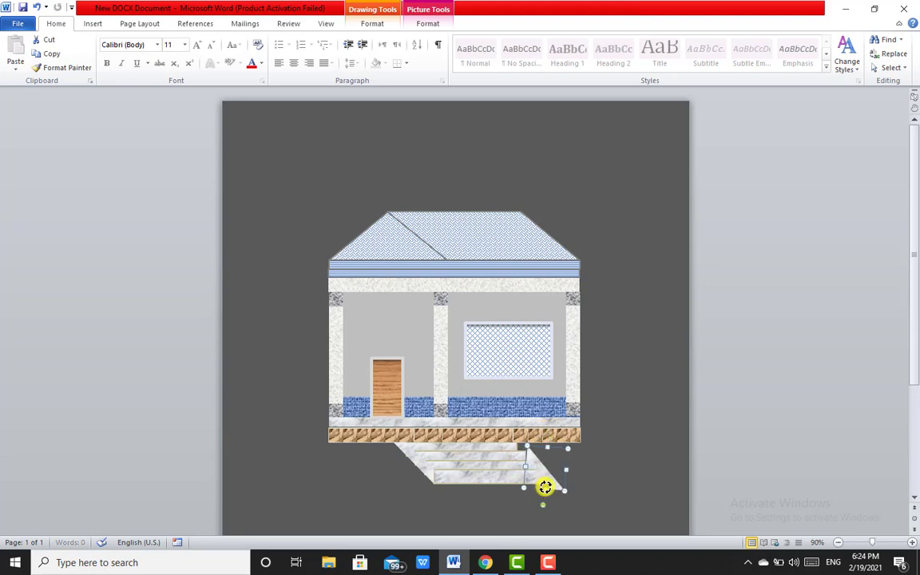
drag(545, 486, 540, 452)
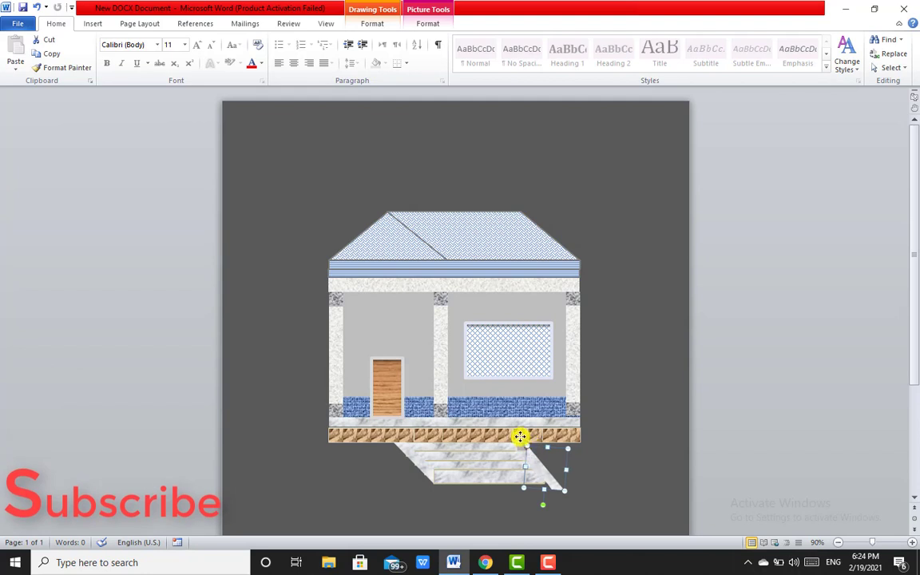
key(Up)
key(Left)
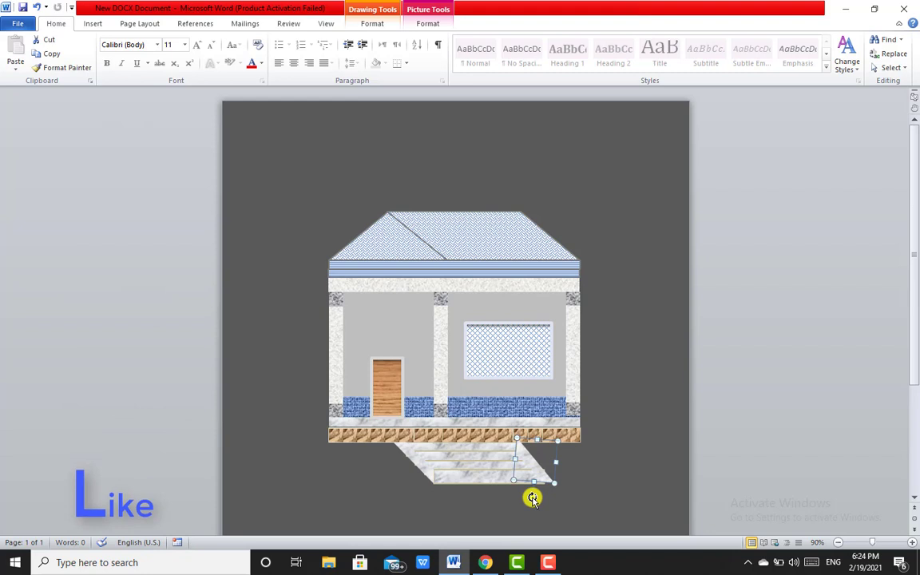
Resize the right-hand ramp so it fits the height of the steps.
click(582, 476)
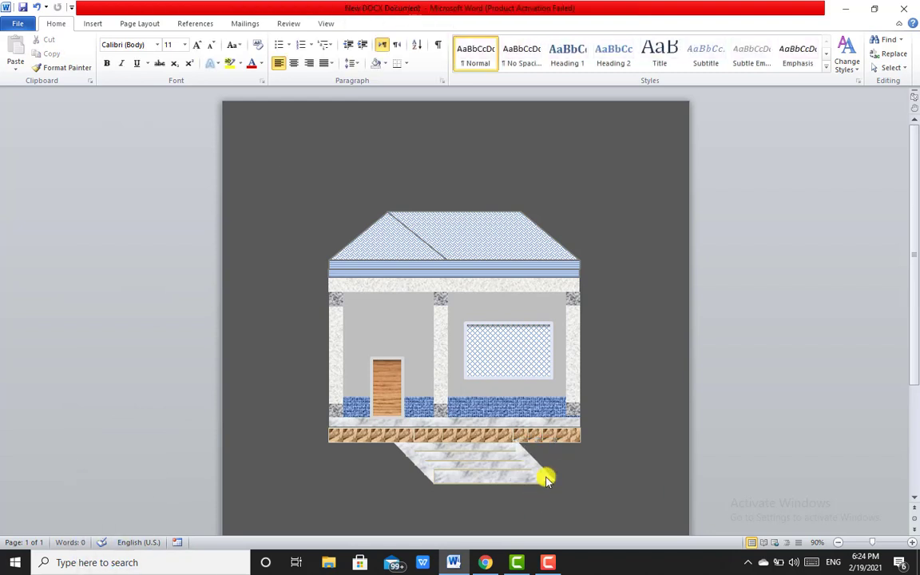
click(550, 479)
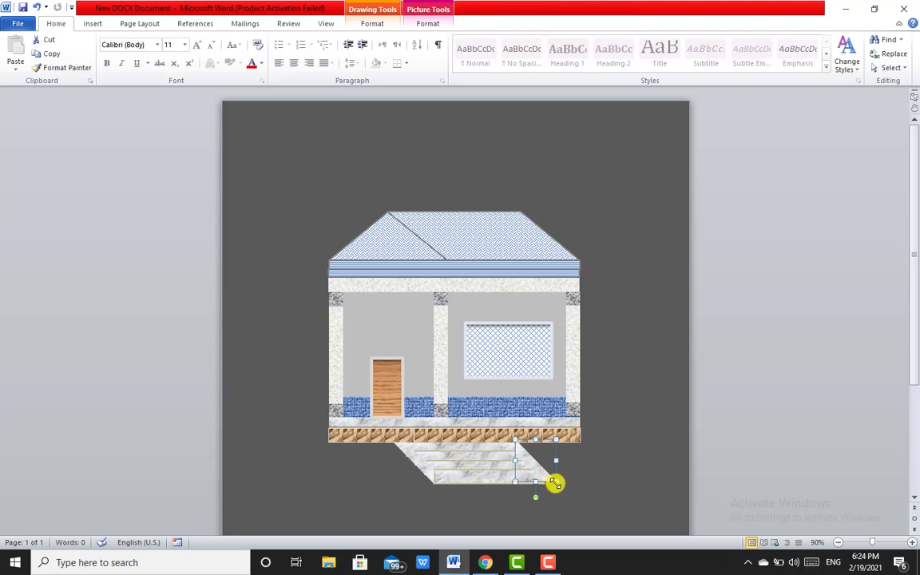
drag(553, 481, 551, 487)
click(581, 491)
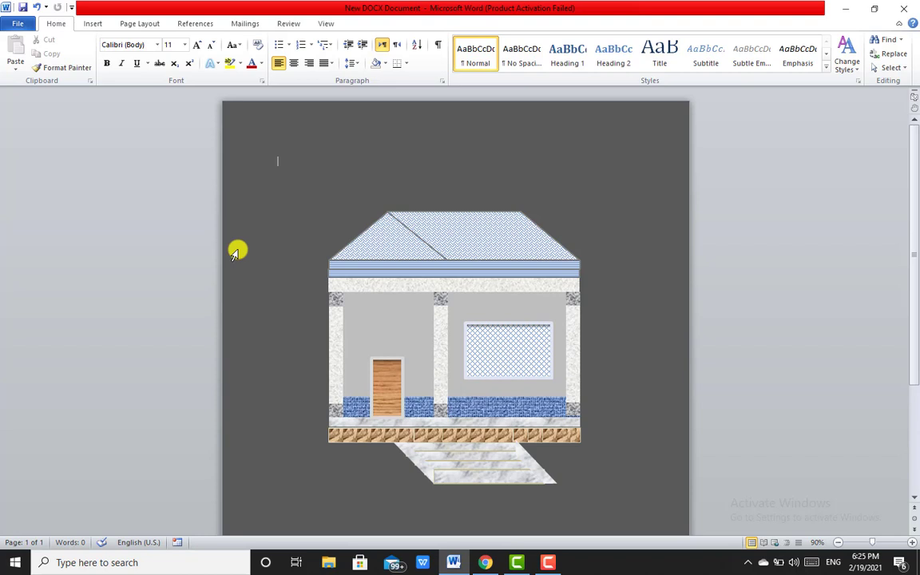
Use Edit Points to move the right ramp's lower corner to the bottom step's end.
click(537, 466)
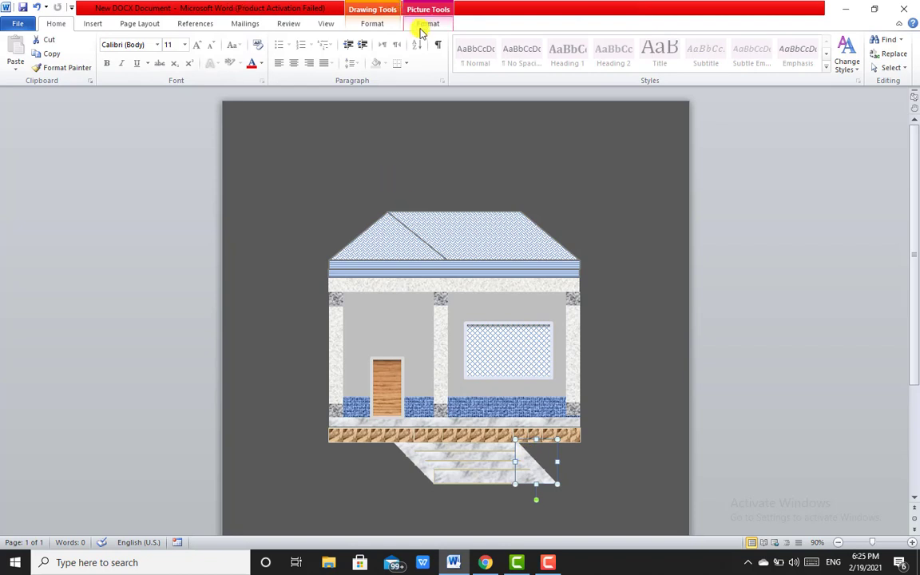
click(421, 28)
click(369, 24)
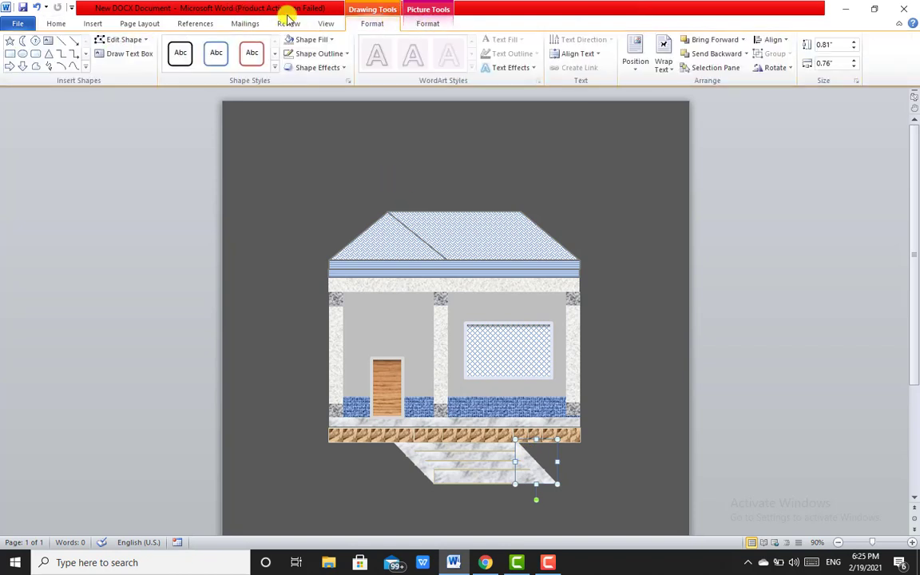
click(102, 39)
click(97, 70)
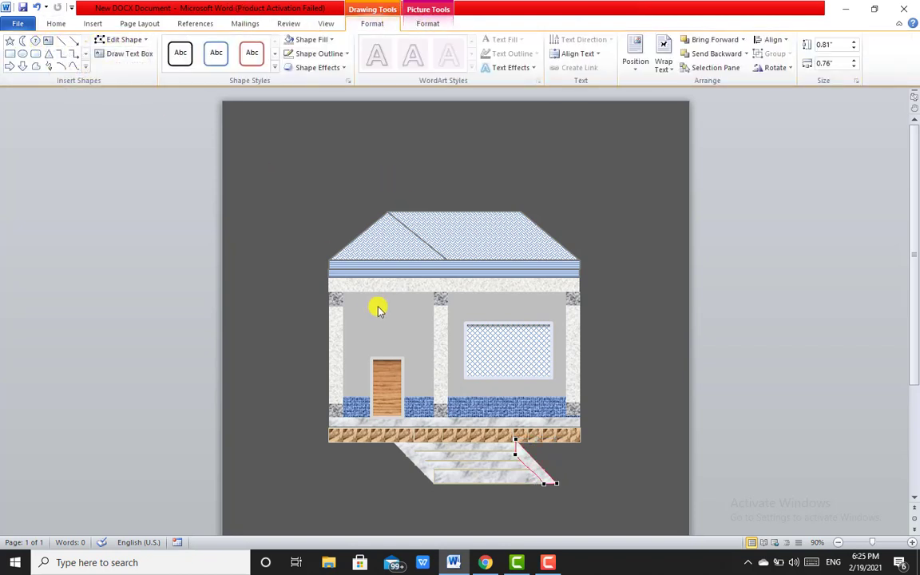
click(555, 484)
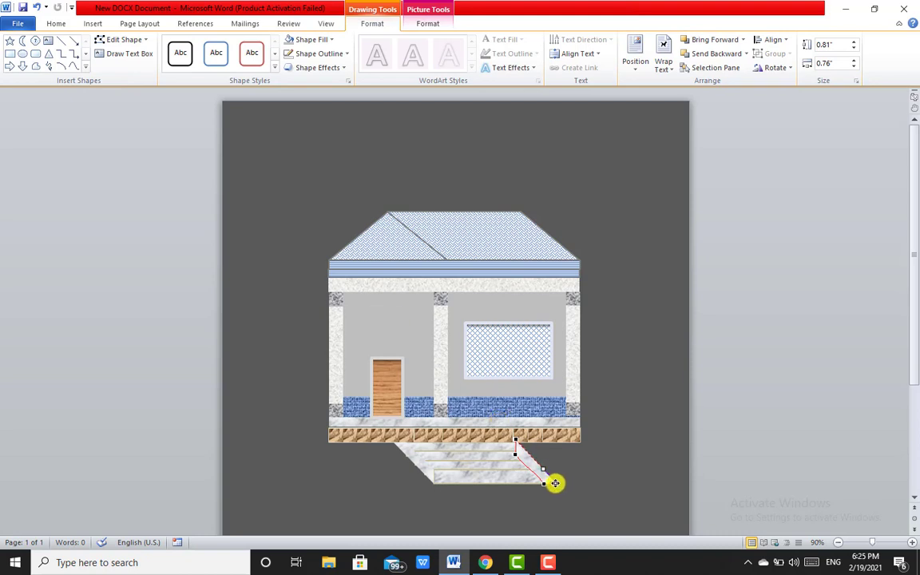
drag(554, 484, 553, 480)
click(546, 474)
click(584, 477)
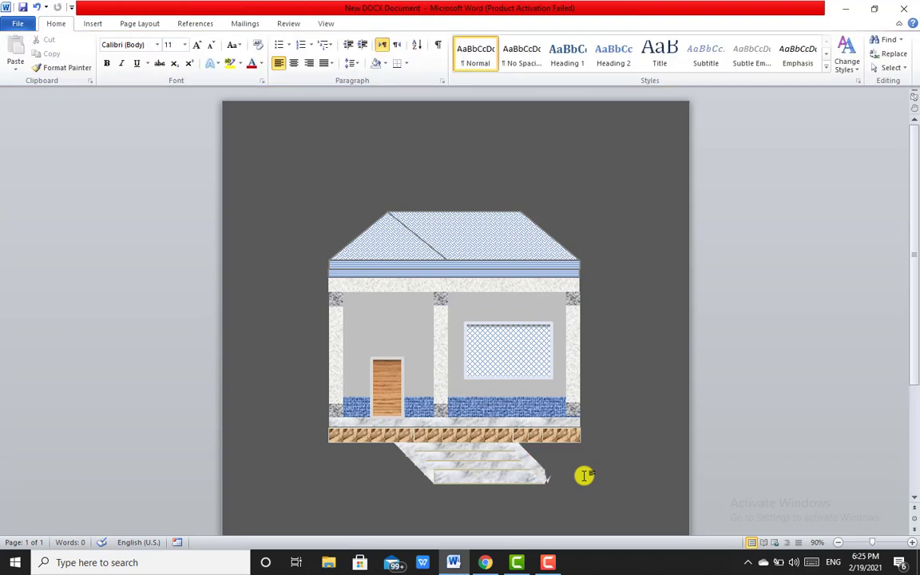
key(ctrl+z)
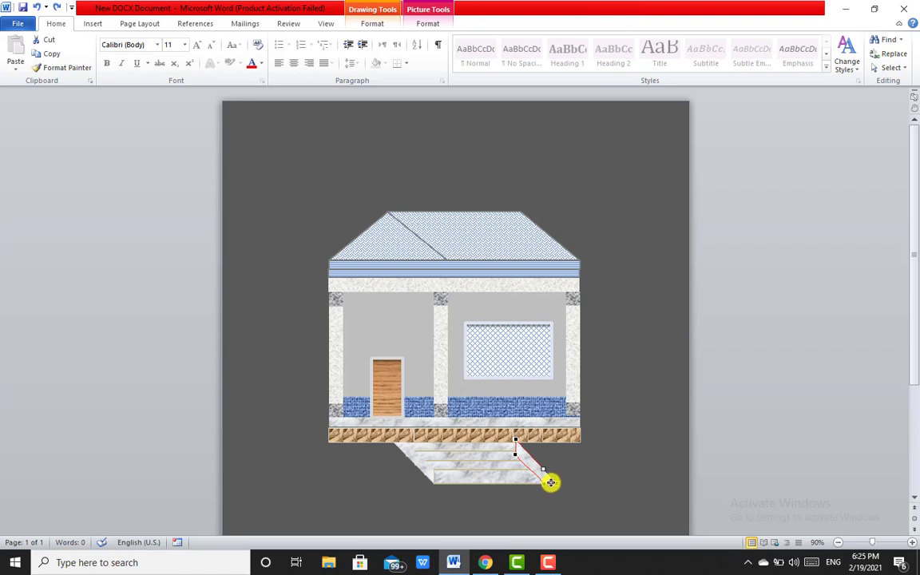
drag(551, 483, 543, 469)
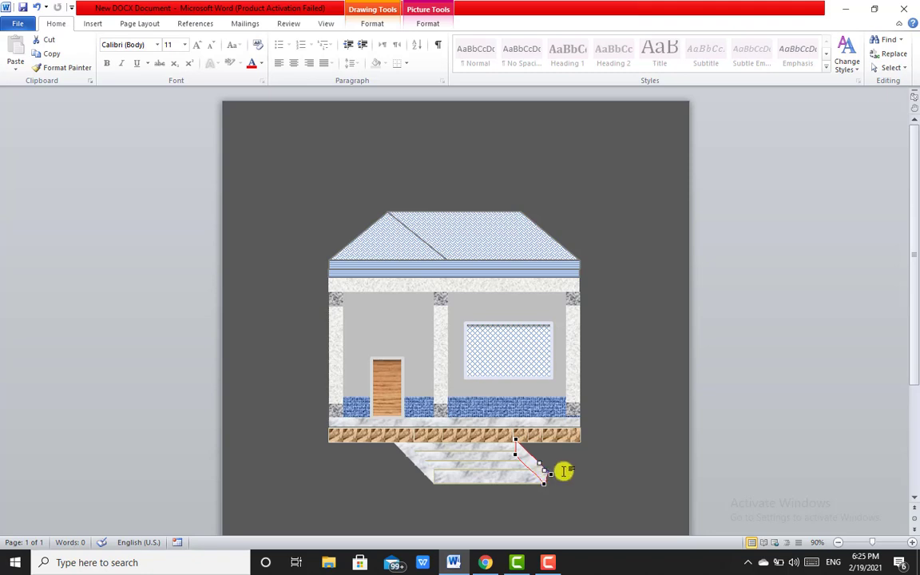
click(565, 473)
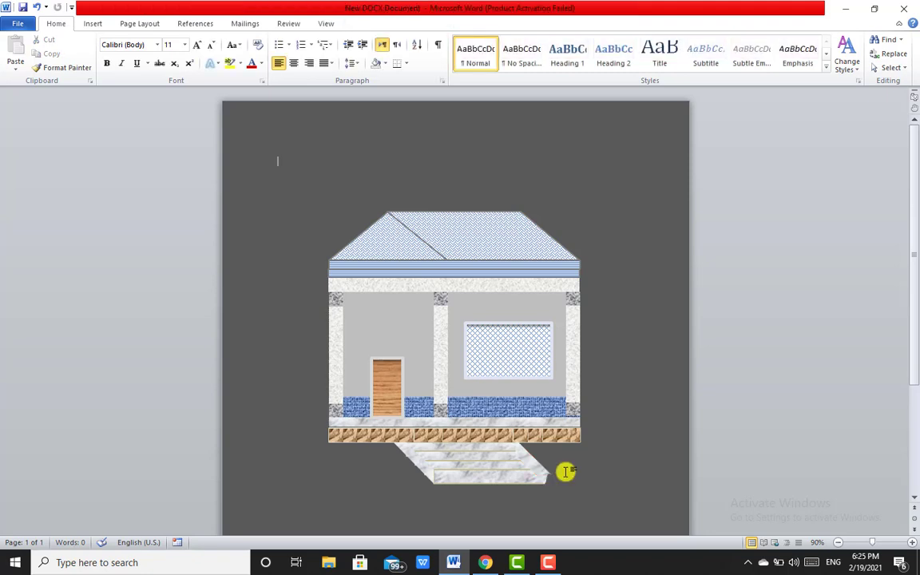
Adjust the right ramp's width so its edge sits flush against the step.
click(541, 469)
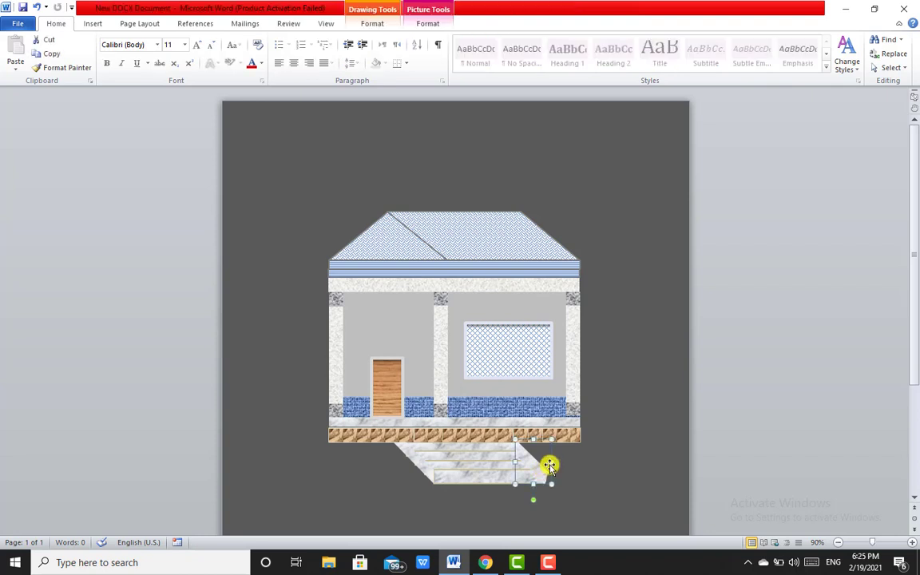
drag(550, 462, 544, 461)
drag(545, 461, 548, 461)
click(568, 476)
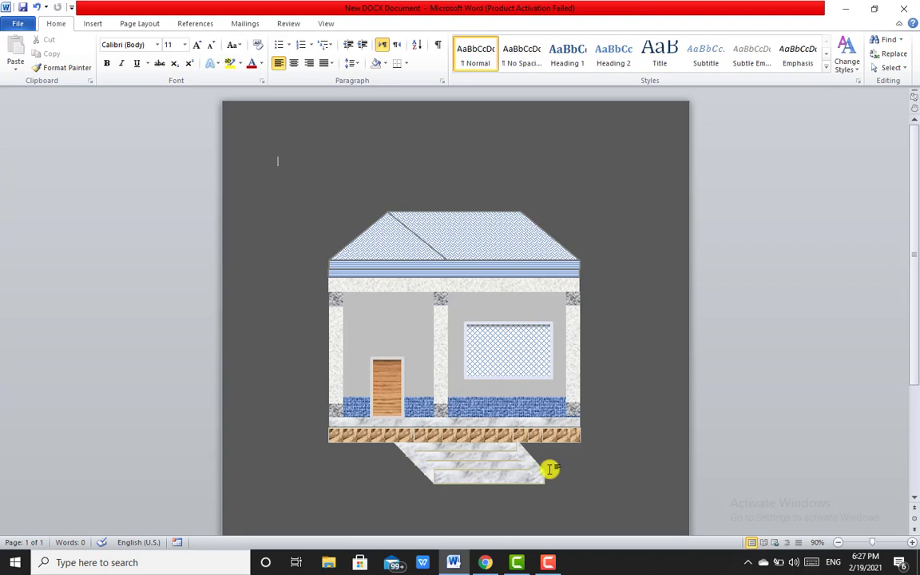
Select the six step strips and the three brown floor pieces of the house.
click(539, 470)
shift+click(510, 475)
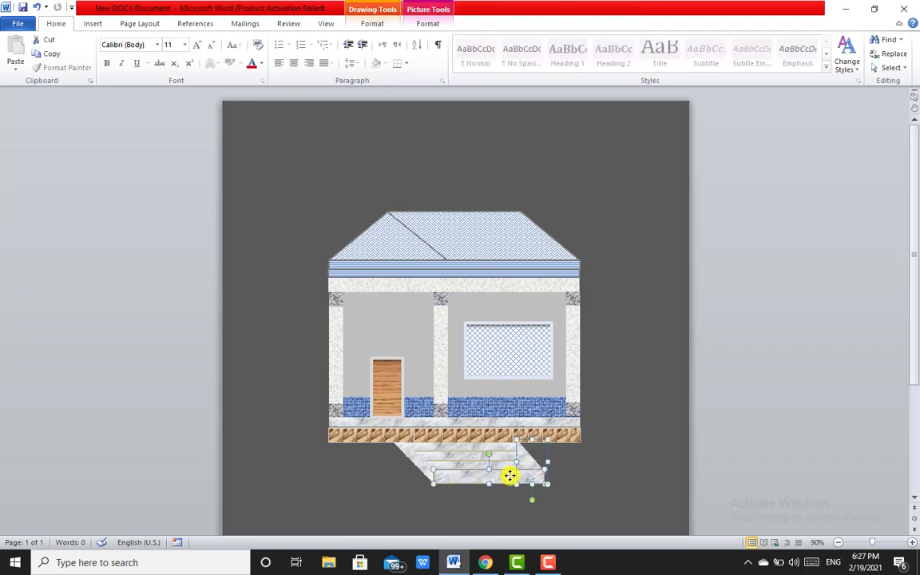
shift+click(464, 464)
shift+click(449, 453)
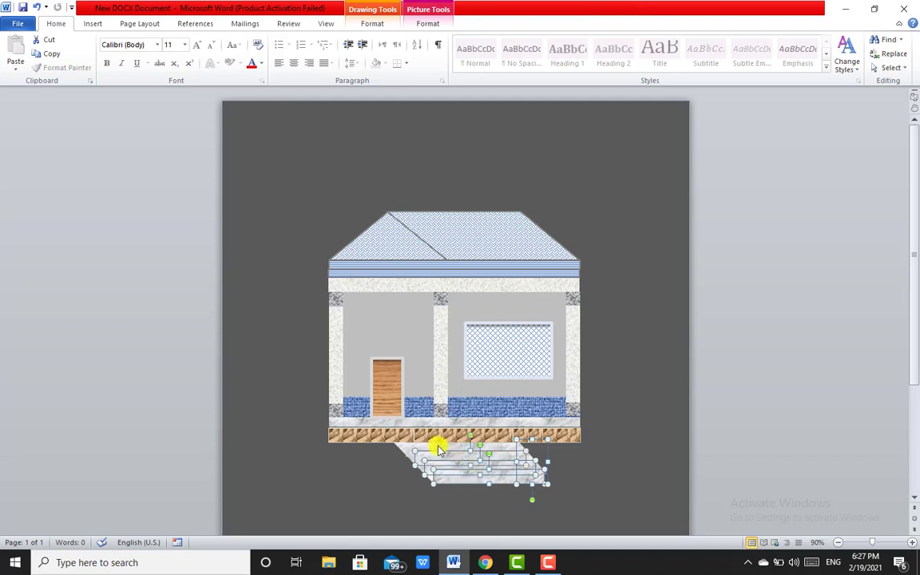
shift+click(438, 445)
shift+click(400, 448)
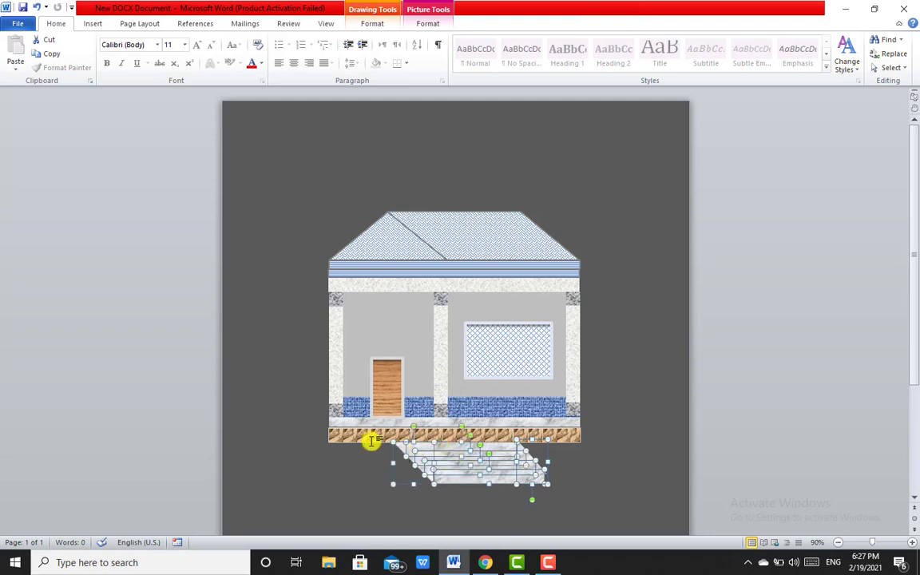
shift+click(338, 437)
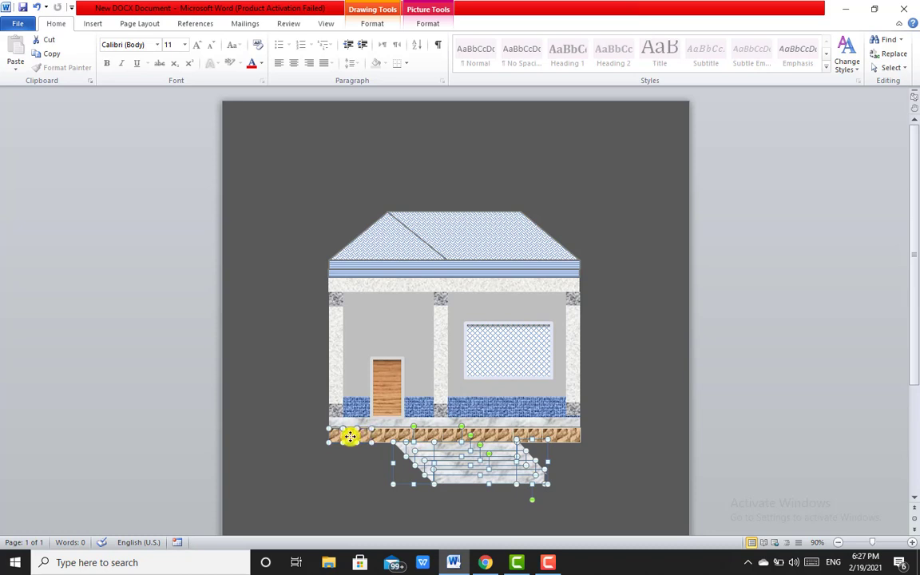
shift+click(369, 439)
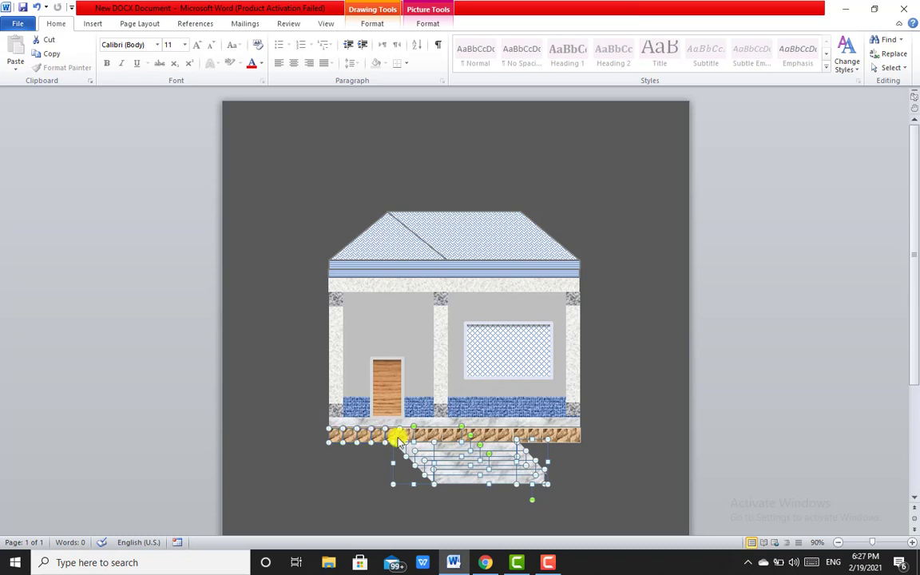
shift+click(405, 438)
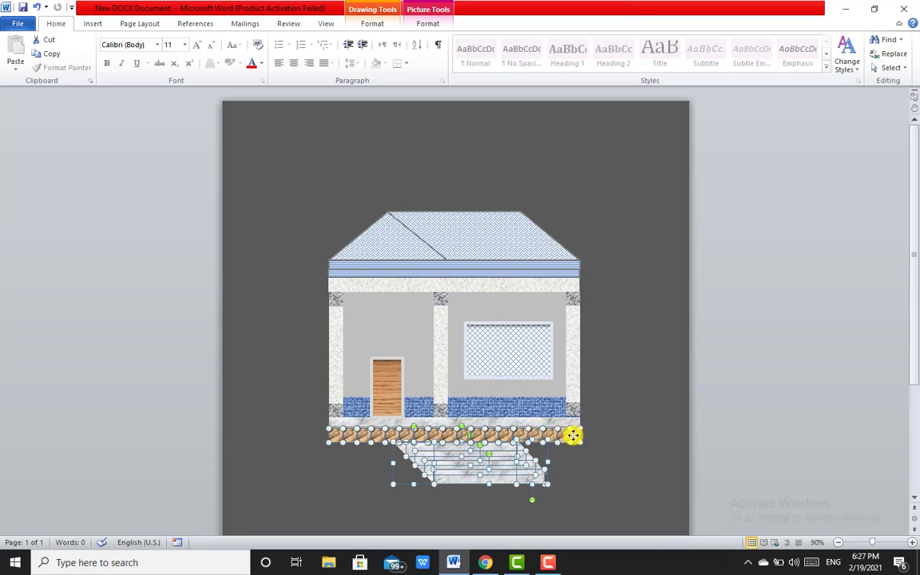
Add the wall strips, door, window, pillars with caps, roof beam, band and roof to the selection.
click(543, 424)
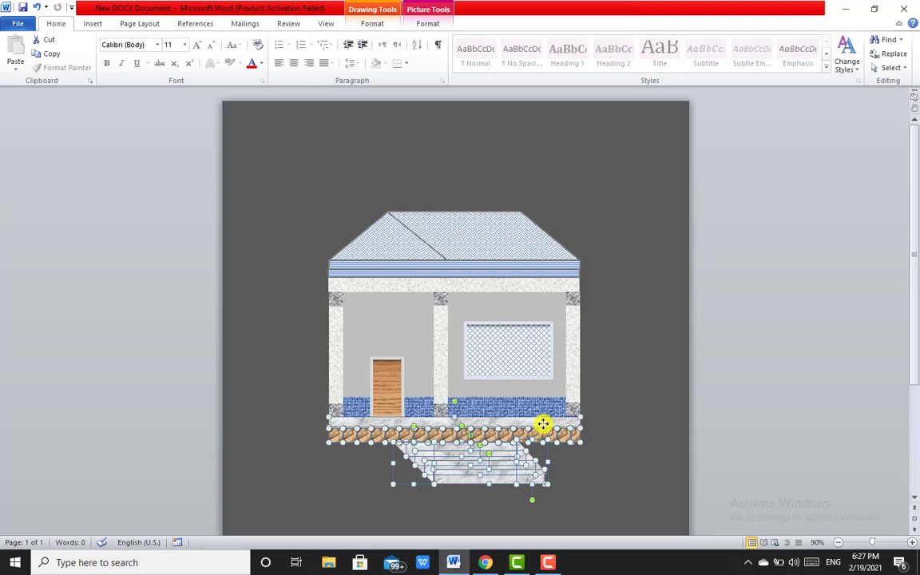
shift+click(568, 410)
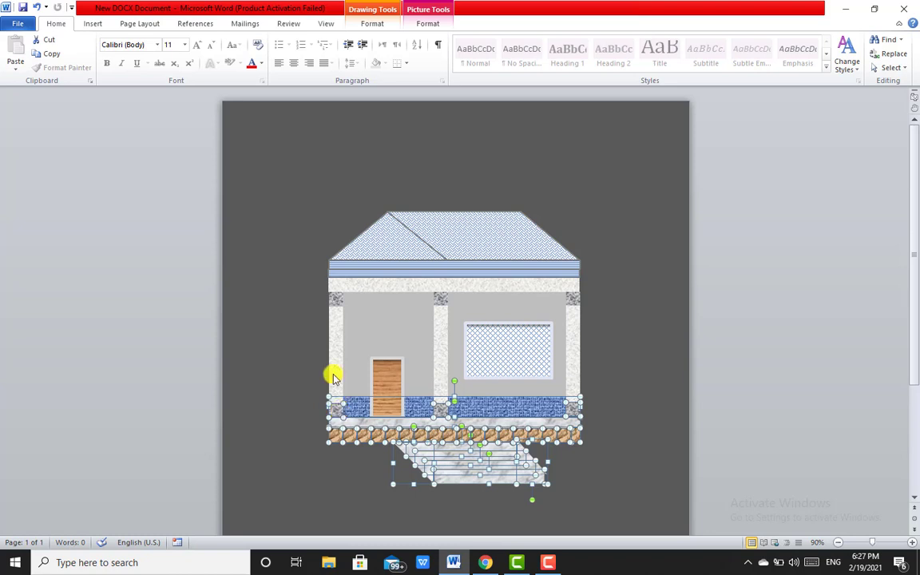
shift+click(382, 376)
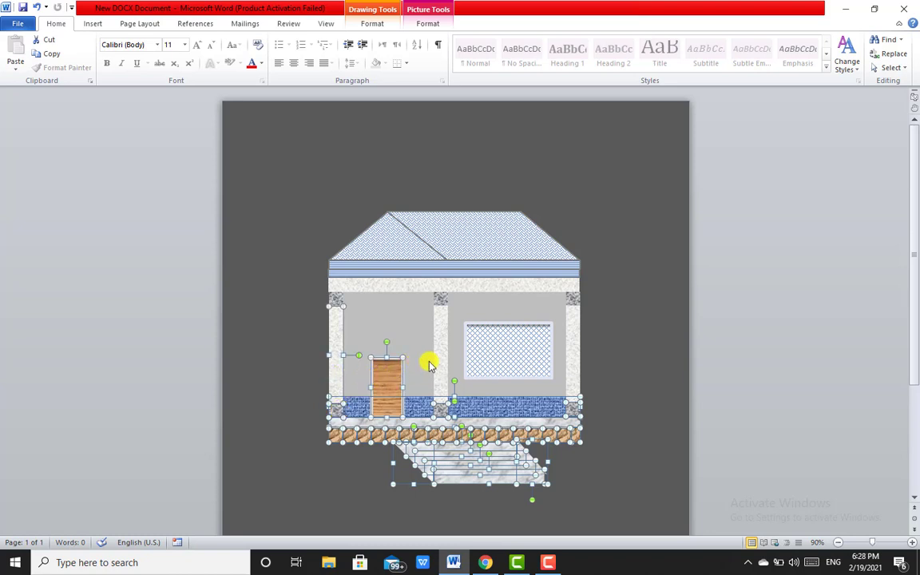
shift+click(441, 363)
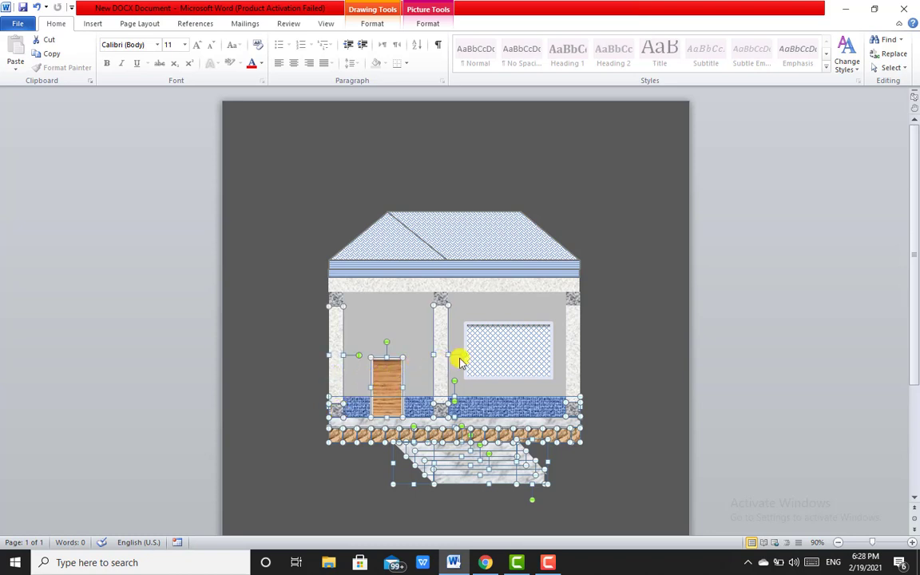
shift+click(489, 355)
shift+click(573, 362)
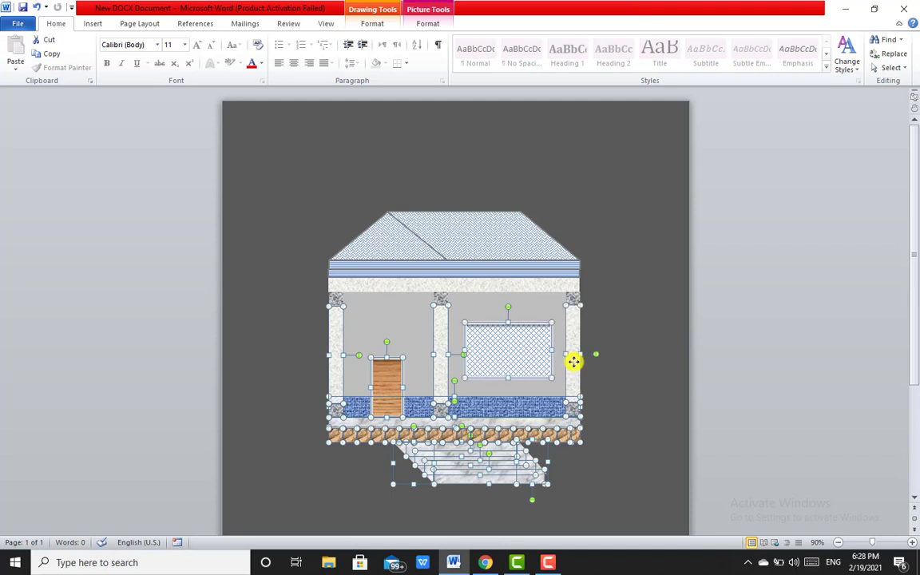
shift+click(572, 303)
shift+click(445, 301)
shift+click(336, 301)
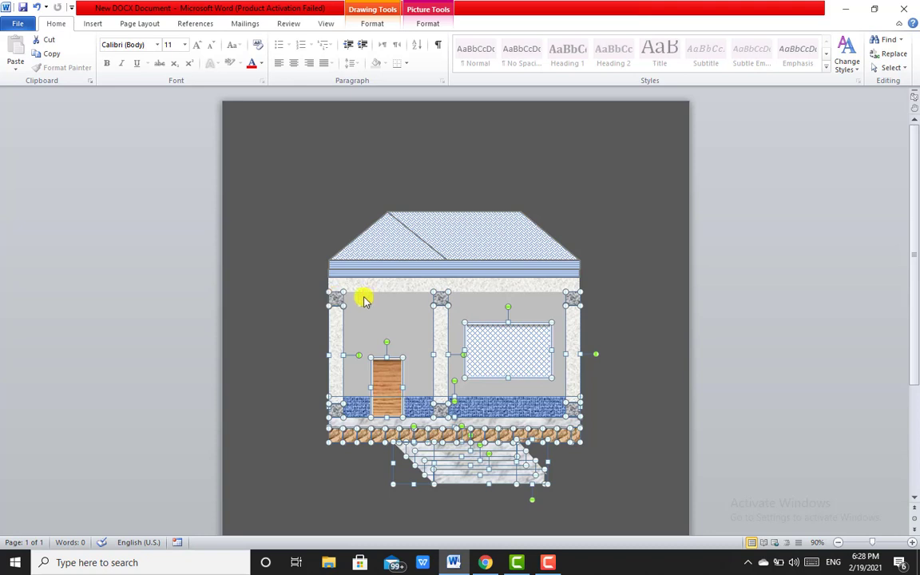
shift+click(360, 280)
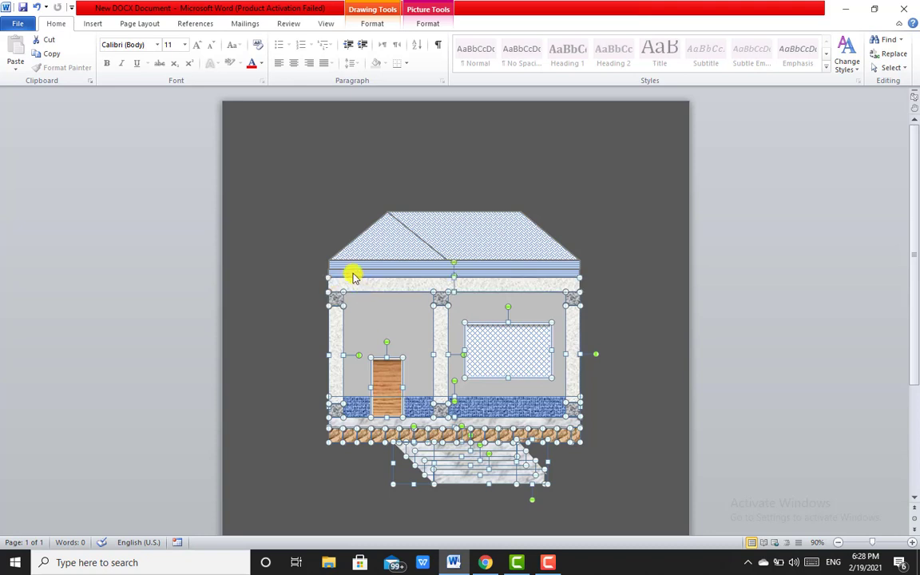
shift+click(353, 273)
shift+click(345, 254)
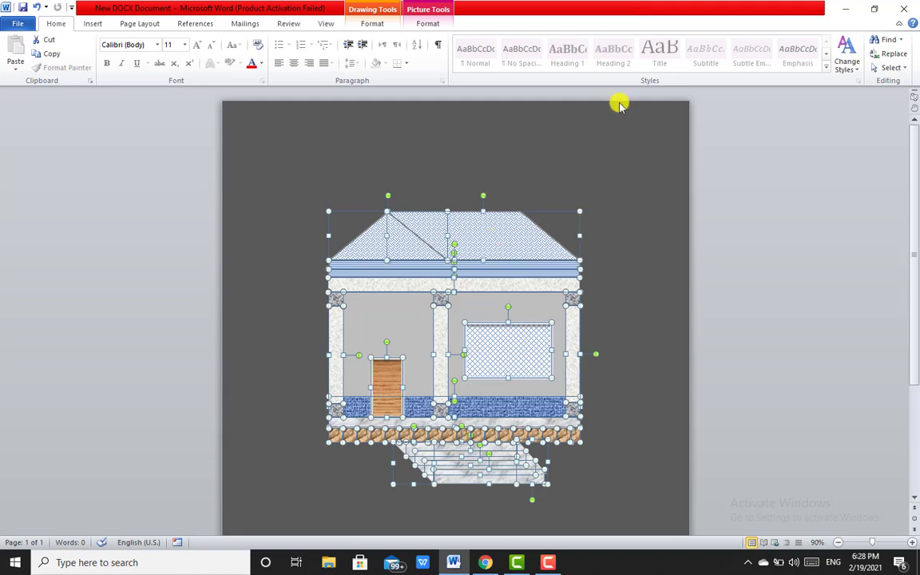
Group all selected house parts into one 4.96" by 4.58" object.
click(382, 27)
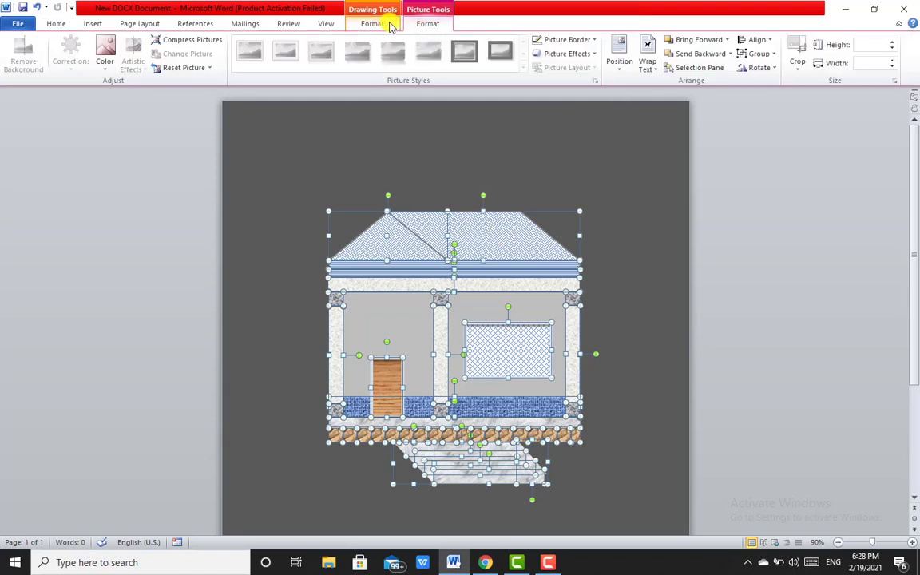
click(763, 57)
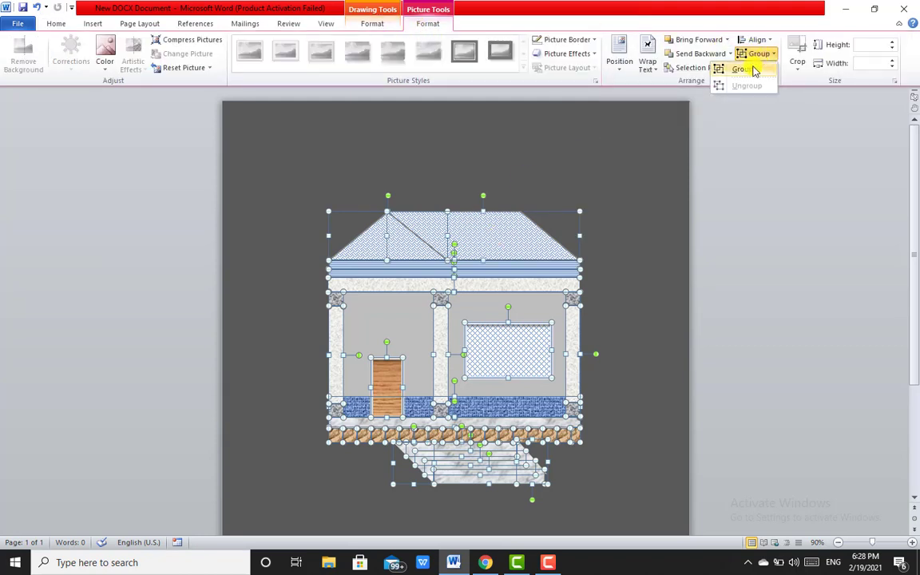
click(755, 70)
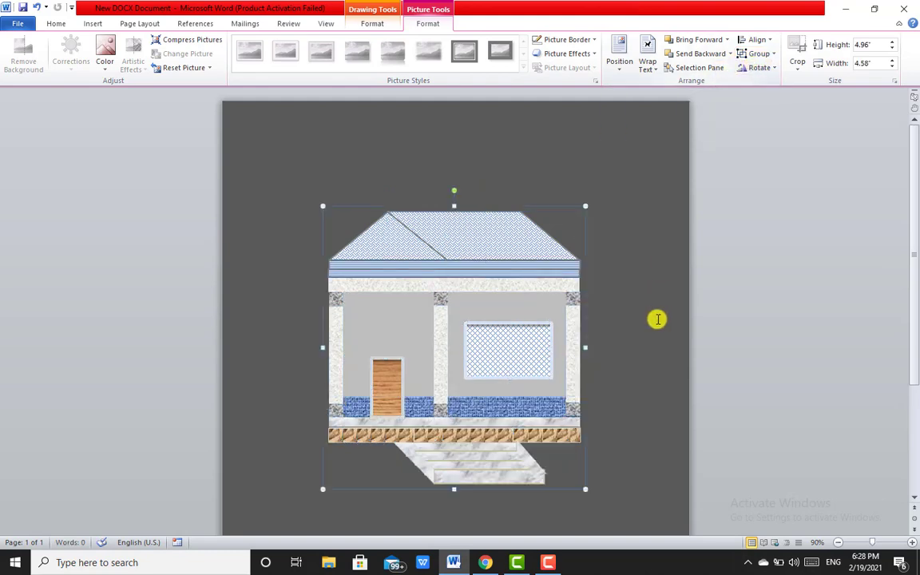
Squash the house, move it higher, and delete the beige bar beneath it.
drag(454, 490, 434, 412)
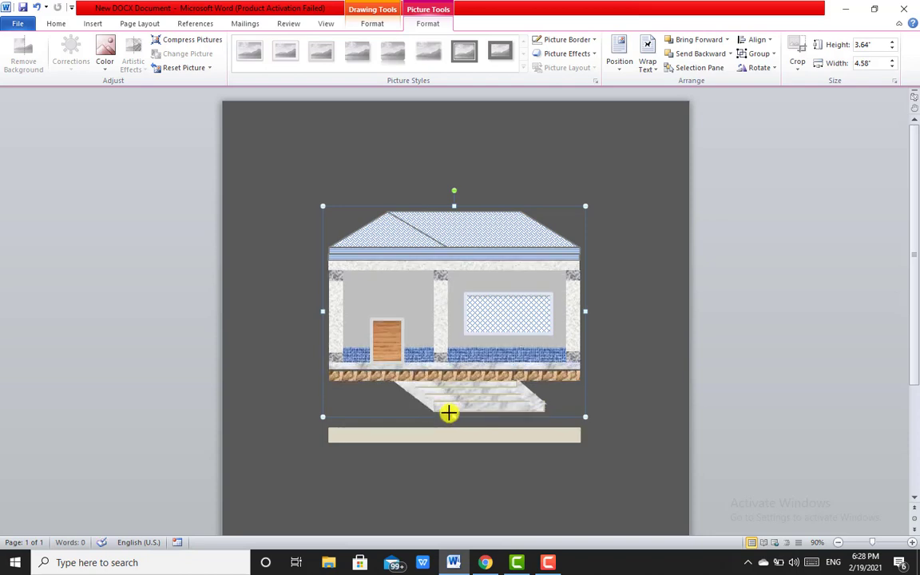
drag(450, 413, 440, 401)
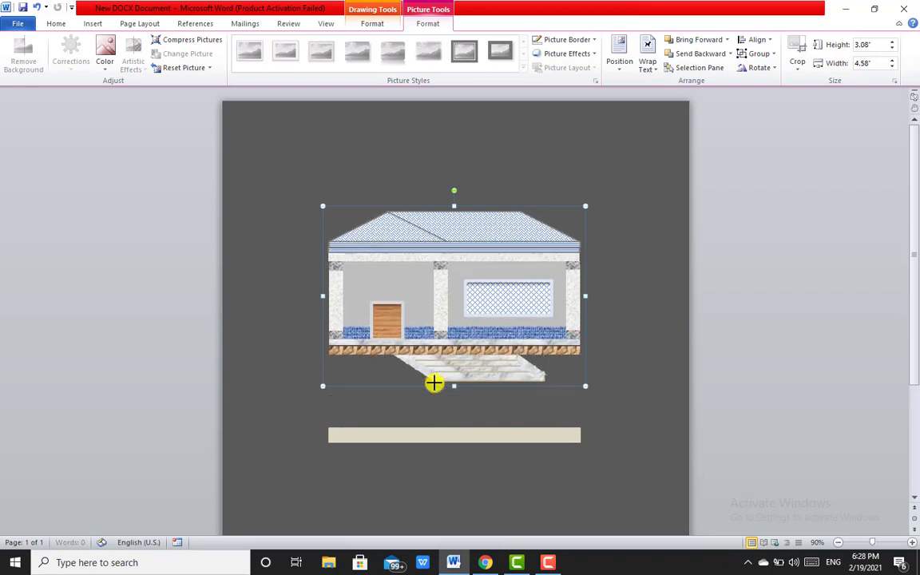
click(454, 434)
key(Delete)
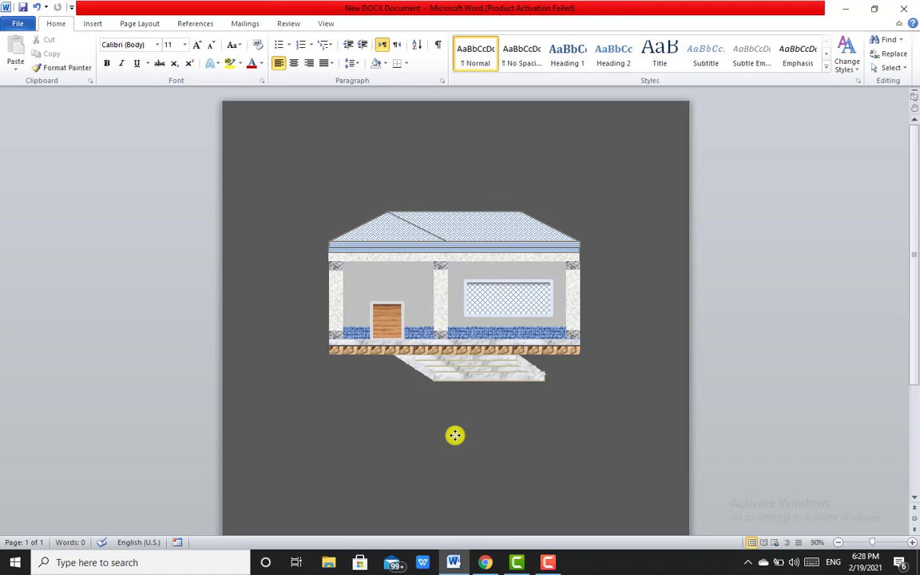
Stretch the house to both page edges and make it taller.
click(376, 327)
drag(353, 278, 223, 293)
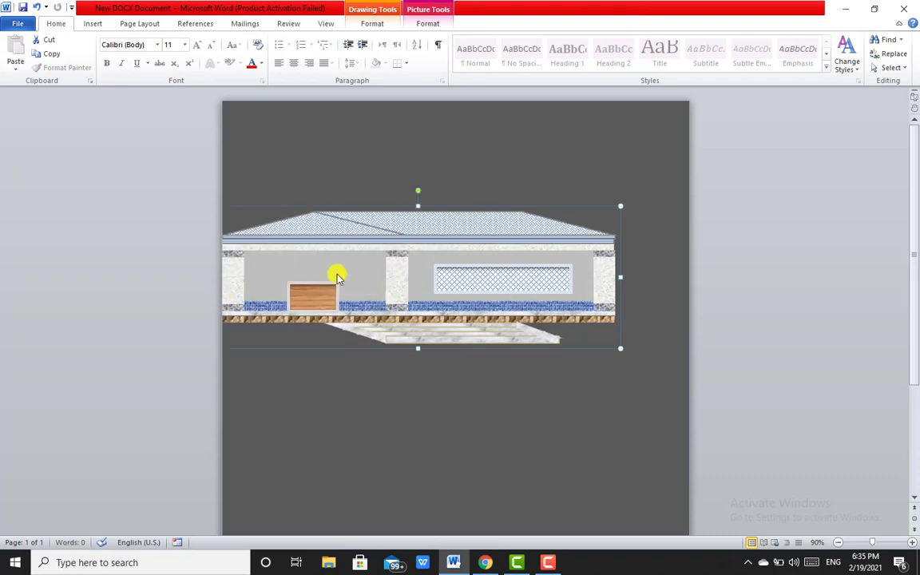
drag(620, 276, 692, 293)
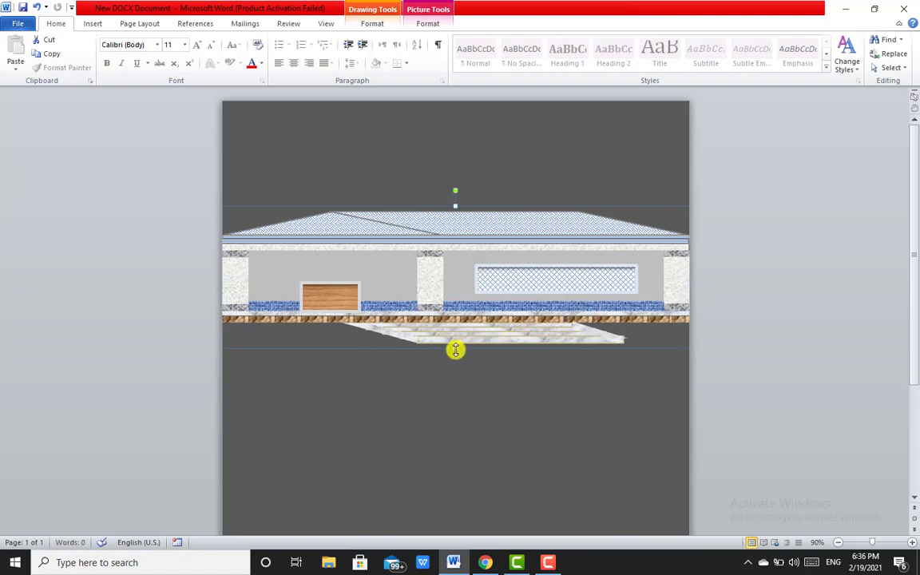
drag(456, 349, 460, 407)
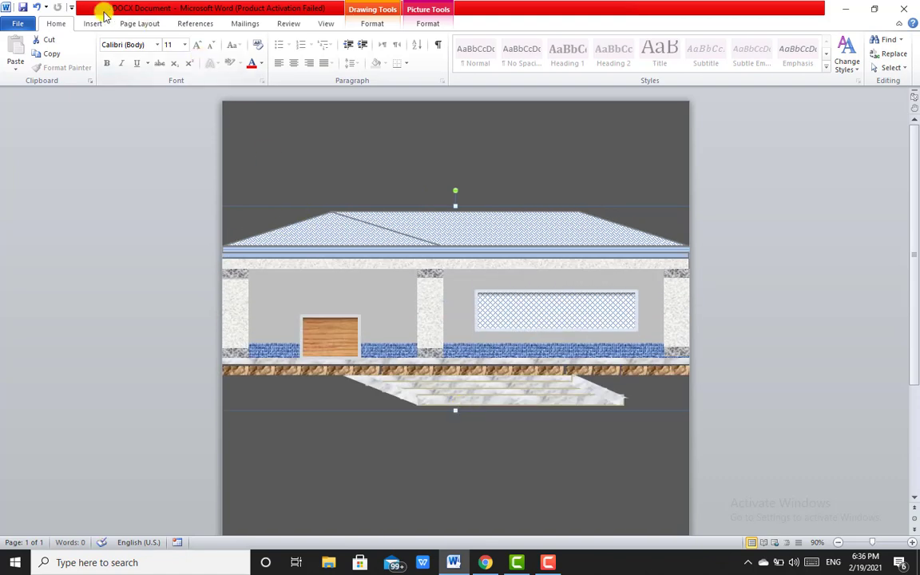
Draw a blue rectangle under the left half of the house floor.
click(90, 23)
click(188, 66)
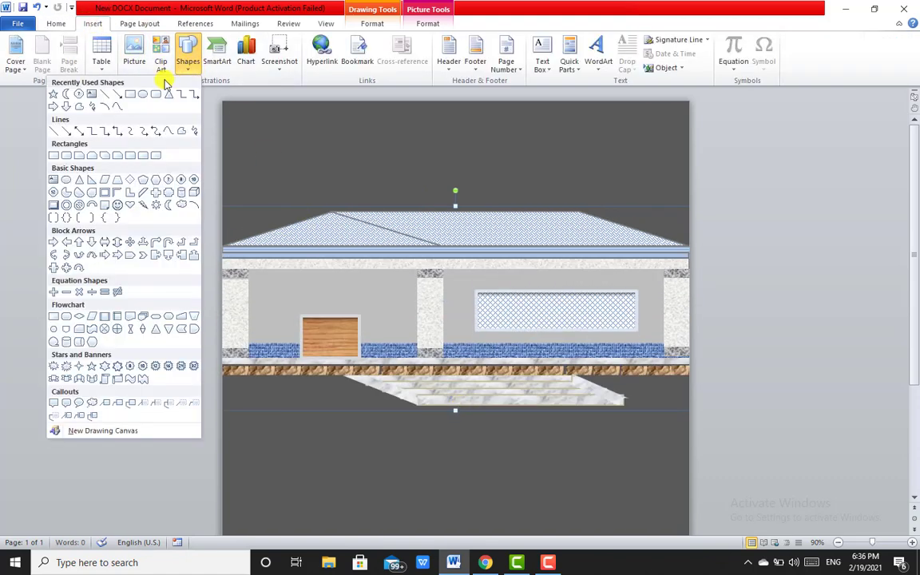
click(119, 88)
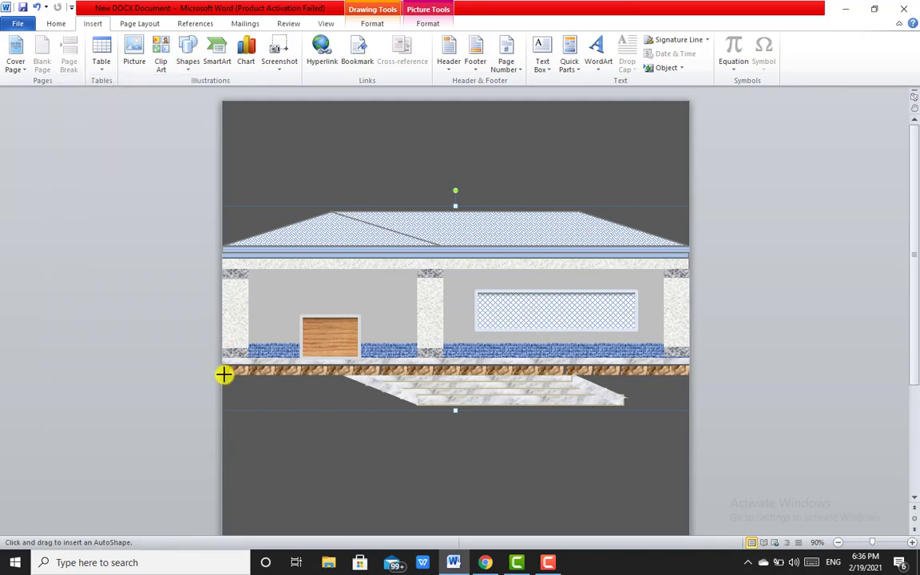
mouse_move(224, 375)
mouse_down()
mouse_move(417, 424)
mouse_move(689, 408)
mouse_up()
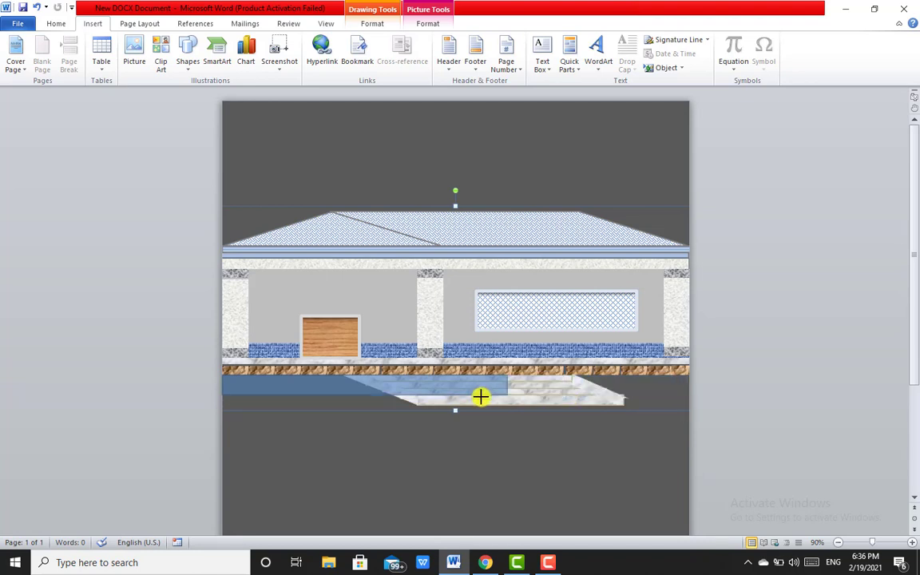
drag(689, 408, 422, 404)
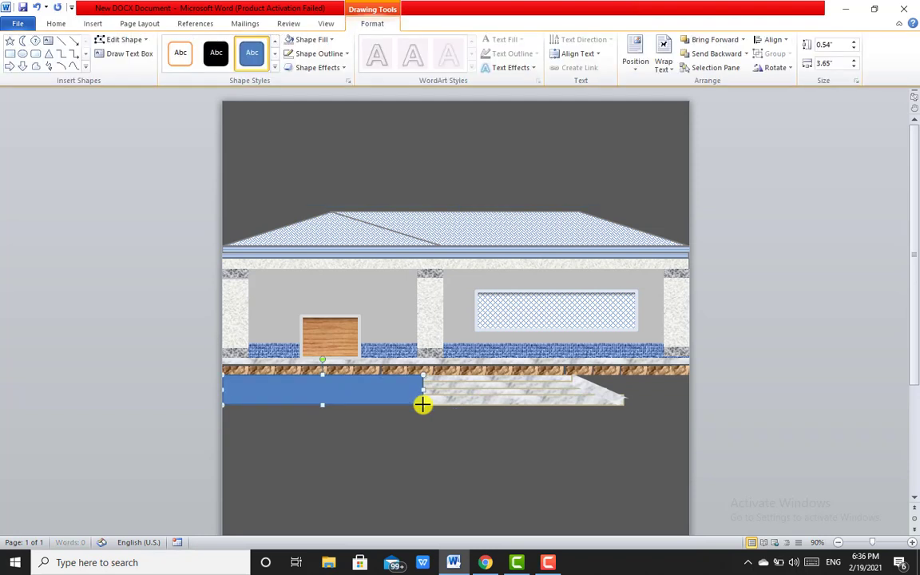
Edit the rectangle's points, pulling its top-right corner left into a slant against the steps.
click(103, 39)
click(102, 73)
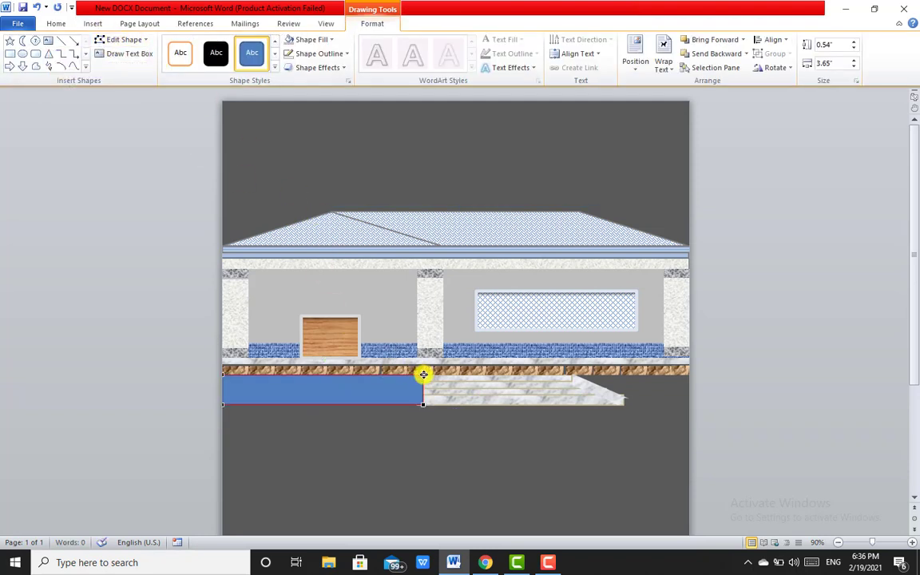
drag(422, 373, 374, 378)
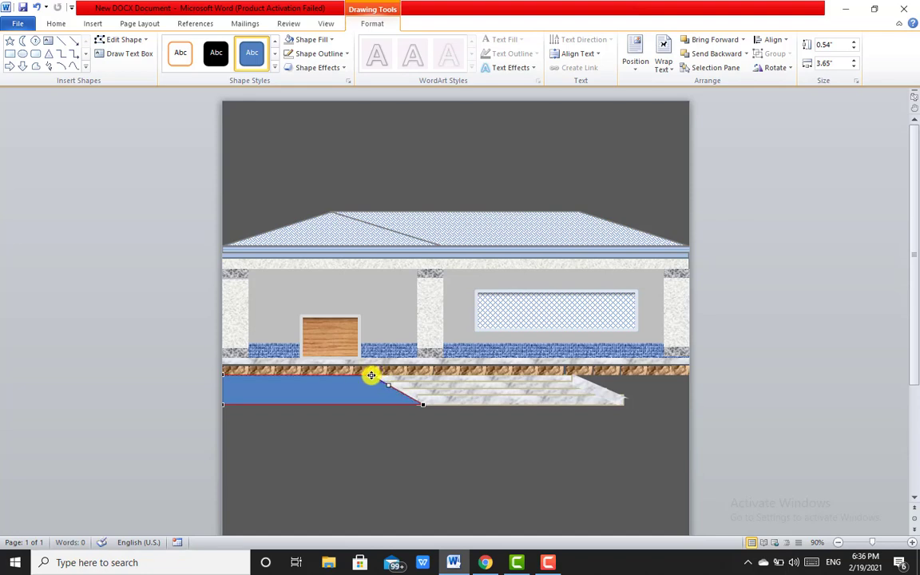
drag(372, 376, 364, 377)
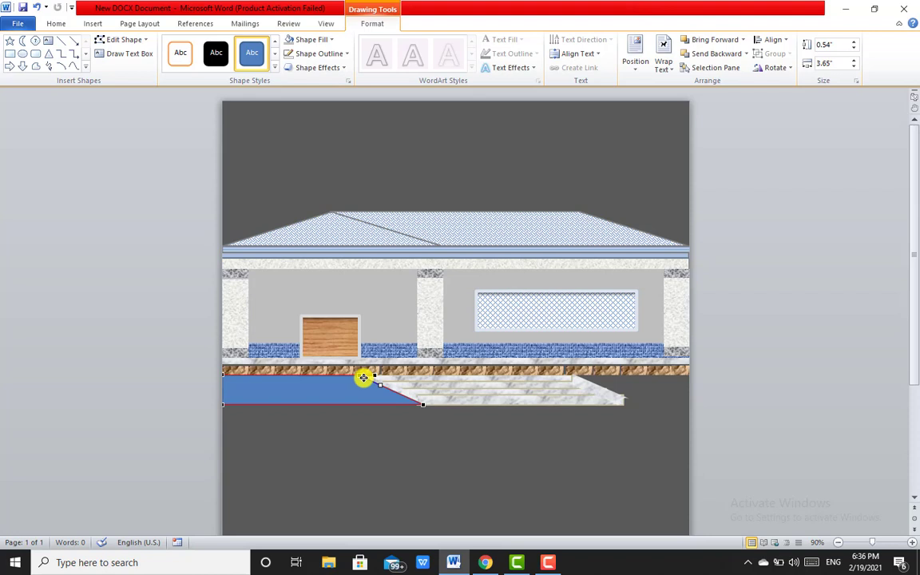
drag(363, 378, 360, 376)
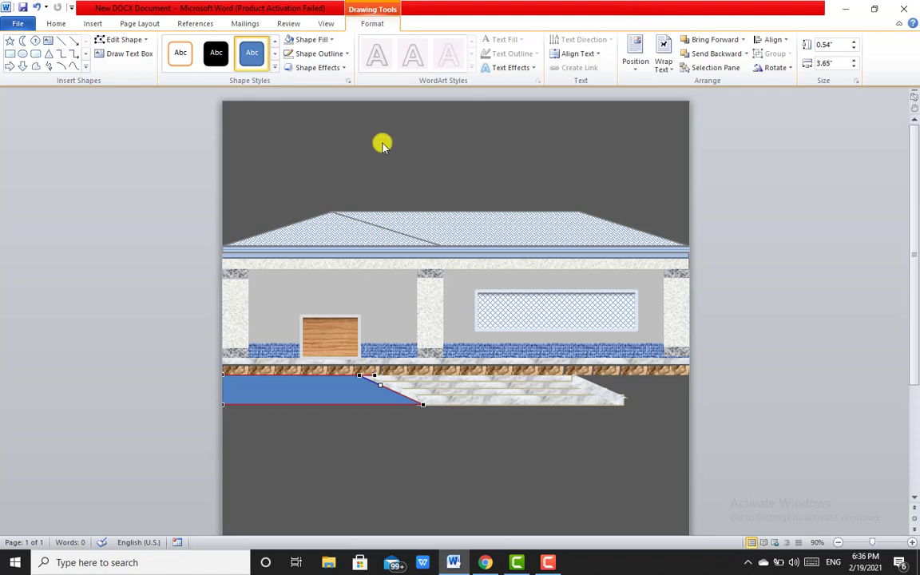
Give the left ground piece no outline and a speckled granite texture fill.
click(313, 58)
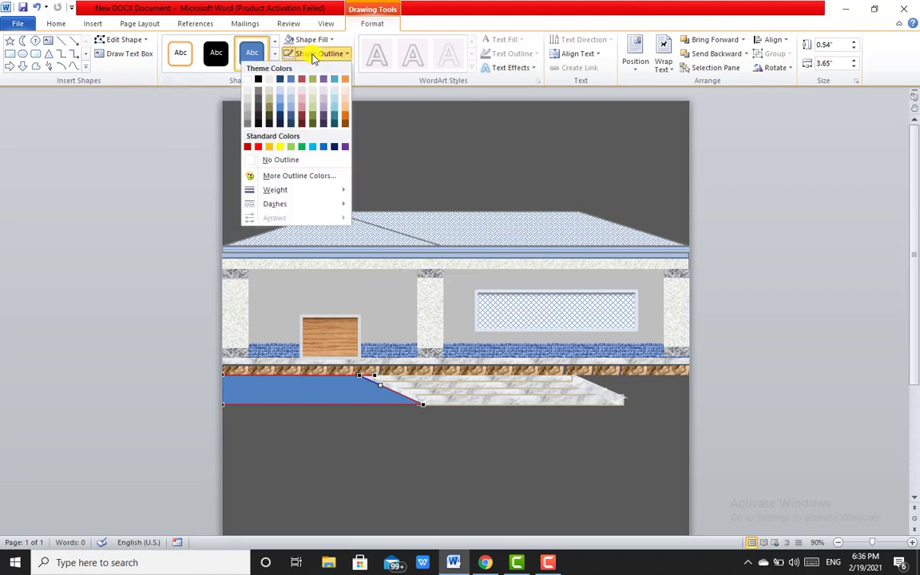
click(279, 159)
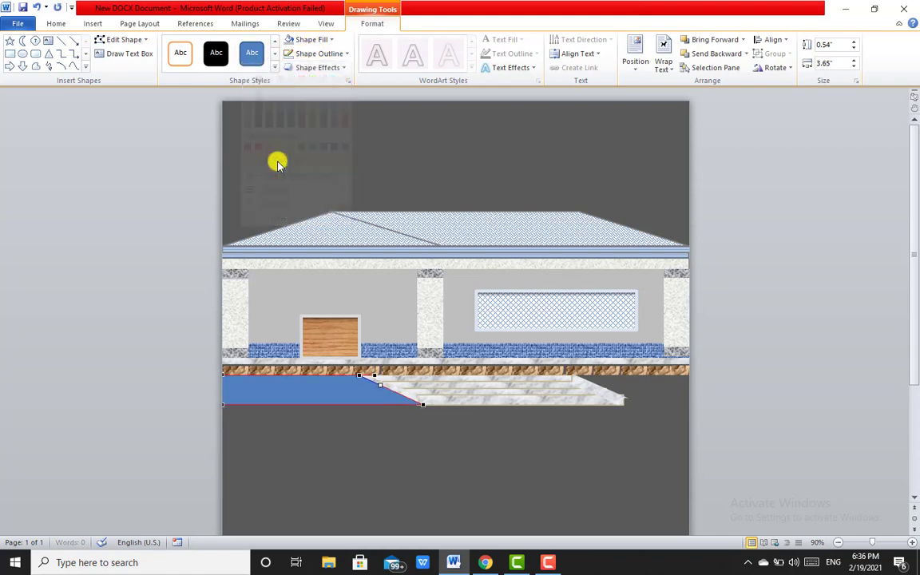
click(312, 42)
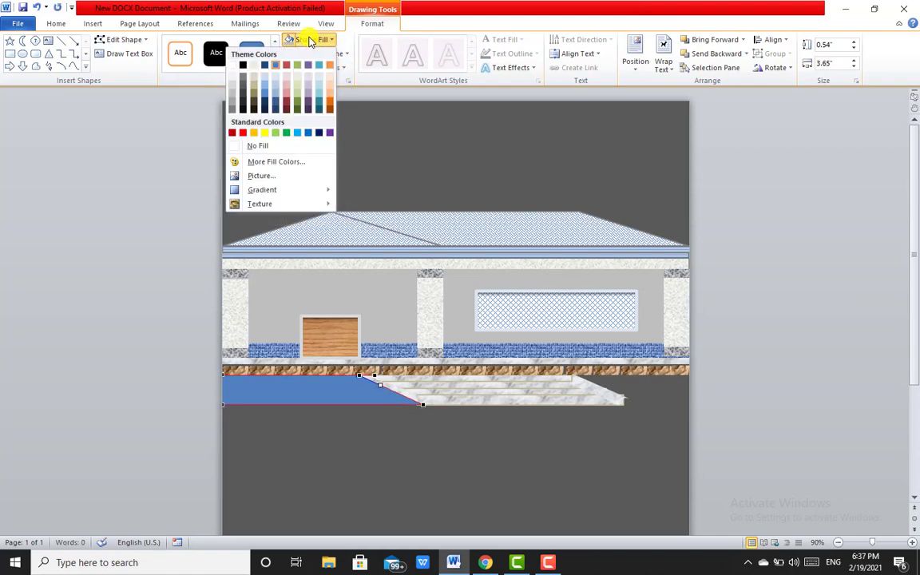
mouse_move(259, 210)
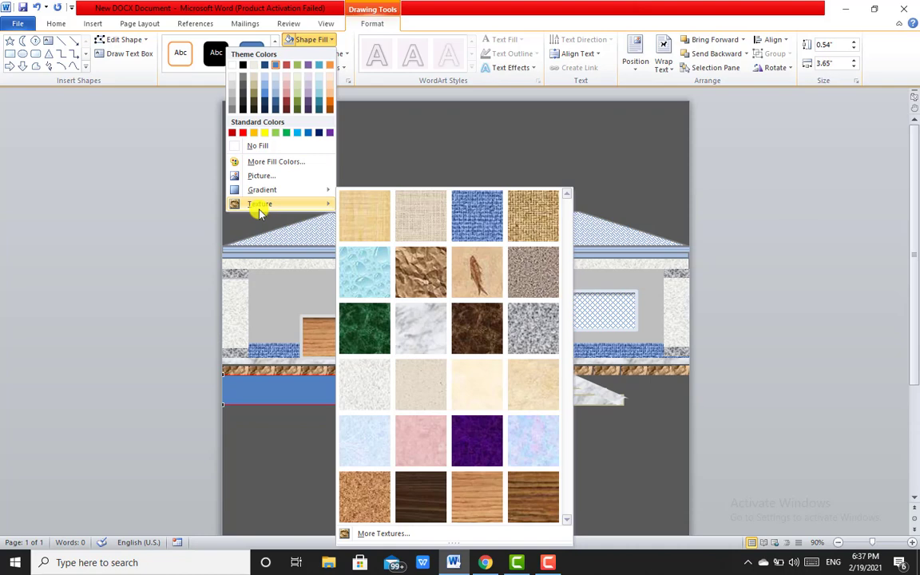
click(534, 296)
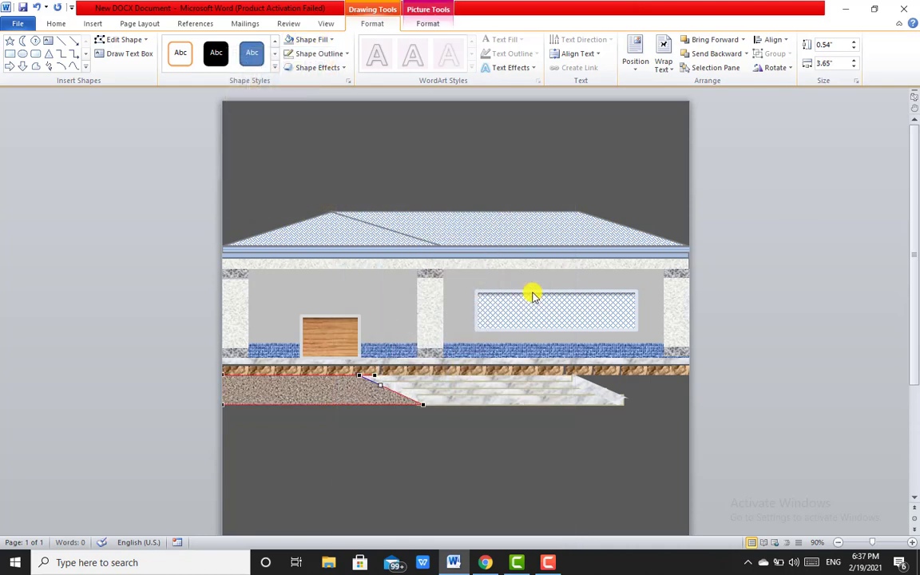
click(423, 405)
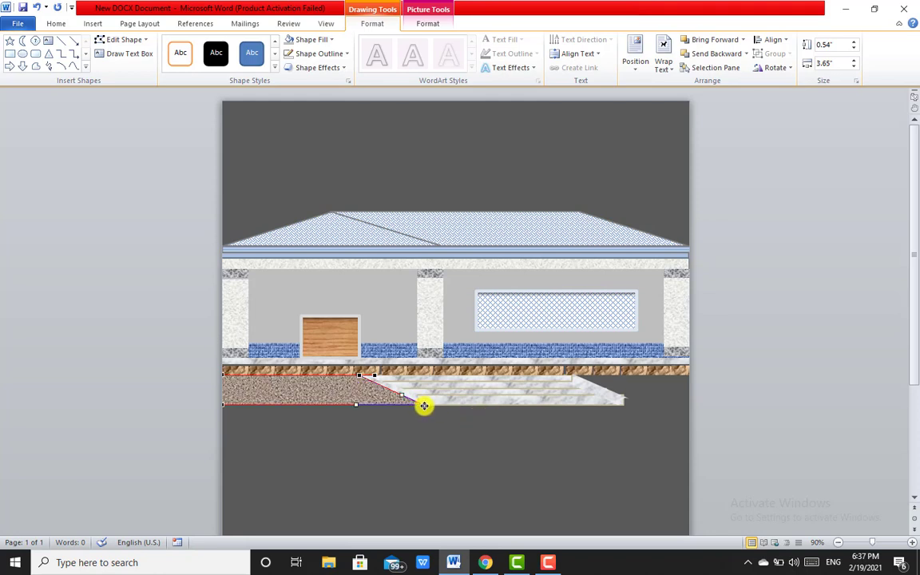
click(465, 438)
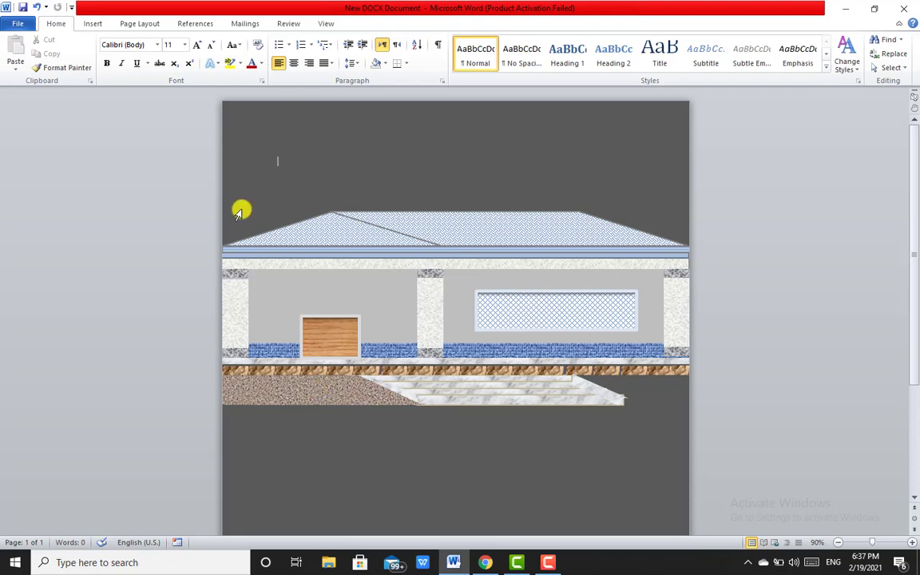
Draw a rectangle right of the steps and slant its lower-left corner inward.
click(90, 24)
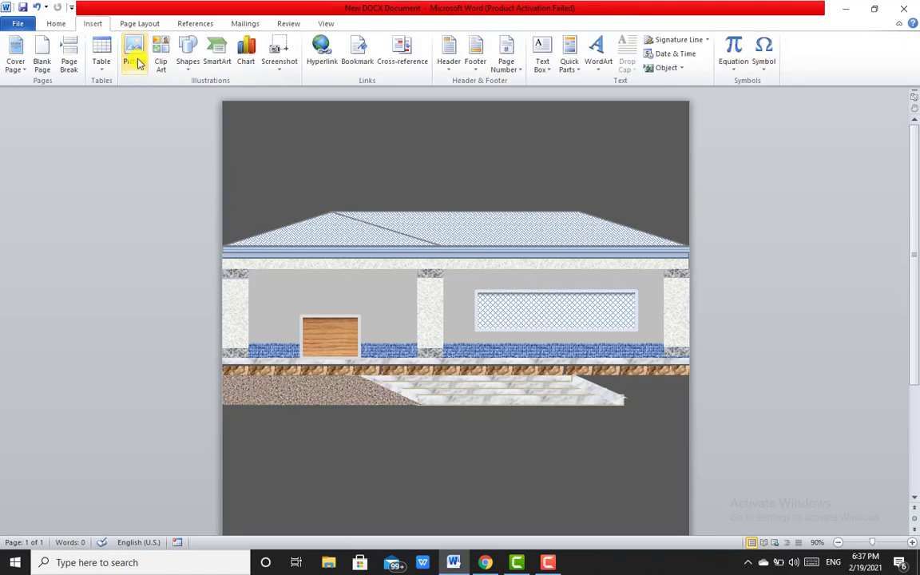
click(187, 55)
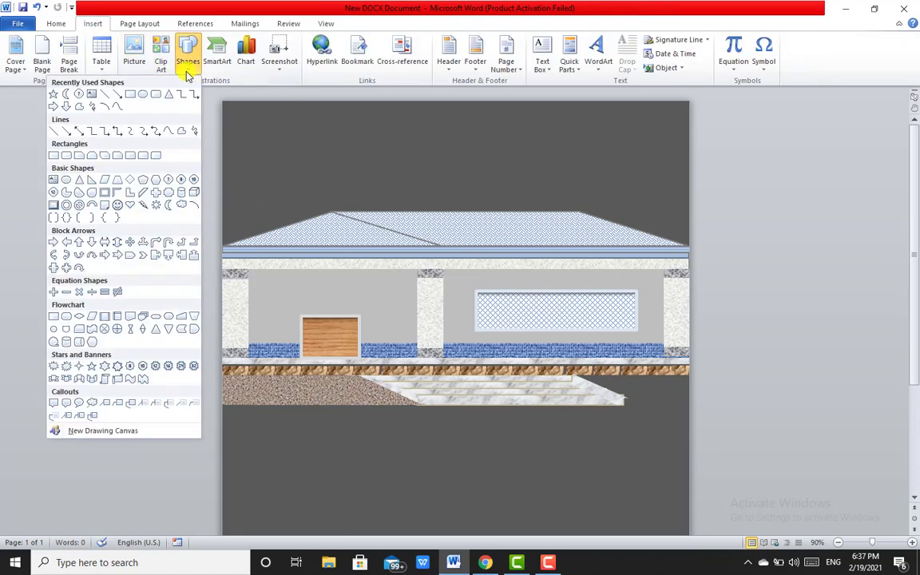
click(129, 94)
drag(577, 373, 688, 406)
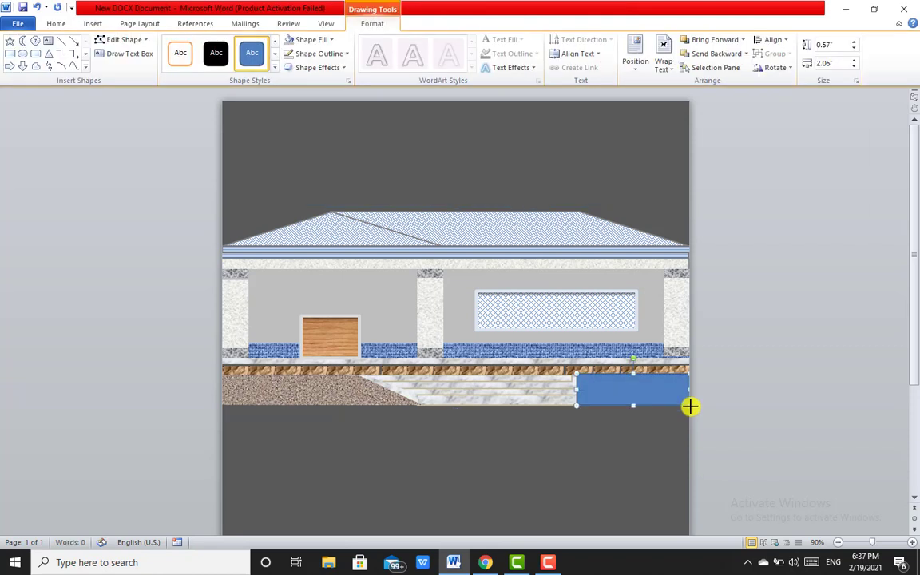
click(121, 39)
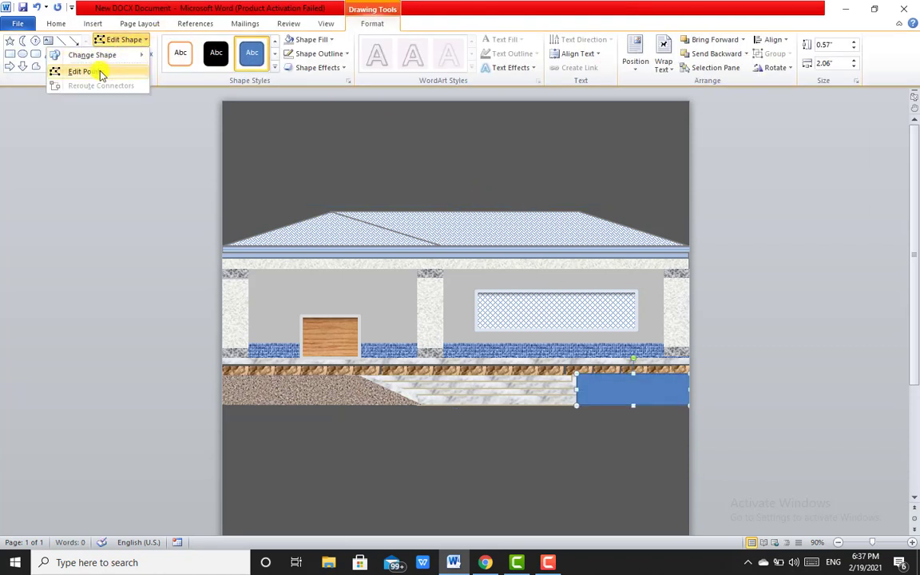
click(101, 70)
drag(576, 405, 621, 409)
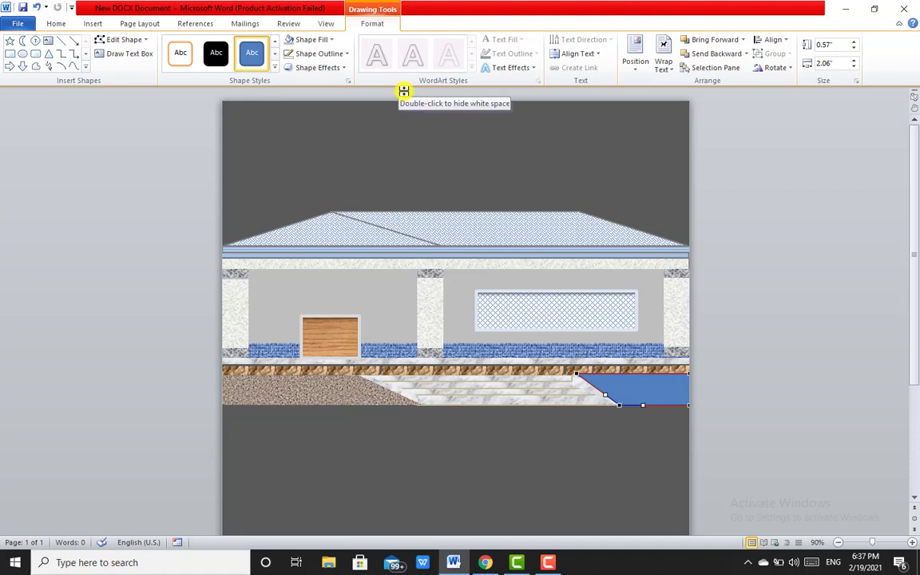
Remove the new piece's outline and fill it with the speckled granite texture.
click(319, 54)
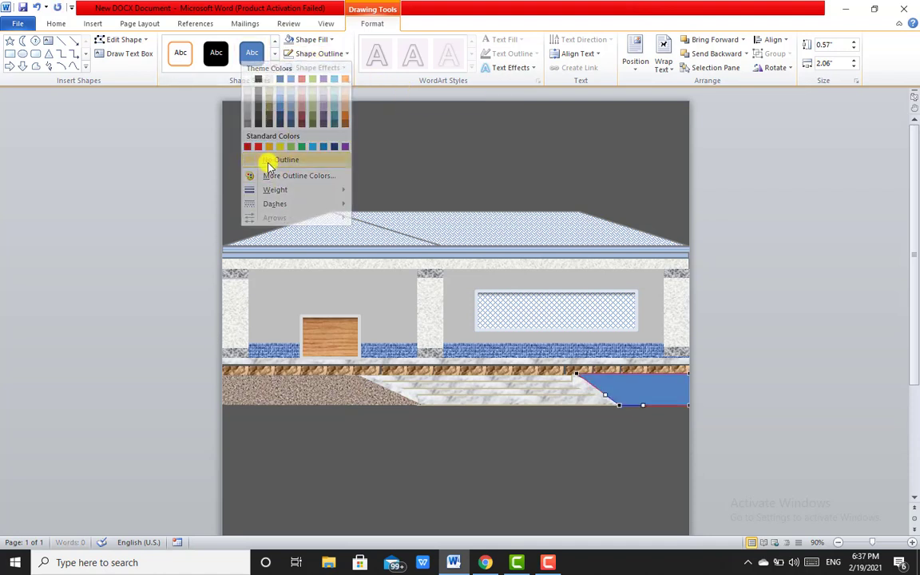
click(308, 39)
click(308, 39)
mouse_move(269, 206)
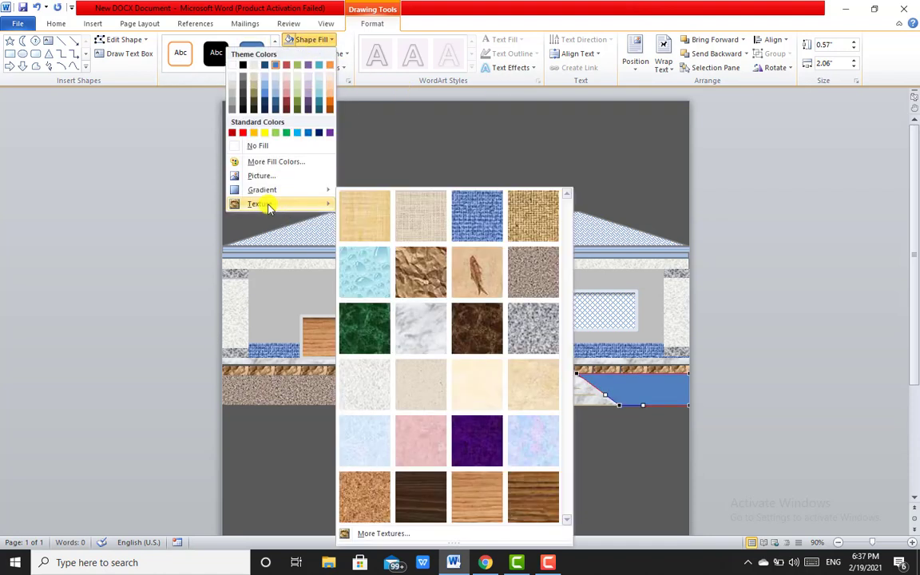
click(523, 285)
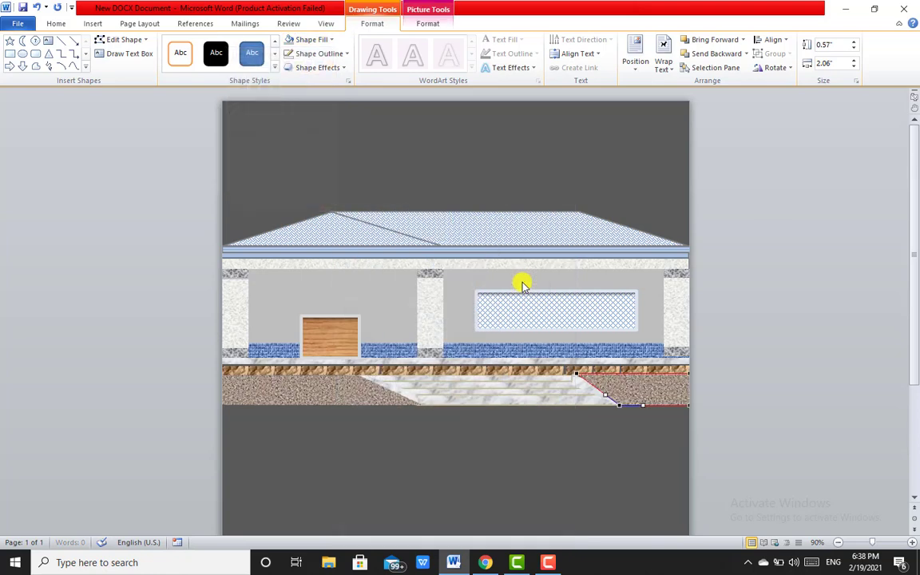
click(640, 435)
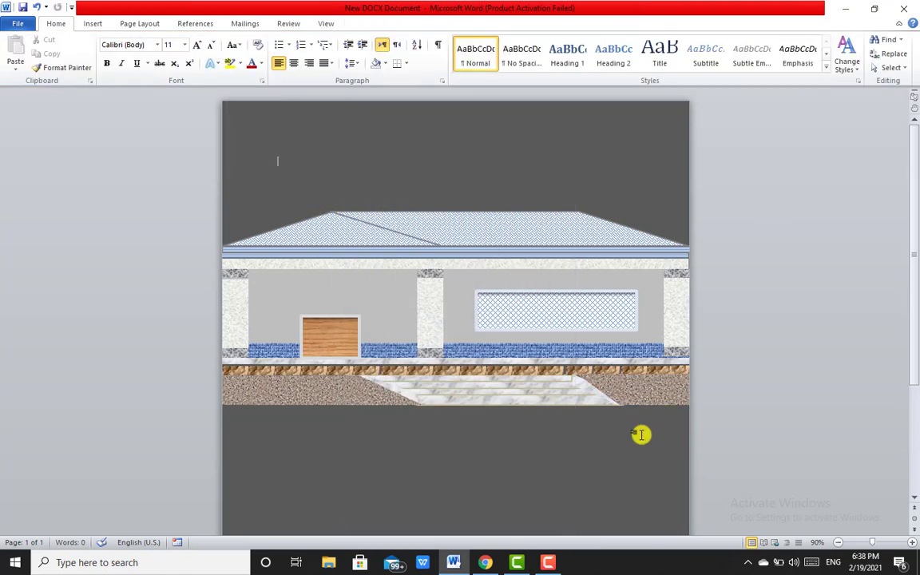
click(377, 399)
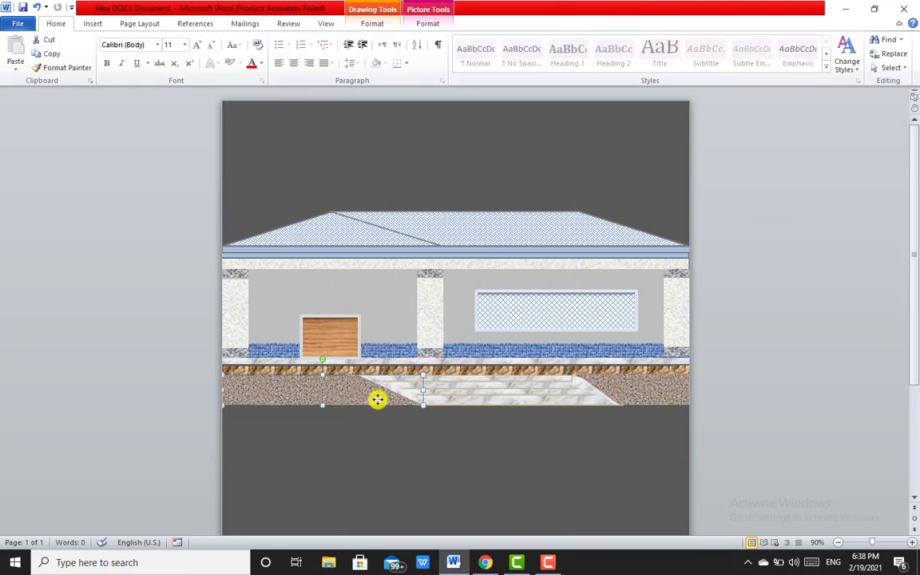
Group the house with both ground pieces and the marble steps.
shift+click(615, 392)
shift+click(549, 390)
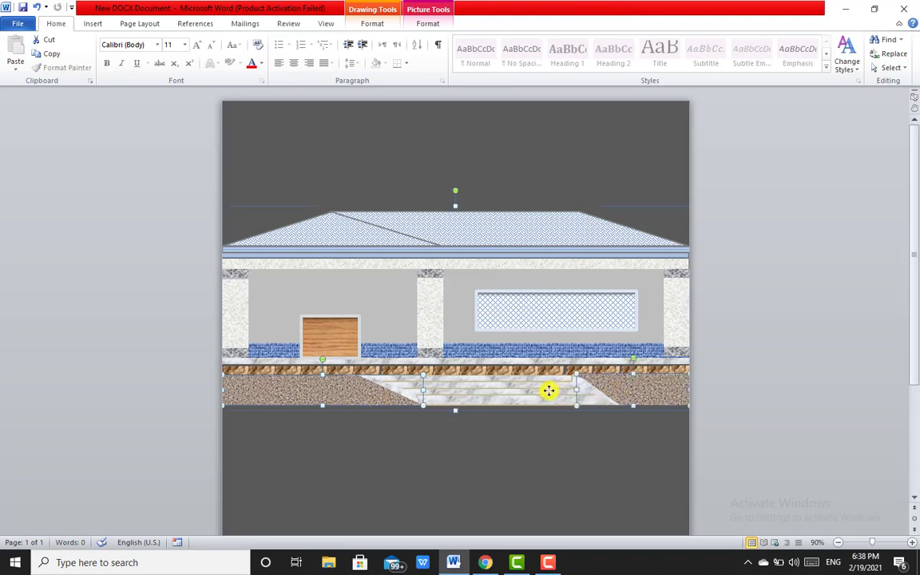
click(427, 24)
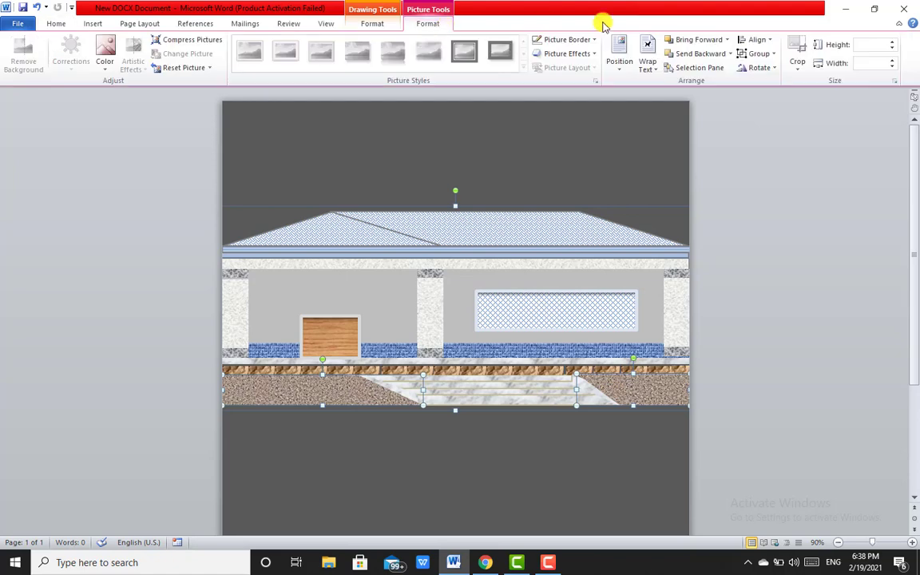
click(743, 57)
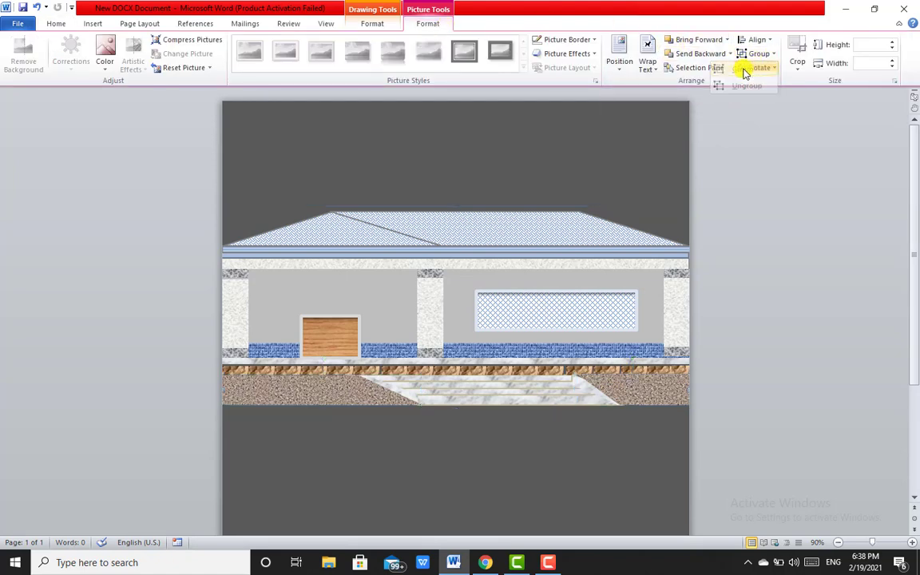
click(751, 70)
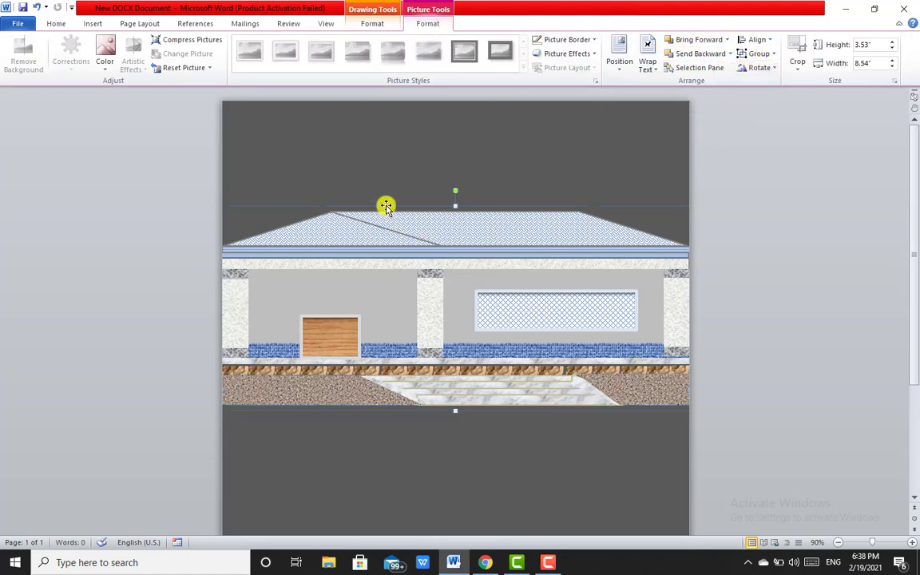
Shrink the grouped house to 3.03" by 1.83" and center it on the page.
drag(387, 205, 425, 205)
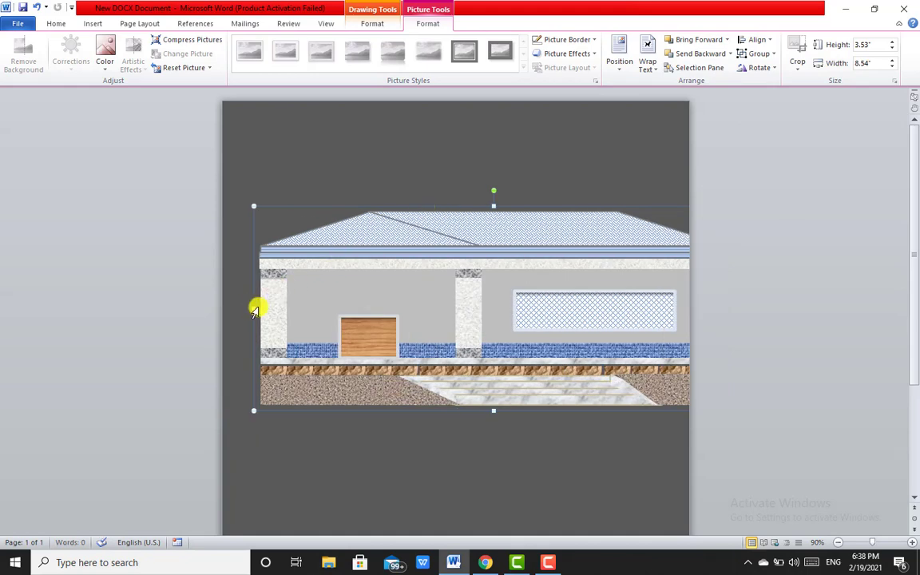
drag(254, 309, 412, 308)
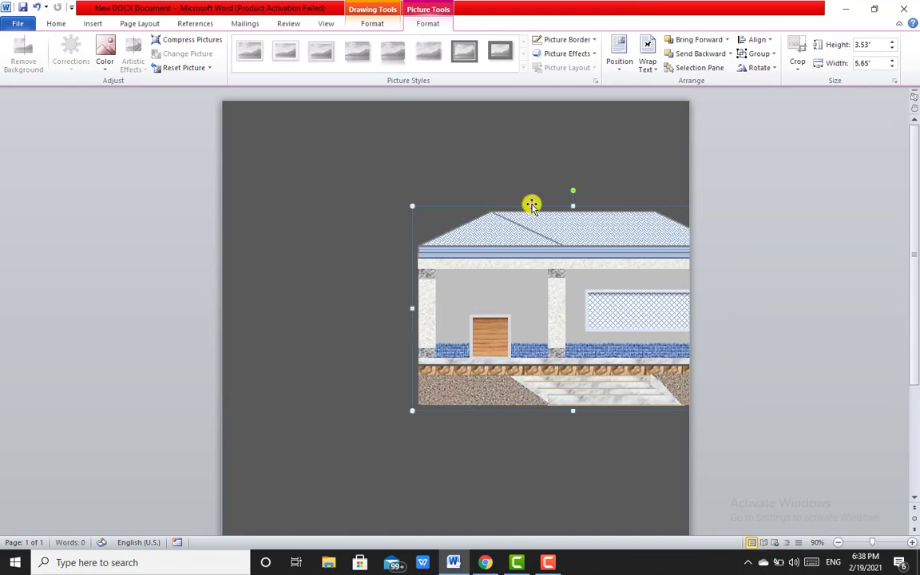
drag(536, 208, 419, 219)
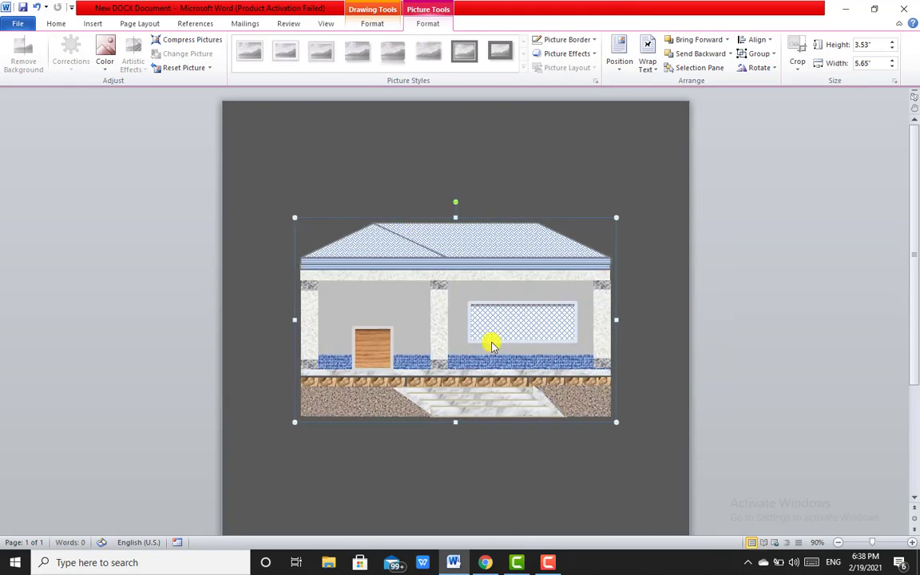
drag(455, 421, 449, 361)
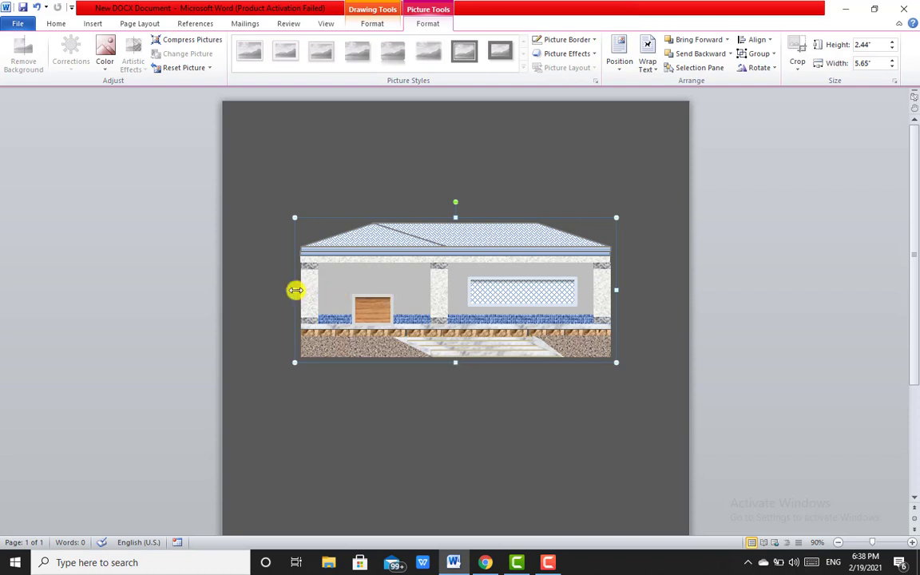
drag(296, 290, 418, 315)
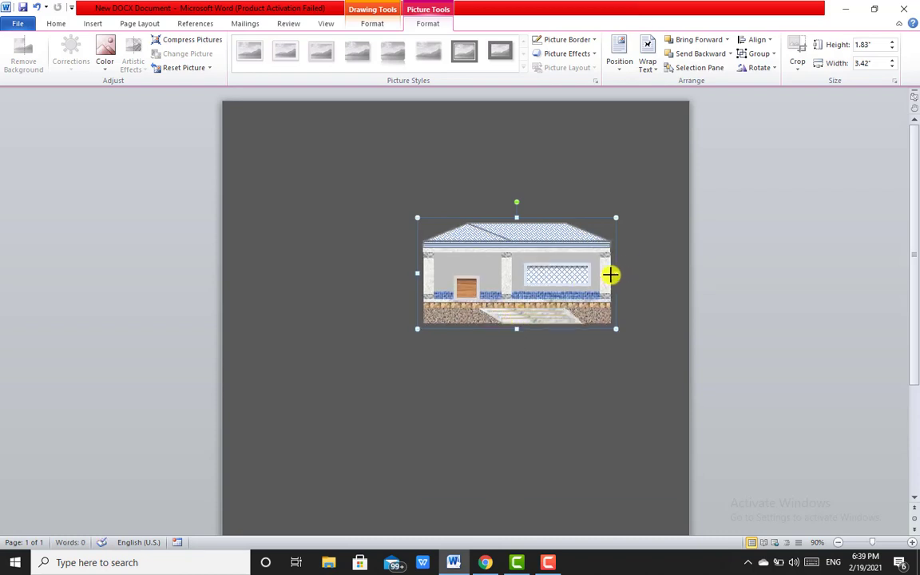
drag(610, 275, 588, 278)
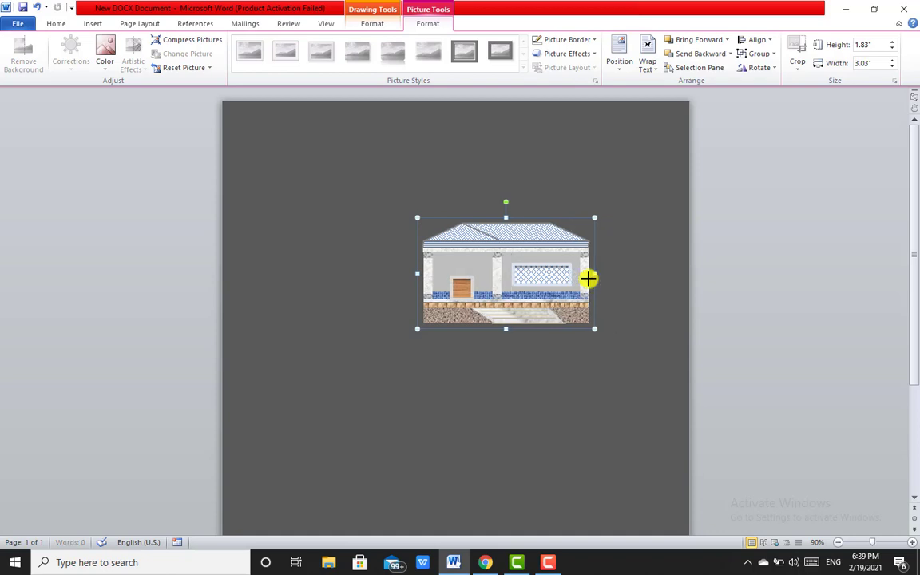
Outline the window in light orange, then select the door to recolour it.
click(513, 277)
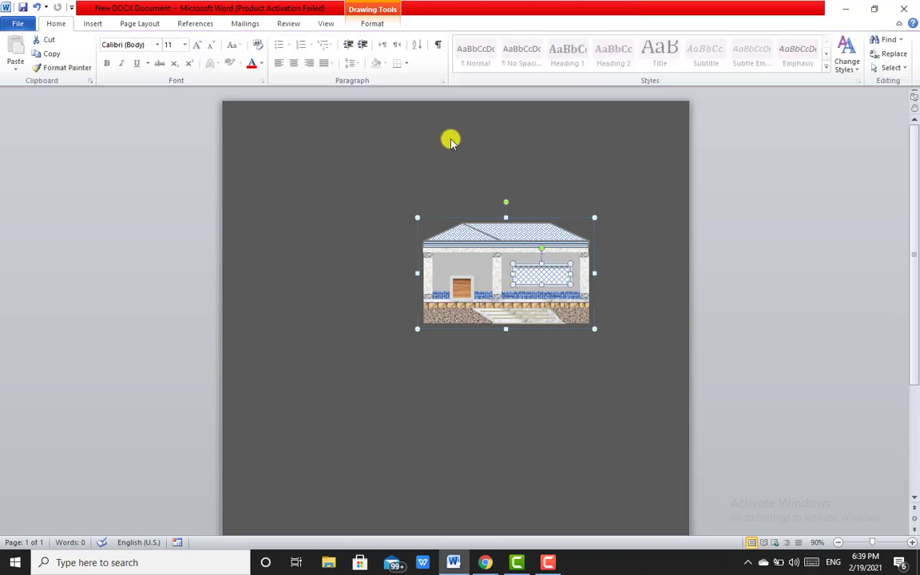
click(374, 22)
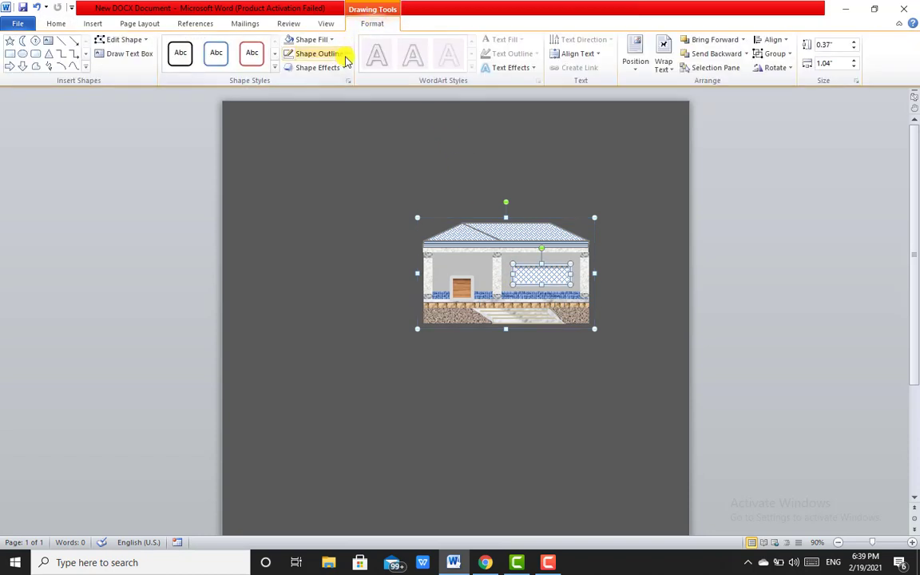
click(346, 54)
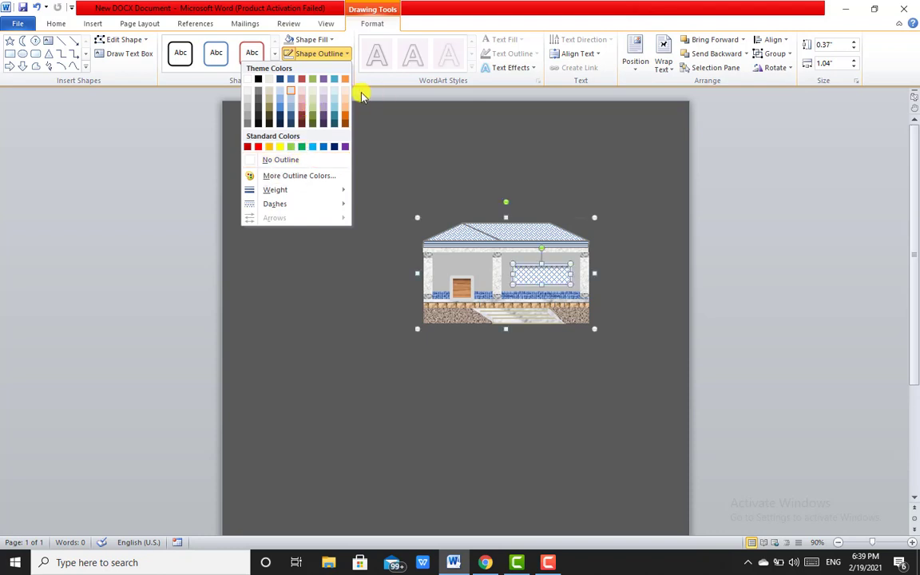
click(345, 89)
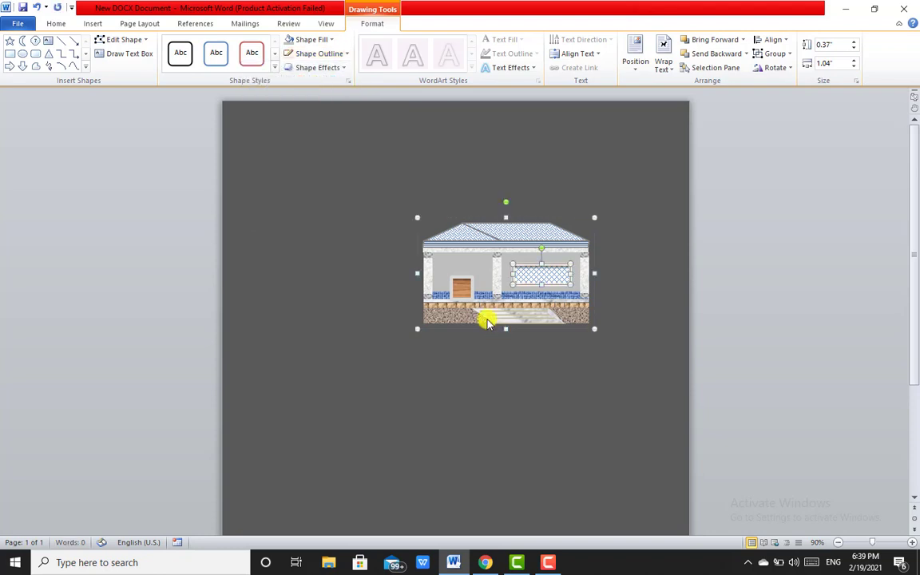
click(460, 279)
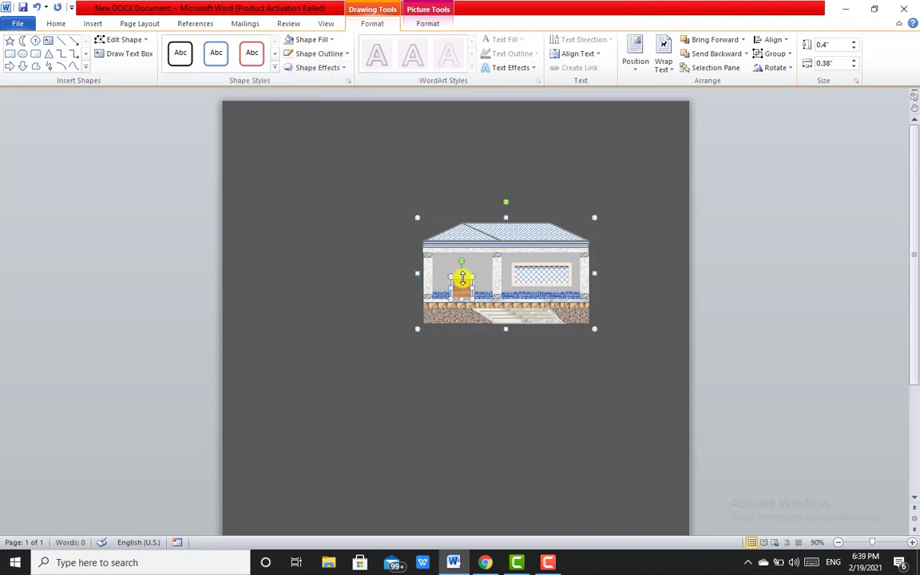
click(463, 272)
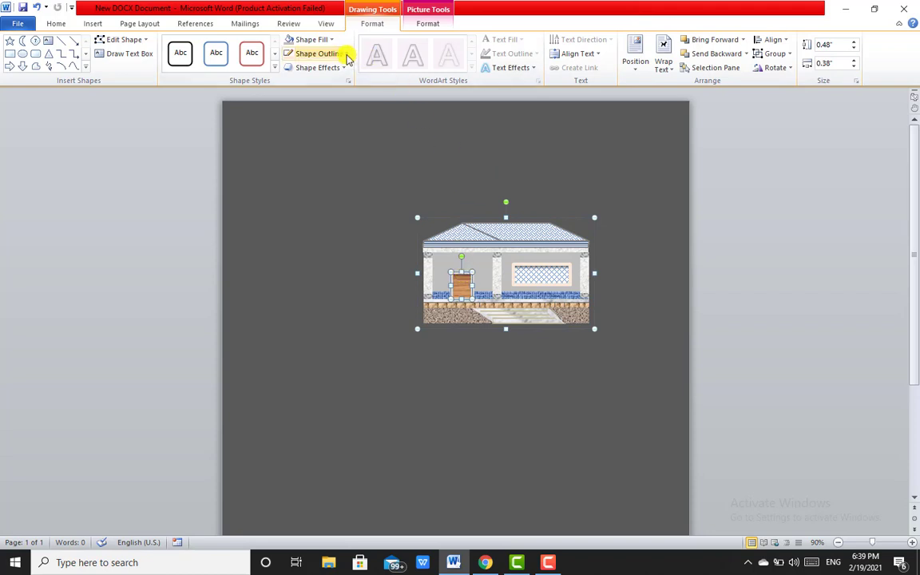
click(346, 200)
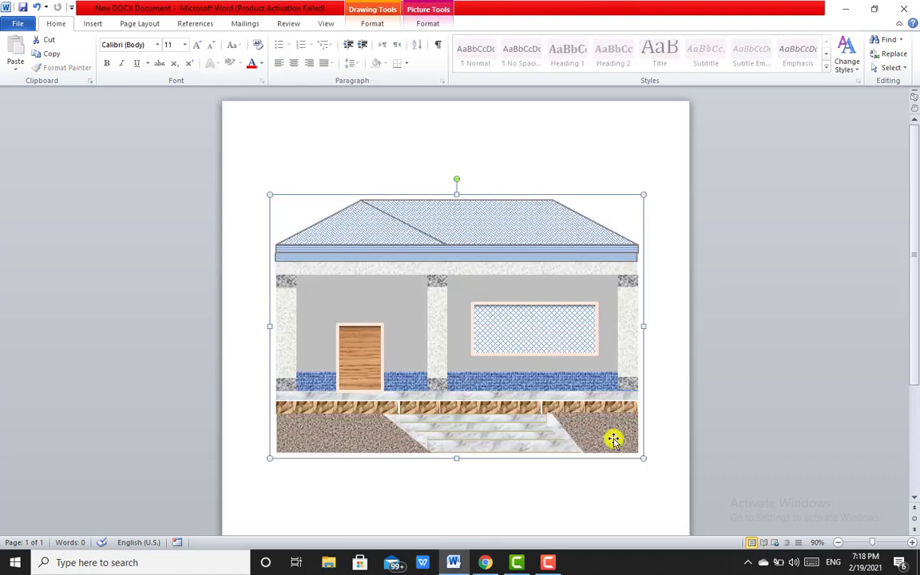
click(443, 384)
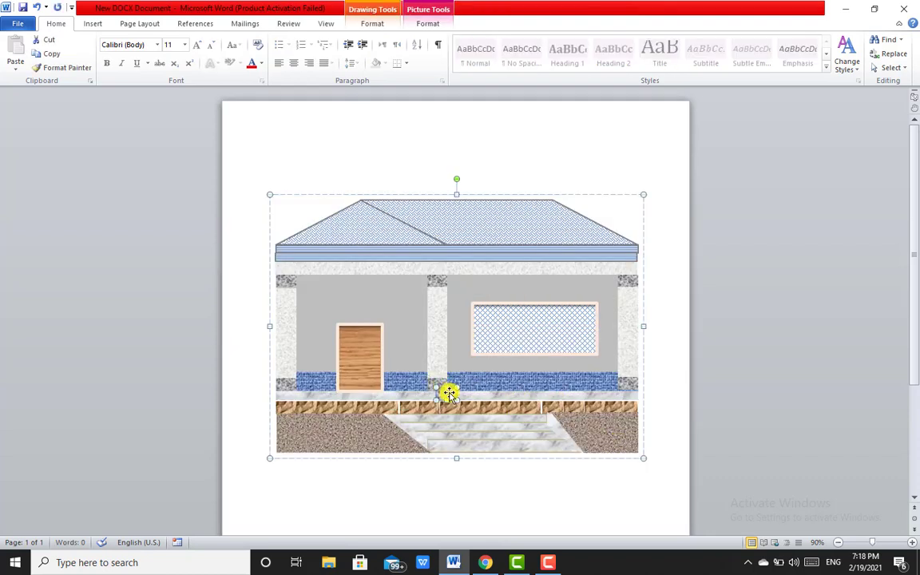
click(593, 445)
click(592, 445)
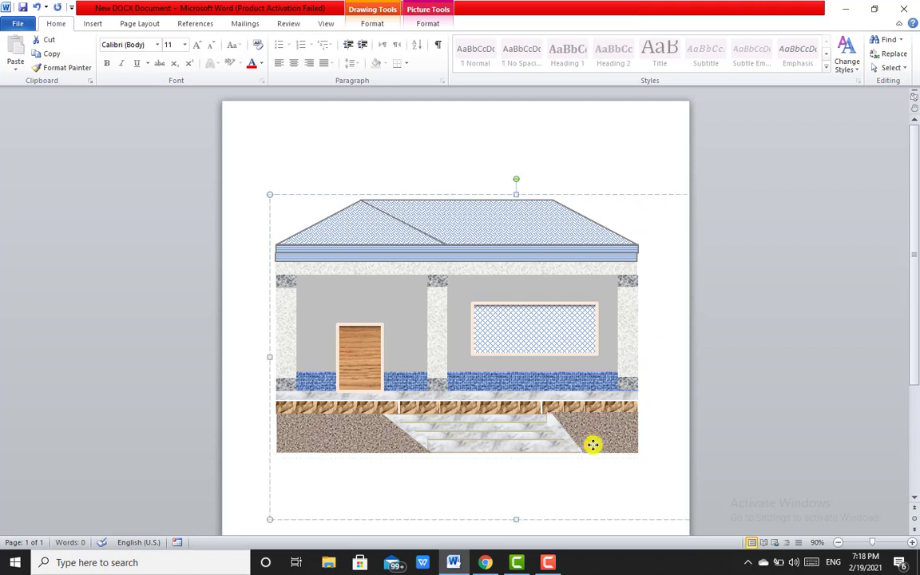
click(593, 445)
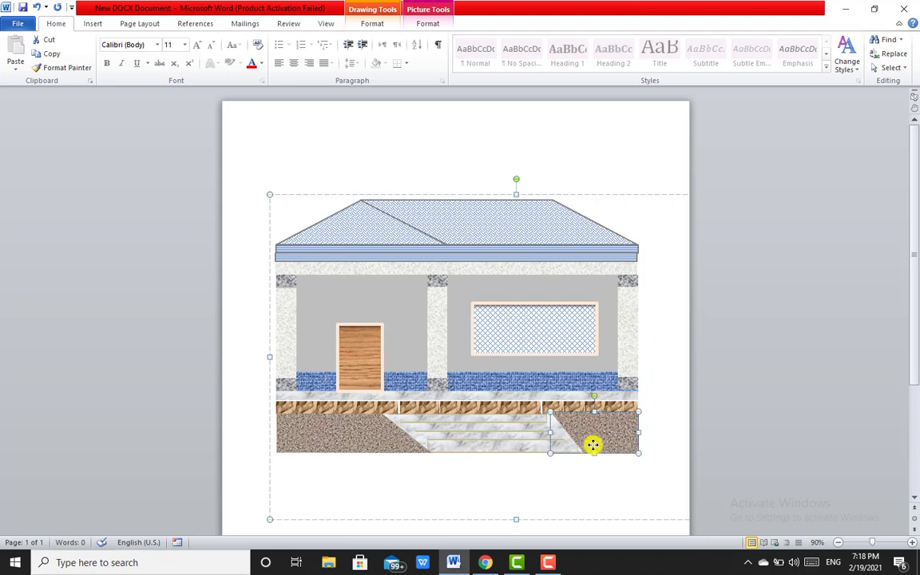
click(559, 489)
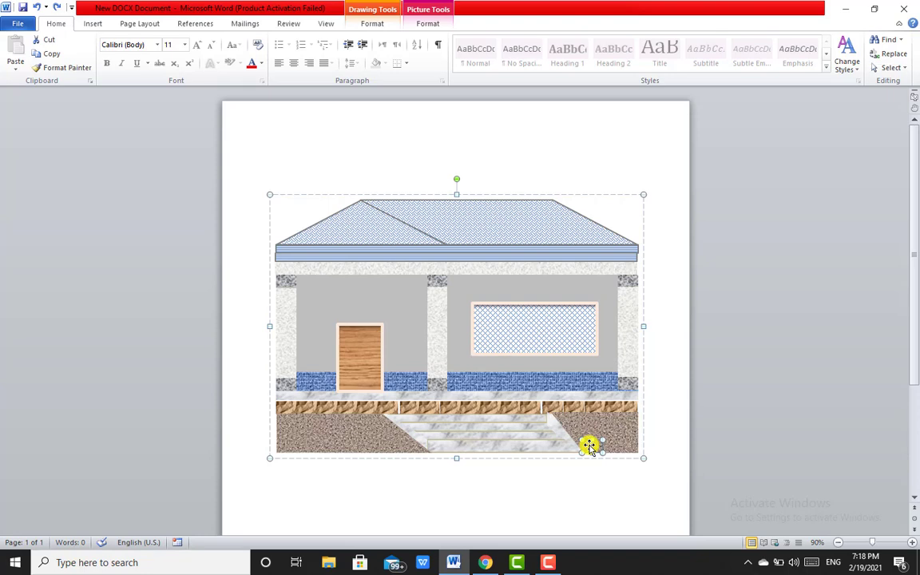
key(Down)
key(Right)
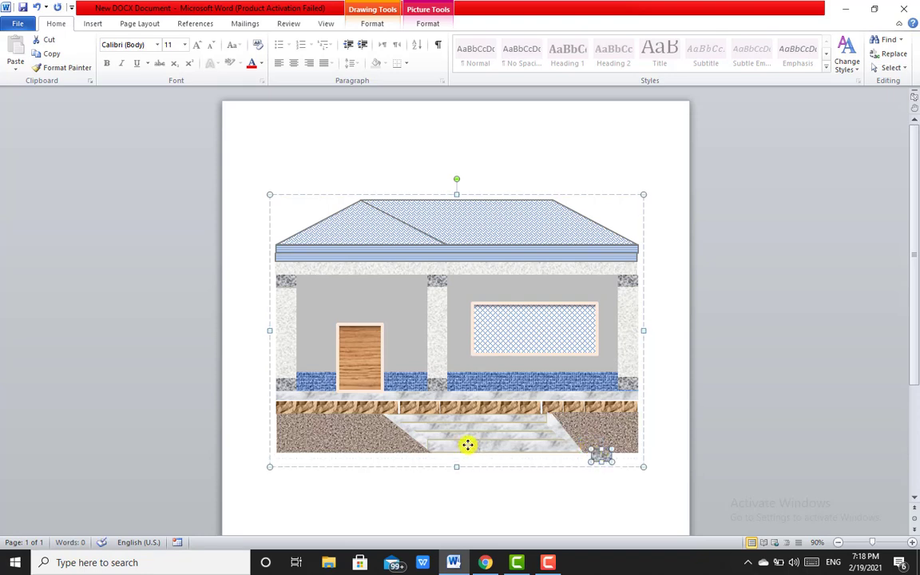
click(411, 446)
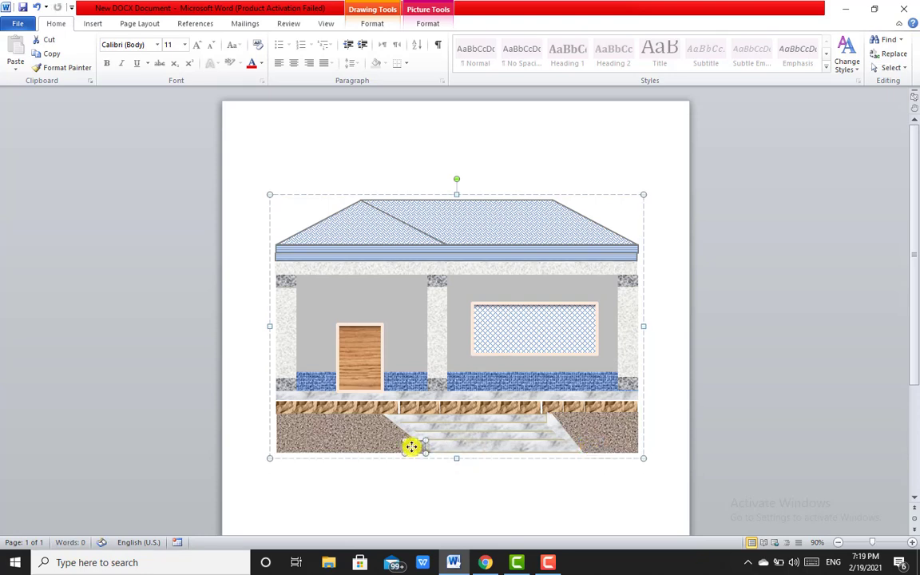
Move a pillar onto the ground right of the steps and bring it to front.
click(439, 354)
drag(440, 354, 588, 416)
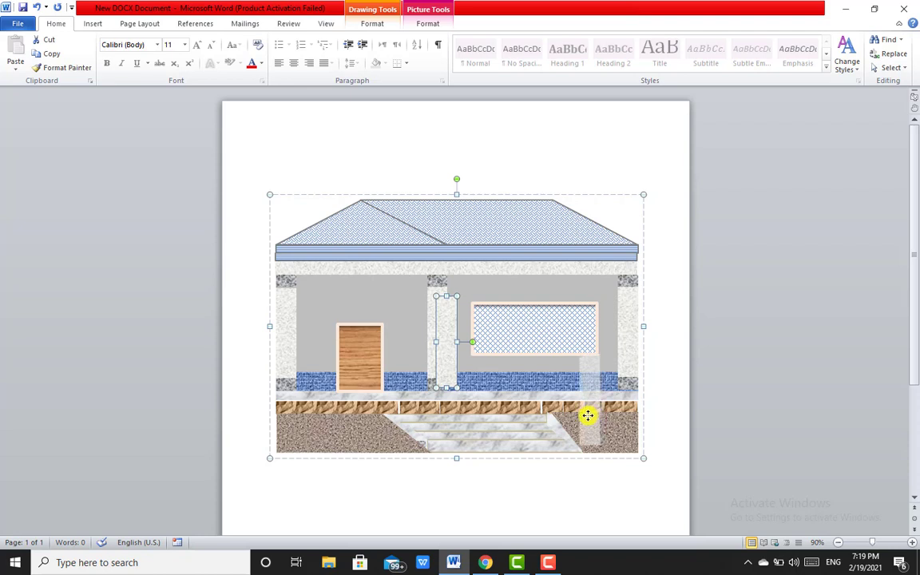
drag(588, 416, 587, 415)
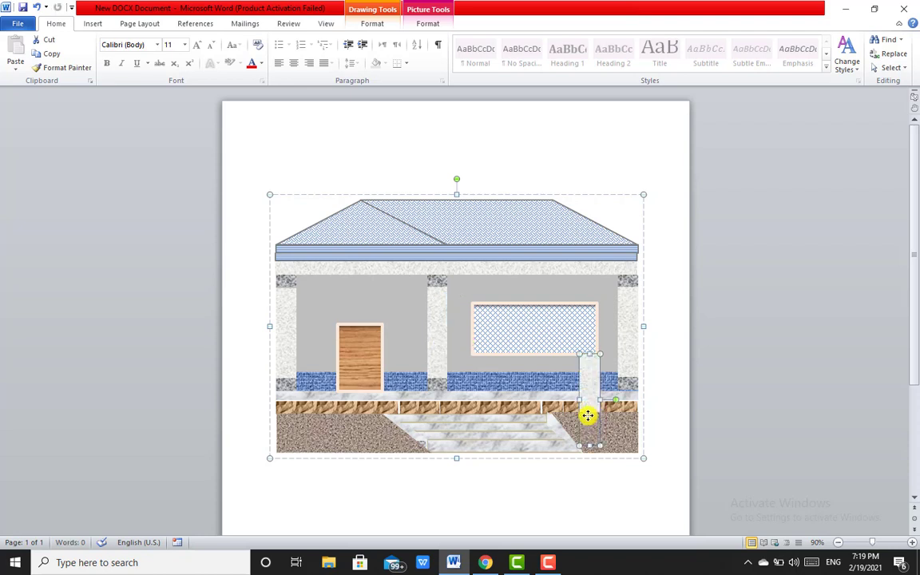
right_click(588, 415)
click(595, 377)
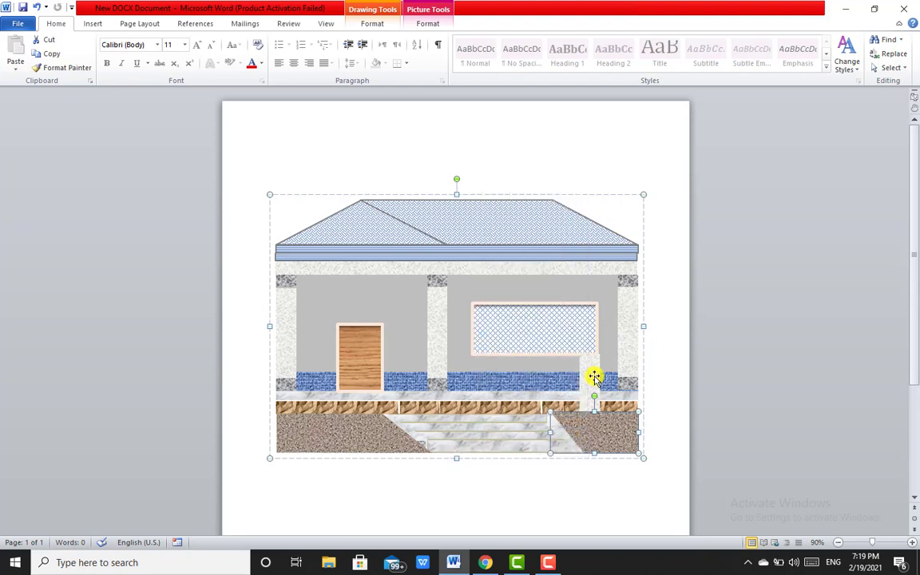
right_click(595, 377)
mouse_move(534, 280)
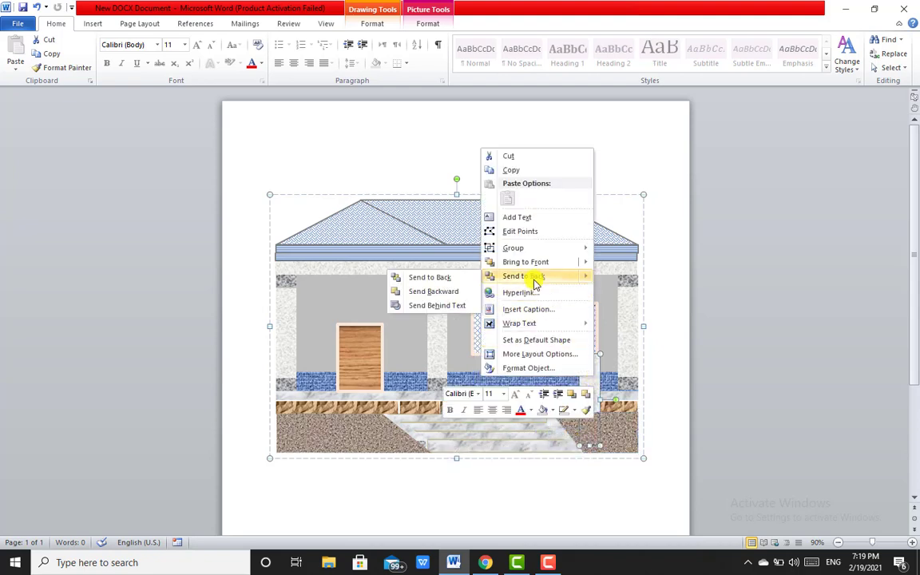
mouse_move(499, 263)
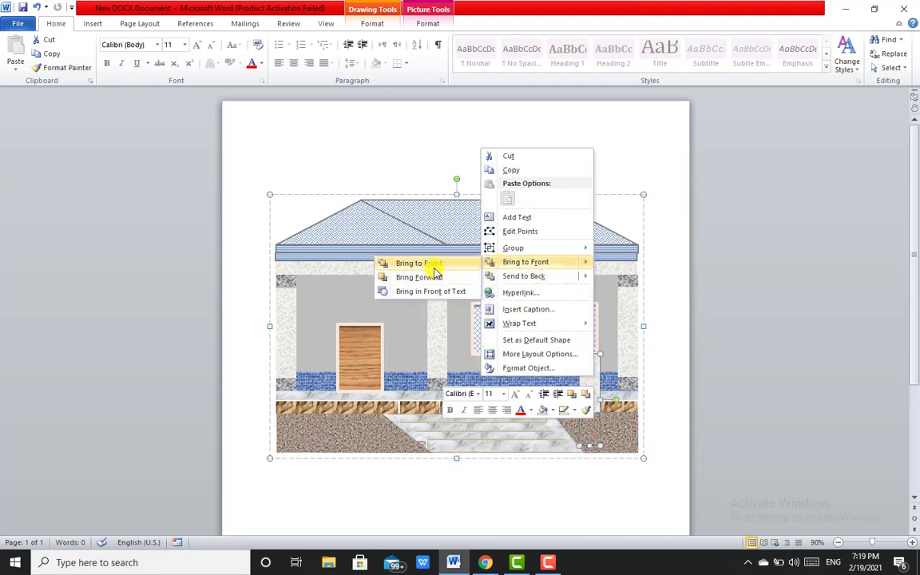
click(433, 268)
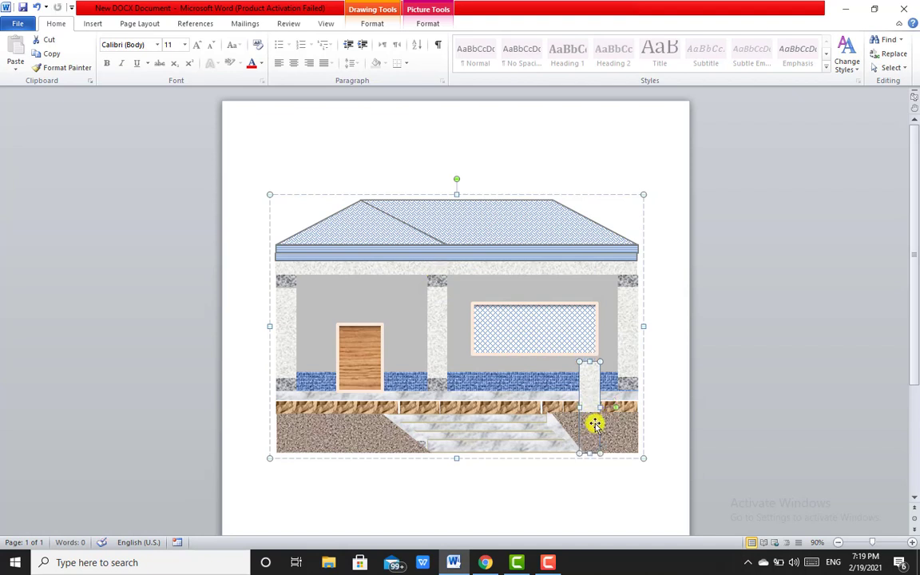
Send the ground texture one layer backward and nudge the pillar slightly up-left.
click(612, 429)
right_click(611, 429)
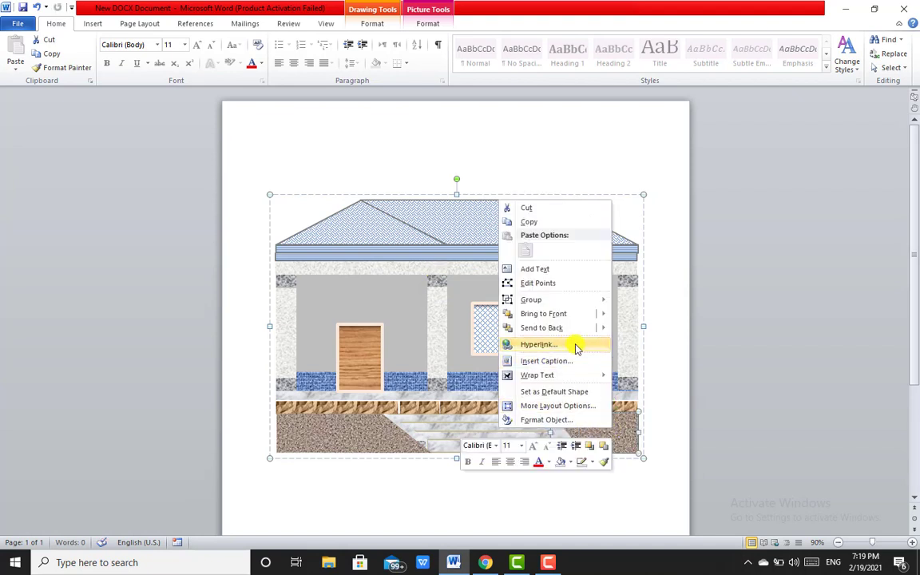
mouse_move(557, 329)
click(437, 329)
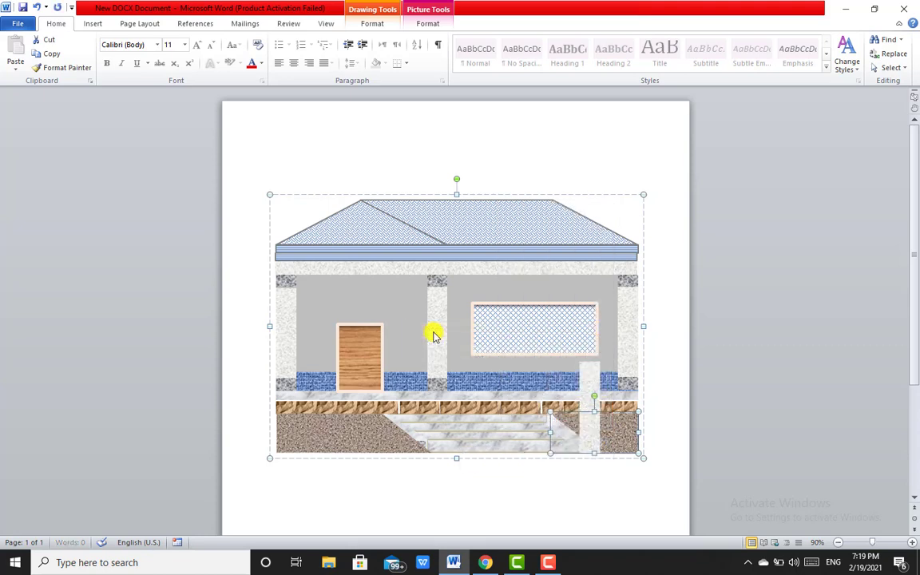
click(603, 423)
drag(602, 421, 595, 415)
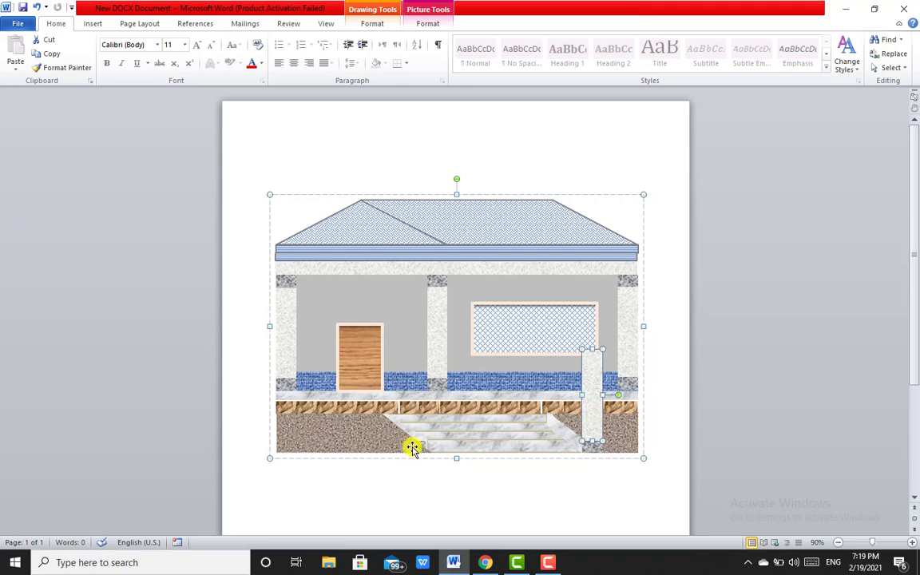
Send the lower-left ground to back, place a pillar left of the steps, and stretch the right one up.
click(371, 436)
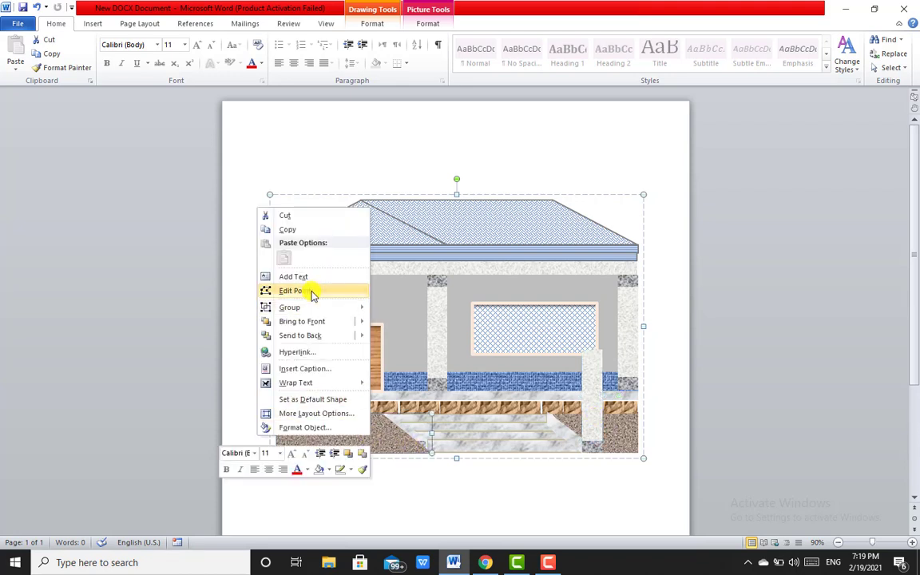
mouse_move(302, 335)
click(233, 339)
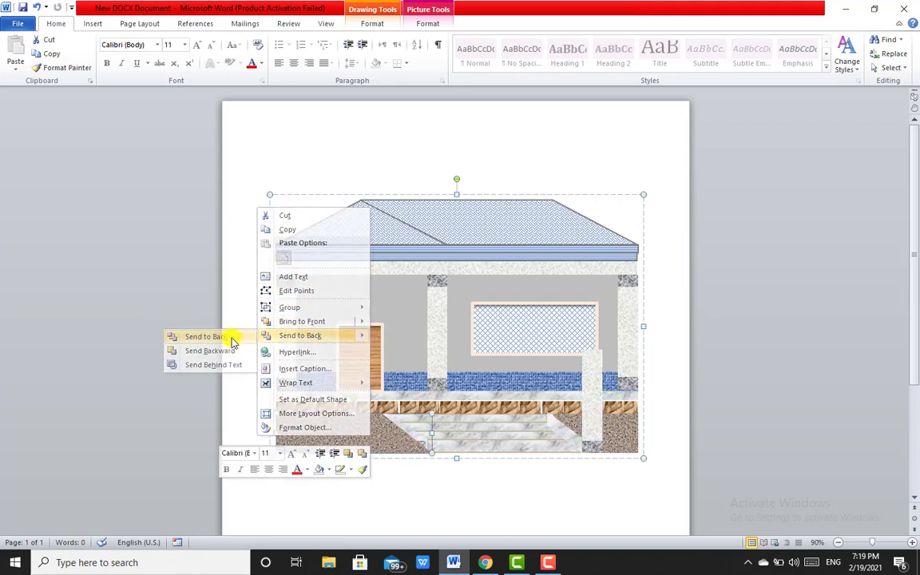
click(588, 386)
mouse_move(588, 386)
mouse_down()
mouse_move(598, 395)
mouse_move(424, 390)
mouse_move(415, 377)
mouse_move(416, 278)
mouse_up()
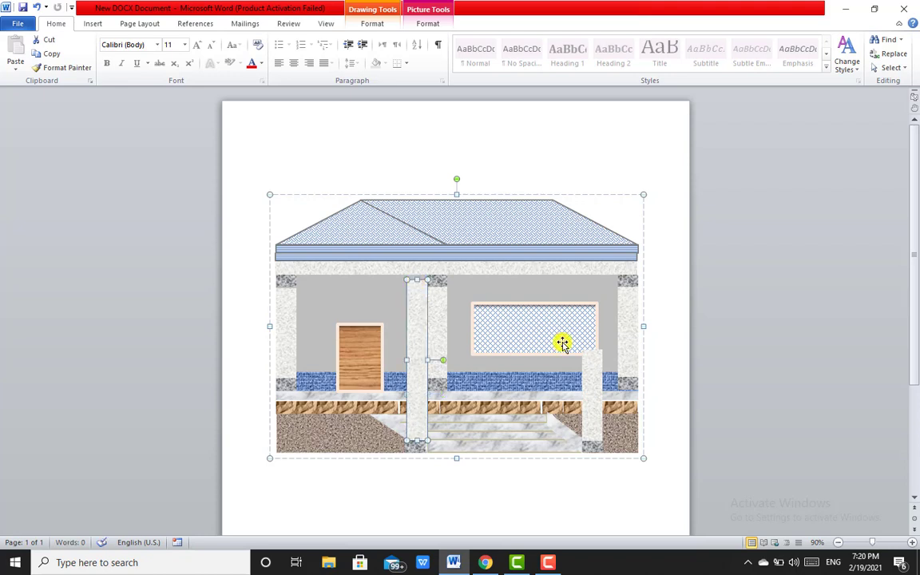
click(595, 369)
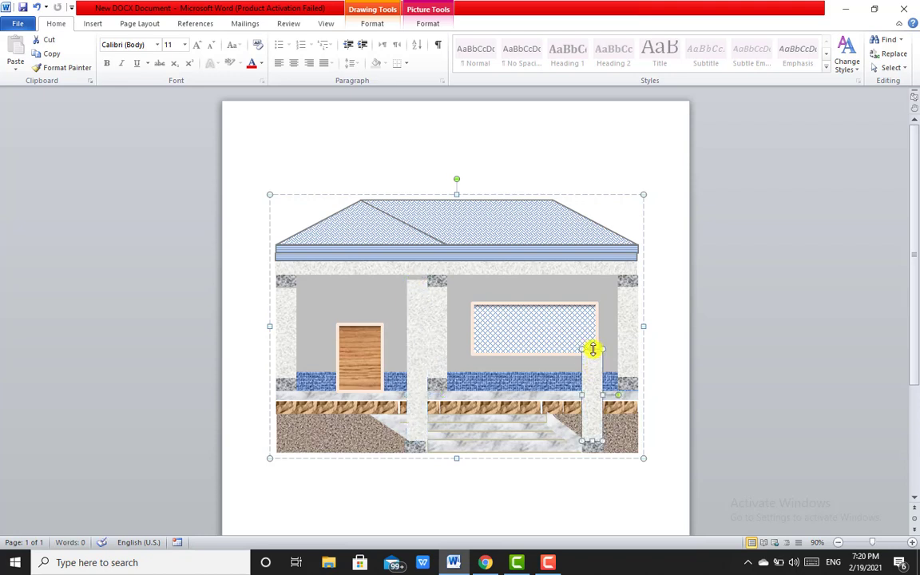
drag(593, 349, 573, 283)
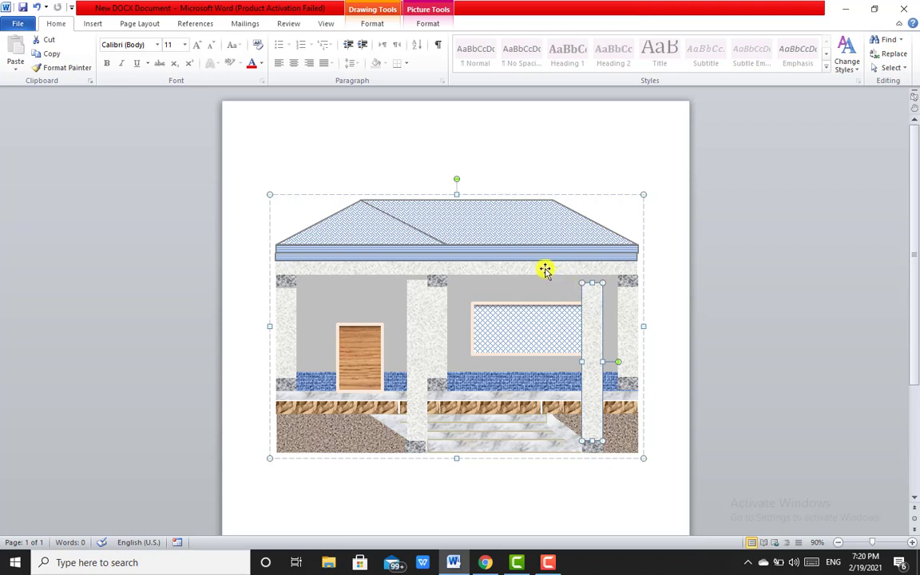
Move and trim the roof beam so it spans between the two porch pillars.
click(545, 269)
drag(545, 269, 553, 279)
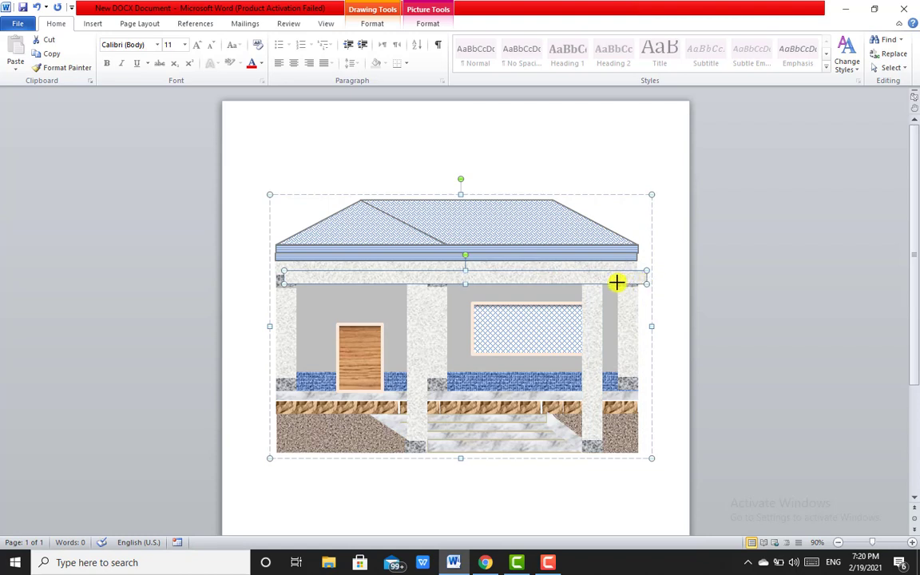
drag(601, 283, 601, 282)
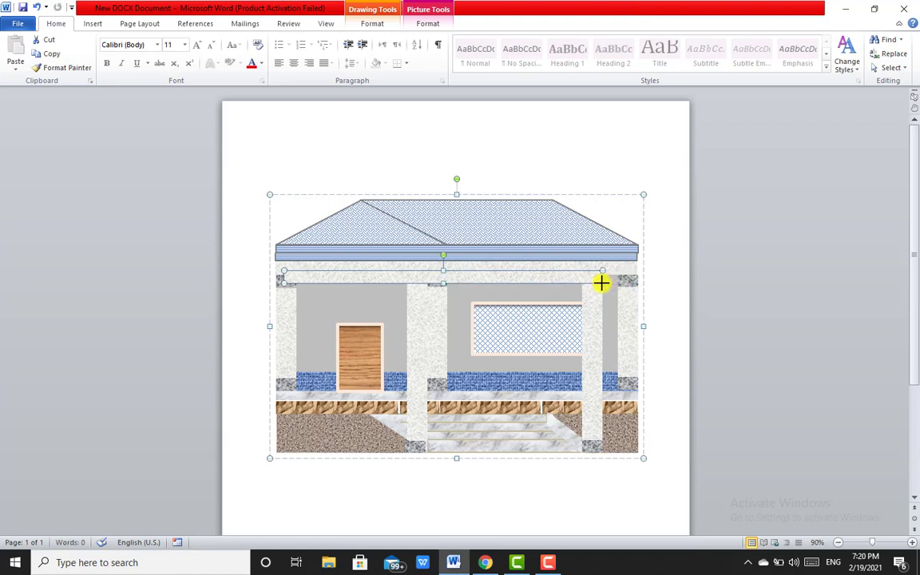
drag(285, 281, 407, 281)
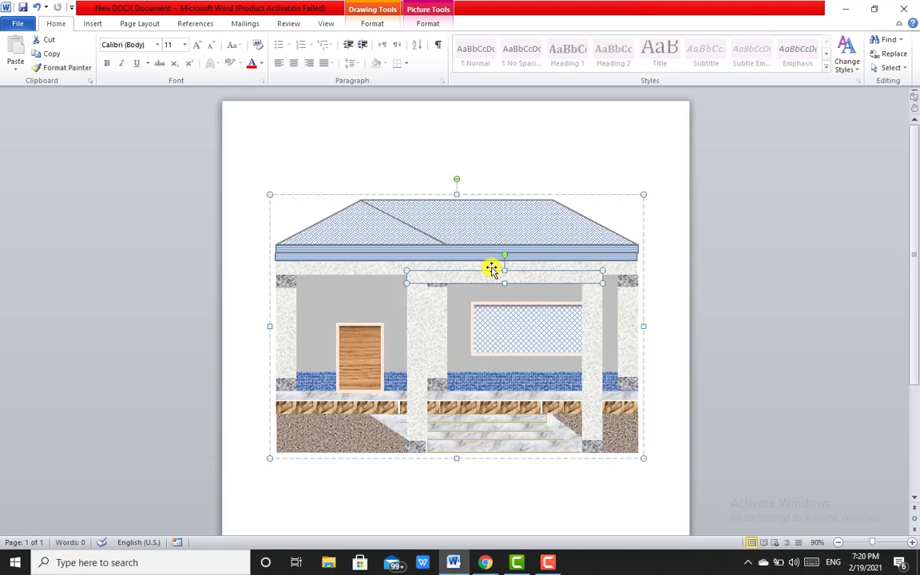
click(505, 133)
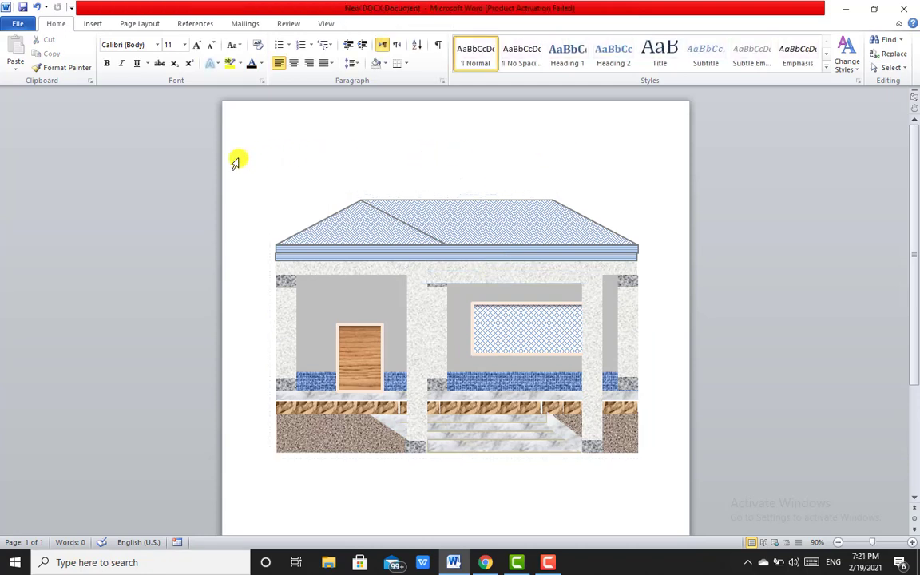
Draw a blue triangle along the porch beam.
click(92, 24)
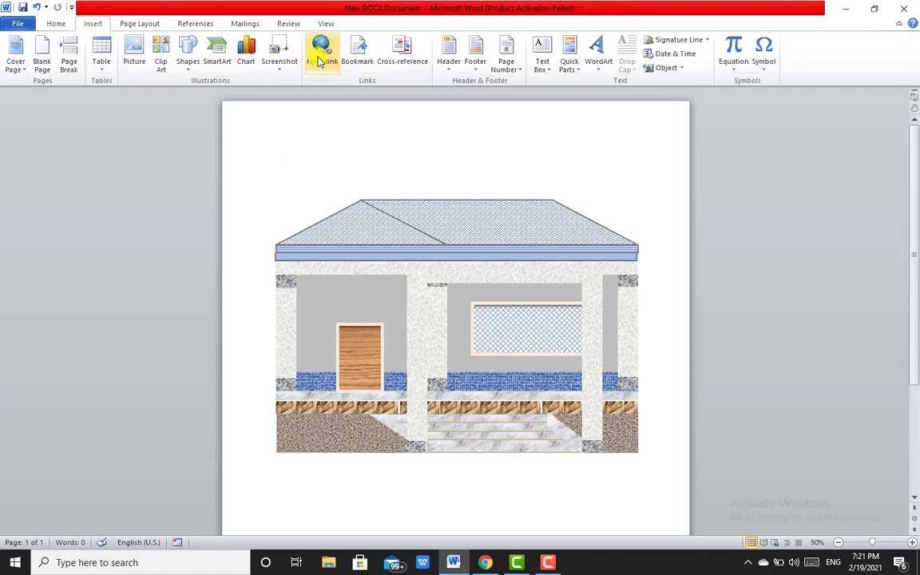
click(194, 72)
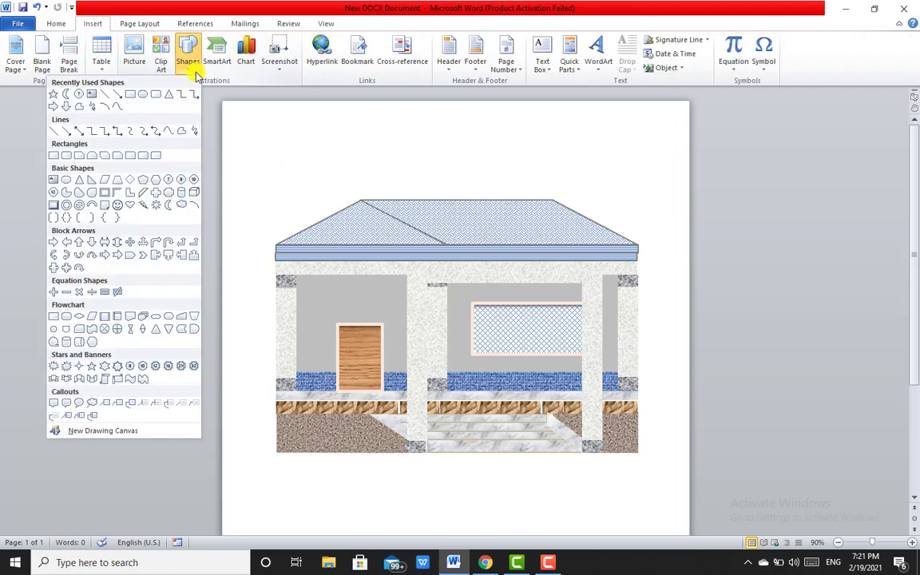
click(156, 95)
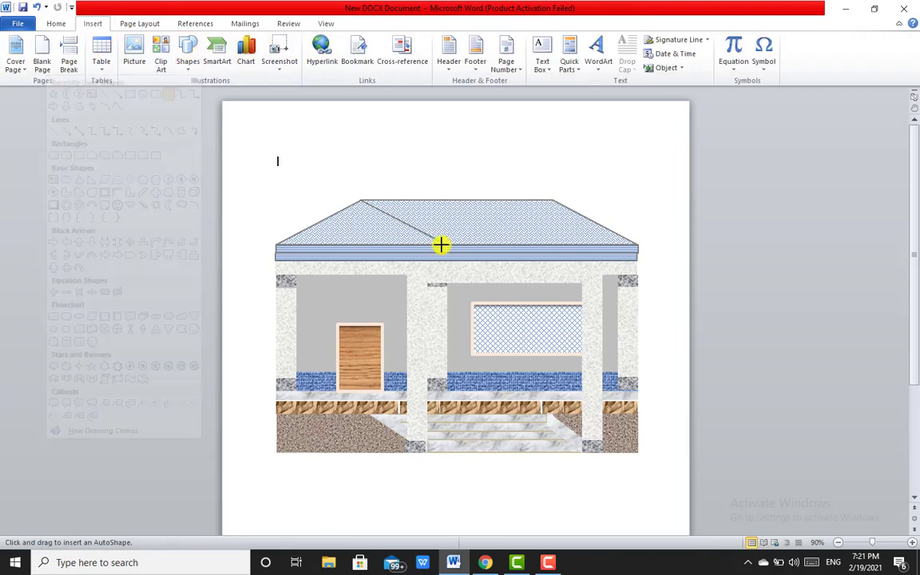
click(409, 273)
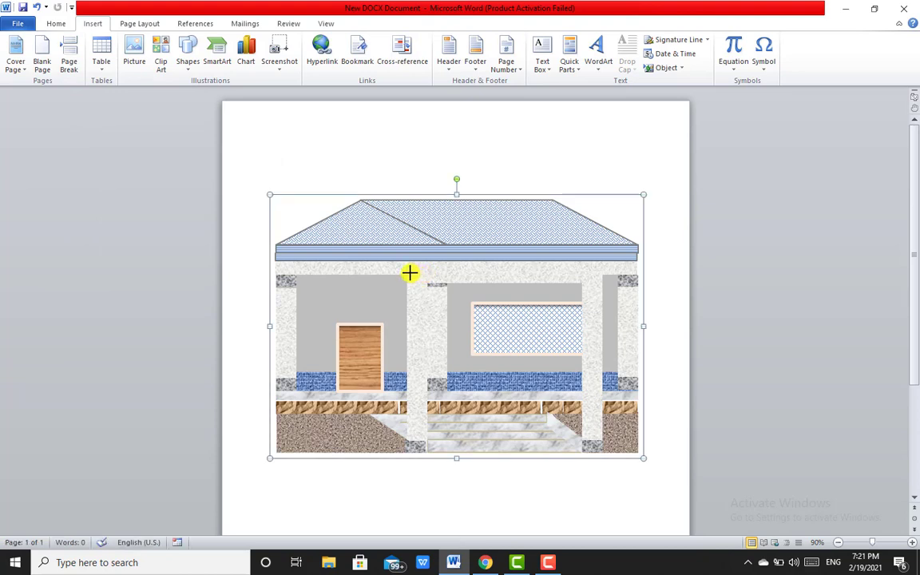
drag(409, 273, 599, 264)
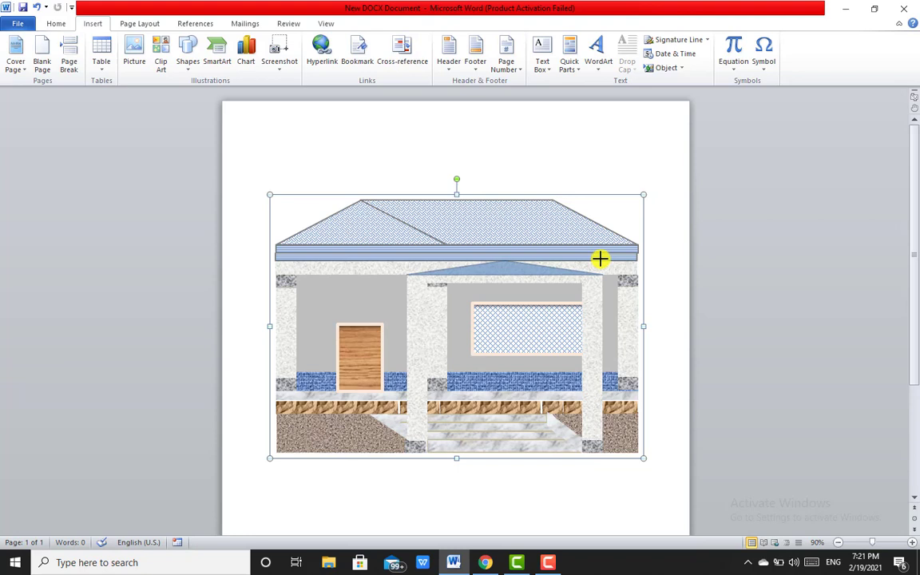
Reshape the triangle into a gable flattened to 0.68" high.
click(600, 258)
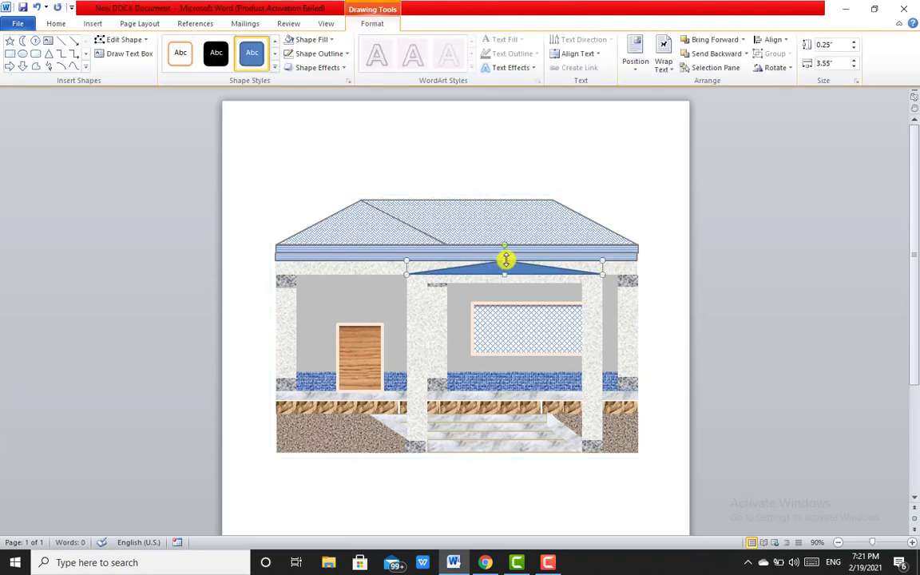
drag(505, 260, 475, 228)
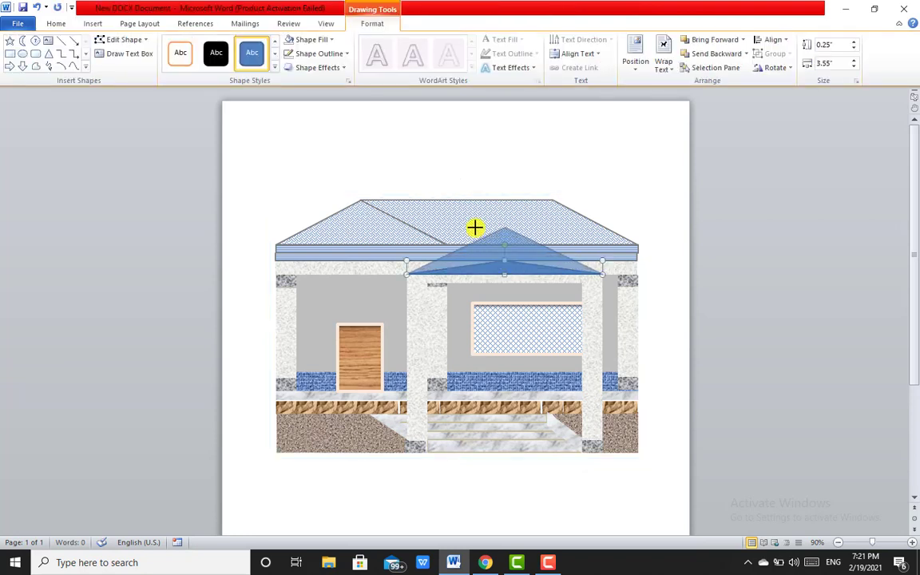
drag(474, 229, 462, 210)
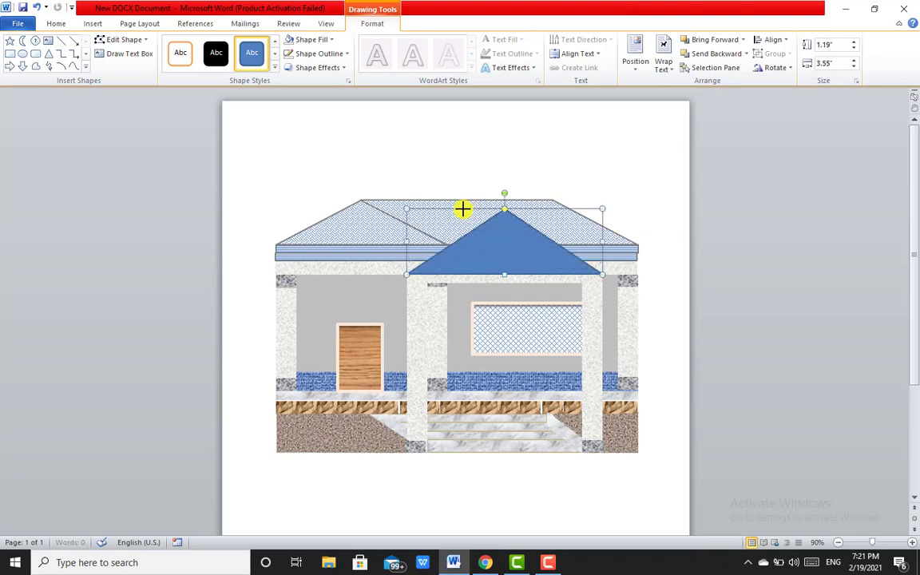
click(505, 210)
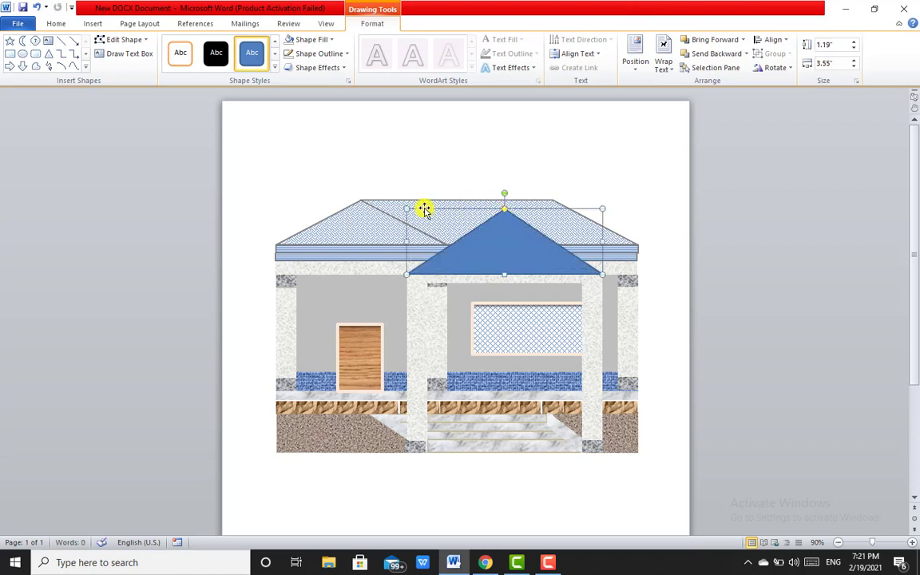
drag(406, 208, 408, 233)
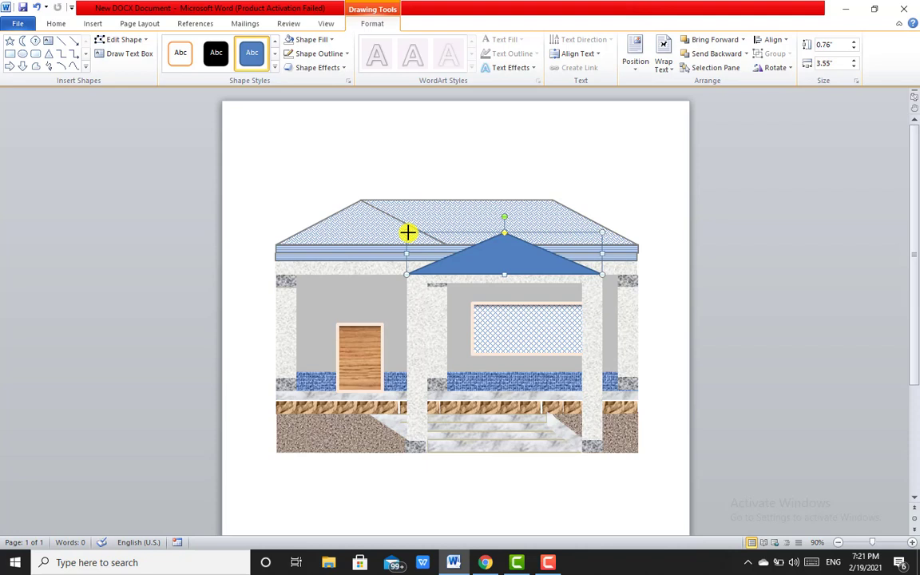
drag(407, 233, 409, 238)
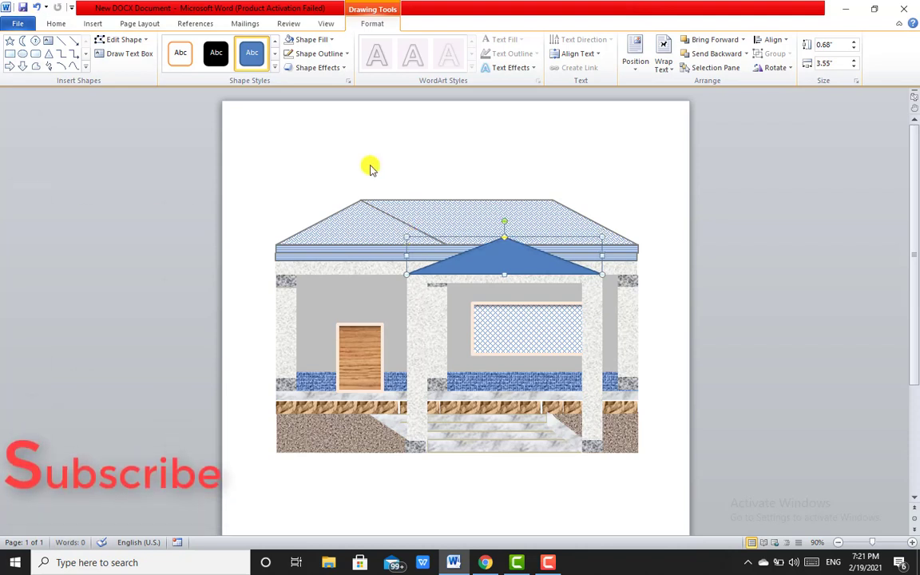
Give the front gable a White, Darker 5% outline and the roof's Weave pattern fill.
click(338, 55)
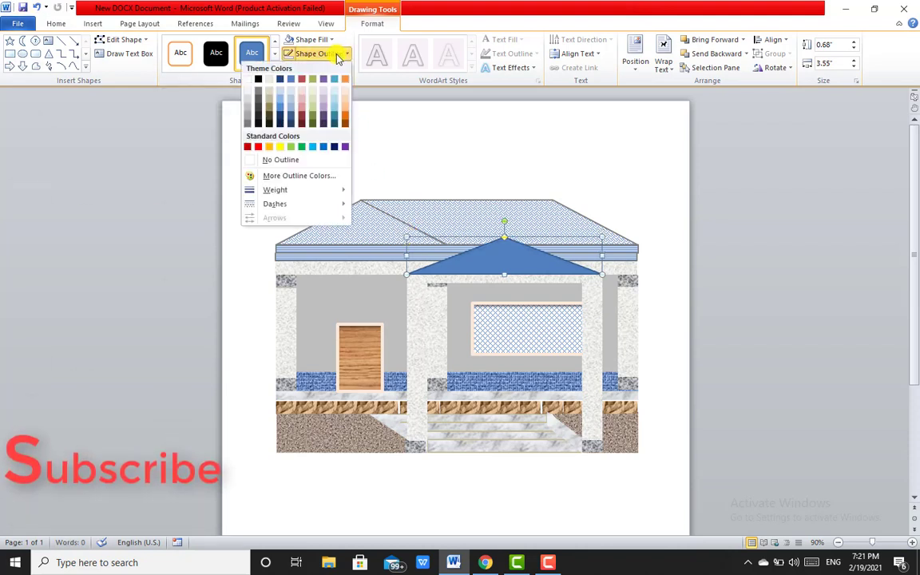
click(255, 89)
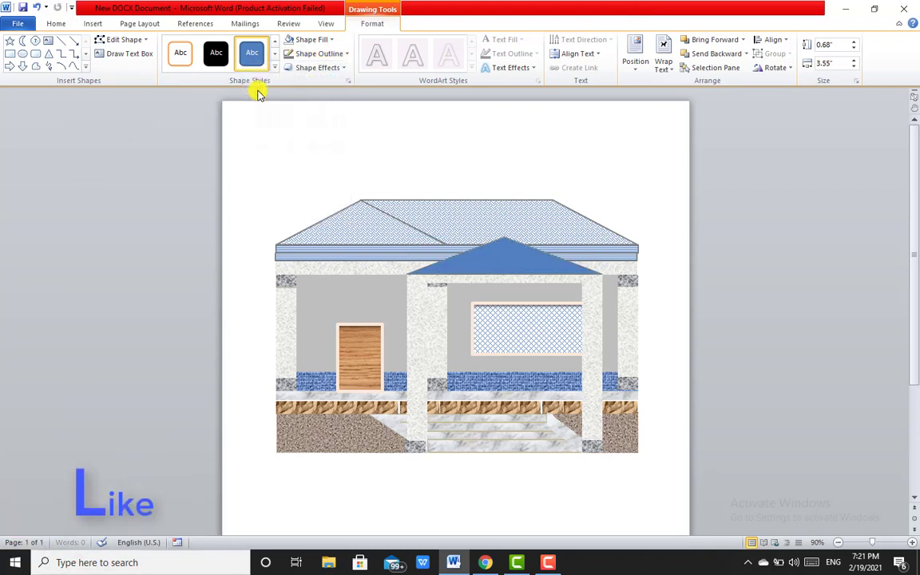
click(324, 42)
mouse_move(328, 190)
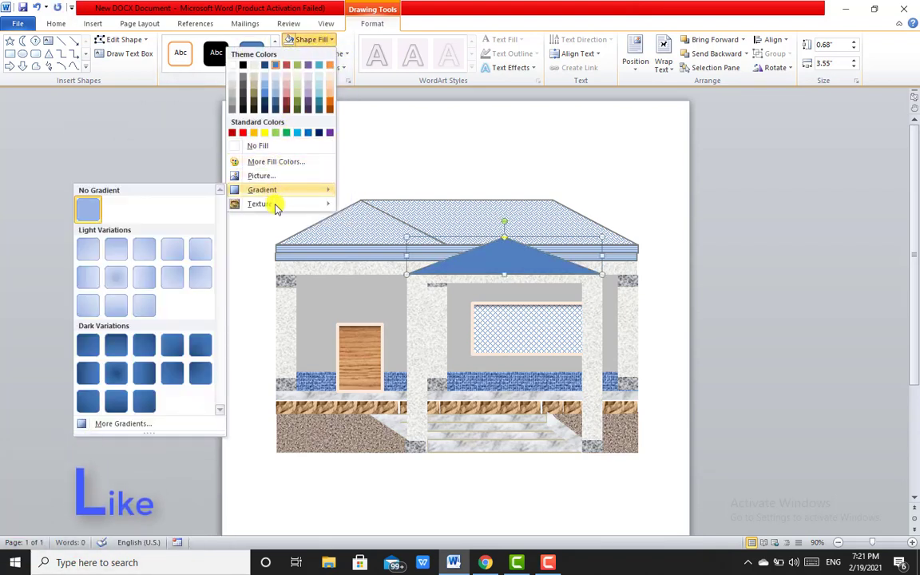
mouse_move(264, 205)
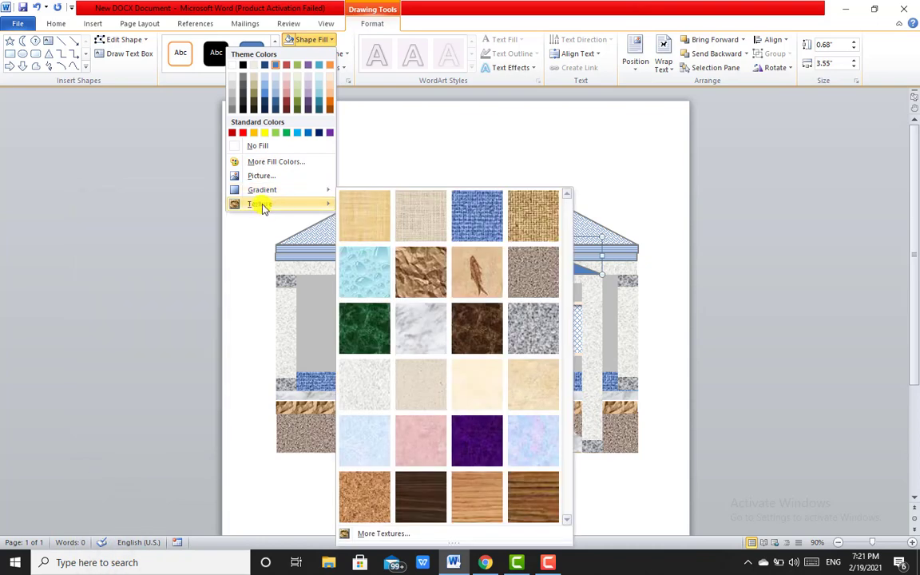
click(382, 533)
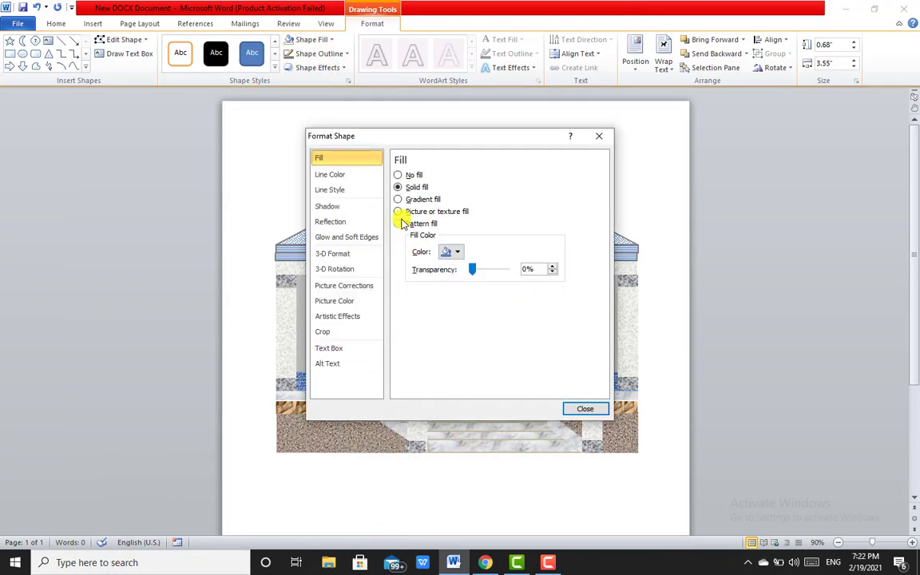
click(403, 224)
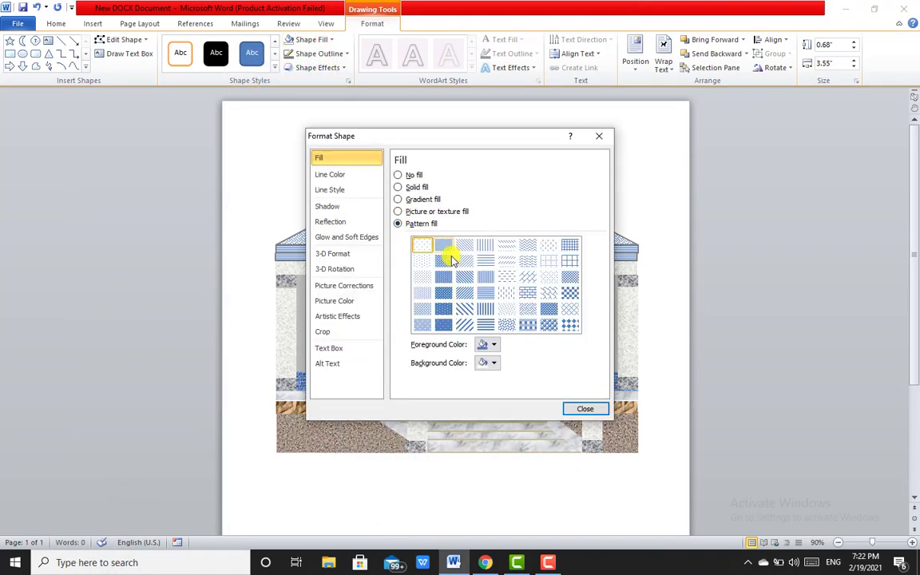
click(528, 310)
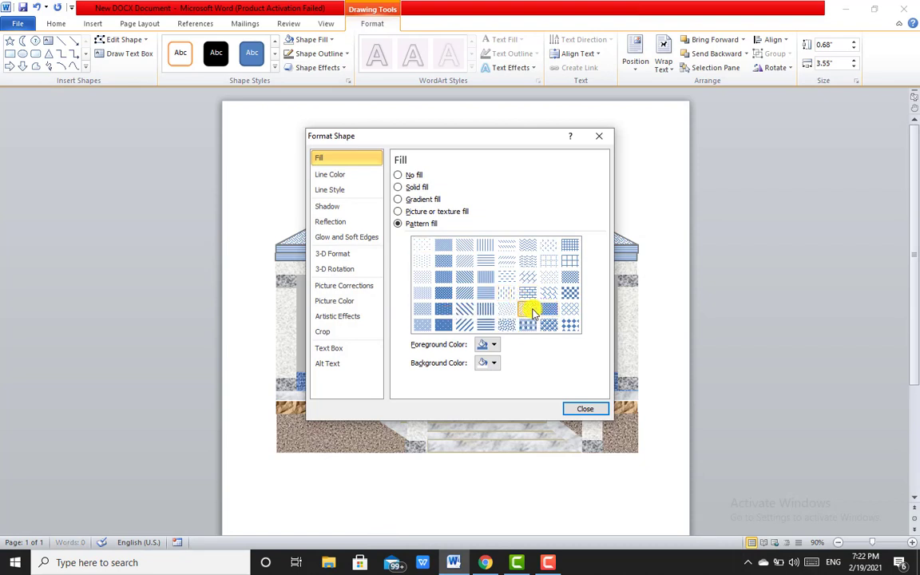
click(587, 409)
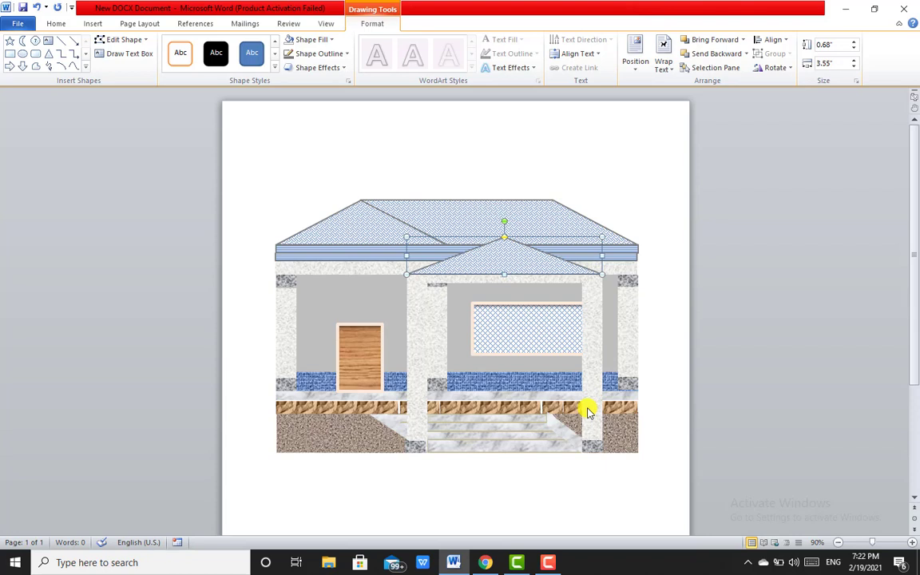
Duplicate the patterned gable and position the copy over the centre of the roof.
click(762, 370)
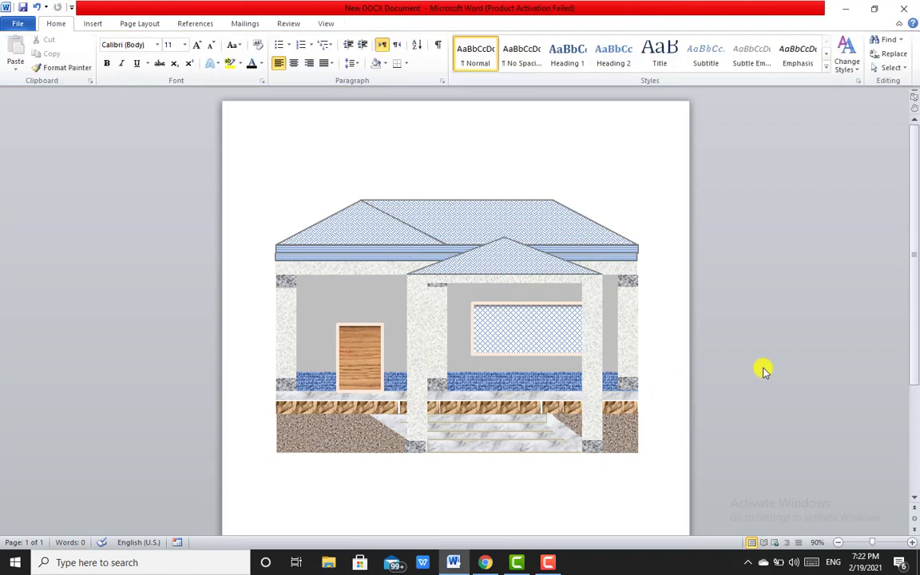
click(499, 251)
mouse_move(498, 251)
mouse_down()
mouse_move(505, 259)
mouse_move(595, 174)
mouse_up()
click(503, 247)
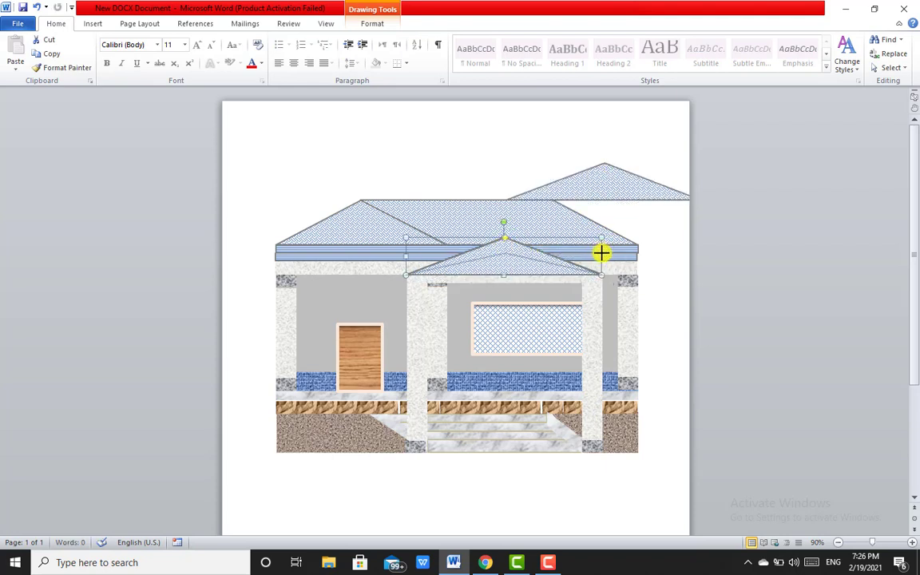
drag(601, 252, 520, 245)
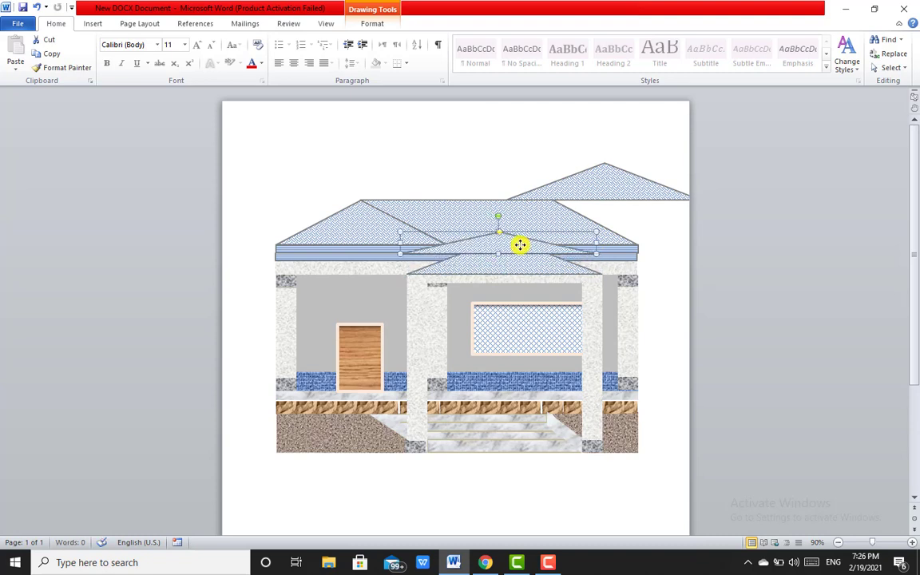
drag(520, 245, 503, 252)
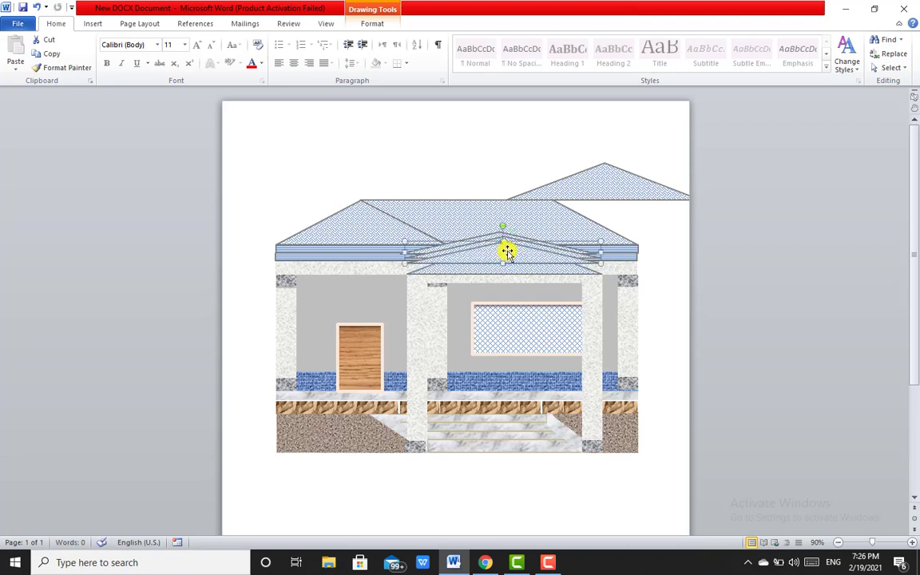
Stack the spare gable copy on the centre gable and bring it to the front.
click(602, 185)
drag(603, 185, 498, 258)
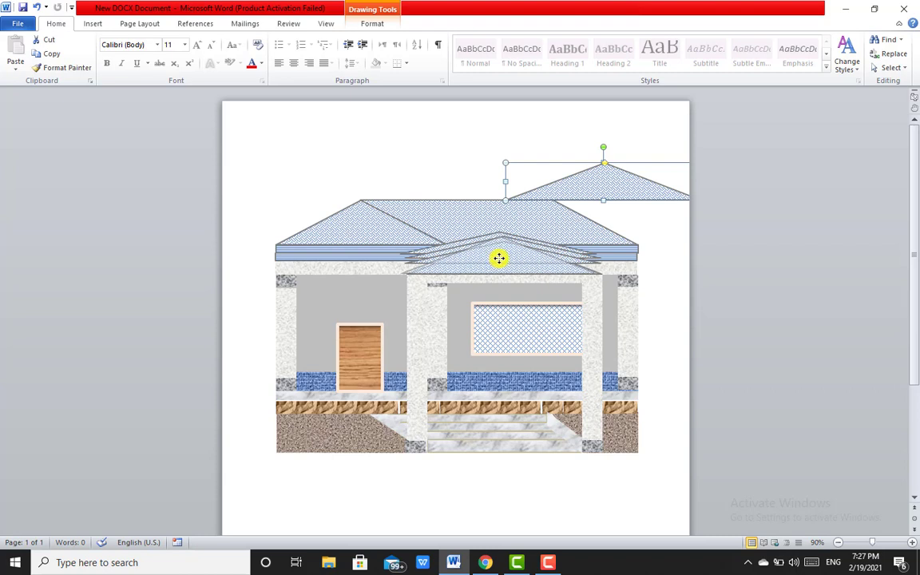
drag(498, 258, 500, 258)
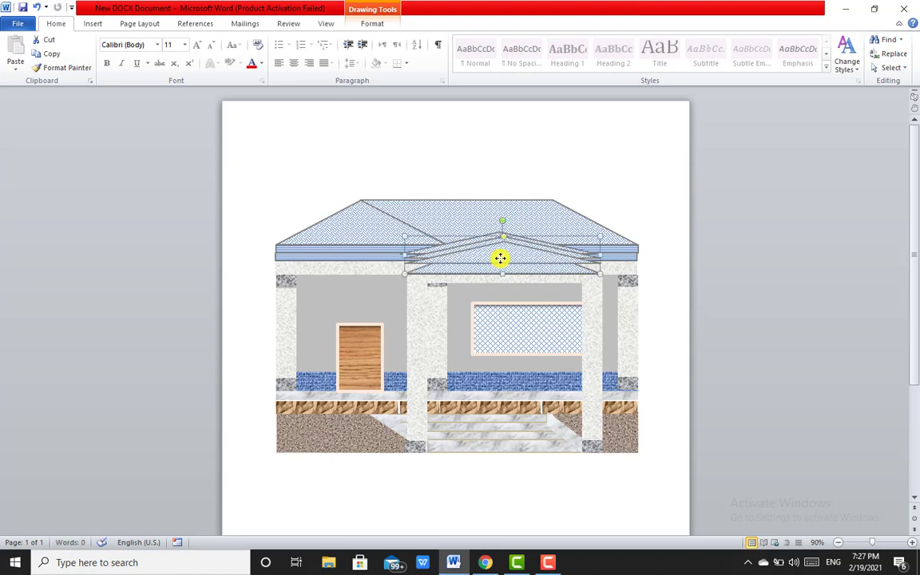
right_click(500, 258)
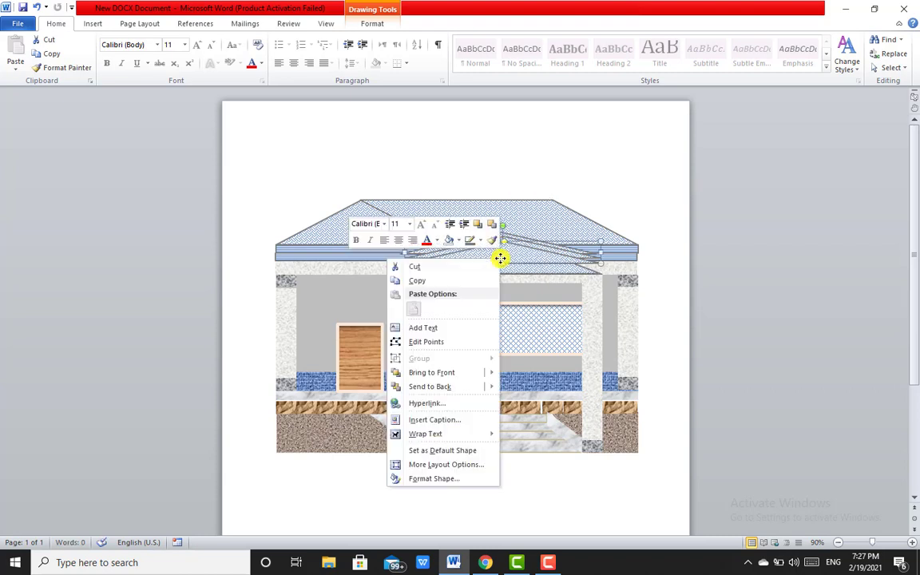
click(539, 269)
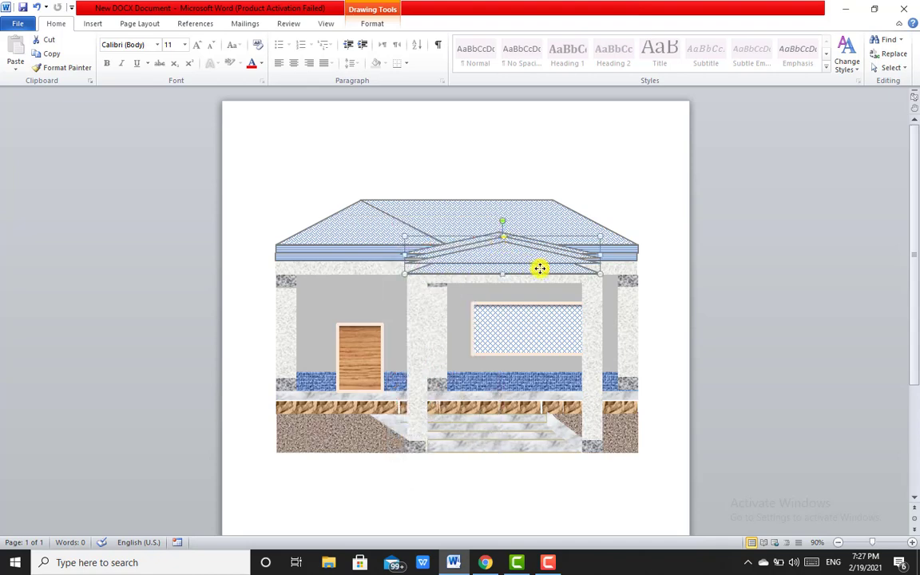
right_click(540, 269)
mouse_move(524, 382)
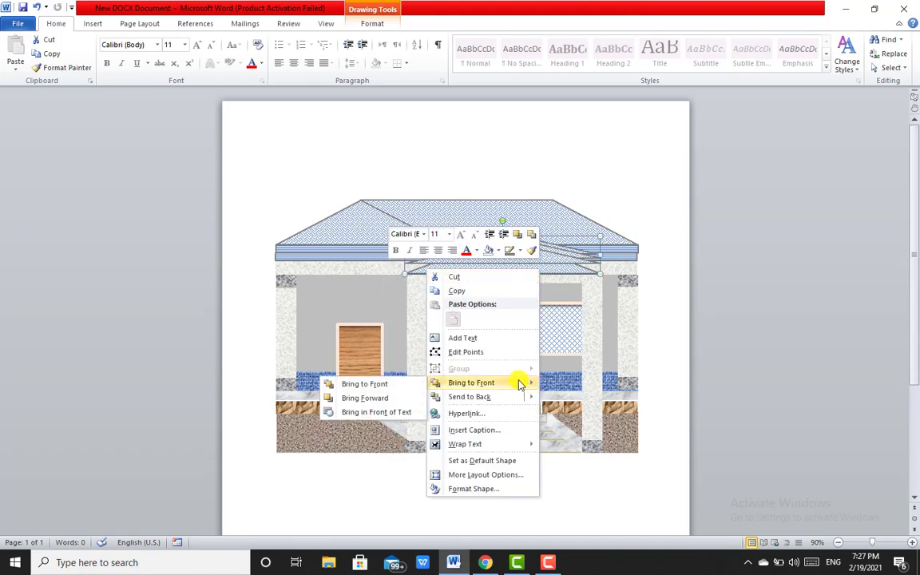
click(397, 385)
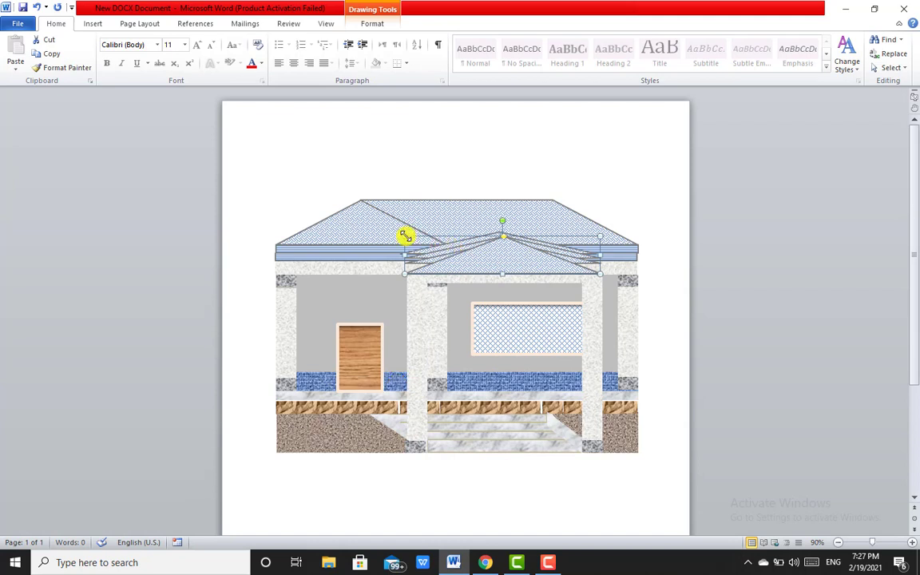
Enlarge the topmost gable up and to the left, then review the roof.
drag(405, 231, 402, 229)
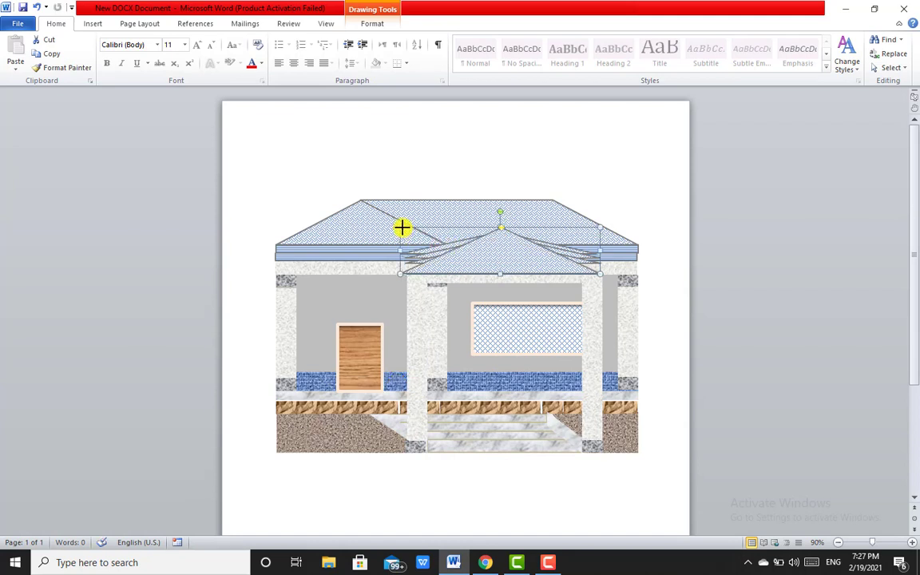
click(727, 210)
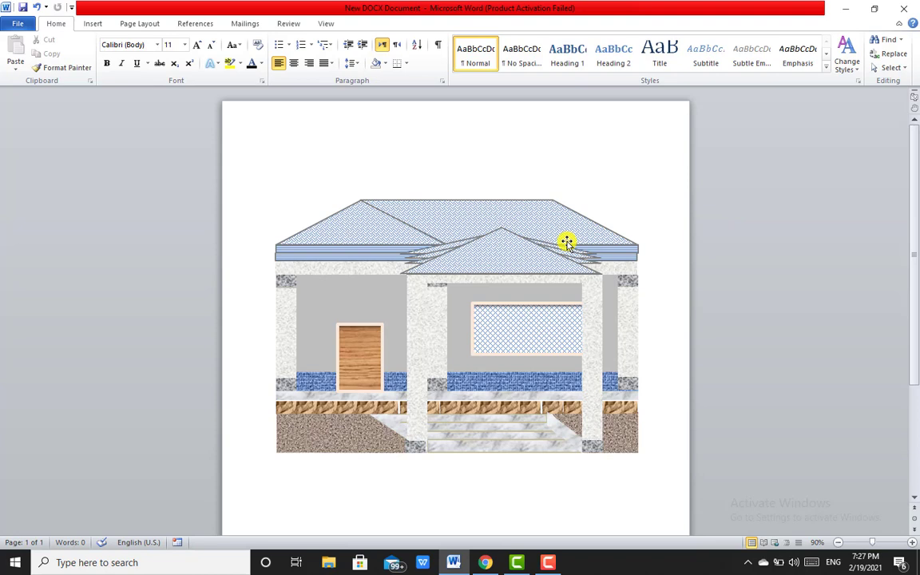
click(422, 260)
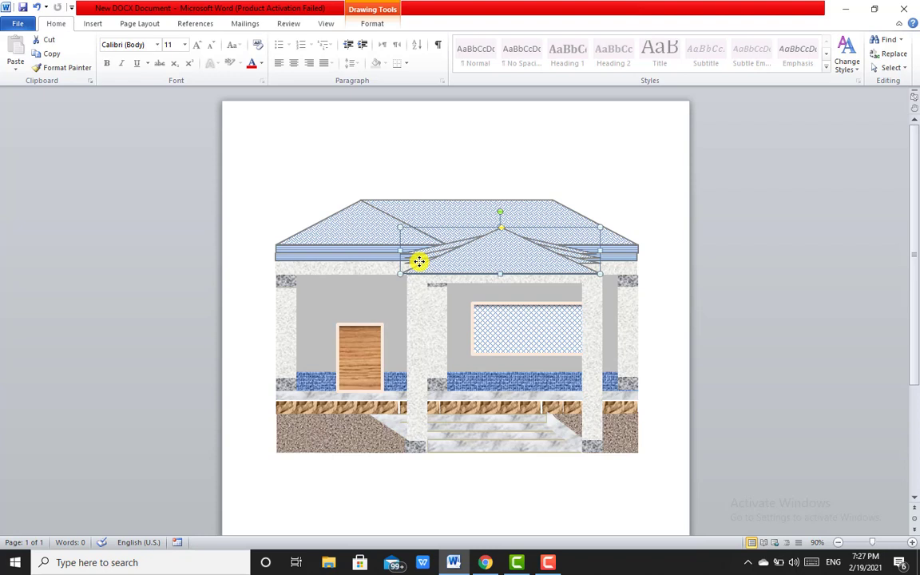
click(468, 152)
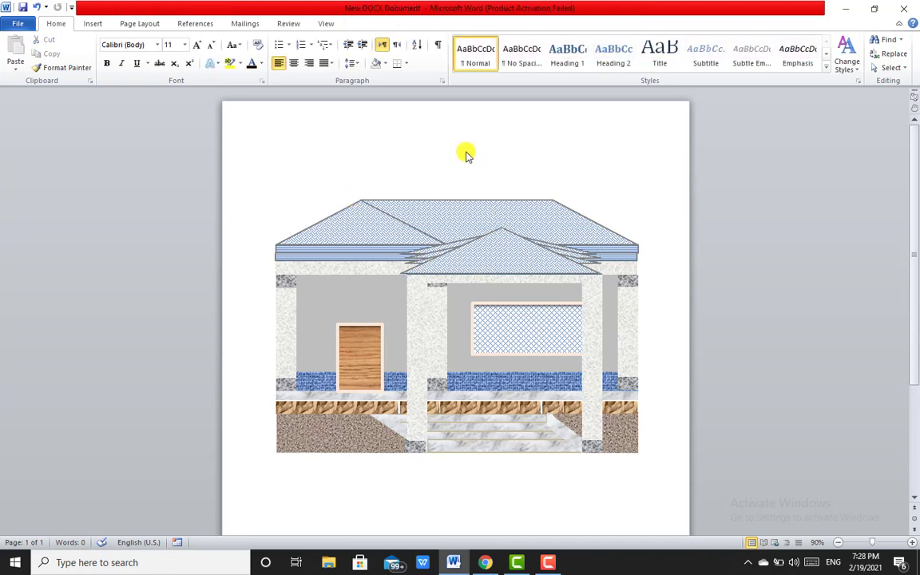
Set the page colour to Black and select the house drawing.
click(139, 26)
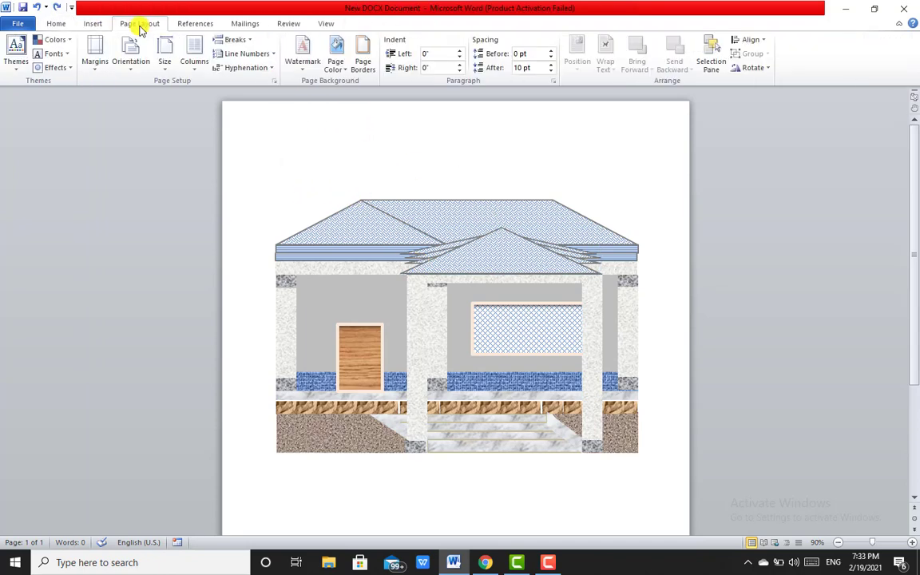
click(335, 64)
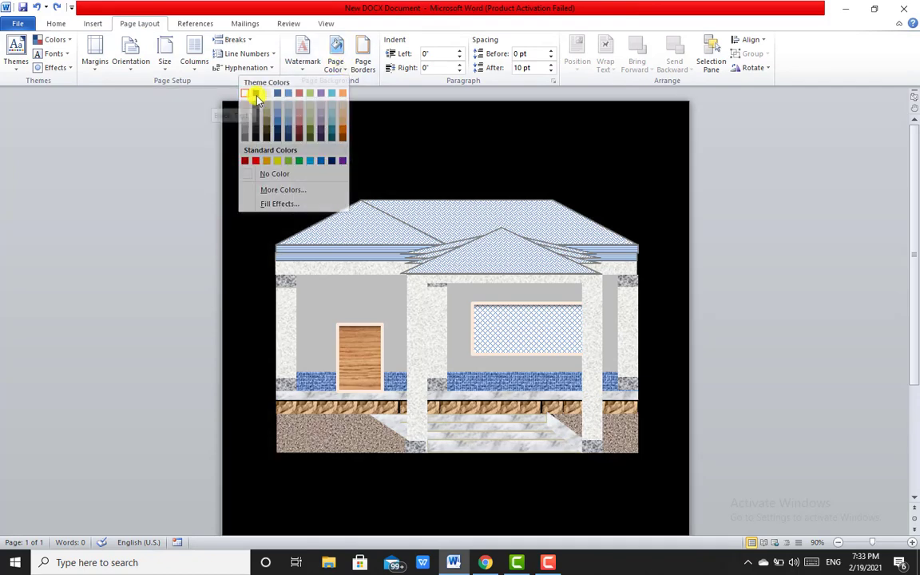
click(255, 92)
click(364, 294)
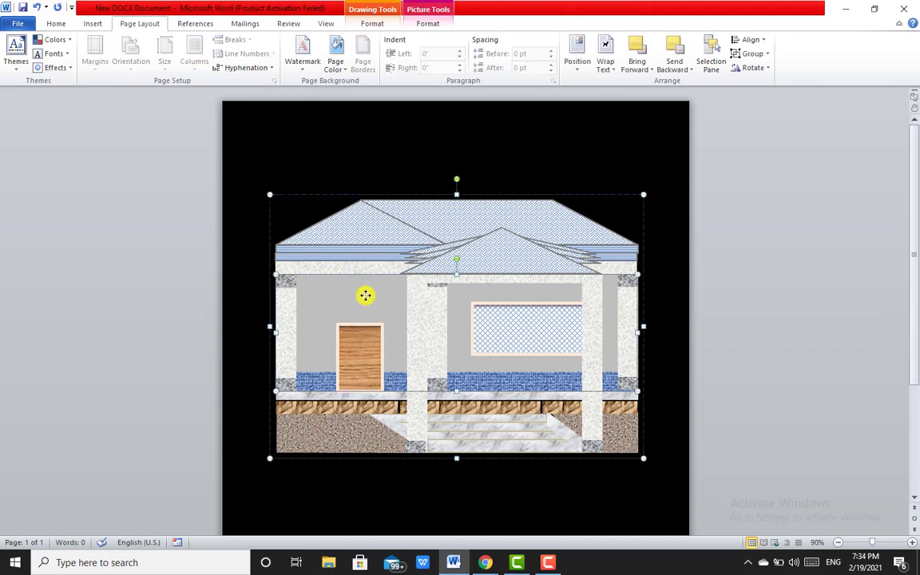
Fill the house wall with the Horizontal brick pattern.
click(373, 23)
click(326, 39)
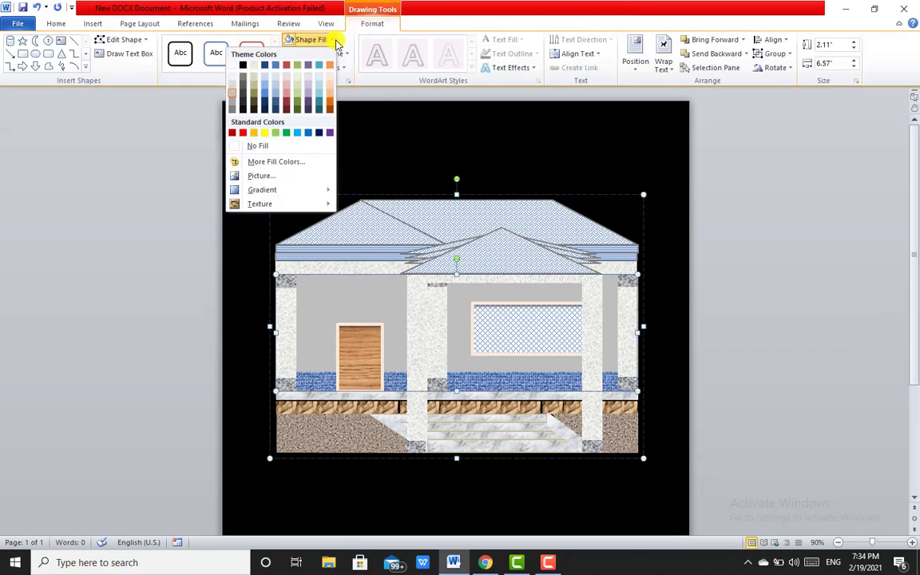
mouse_move(251, 210)
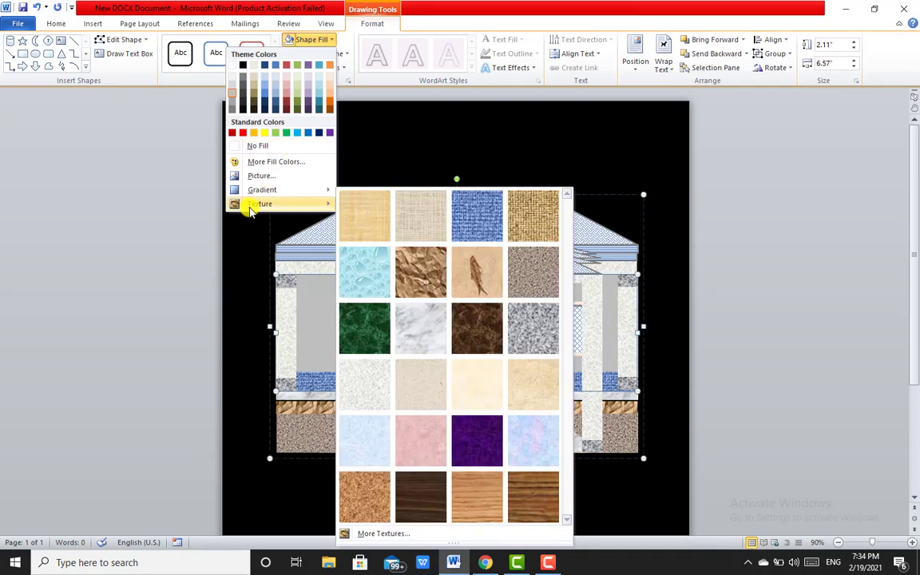
click(367, 533)
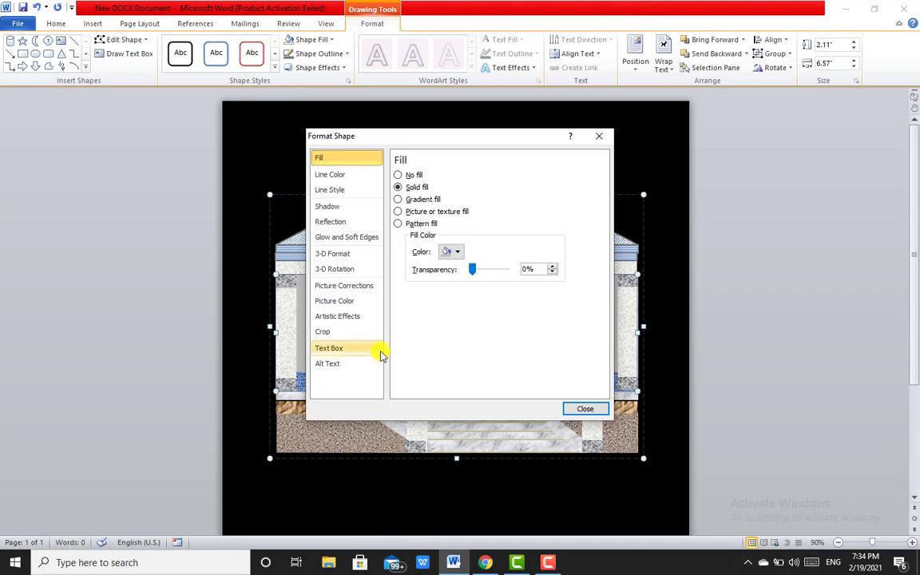
click(399, 225)
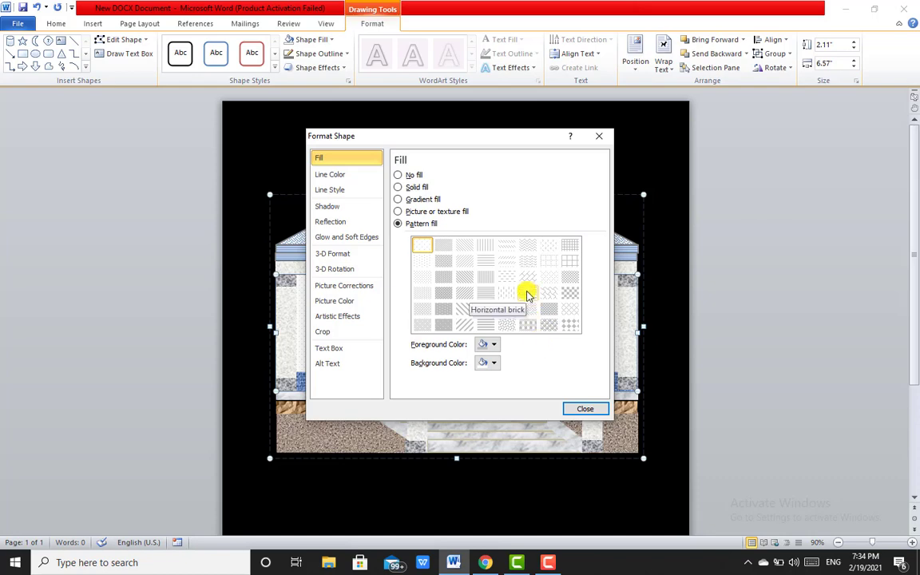
click(528, 293)
click(583, 410)
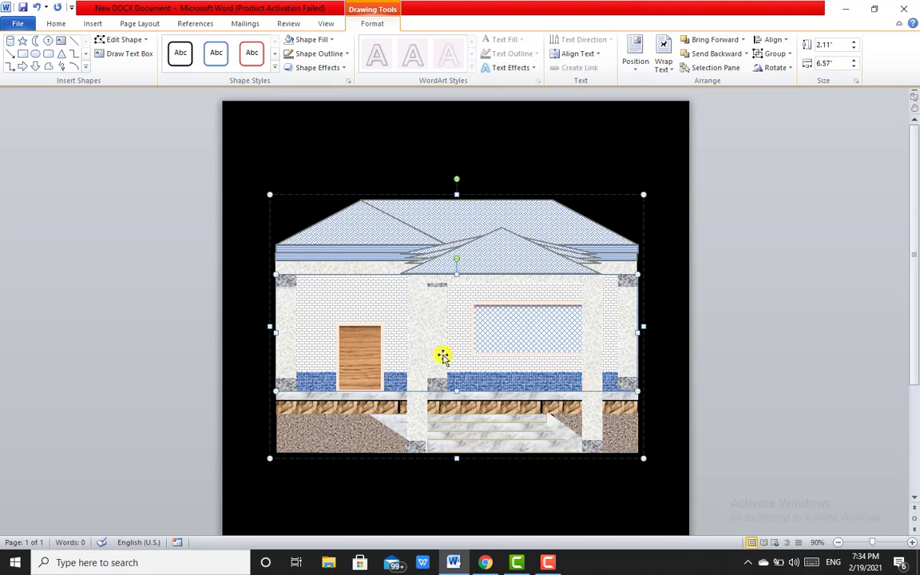
Select the left, middle and right pillars together.
click(289, 314)
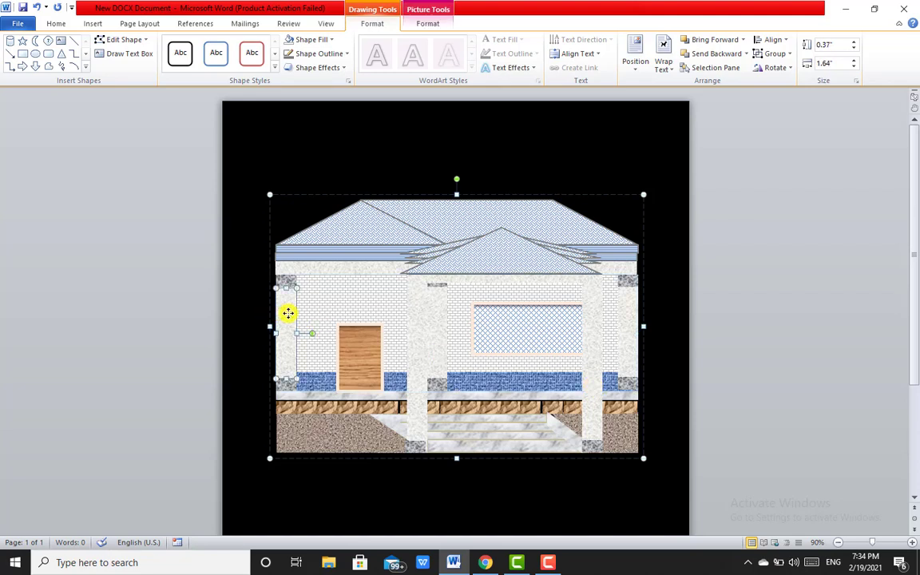
click(441, 335)
ctrl+click(290, 322)
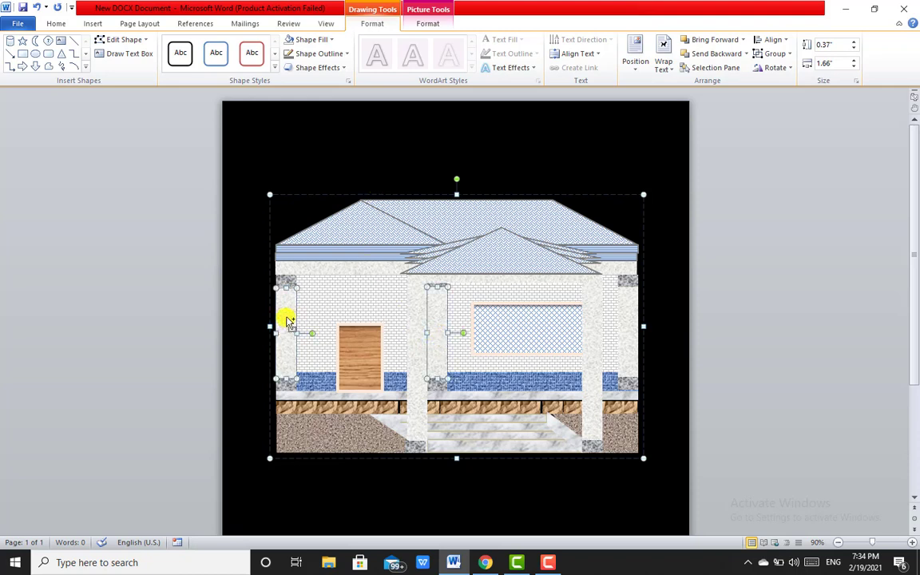
ctrl+click(631, 328)
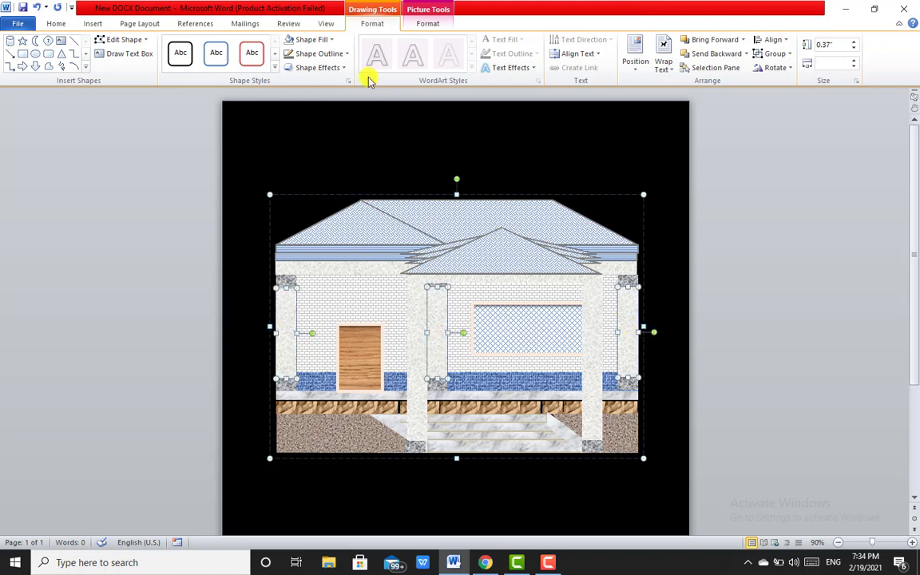
Give the three pillars a Wide upward diagonal pattern fill.
click(330, 40)
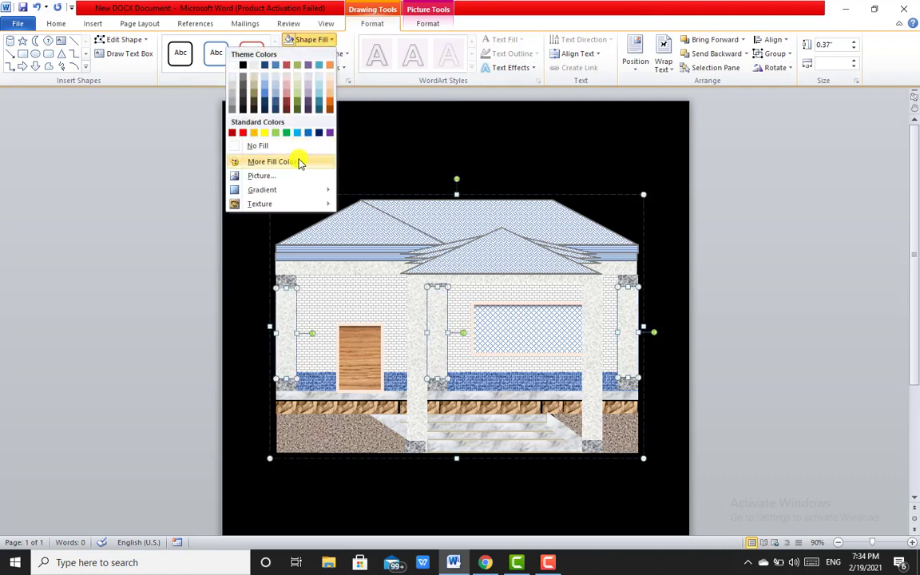
mouse_move(290, 206)
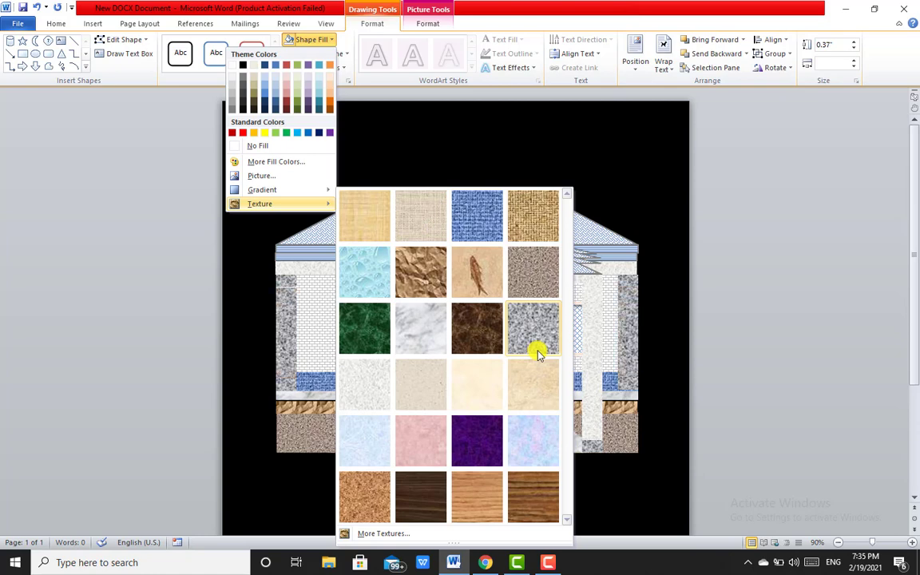
click(384, 533)
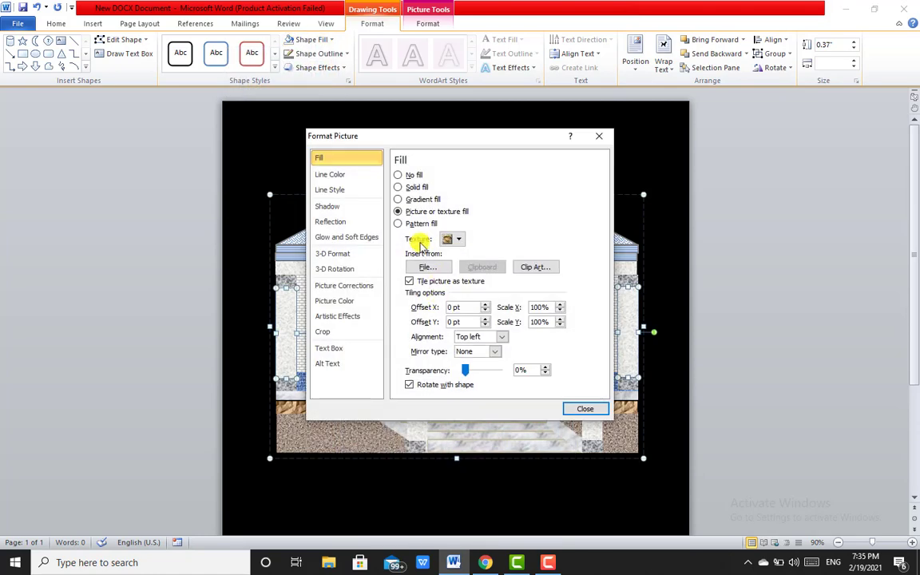
click(401, 224)
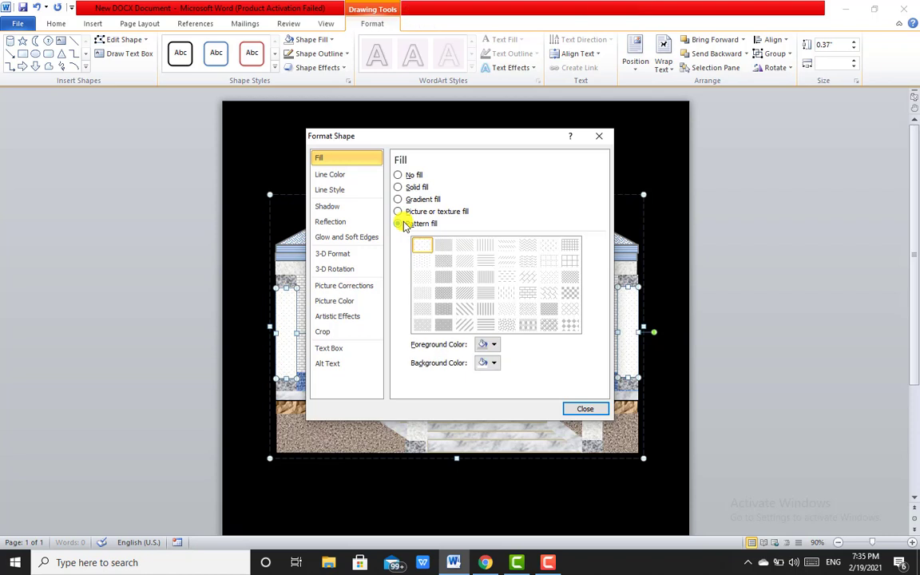
click(488, 278)
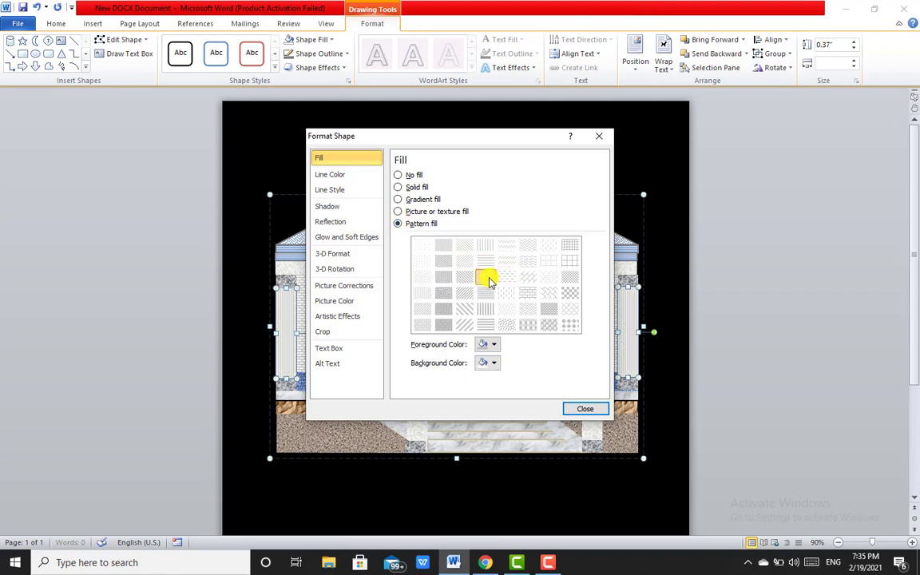
click(529, 260)
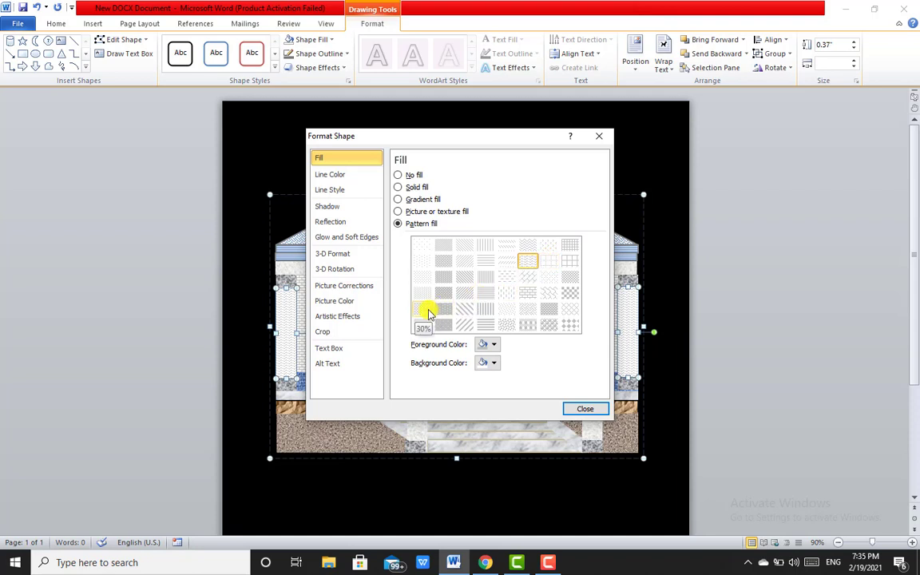
click(426, 312)
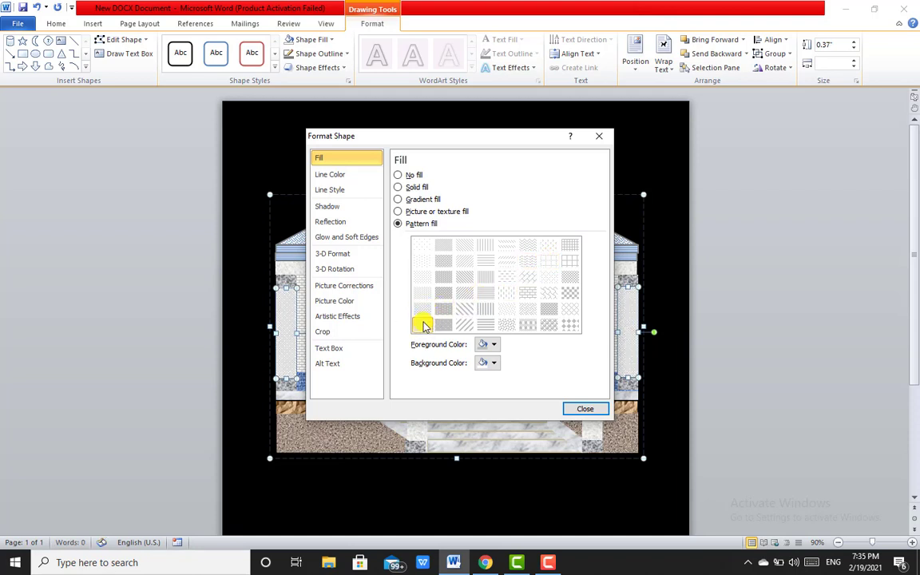
click(444, 325)
click(464, 325)
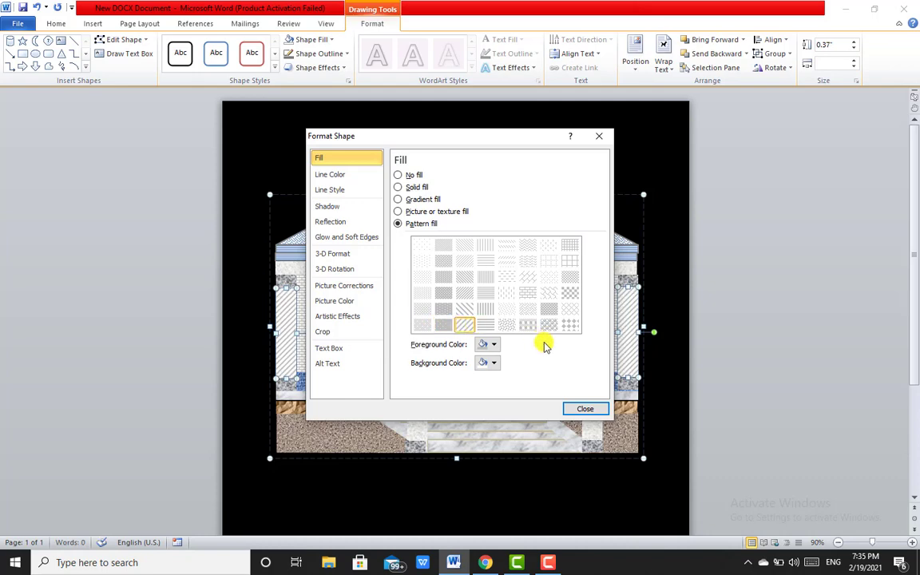
click(571, 408)
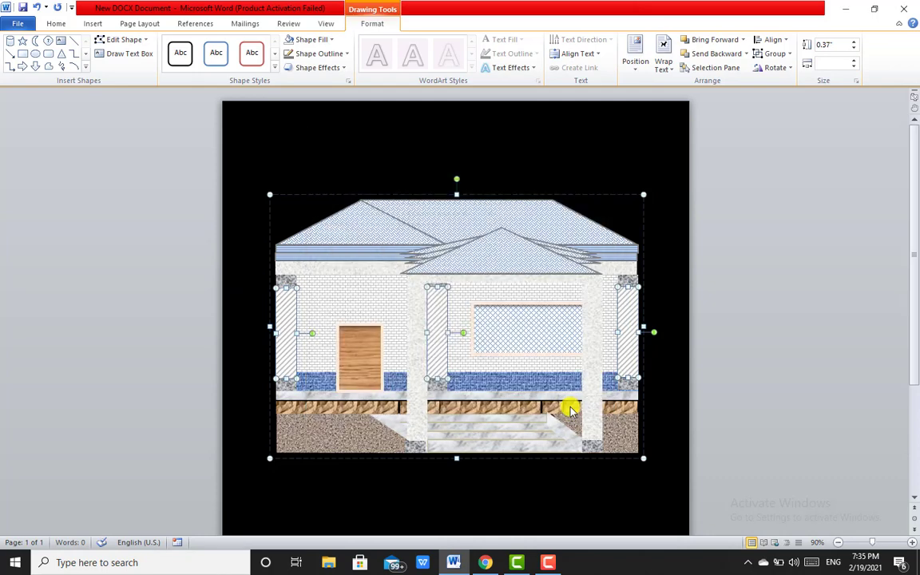
Delete the extra left porch column shape from the house group.
click(681, 279)
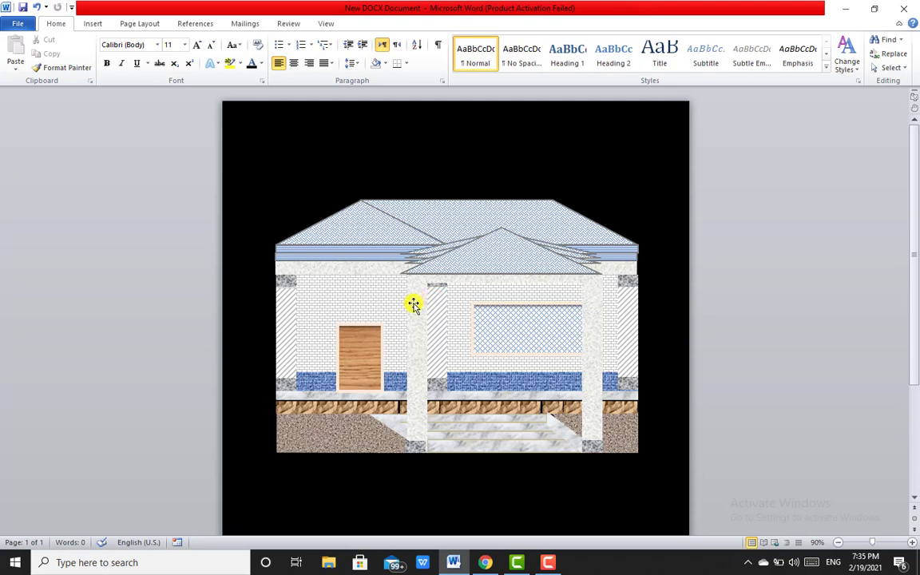
click(413, 303)
click(413, 304)
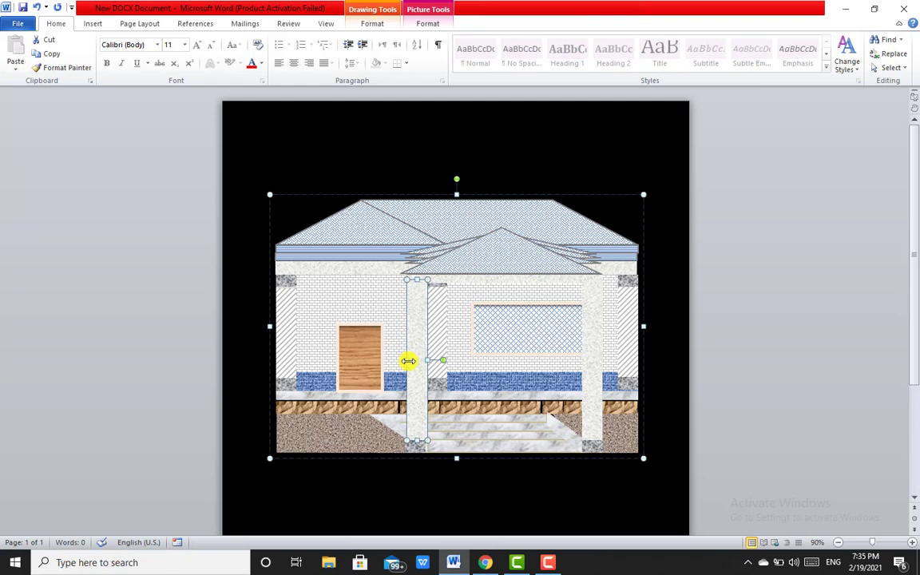
key(Delete)
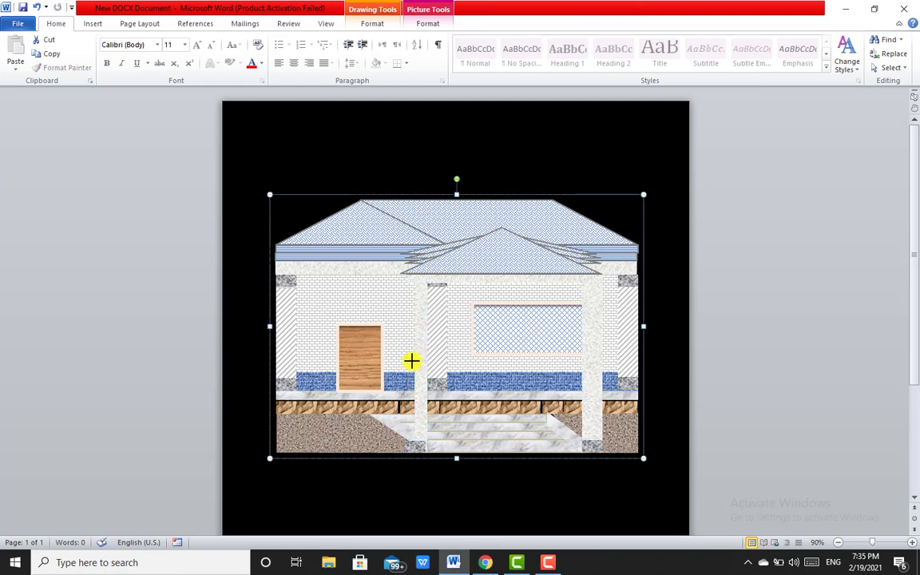
key(Left)
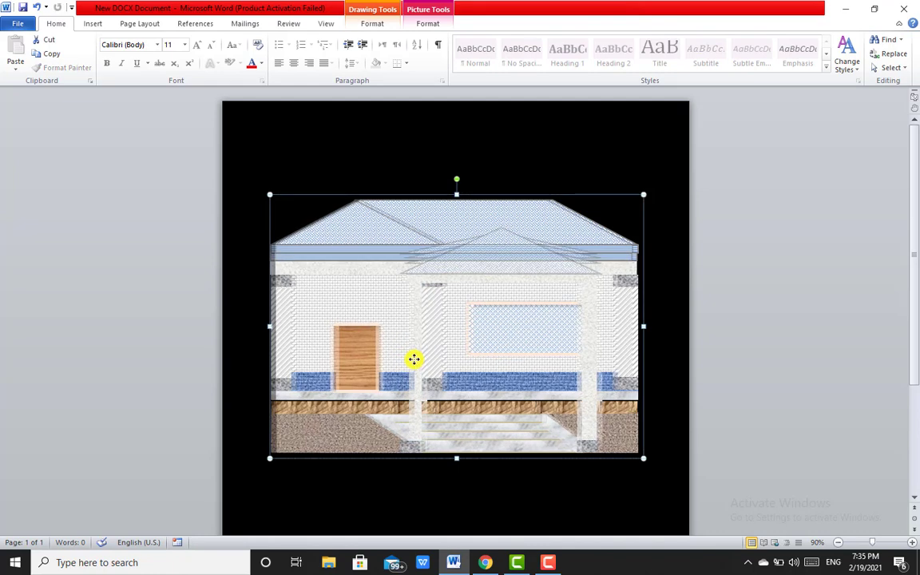
key(Right)
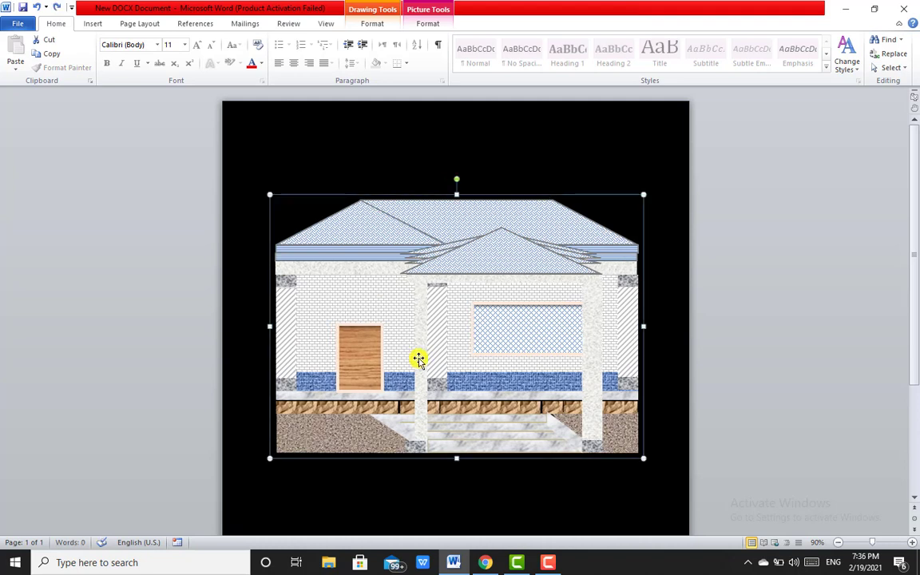
Shift the left porch column slightly left and narrow the right porch column.
click(419, 358)
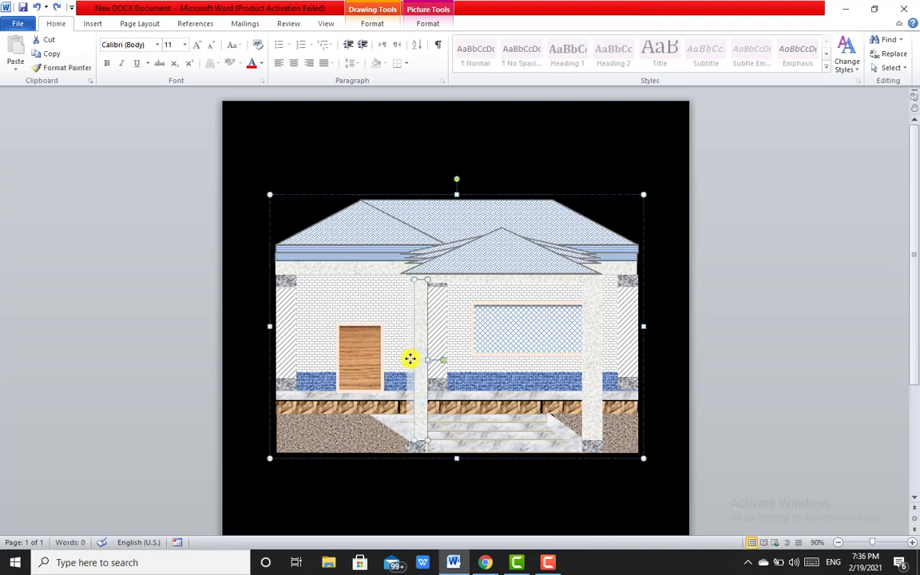
drag(418, 358, 410, 359)
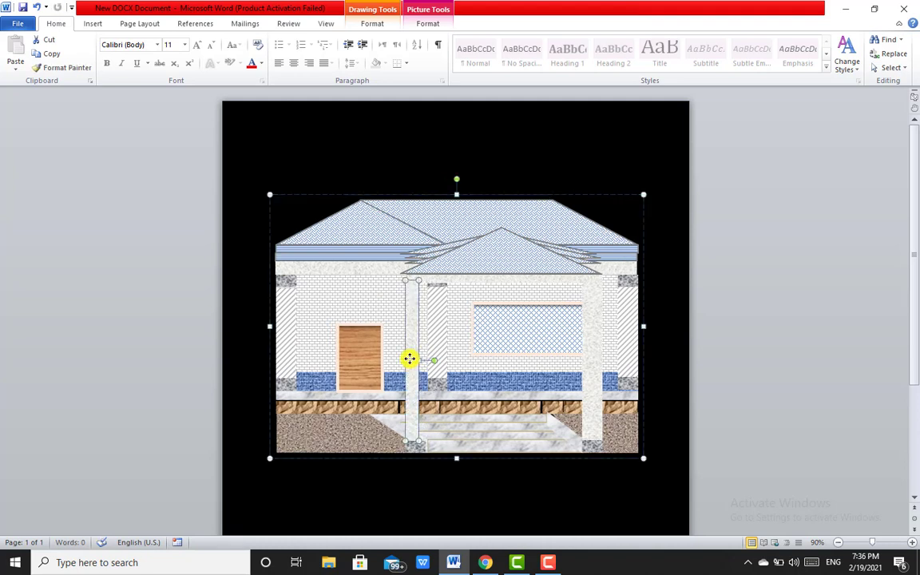
click(423, 446)
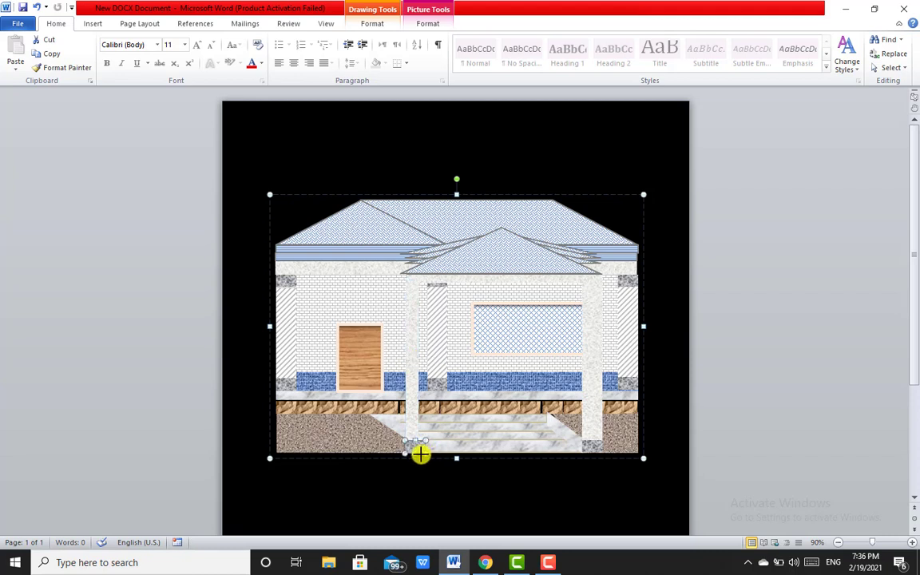
click(446, 435)
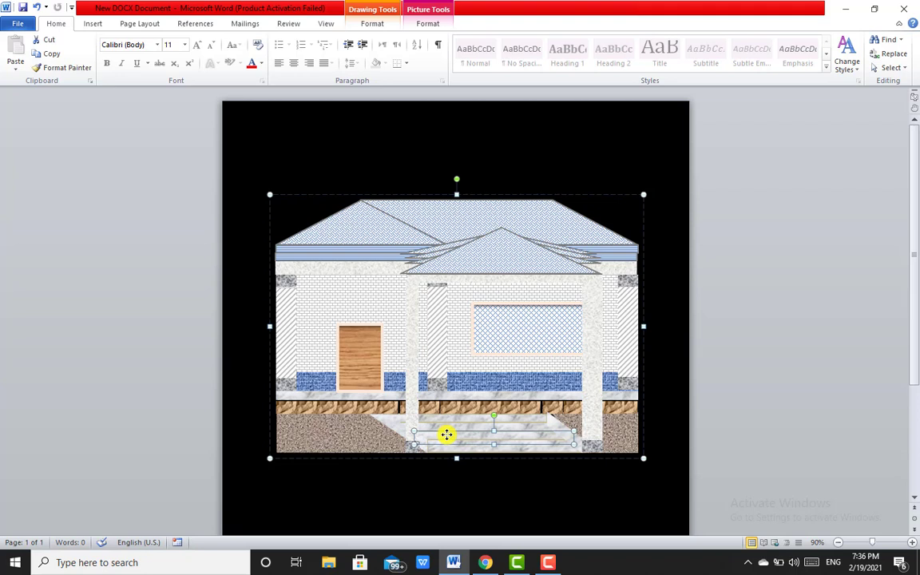
click(593, 390)
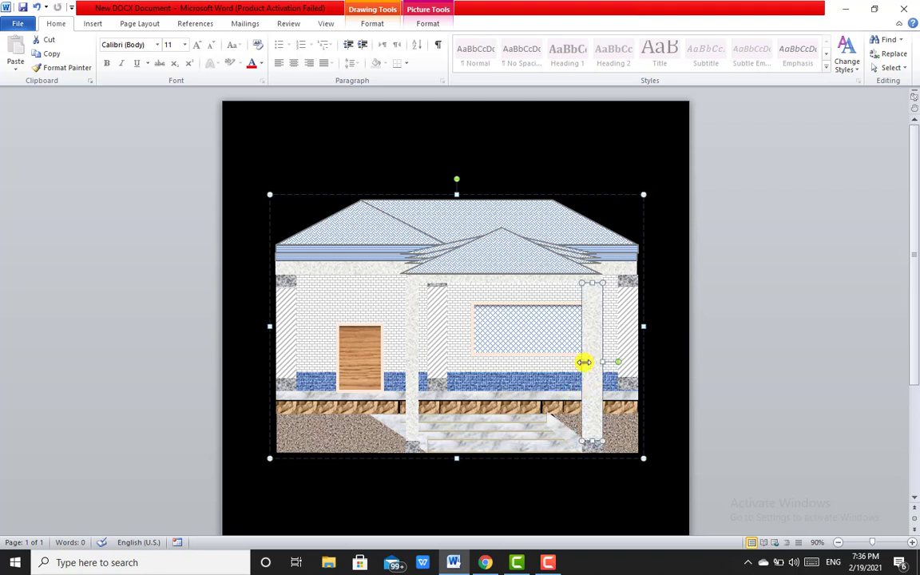
drag(582, 362, 591, 361)
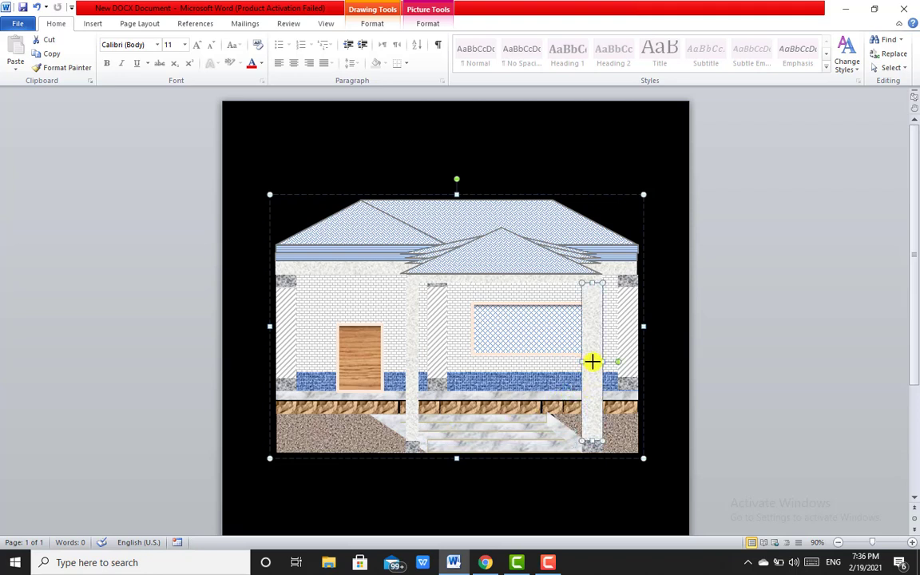
click(592, 450)
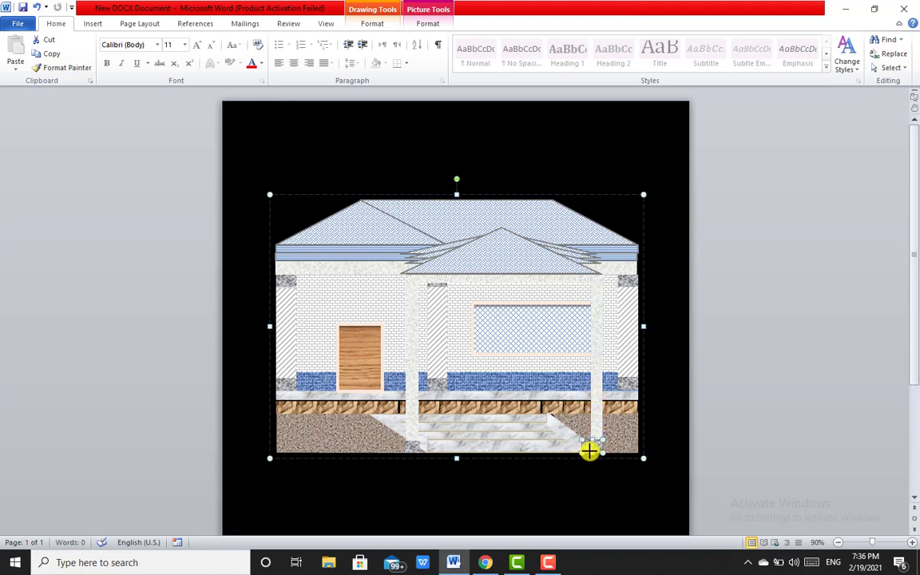
click(608, 487)
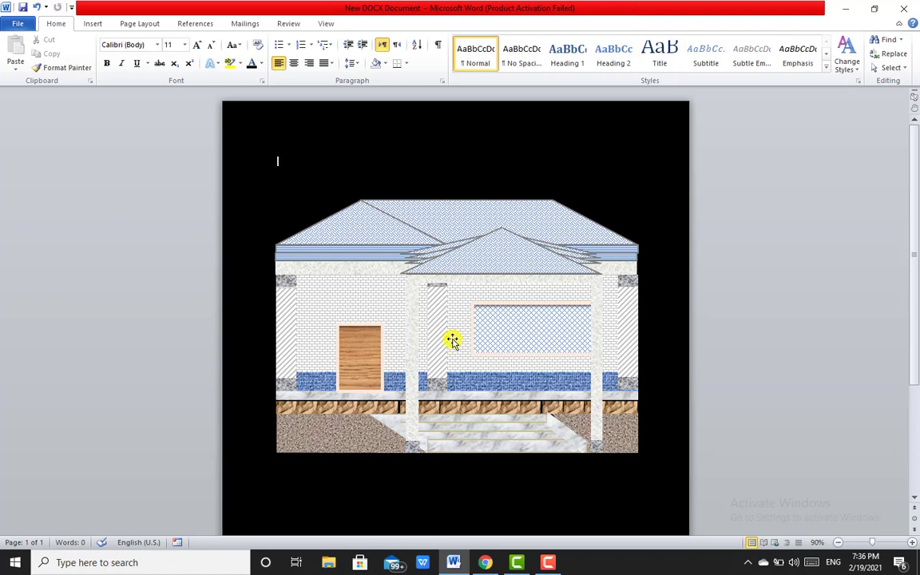
click(351, 268)
Give the eave band under the roof a dark wood texture.
click(349, 270)
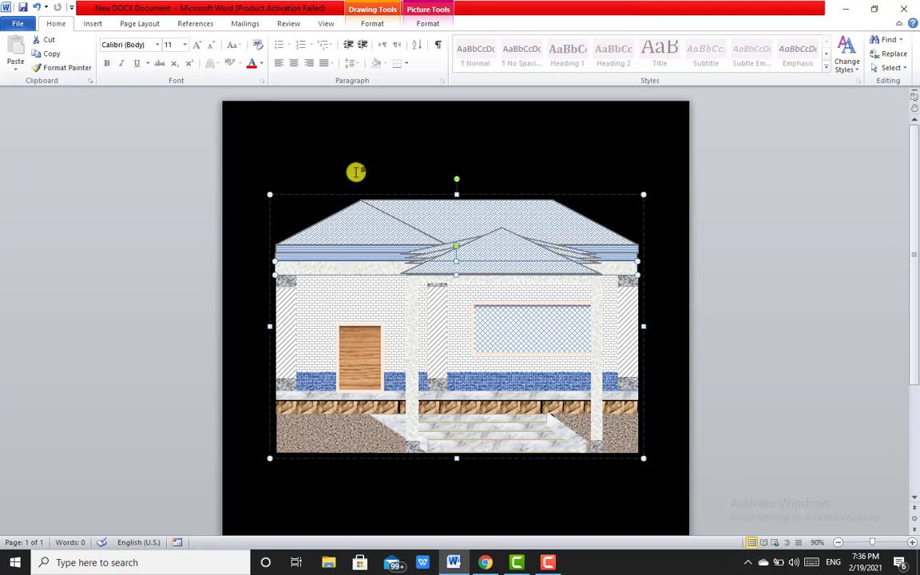
click(426, 25)
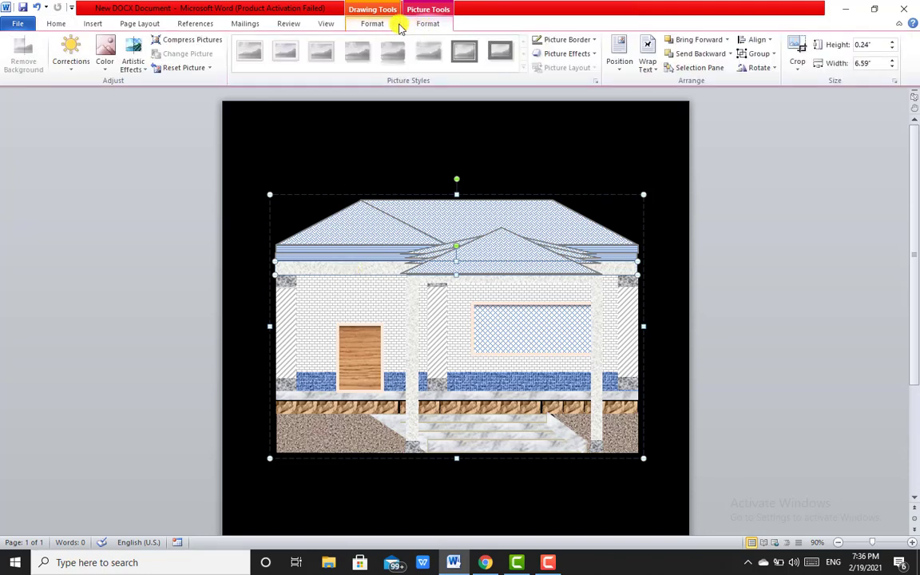
click(374, 24)
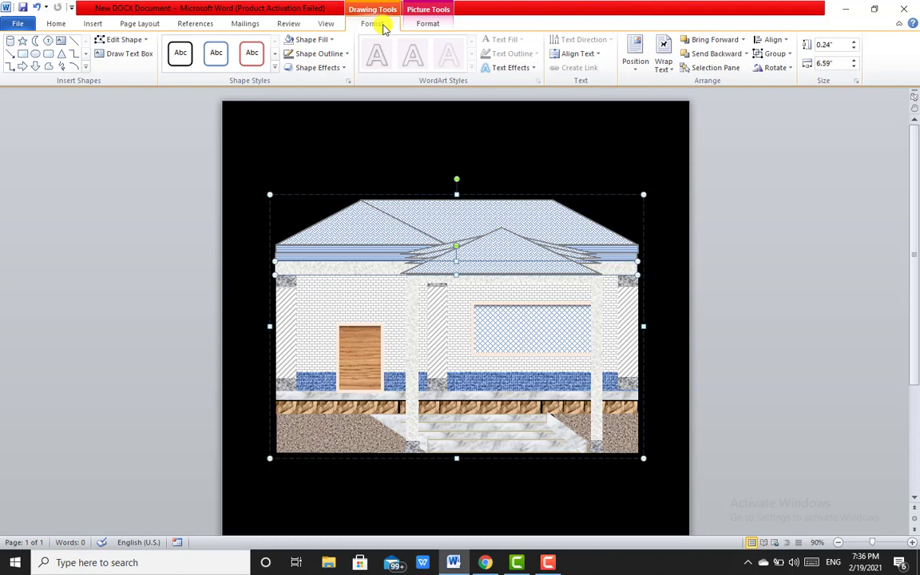
click(312, 39)
mouse_move(273, 205)
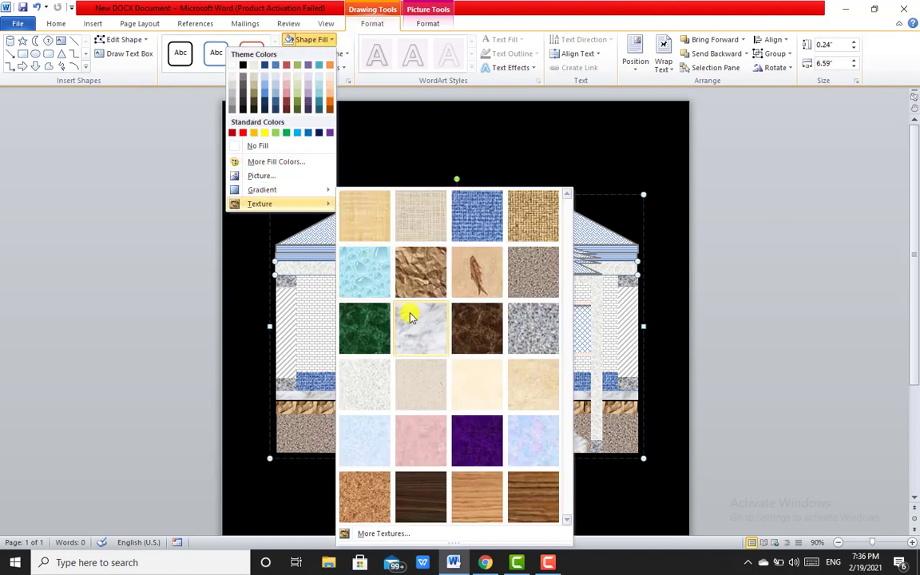
click(435, 492)
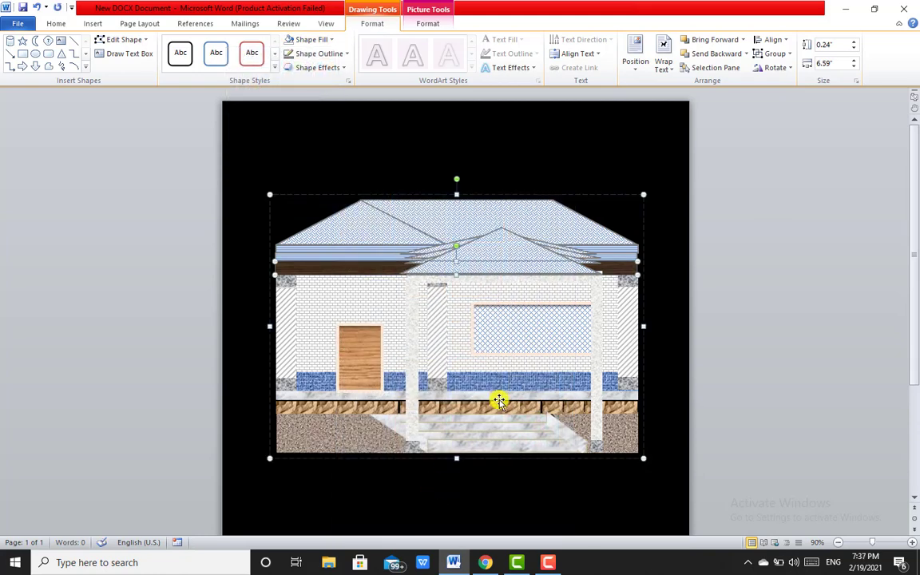
Fill the beam under the porch gable with the same dark wood texture.
click(478, 279)
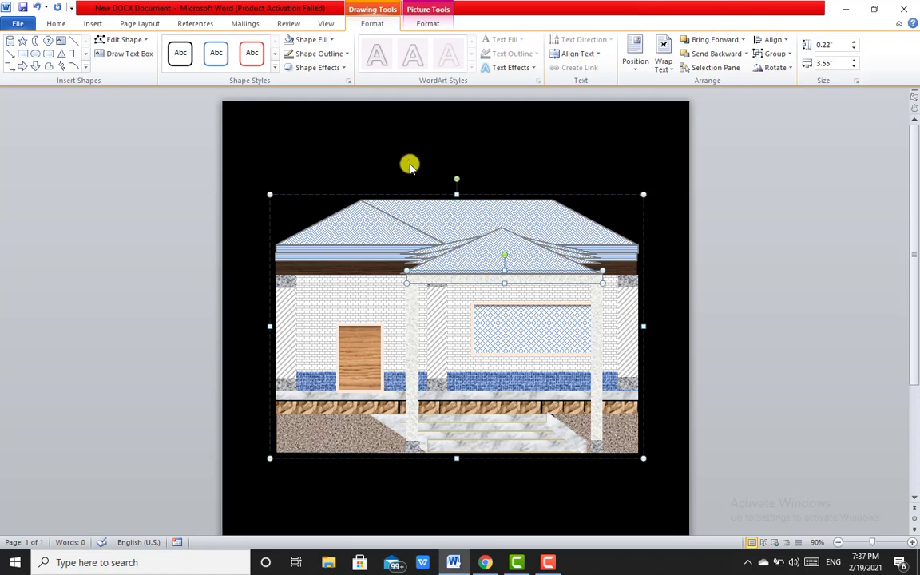
click(313, 40)
mouse_move(276, 203)
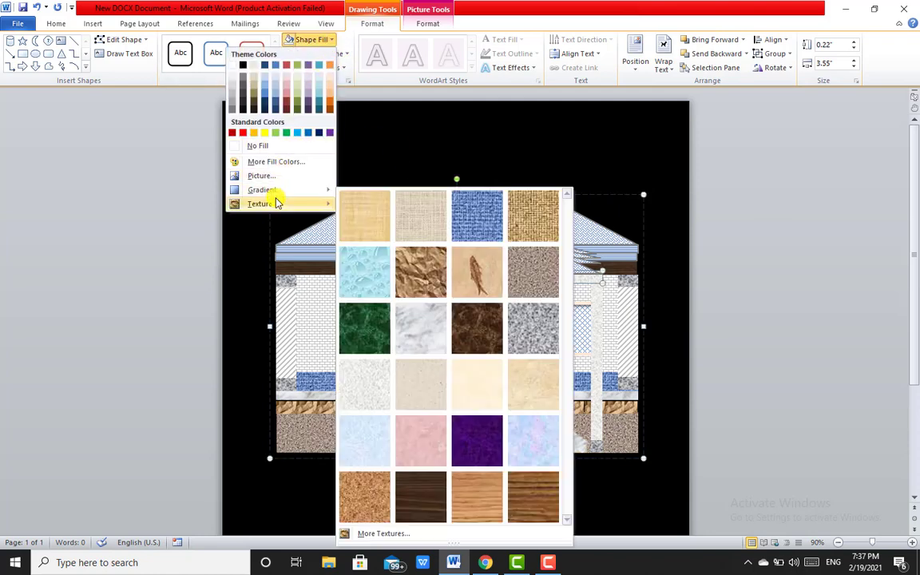
click(423, 494)
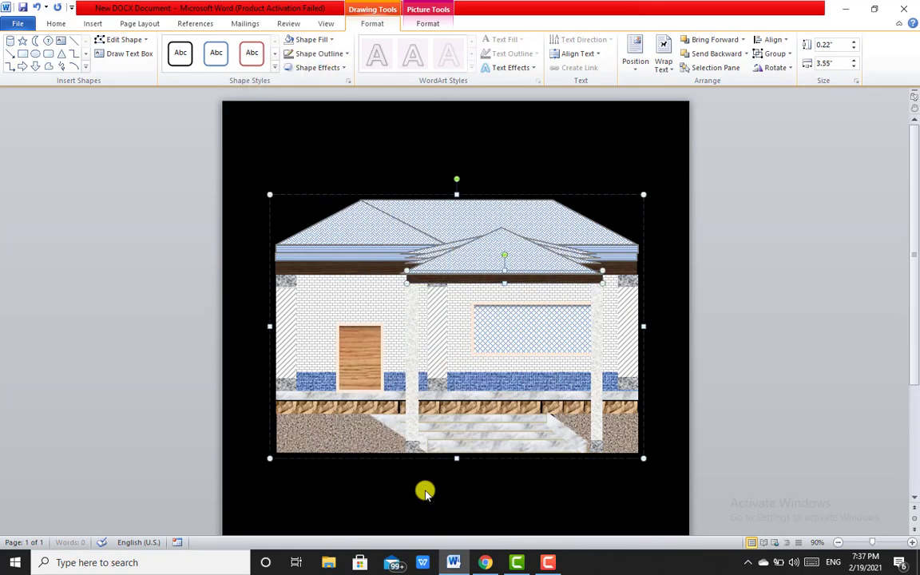
click(760, 405)
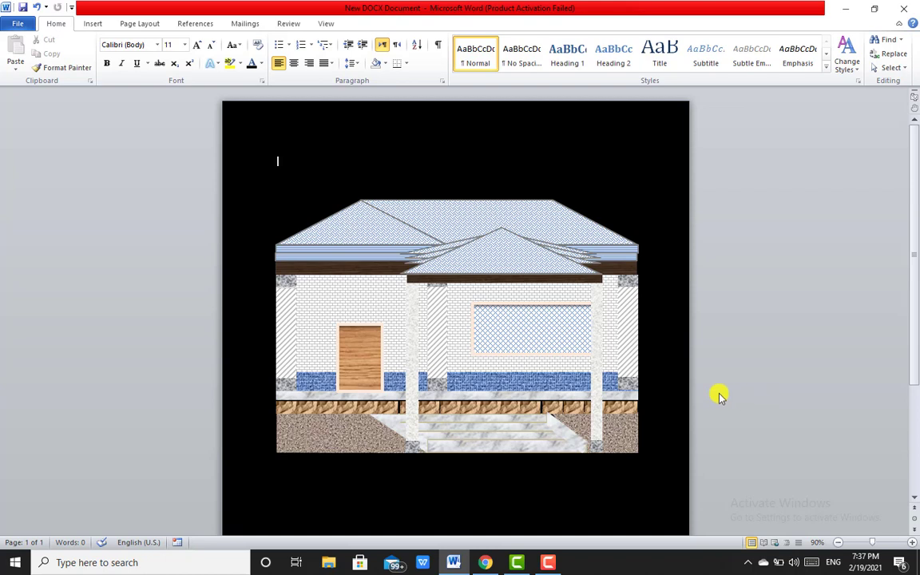
Select both the left and right porch pillars.
click(596, 366)
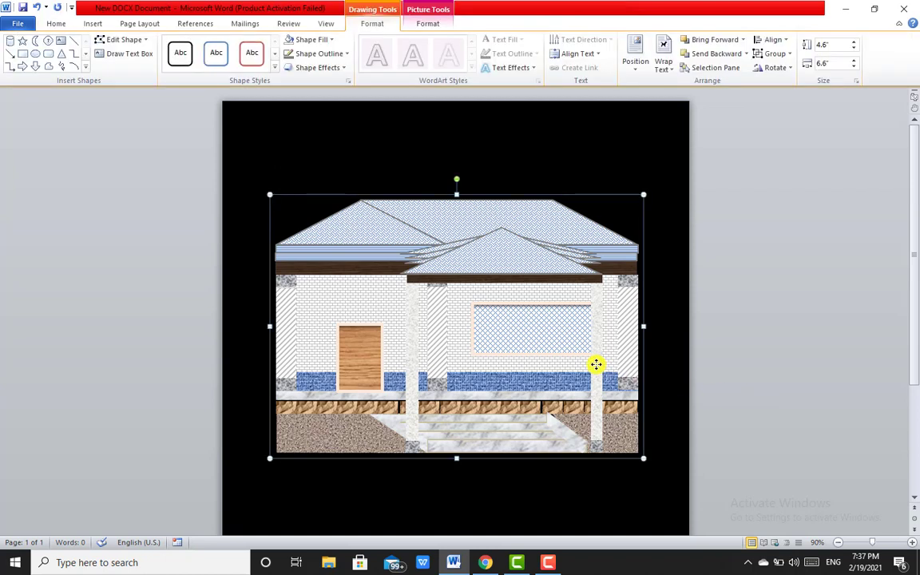
click(596, 364)
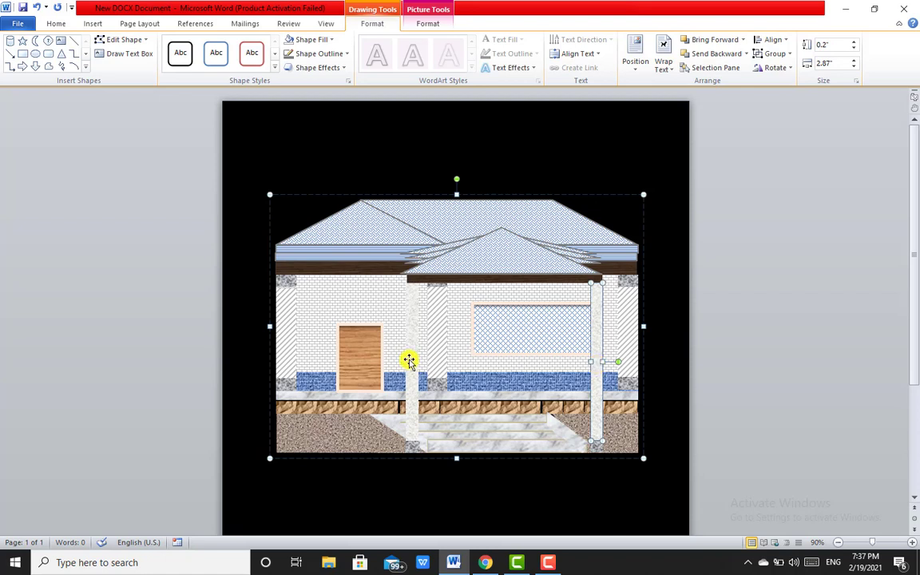
shift+click(409, 361)
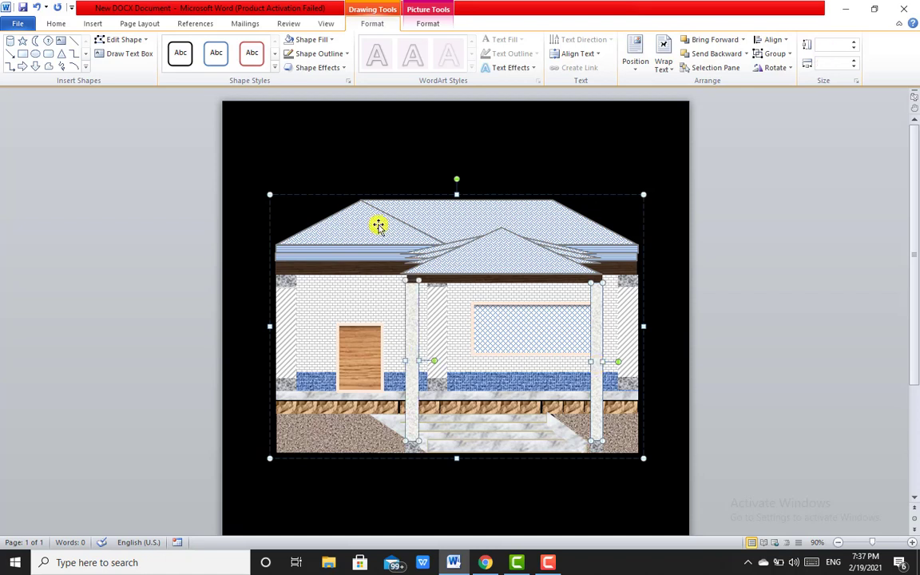
Replace the pillars' diagonal hatch with an Outlined diamond pattern fill.
click(329, 40)
mouse_move(268, 203)
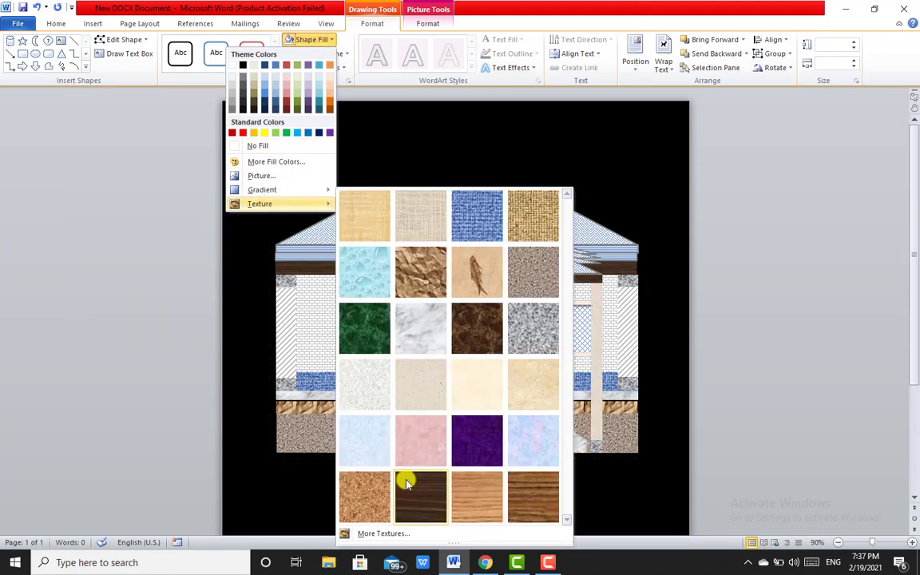
click(367, 533)
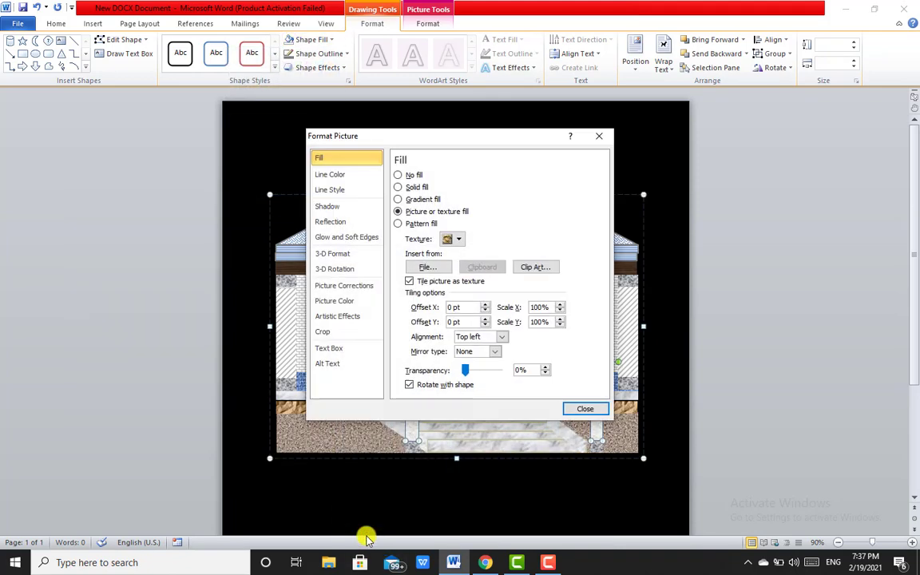
drag(512, 141, 274, 150)
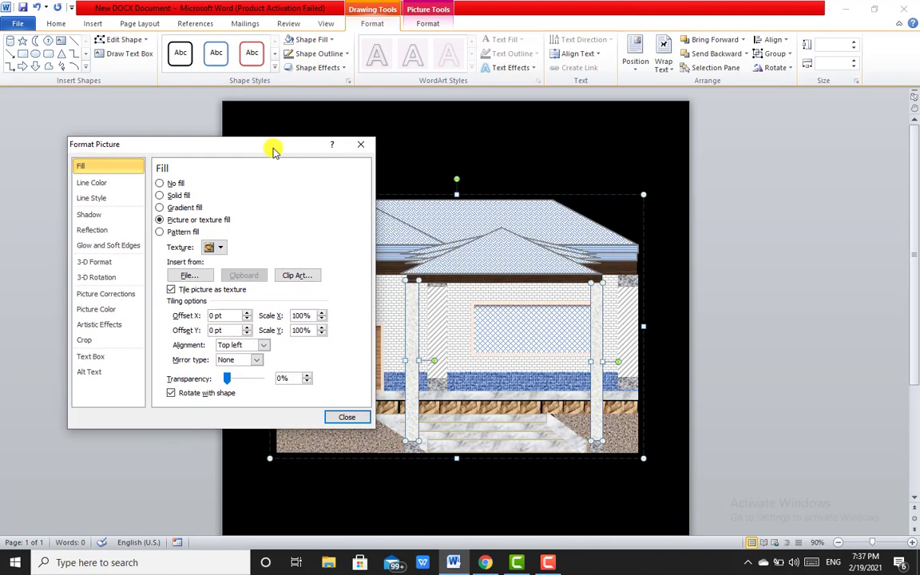
click(167, 234)
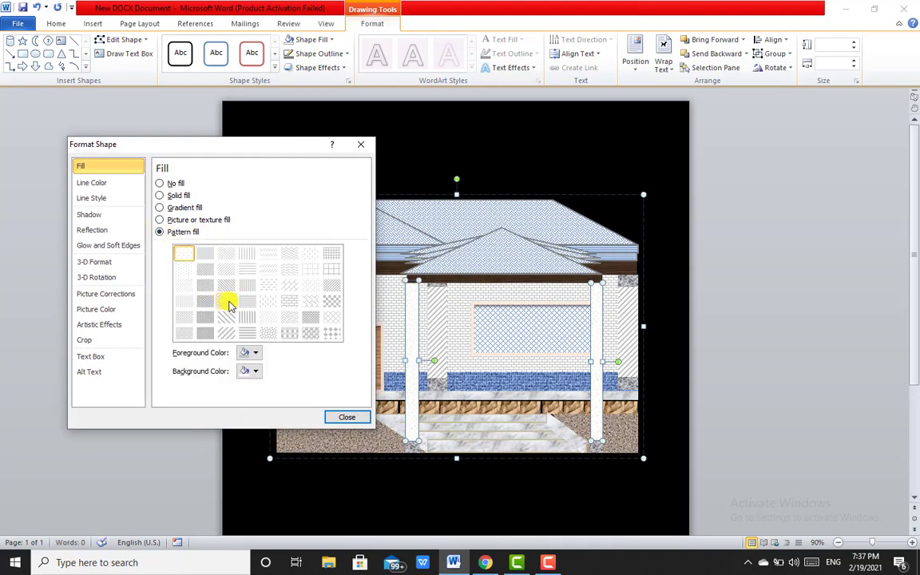
click(324, 262)
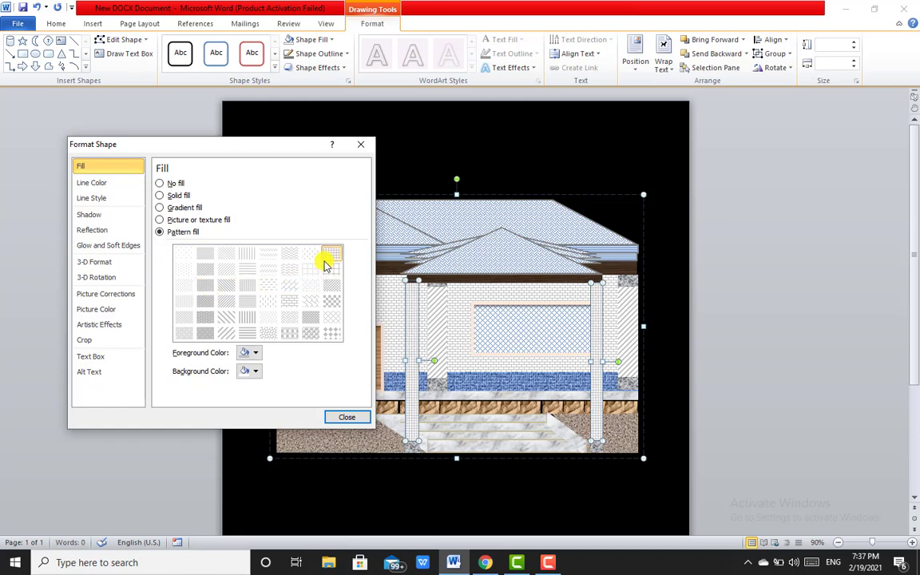
click(289, 254)
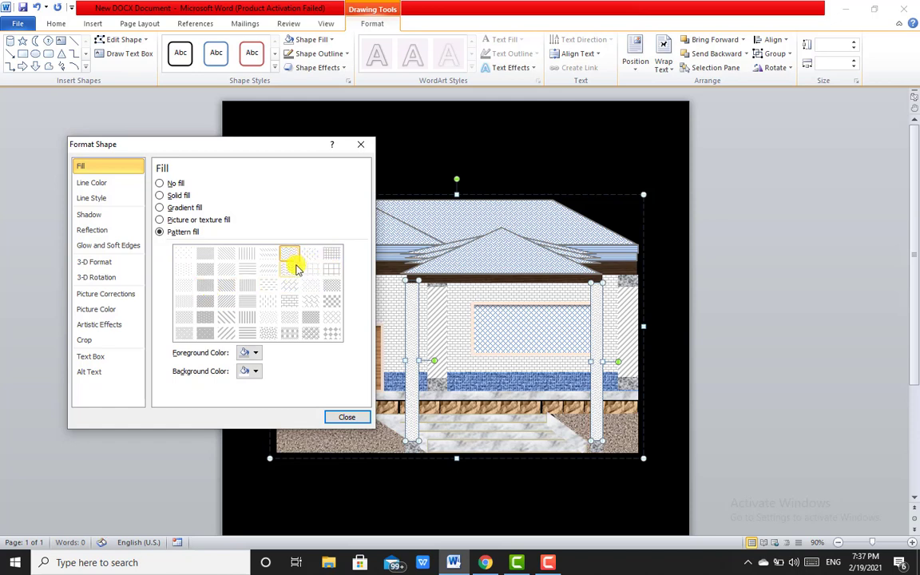
click(318, 334)
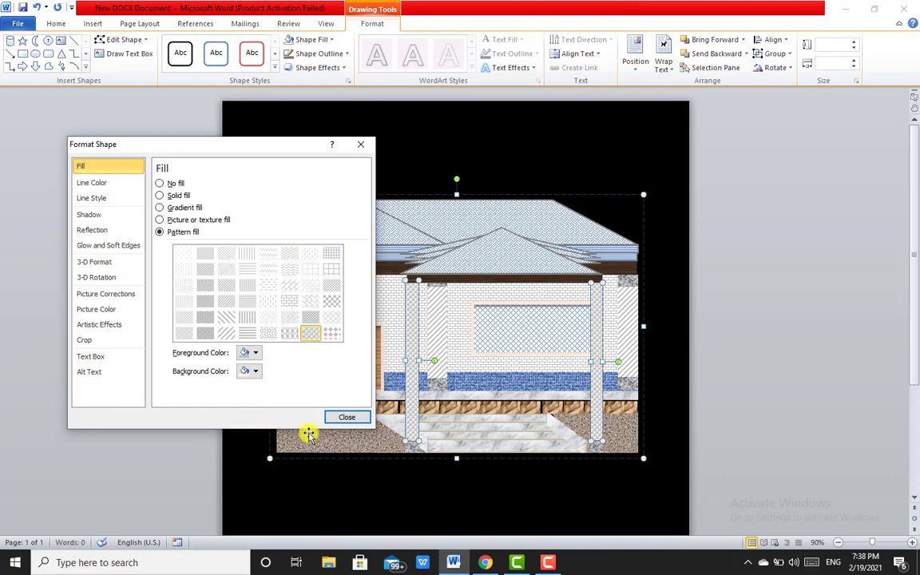
click(334, 418)
click(731, 366)
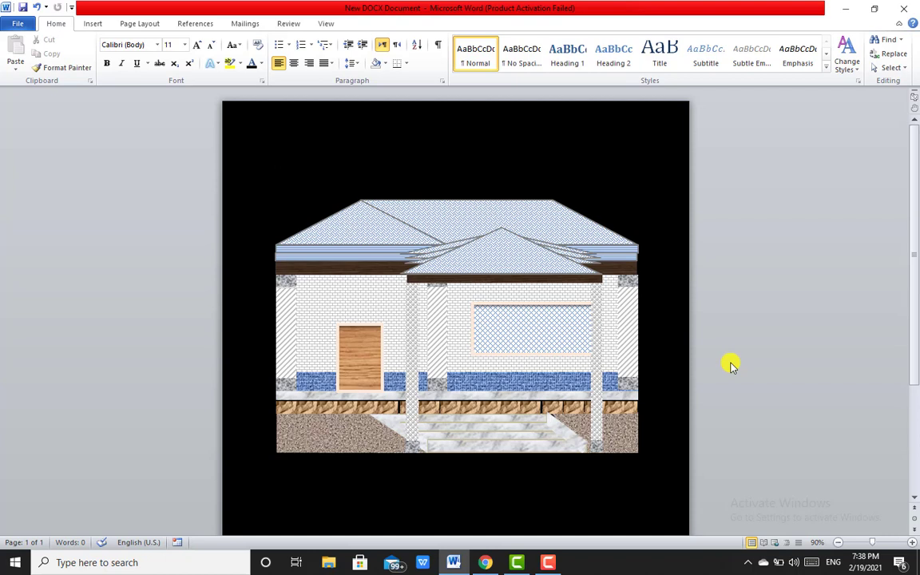
Remove the first porch roof line's outline and nudge it up and left.
click(574, 255)
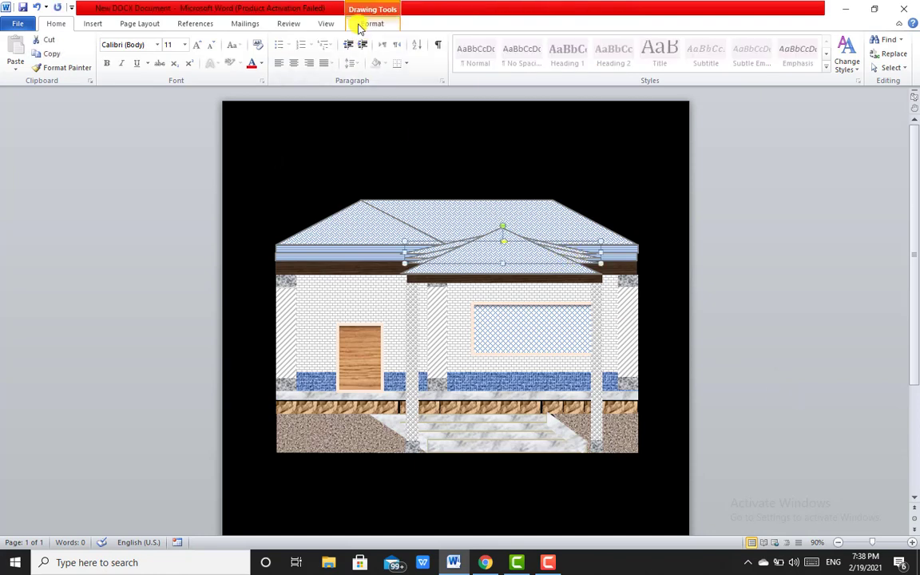
click(364, 24)
click(346, 54)
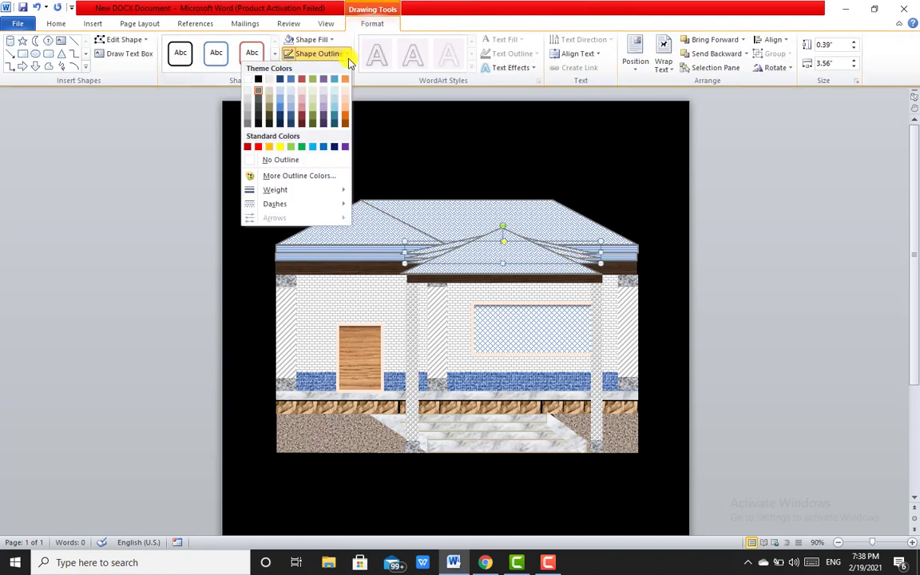
click(292, 165)
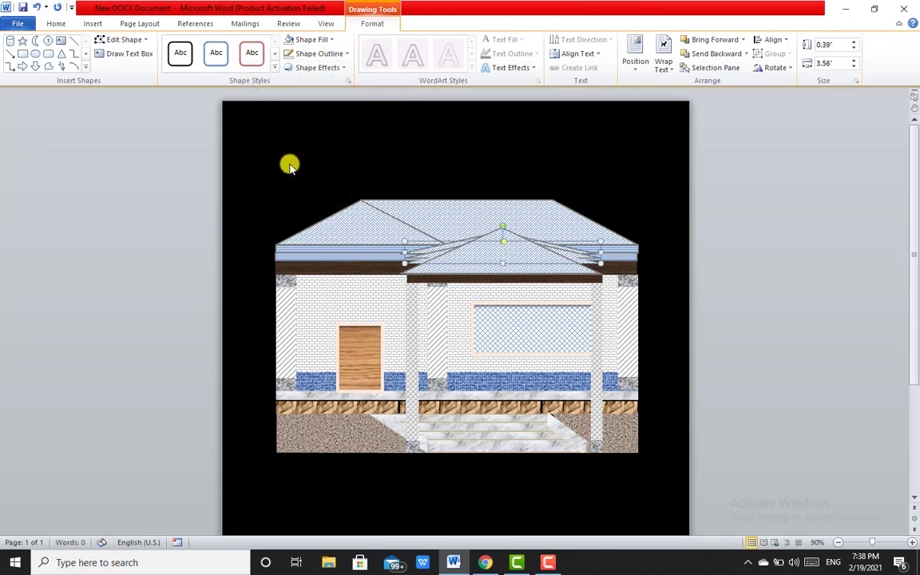
key(Up)
key(Left)
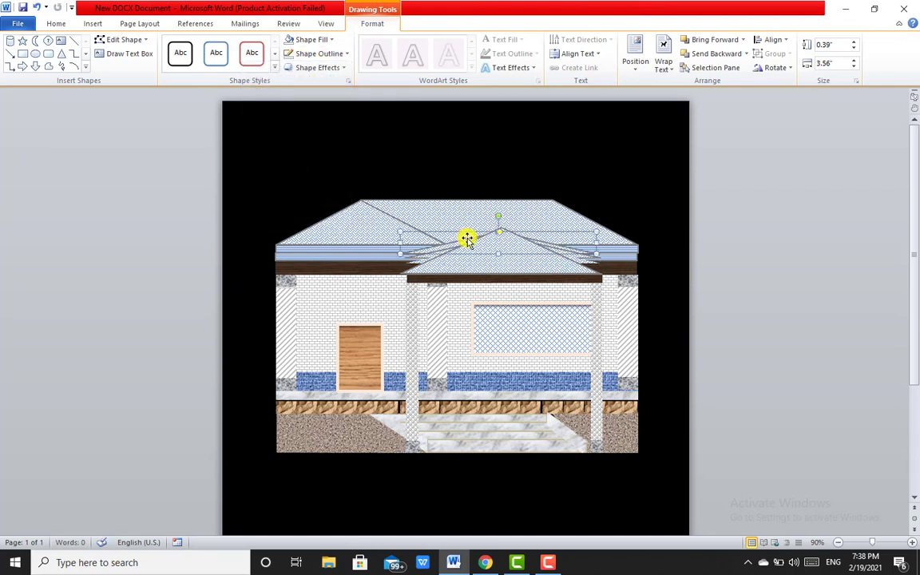
click(345, 54)
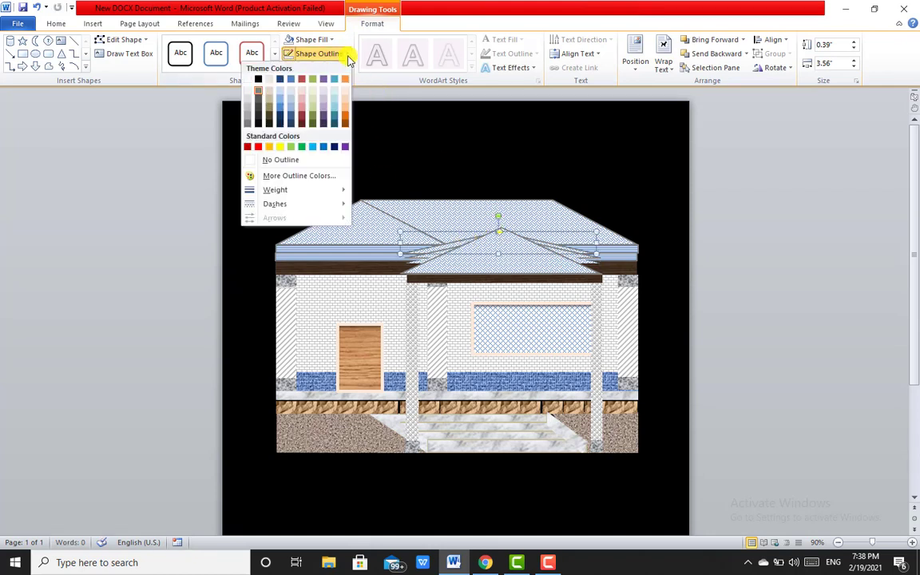
click(302, 160)
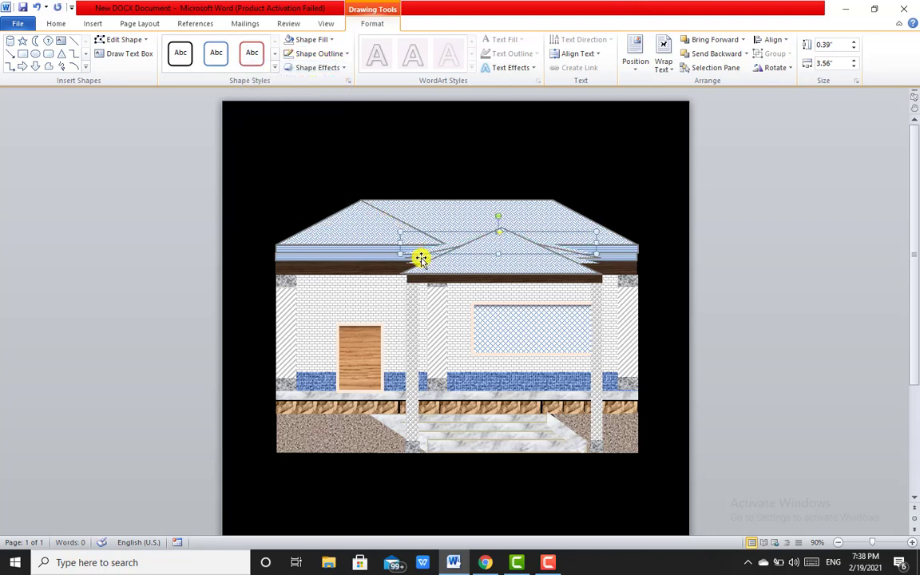
Set No Outline on the remaining porch roof lines, then select the gable triangle.
click(421, 258)
click(318, 54)
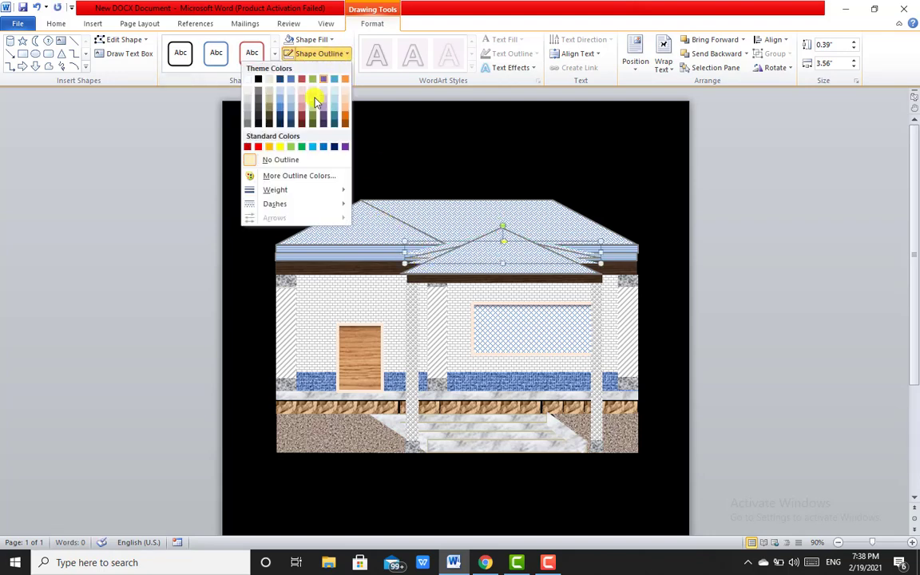
click(296, 160)
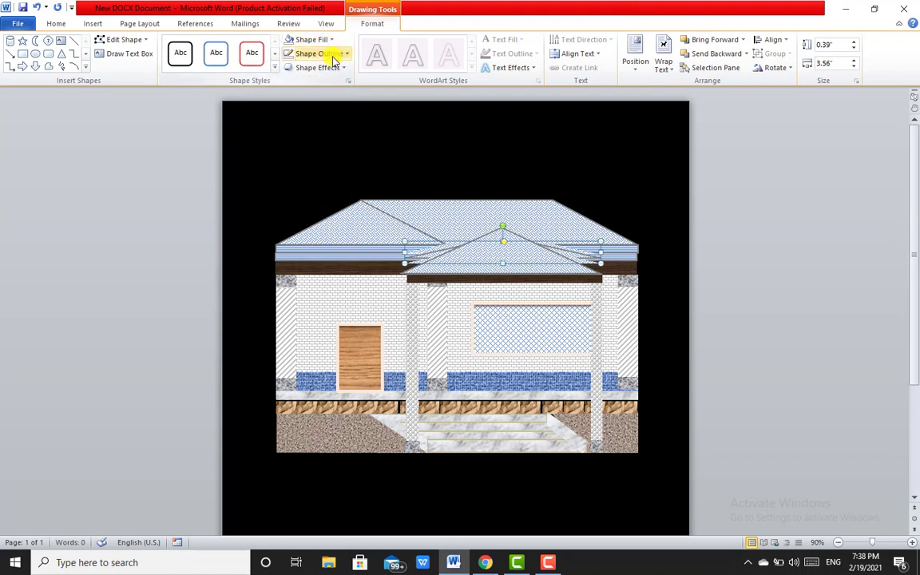
click(320, 54)
click(297, 159)
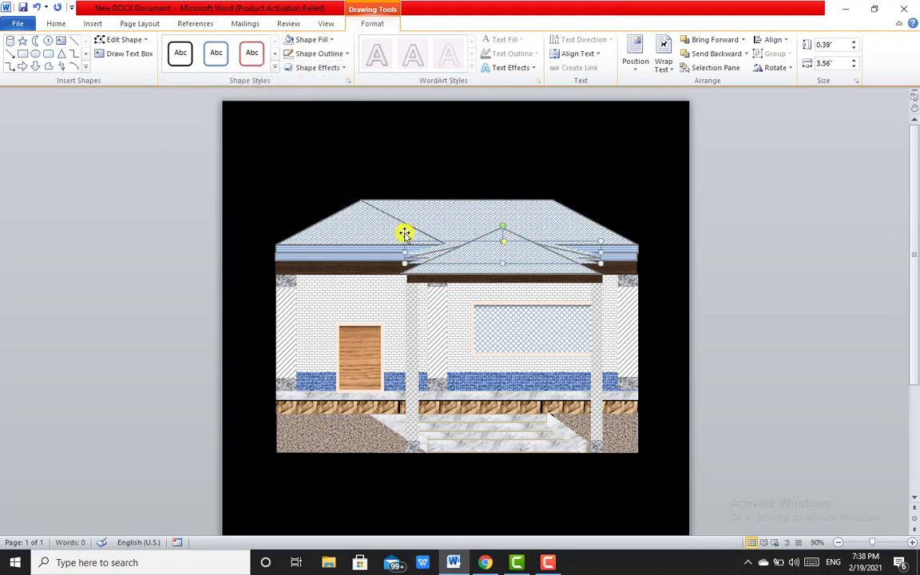
click(429, 250)
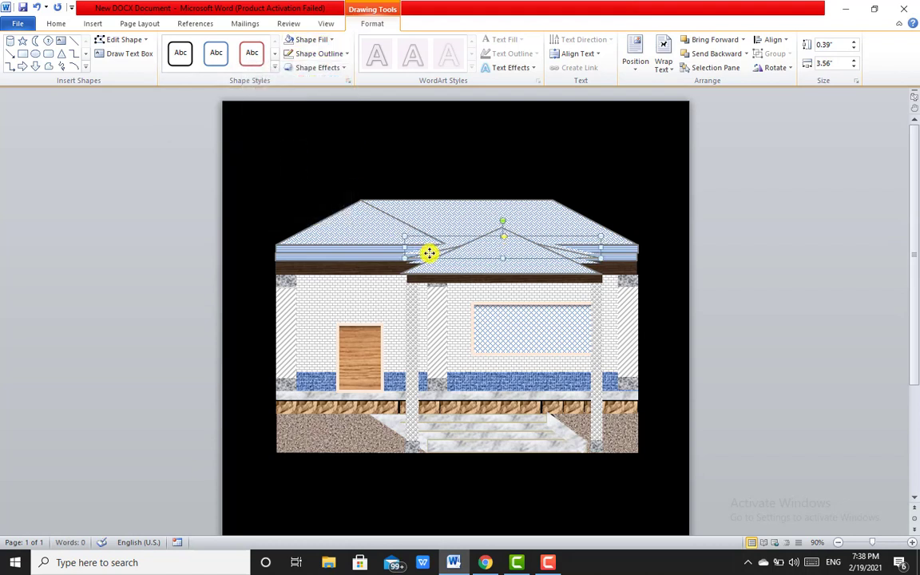
click(344, 55)
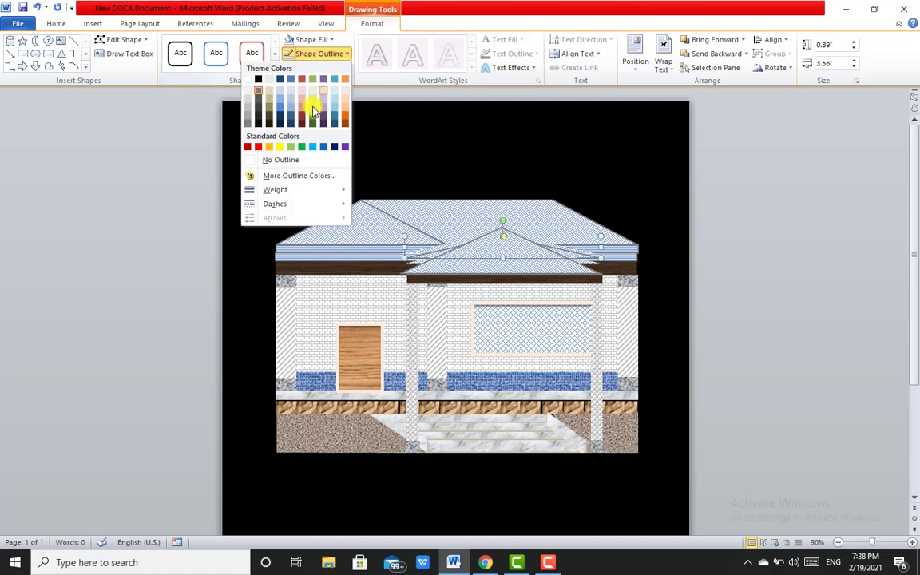
click(301, 160)
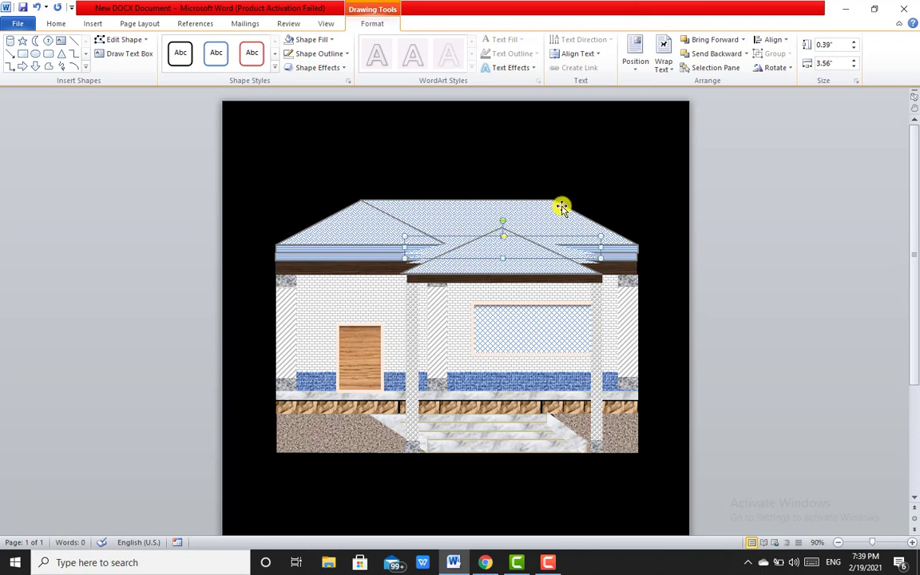
click(417, 263)
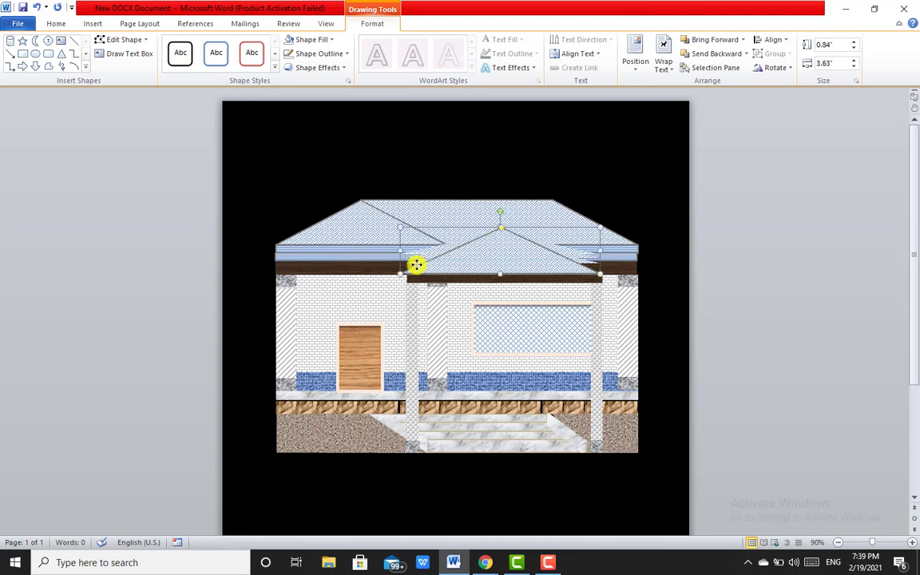
click(414, 262)
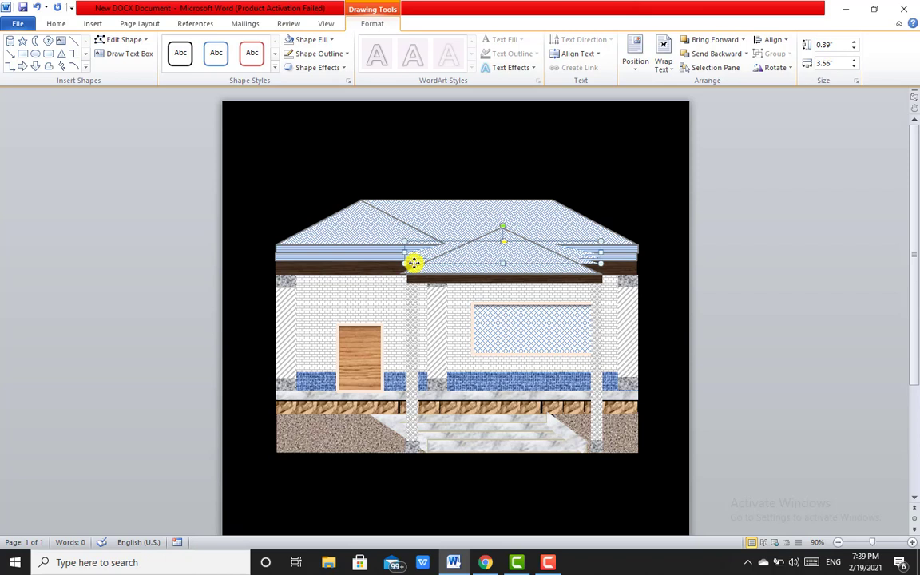
Edit the porch gable's points into a clean triangular peak, deleting the extra corner point.
click(128, 39)
click(118, 71)
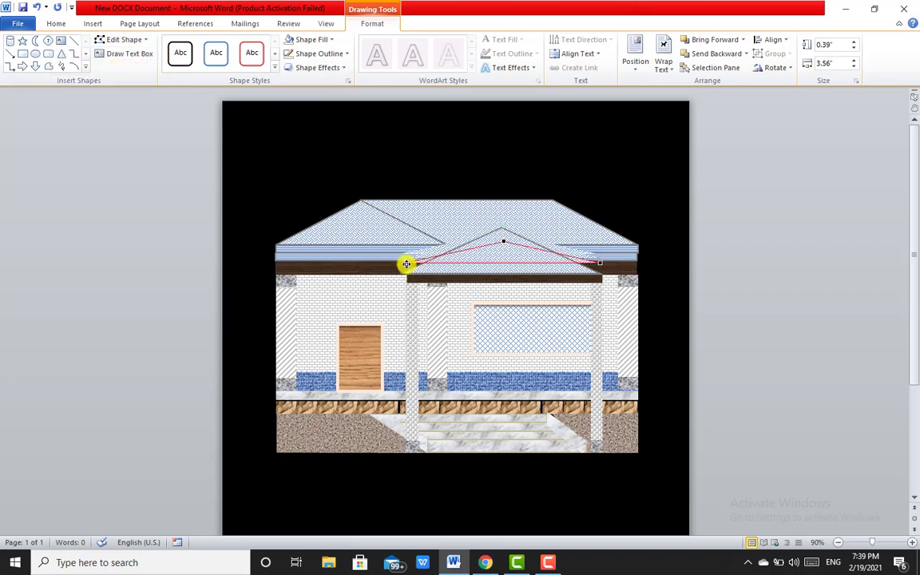
mouse_move(404, 262)
mouse_down()
mouse_move(417, 268)
mouse_move(401, 245)
mouse_up()
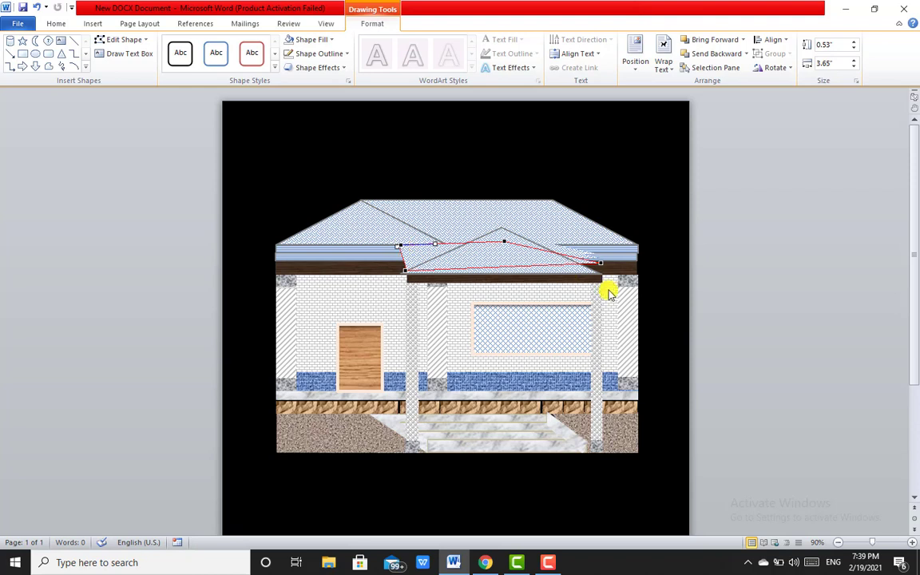
mouse_move(599, 263)
mouse_down()
mouse_move(601, 273)
mouse_move(592, 243)
mouse_up()
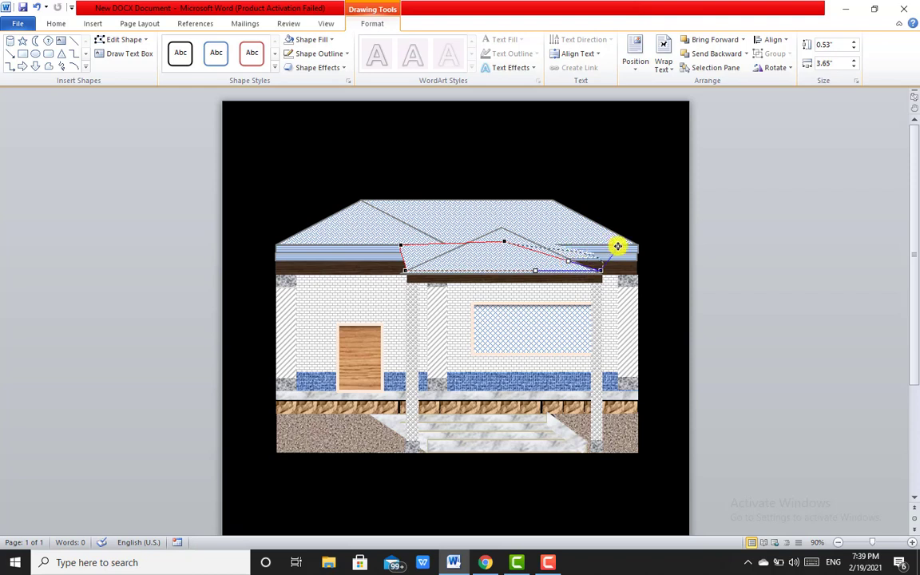
drag(619, 248, 618, 248)
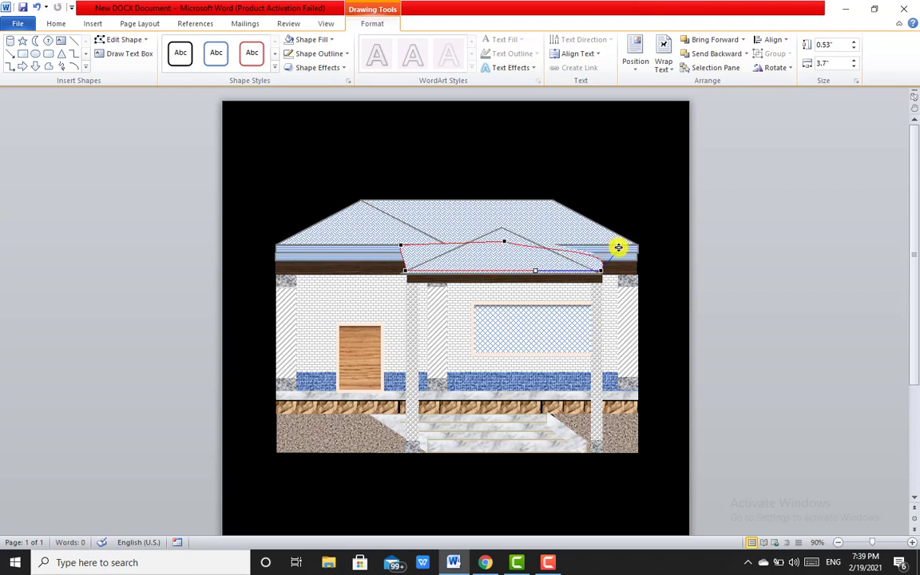
key(ctrl+z)
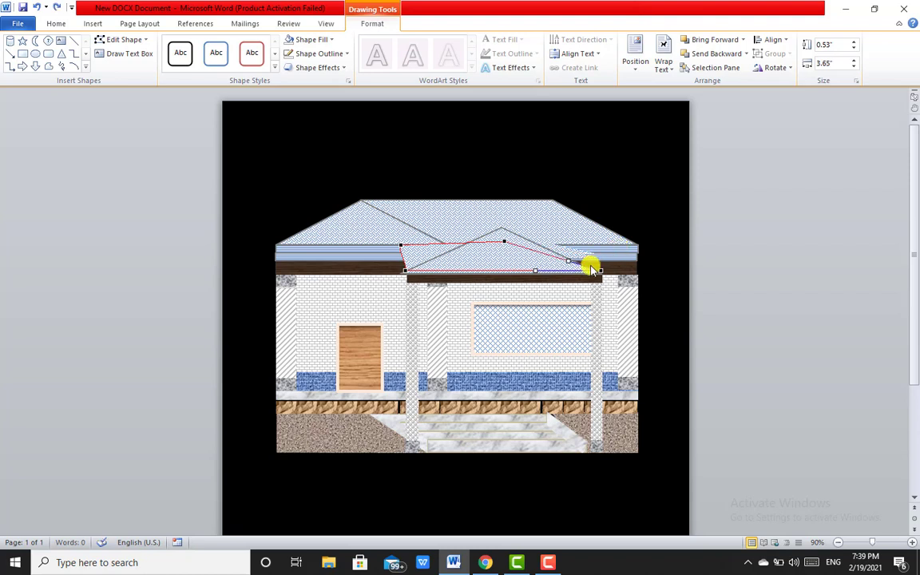
right_click(601, 271)
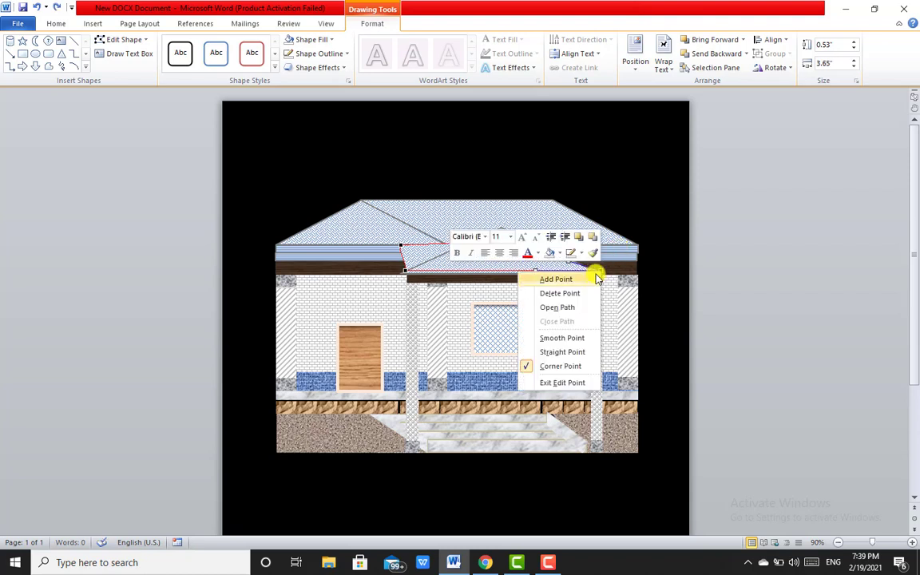
click(593, 275)
mouse_move(601, 270)
mouse_down()
mouse_move(611, 245)
mouse_move(534, 246)
mouse_up()
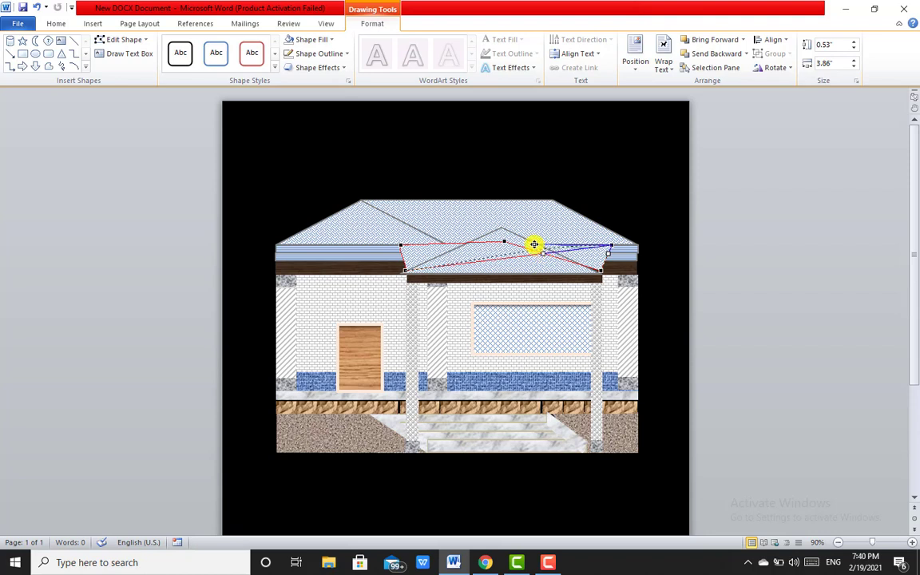
click(668, 190)
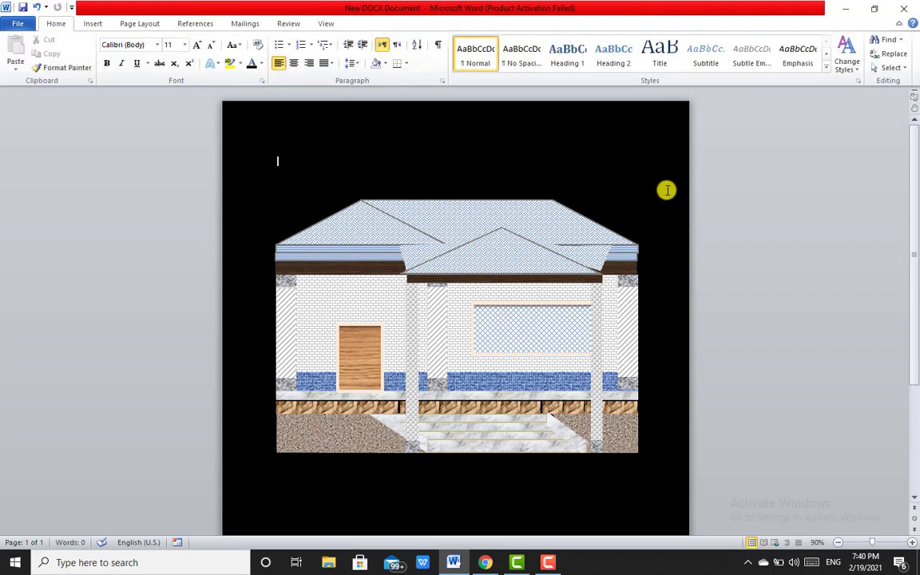
Move the back roof piece's corner points so it fills the gap behind the gable.
click(583, 254)
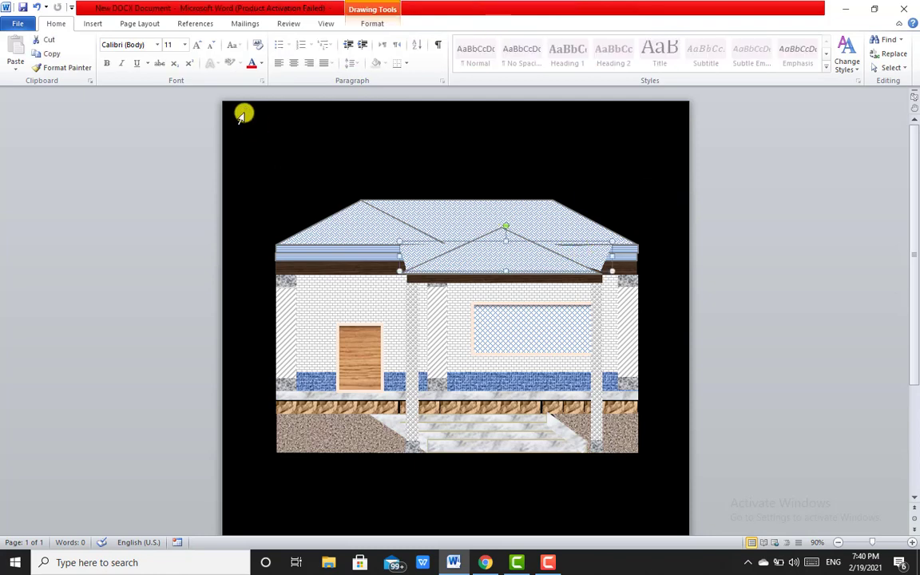
click(366, 23)
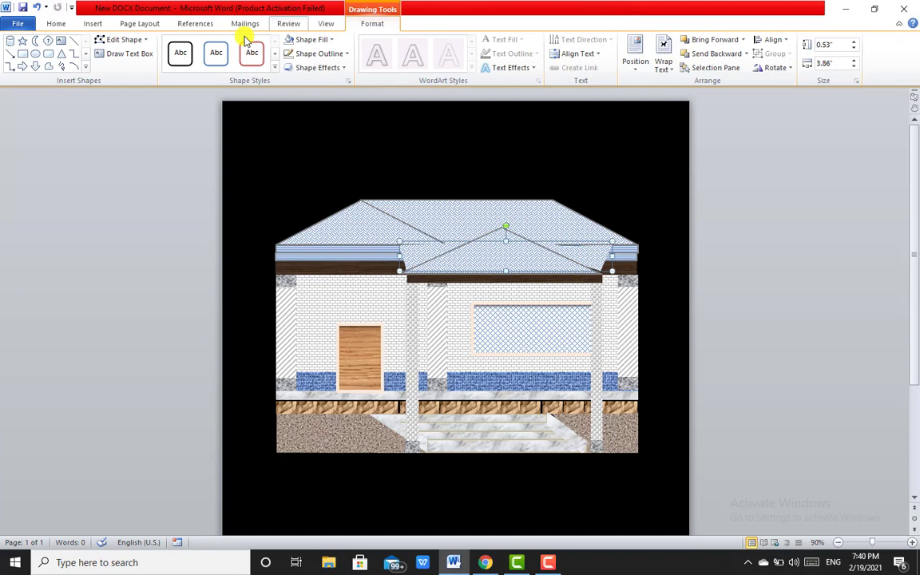
click(124, 40)
click(120, 73)
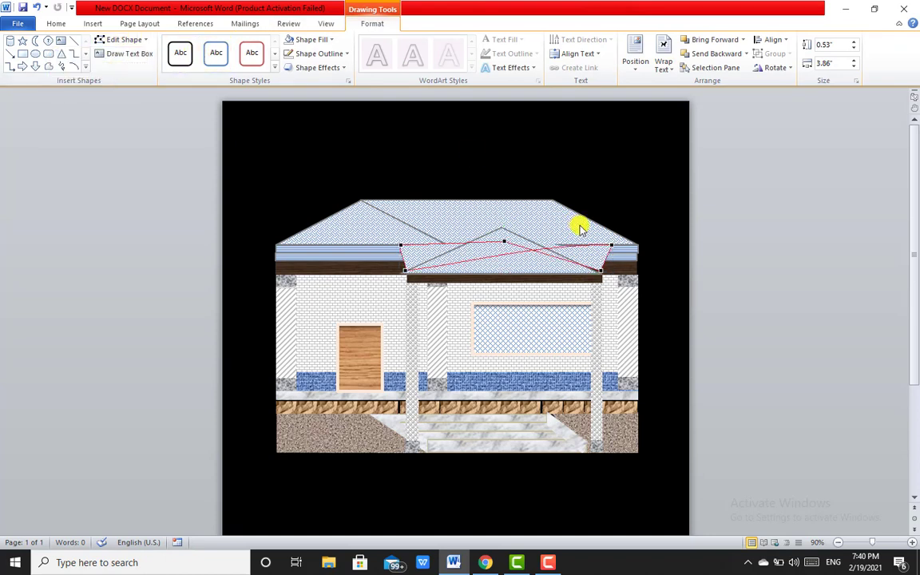
drag(611, 245, 560, 247)
drag(403, 245, 436, 247)
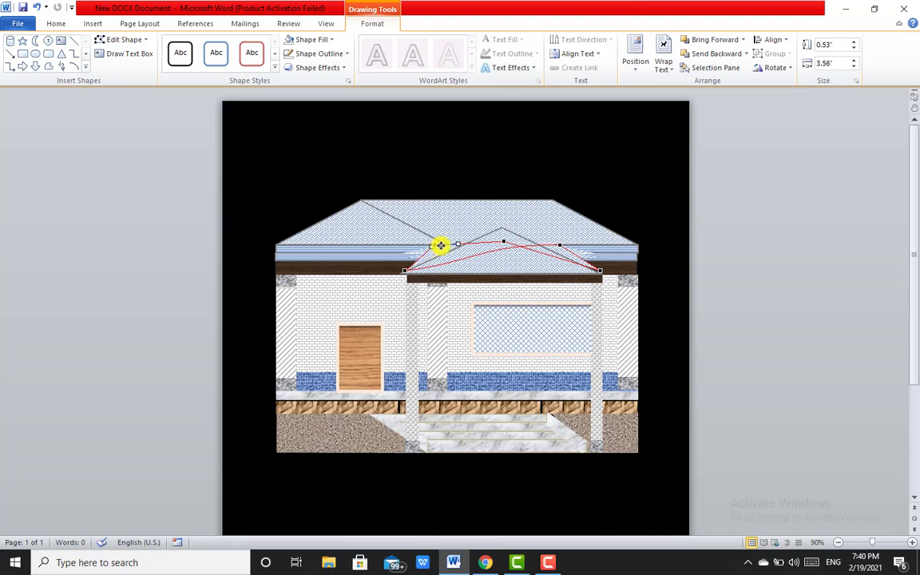
click(645, 216)
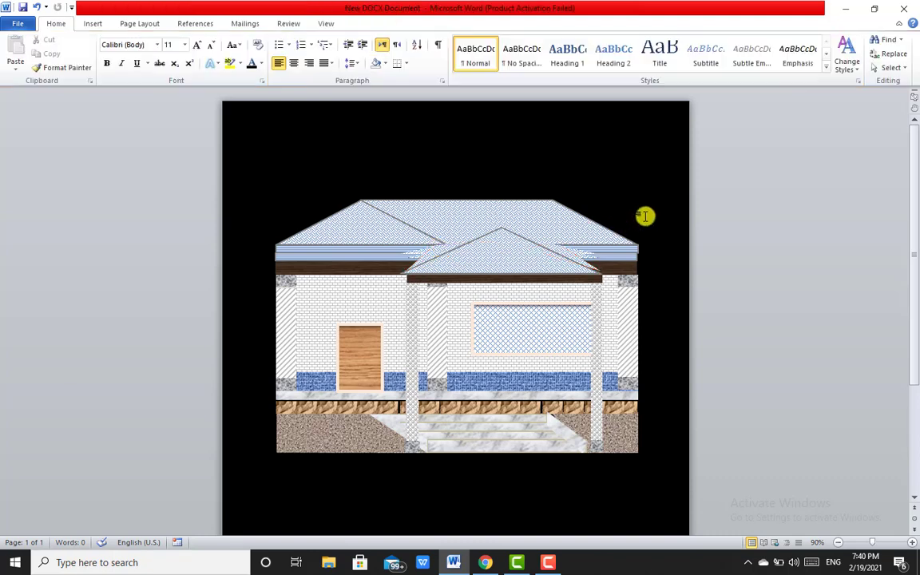
Group the front gable and back roof pieces with the house picture.
click(587, 256)
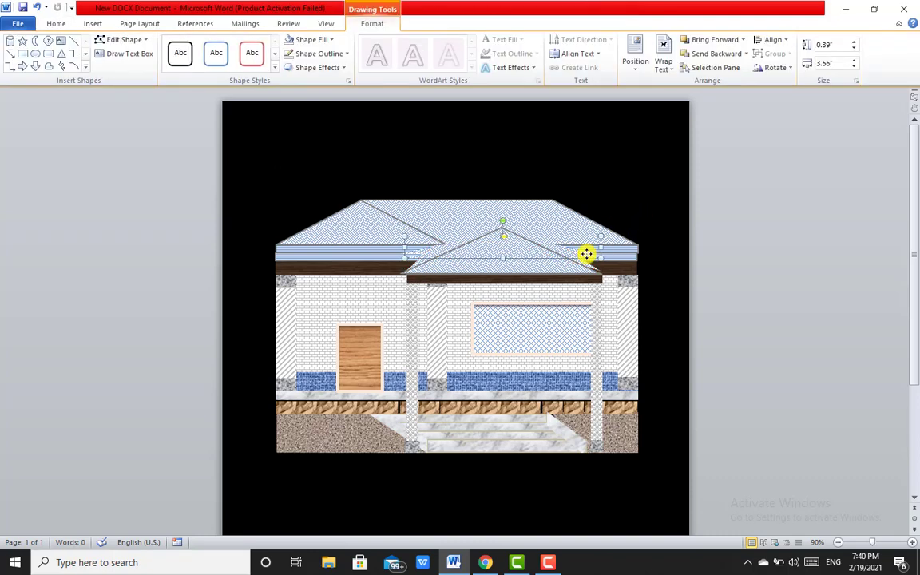
key(Escape)
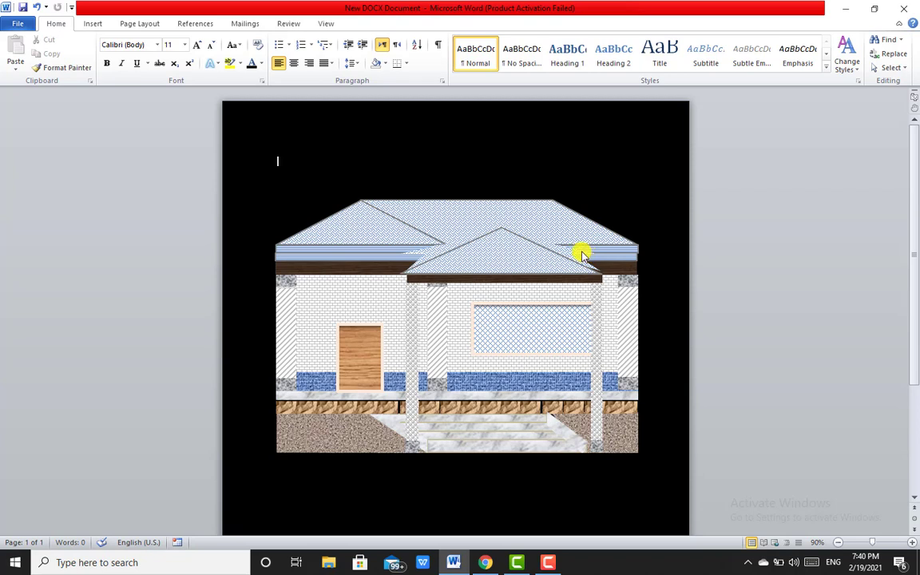
click(582, 253)
key(Escape)
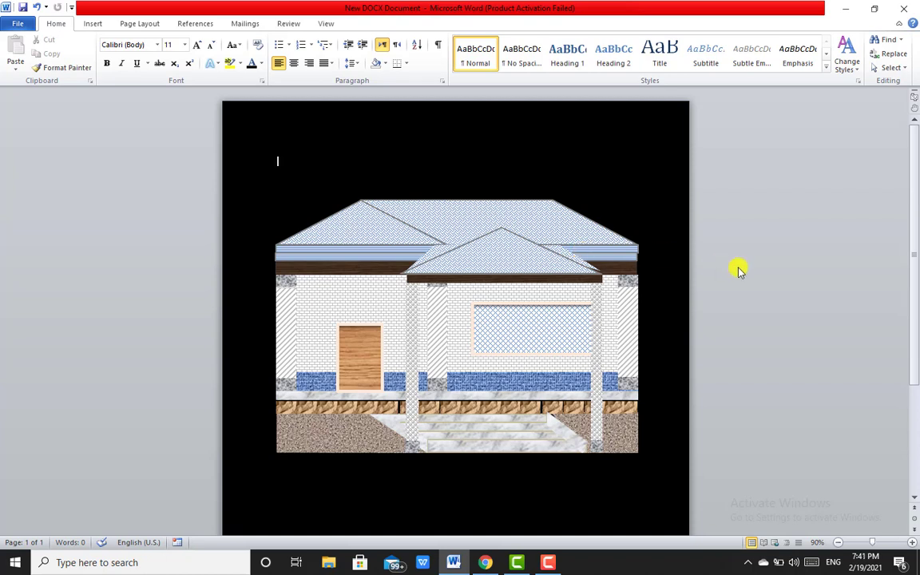
click(493, 259)
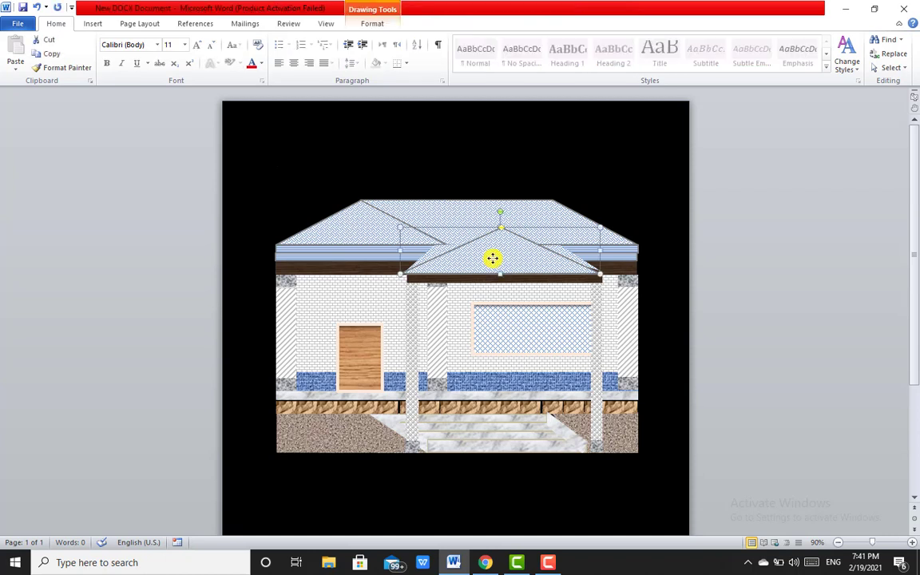
shift+click(445, 251)
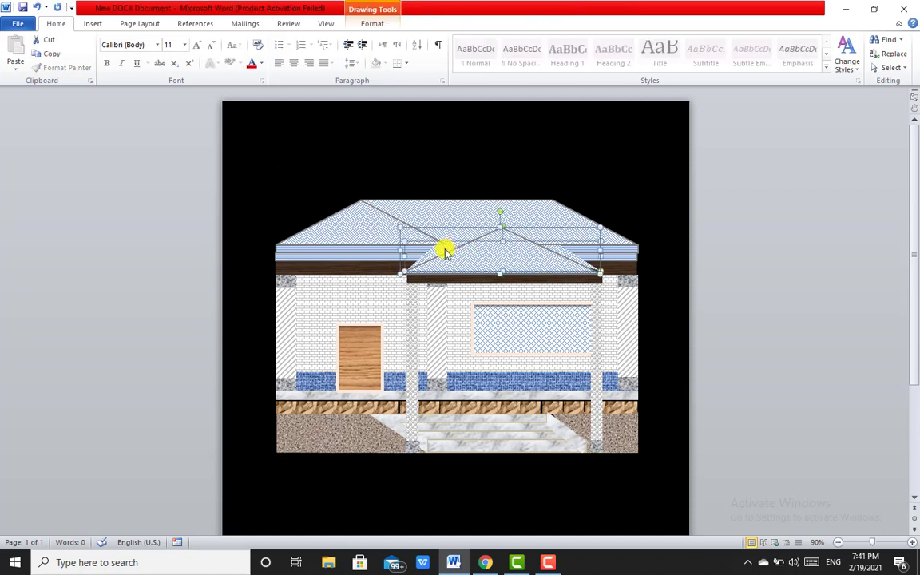
shift+click(396, 209)
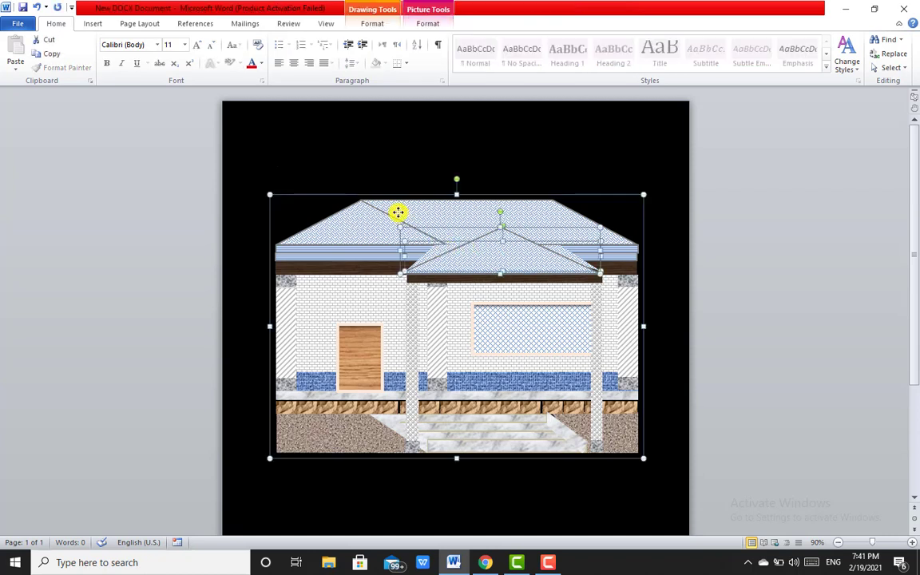
click(442, 24)
click(763, 53)
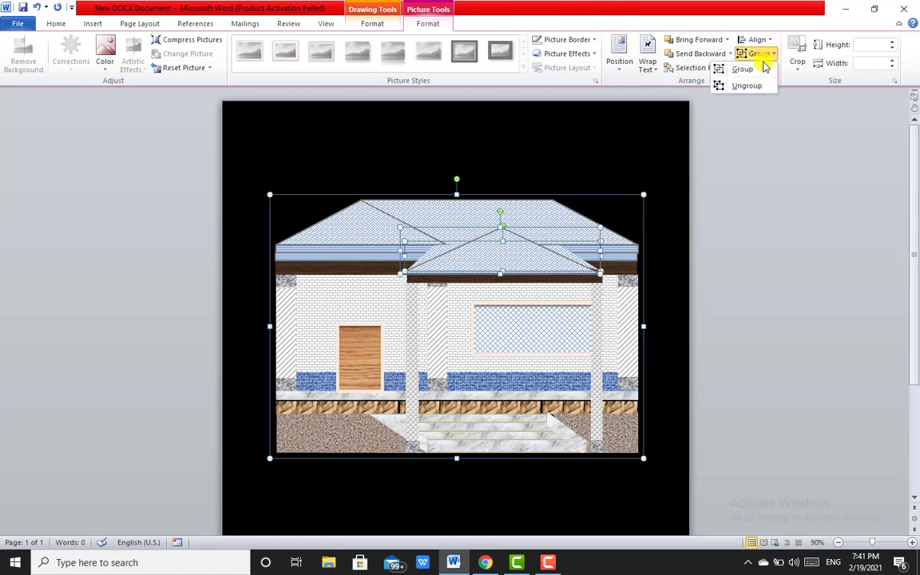
click(743, 70)
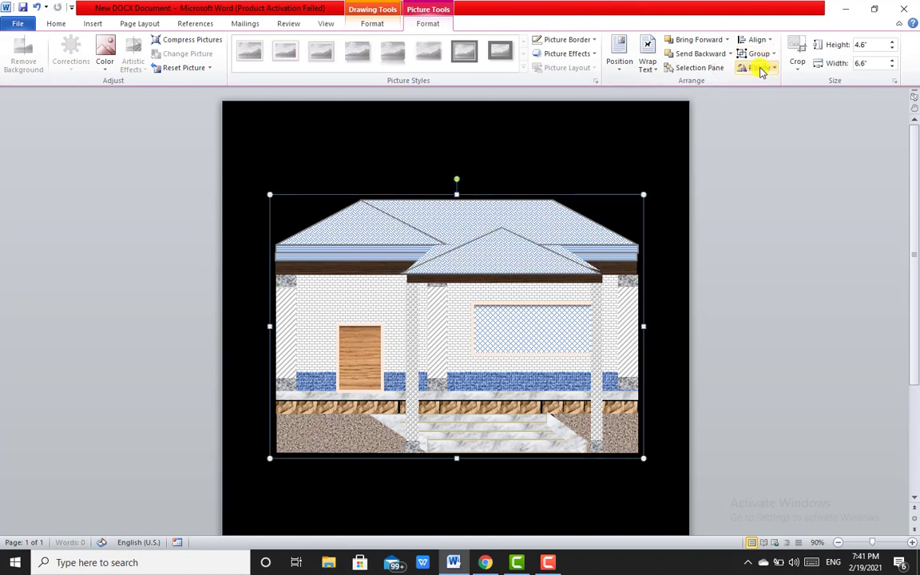
Select both pillars, their bases and the gable beam, and check their grouping.
click(596, 344)
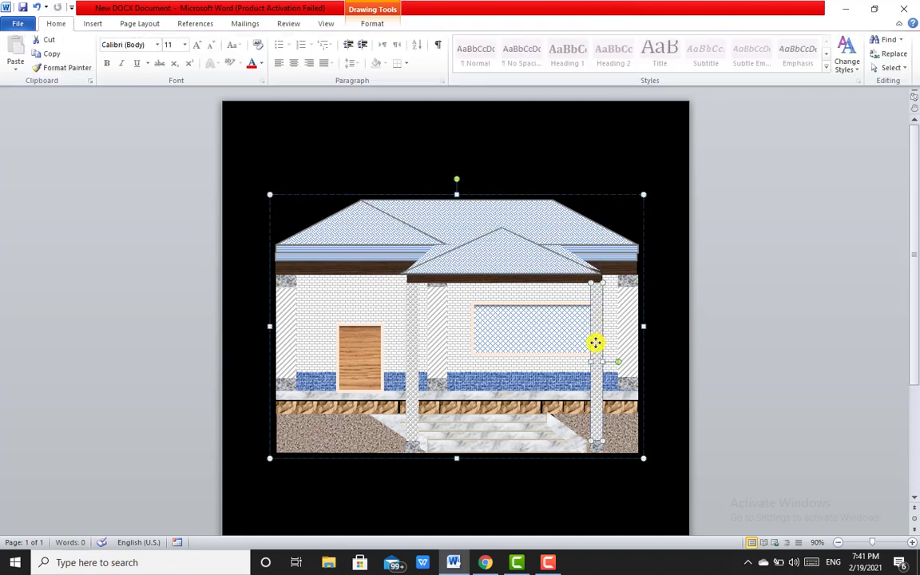
shift+click(411, 341)
shift+click(410, 445)
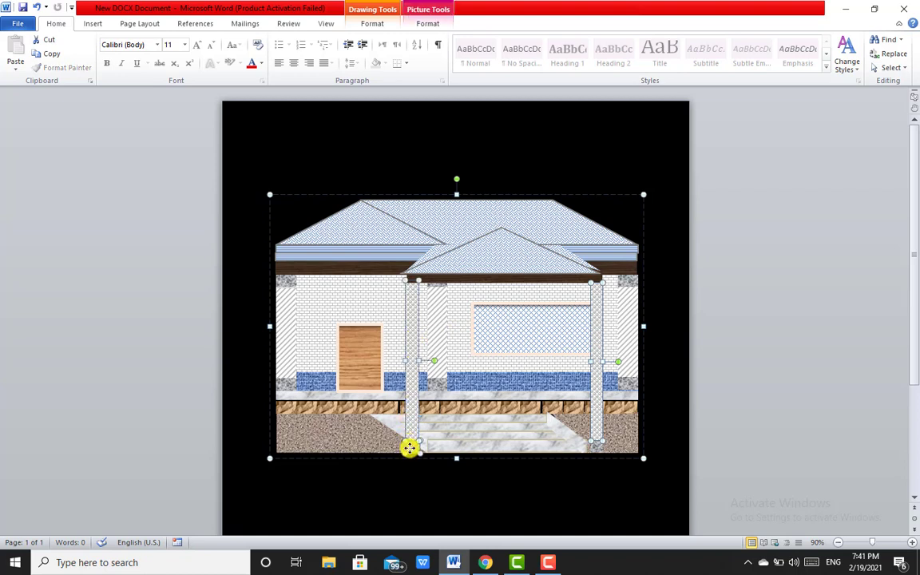
shift+click(597, 446)
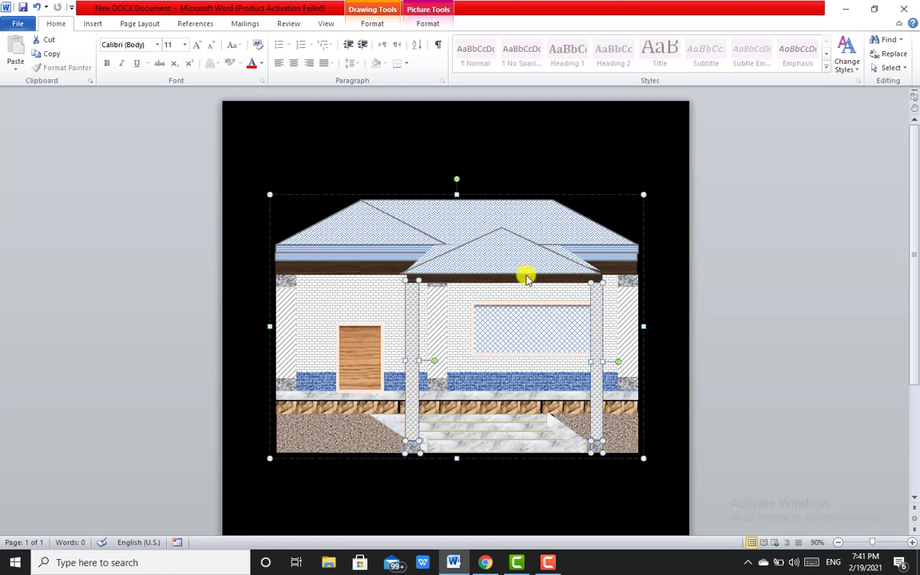
shift+click(483, 257)
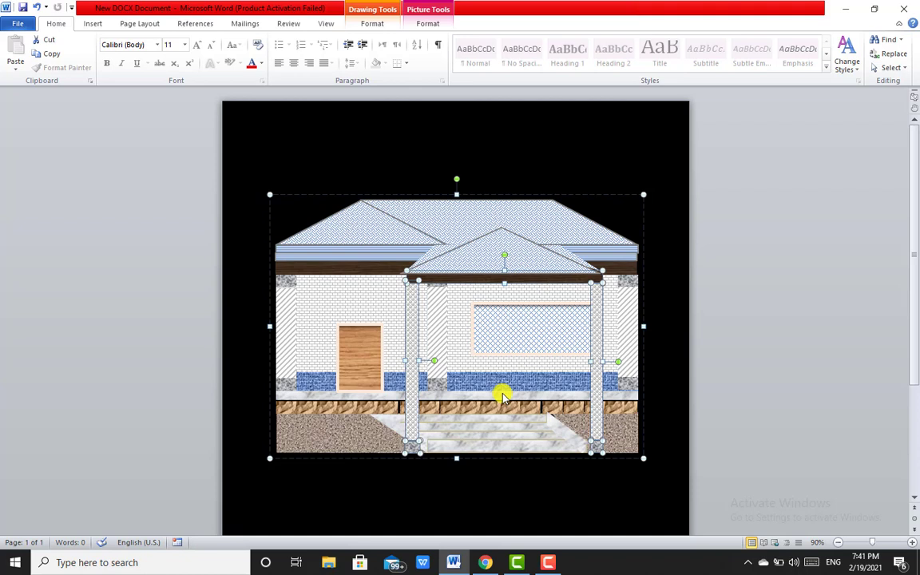
click(432, 23)
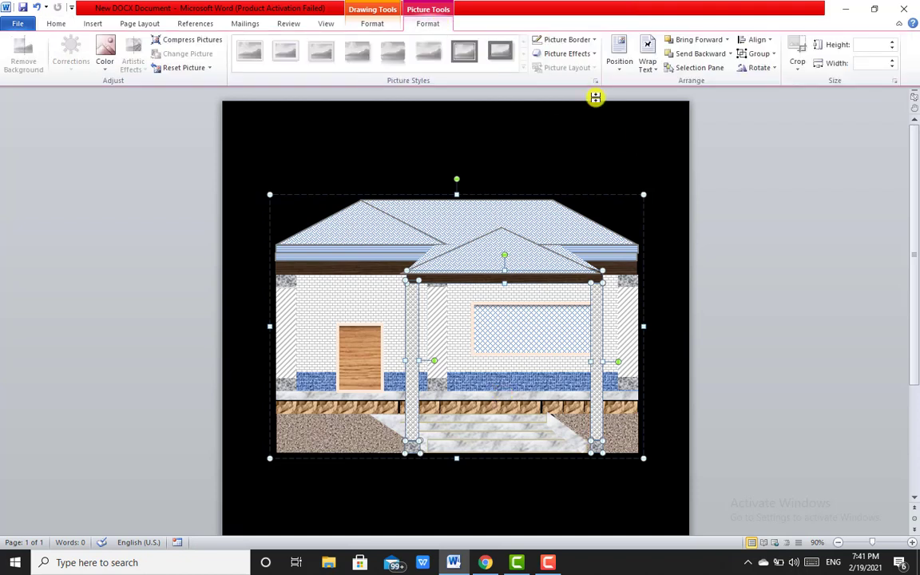
click(759, 53)
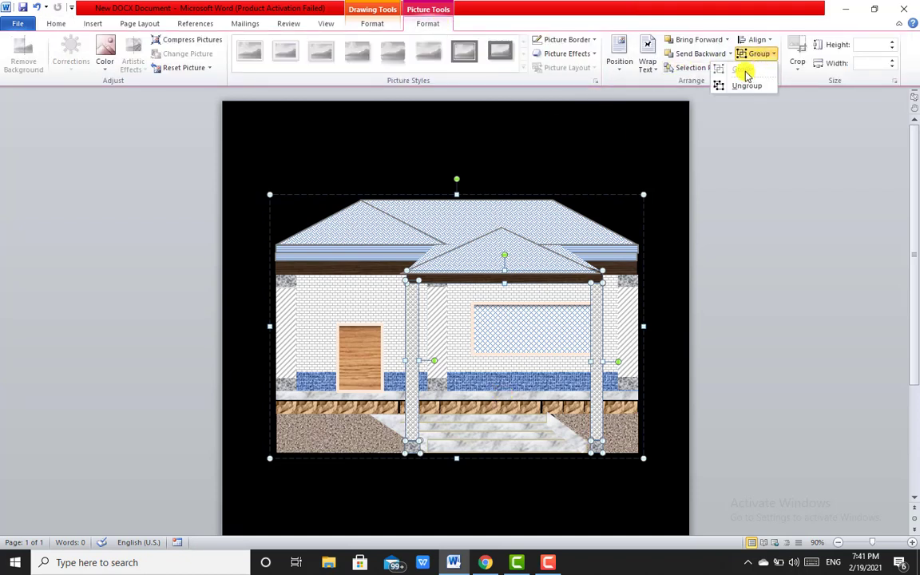
click(548, 226)
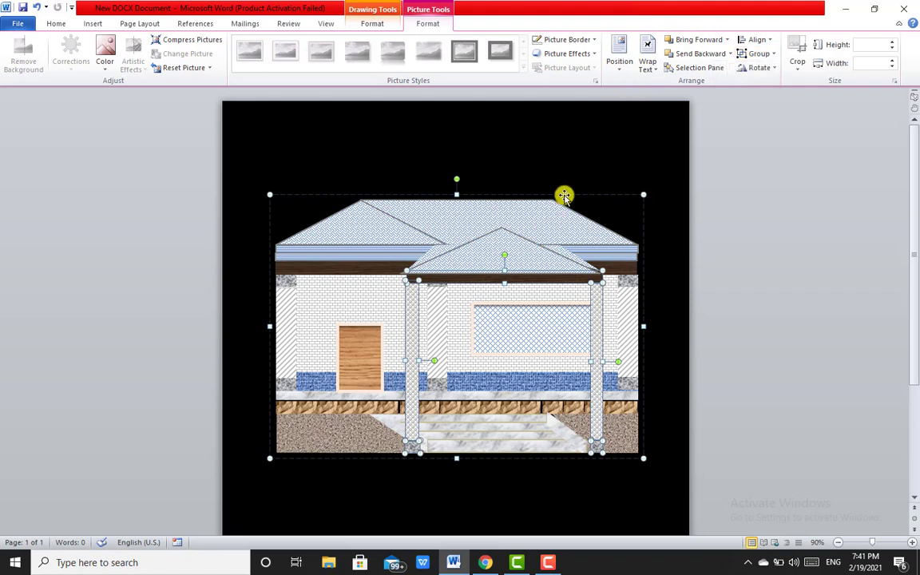
Check the front gable's grouping, then reselect the grouped house picture.
click(530, 274)
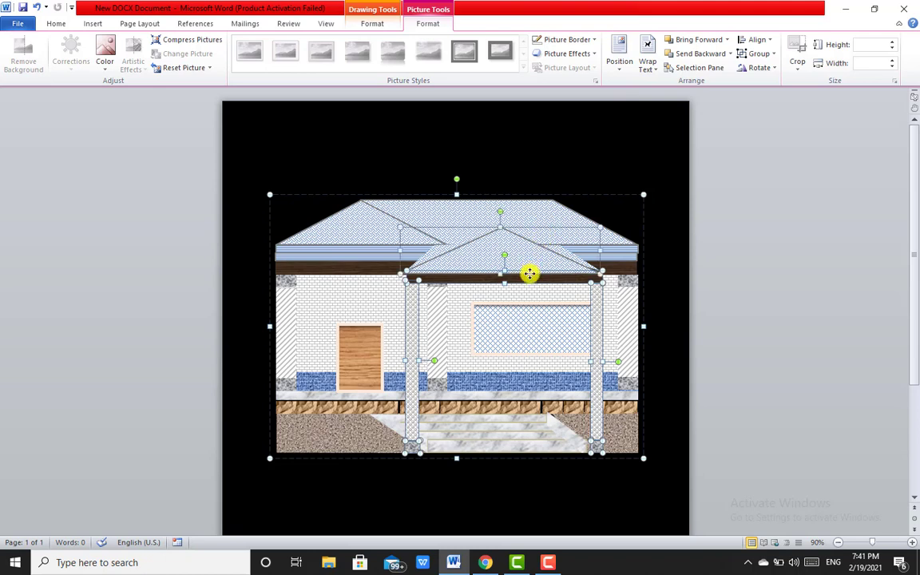
click(758, 54)
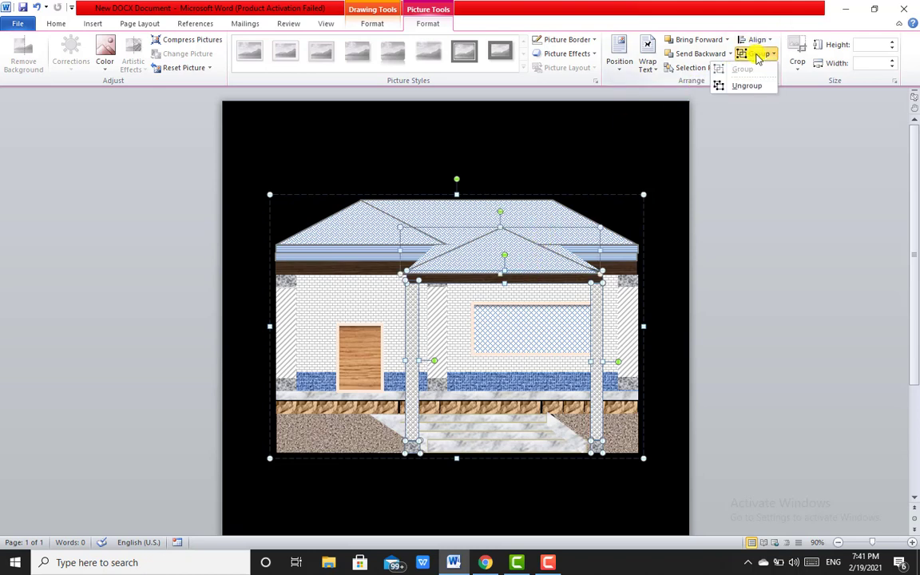
click(671, 136)
click(671, 135)
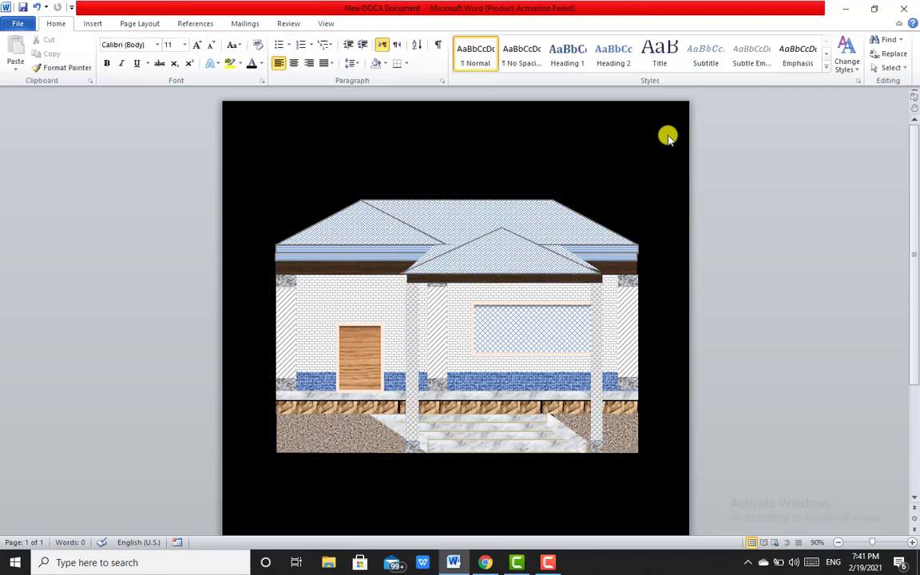
click(596, 369)
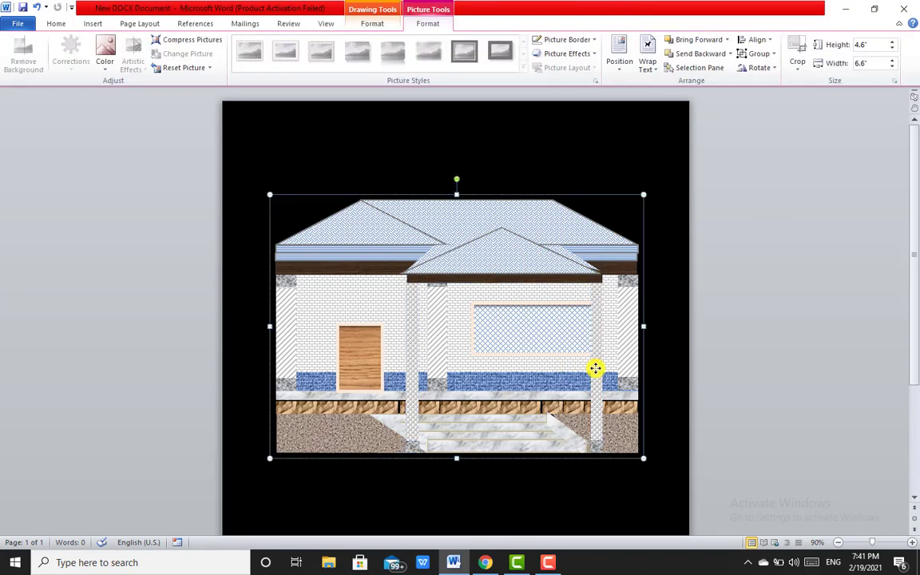
key(Escape)
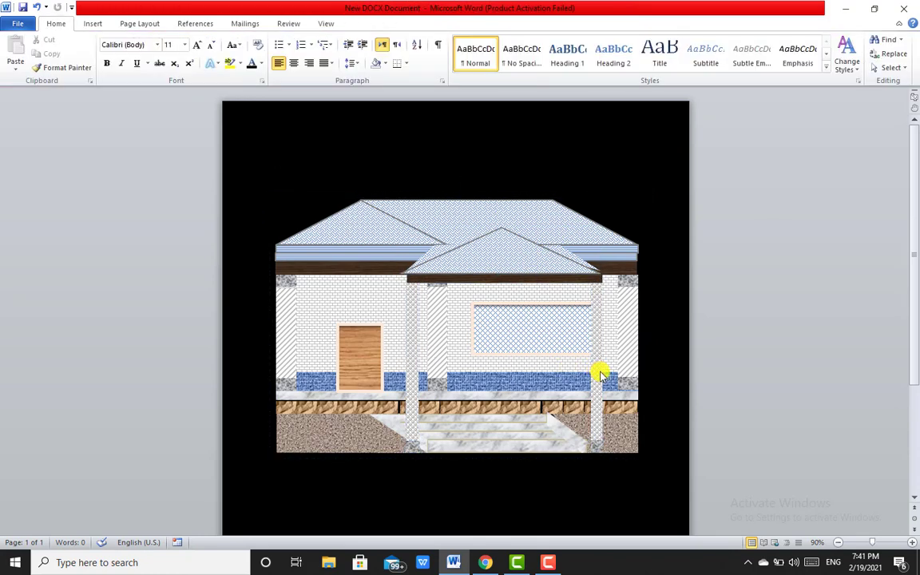
click(601, 373)
Confirm the pillars and bottom step are grouped, then select the whole house as one picture.
click(596, 390)
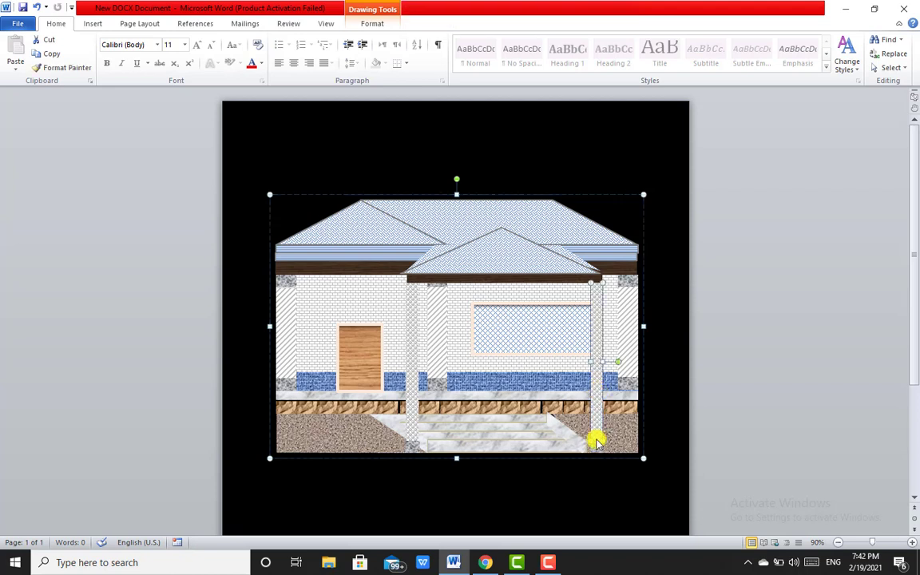
ctrl+click(437, 442)
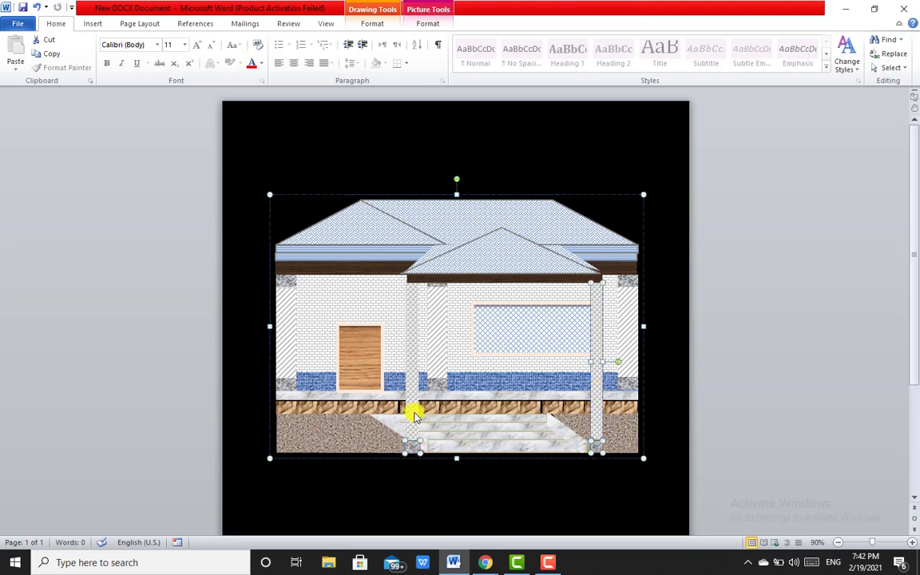
ctrl+click(414, 414)
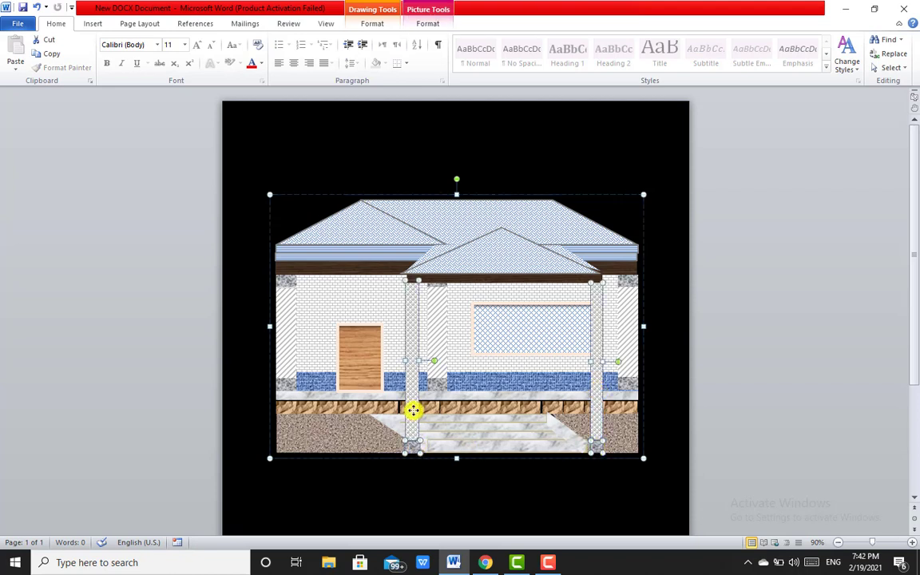
click(431, 24)
click(765, 54)
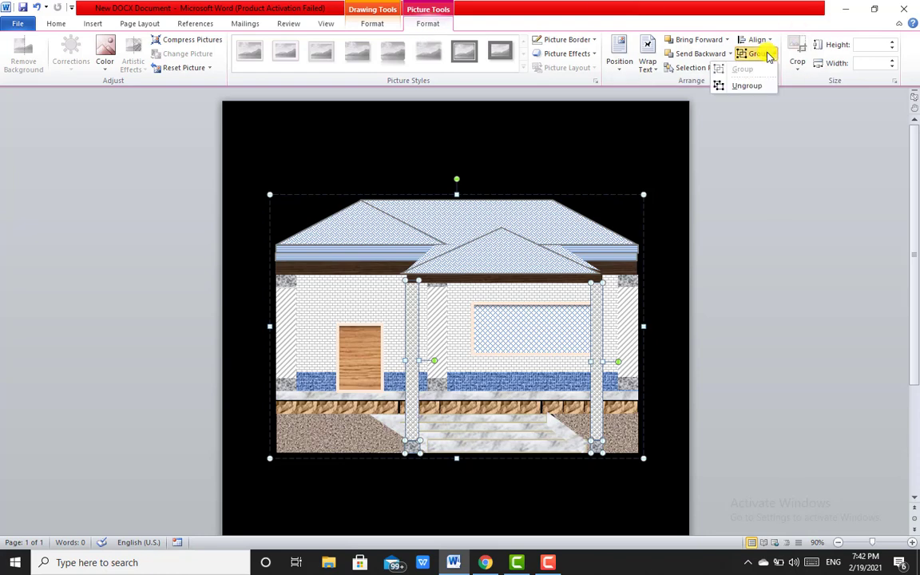
click(765, 54)
click(753, 264)
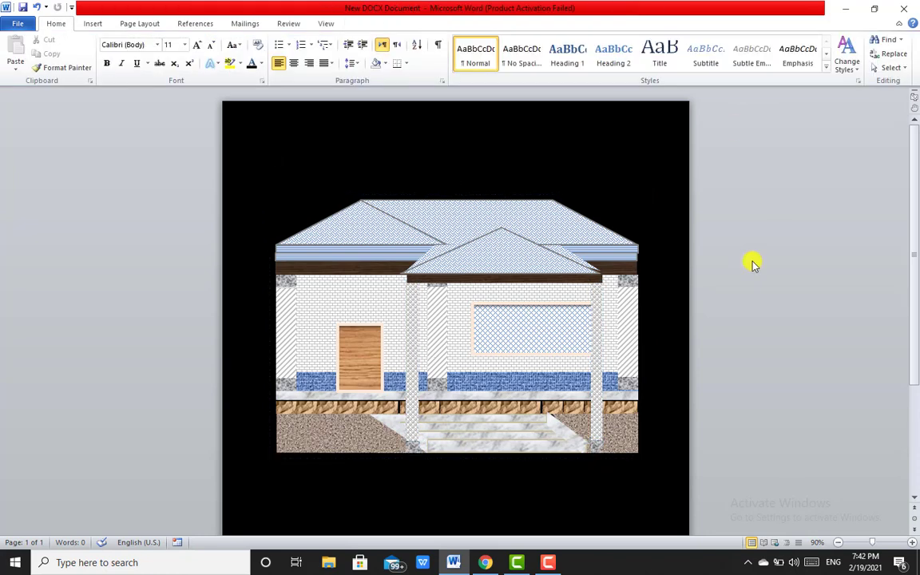
click(539, 391)
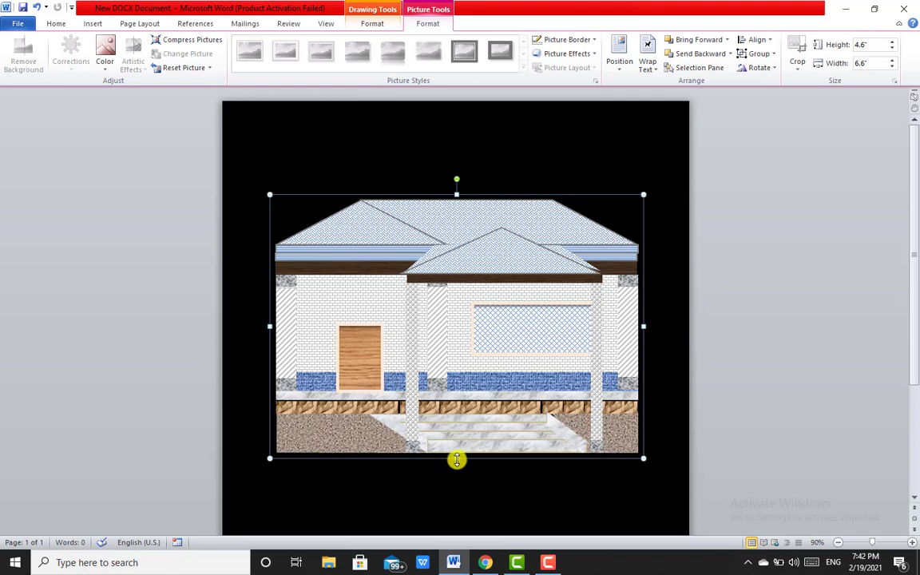
Shrink the house picture to about 5.91" by 2.44" and delete the stray roof triangle above it.
drag(457, 458, 448, 395)
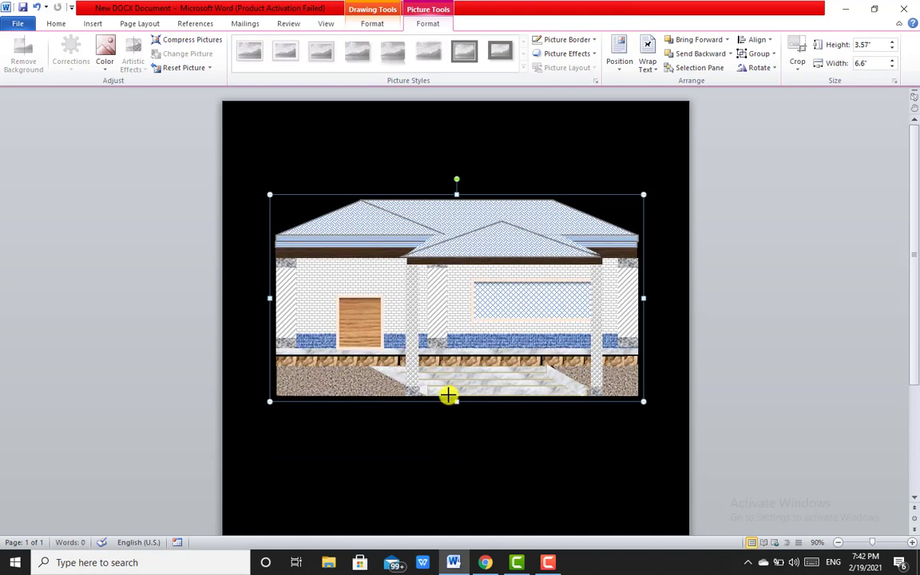
drag(644, 298, 599, 298)
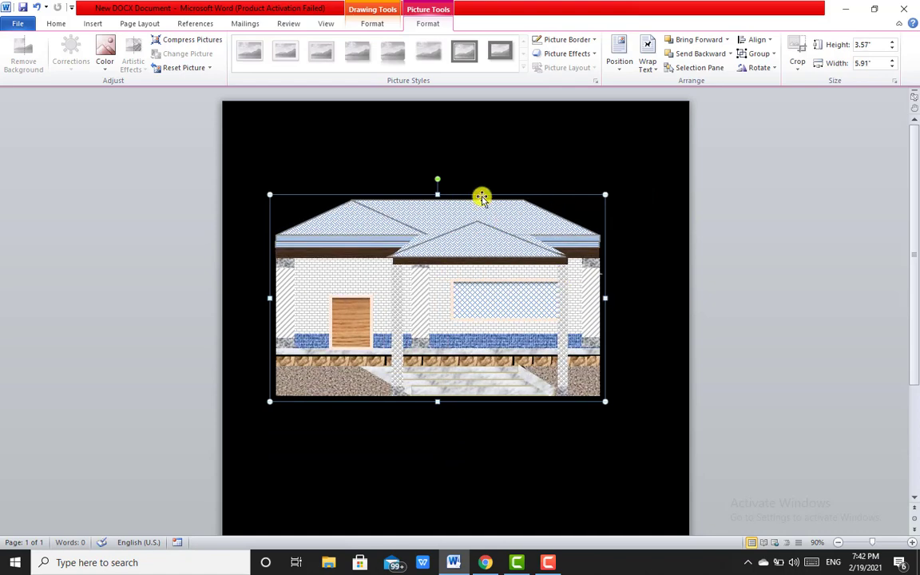
drag(438, 206, 440, 264)
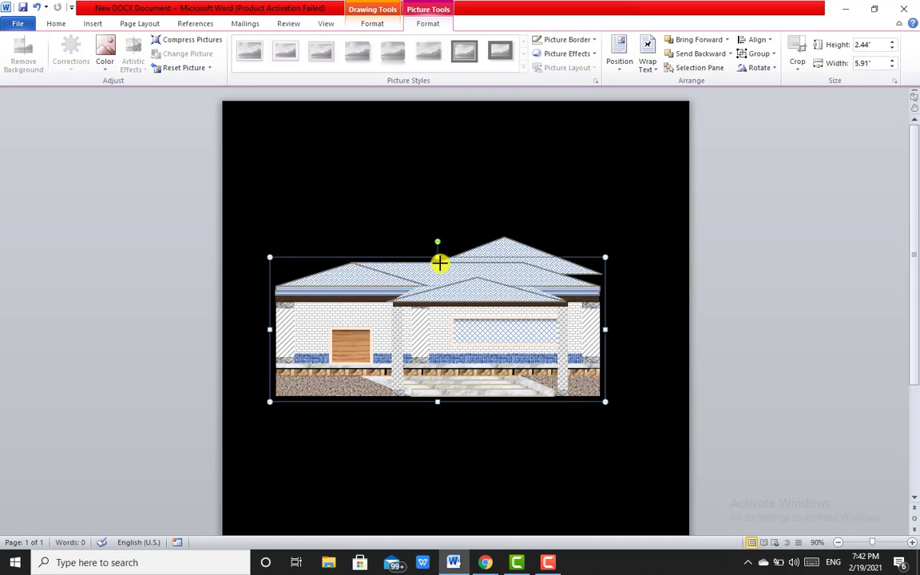
click(508, 244)
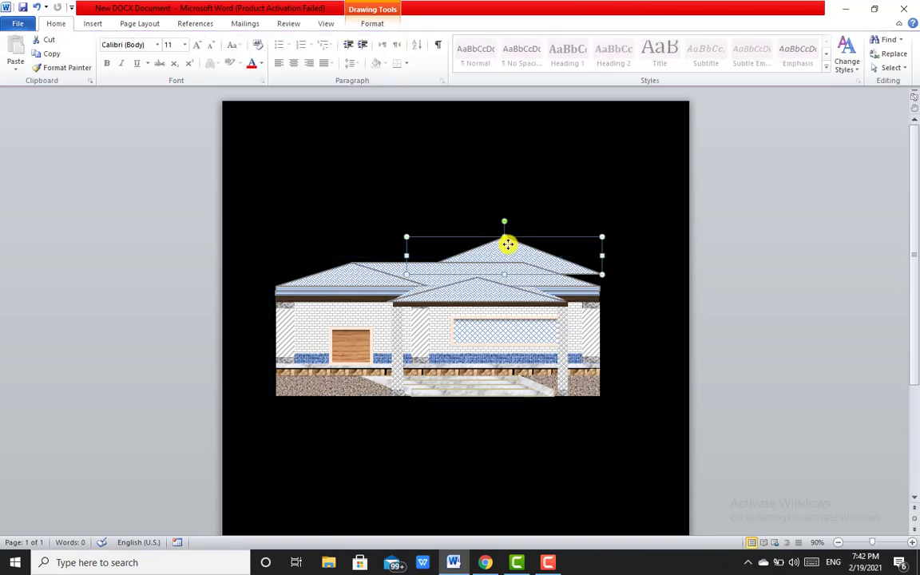
key(Delete)
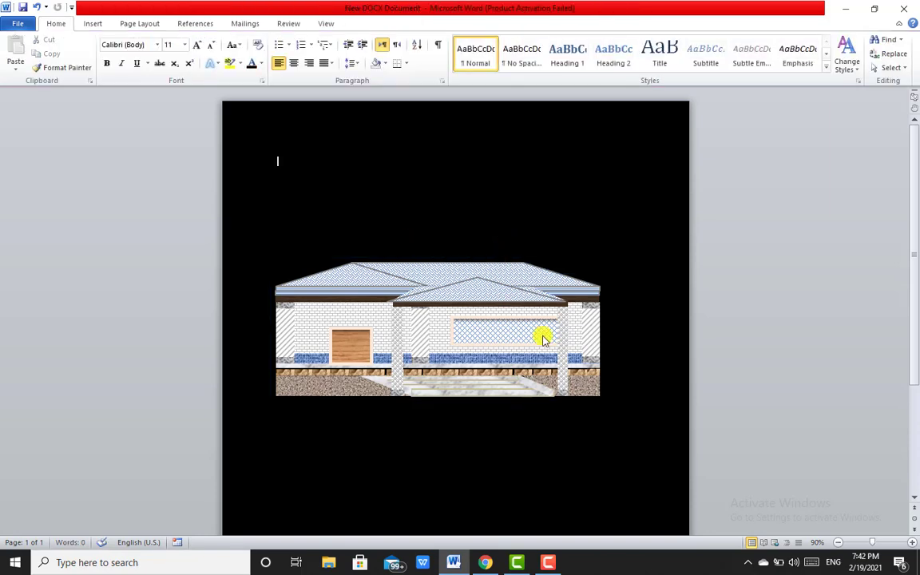
Move the house to the page's left edge and resize it to about half the page width.
click(547, 337)
drag(604, 334, 688, 337)
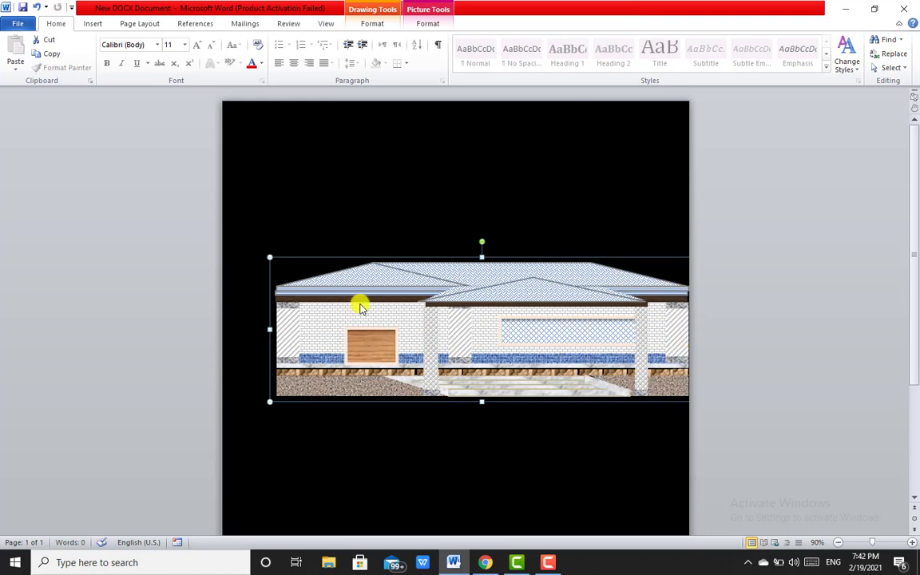
drag(269, 329, 220, 330)
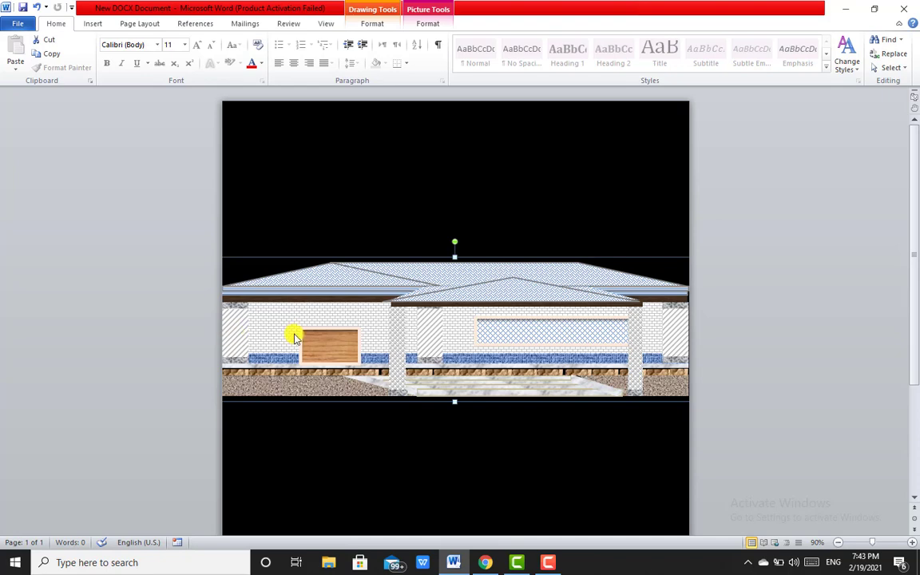
click(220, 328)
click(237, 328)
drag(270, 329, 400, 351)
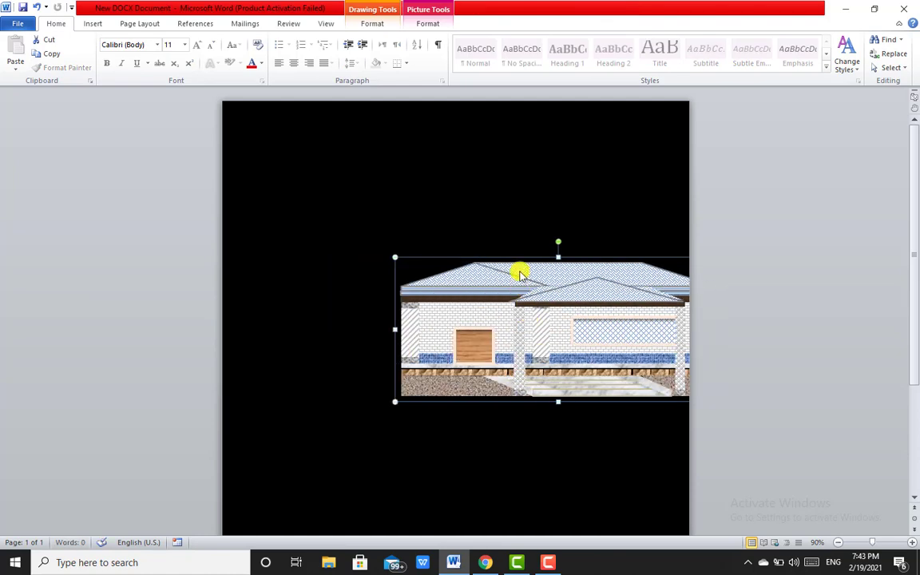
drag(527, 262, 362, 262)
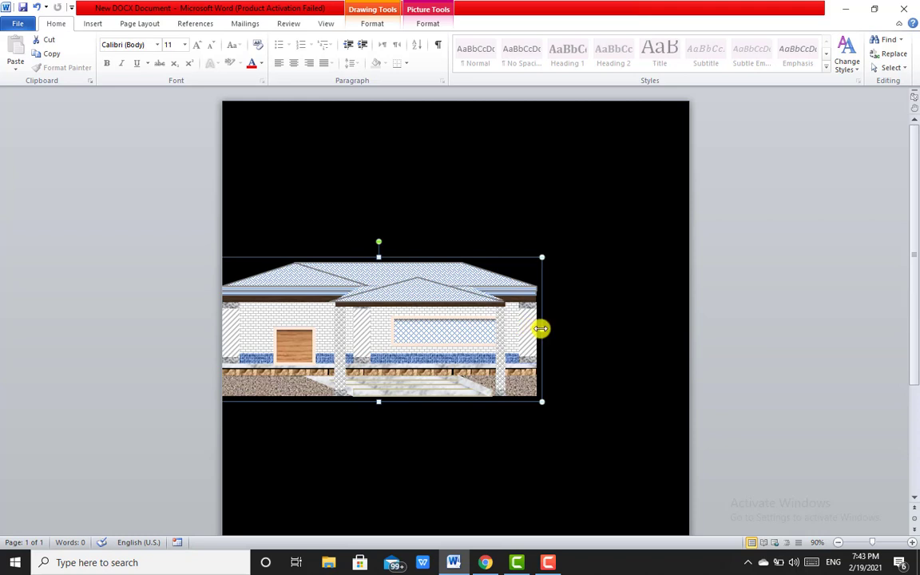
drag(519, 331, 469, 335)
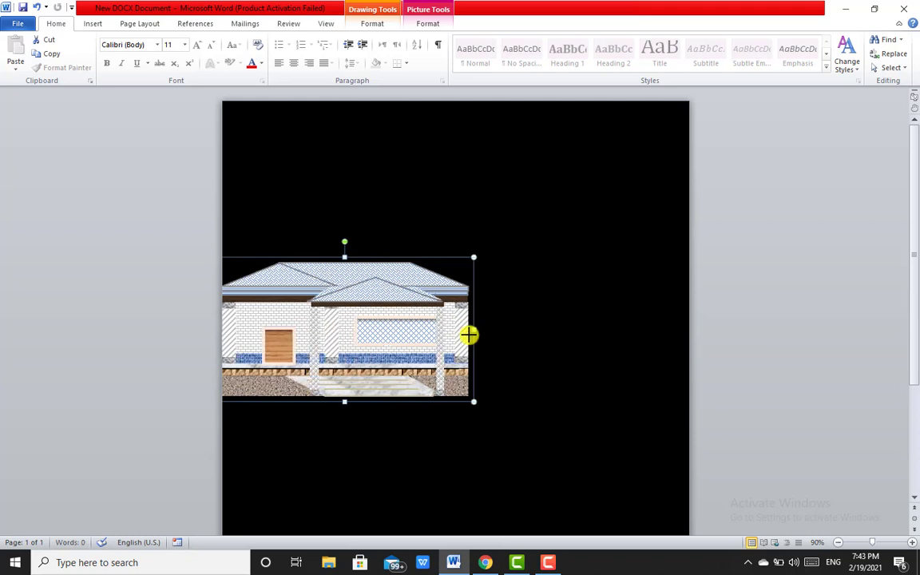
drag(343, 399, 344, 391)
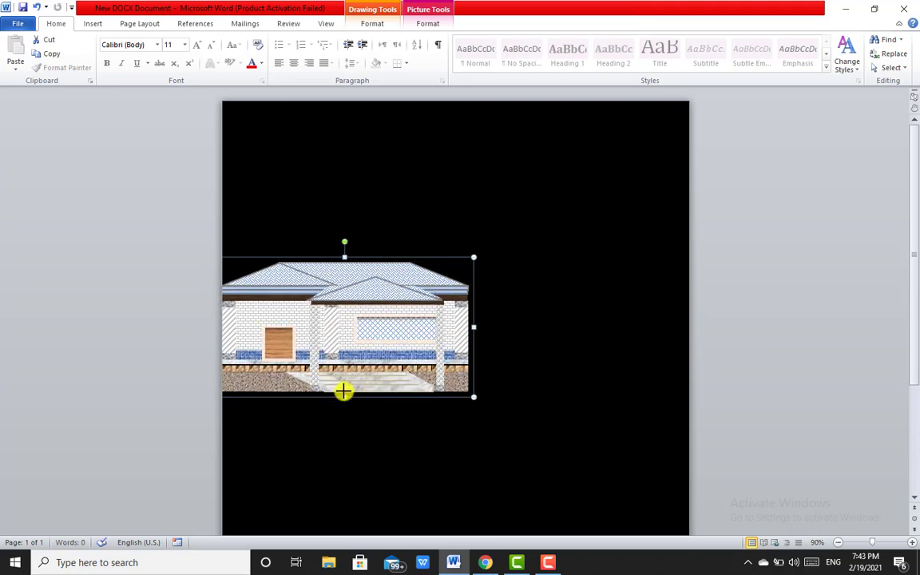
Make the door slightly taller and shift it a little to the right.
click(375, 327)
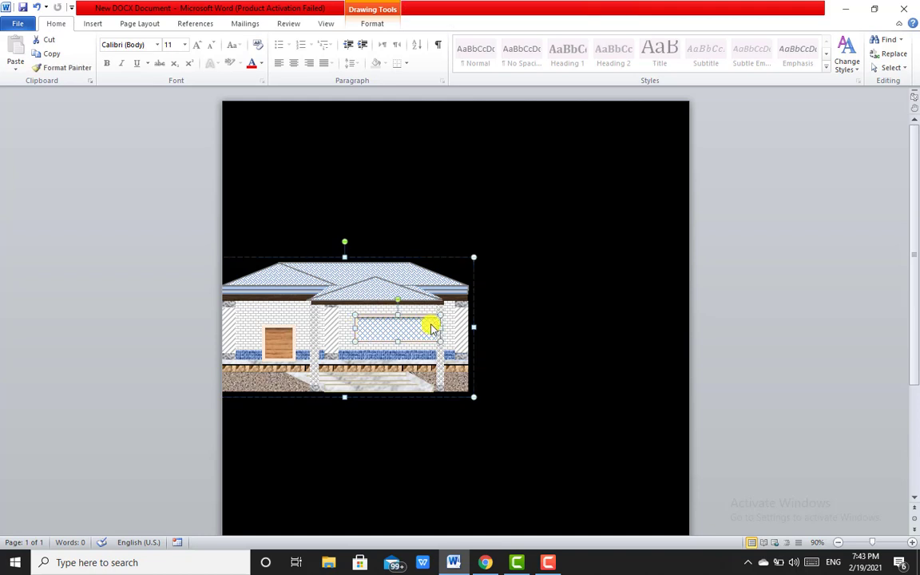
click(534, 304)
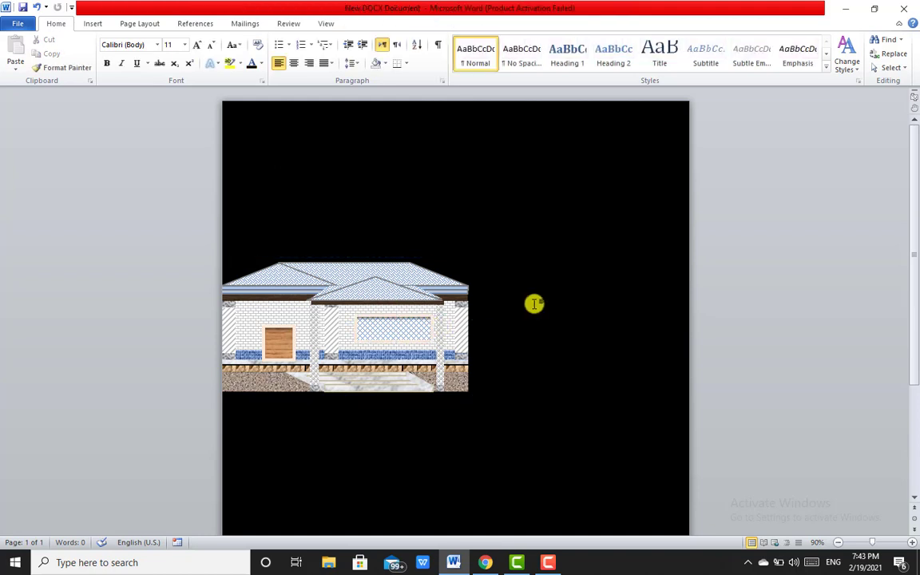
click(286, 327)
drag(279, 323, 278, 319)
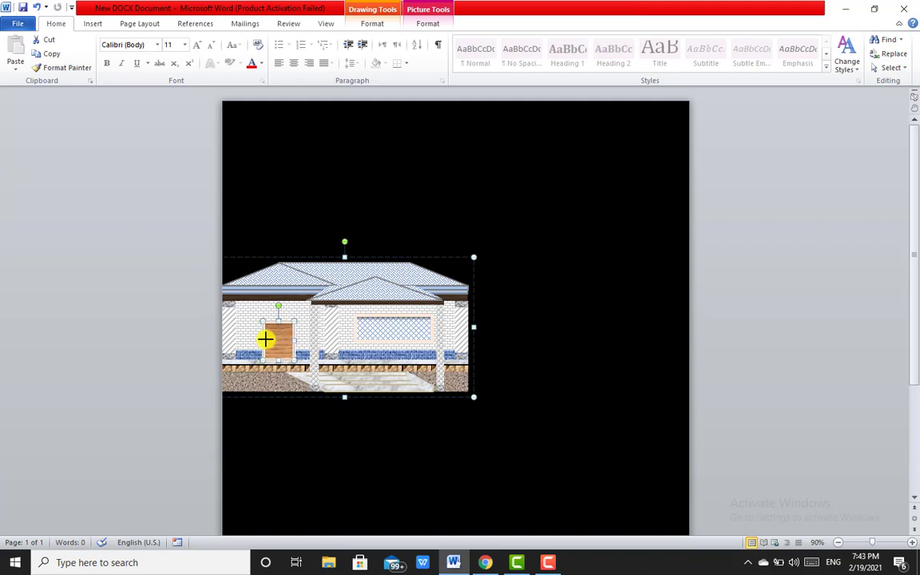
drag(267, 339, 269, 338)
click(540, 328)
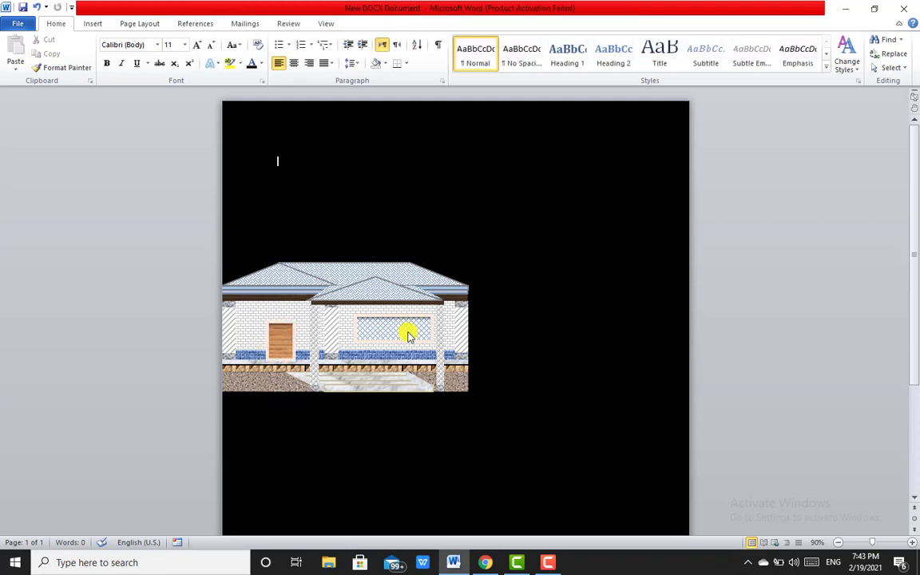
click(357, 327)
click(361, 328)
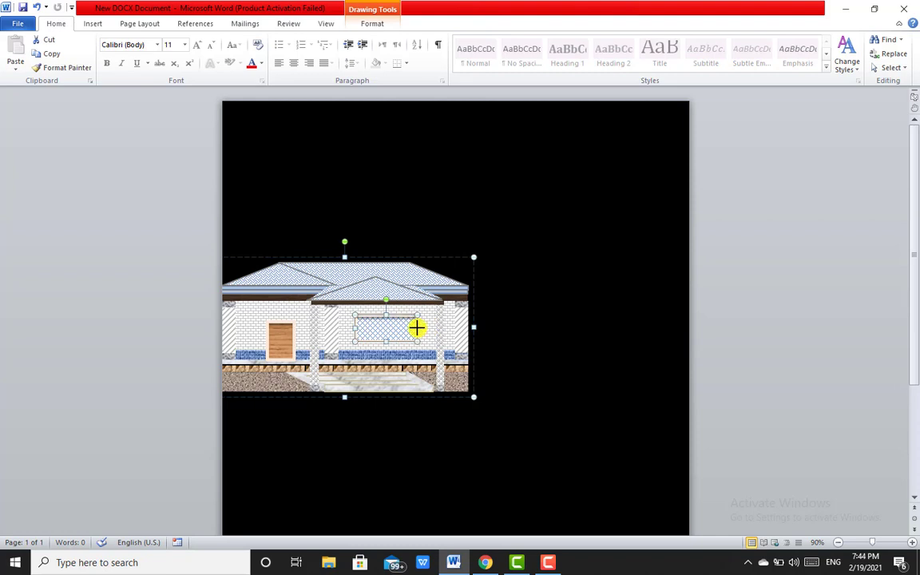
click(547, 344)
click(468, 334)
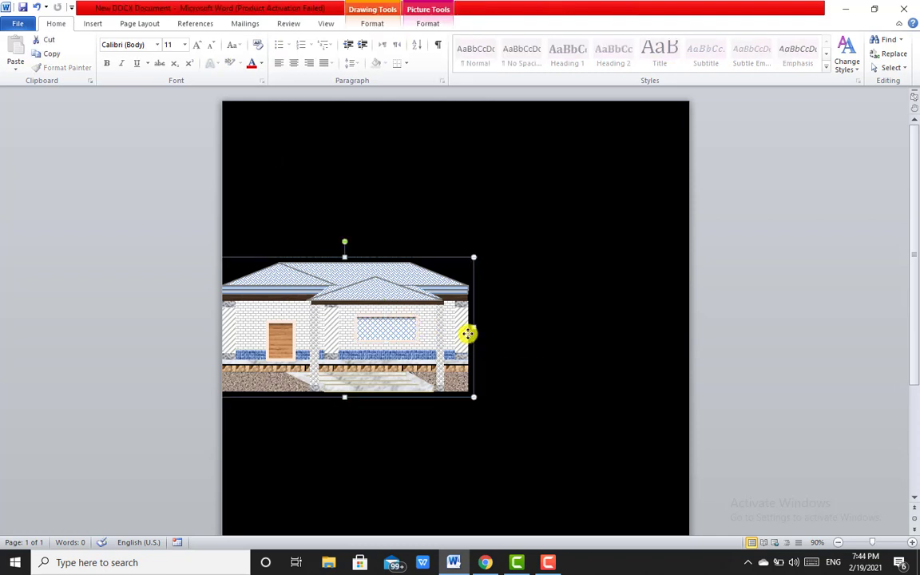
Duplicate the house onto the right half, narrowing the copy and aligning it flush beside the original.
drag(468, 333, 685, 329)
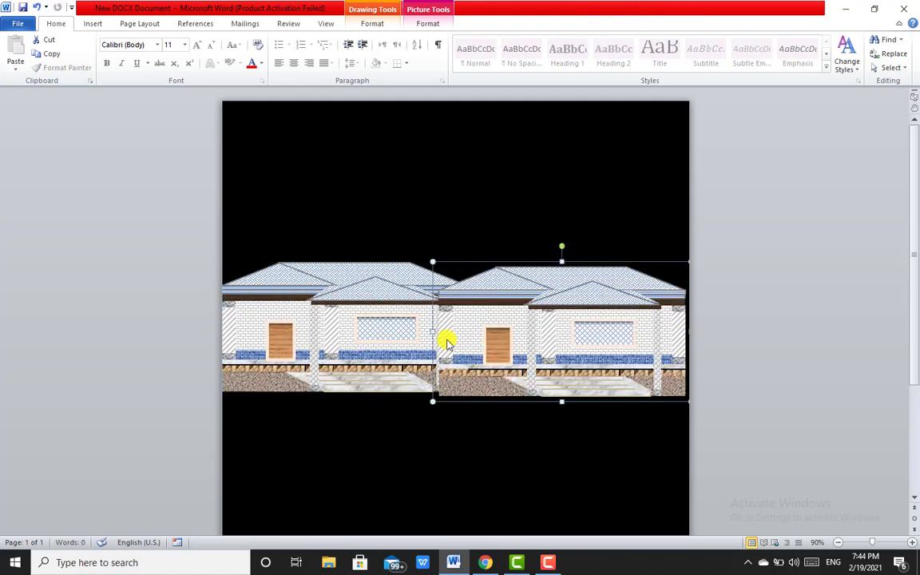
drag(476, 333, 466, 332)
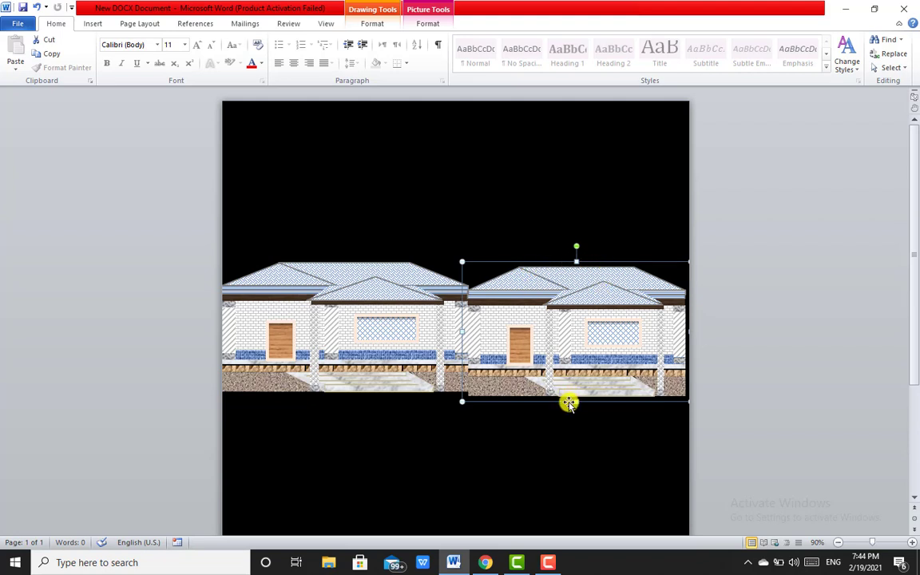
drag(568, 403, 567, 396)
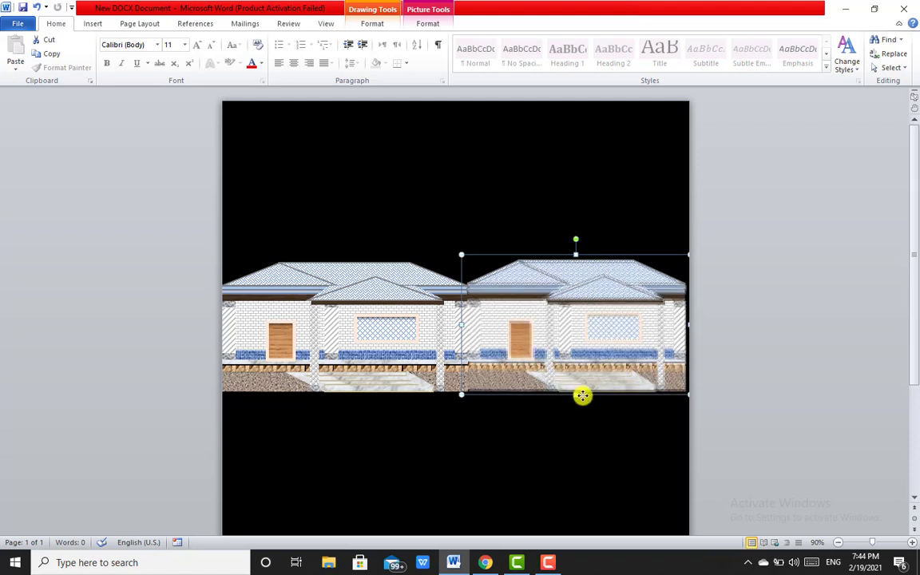
drag(581, 394, 583, 396)
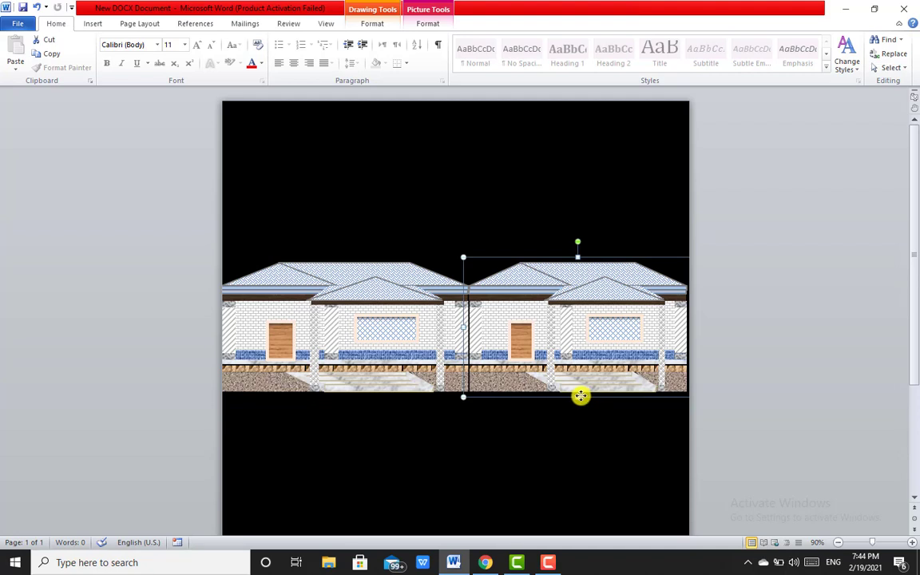
drag(582, 397, 580, 396)
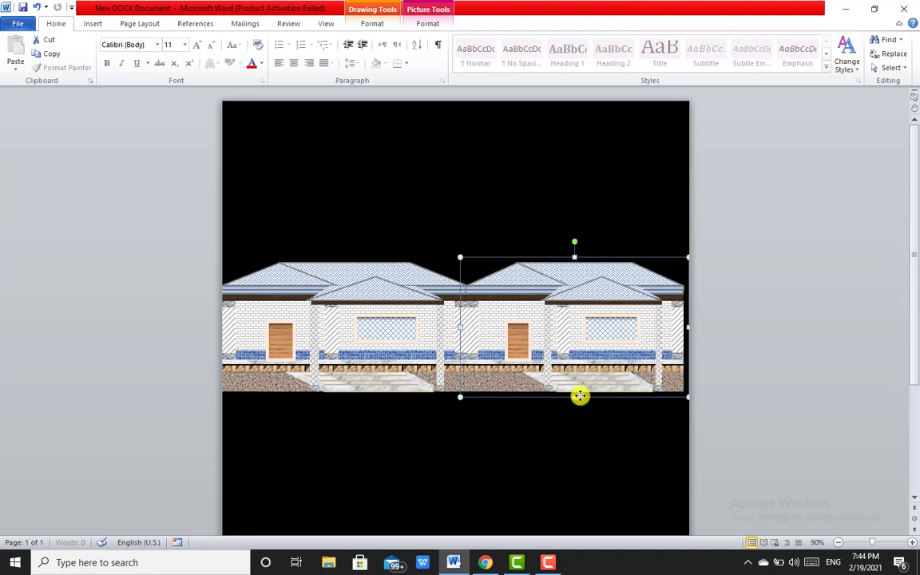
click(585, 328)
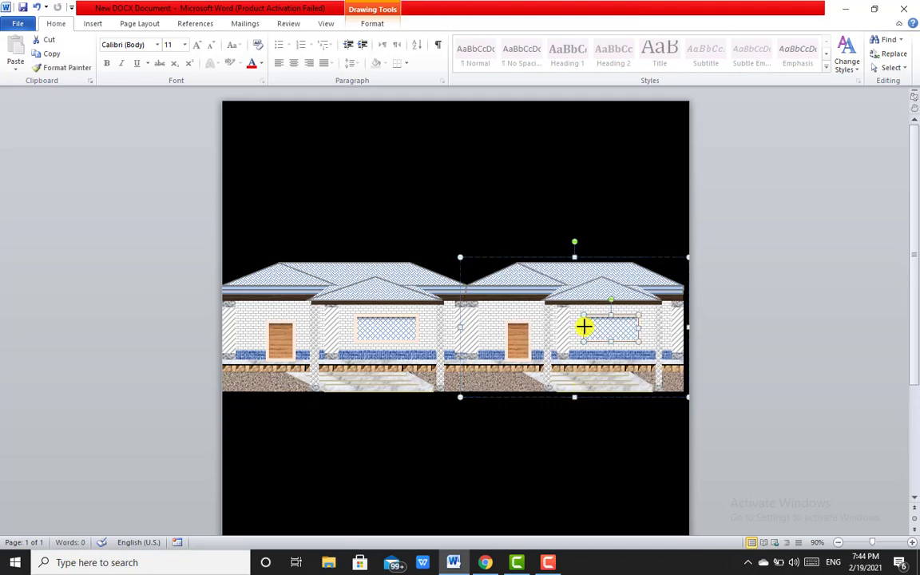
Duplicate the right-hand house's window so two small windows sit side by side.
key(ctrl+z)
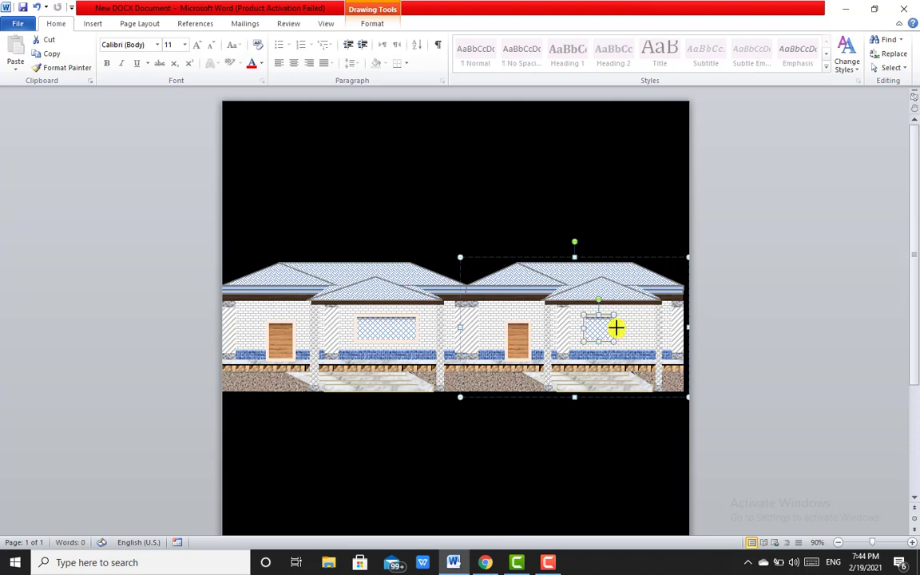
drag(605, 329, 645, 314)
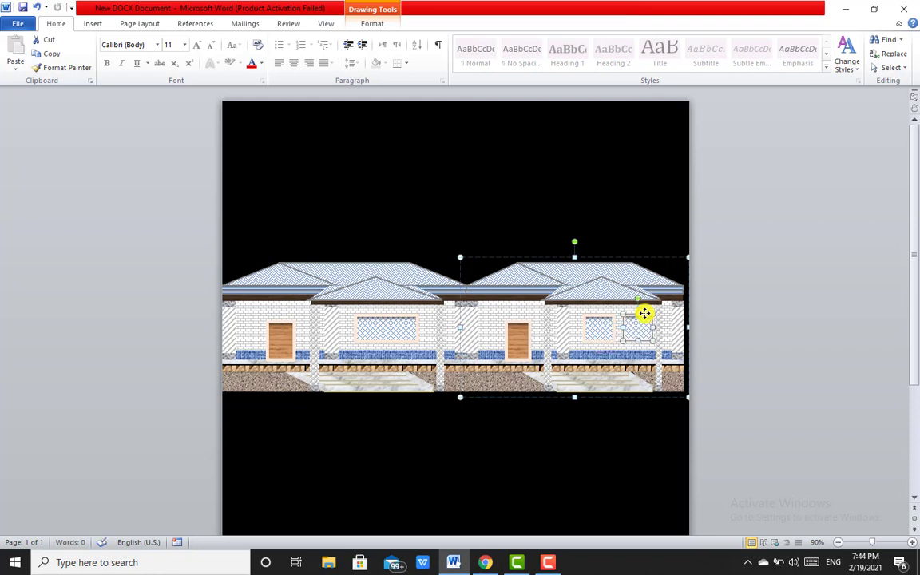
click(609, 210)
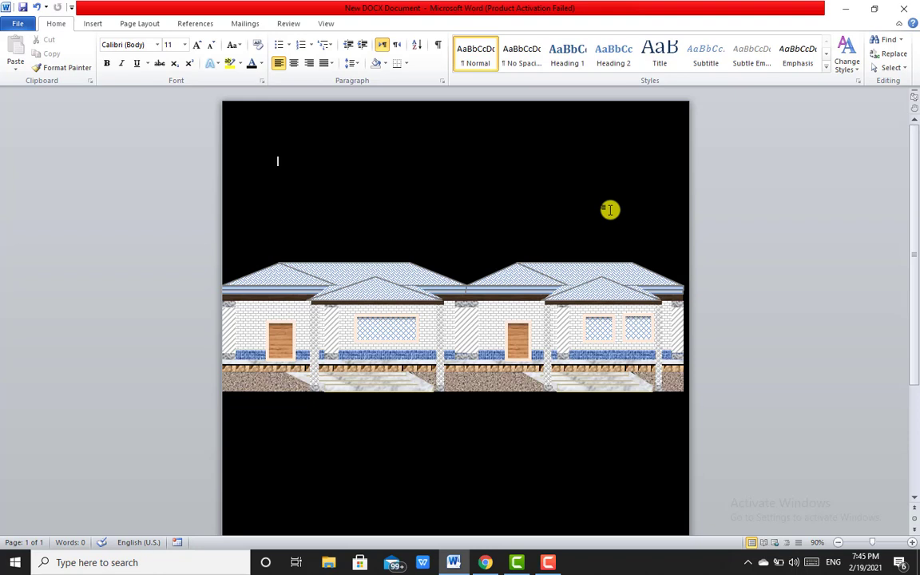
Click off, then pick the shape overlaying the right-hand house.
click(548, 562)
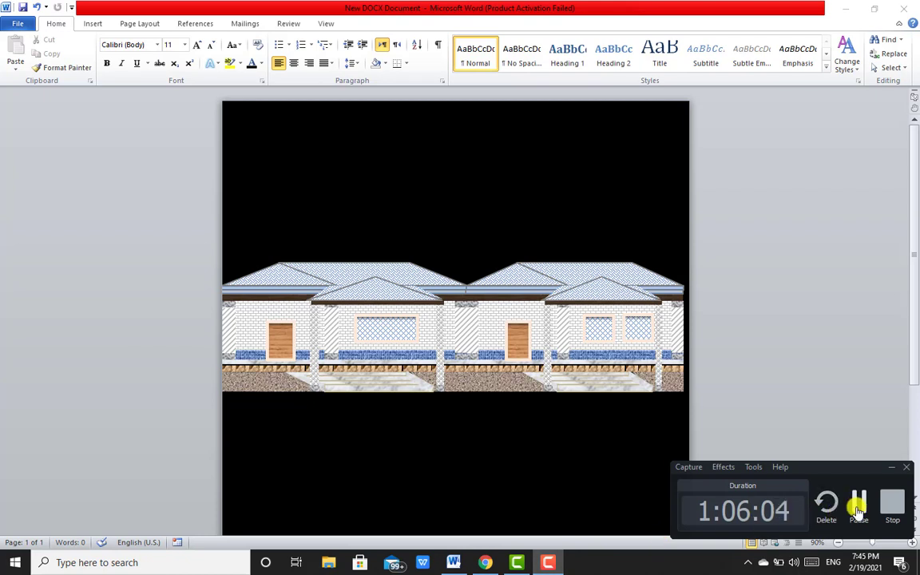
click(857, 505)
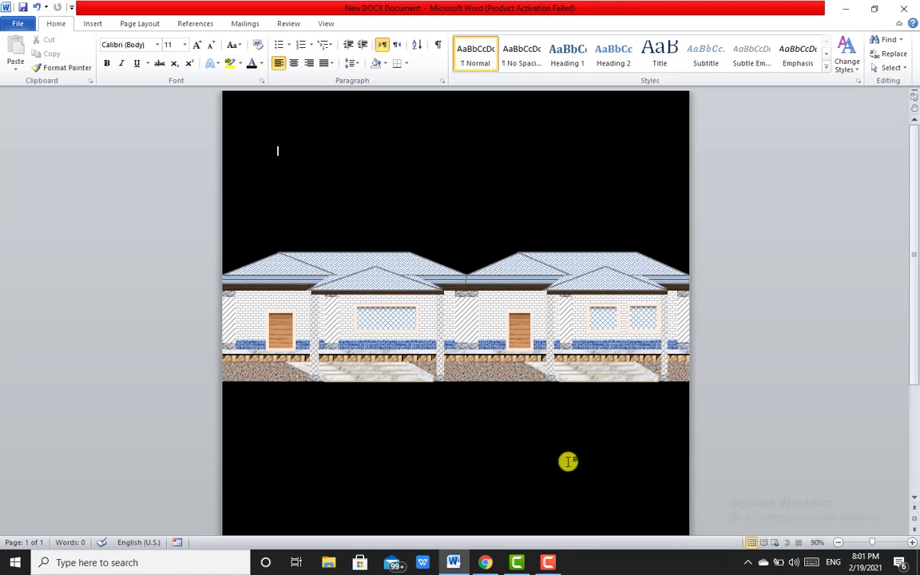
click(511, 298)
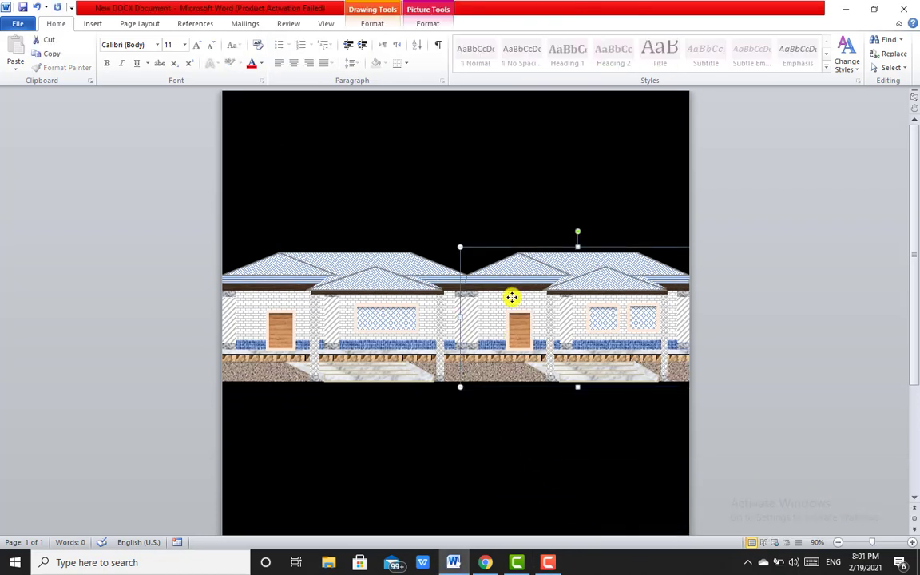
Fill the right-hand house walls with an orange brick pattern on light orange.
click(370, 23)
click(336, 40)
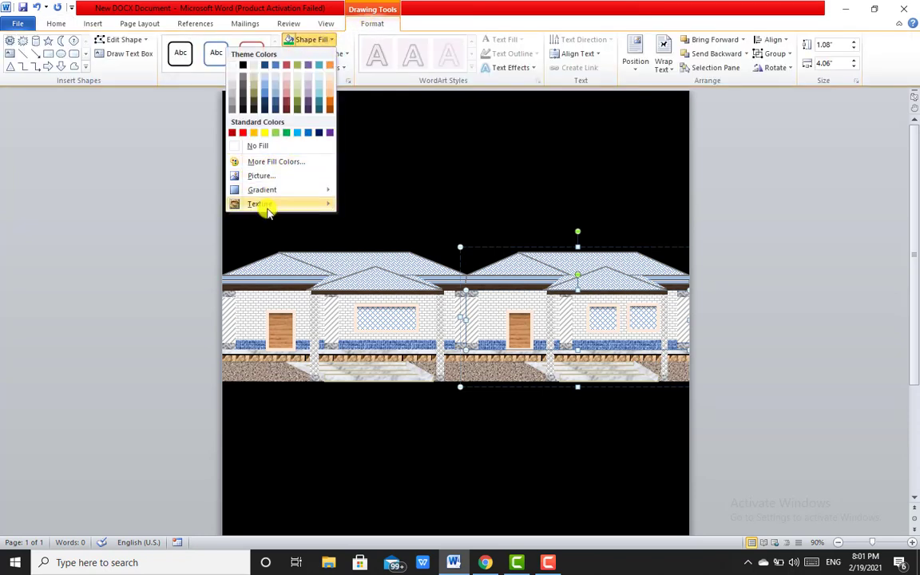
mouse_move(266, 205)
click(359, 533)
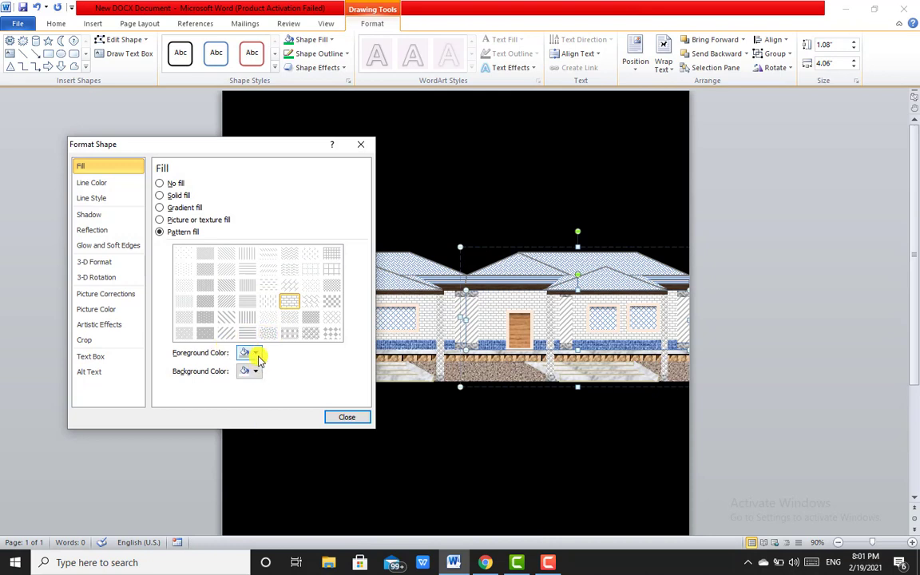
click(256, 353)
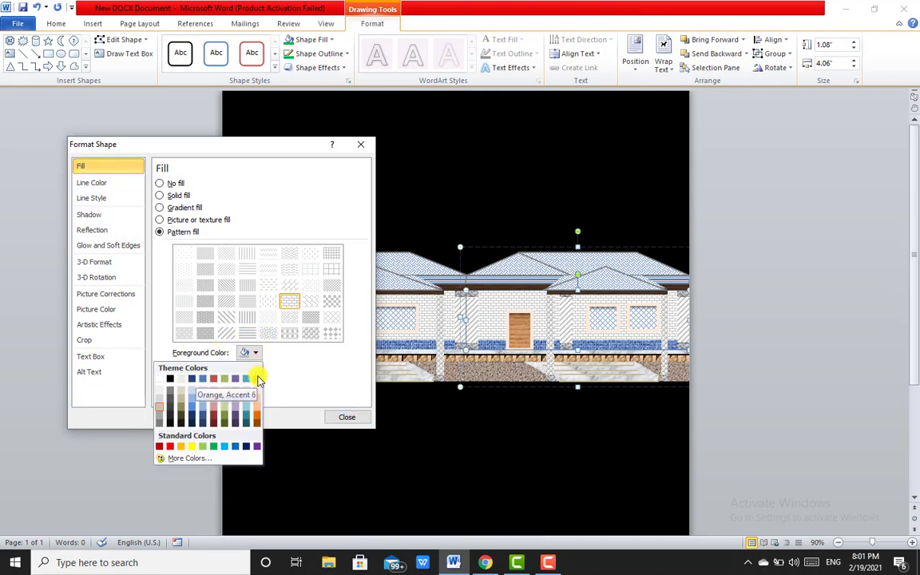
click(256, 378)
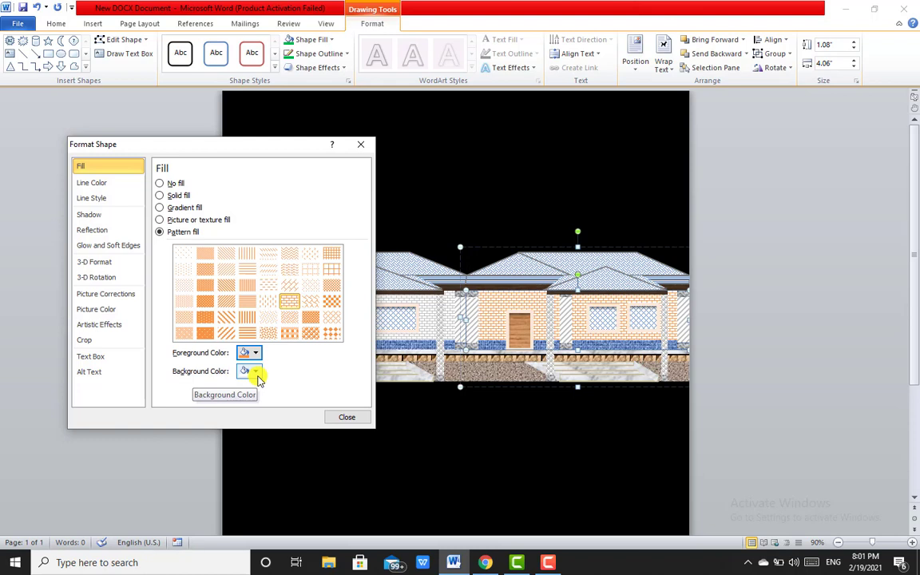
click(256, 372)
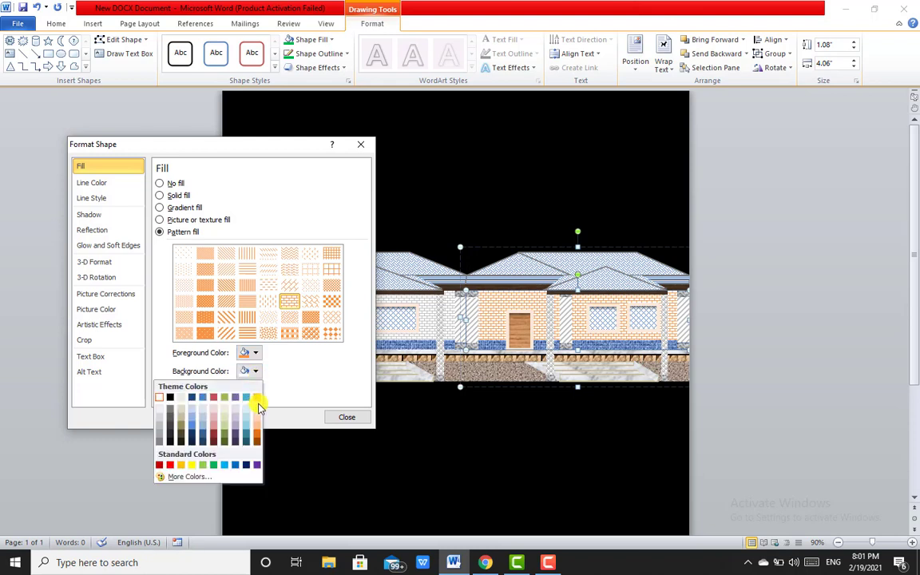
click(258, 411)
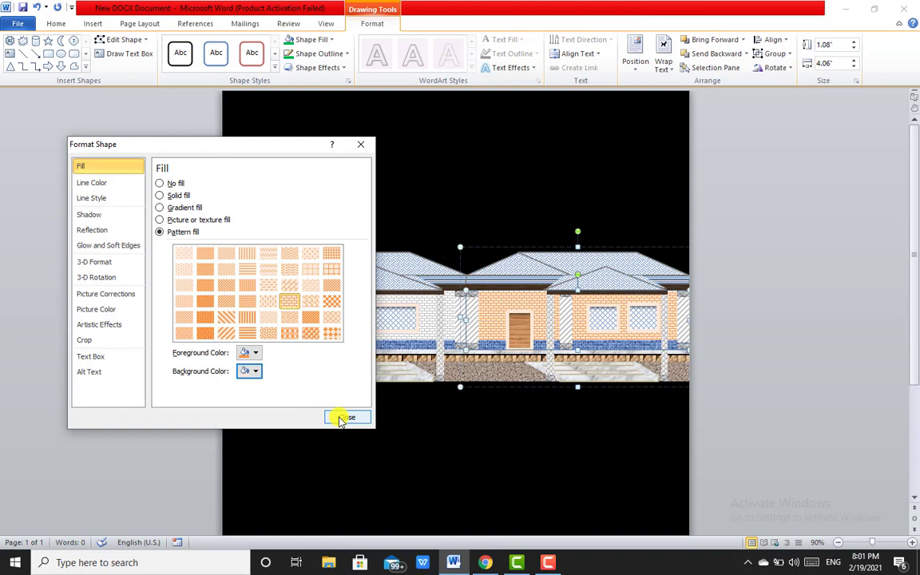
click(340, 419)
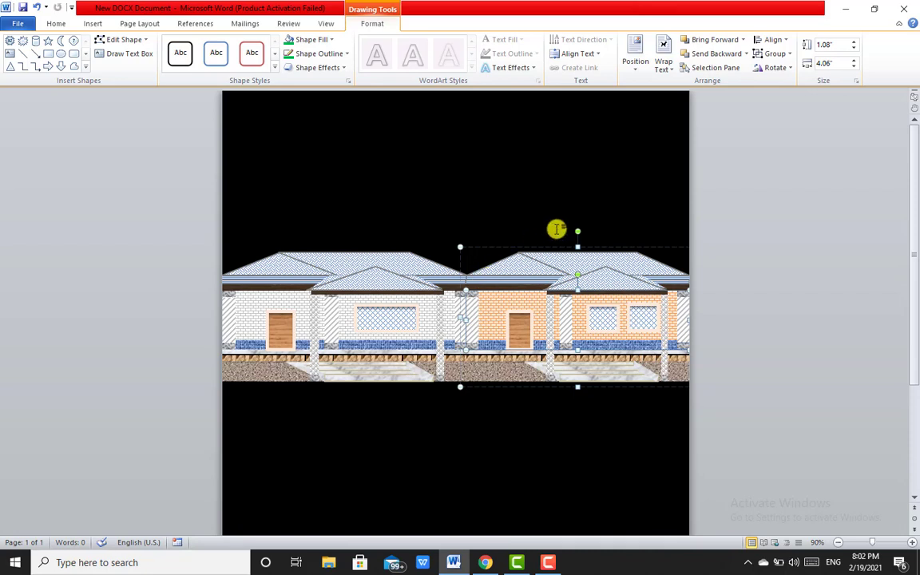
click(587, 213)
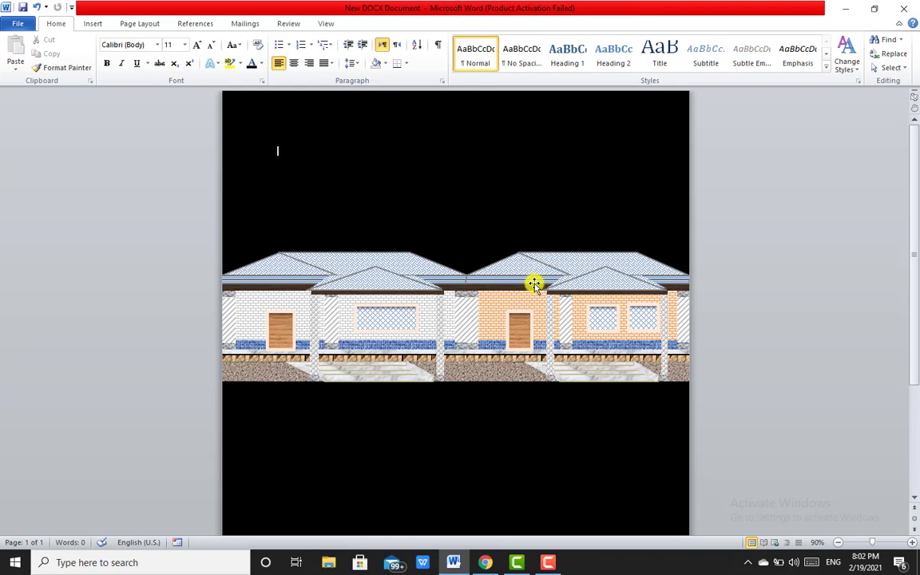
Draw a rectangle covering the page below the houses.
click(90, 24)
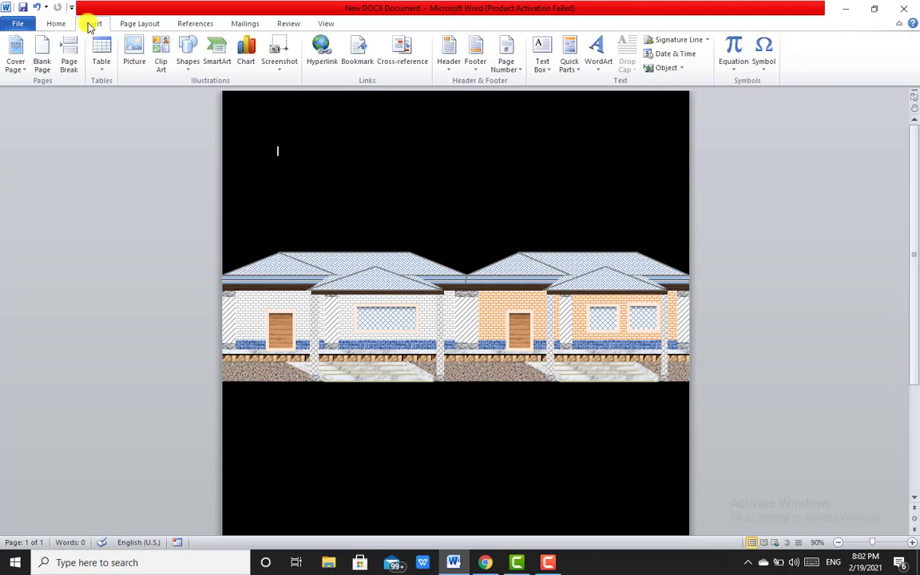
click(189, 64)
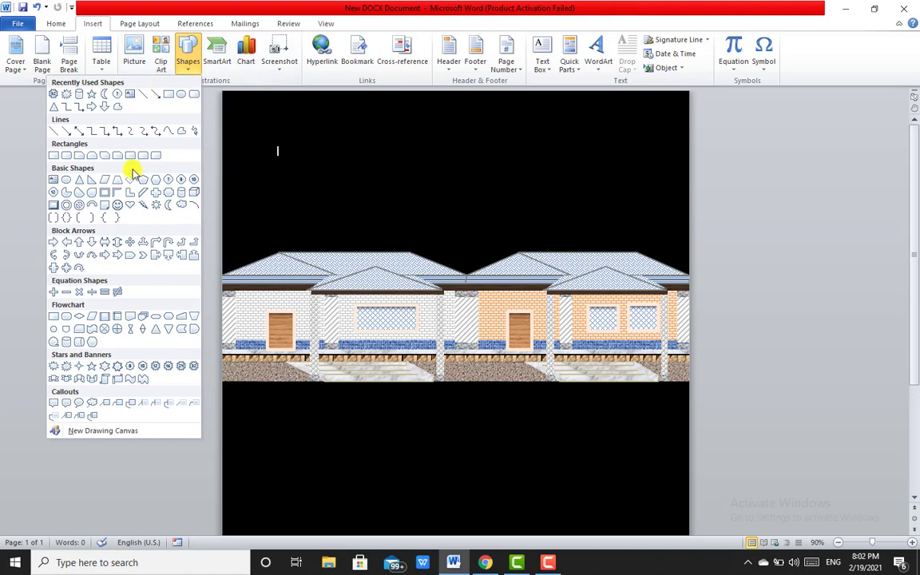
click(54, 155)
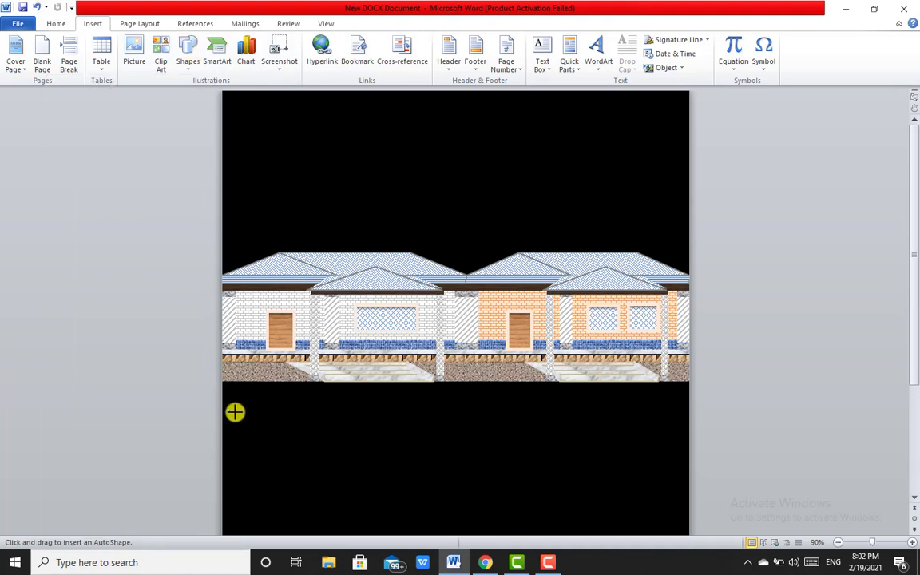
drag(474, 247, 222, 382)
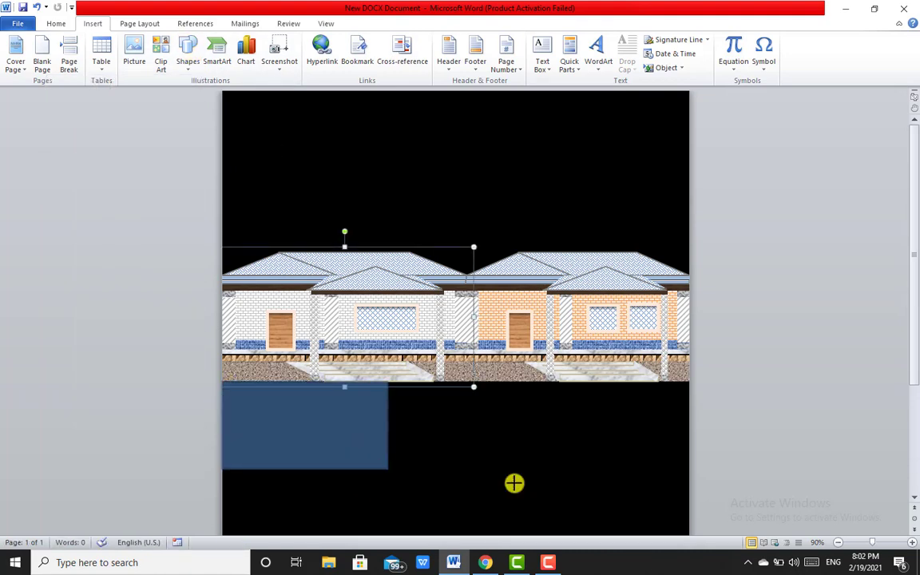
mouse_move(513, 482)
mouse_down()
mouse_move(699, 542)
mouse_move(689, 540)
mouse_up()
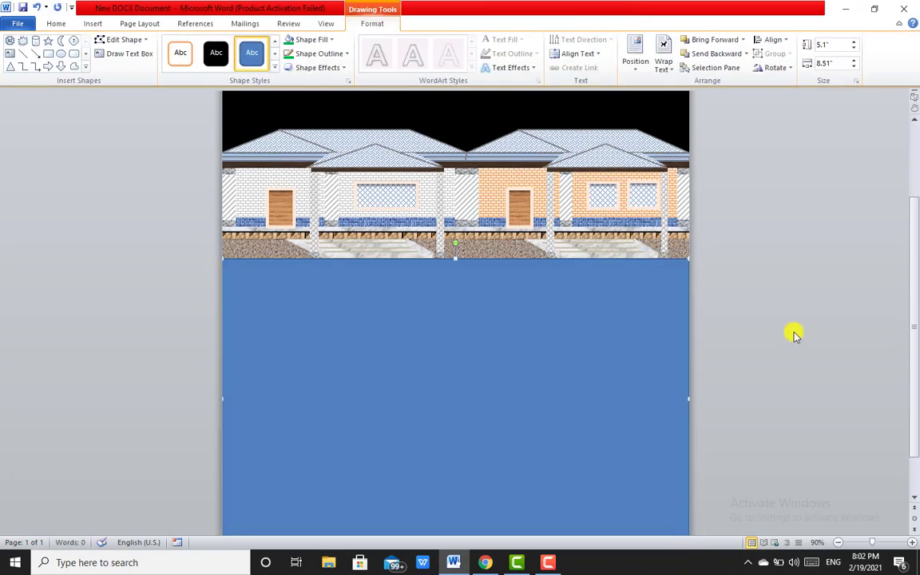
Remove the rectangle's outline and bring up its Format Shape fill settings.
click(346, 54)
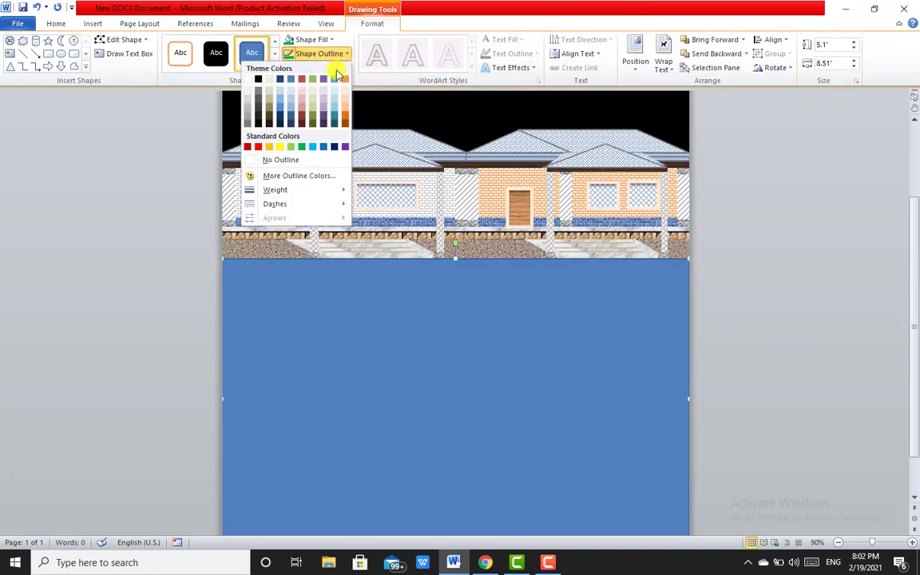
click(293, 160)
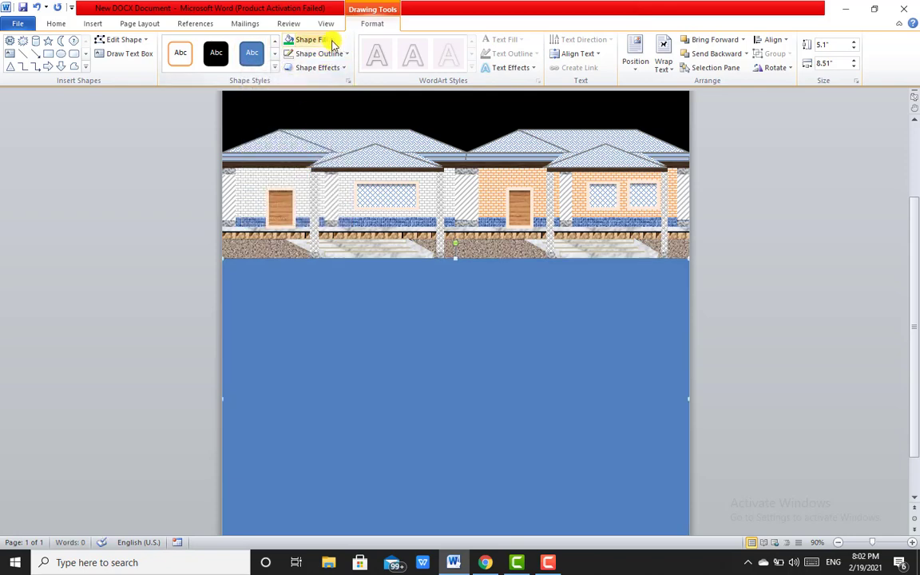
click(329, 39)
mouse_move(248, 203)
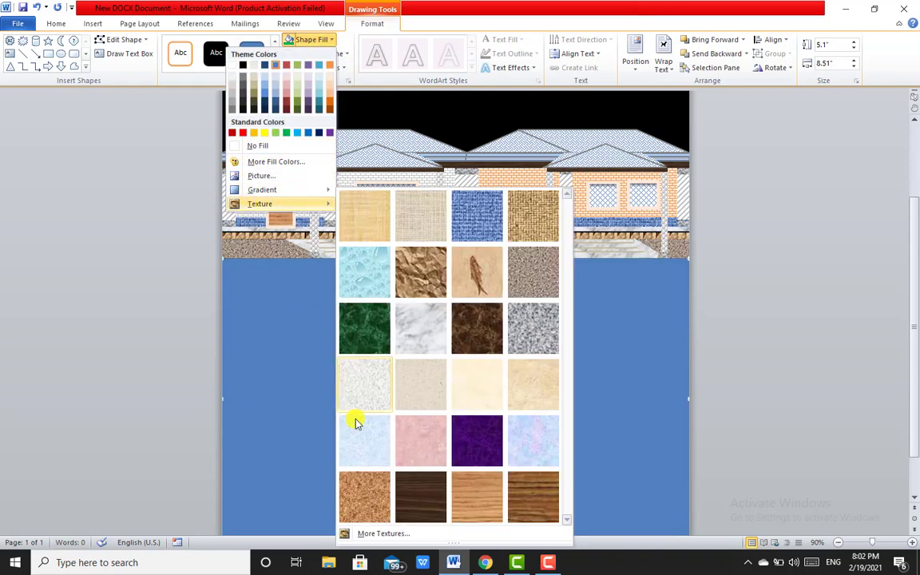
click(363, 535)
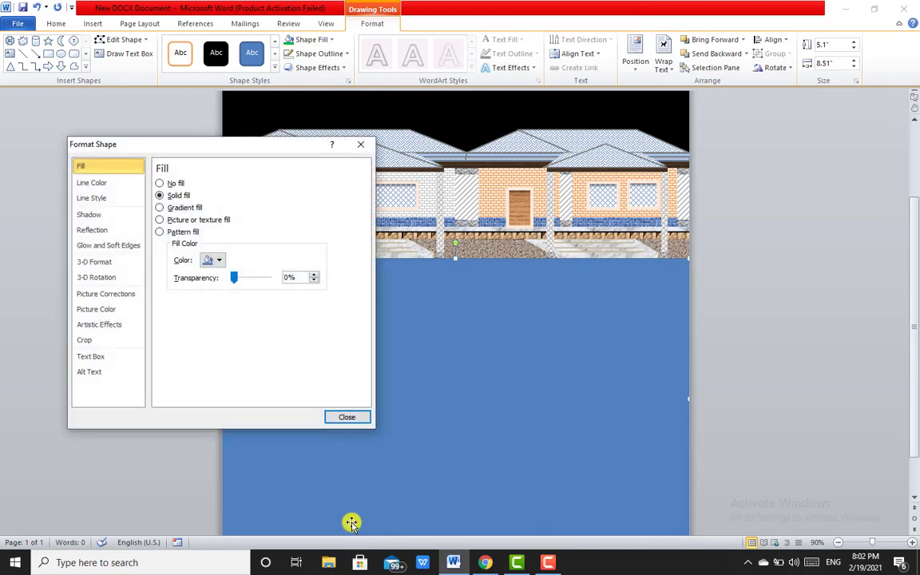
Give the rectangle a fine dotted pattern fill, green on a light green background.
drag(211, 148, 165, 123)
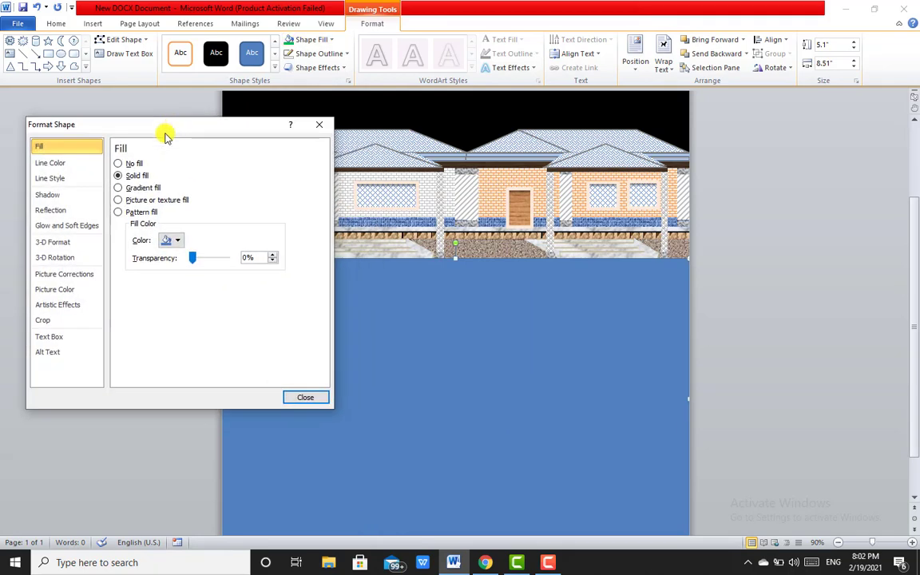
click(119, 211)
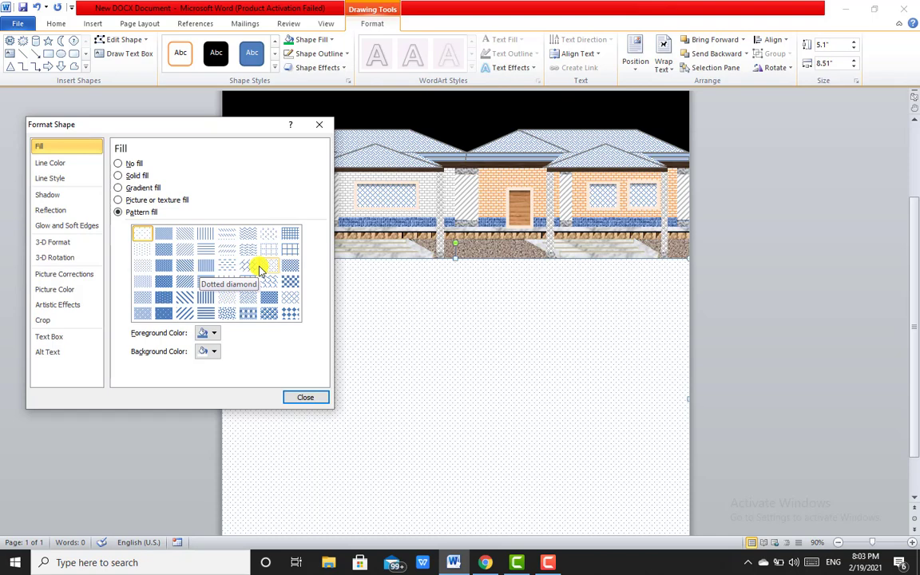
click(267, 233)
click(214, 334)
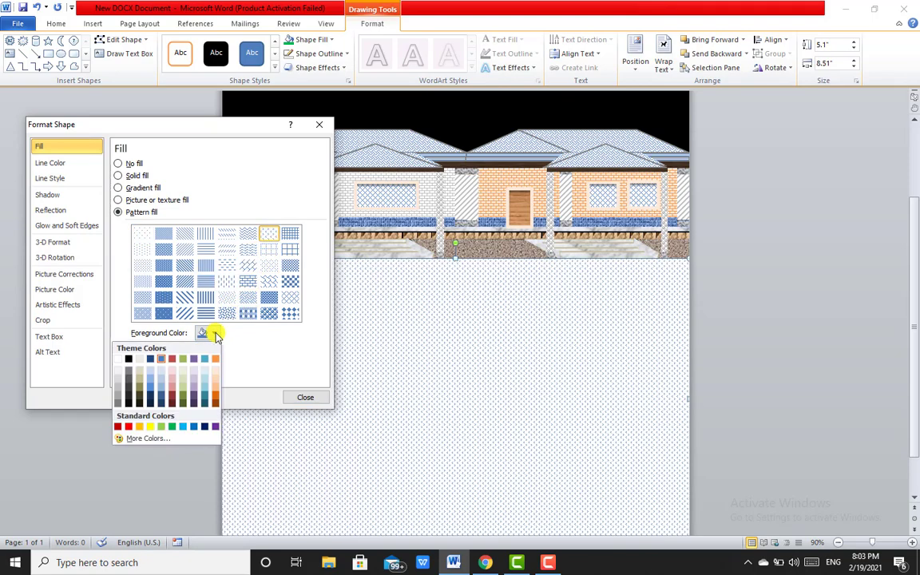
click(172, 426)
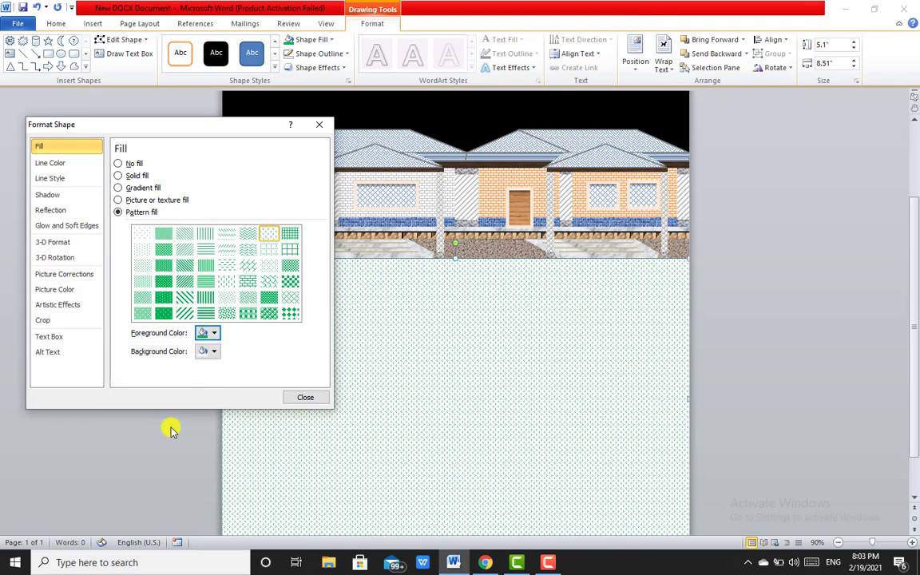
click(214, 351)
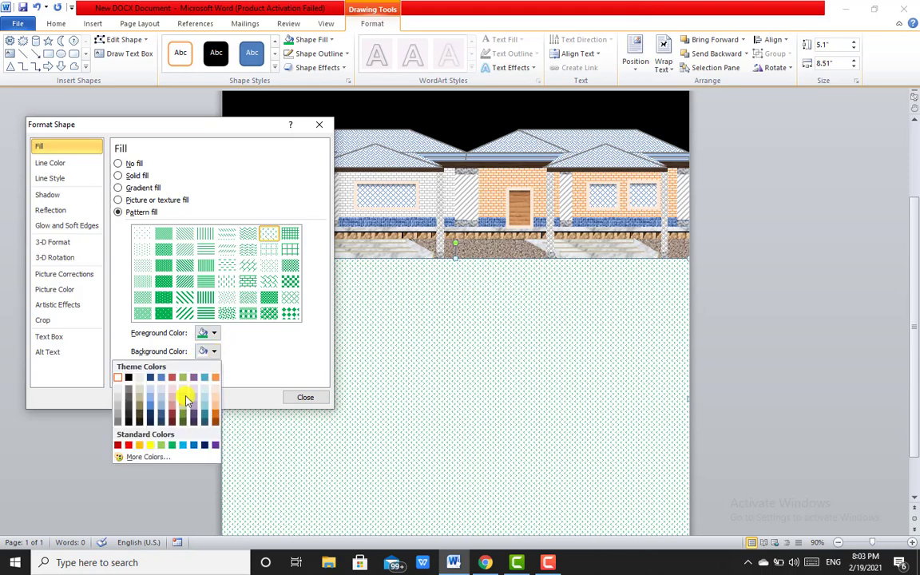
click(183, 389)
click(214, 352)
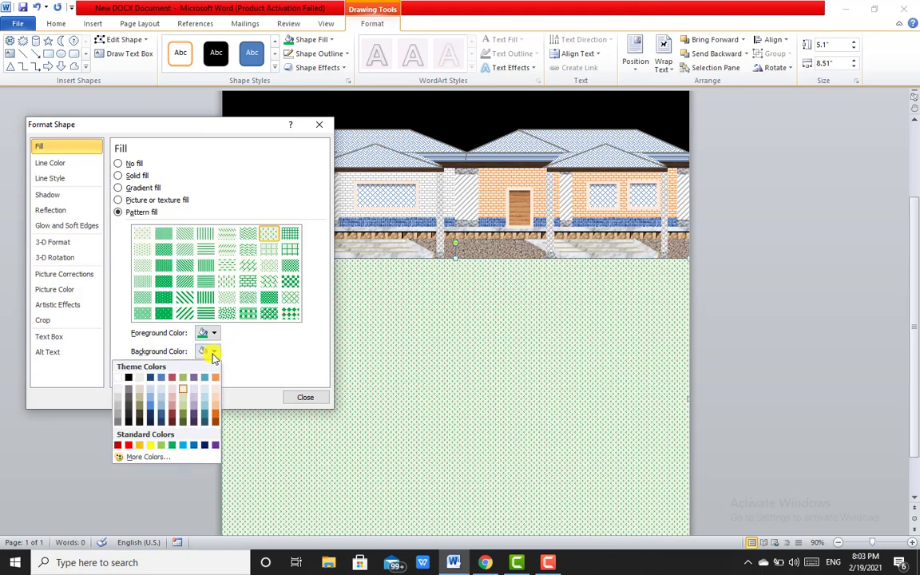
click(183, 396)
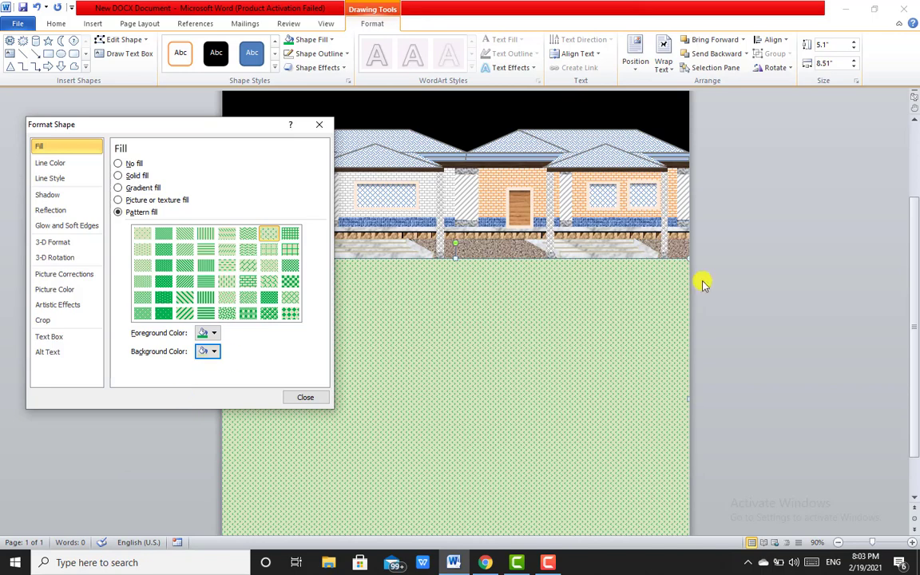
click(301, 397)
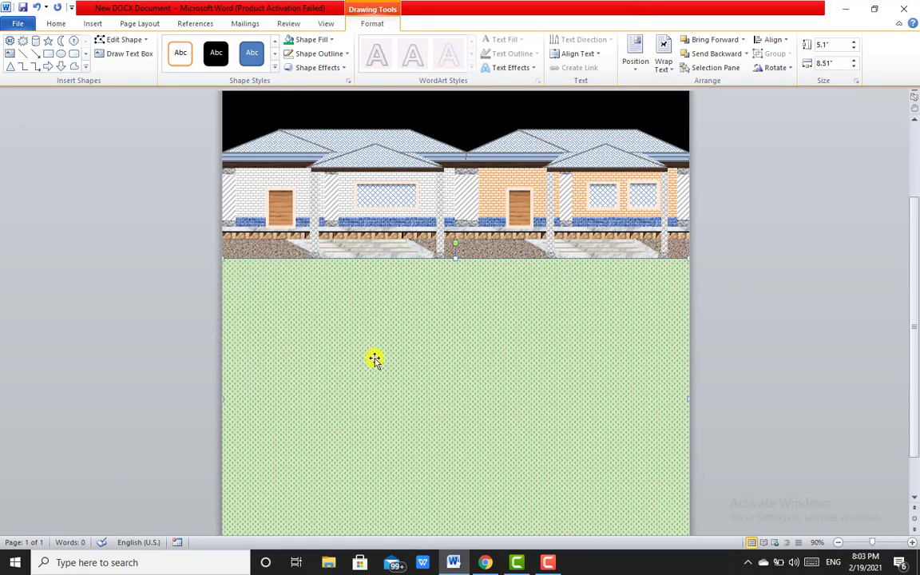
click(779, 285)
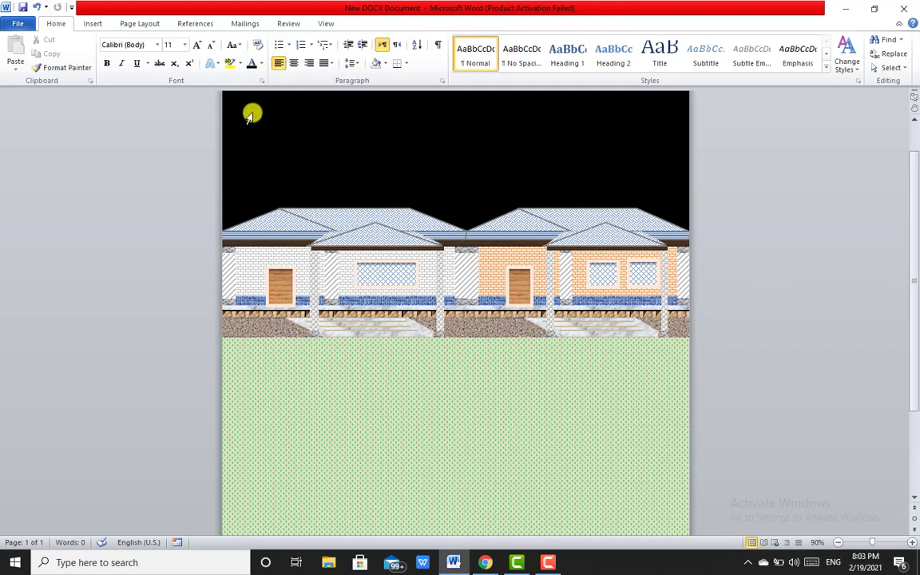
Draw a small rectangle just below the left house's steps.
click(103, 23)
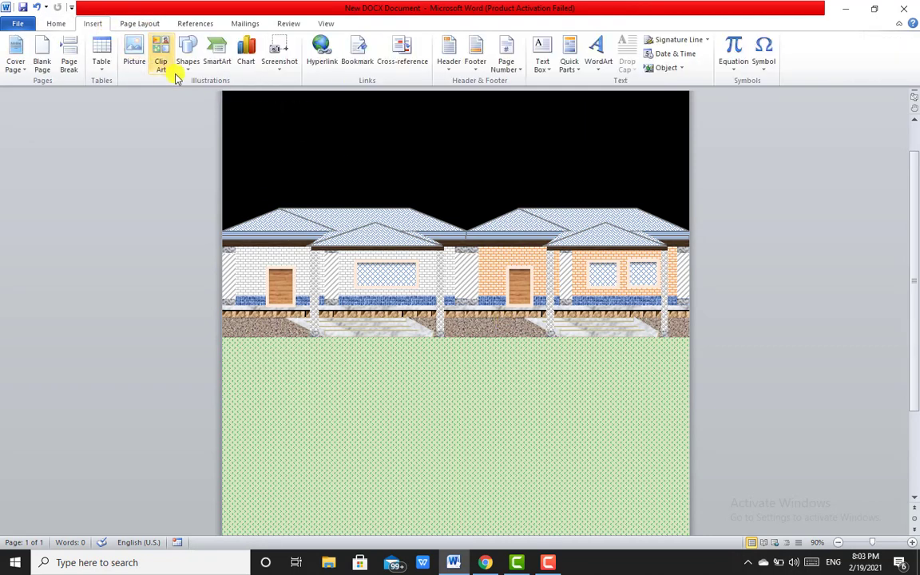
click(187, 64)
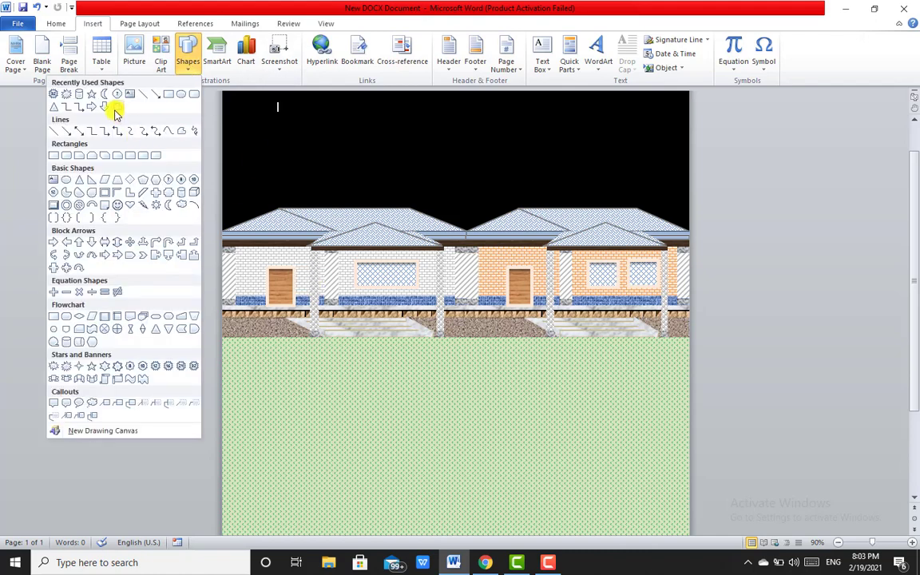
click(54, 155)
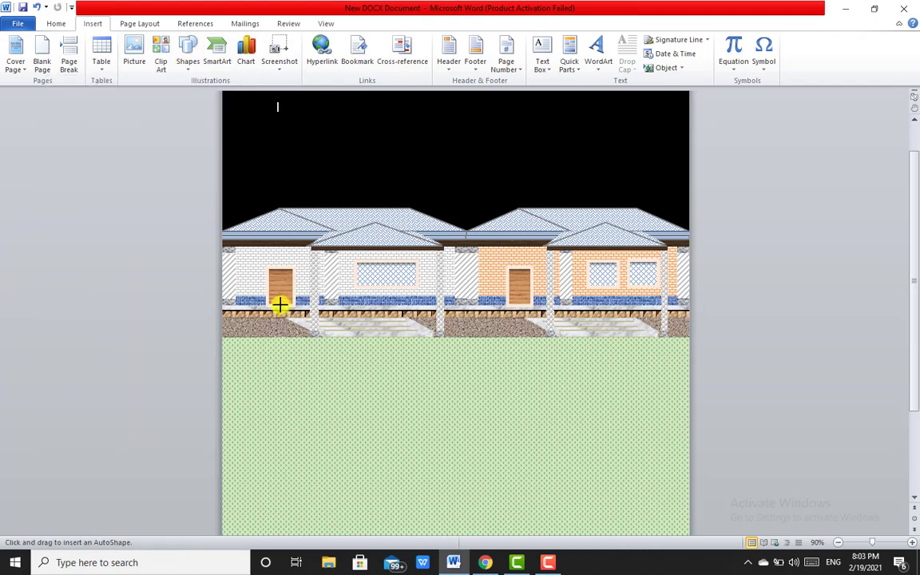
drag(327, 338, 440, 353)
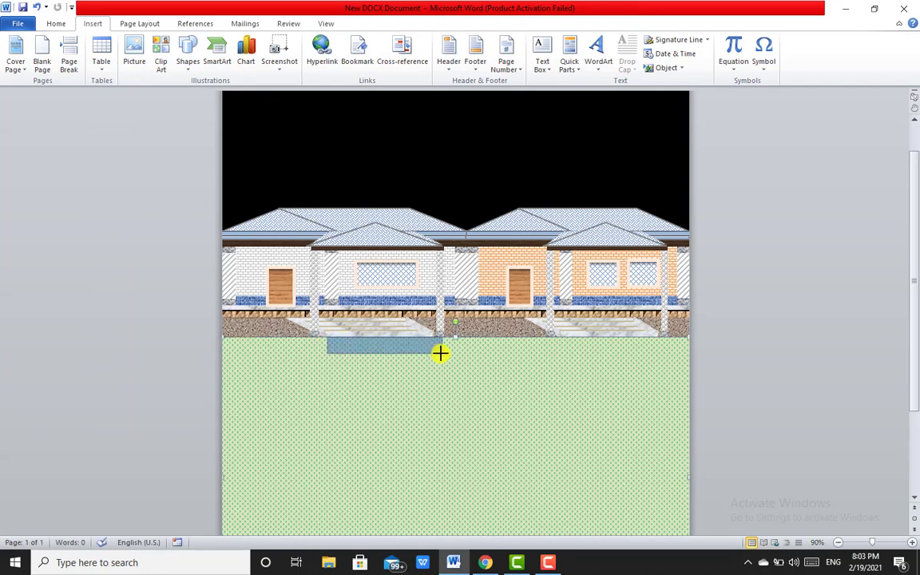
drag(439, 352, 439, 368)
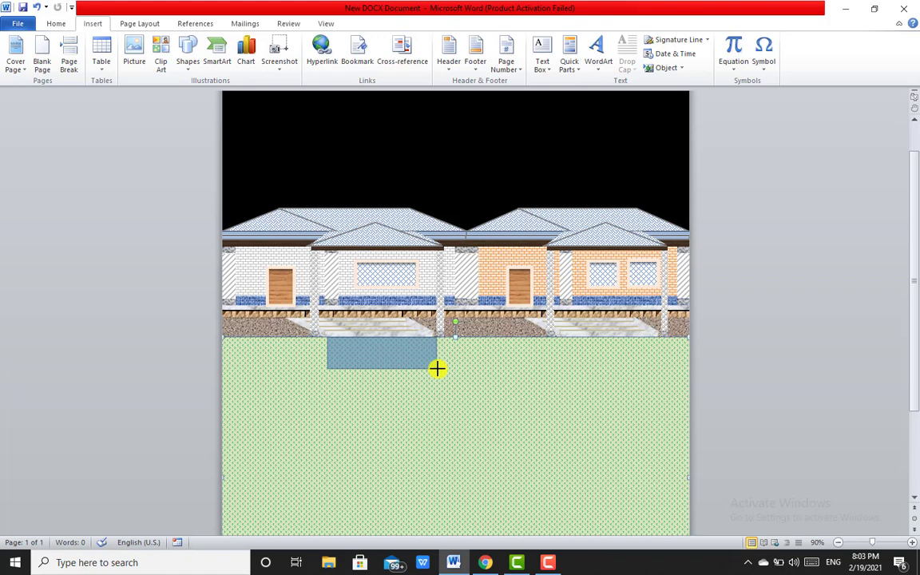
drag(438, 368, 438, 368)
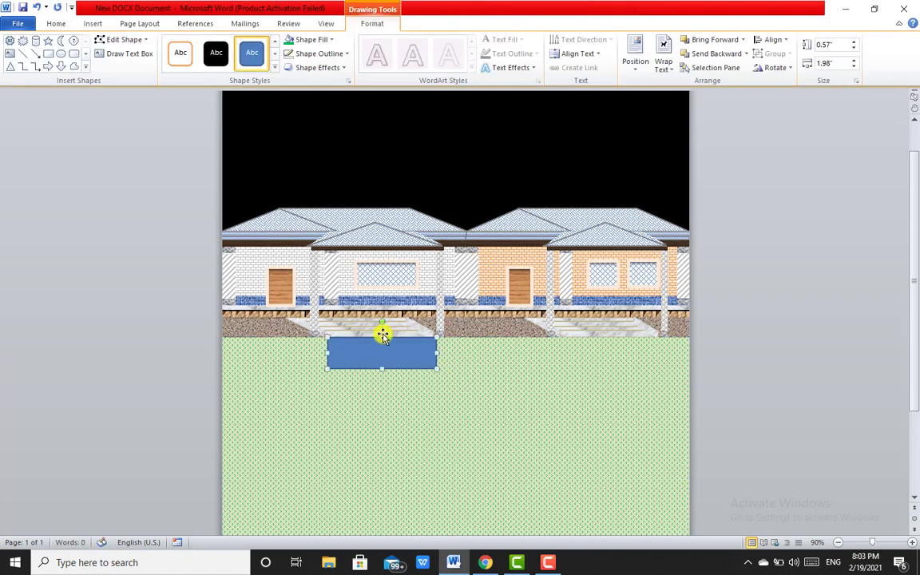
Edit the rectangle's points, shifting its bottom corners right to slant it into a path.
click(138, 39)
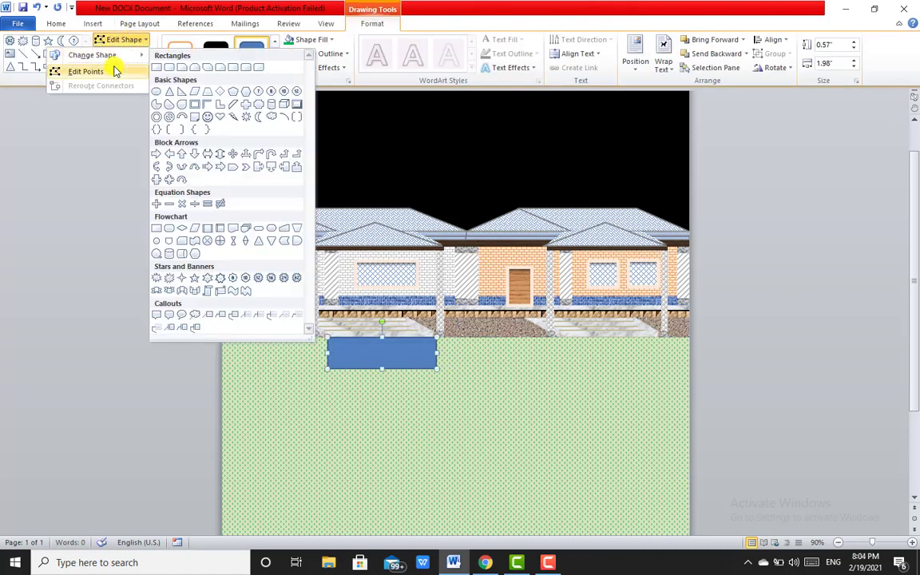
click(84, 71)
drag(435, 368, 470, 362)
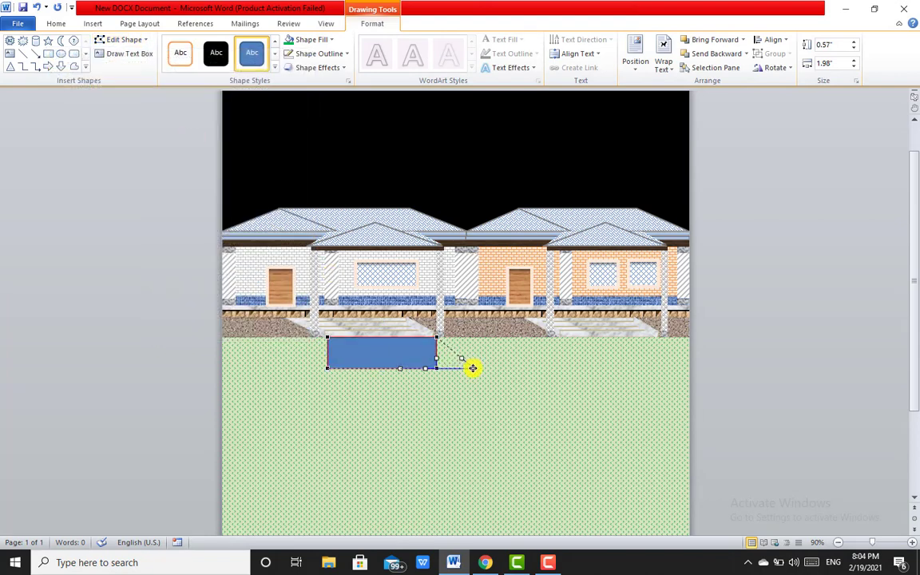
drag(470, 362, 478, 370)
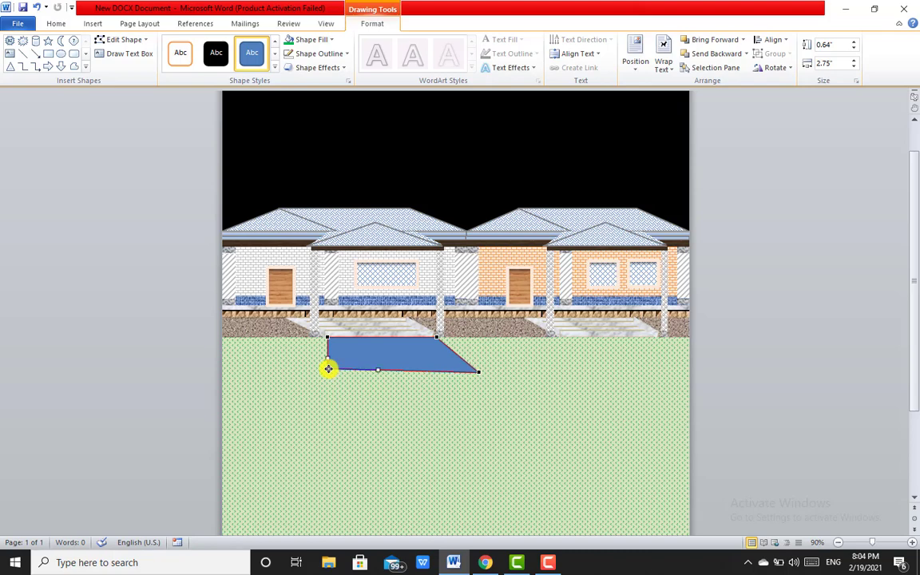
drag(329, 368, 374, 373)
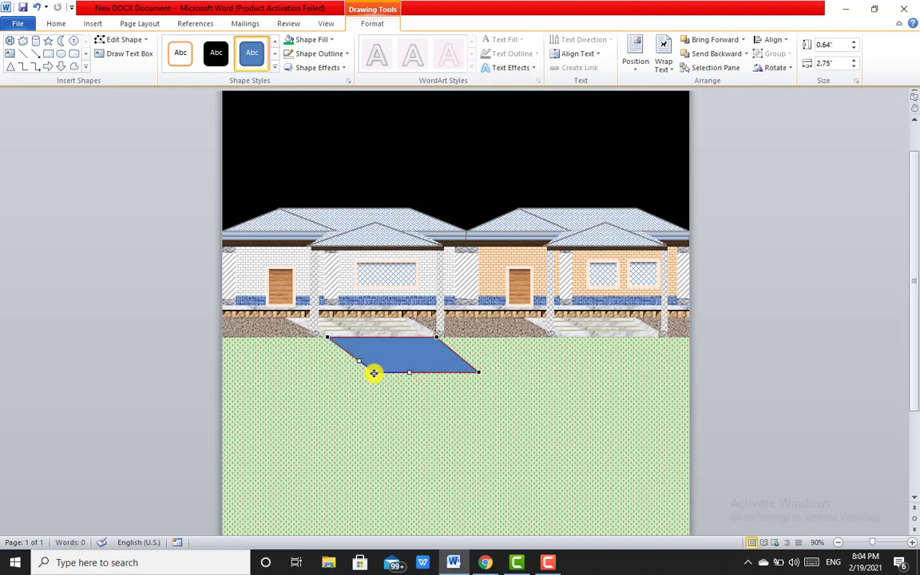
click(397, 359)
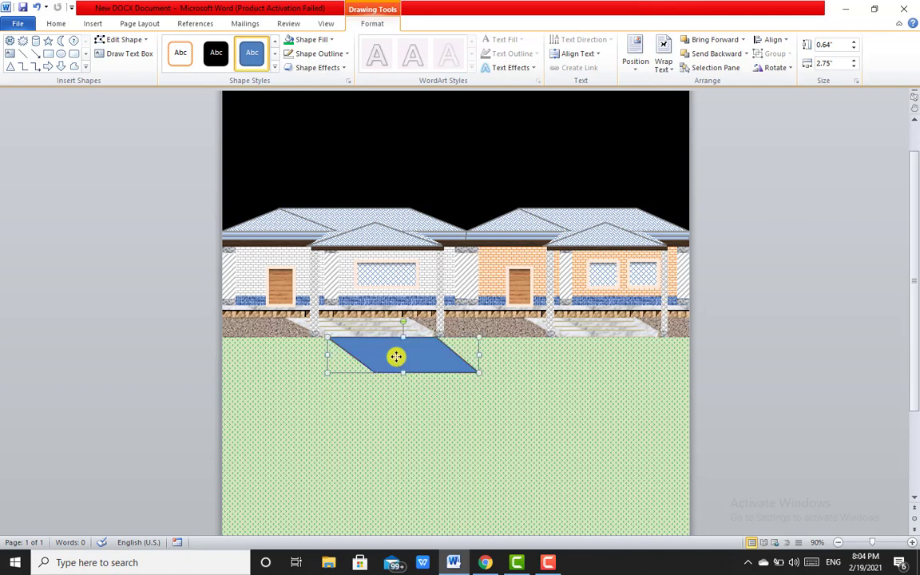
Give the slanted path No Outline and the Cork texture fill.
click(339, 75)
click(338, 54)
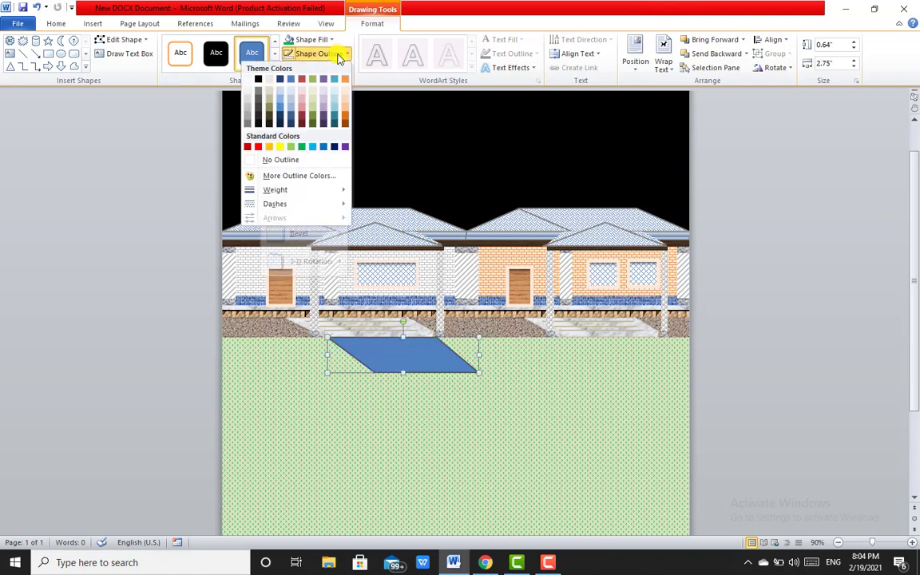
click(279, 161)
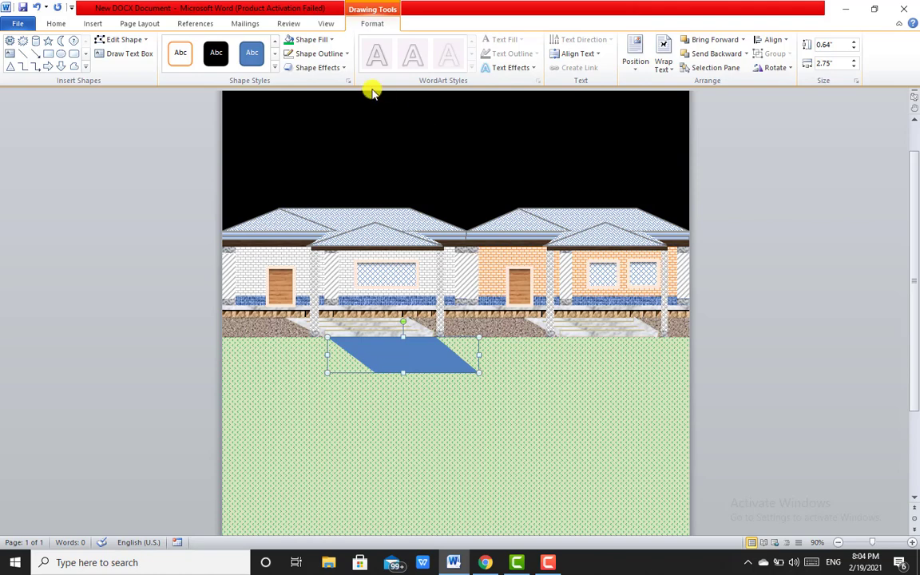
click(332, 39)
mouse_move(267, 203)
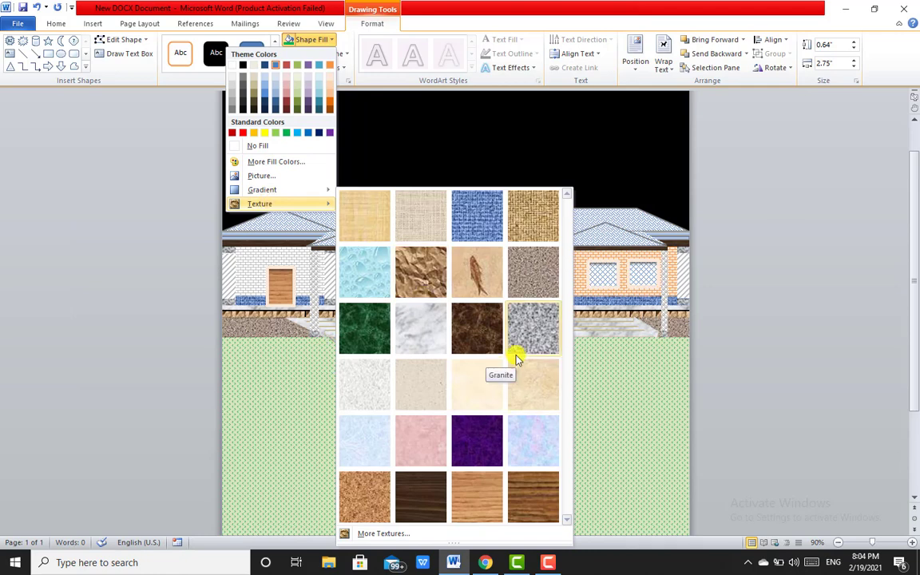
click(353, 495)
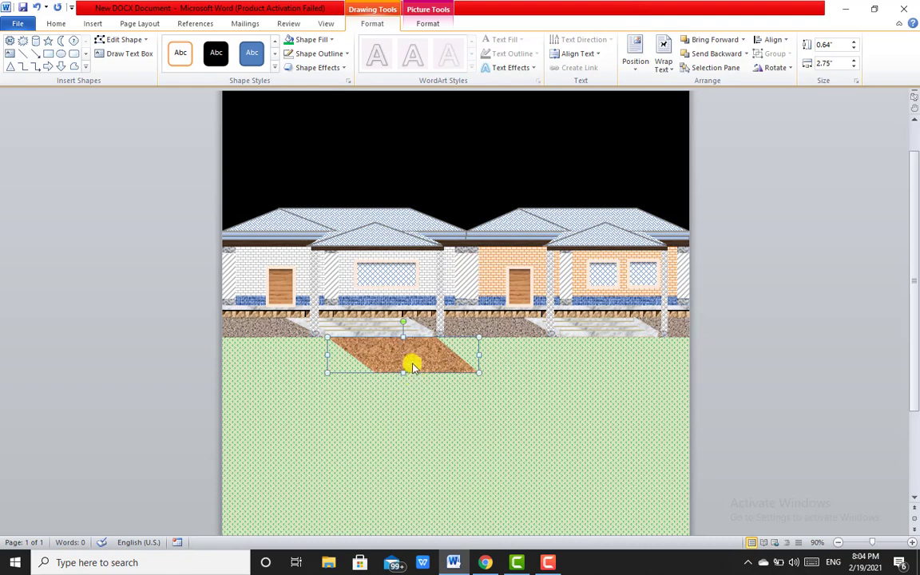
Duplicate the cork path and place the copy under the right house's steps.
key(Right)
key(Down)
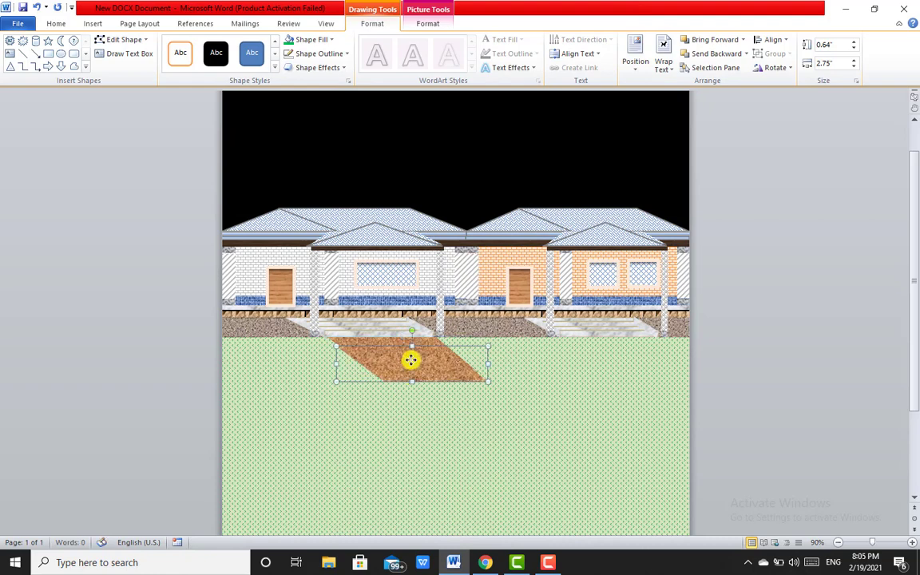
drag(411, 363, 631, 350)
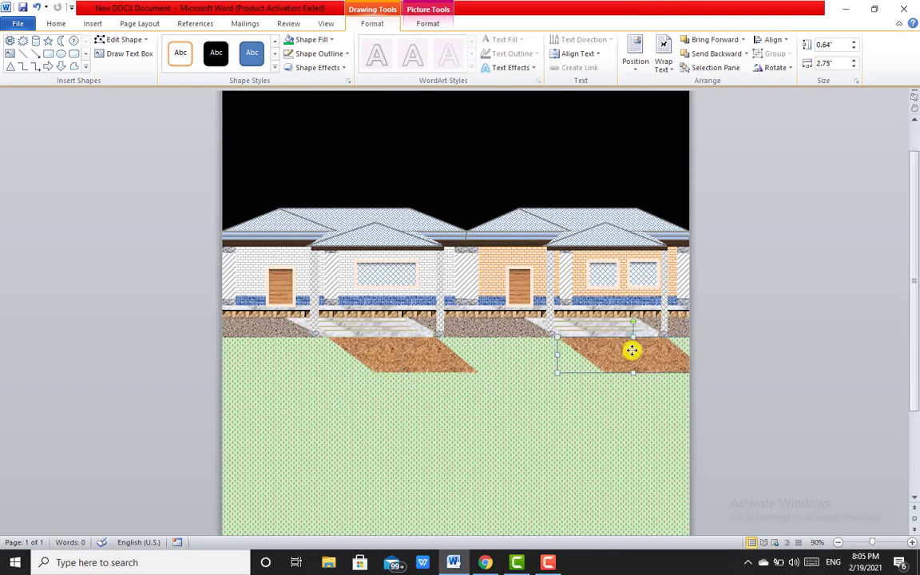
click(765, 391)
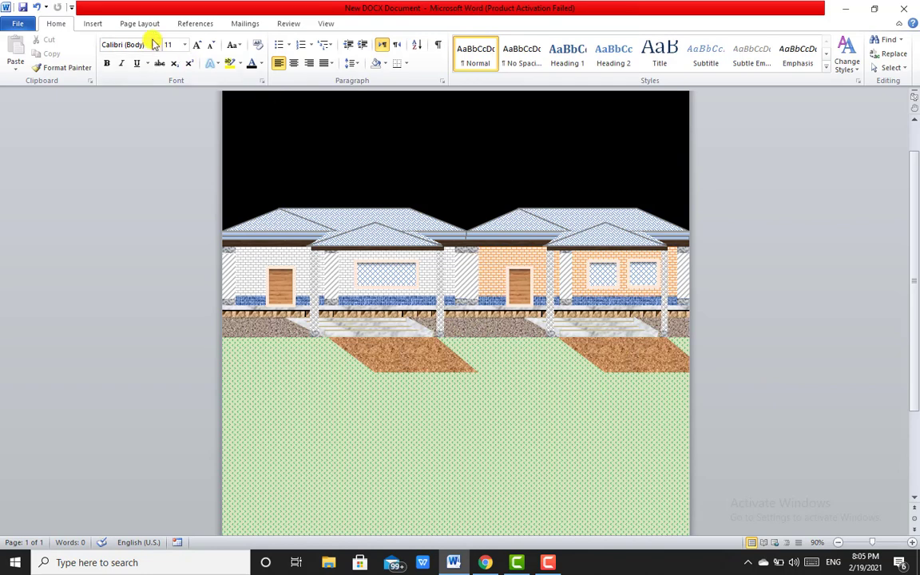
Draw a long rectangle across the lower lawn and slant its bottom-left corner.
click(93, 26)
click(187, 62)
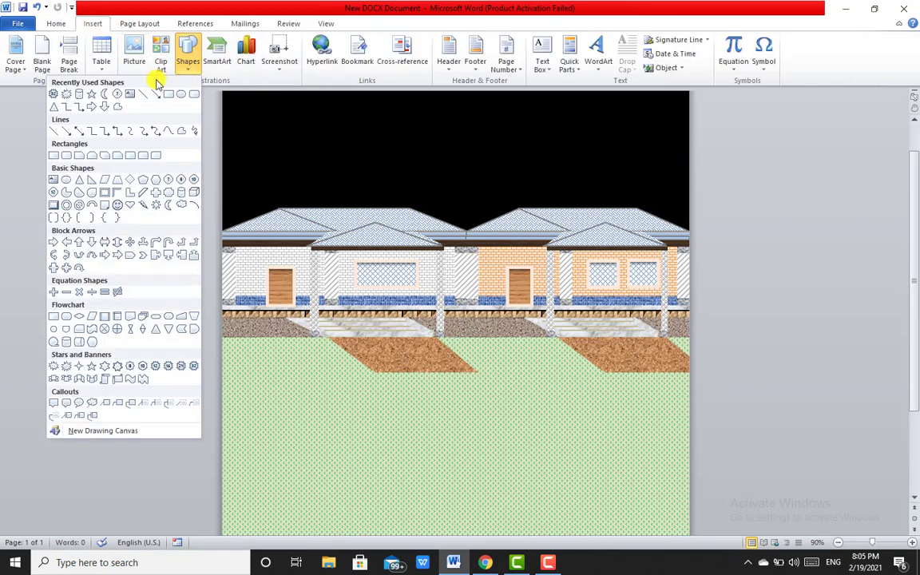
click(54, 155)
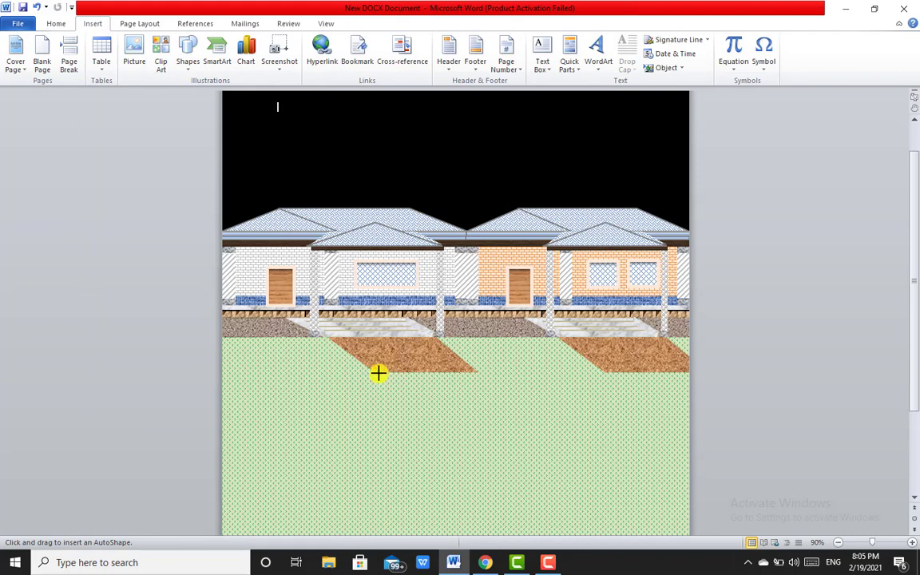
drag(379, 373, 690, 408)
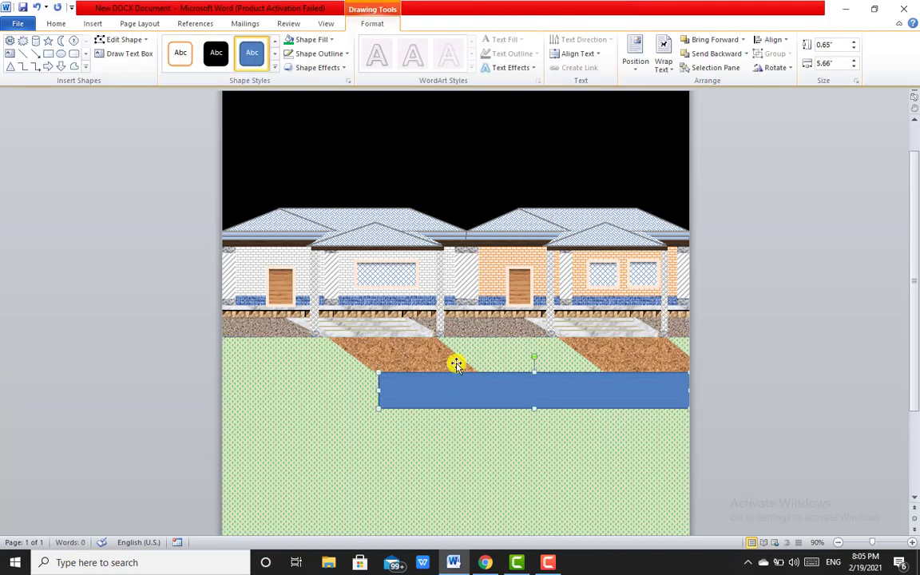
click(110, 40)
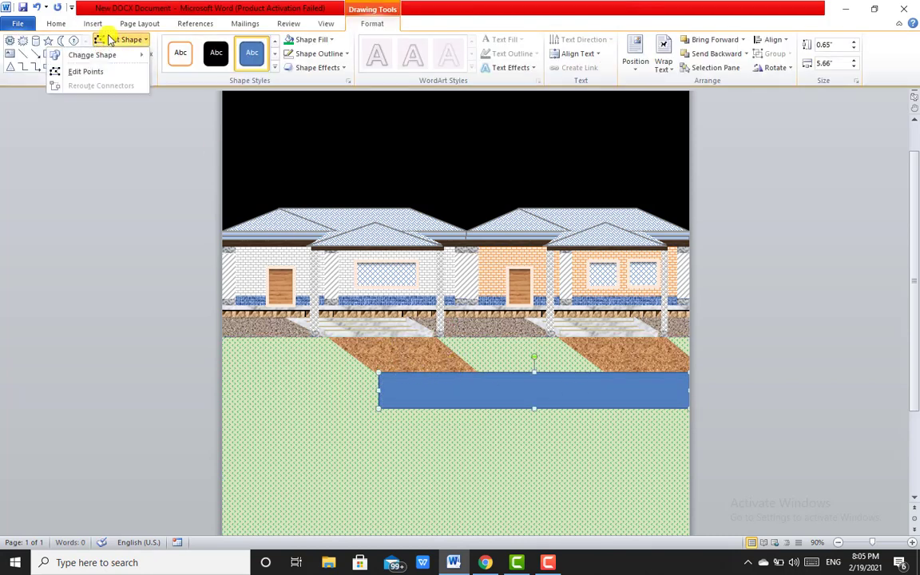
click(94, 73)
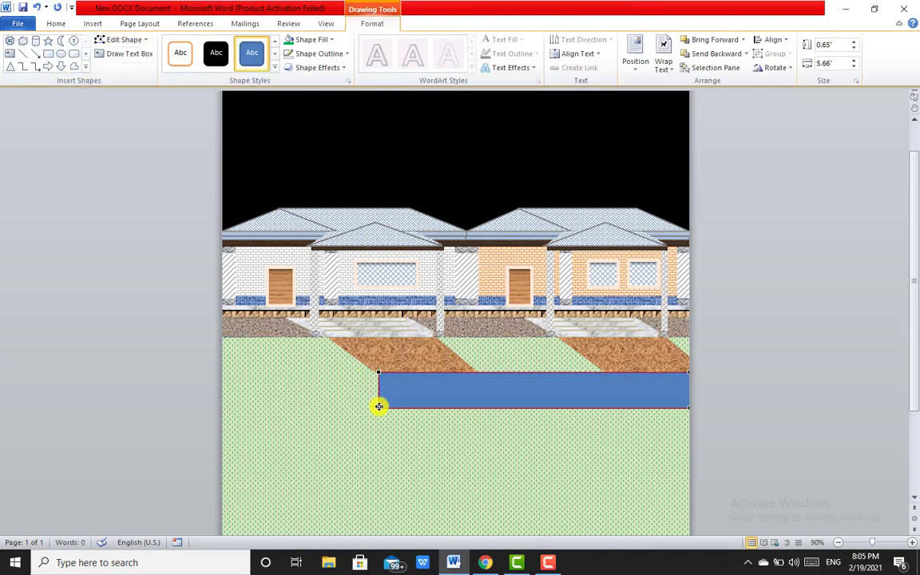
mouse_move(378, 407)
mouse_down()
mouse_move(418, 417)
mouse_move(414, 409)
mouse_up()
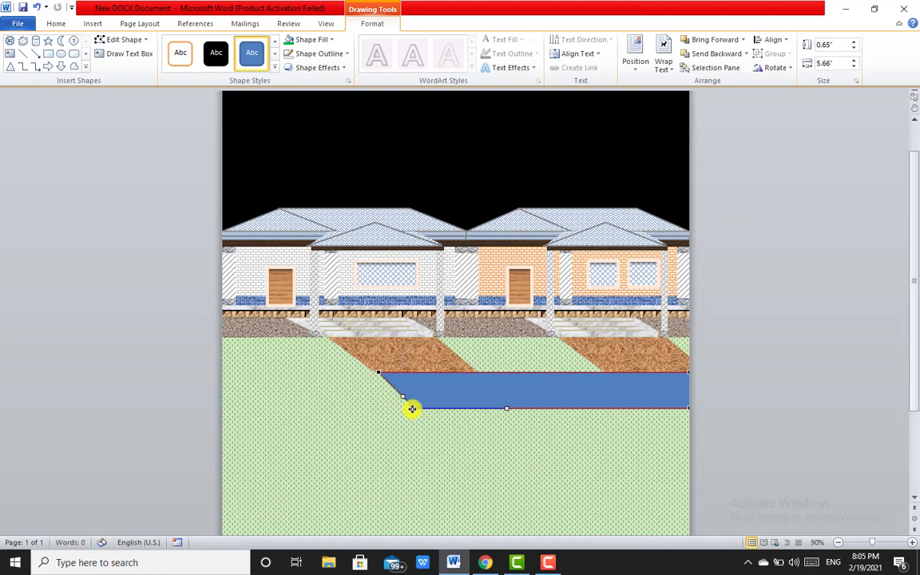
Adjust the strip's outline and bring up its detailed Format Shape fill settings.
click(337, 54)
click(268, 160)
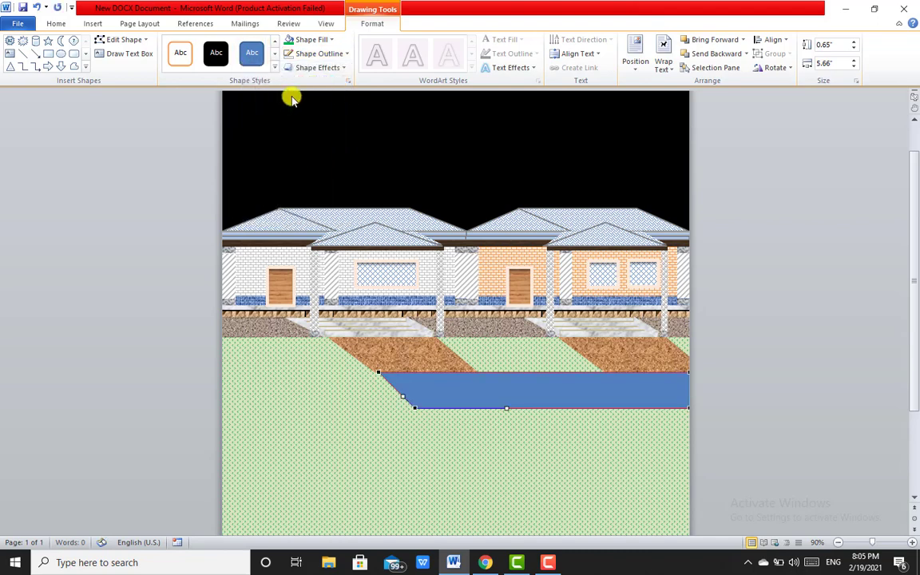
click(330, 39)
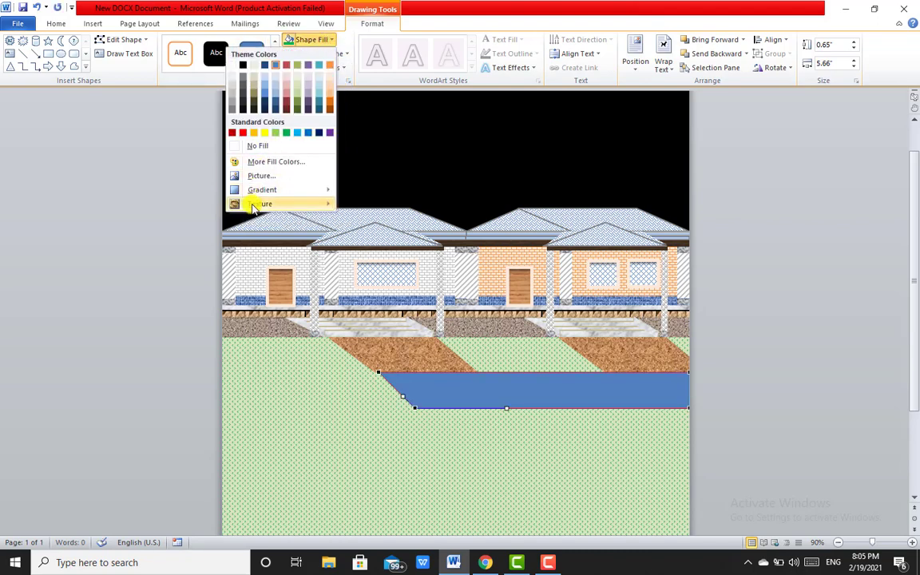
mouse_move(254, 203)
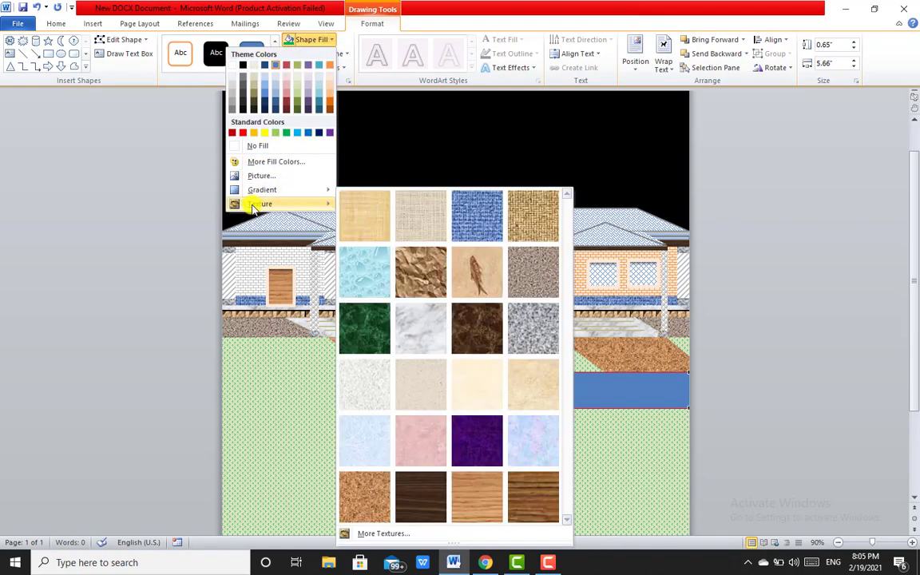
click(371, 534)
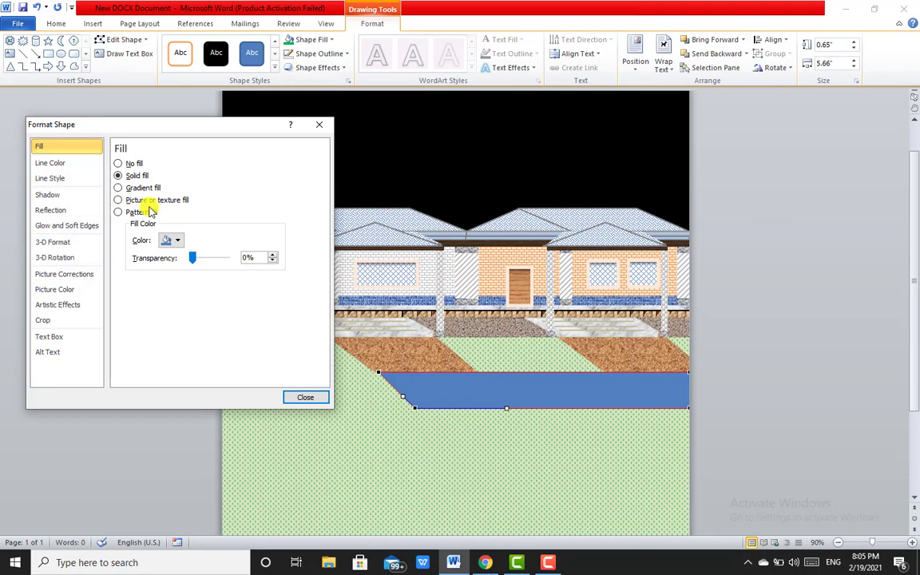
Give the strip a brick pattern fill with deep orange brick lines.
click(127, 211)
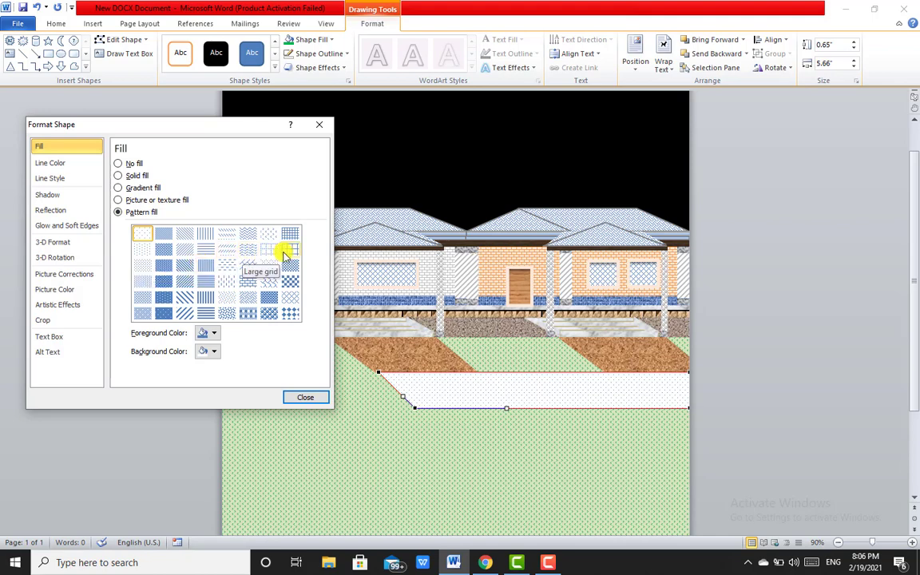
click(285, 254)
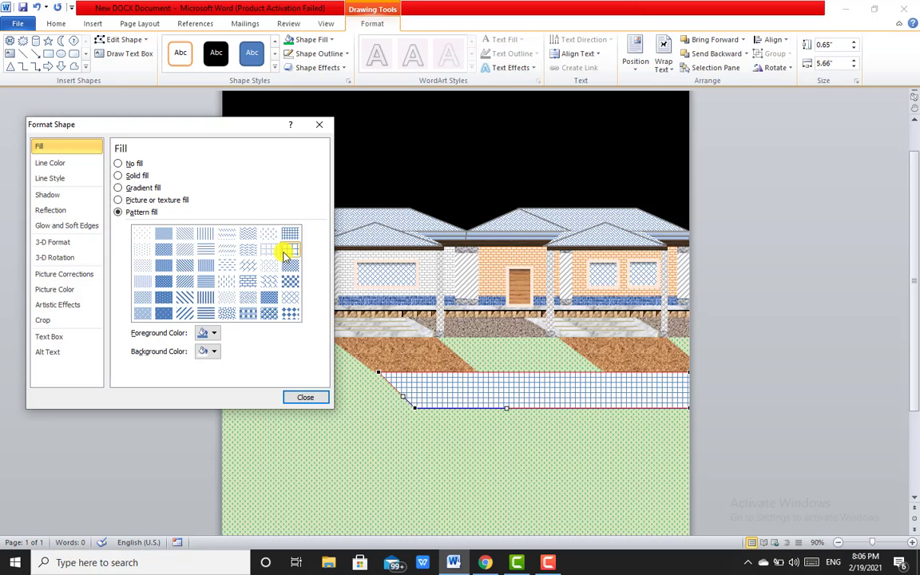
click(247, 281)
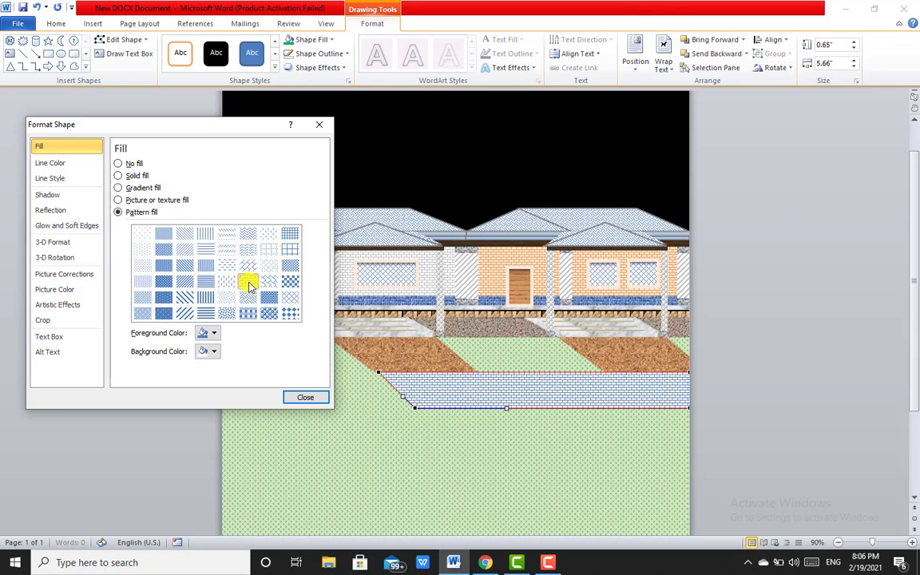
click(214, 334)
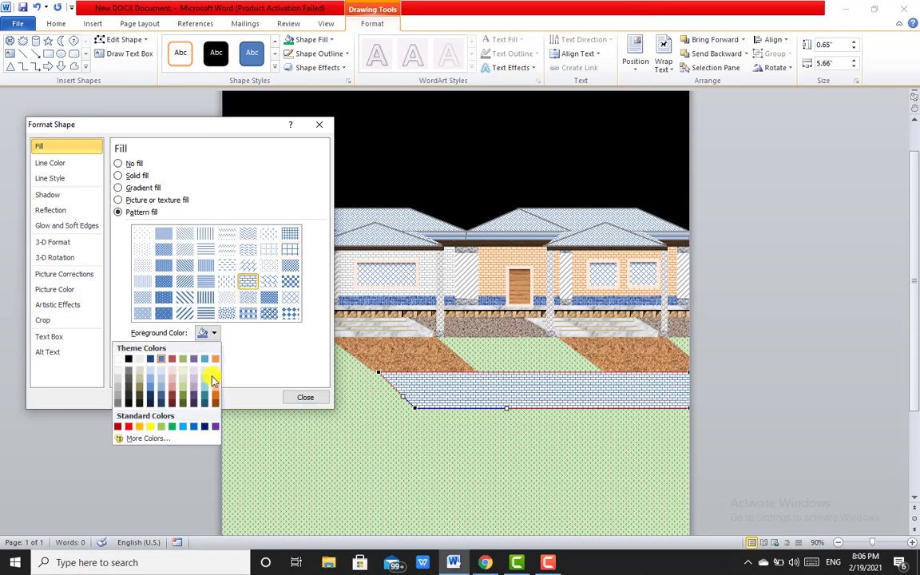
click(215, 370)
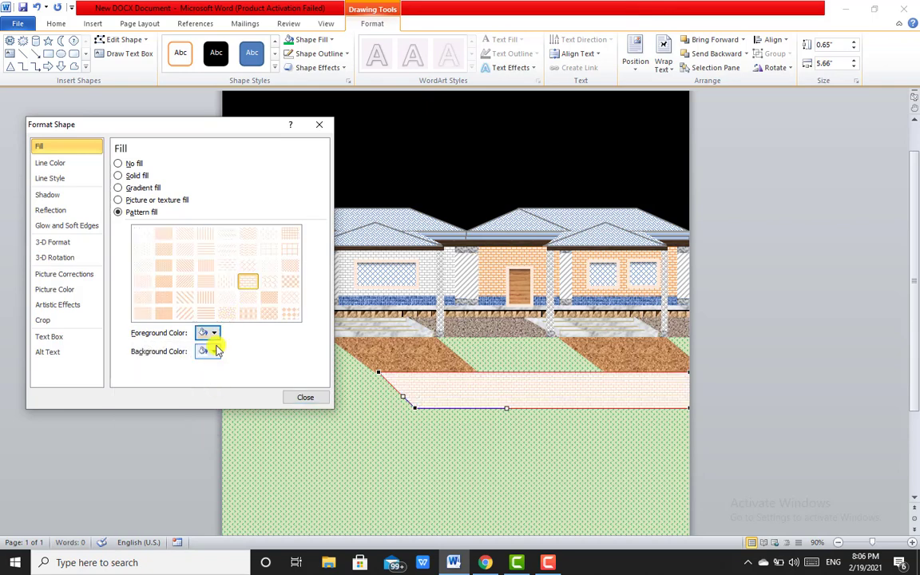
click(214, 352)
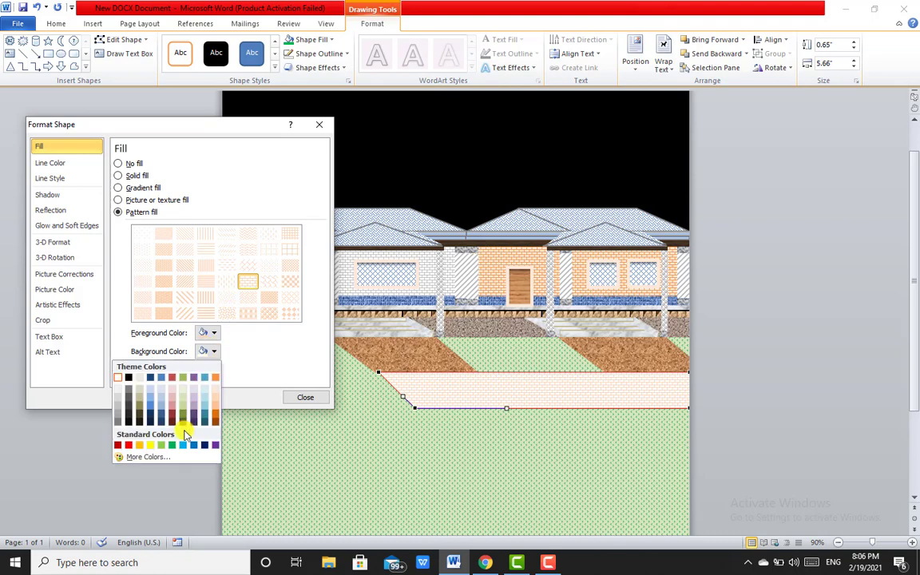
click(212, 354)
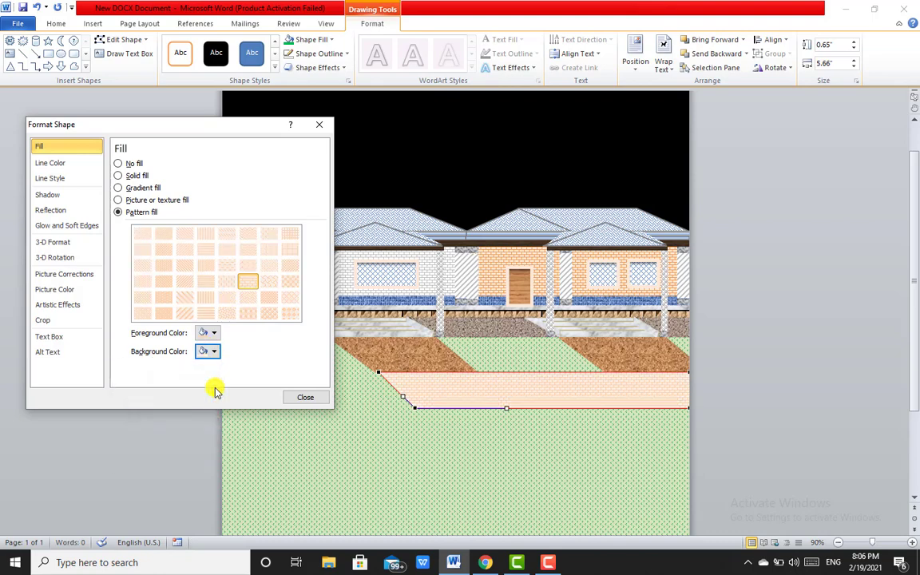
click(249, 279)
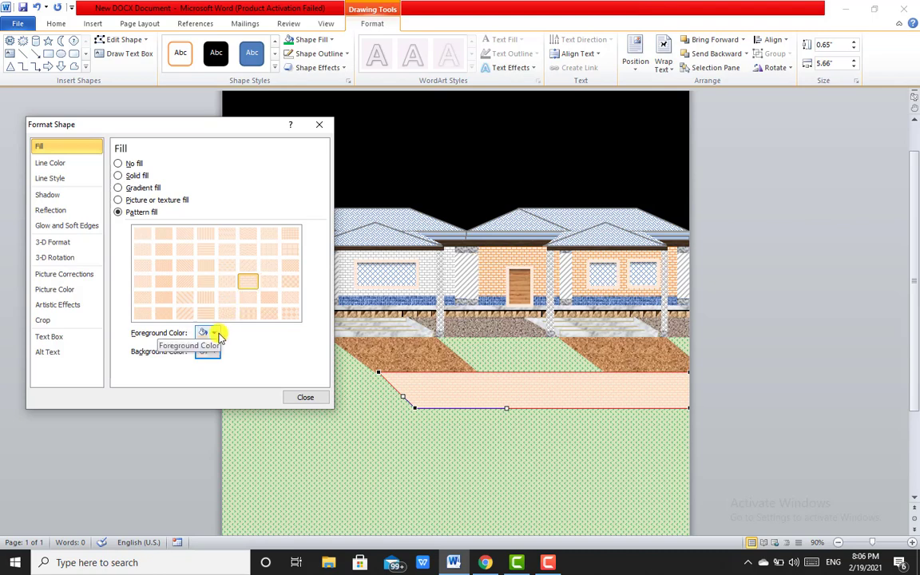
click(214, 332)
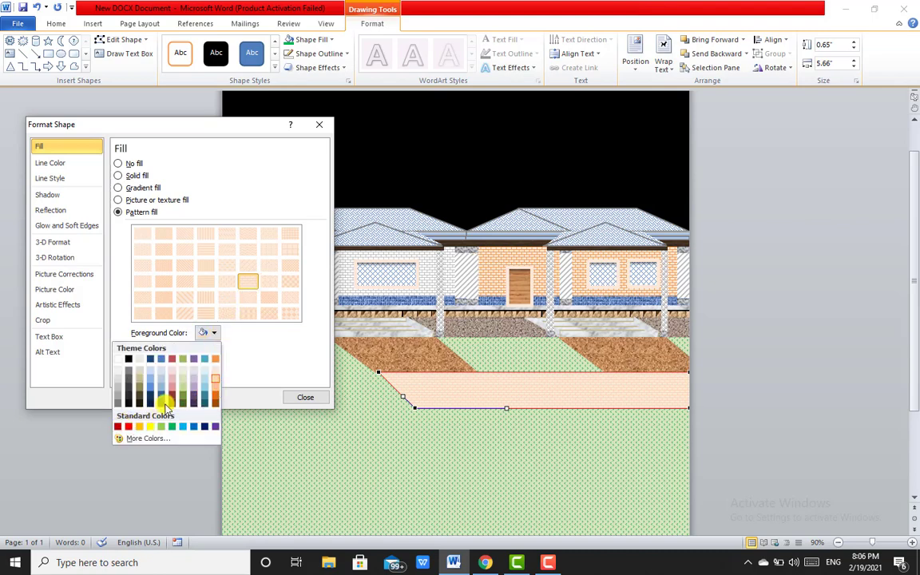
click(215, 397)
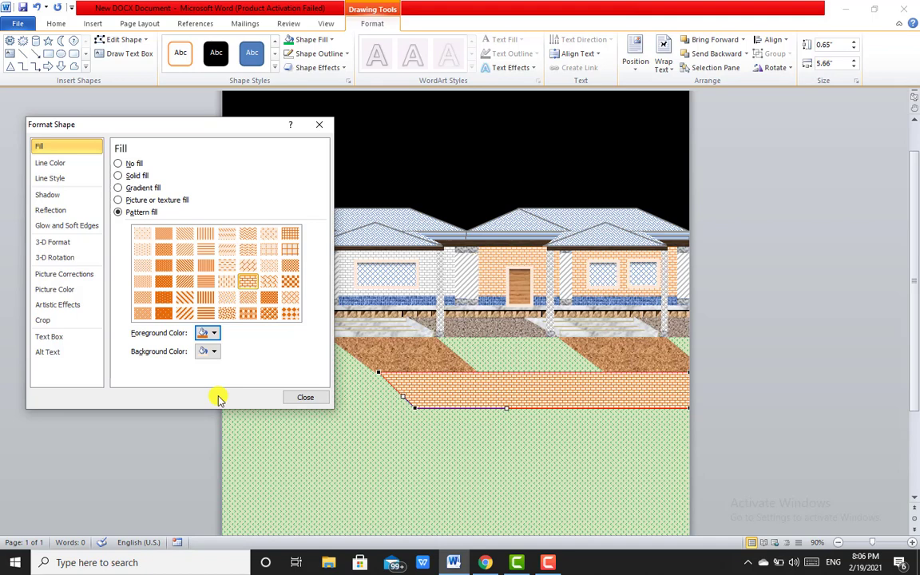
click(489, 385)
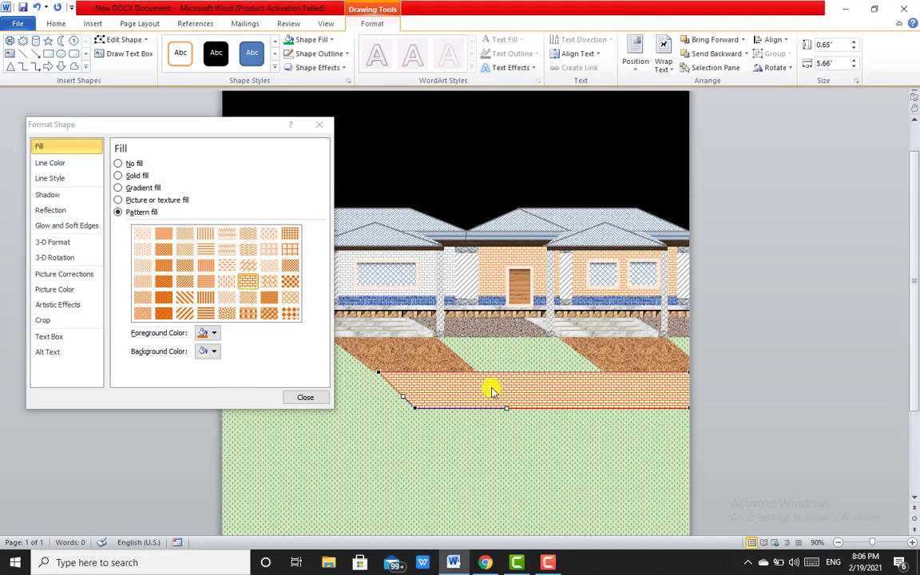
Close the fill settings, copy the brick strip and rotate the copy nearly vertical.
click(305, 397)
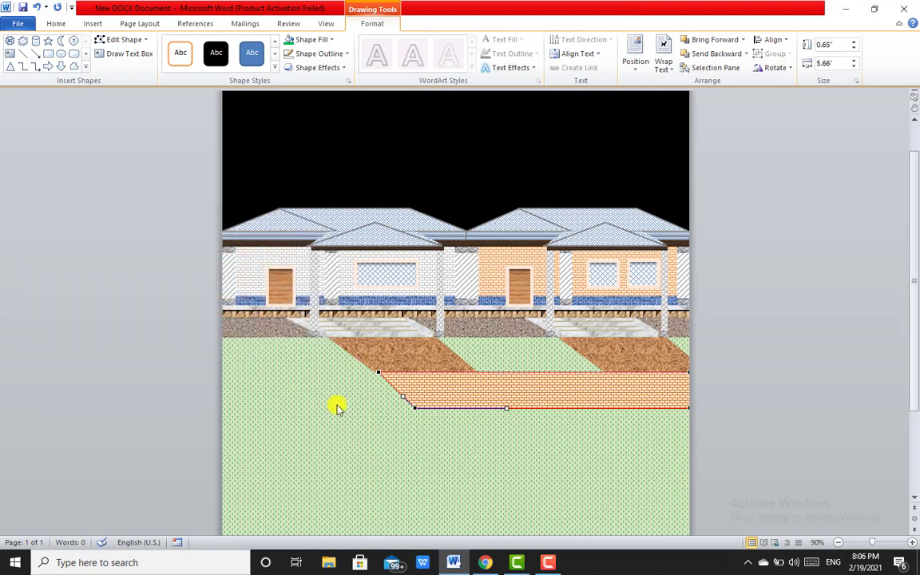
click(370, 429)
click(447, 397)
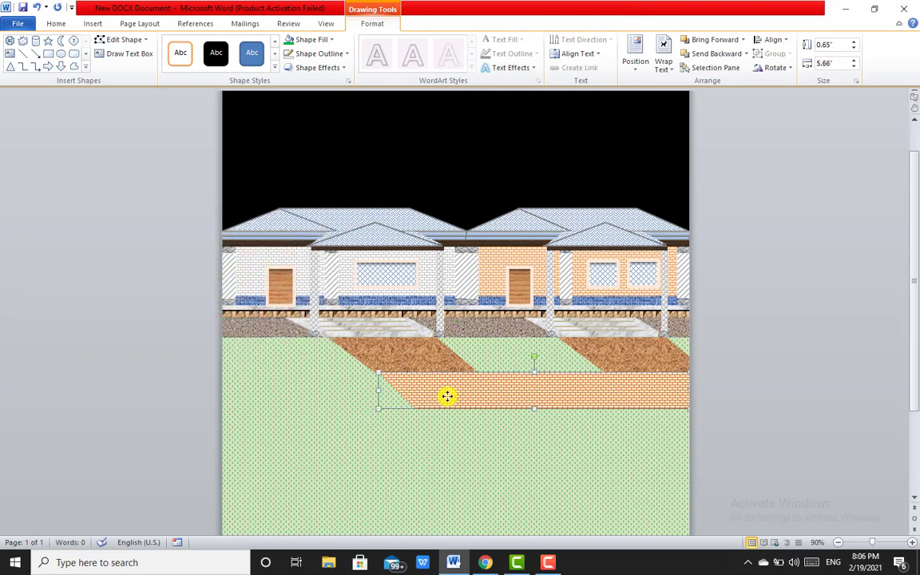
mouse_move(447, 397)
mouse_down()
mouse_move(458, 400)
mouse_move(361, 409)
mouse_up()
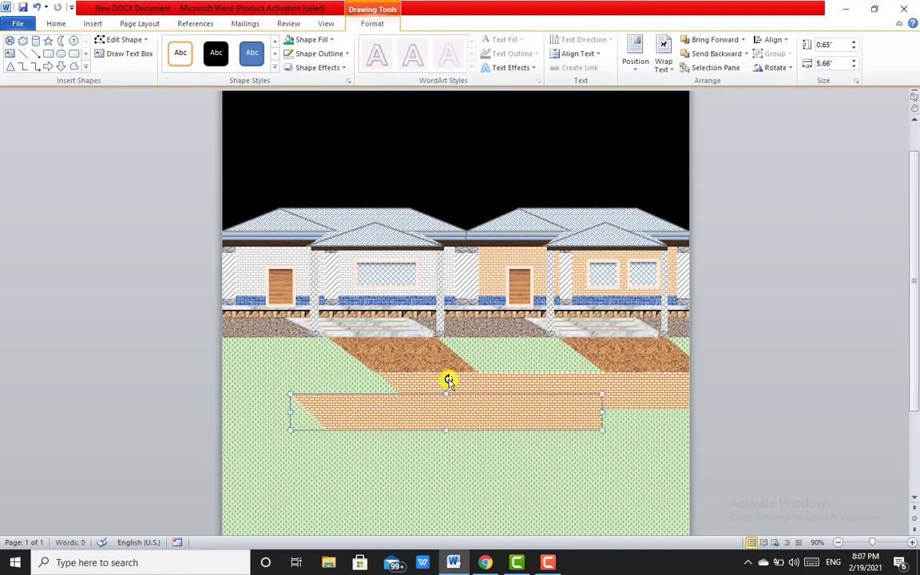
drag(449, 381, 304, 421)
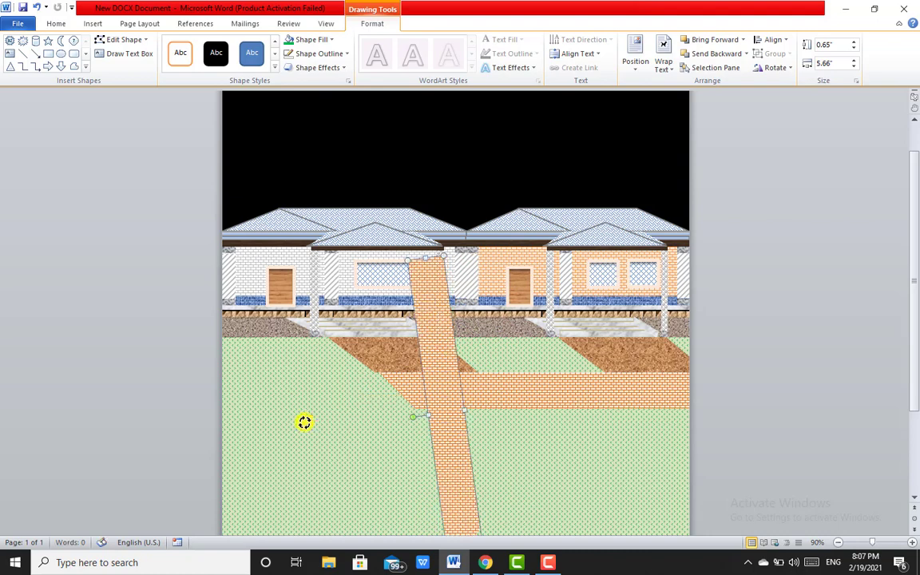
At 50% zoom, move the vertical brick copy onto the lawn and widen it to 1.13".
click(838, 543)
click(838, 542)
click(838, 542)
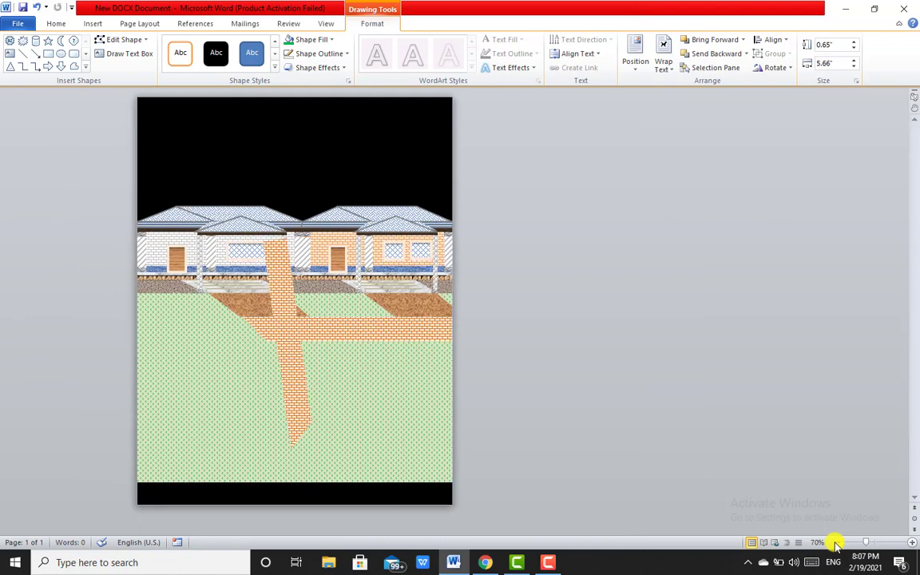
click(838, 542)
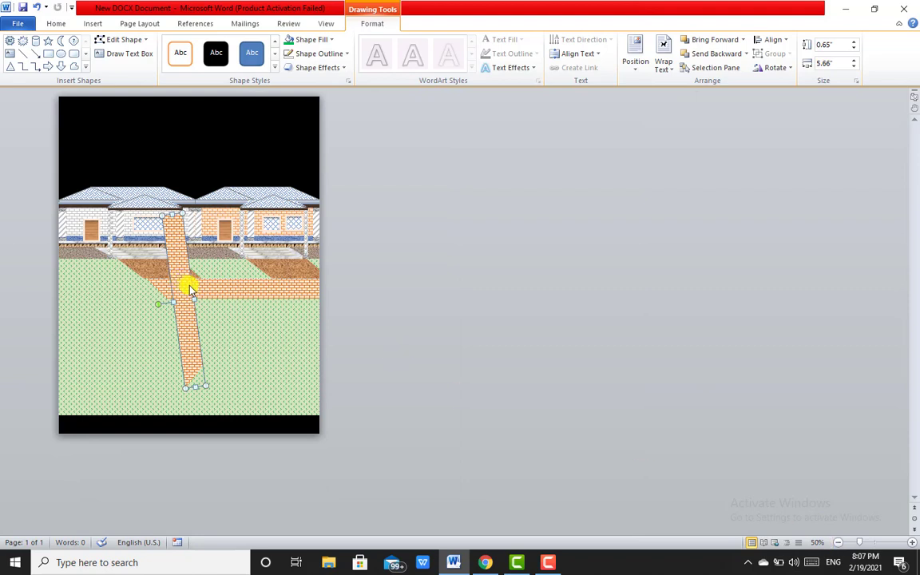
drag(189, 287, 214, 365)
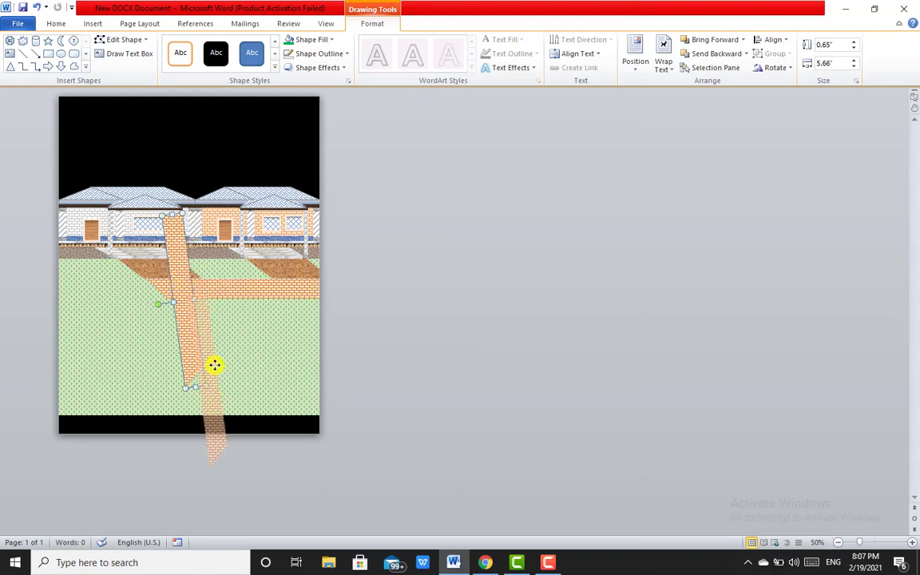
drag(196, 381, 184, 383)
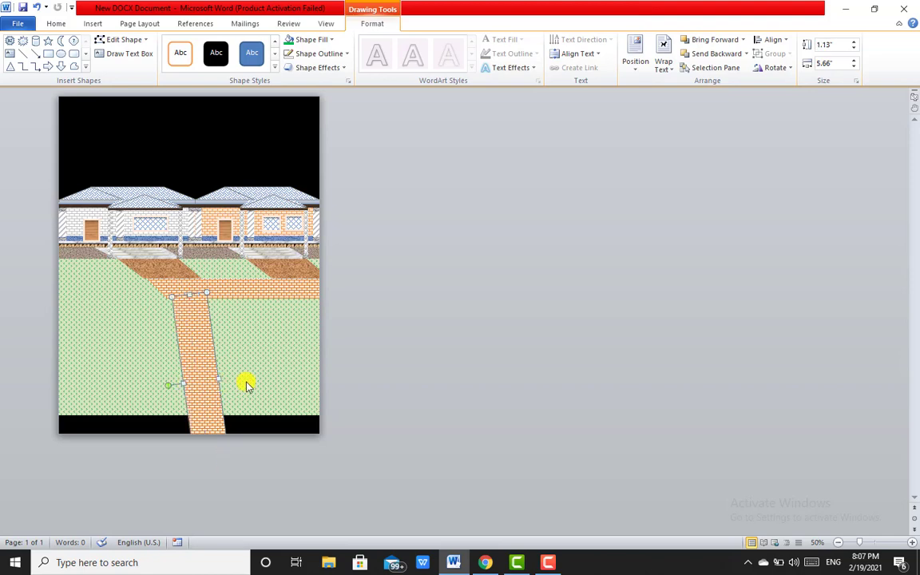
Widen the brick path's top edge and shorten the path from the bottom.
click(121, 40)
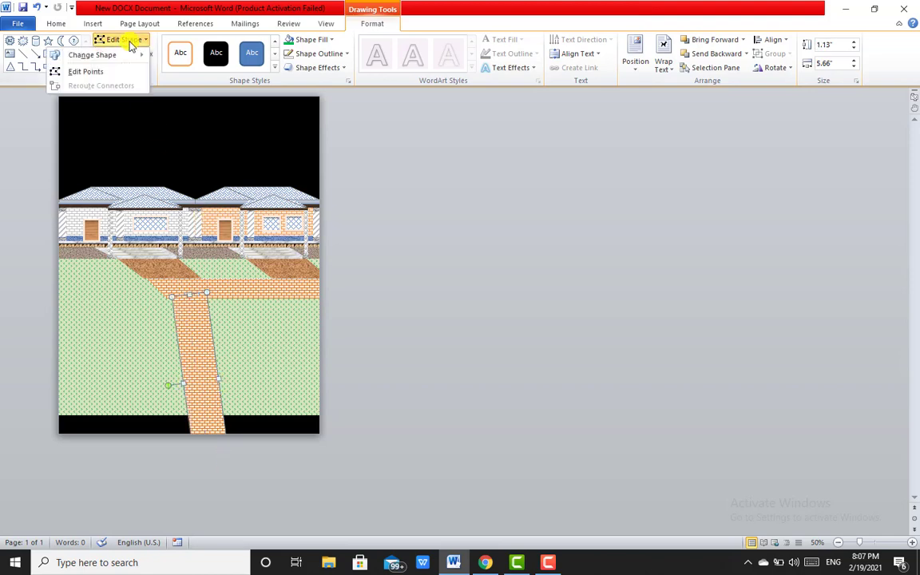
click(110, 72)
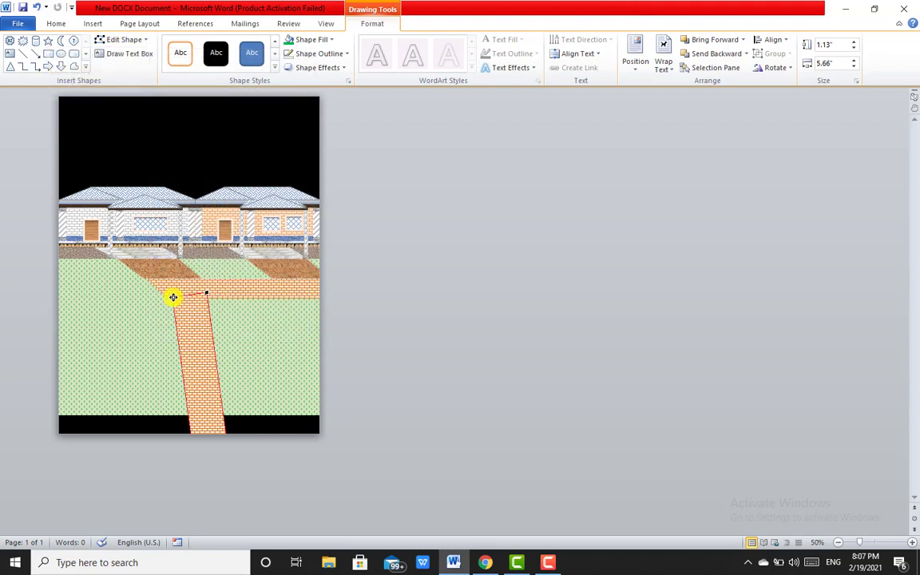
drag(173, 297, 210, 297)
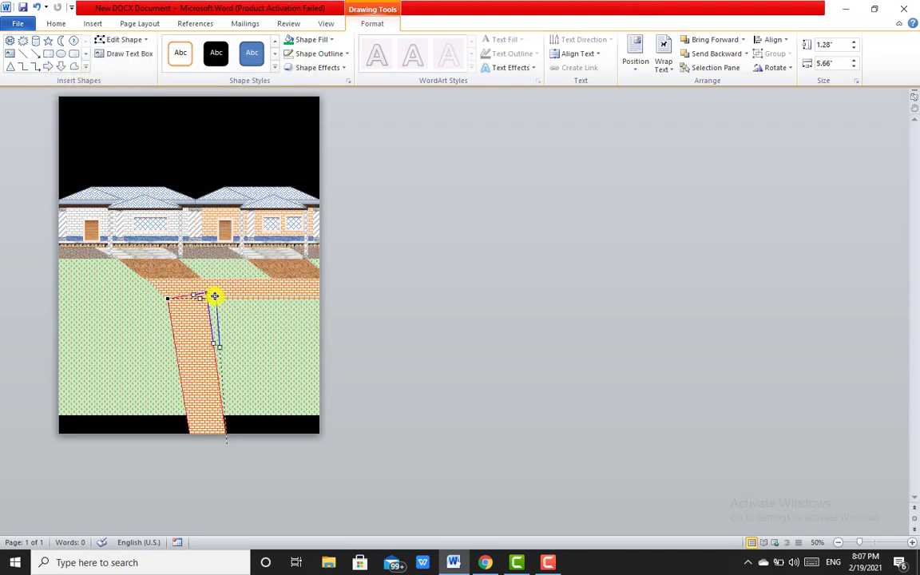
click(216, 421)
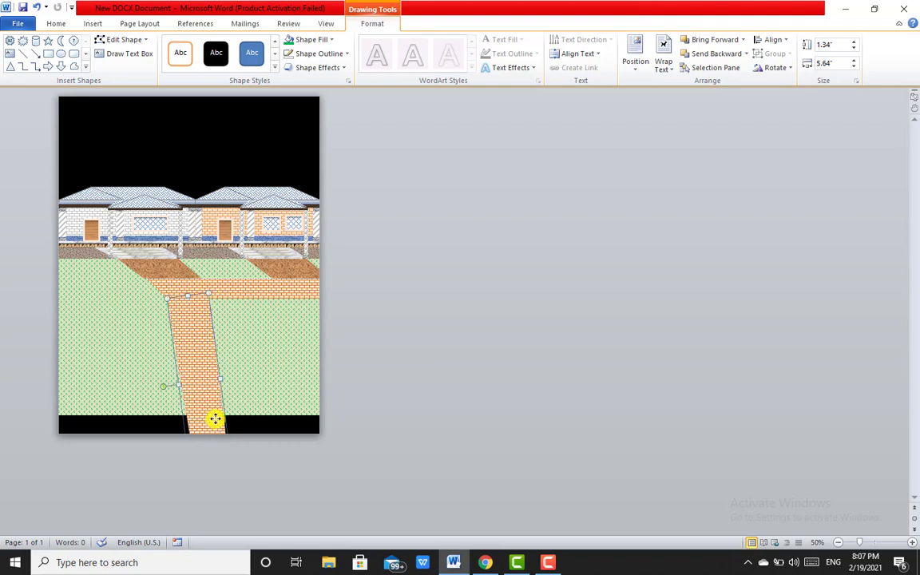
key(Up)
key(Up)
key(Up)
key(Up)
key(Up)
key(Up)
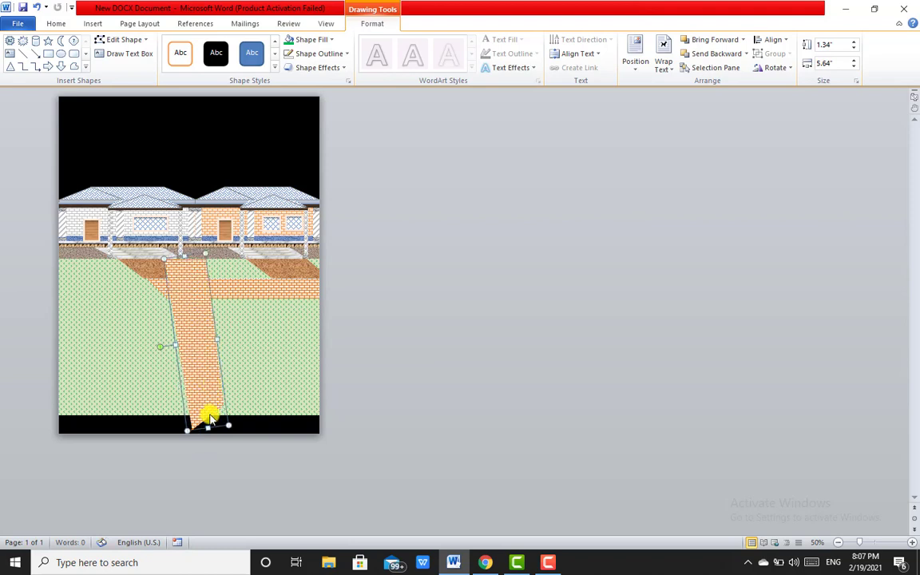
drag(207, 427, 202, 366)
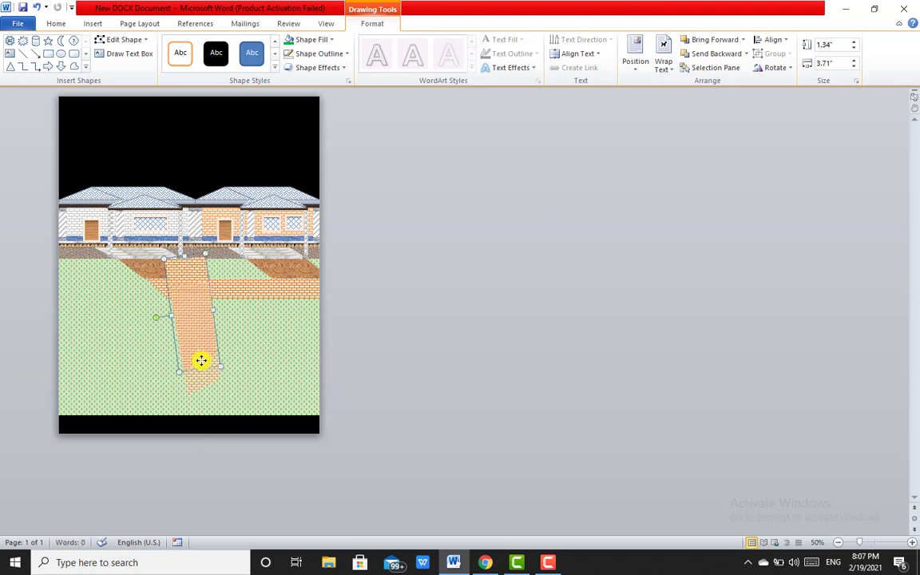
key(Down)
key(Down)
key(Down)
key(Down)
key(Down)
key(Down)
click(335, 318)
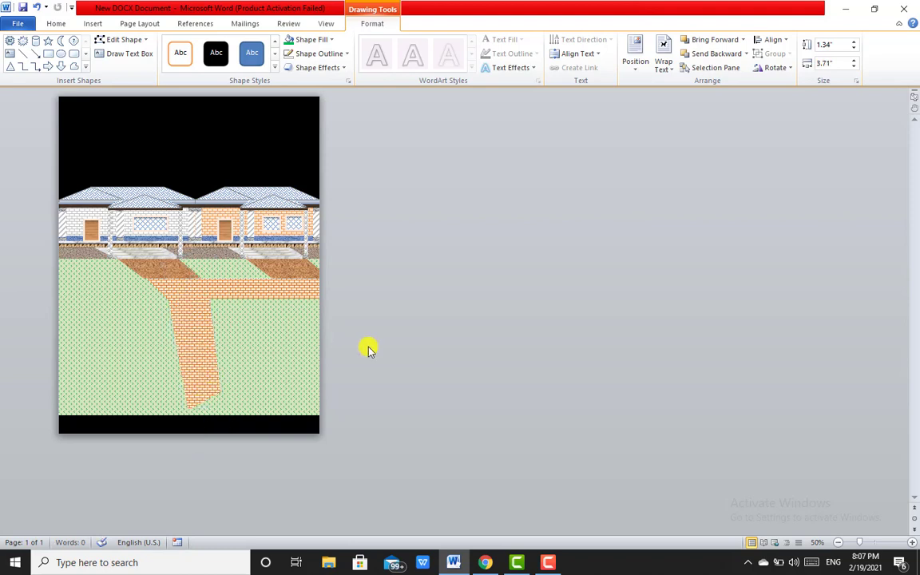
click(185, 310)
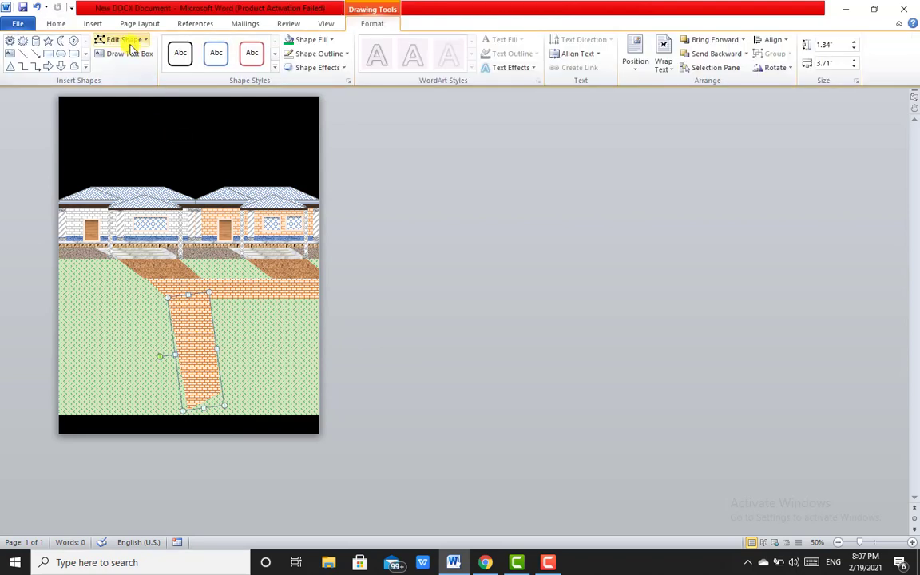
Drag the brick path's lower-left vertex so the walkway slants to the lower right corner.
click(127, 40)
click(105, 71)
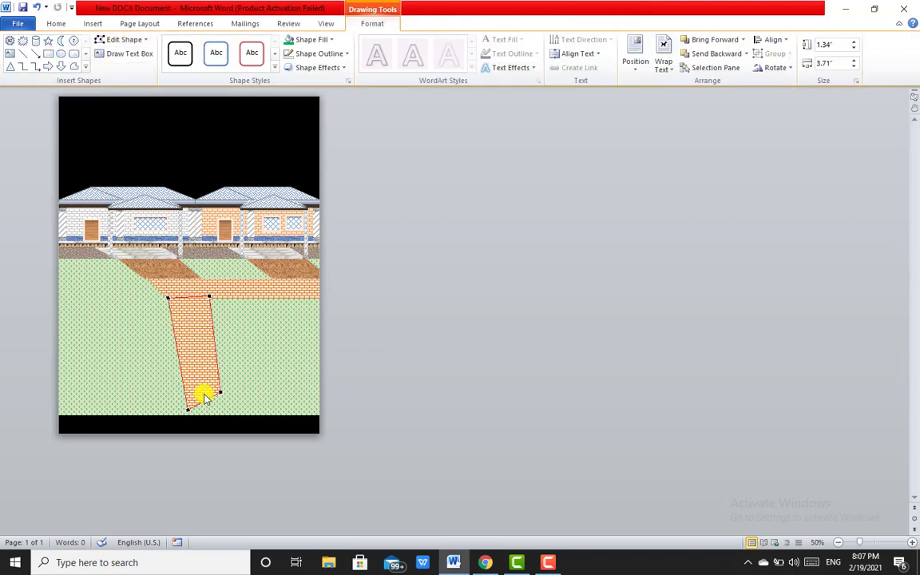
drag(221, 393, 251, 432)
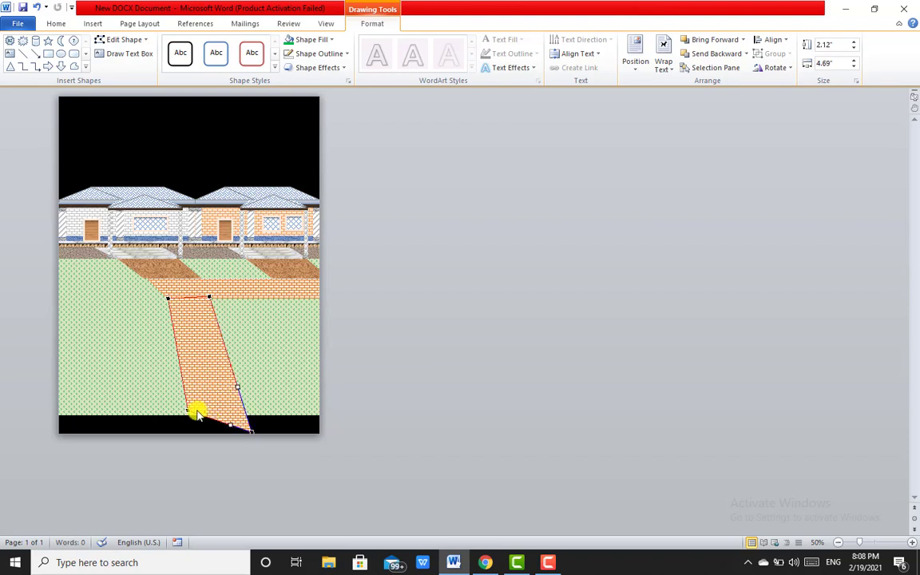
mouse_move(189, 410)
mouse_down()
mouse_move(217, 435)
mouse_move(317, 433)
mouse_up()
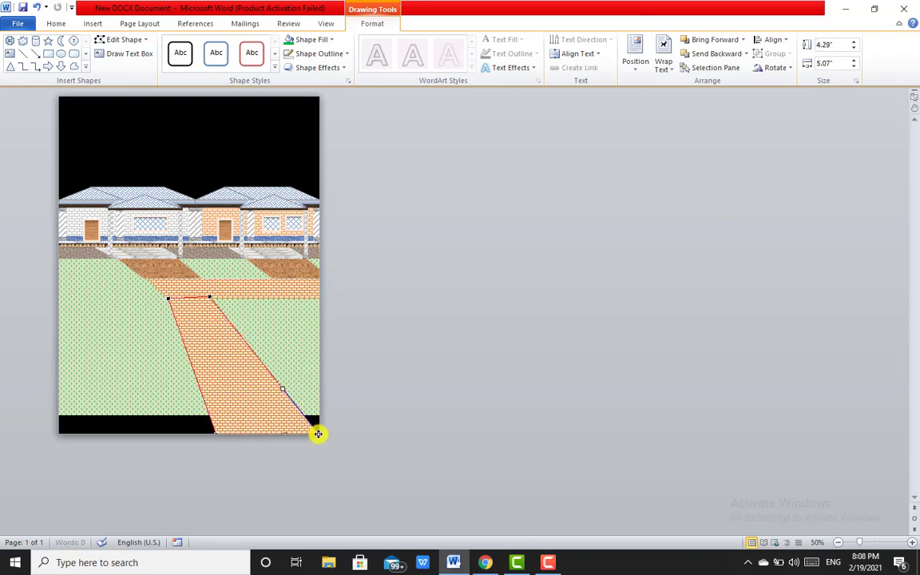
drag(215, 432, 268, 435)
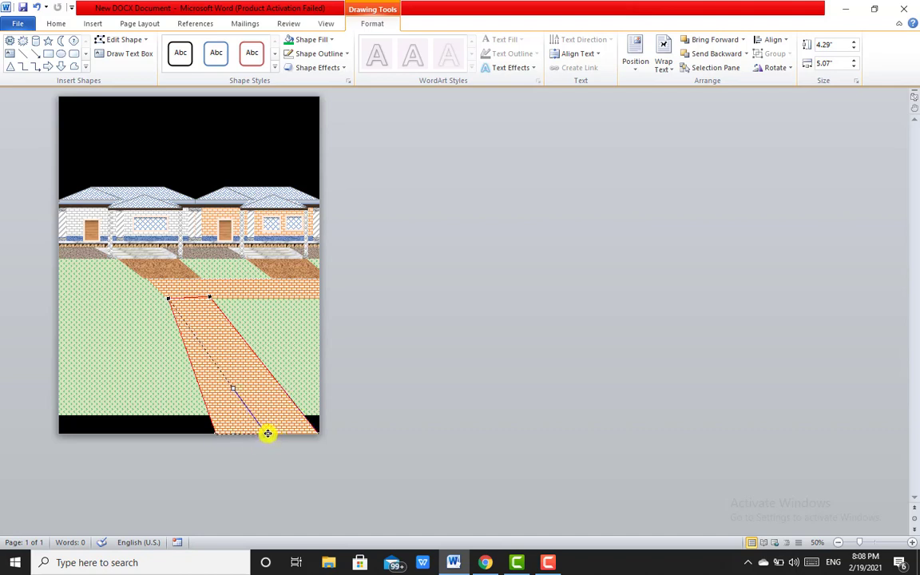
drag(268, 434, 268, 433)
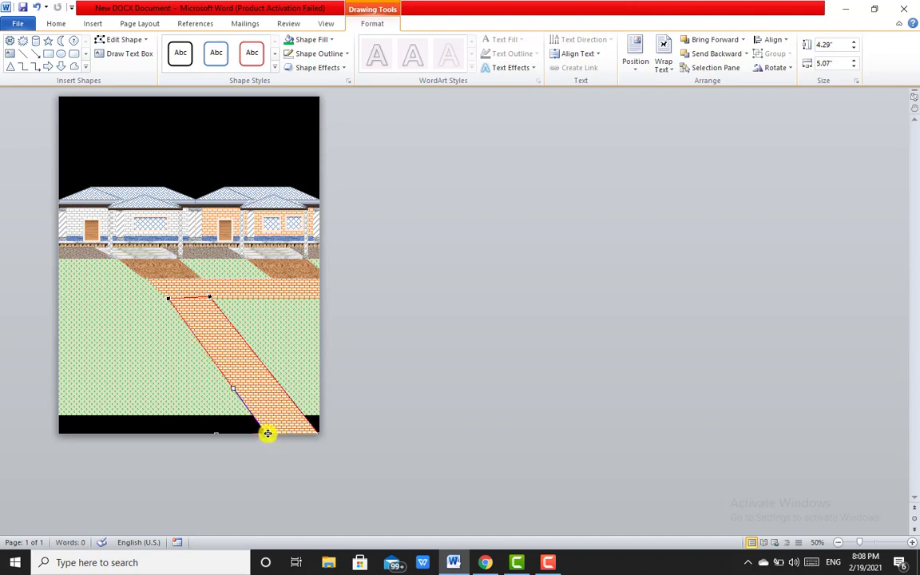
Stretch the lawn down to the page bottom and select the lawn shapes.
click(184, 369)
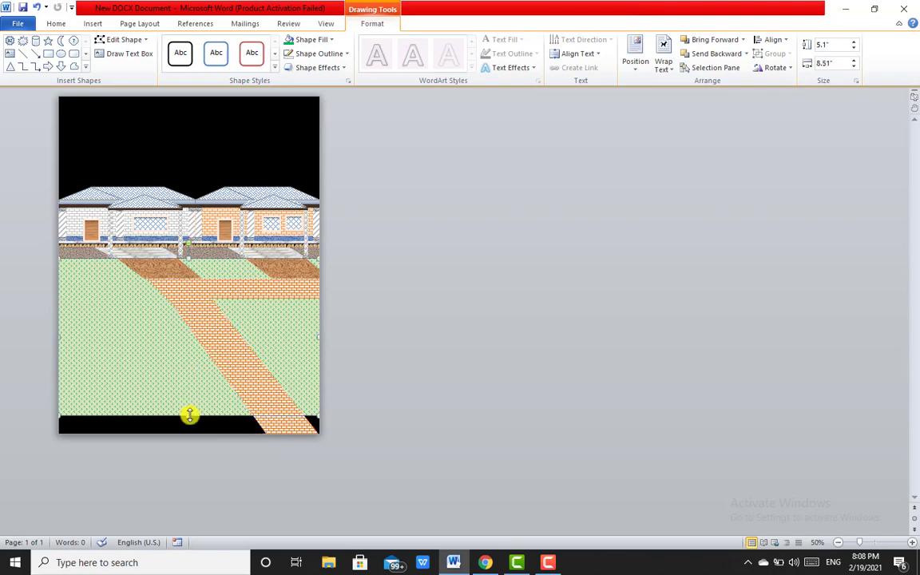
drag(189, 415, 194, 433)
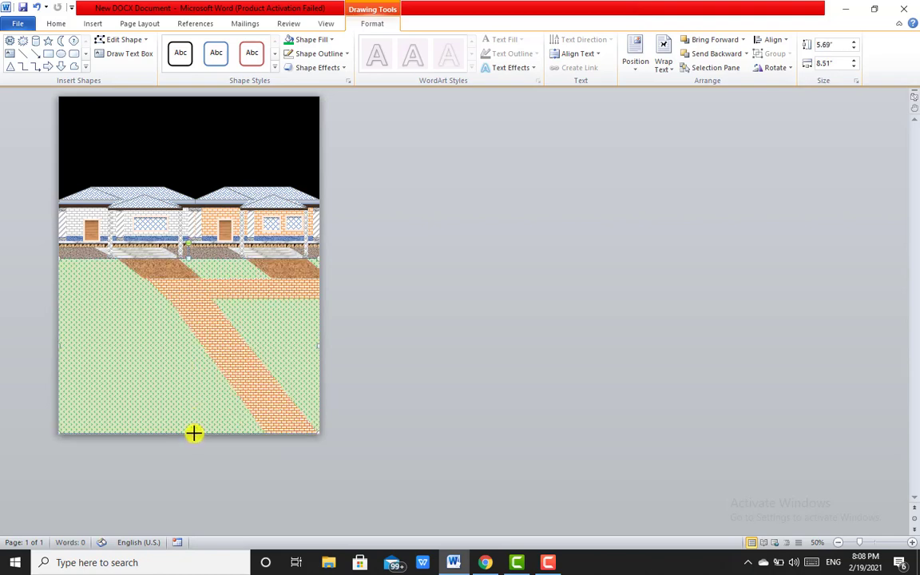
click(367, 408)
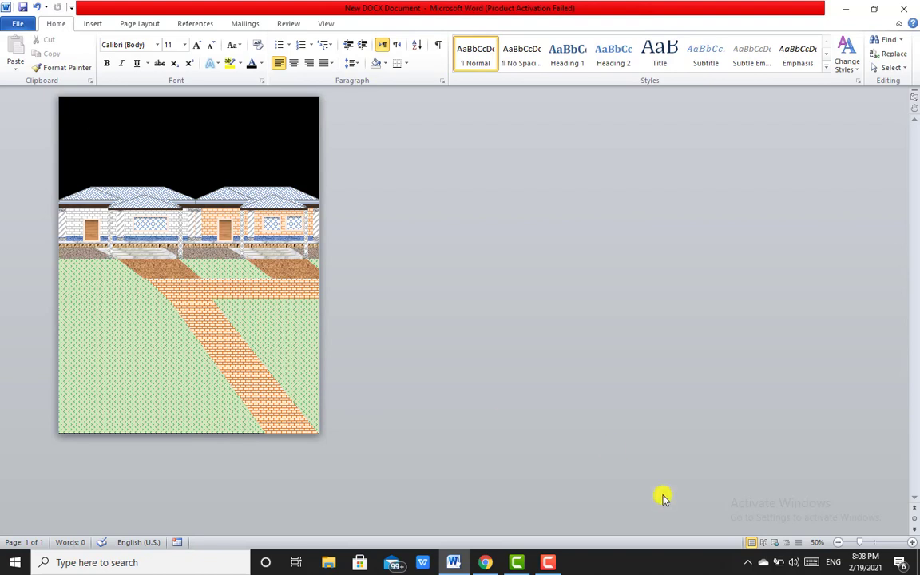
click(264, 385)
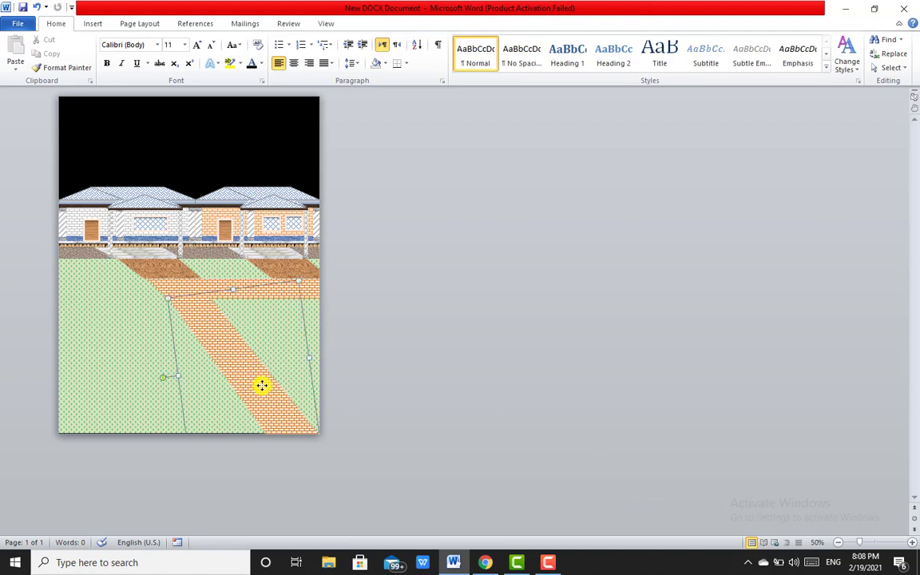
shift+click(259, 325)
Group the lawn shapes, brick path picture and dirt patch into one 6.05" by 8.87" object.
shift+click(172, 264)
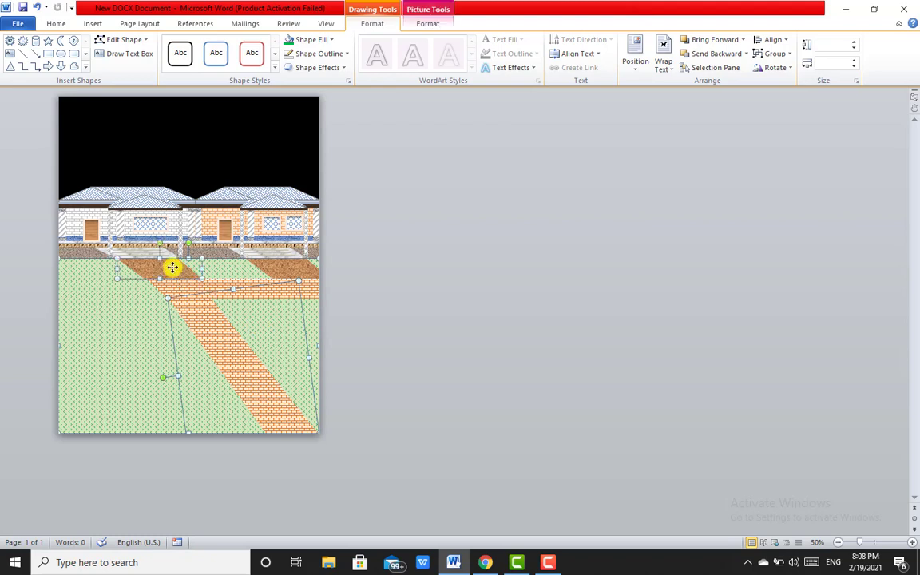
shift+click(275, 270)
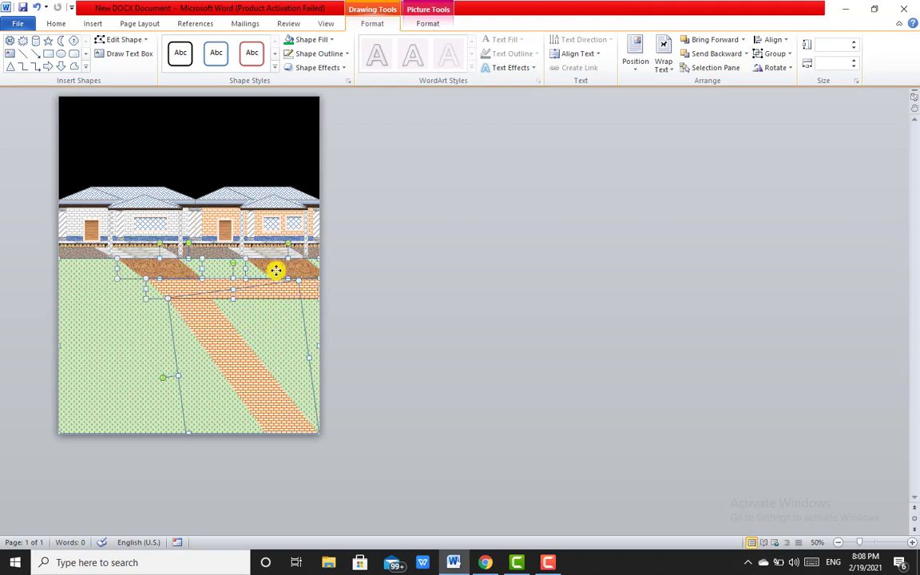
click(768, 56)
click(758, 69)
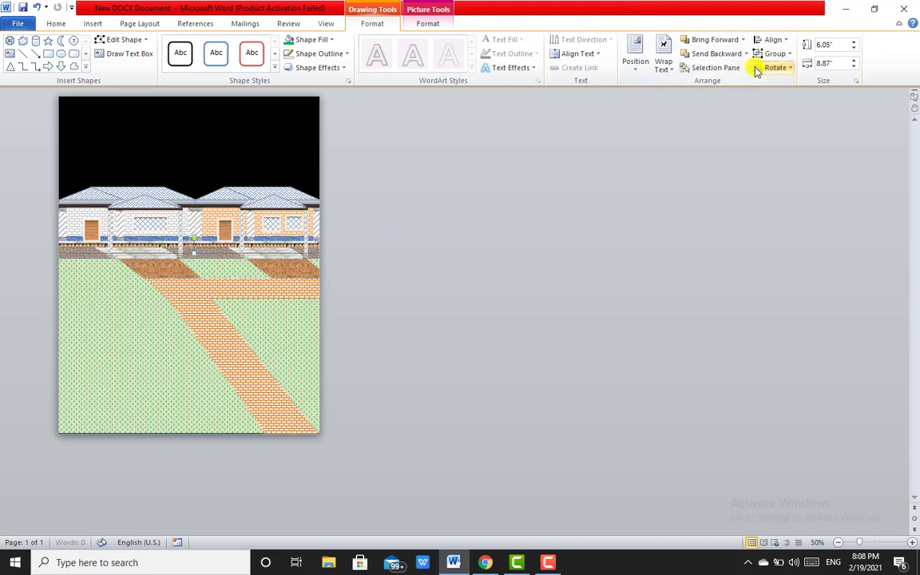
click(518, 234)
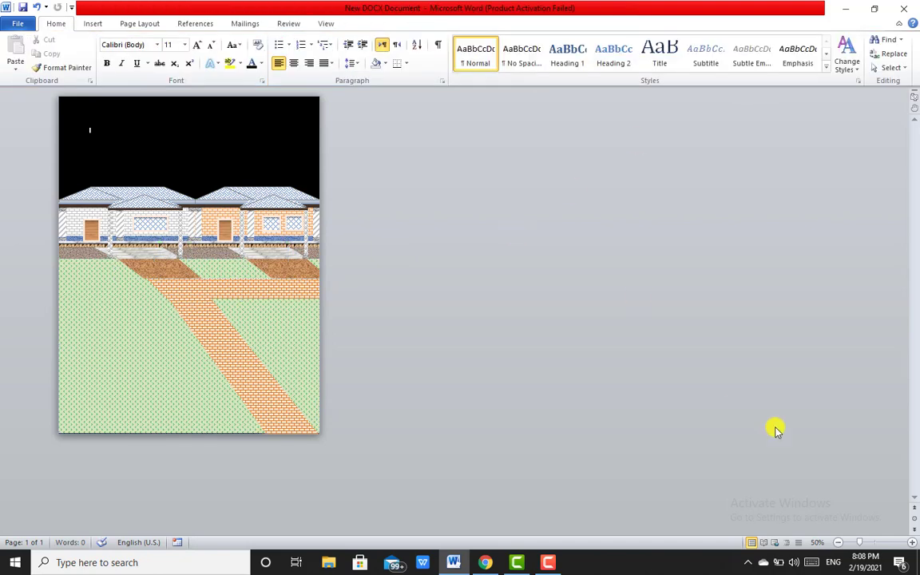
click(913, 543)
click(913, 543)
click(912, 543)
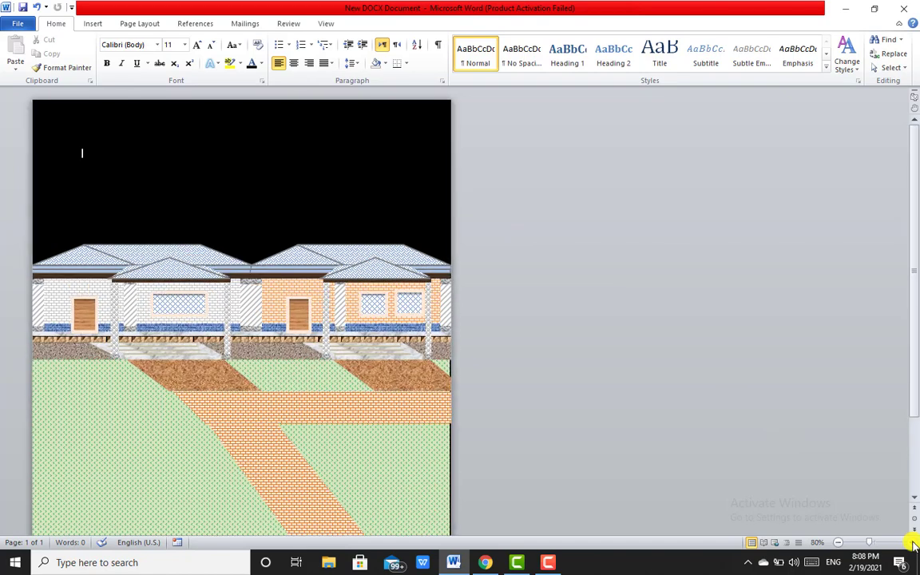
click(912, 543)
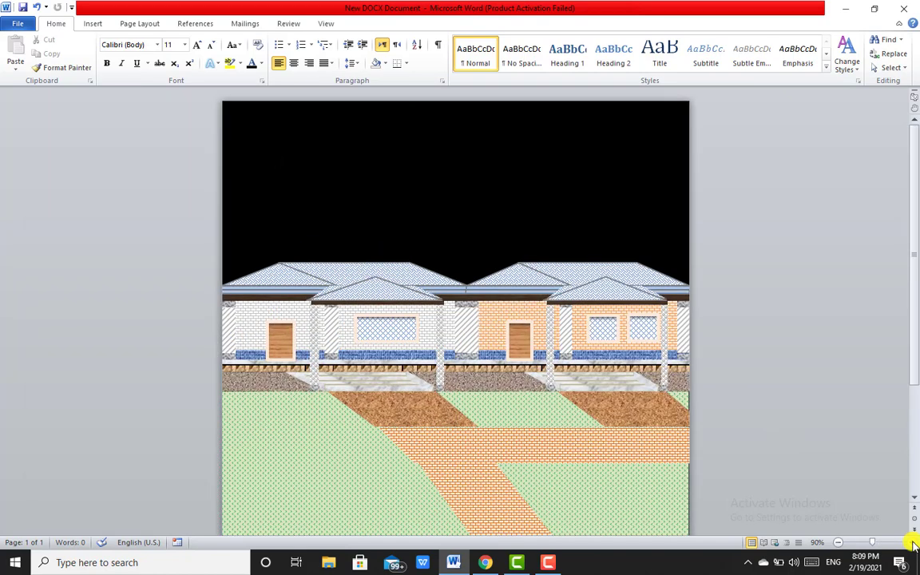
scroll(914, 410, down, 5)
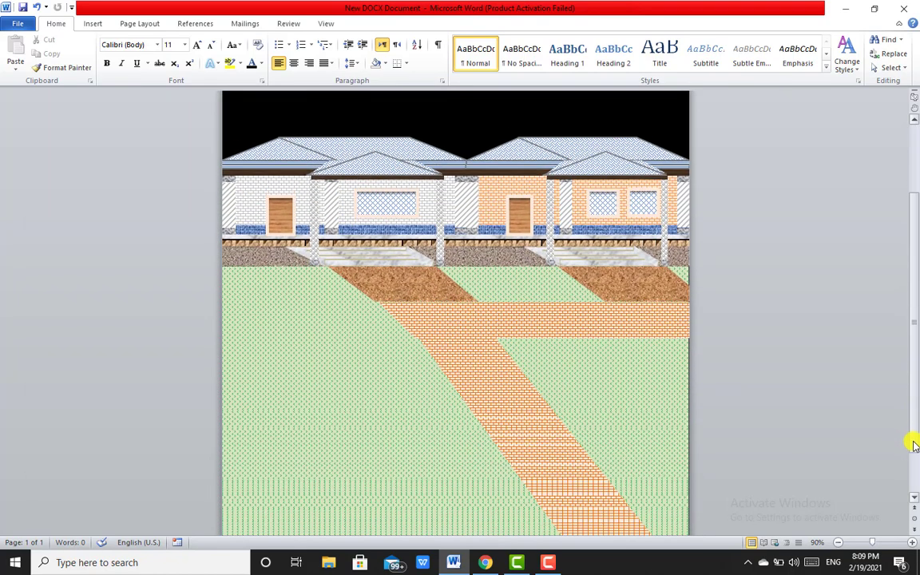
Raise the lawn group's top edge over the black band and nudge the group slightly lower.
click(643, 390)
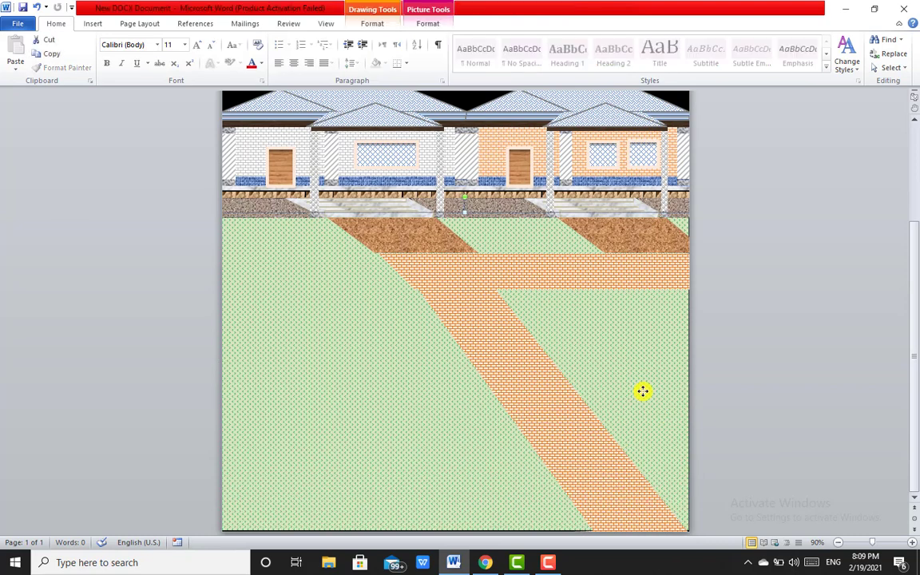
drag(647, 388, 650, 386)
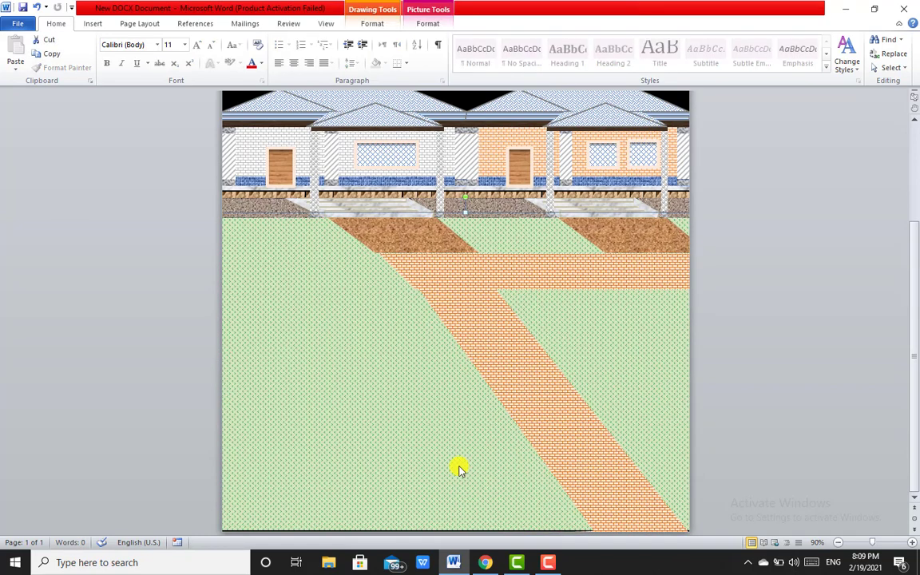
drag(459, 469, 460, 476)
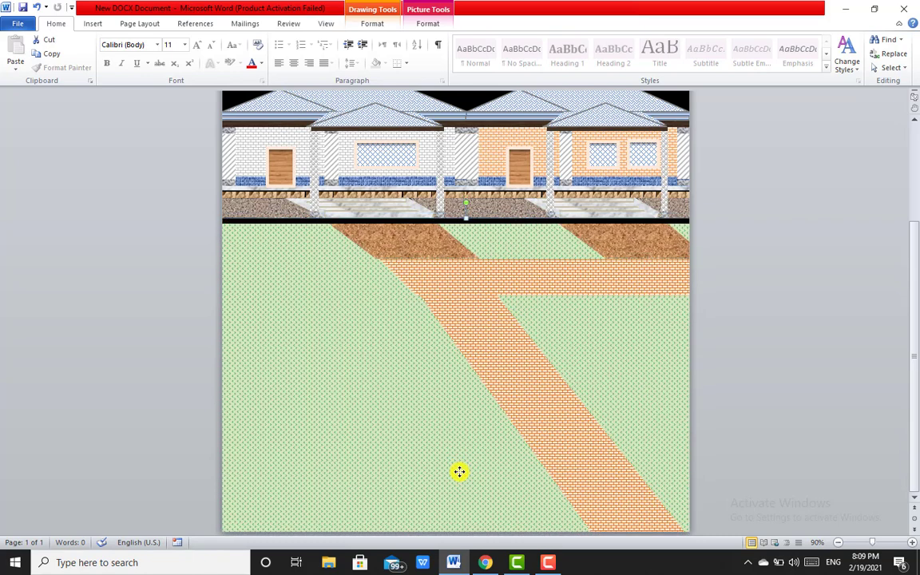
drag(468, 217, 465, 212)
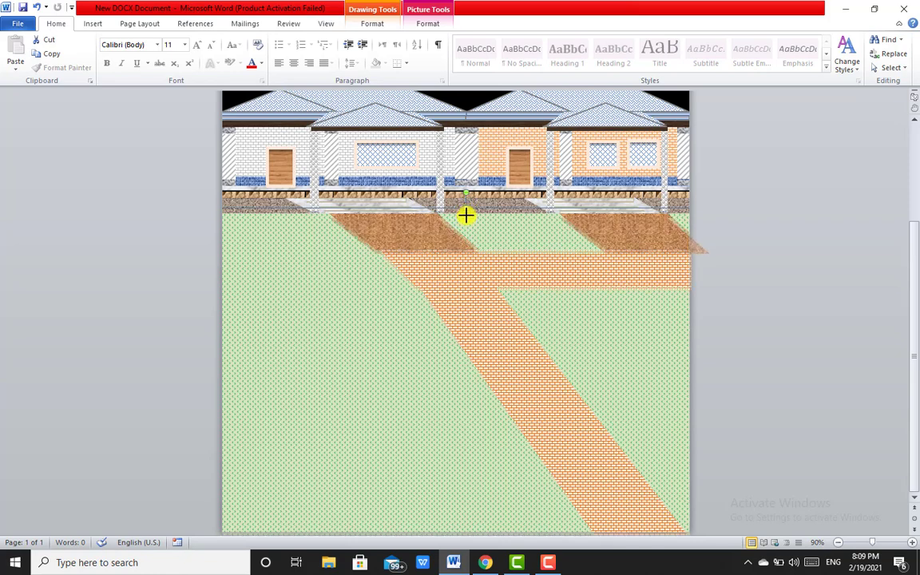
drag(466, 209, 465, 216)
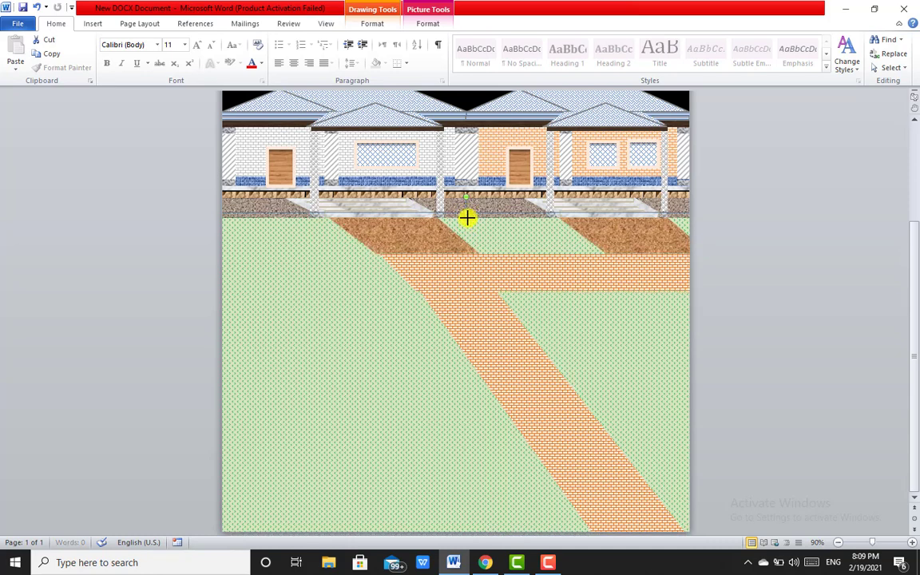
click(743, 281)
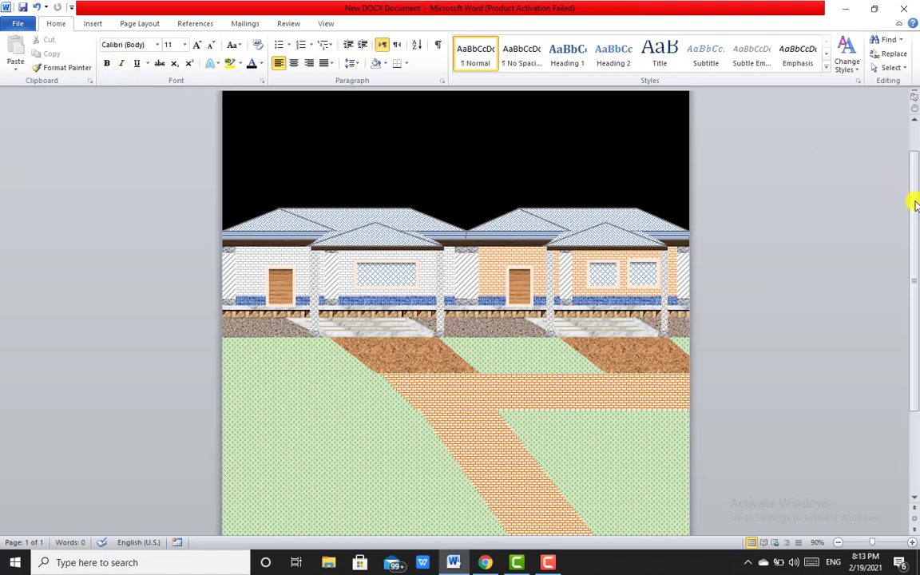
Draw an outline-free rectangle over the sky area from the page's top-left corner.
drag(916, 201, 916, 147)
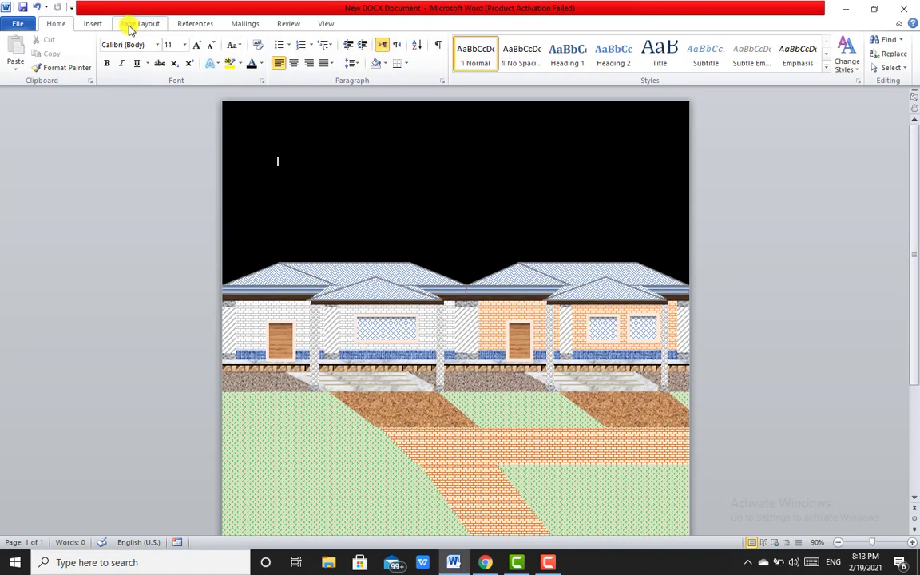
click(93, 25)
click(189, 64)
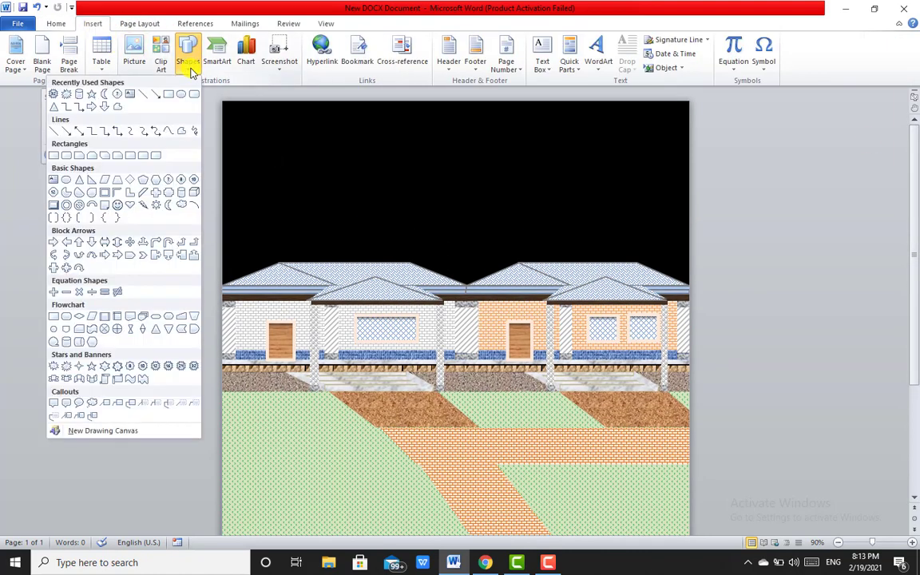
click(58, 156)
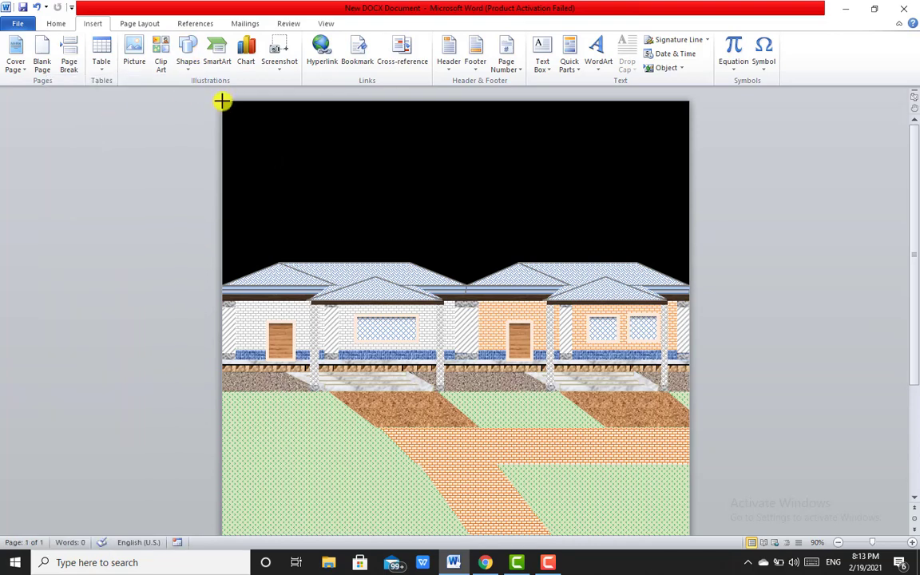
mouse_move(222, 101)
mouse_down()
mouse_move(701, 335)
mouse_move(693, 317)
mouse_up()
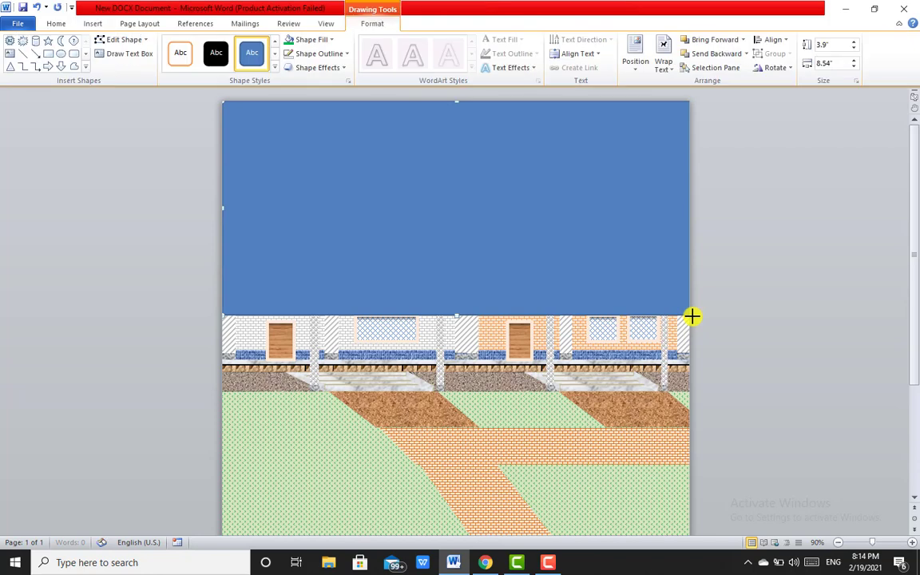
click(320, 54)
click(275, 160)
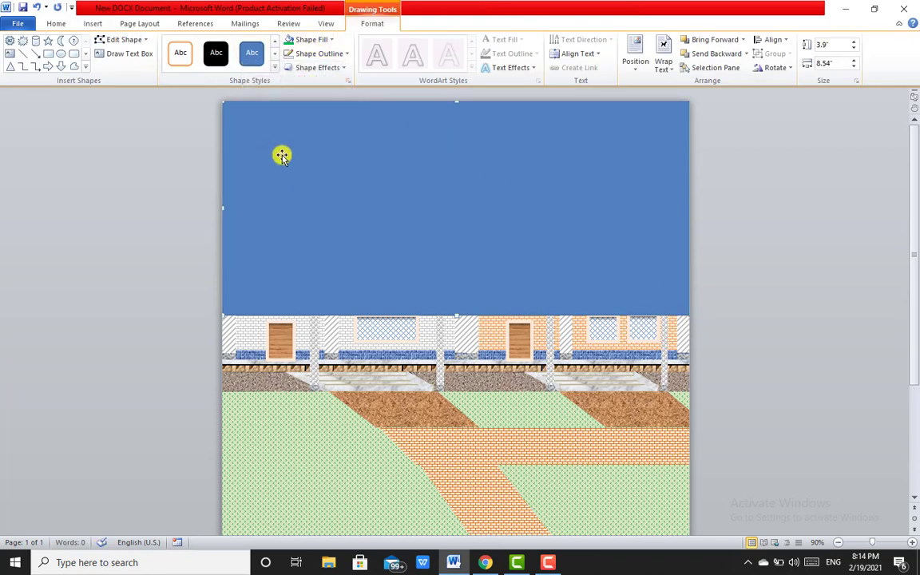
Send the rectangle behind the houses, fill it beige and move it to the page top.
right_click(284, 154)
mouse_move(267, 280)
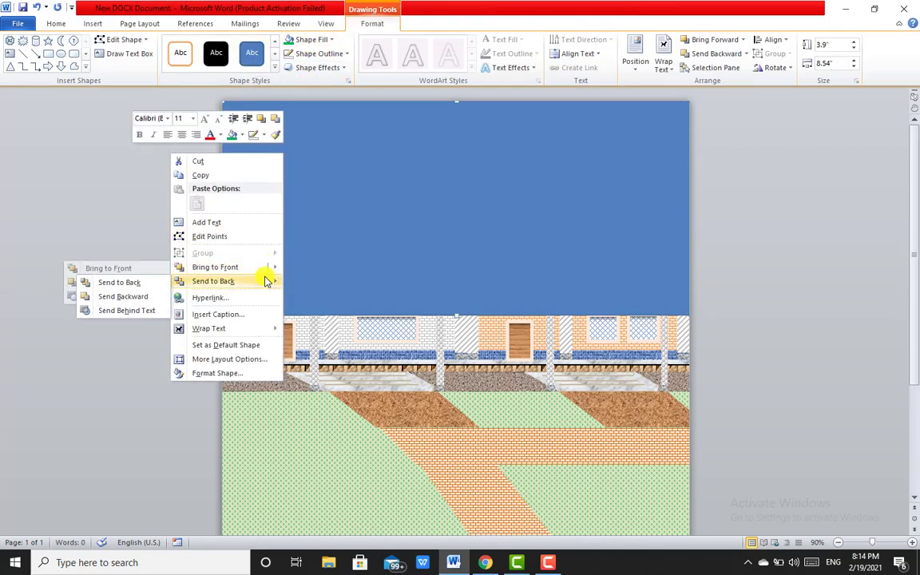
click(133, 280)
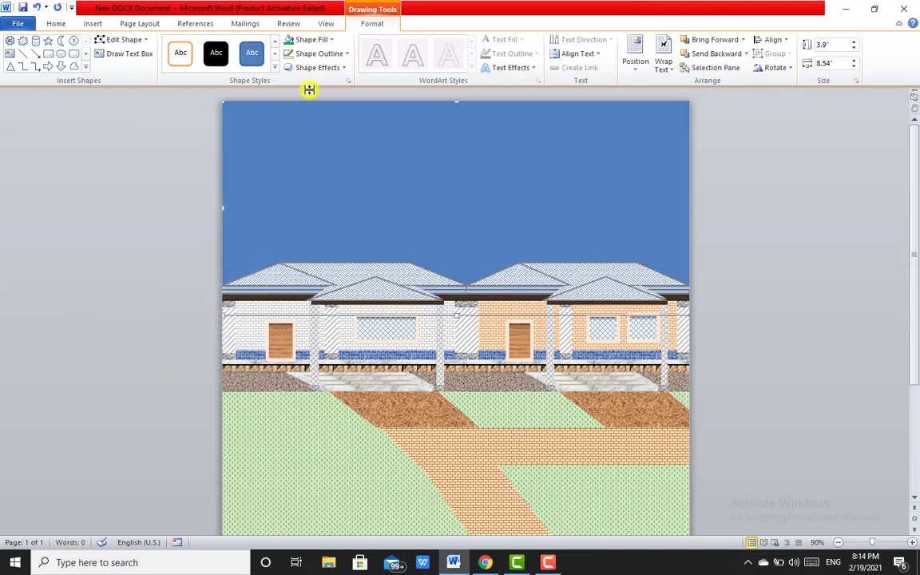
click(329, 42)
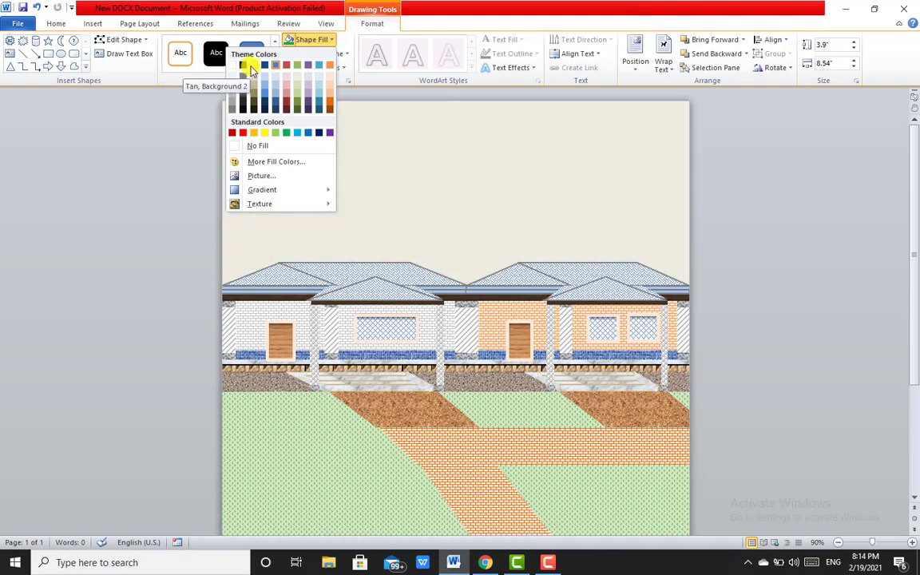
click(253, 67)
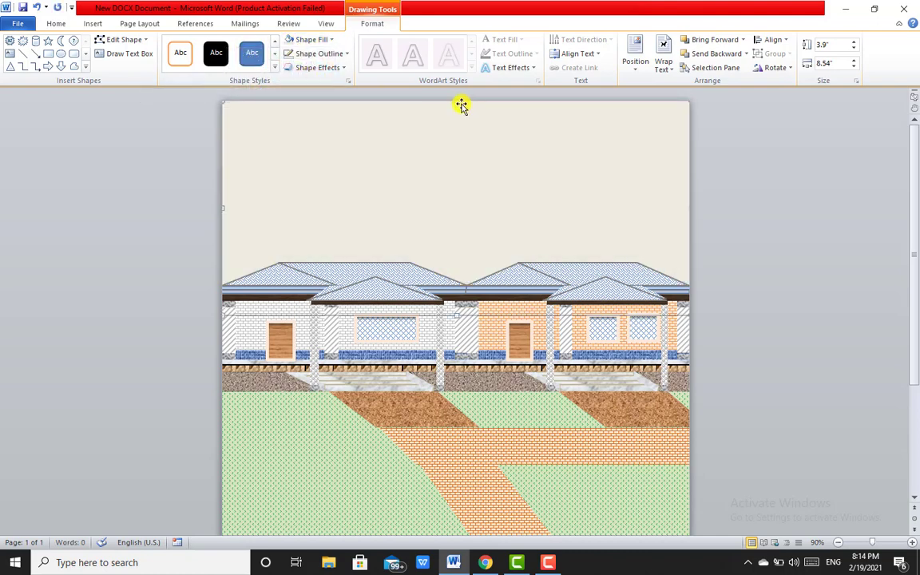
drag(457, 99, 457, 96)
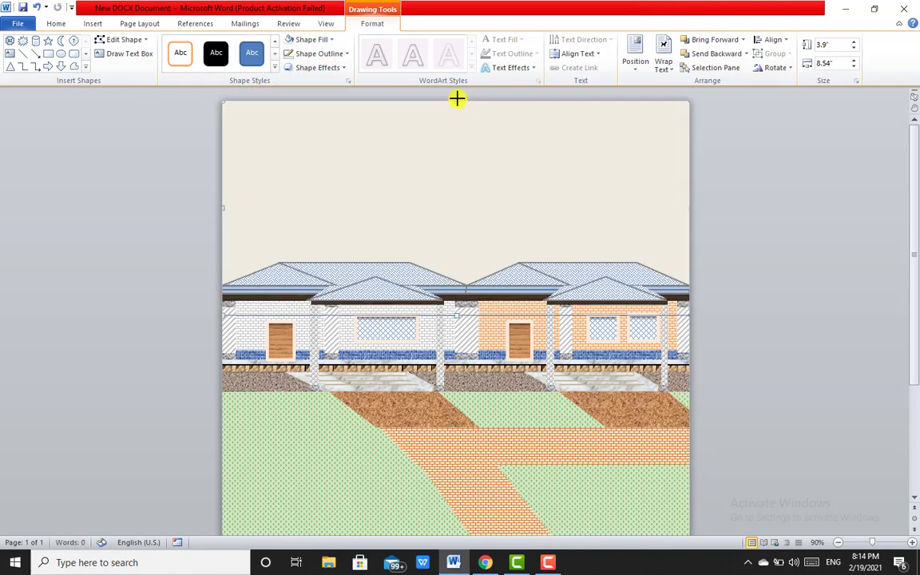
click(787, 183)
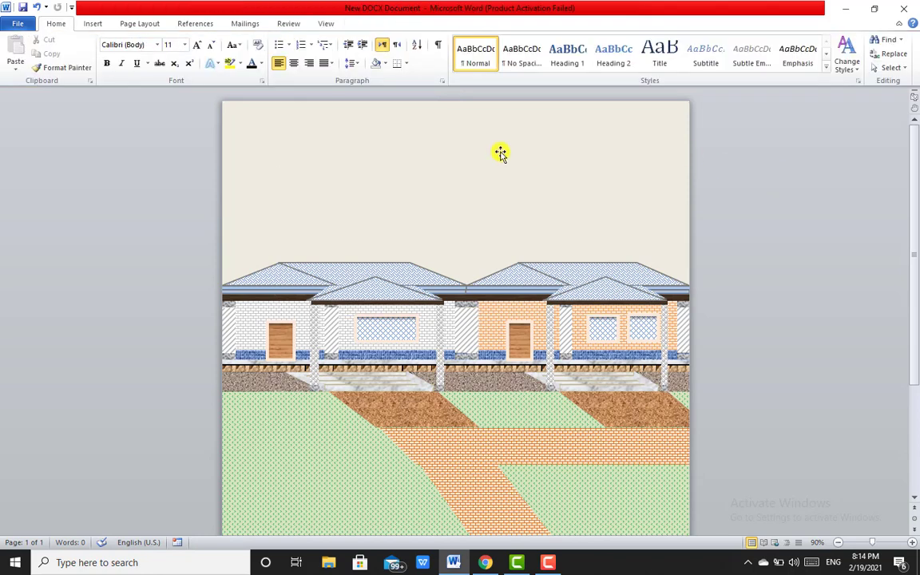
Draw an outline-free light blue rectangle across the page top and make it 1.49" tall.
click(94, 23)
click(186, 64)
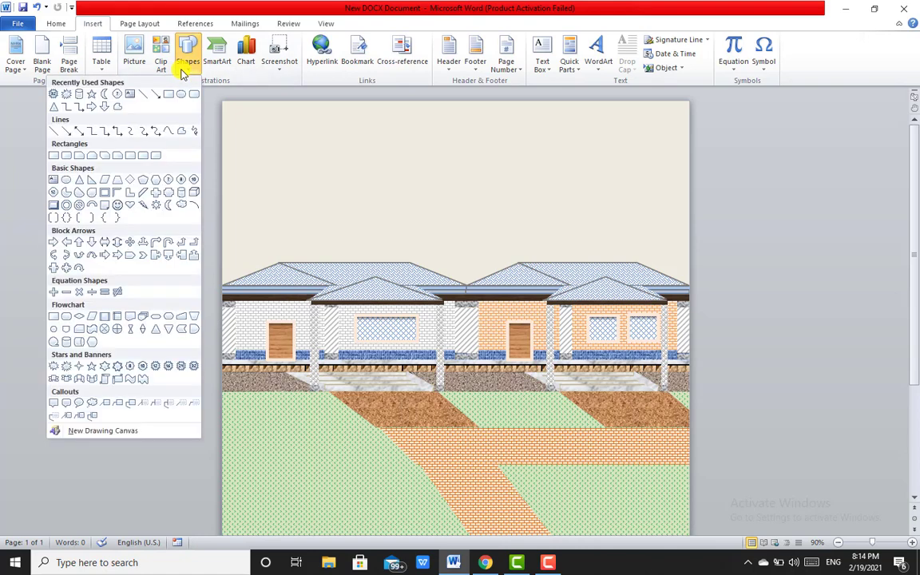
click(165, 95)
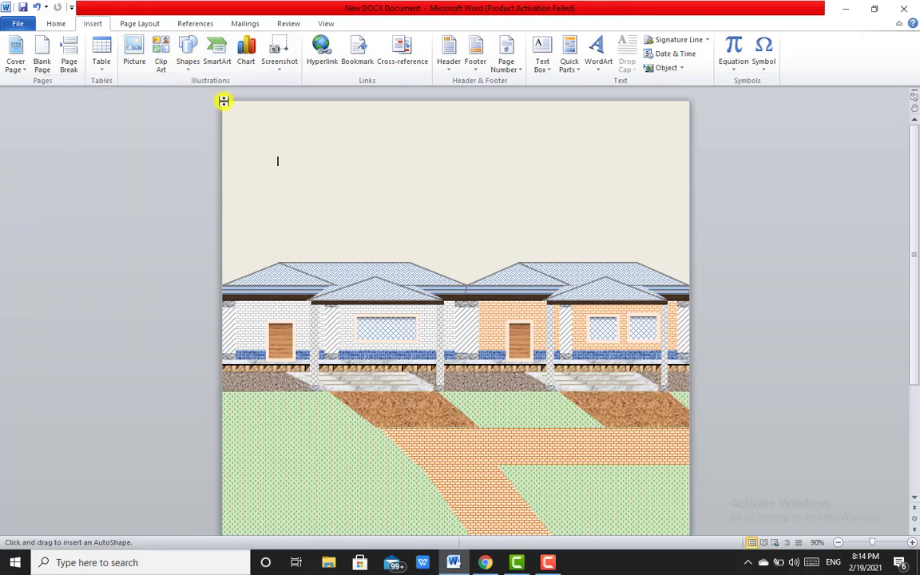
drag(224, 102, 688, 152)
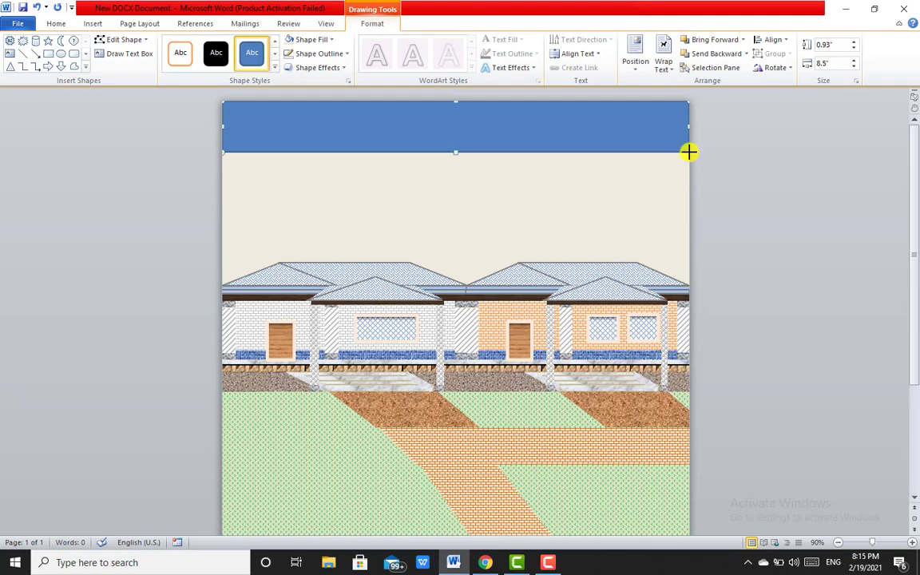
click(346, 54)
click(292, 159)
click(329, 39)
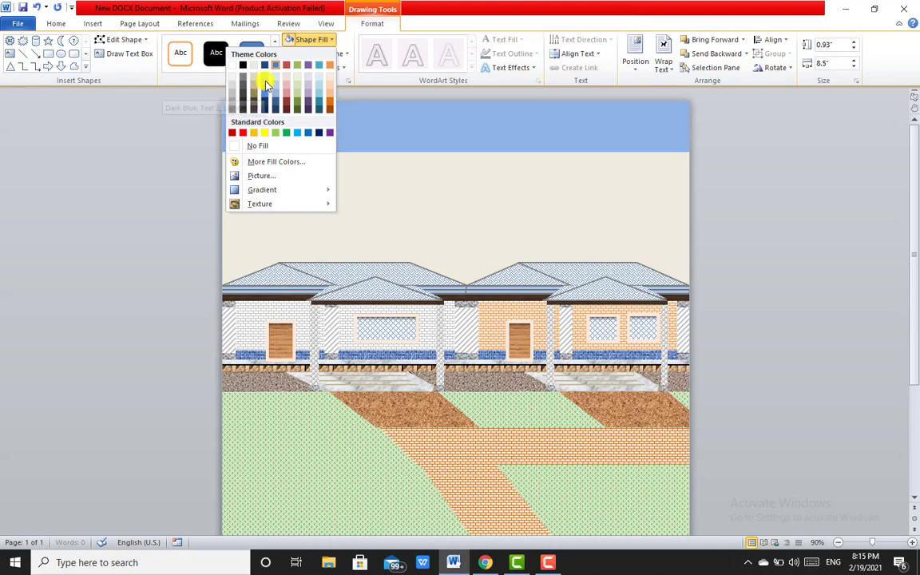
click(266, 84)
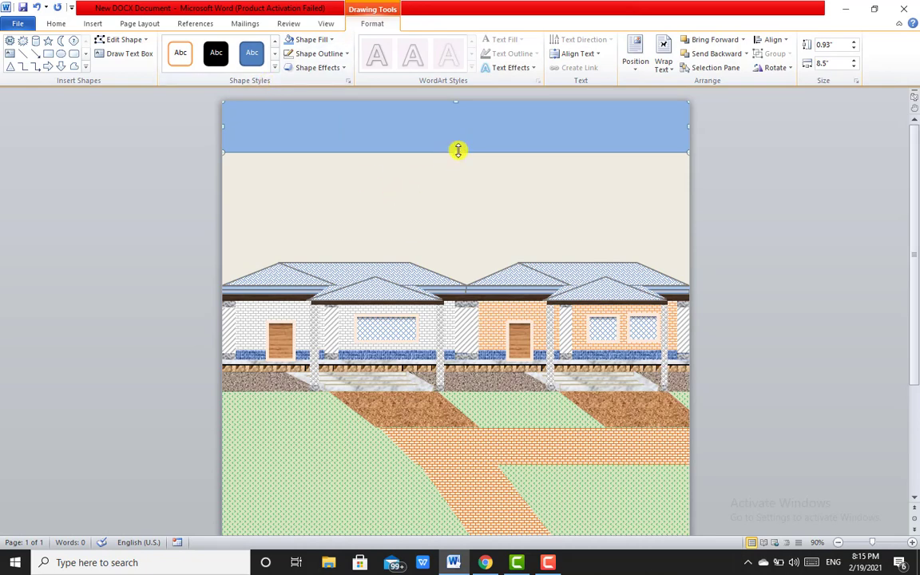
drag(460, 158, 467, 183)
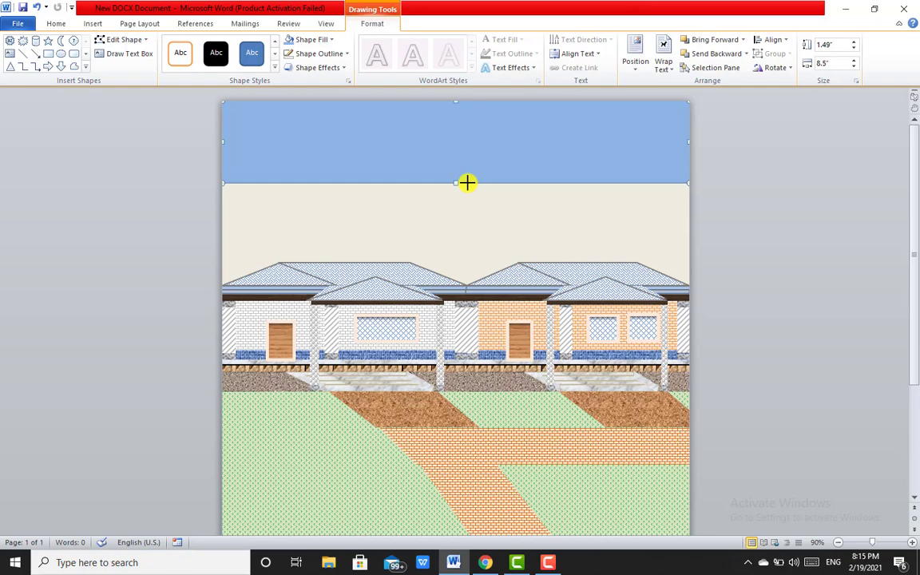
click(710, 189)
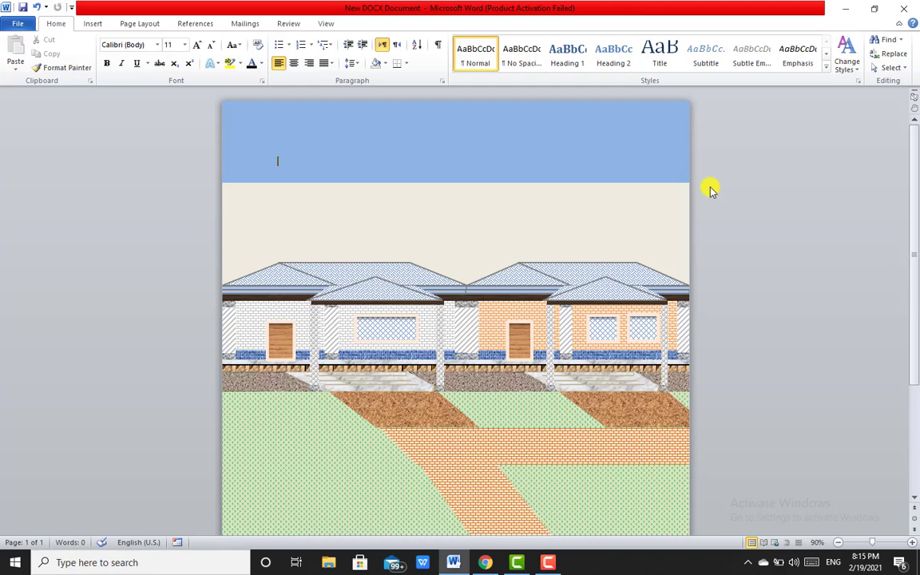
Zoom out and draw a flat explosion star shape in the sky.
scroll(726, 424, down, 2)
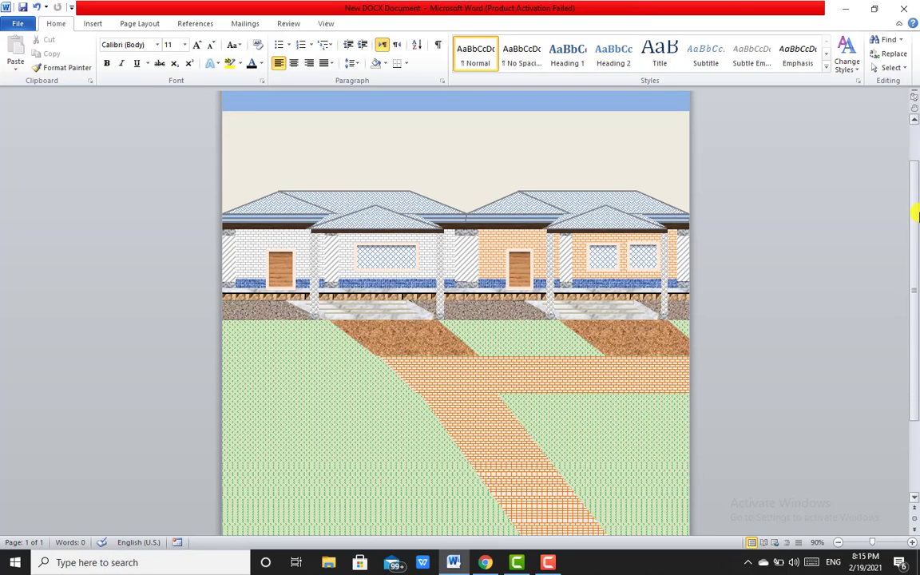
click(838, 542)
click(838, 543)
click(838, 543)
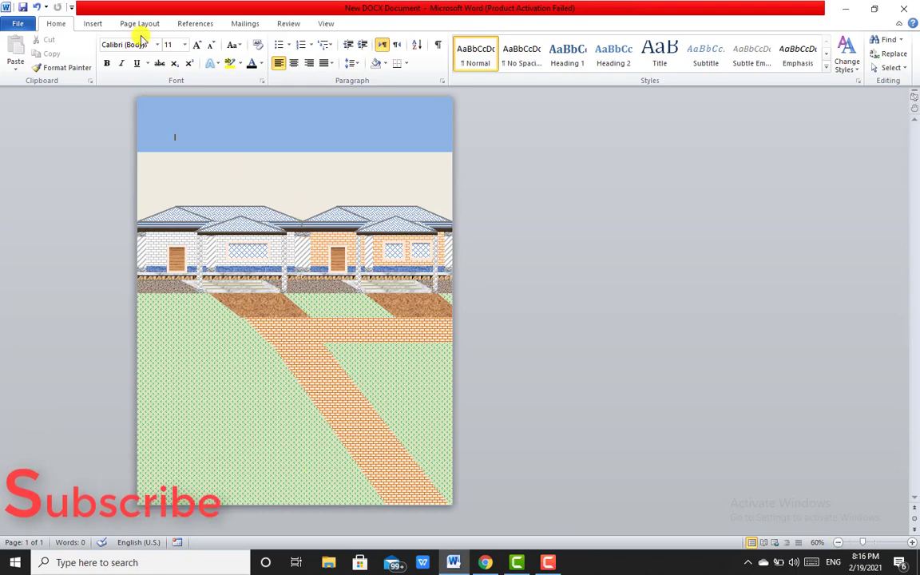
click(92, 25)
click(188, 56)
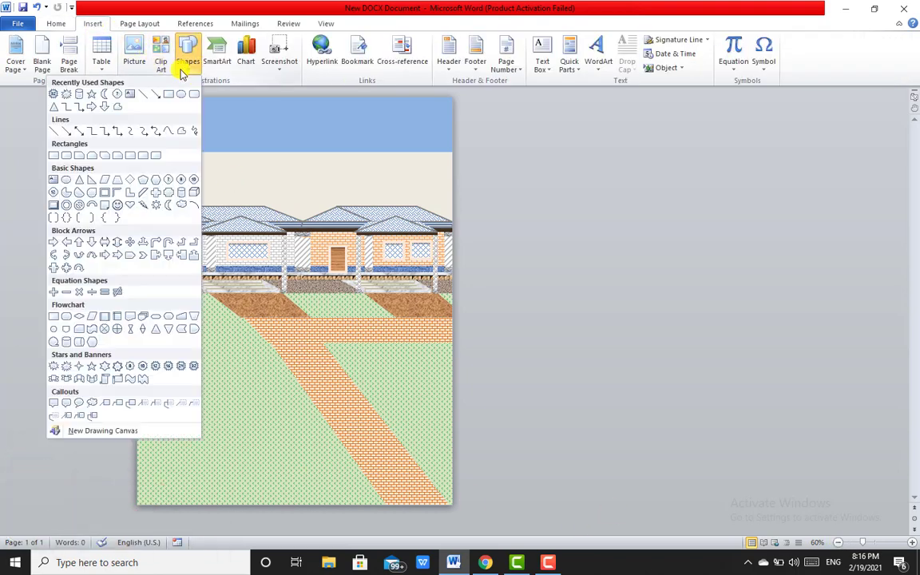
click(56, 367)
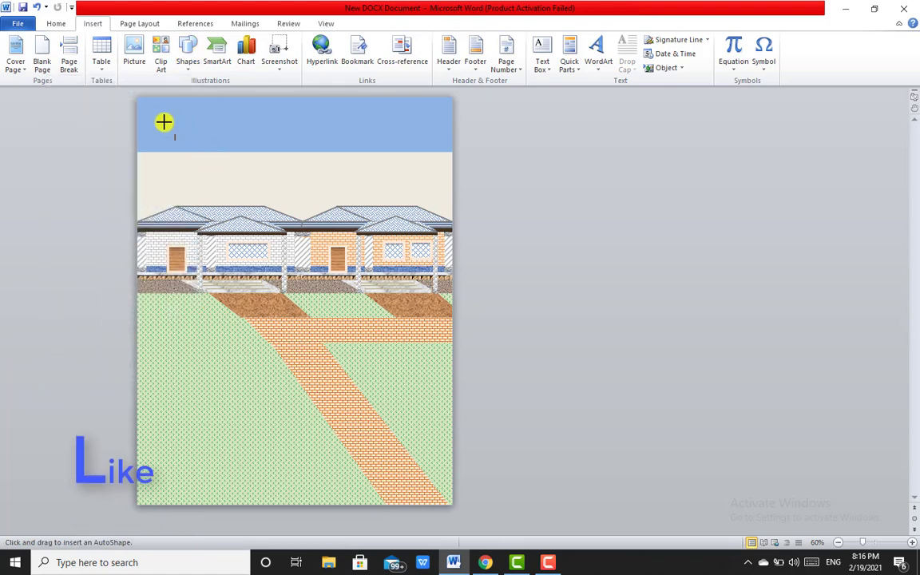
drag(156, 114, 242, 133)
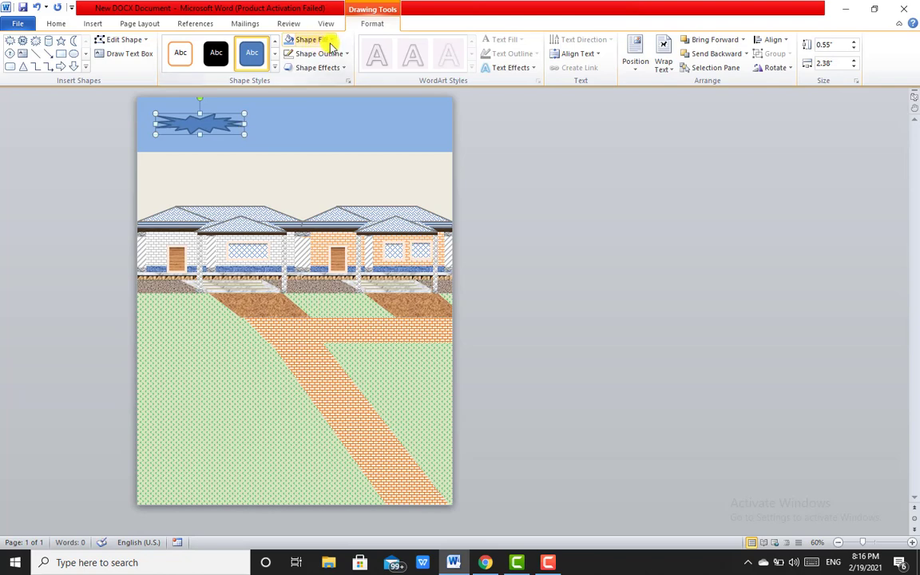
Make the star white with no outline and resize the star clouds, one to 2.63" wide.
click(299, 40)
click(254, 65)
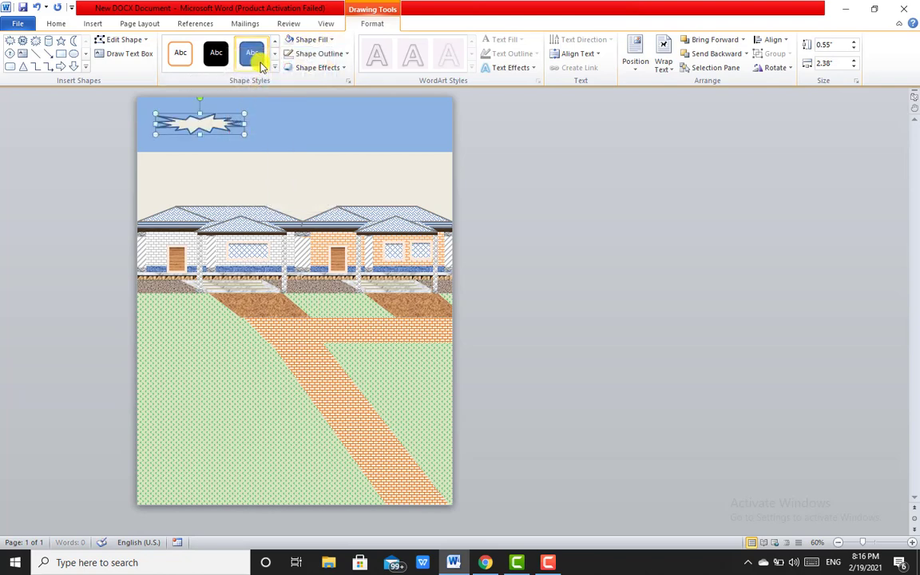
click(342, 56)
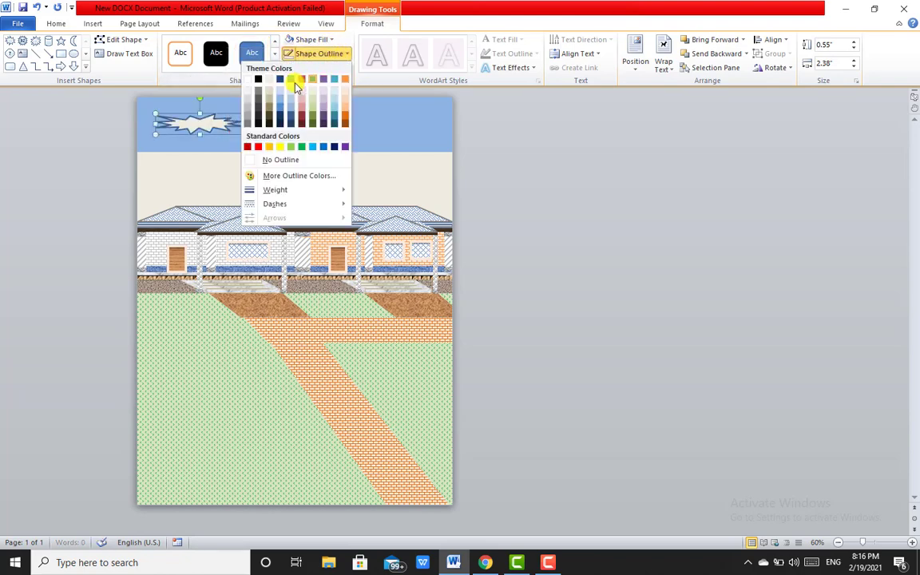
click(271, 165)
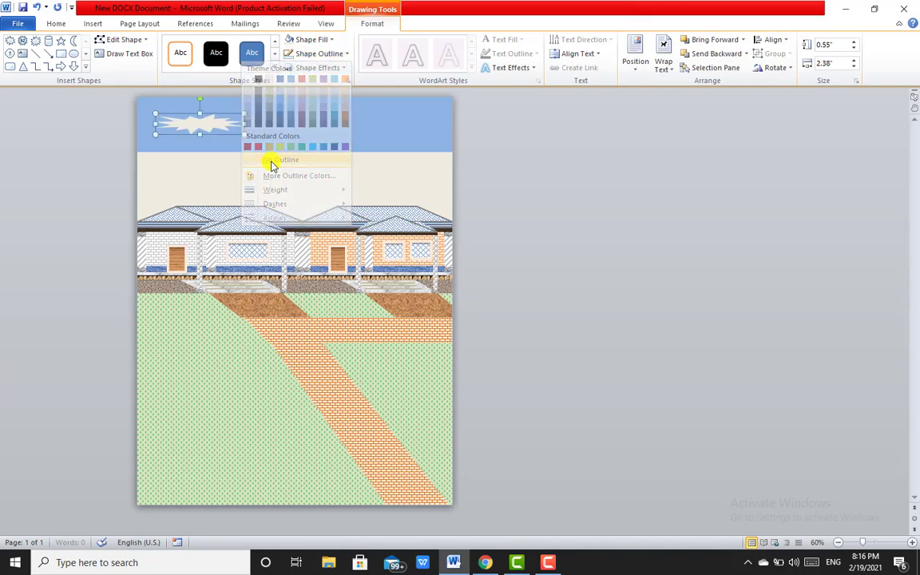
drag(244, 124, 405, 104)
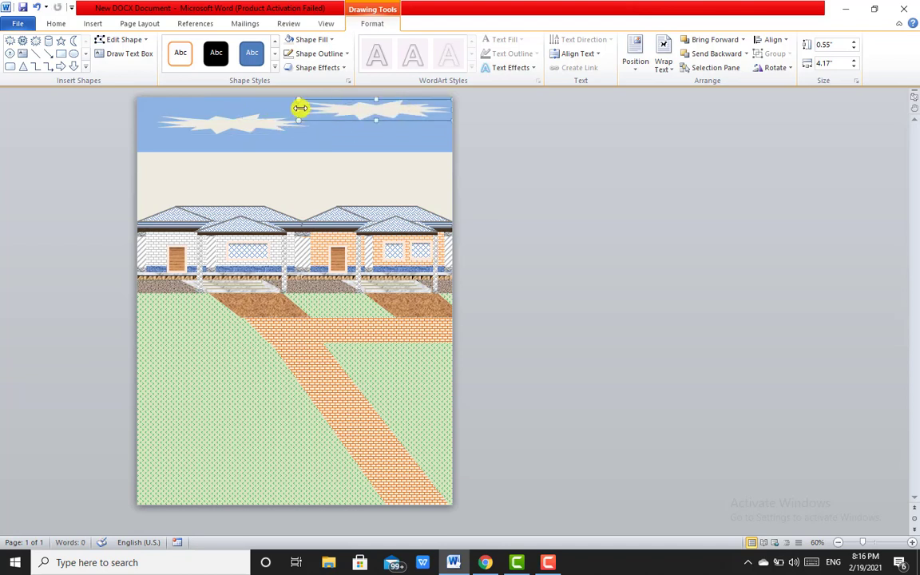
mouse_move(299, 109)
mouse_down()
mouse_move(355, 121)
mouse_move(397, 115)
mouse_move(340, 132)
mouse_up()
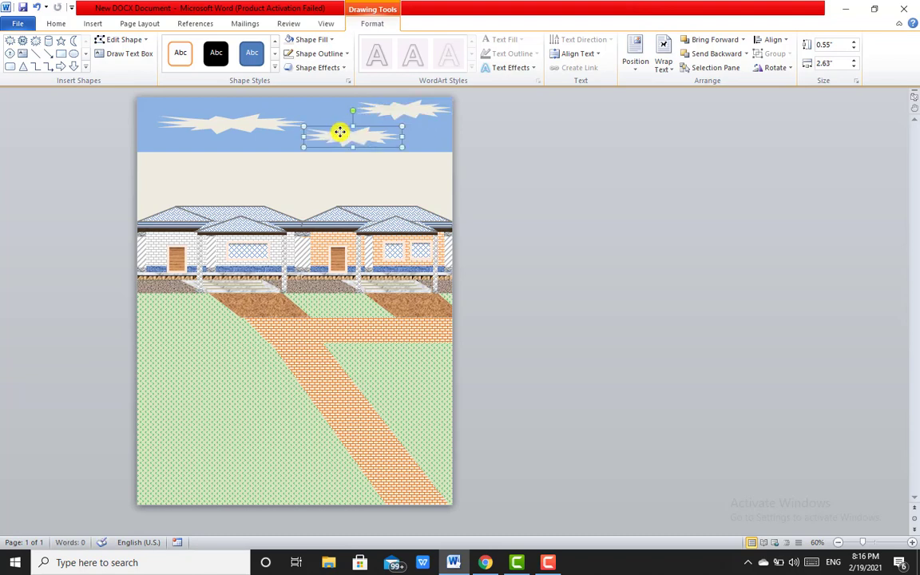
click(551, 157)
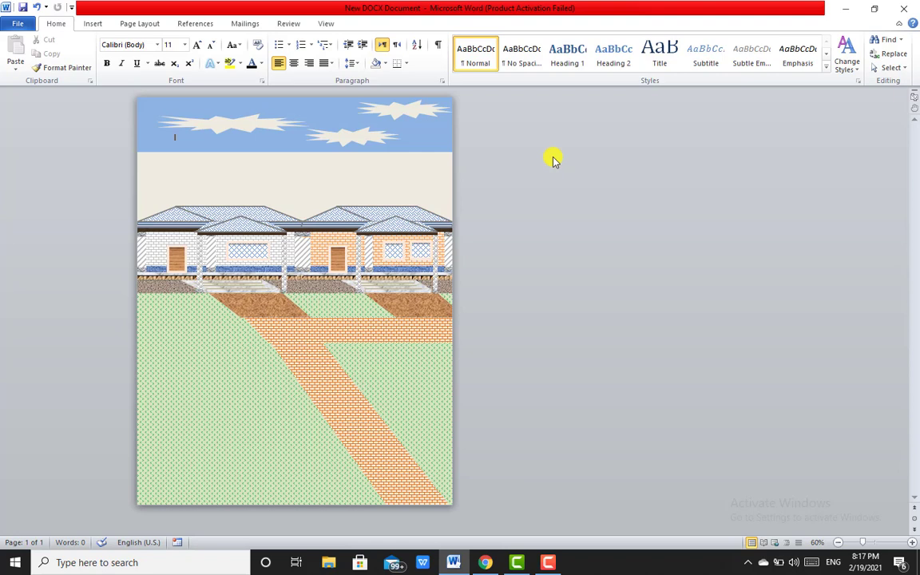
click(775, 543)
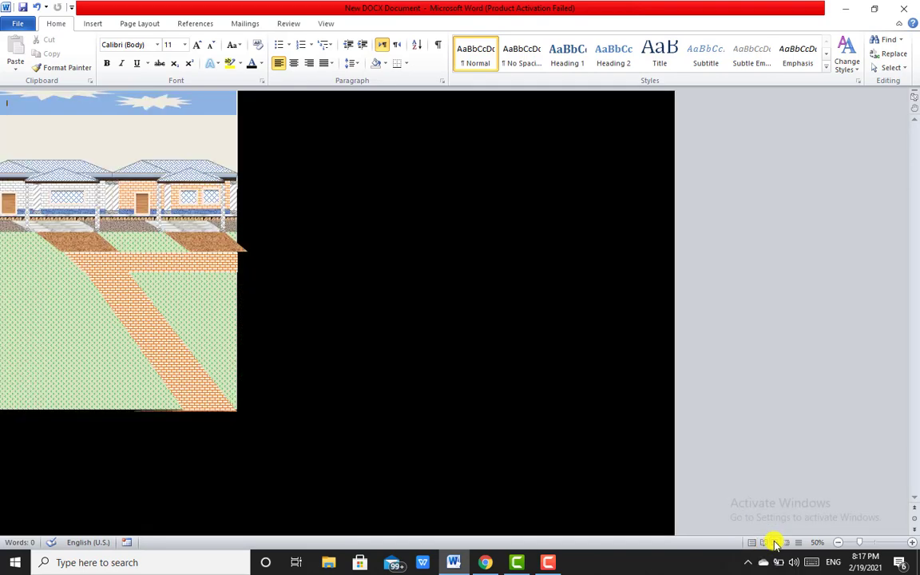
click(750, 541)
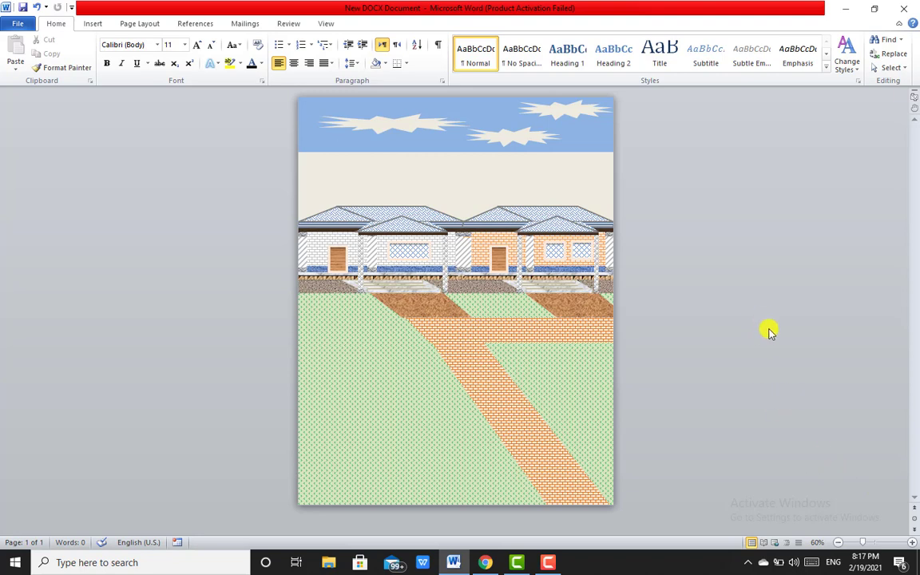
Draw a small 0.36" by 1.59" rectangle at the lawn's left edge below the first house.
click(92, 22)
click(187, 66)
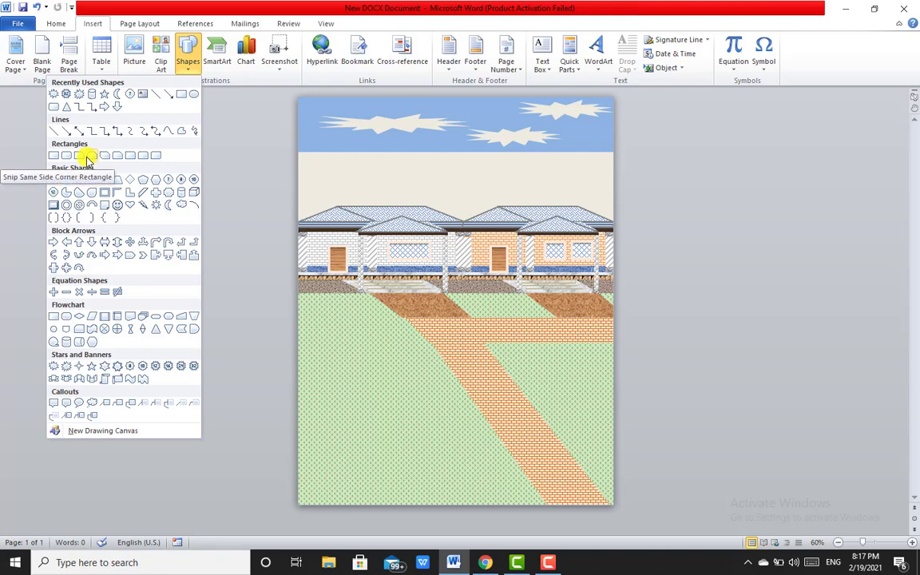
click(53, 155)
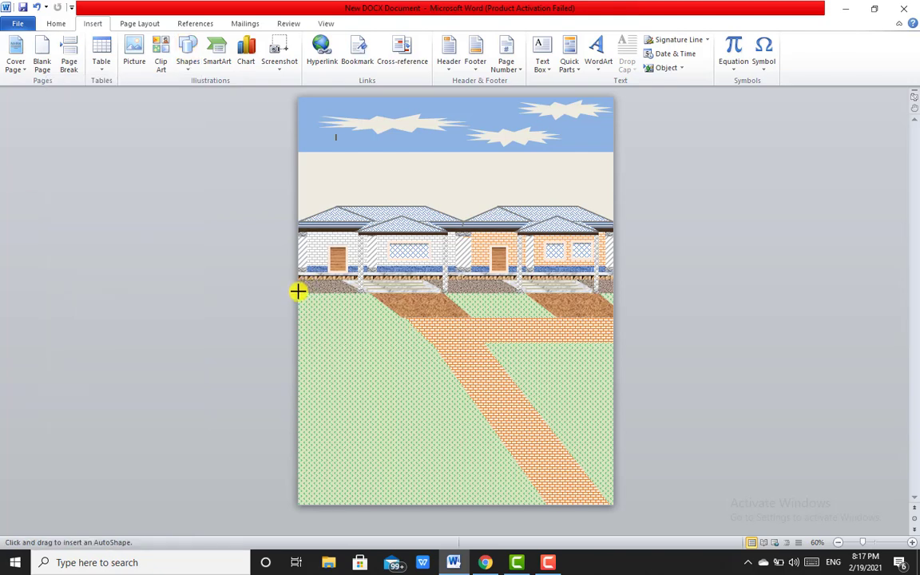
drag(297, 297, 470, 201)
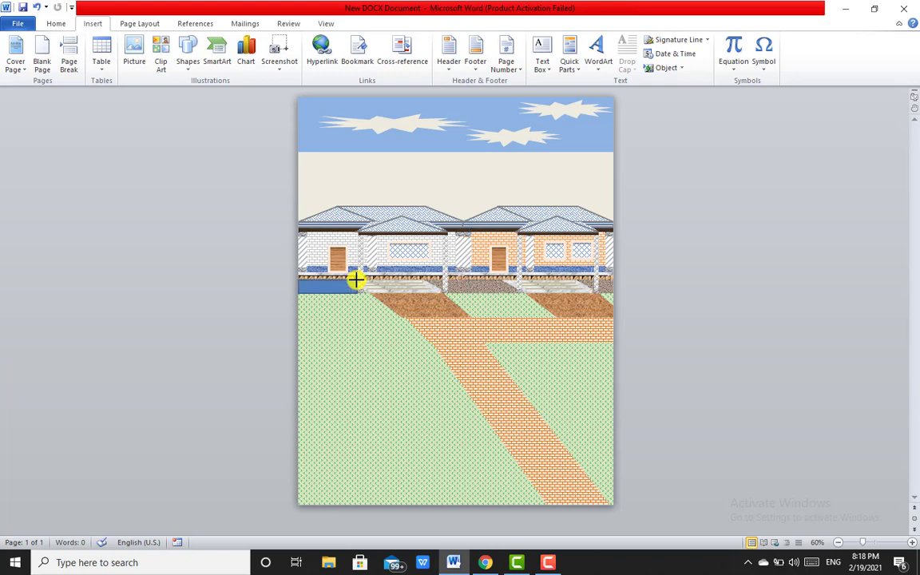
drag(355, 279, 357, 279)
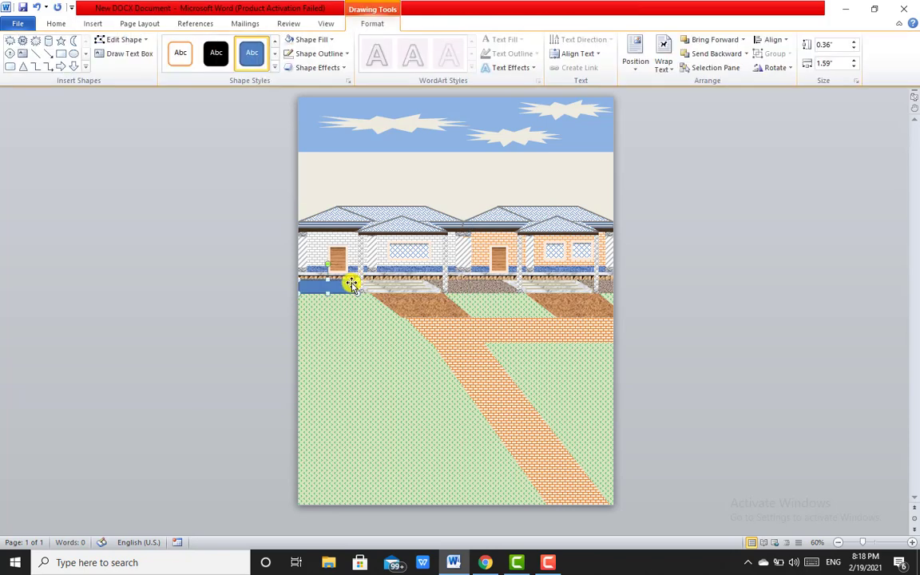
Give the rectangle a 4½ pt pale outline and remove its fill.
click(345, 54)
mouse_move(292, 196)
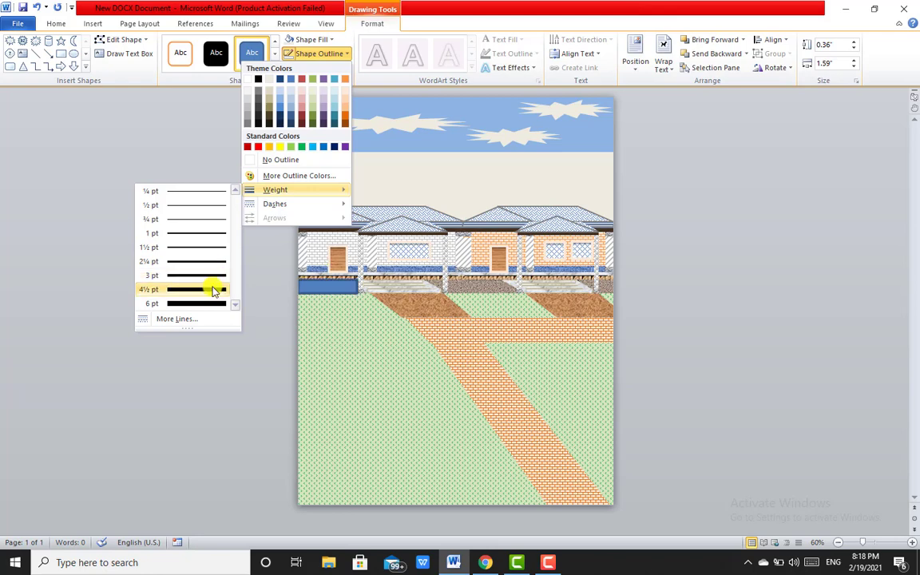
click(213, 290)
click(342, 56)
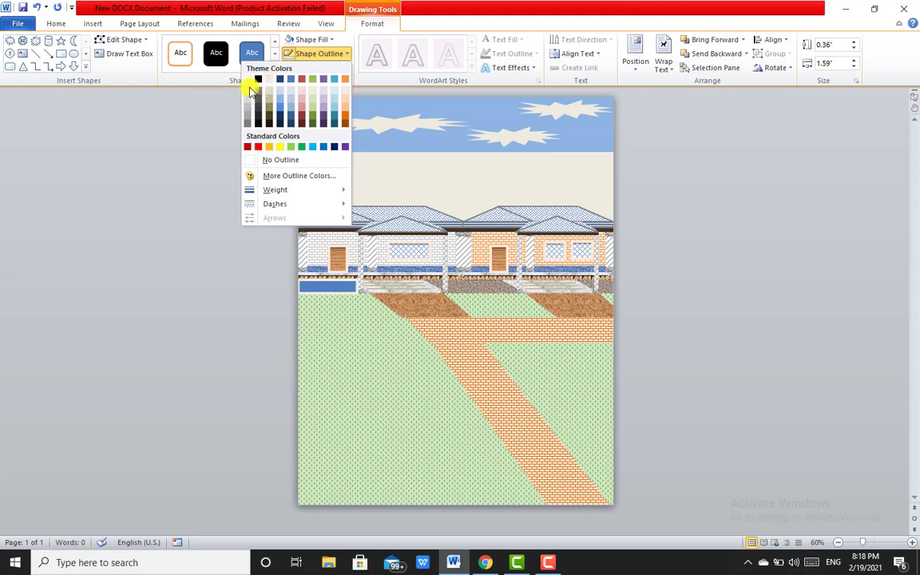
click(256, 81)
click(308, 40)
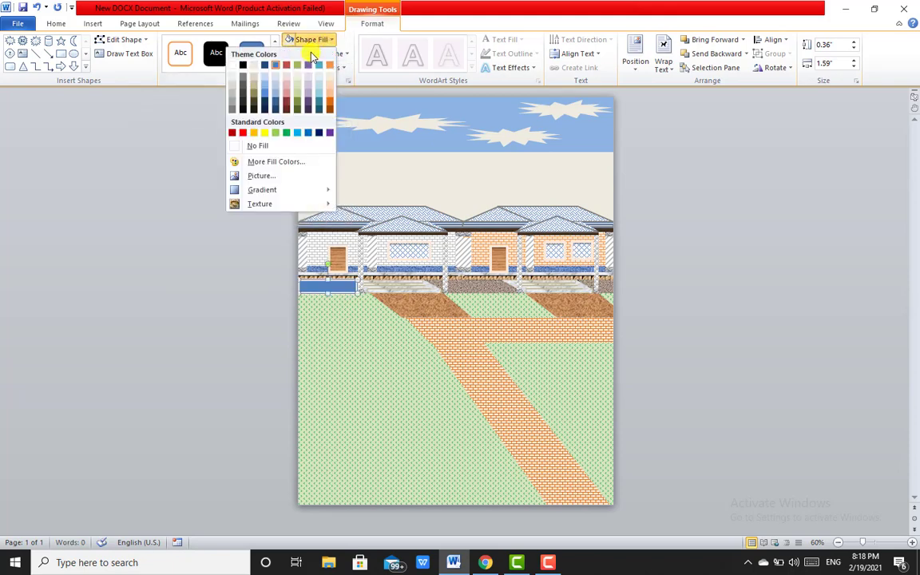
click(260, 147)
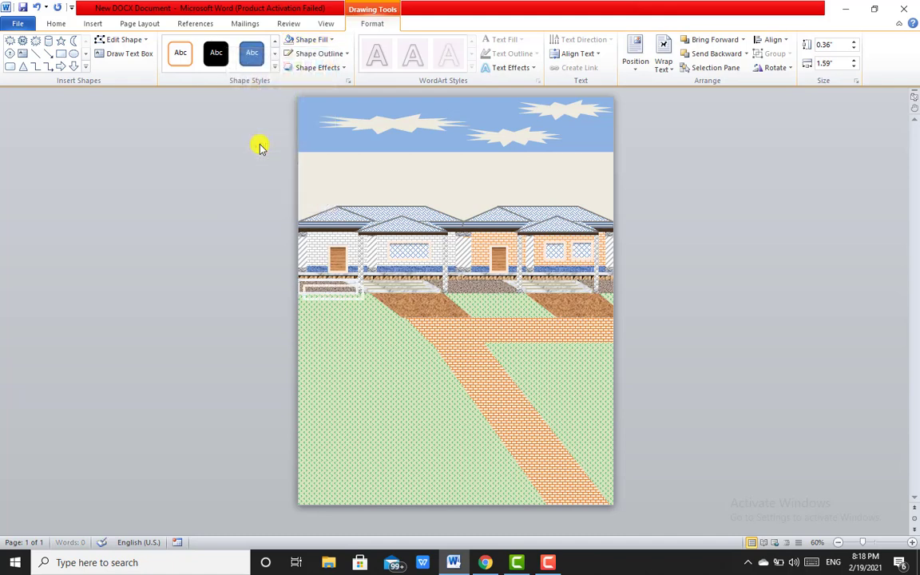
Move the border frame in front of the right house and widen it to 1.75 inches.
drag(343, 283, 502, 276)
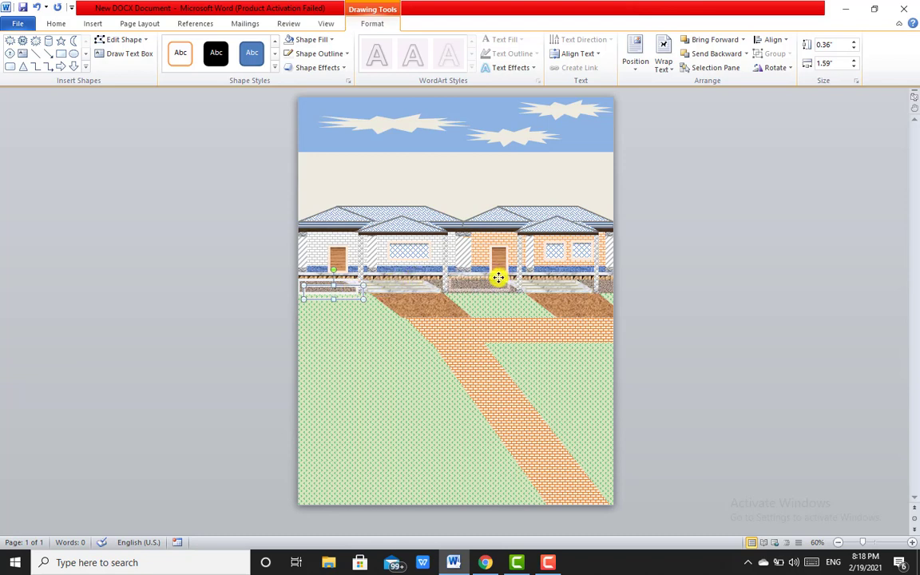
drag(501, 277, 509, 285)
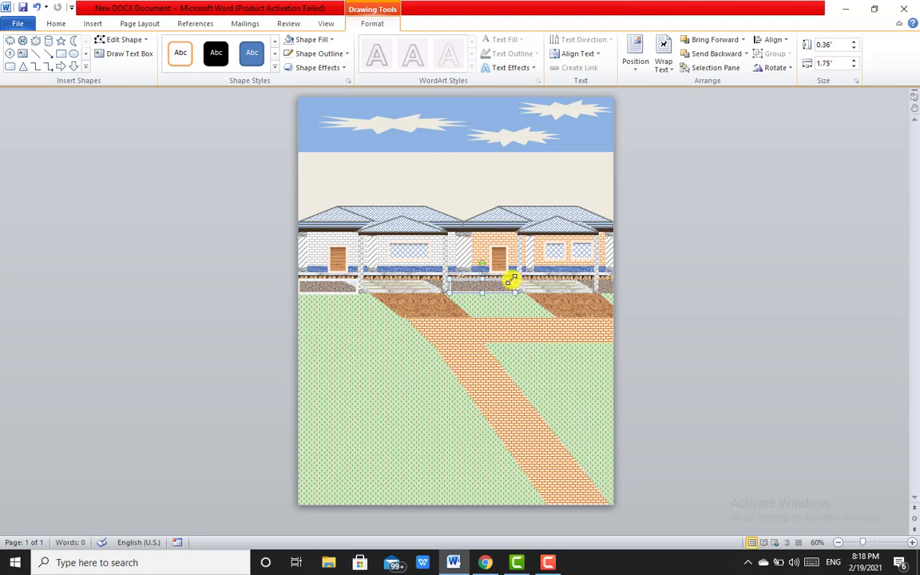
drag(515, 278, 511, 280)
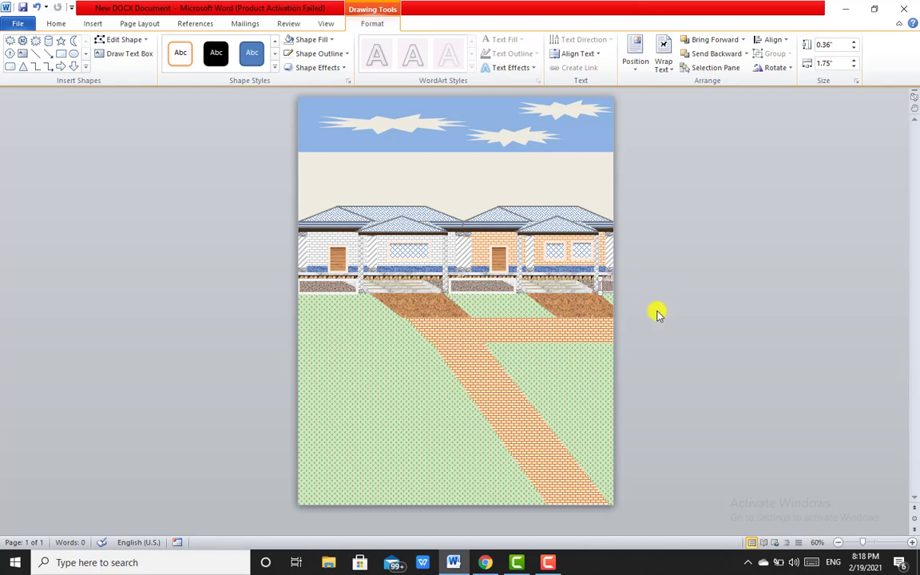
click(657, 313)
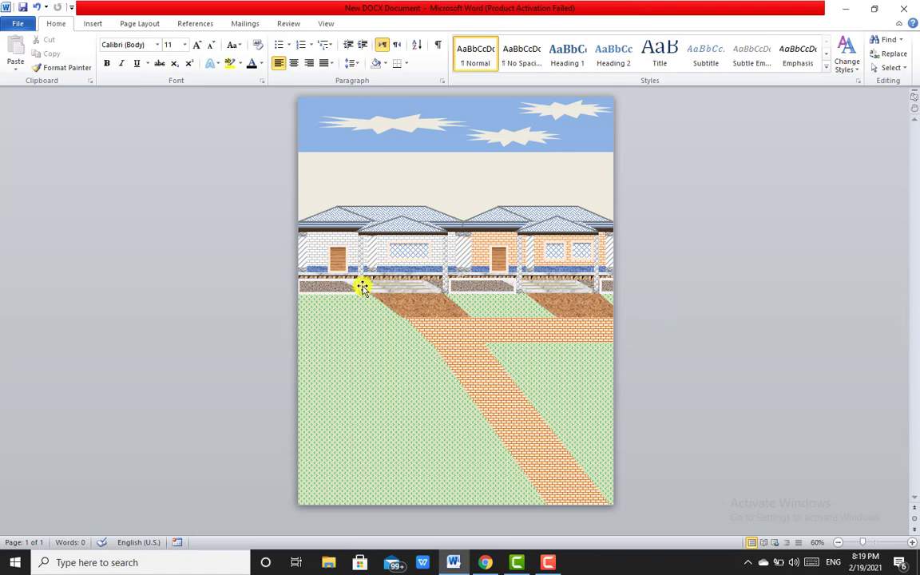
Delete one outline segment of the left porch border shape to leave an open line.
click(310, 281)
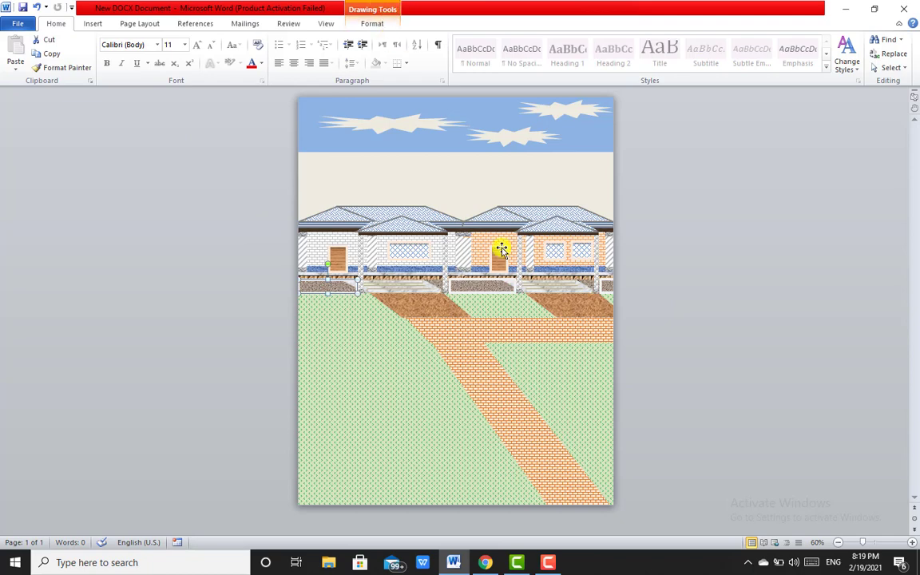
click(359, 23)
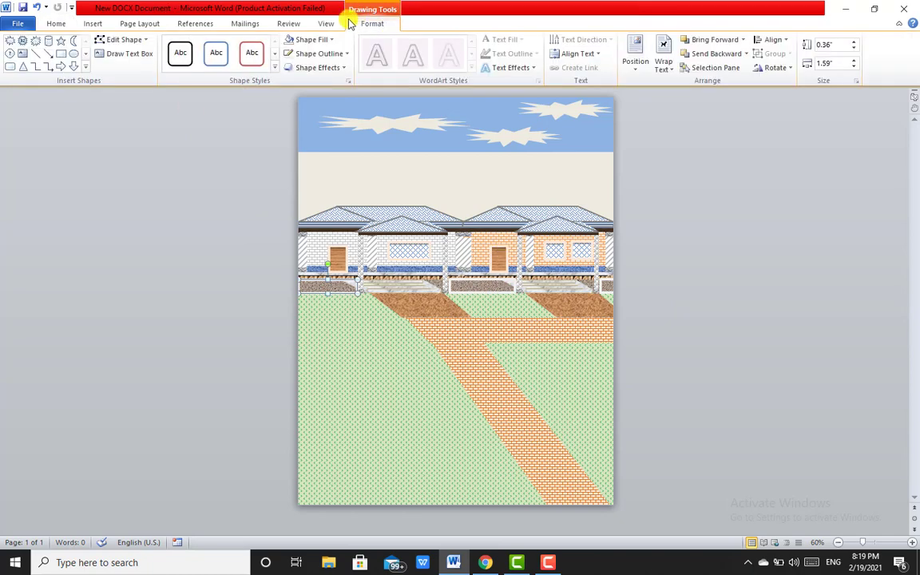
click(125, 40)
click(111, 73)
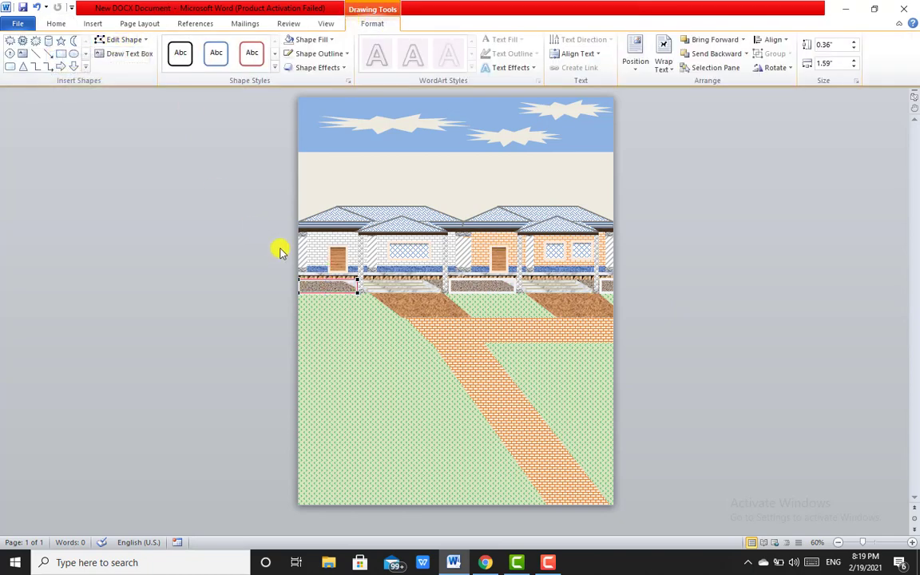
right_click(318, 293)
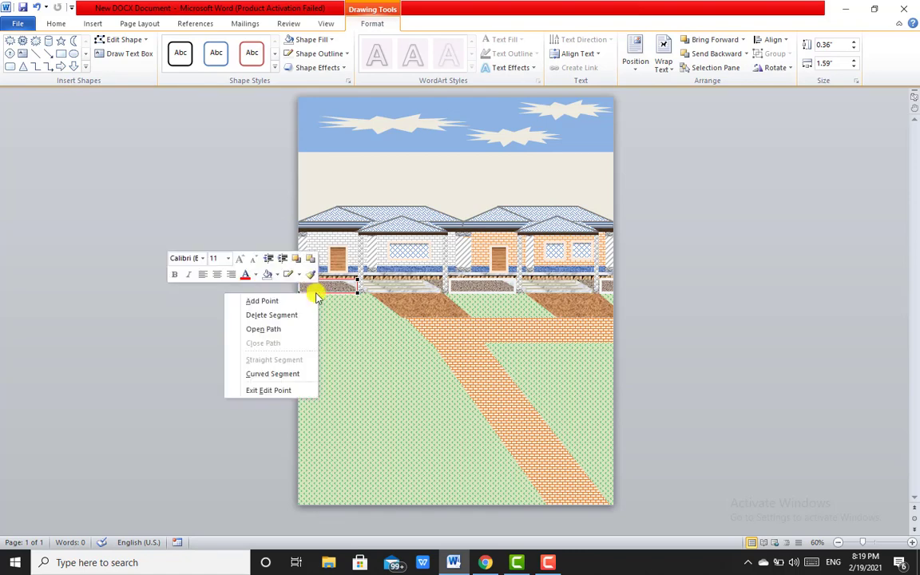
click(298, 313)
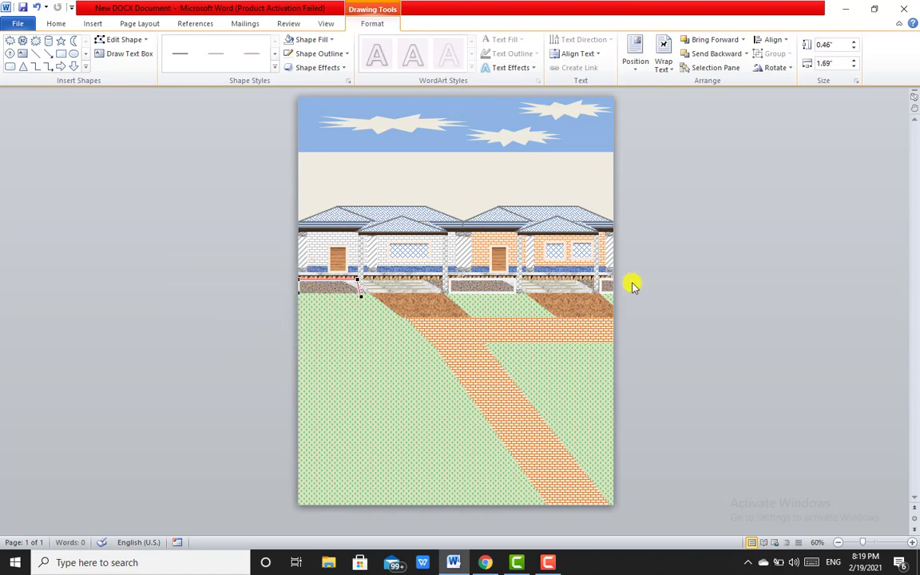
click(670, 298)
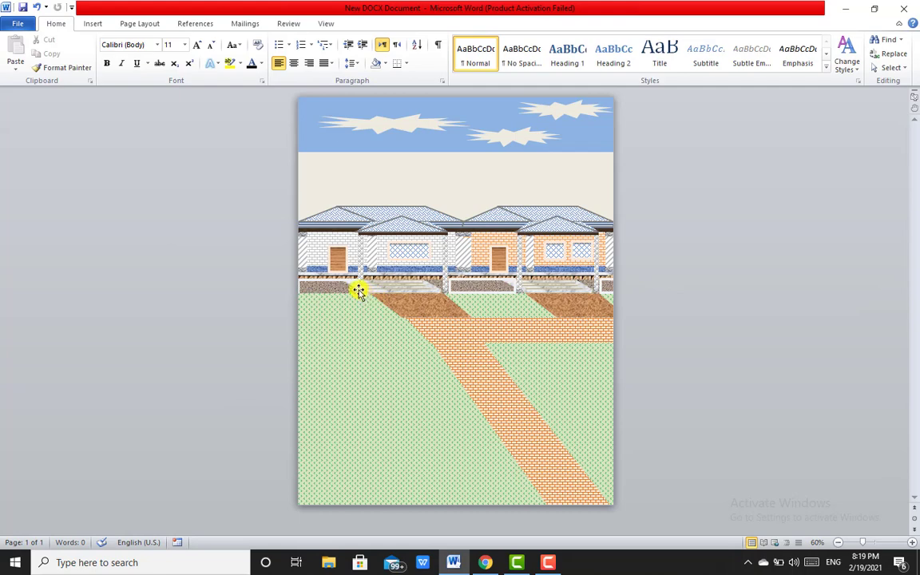
Open the middle border shape's outline by deleting one of its segments.
click(356, 289)
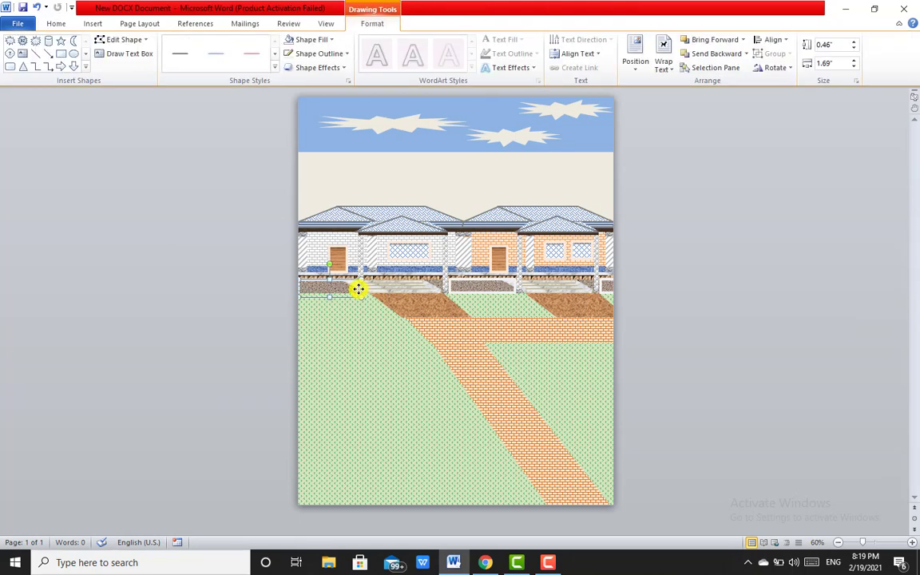
click(132, 39)
click(112, 73)
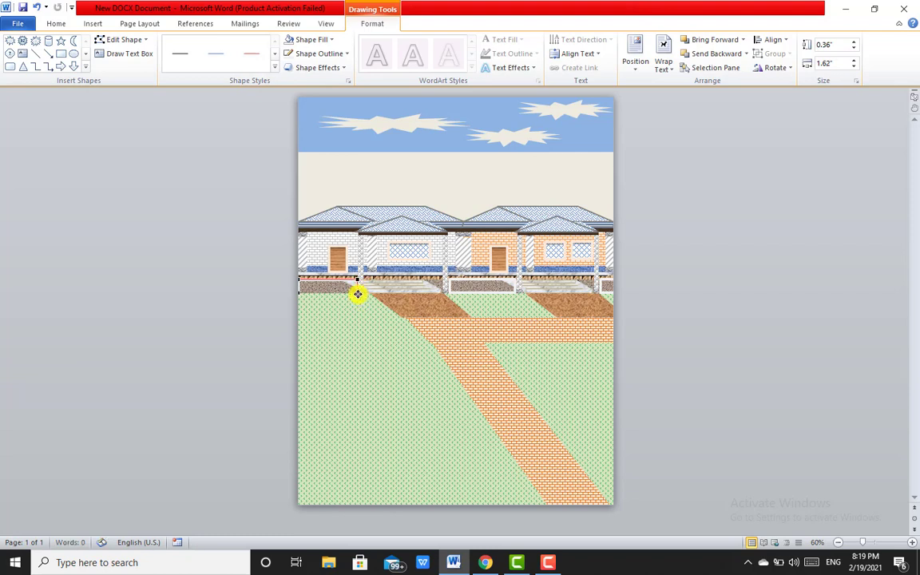
click(459, 281)
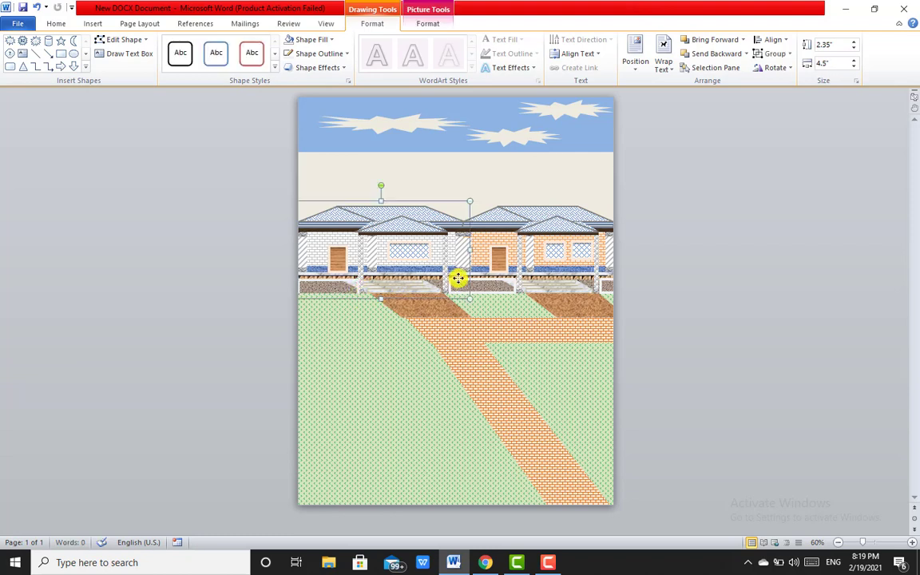
click(479, 283)
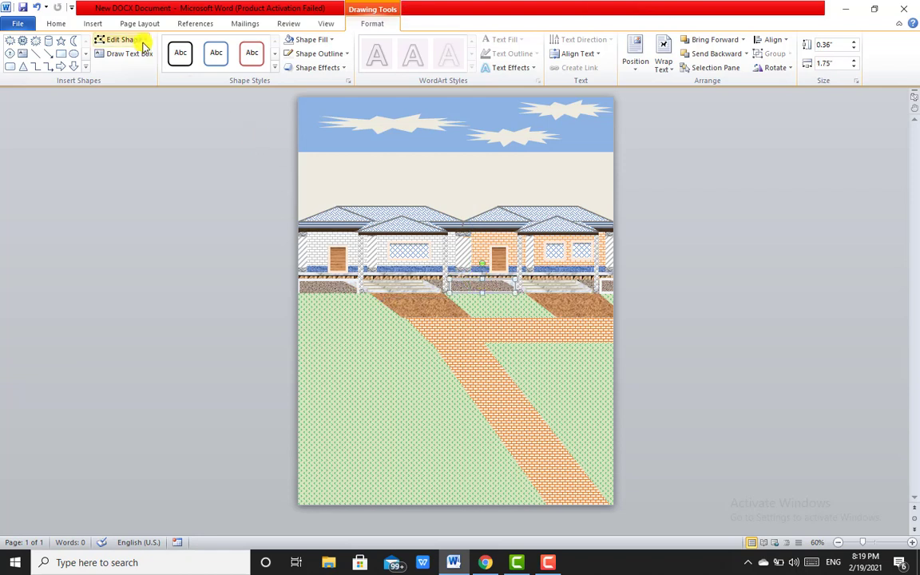
click(126, 39)
click(109, 72)
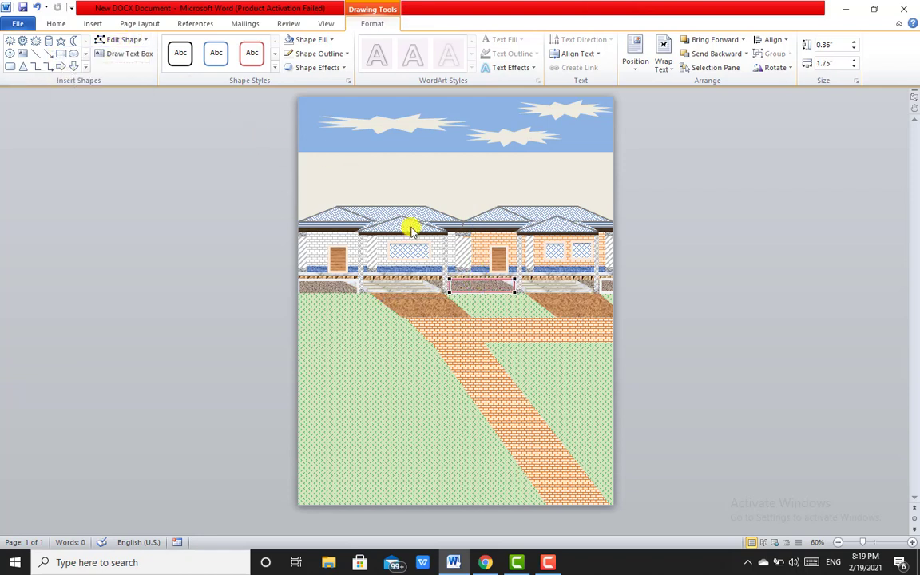
right_click(483, 293)
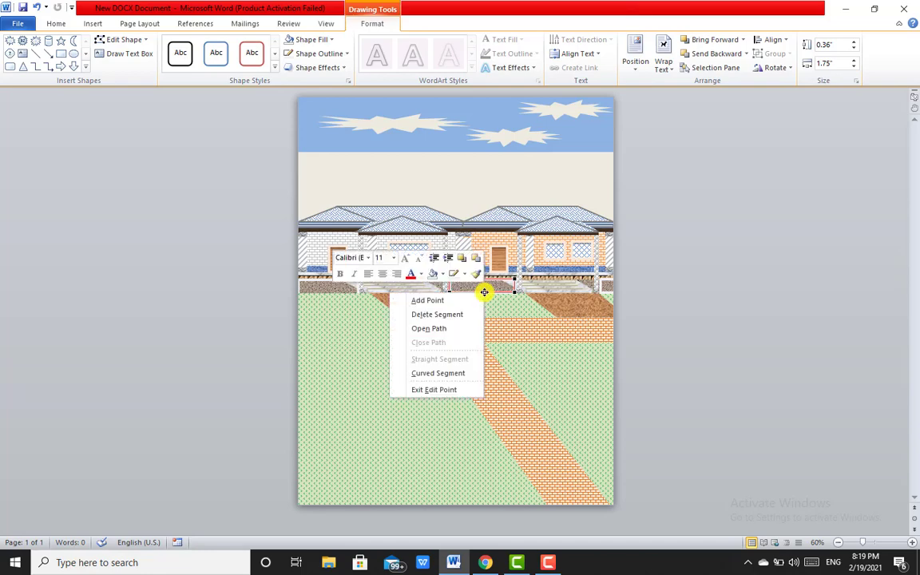
click(462, 314)
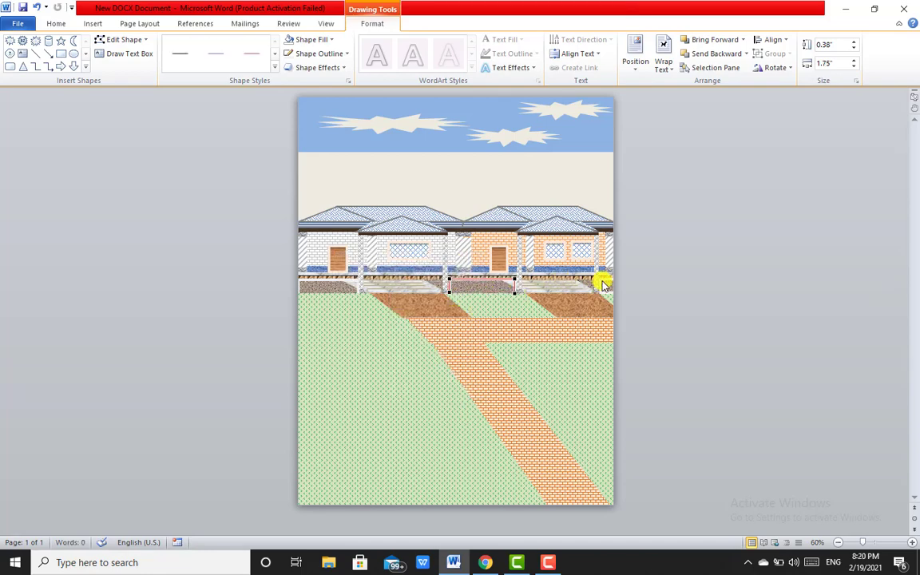
Stretch the right-edge border shape slightly taller and delete one of its outline segments.
click(602, 281)
drag(602, 280, 599, 278)
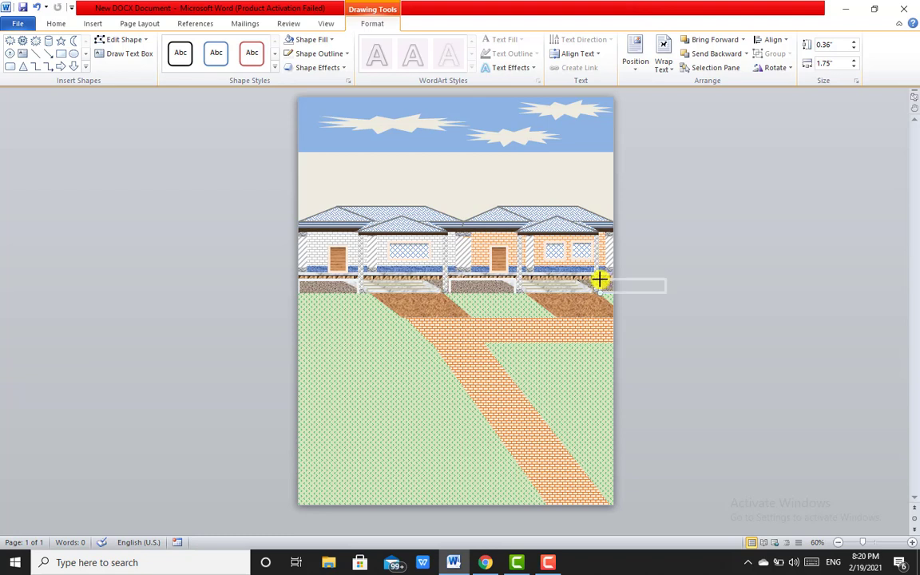
click(133, 39)
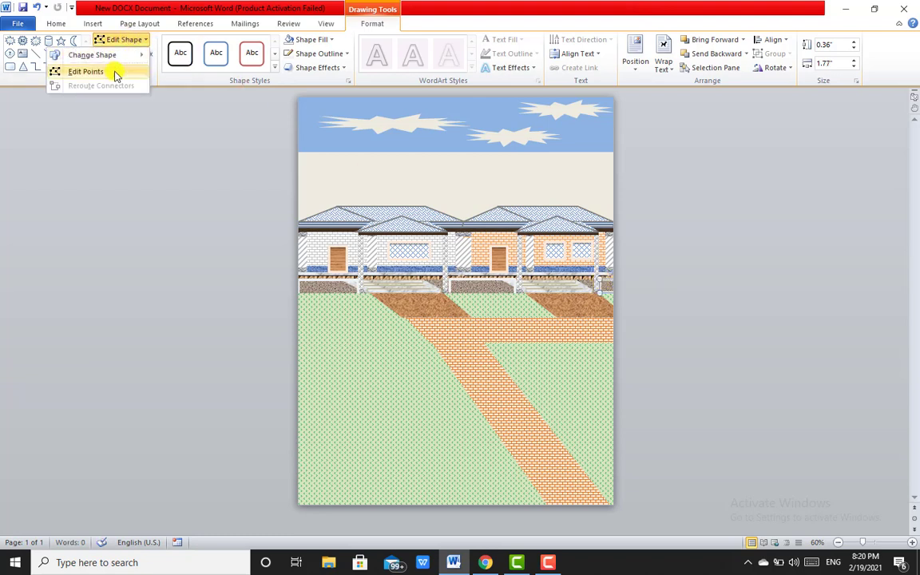
click(114, 71)
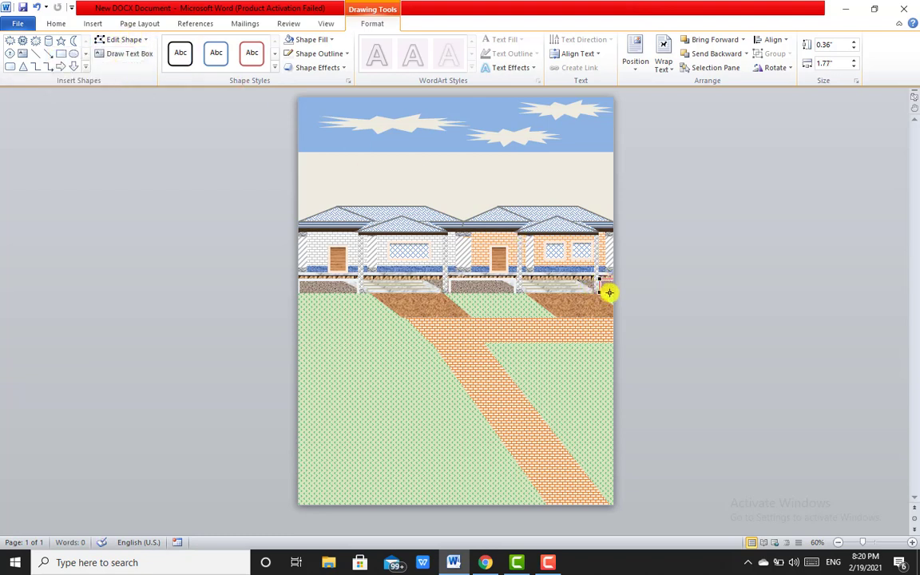
right_click(608, 292)
click(594, 313)
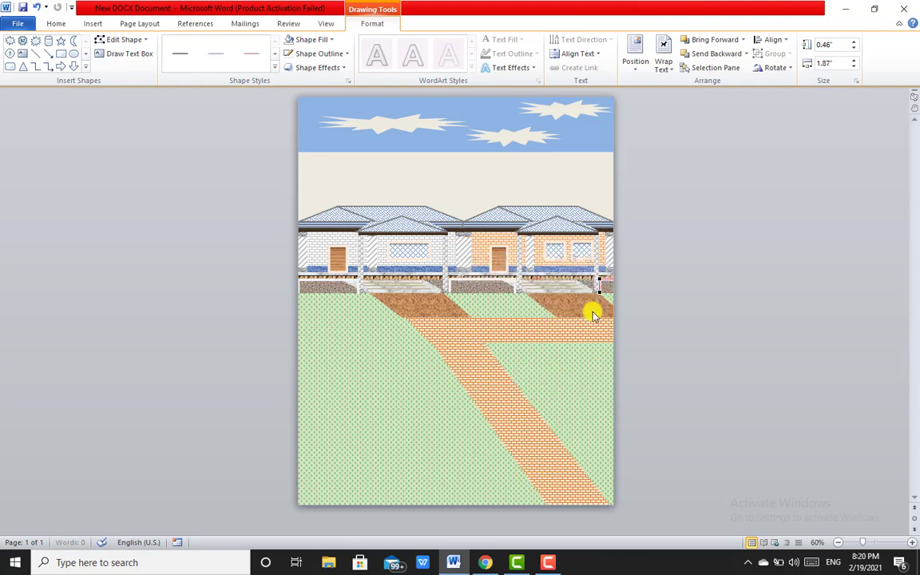
Reposition the small fence shape below the houses.
click(350, 280)
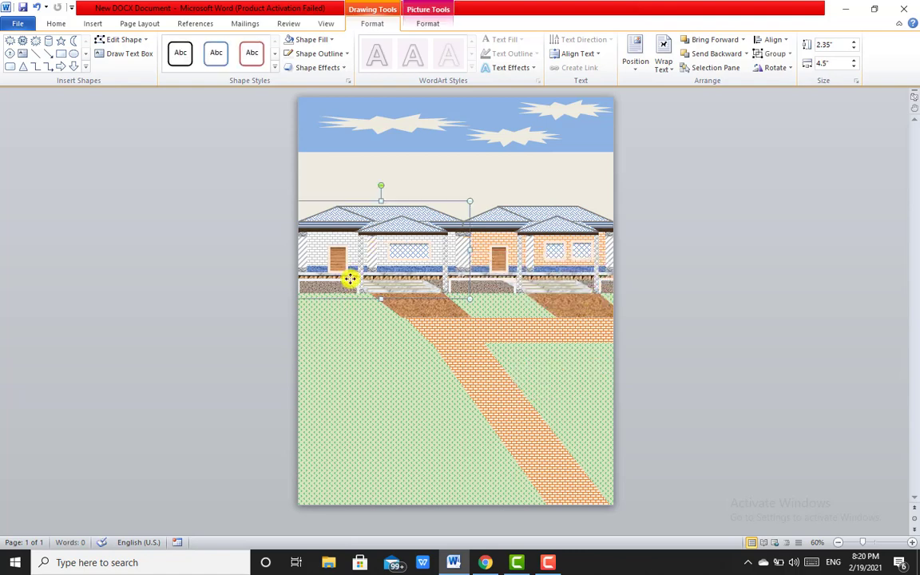
click(349, 281)
drag(349, 280, 438, 296)
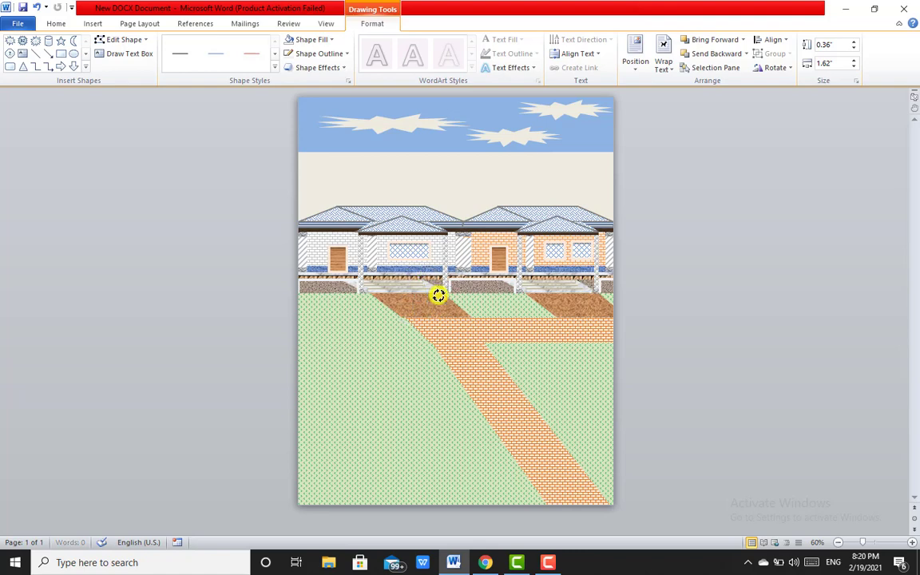
click(437, 293)
Draw a rectangle from the left lawn edge to the page's bottom-right corner.
click(93, 24)
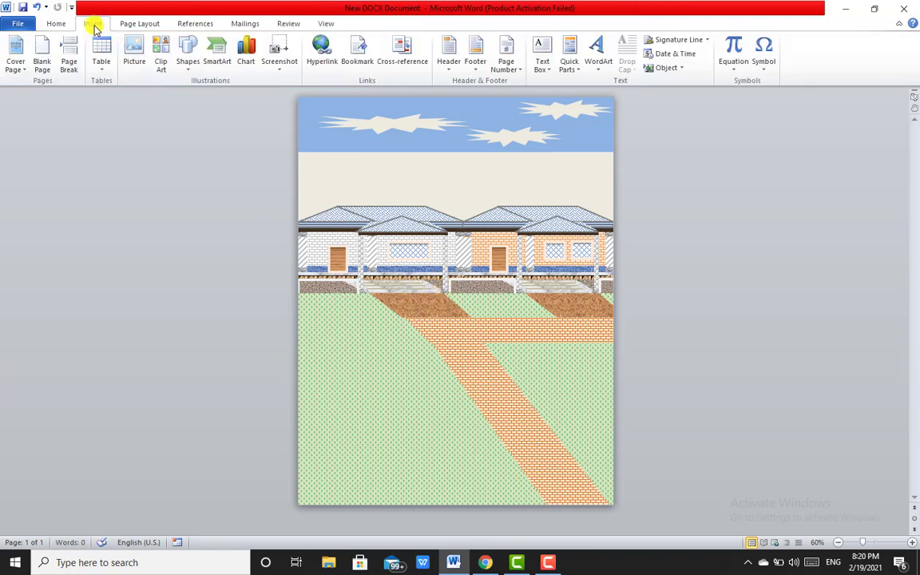
click(186, 65)
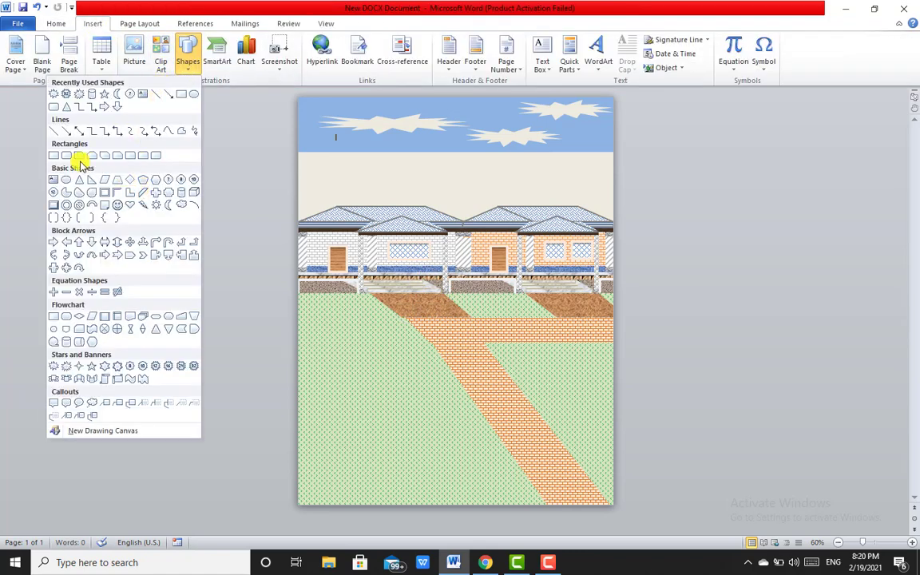
click(54, 155)
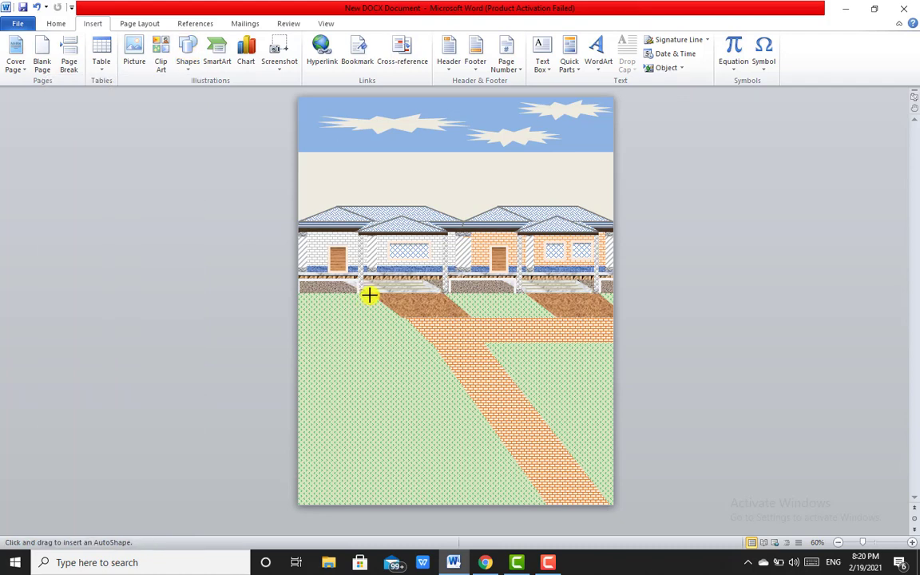
drag(371, 293, 610, 504)
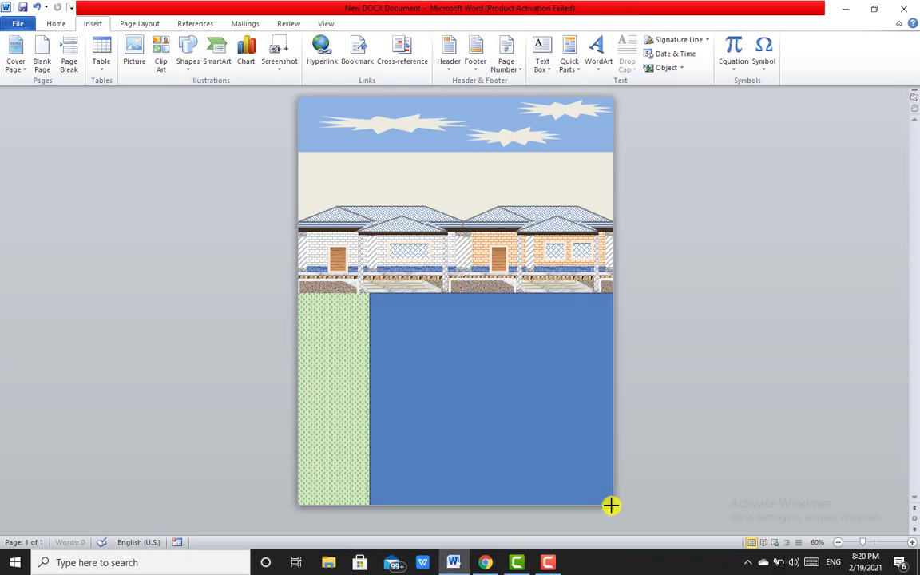
Give the rectangle a 4½ pt white outline and no fill.
click(351, 56)
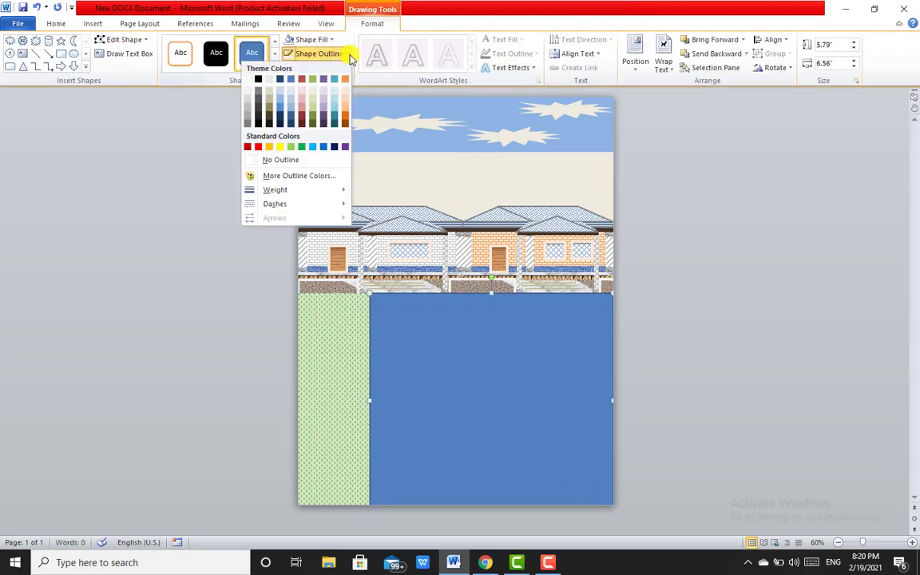
mouse_move(256, 190)
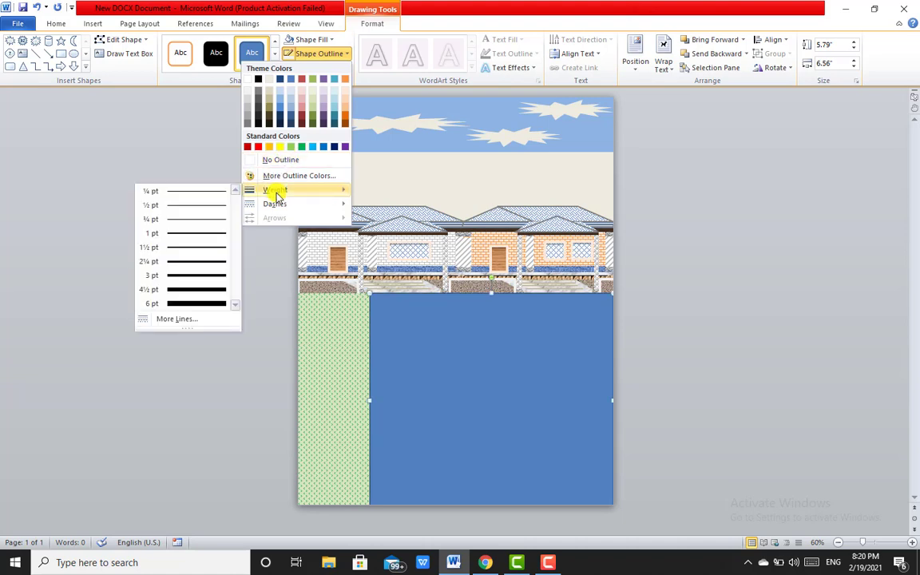
click(207, 288)
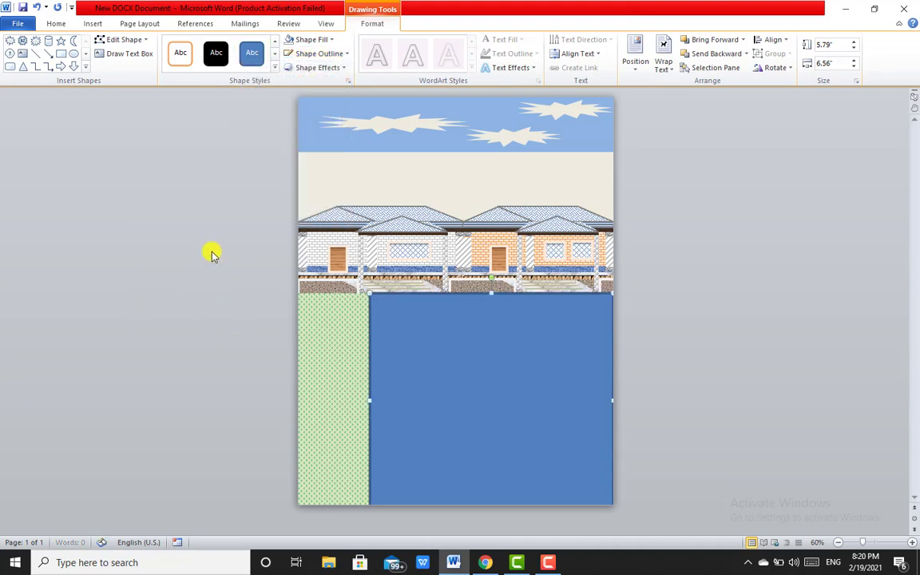
click(316, 53)
click(312, 55)
click(311, 58)
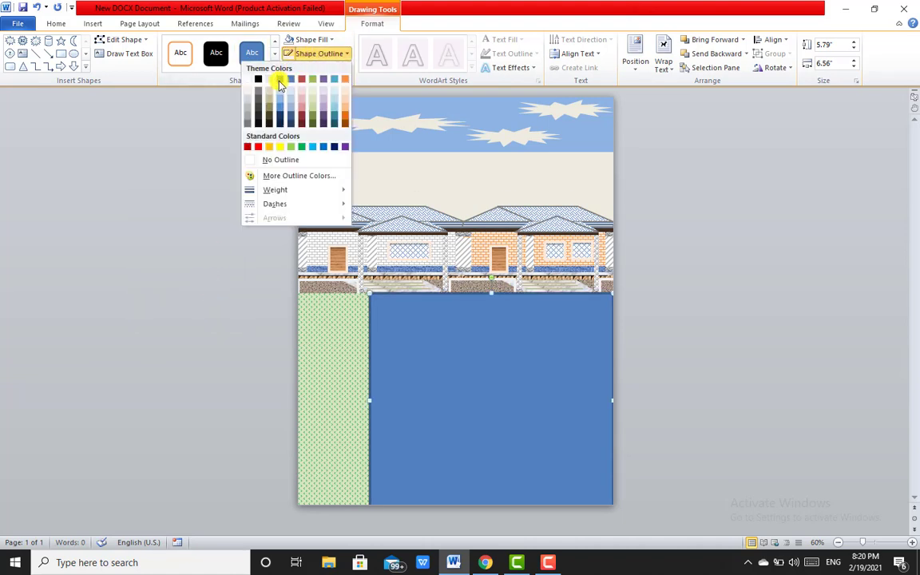
click(251, 83)
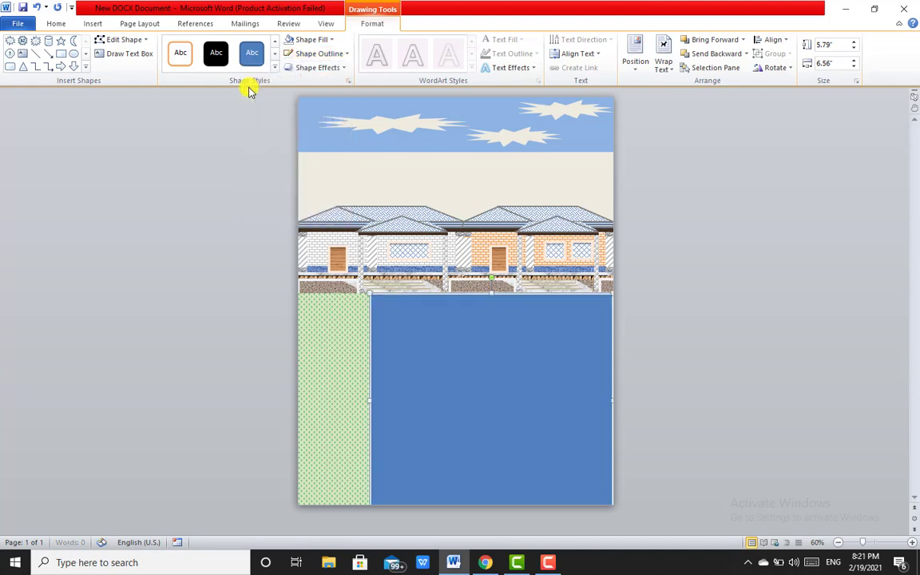
click(310, 40)
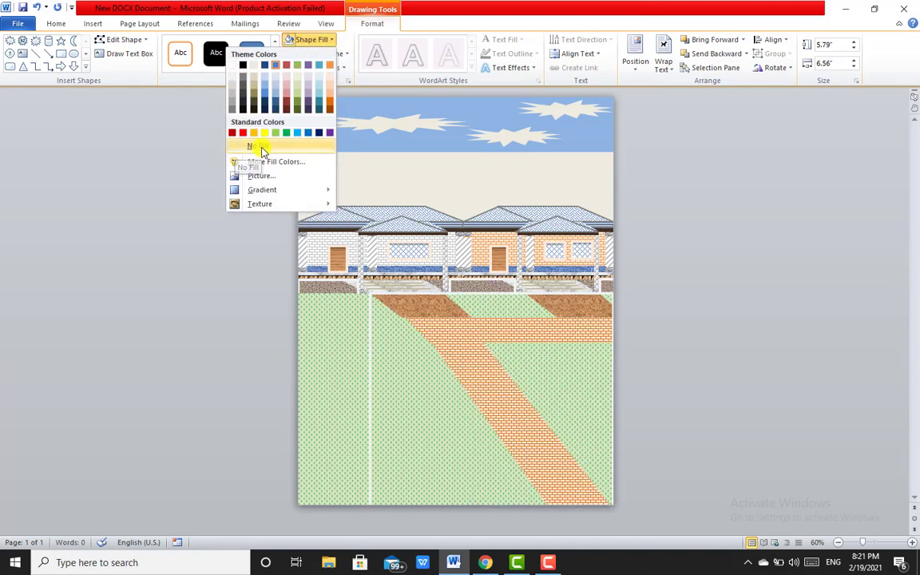
click(262, 149)
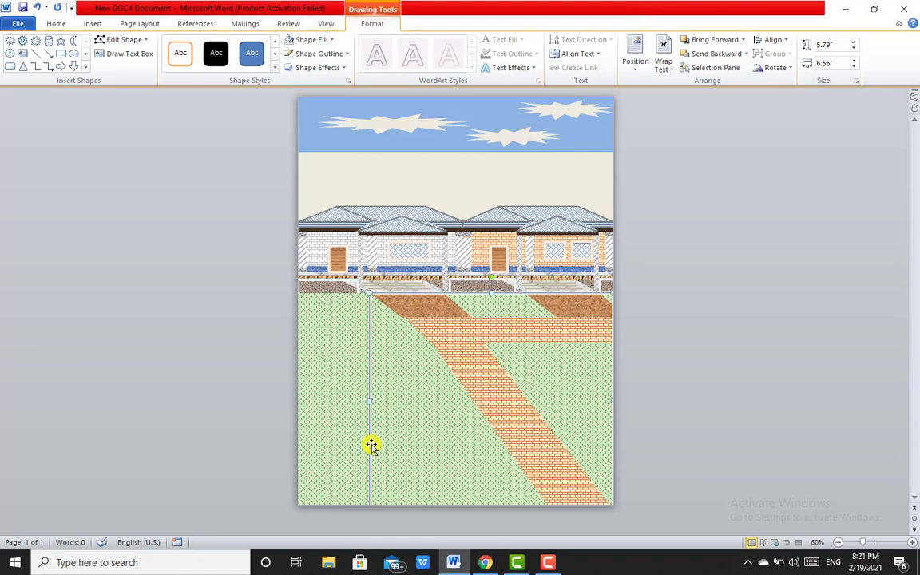
Move the frame up and, in Edit Points, drag its corners along the brick path into a curve.
drag(368, 441, 371, 415)
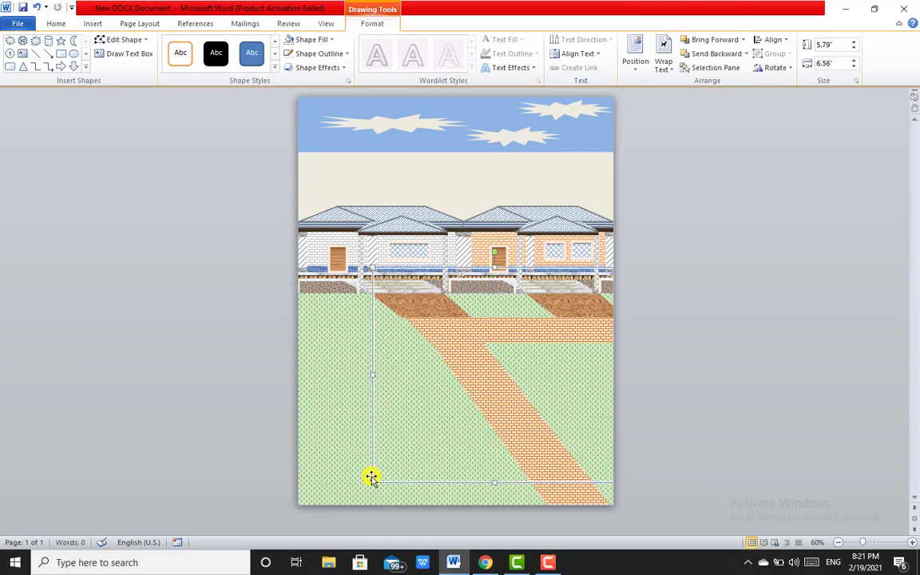
click(120, 39)
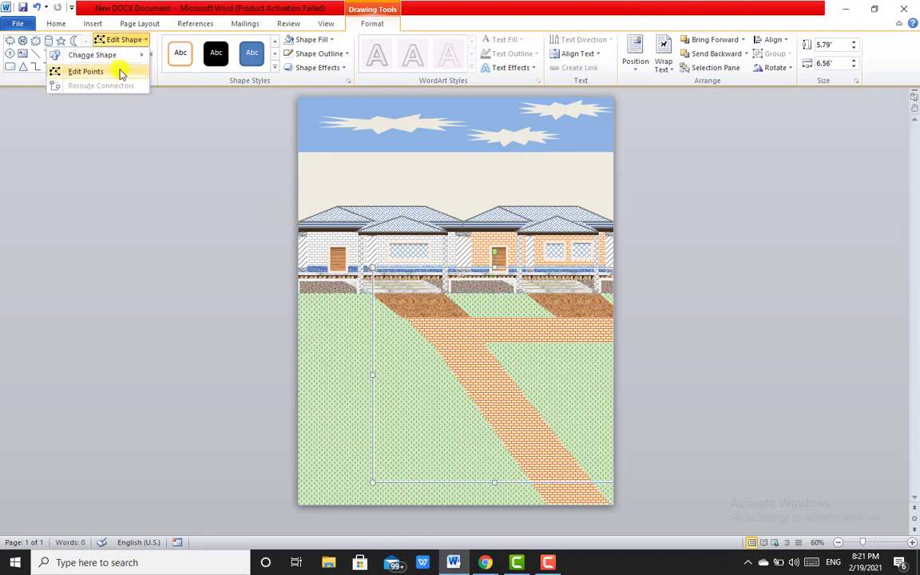
click(86, 71)
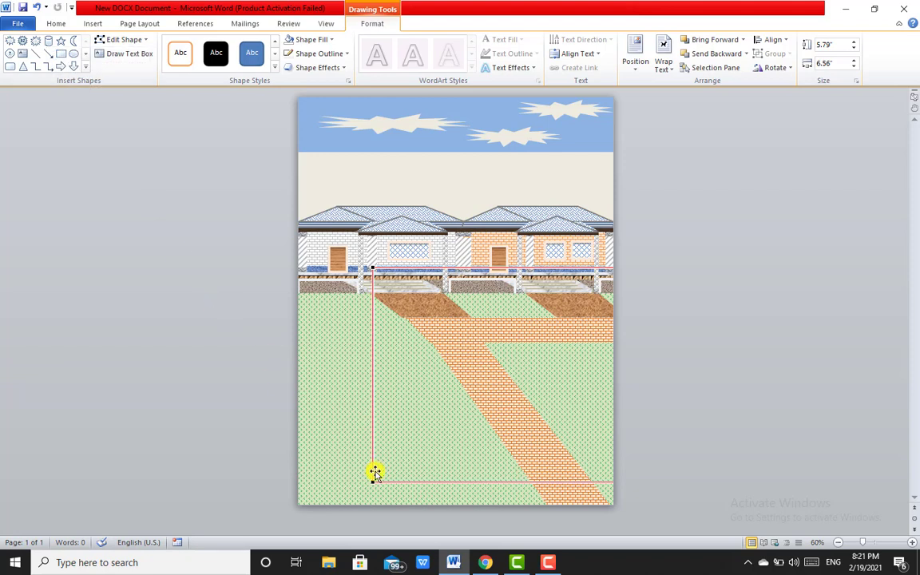
drag(372, 482, 545, 504)
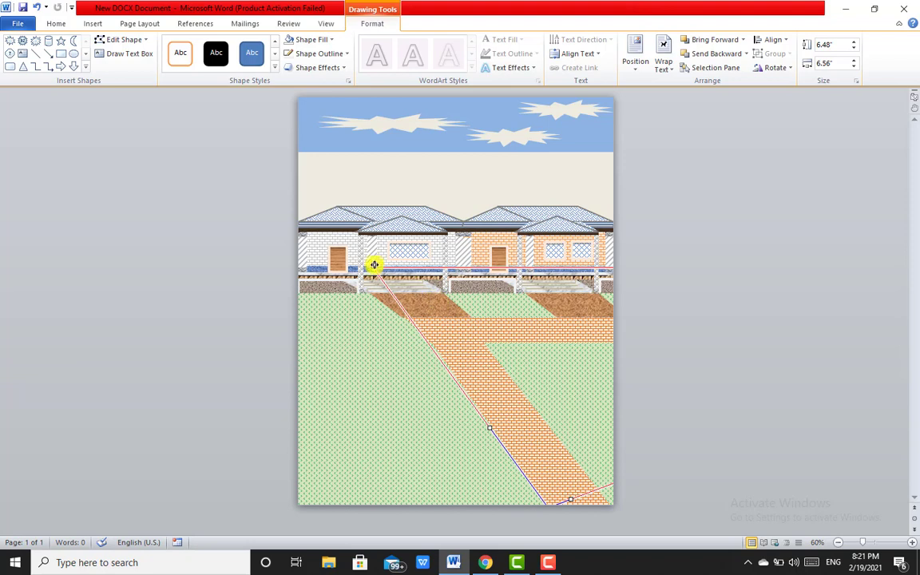
drag(374, 265, 368, 288)
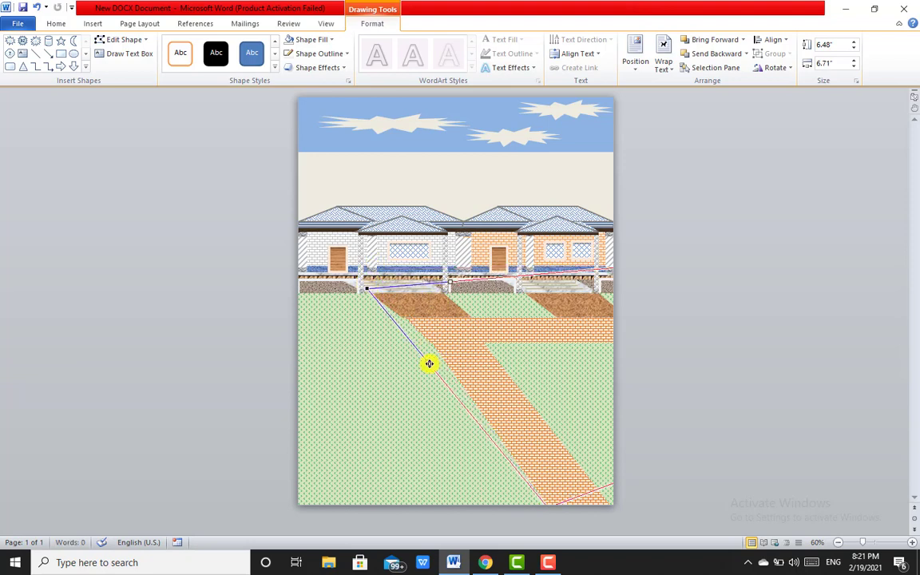
mouse_move(428, 362)
mouse_down()
mouse_move(455, 352)
mouse_move(461, 290)
mouse_up()
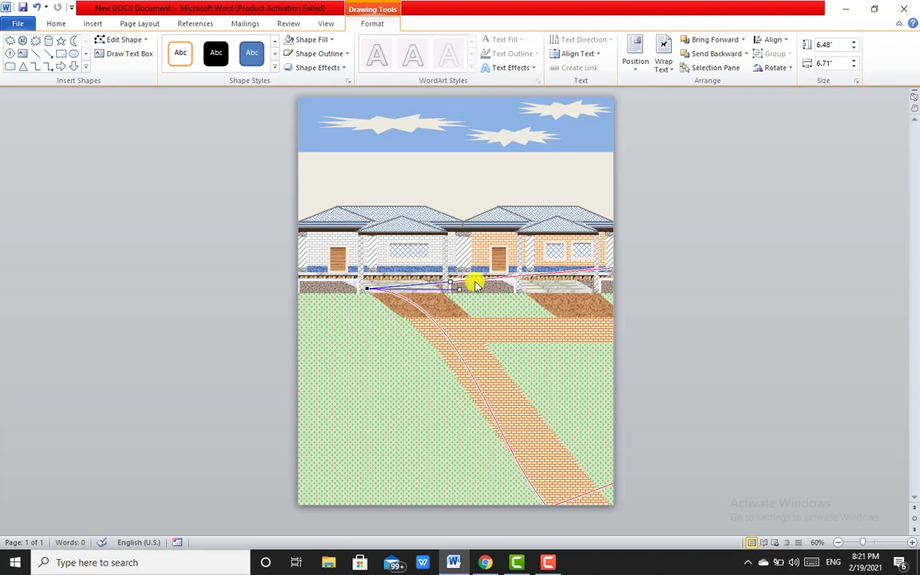
Delete a segment to open the frame into a line, then adjust both curve ends.
right_click(478, 280)
click(454, 305)
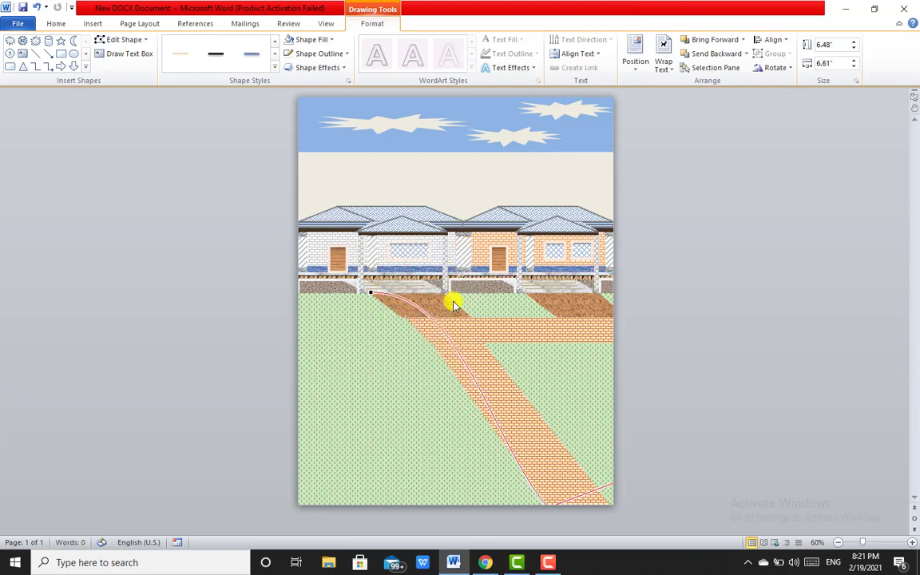
right_click(596, 490)
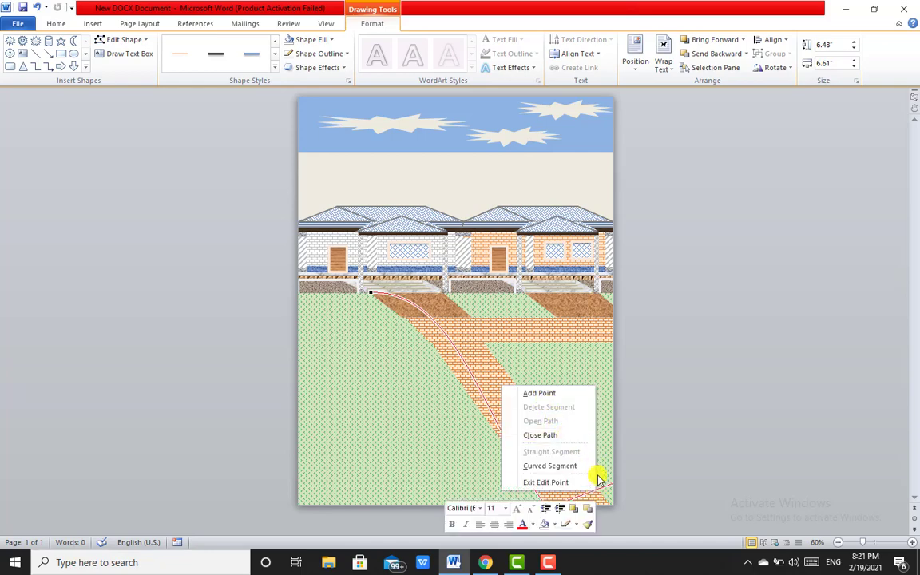
key(Escape)
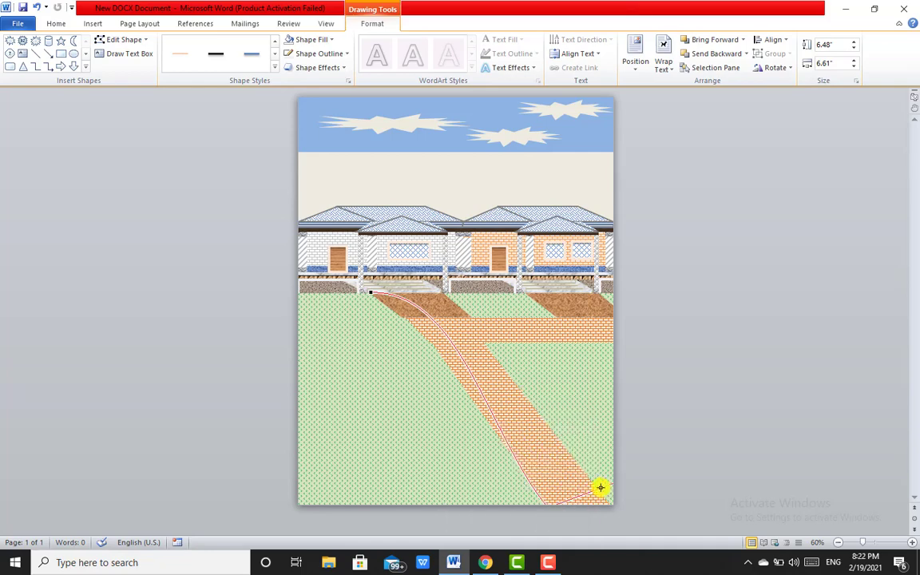
right_click(600, 487)
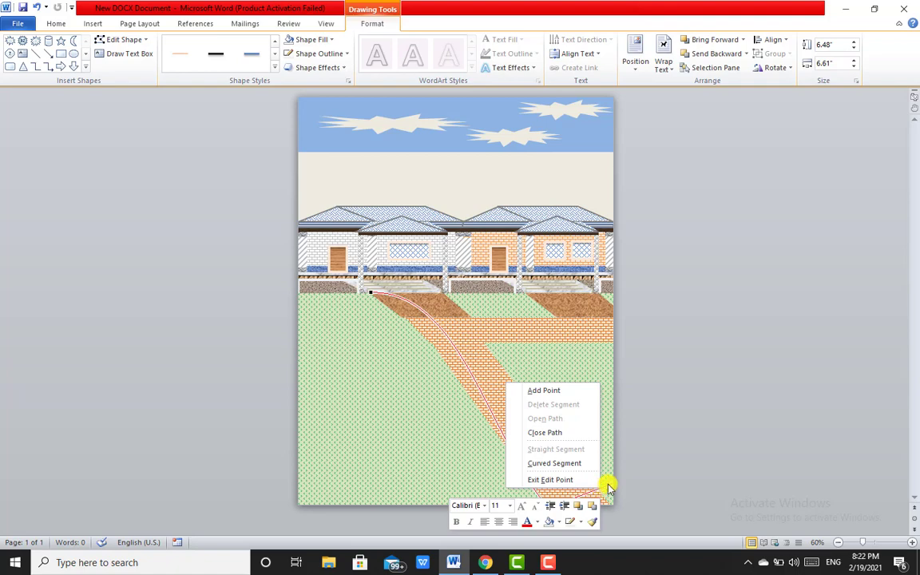
right_click(612, 484)
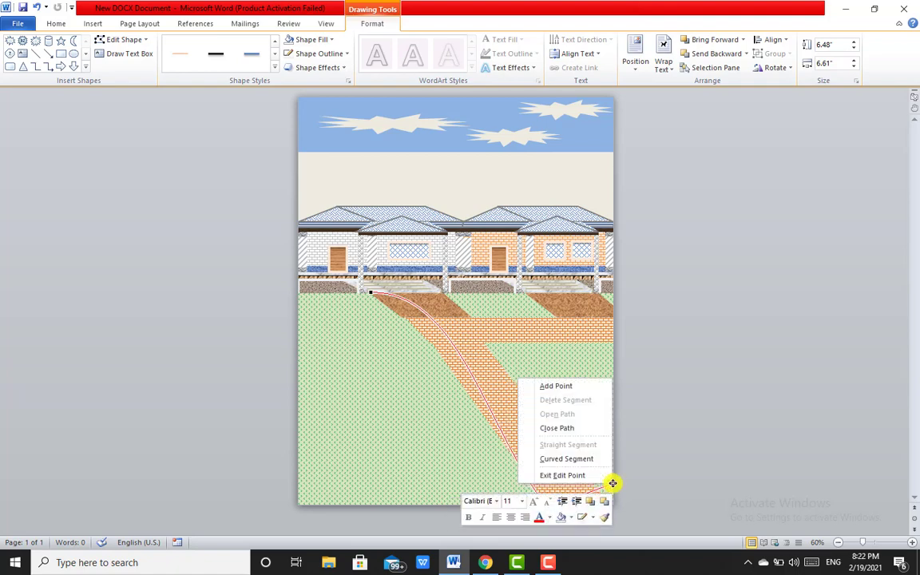
click(567, 388)
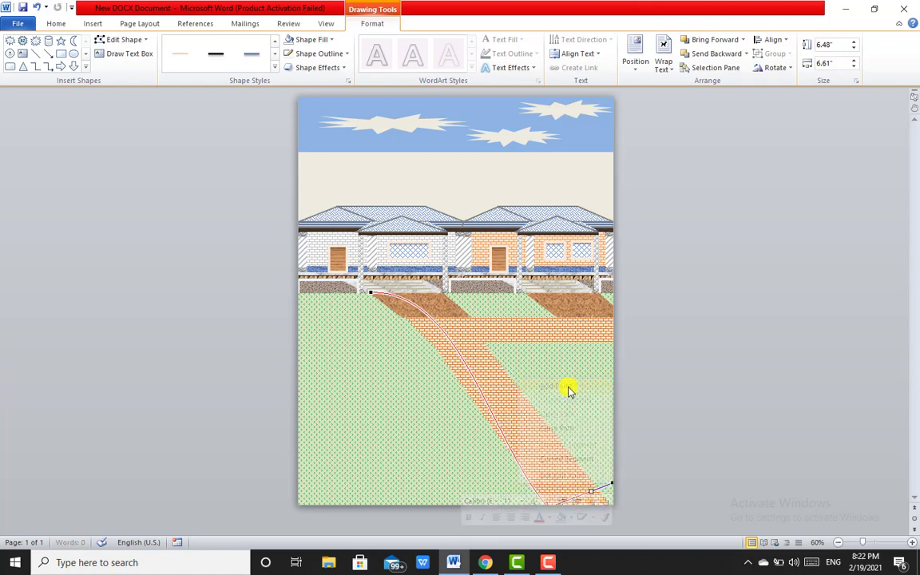
right_click(598, 487)
click(612, 483)
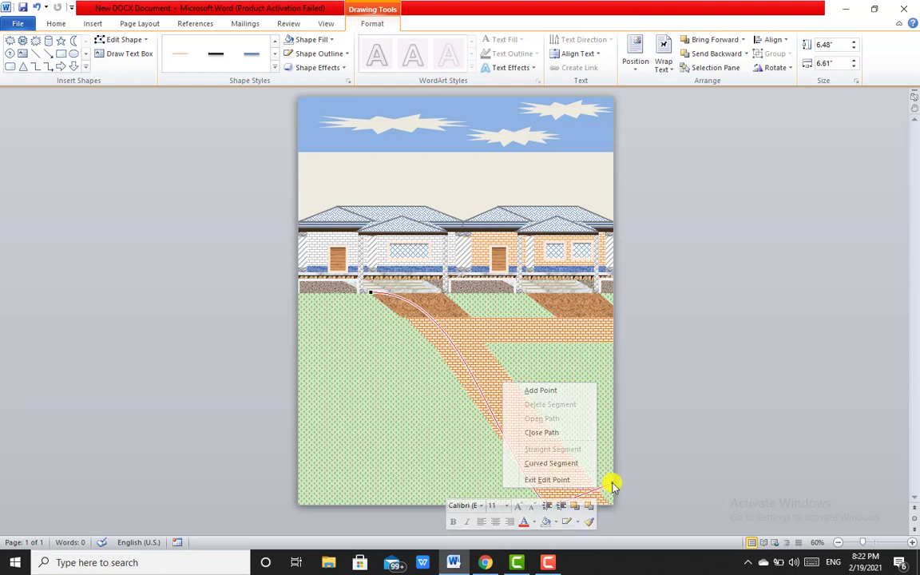
drag(610, 482, 617, 505)
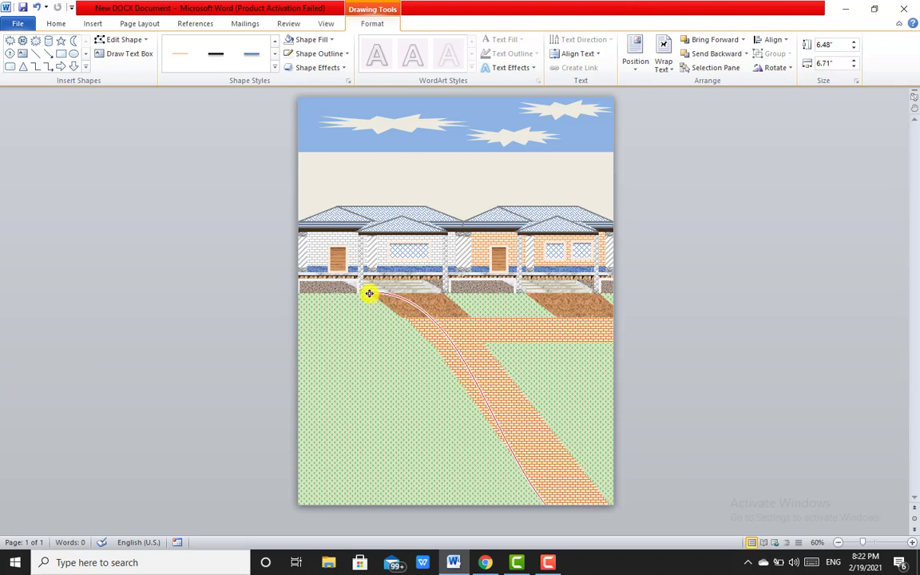
drag(369, 294, 366, 292)
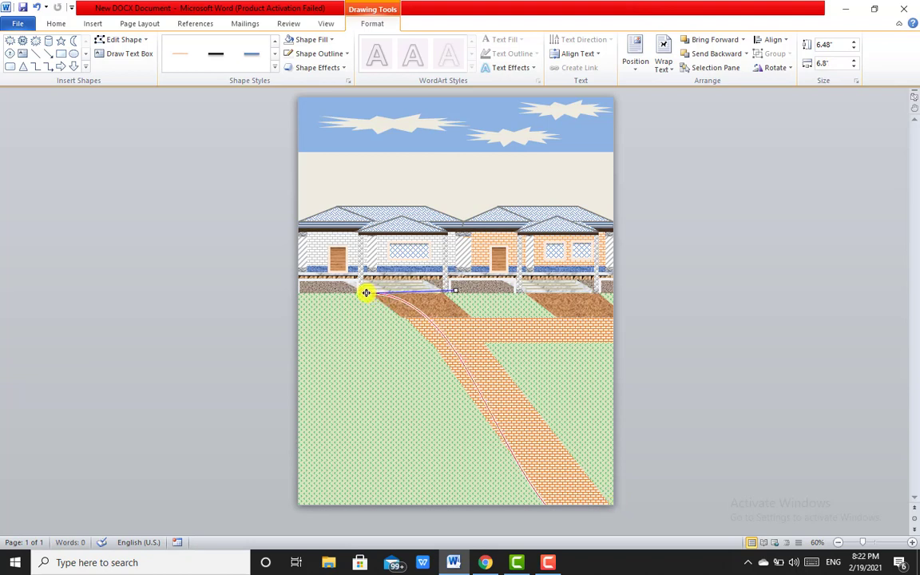
click(680, 353)
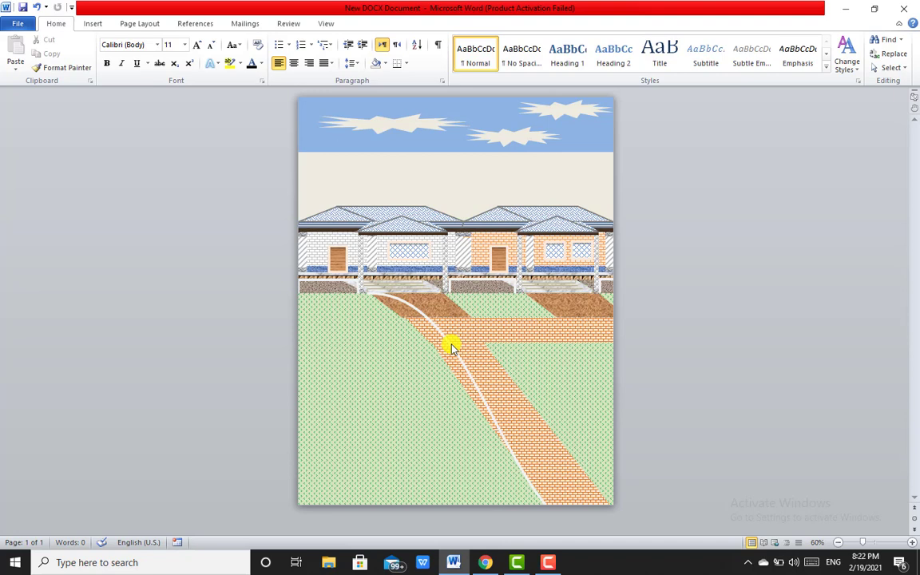
Duplicate the curved border and reshape the copy along the brick path's right edge.
click(452, 345)
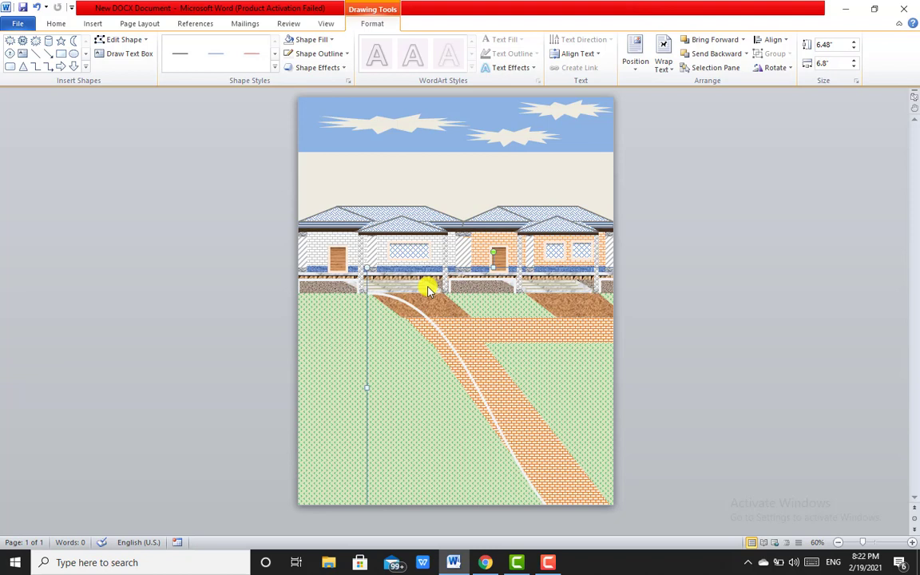
key(ctrl+d)
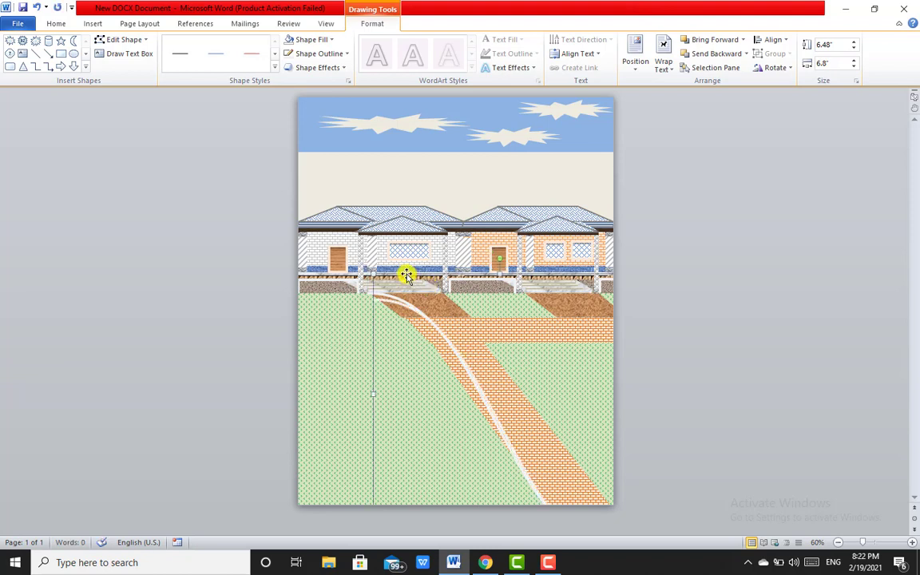
drag(406, 275, 517, 317)
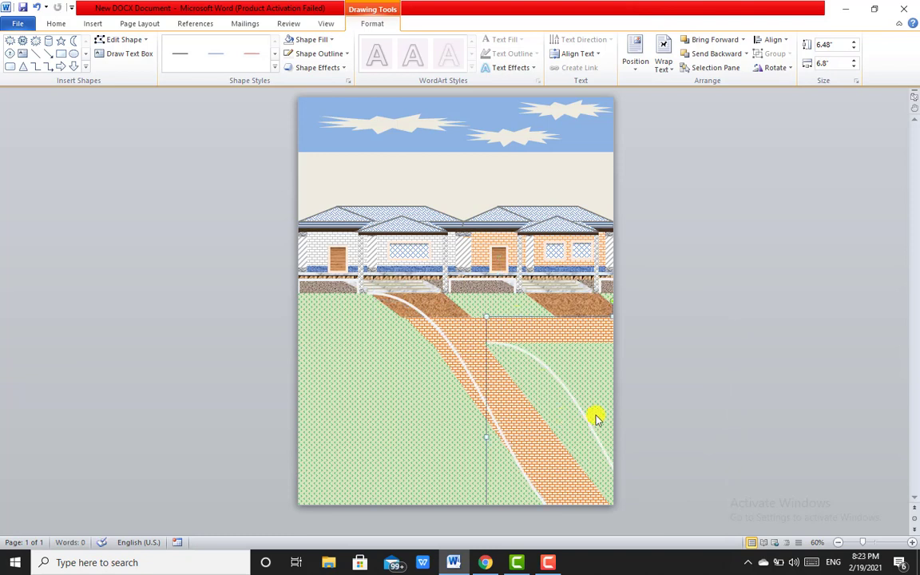
click(121, 39)
click(108, 72)
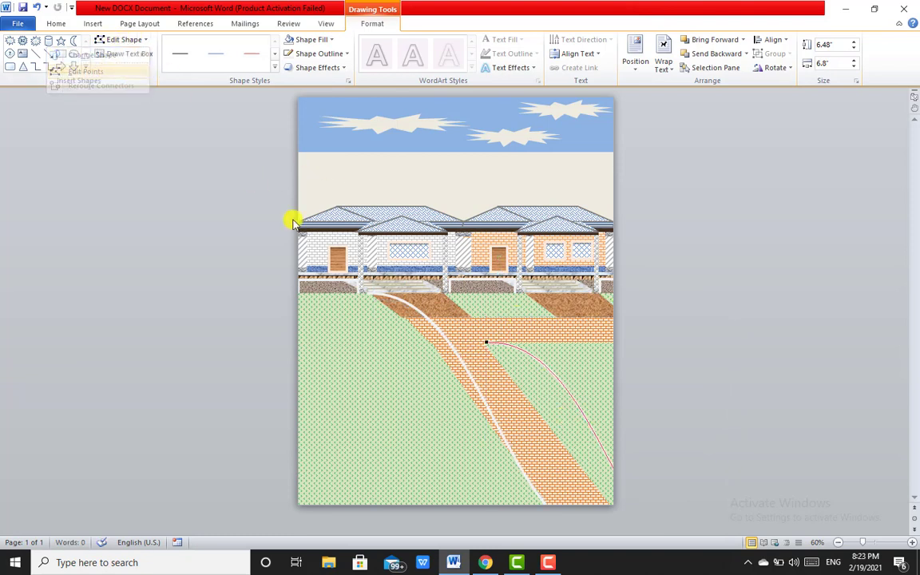
right_click(611, 464)
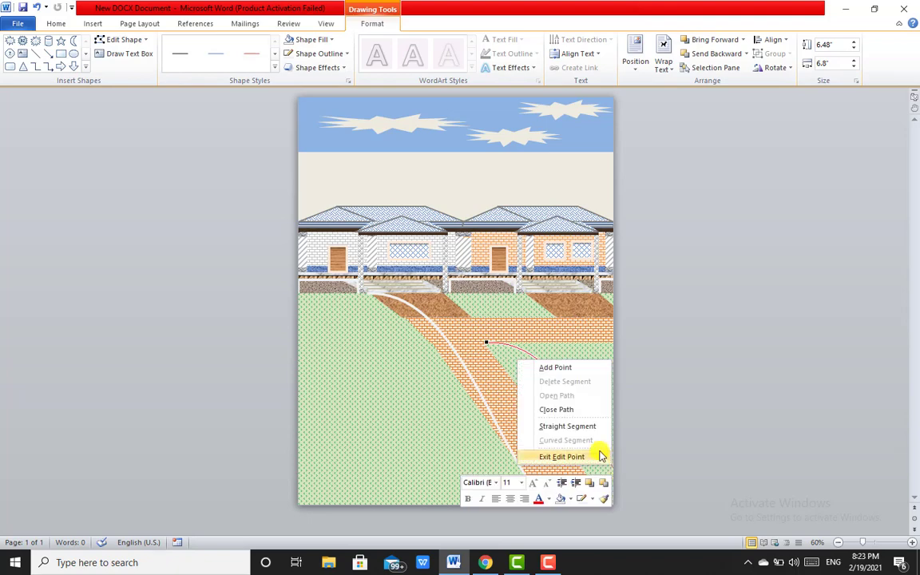
click(554, 425)
drag(610, 464, 610, 502)
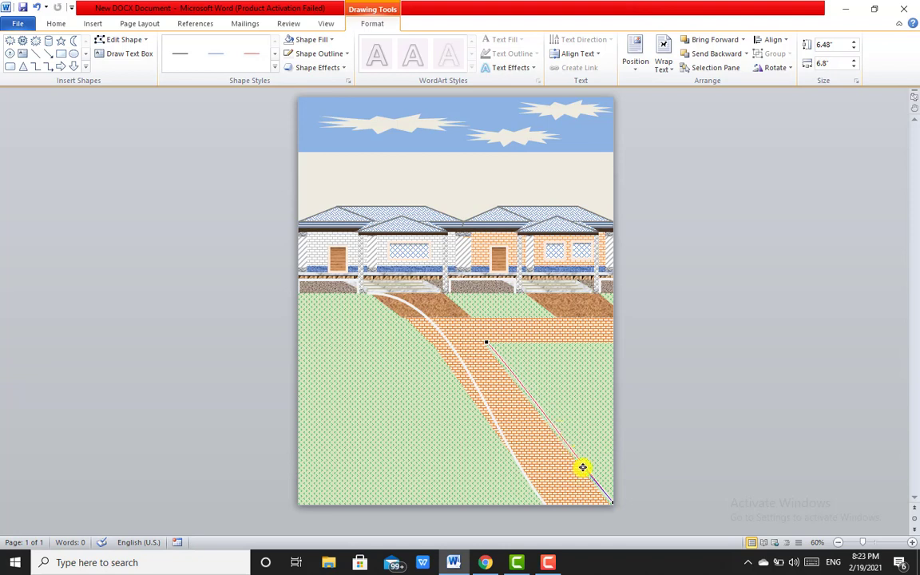
mouse_move(583, 468)
mouse_down()
mouse_move(591, 427)
mouse_move(577, 336)
mouse_up()
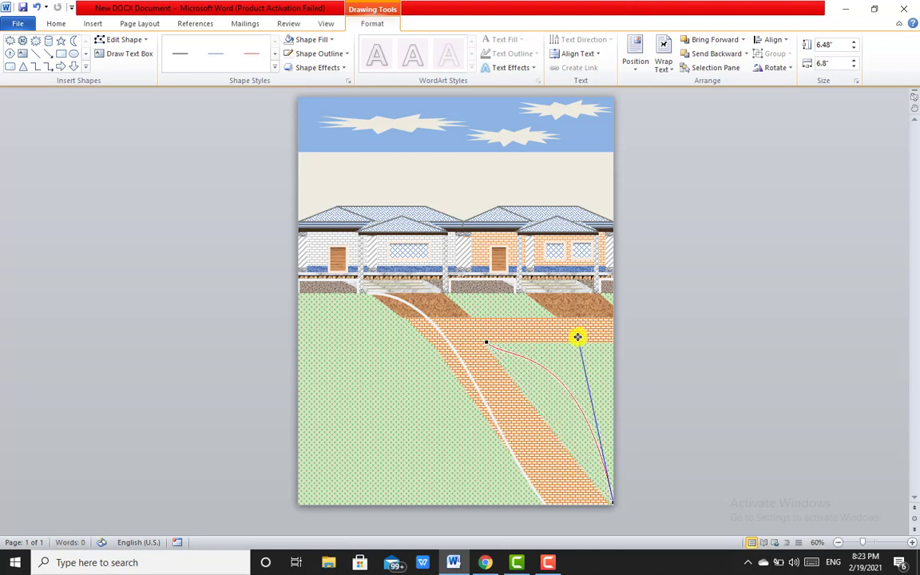
click(646, 328)
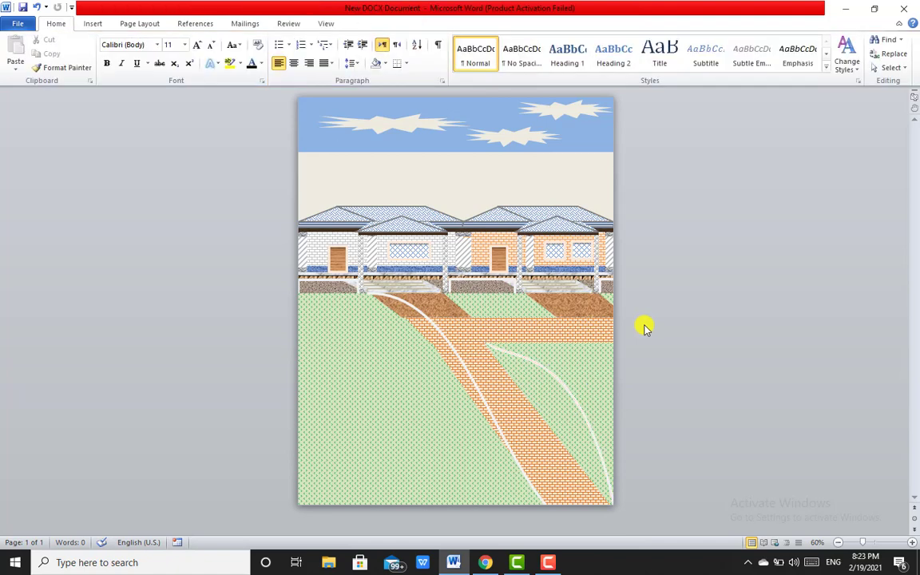
Copy that curve and reshape it into an arch ending at the lawn's right edge.
click(528, 361)
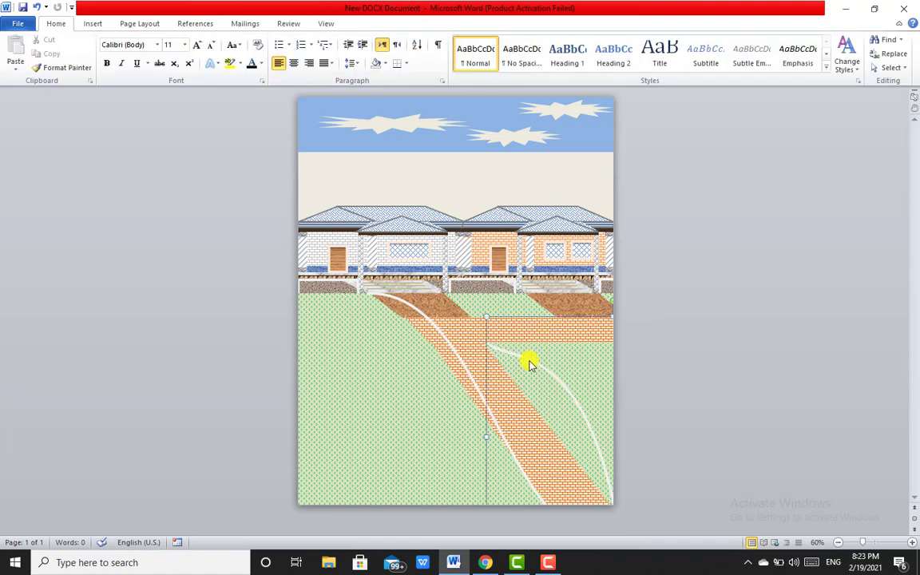
mouse_move(529, 362)
mouse_down()
mouse_move(519, 308)
mouse_move(493, 317)
mouse_up()
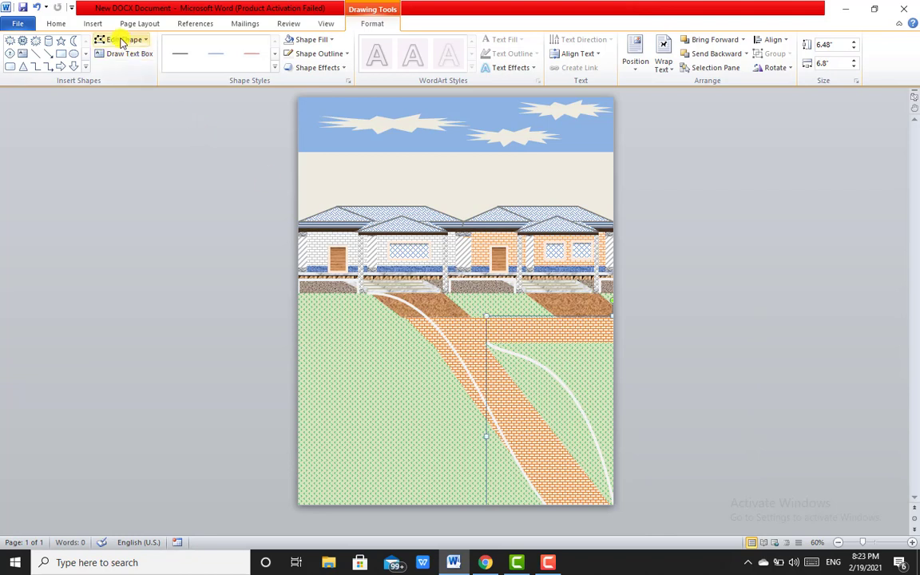
click(120, 39)
click(104, 75)
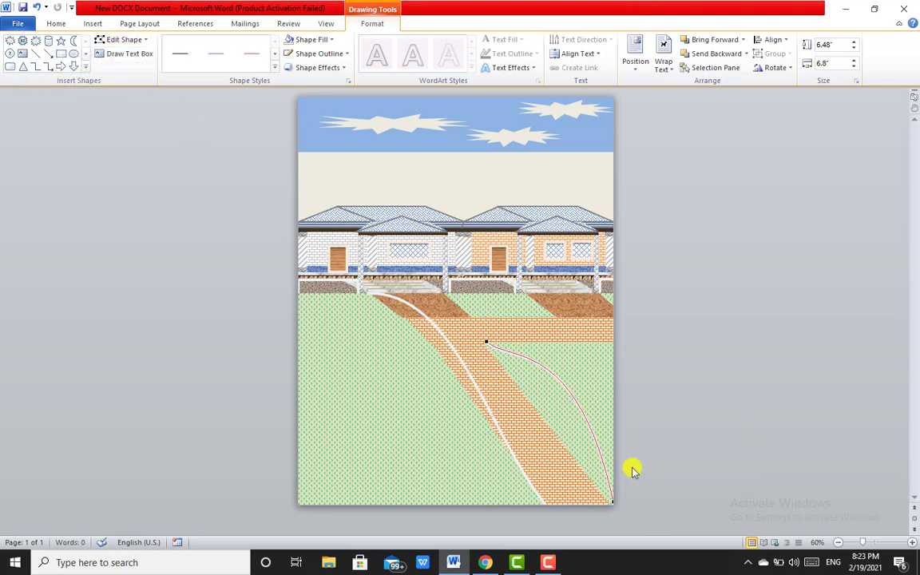
click(612, 501)
drag(613, 500, 613, 342)
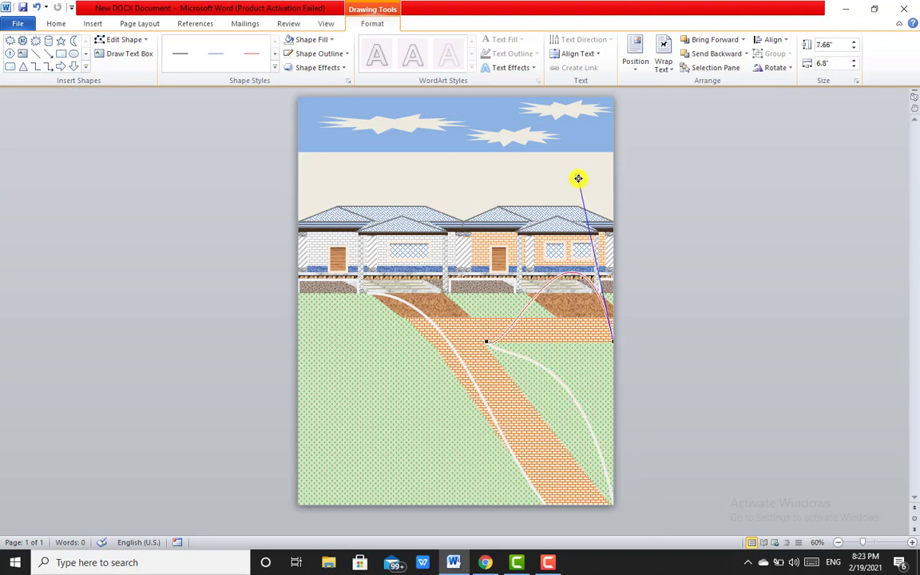
drag(578, 175, 523, 278)
drag(523, 279, 619, 277)
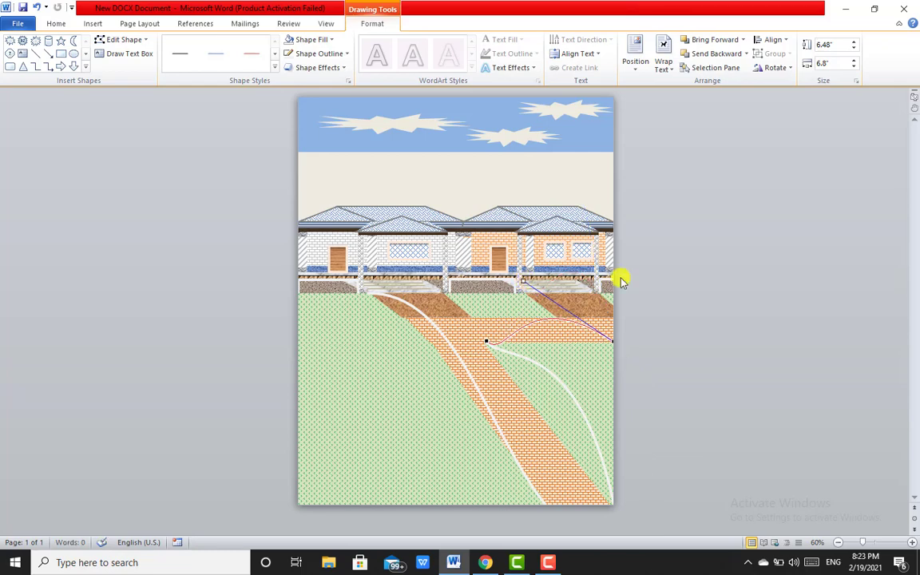
click(673, 294)
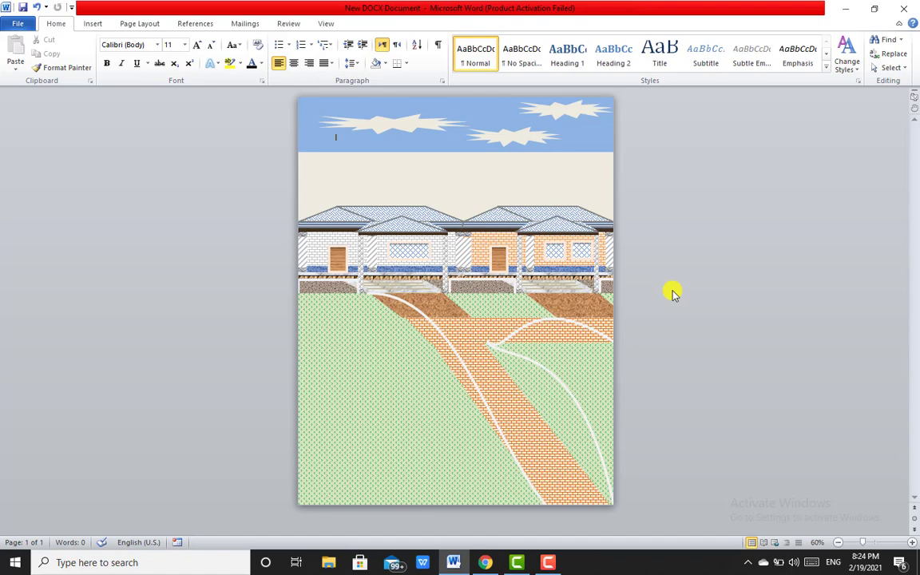
Reposition the small line's end point and give it a 4½ pt white outline.
click(550, 313)
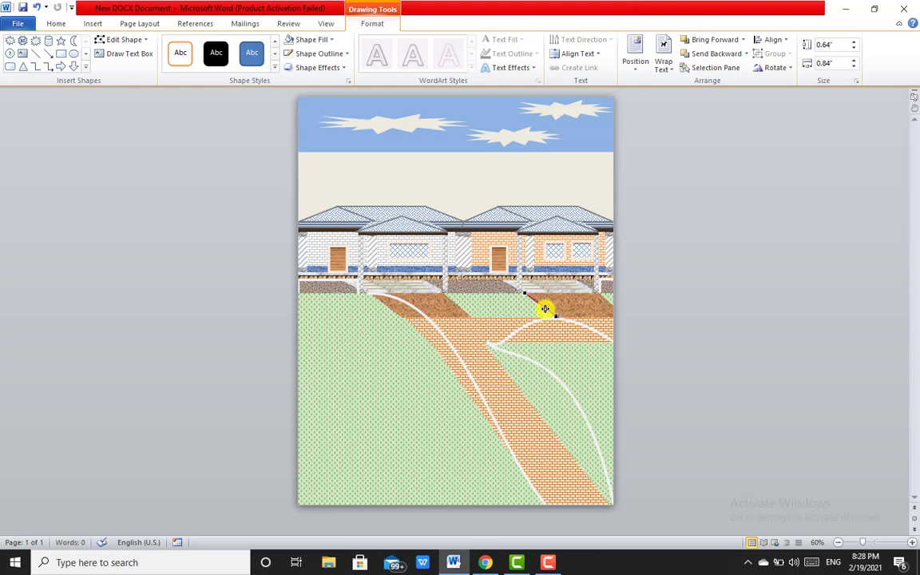
drag(545, 309, 550, 281)
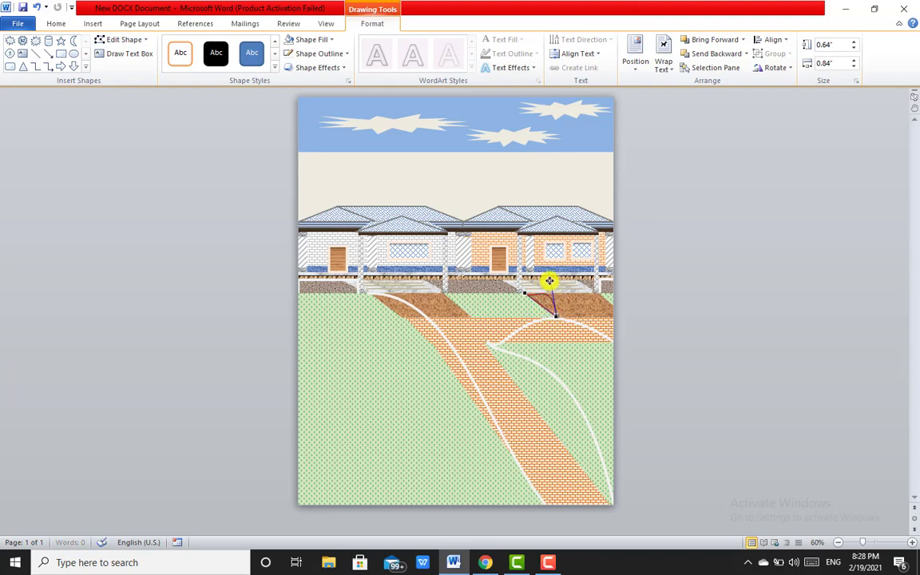
click(320, 53)
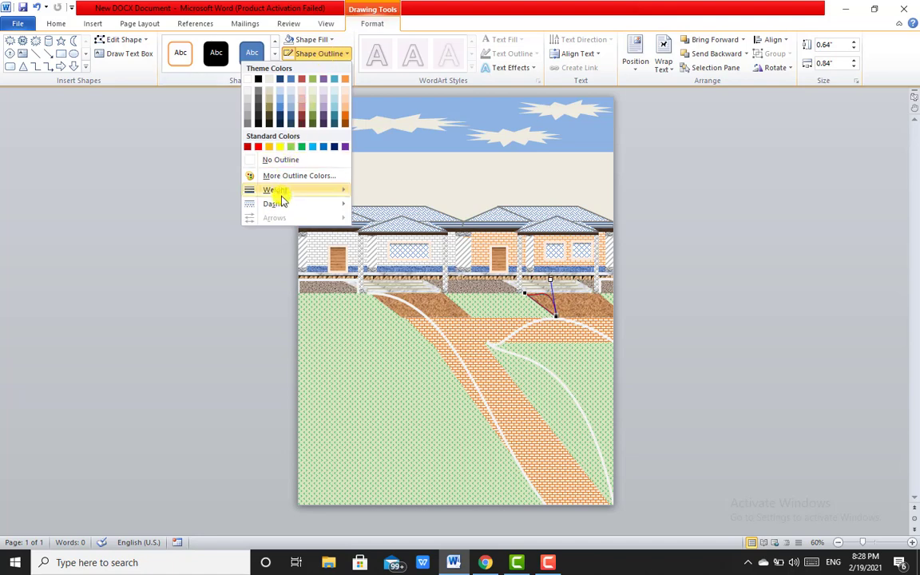
mouse_move(276, 192)
click(210, 288)
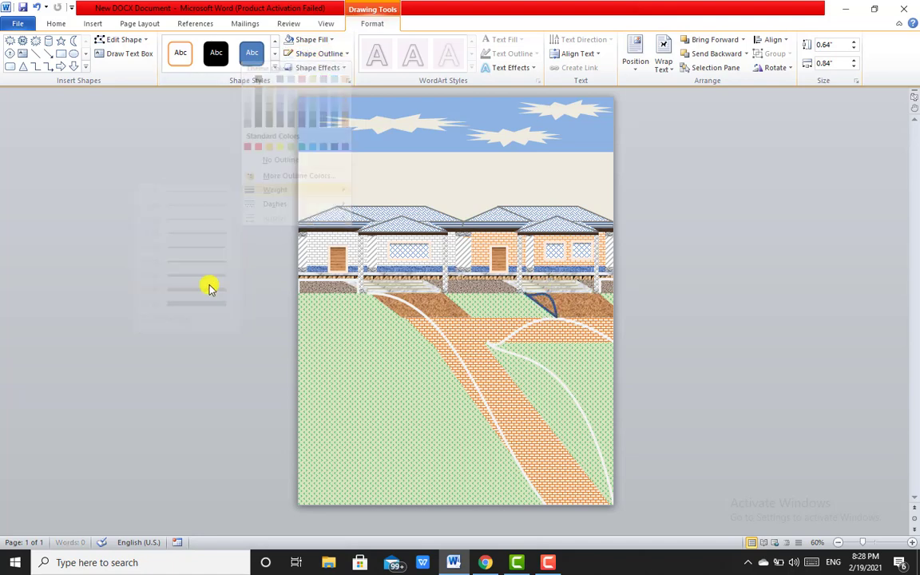
click(334, 53)
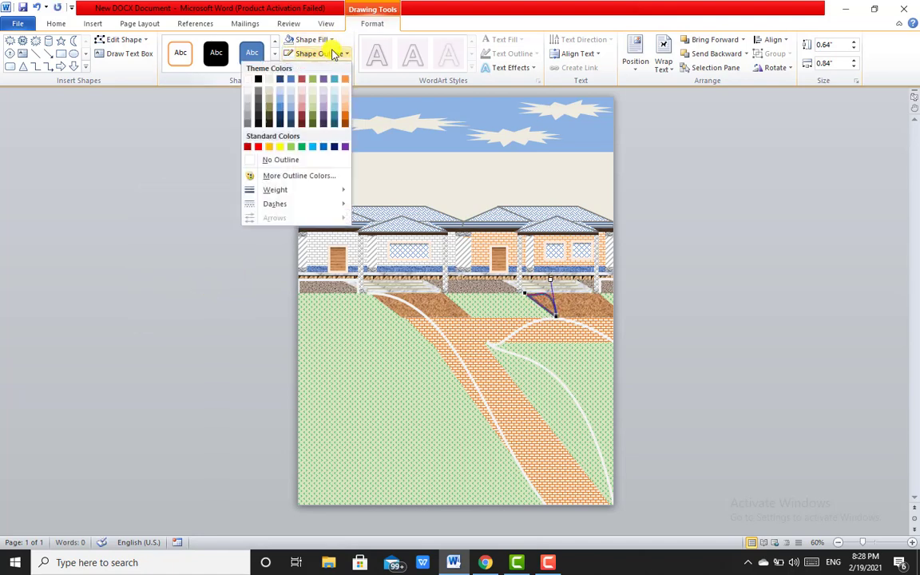
click(334, 54)
click(330, 54)
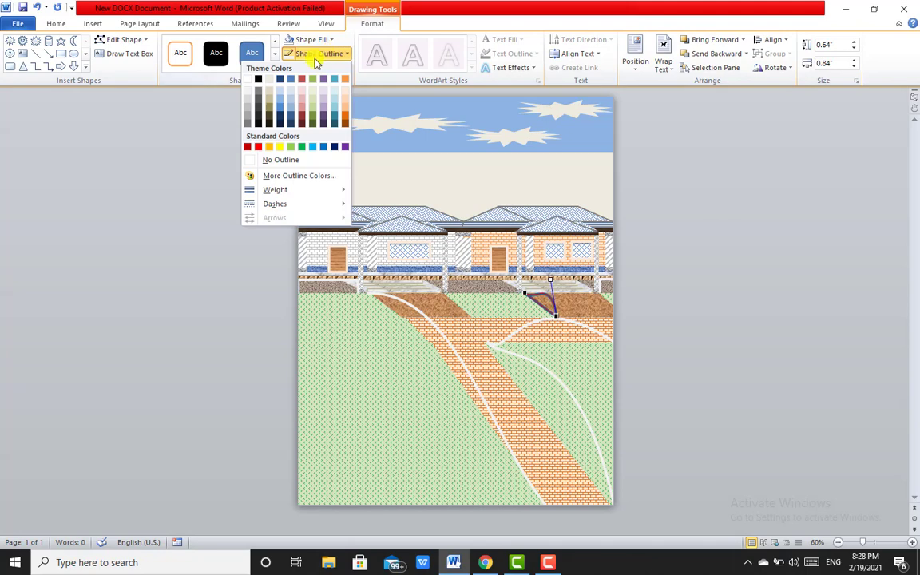
click(249, 90)
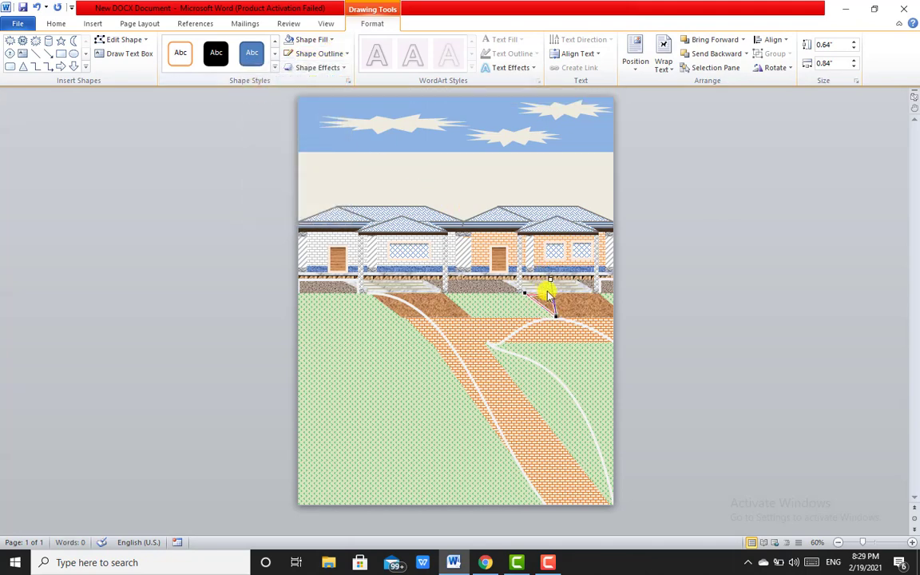
Position the small curved border and place a copy on the right garden bed.
click(550, 287)
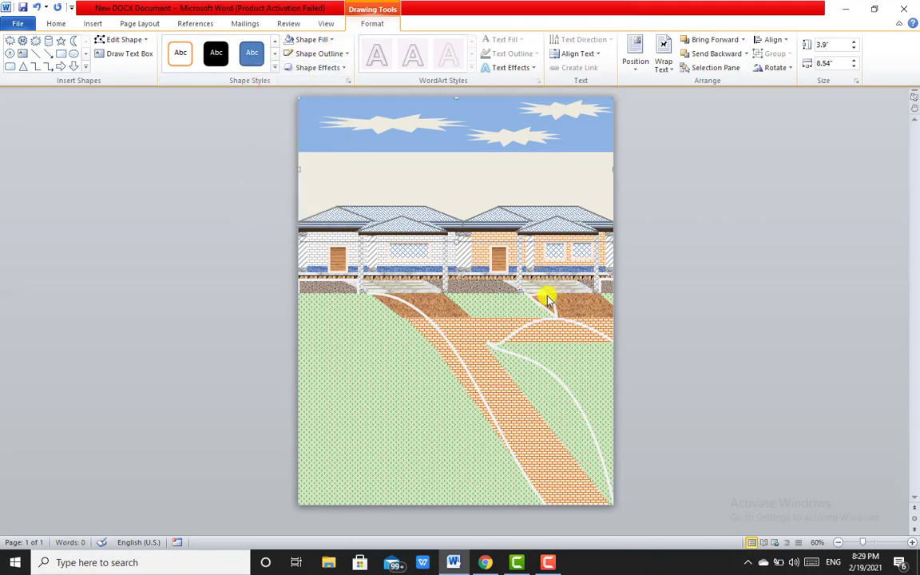
click(547, 297)
drag(546, 298, 552, 302)
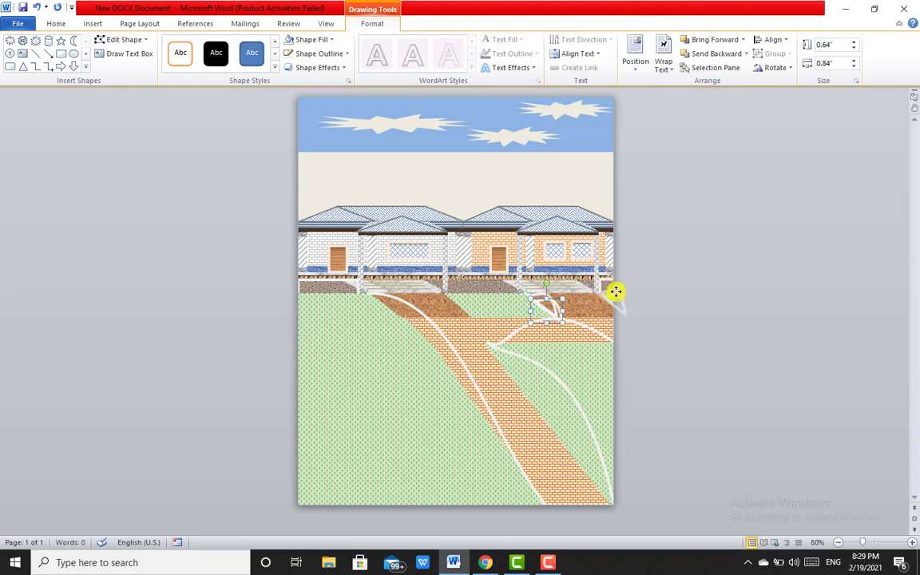
mouse_move(609, 286)
mouse_down()
mouse_move(617, 292)
mouse_move(547, 300)
mouse_up()
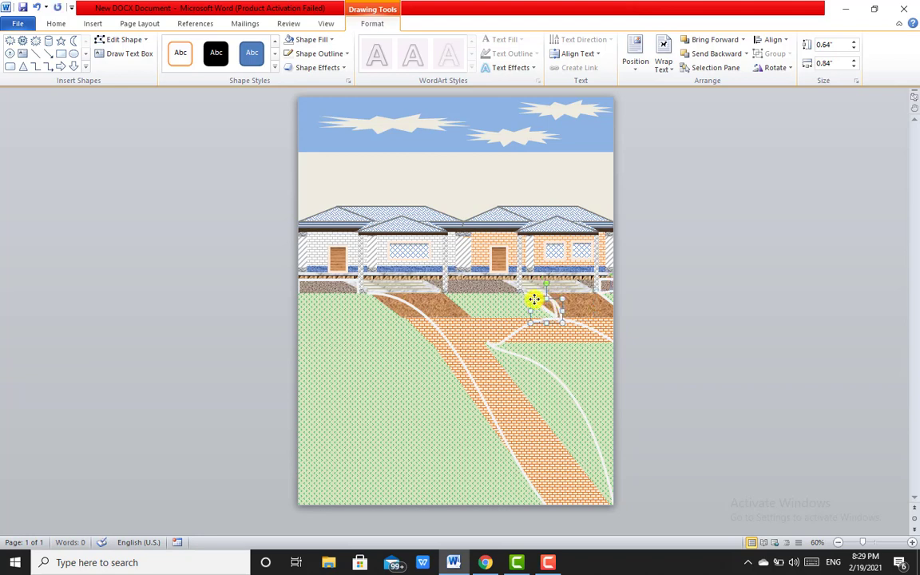
drag(467, 297, 466, 295)
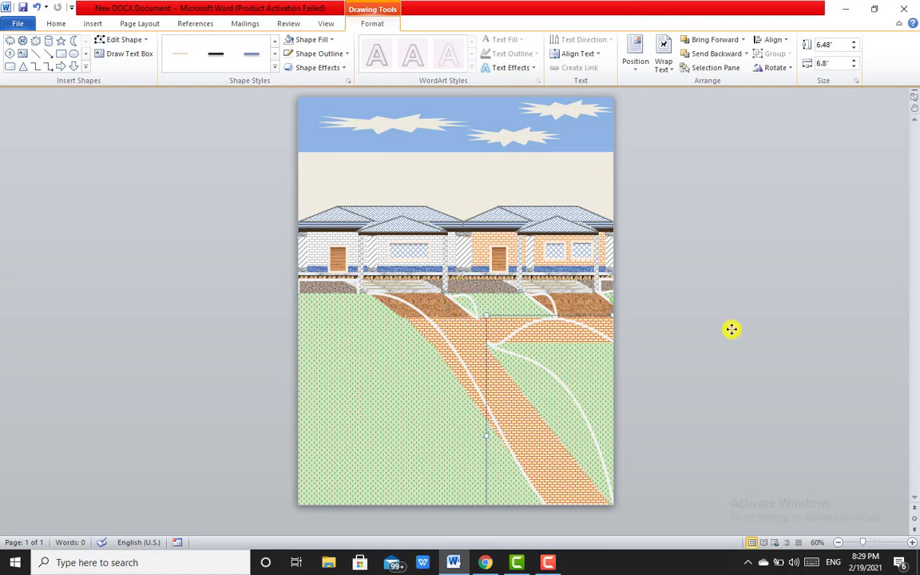
click(776, 318)
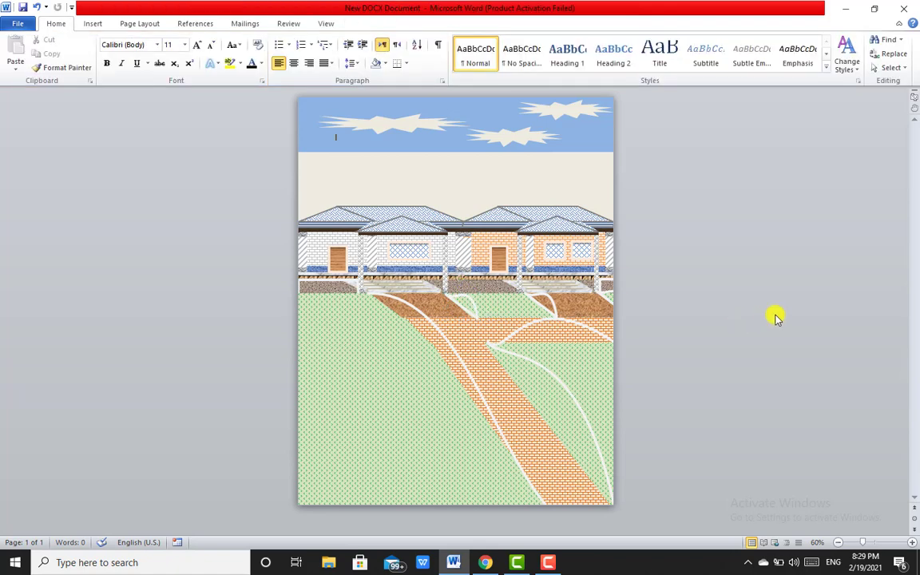
Nudge the small border in front of the left house slightly down and right.
click(349, 281)
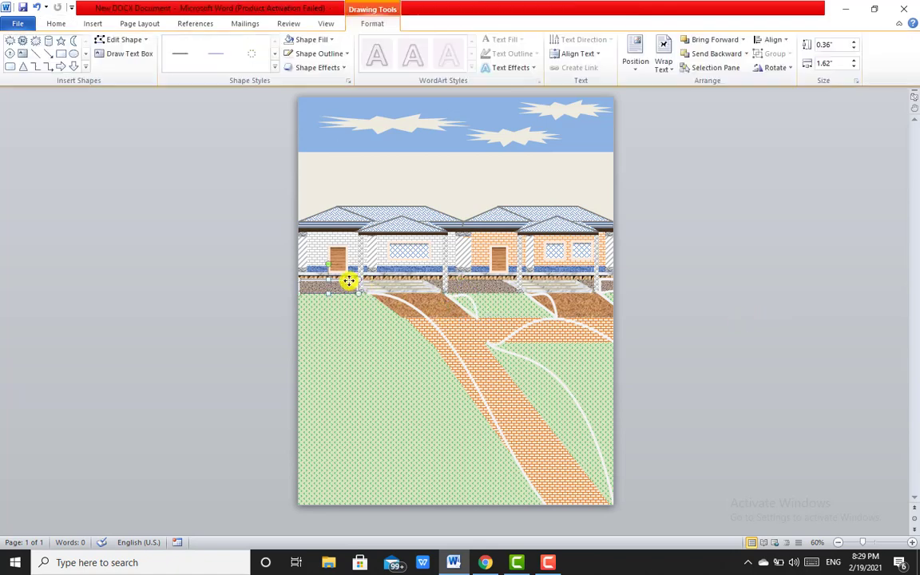
drag(349, 281, 352, 286)
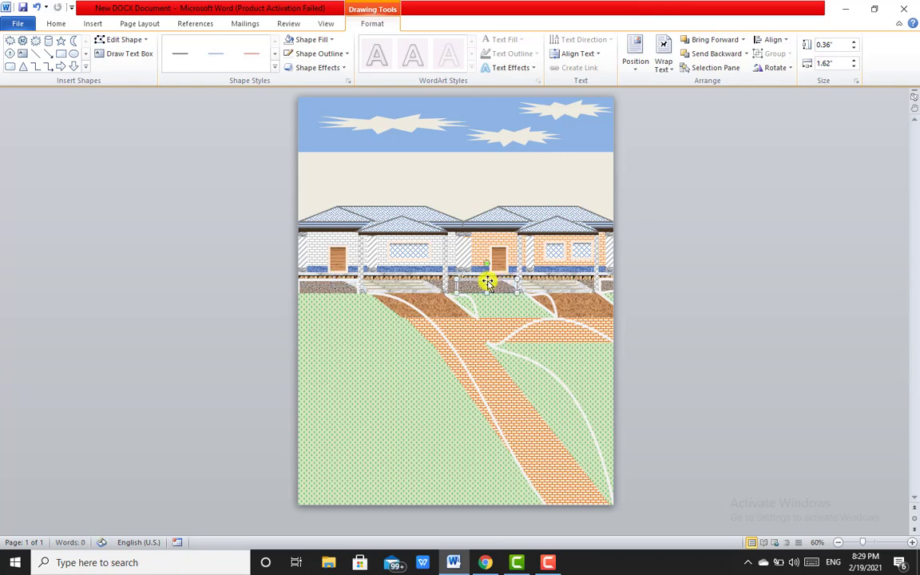
click(449, 280)
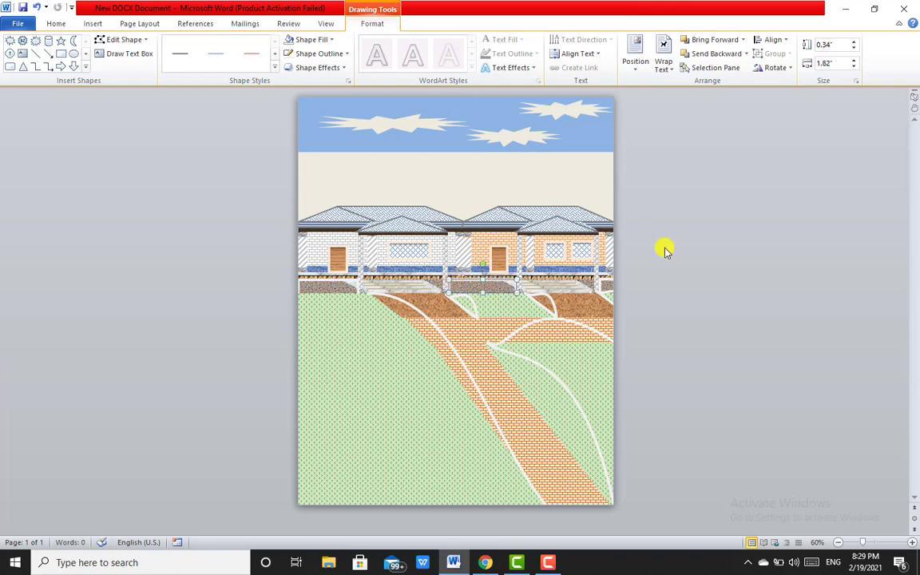
click(667, 252)
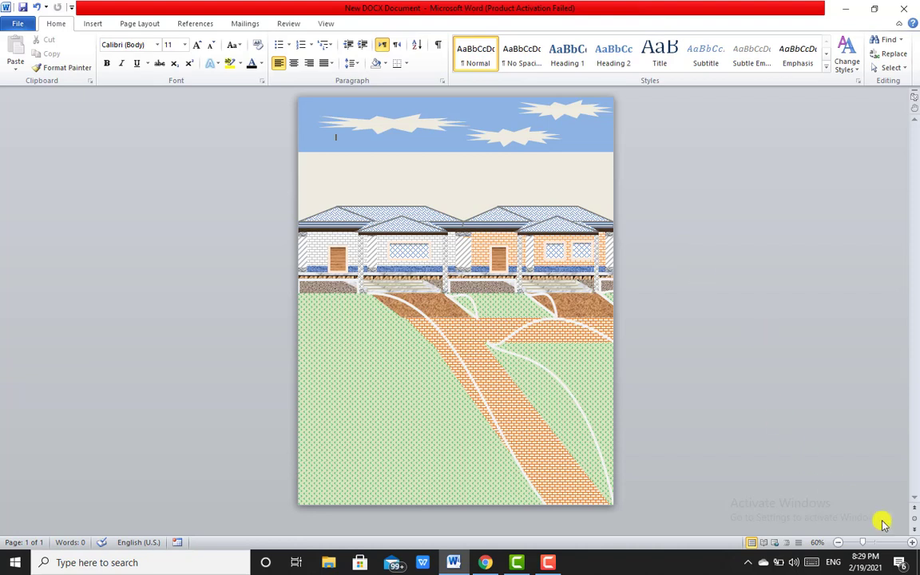
click(910, 544)
click(910, 544)
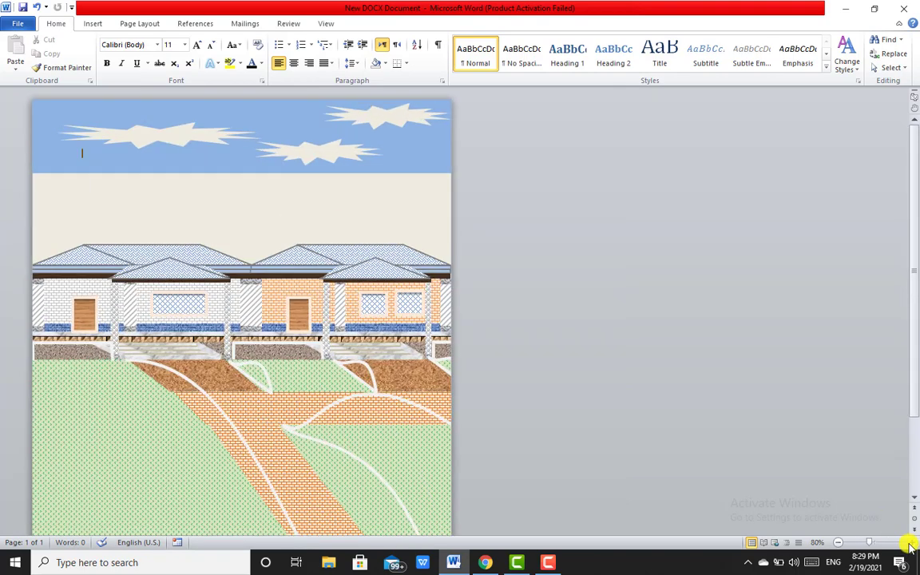
click(910, 544)
click(910, 544)
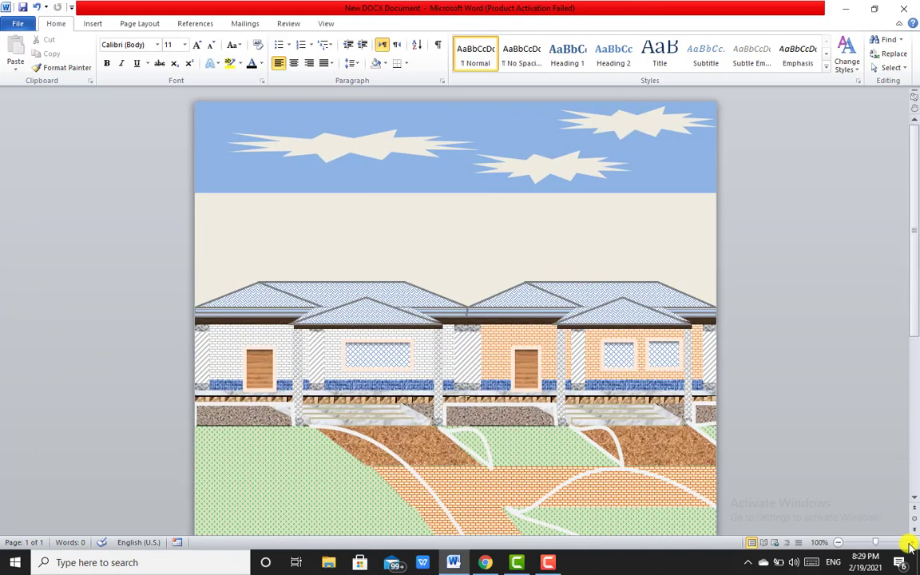
click(910, 544)
click(909, 544)
click(910, 544)
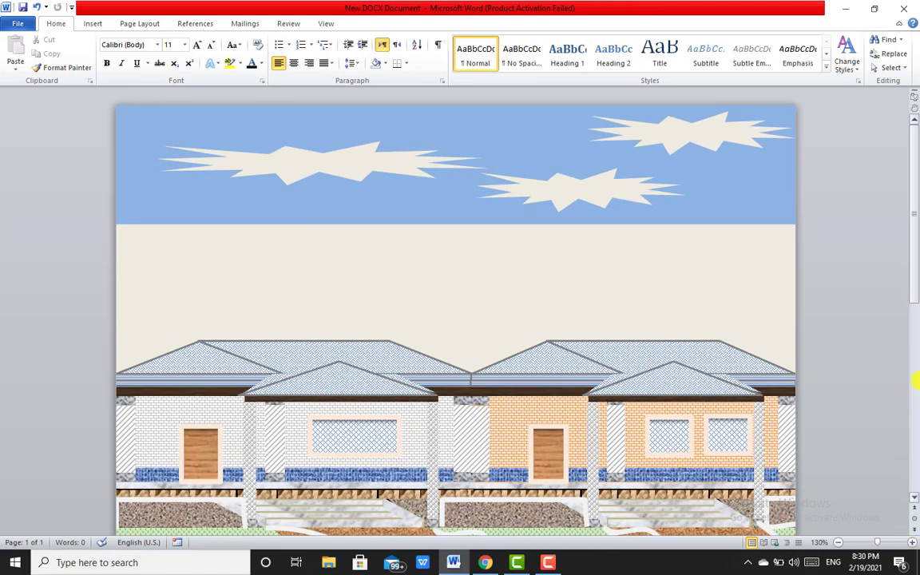
drag(916, 297, 915, 361)
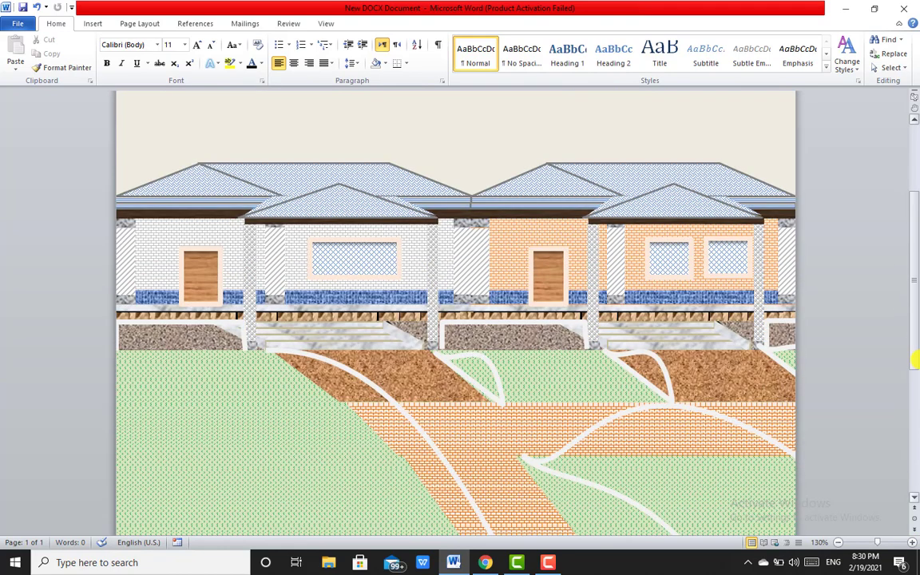
click(838, 543)
click(838, 542)
click(838, 543)
click(838, 542)
click(838, 542)
click(838, 542)
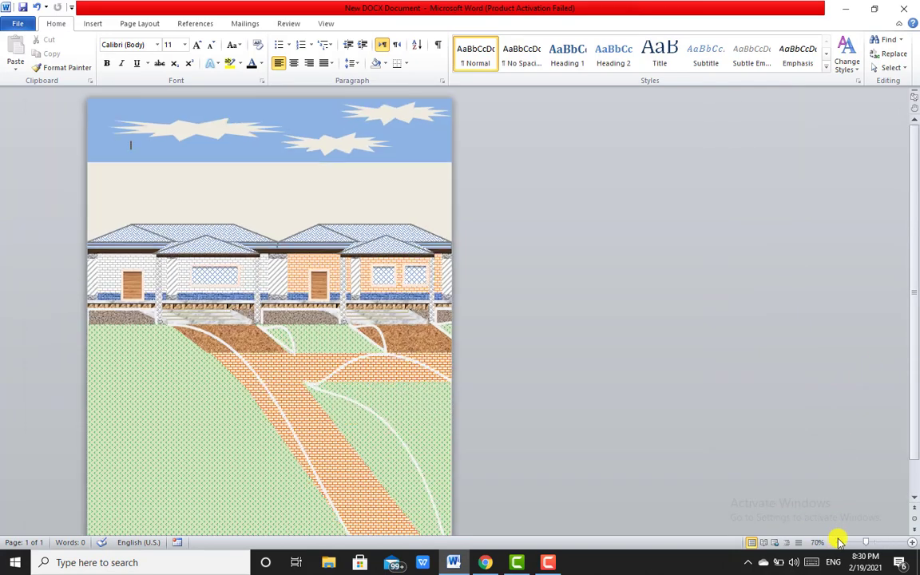
click(838, 542)
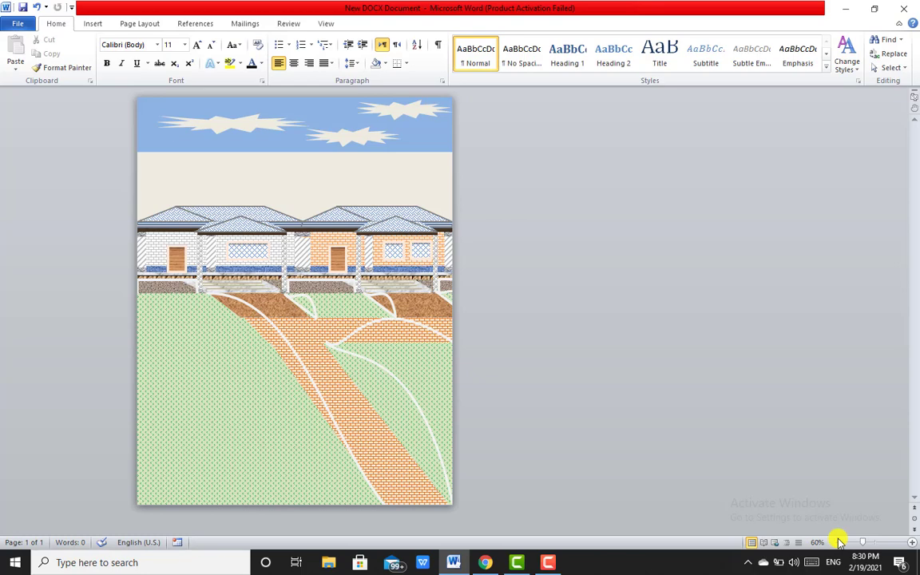
Fill the pale band behind the houses with Black from Theme Colors.
click(417, 187)
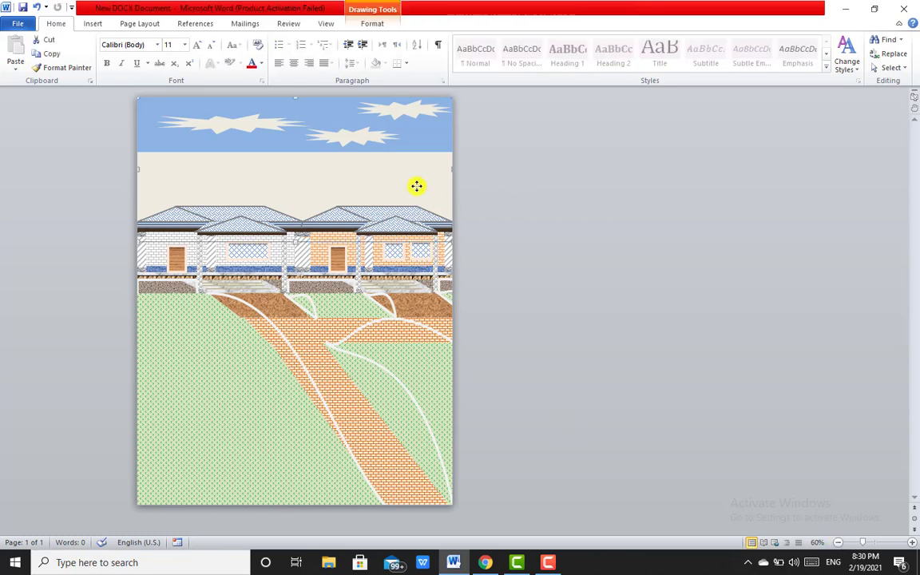
click(364, 26)
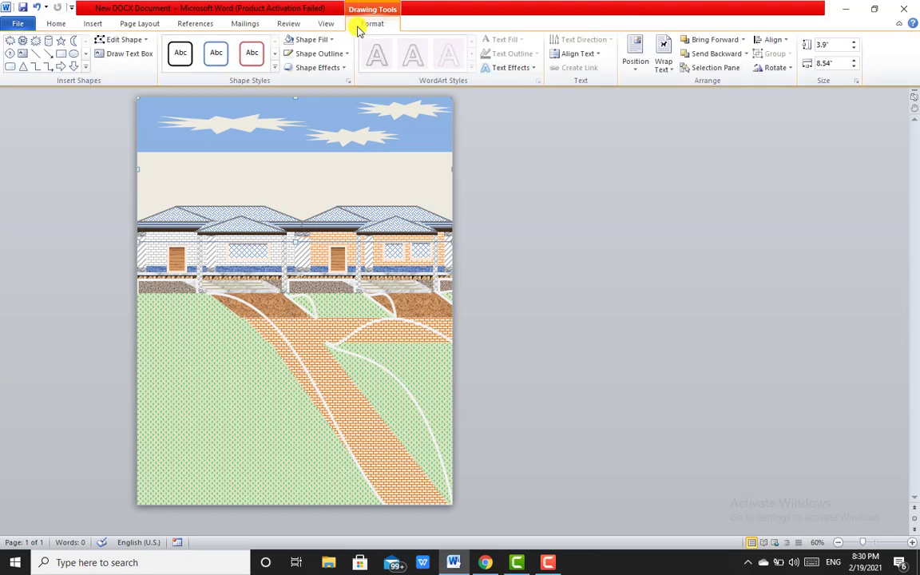
click(317, 40)
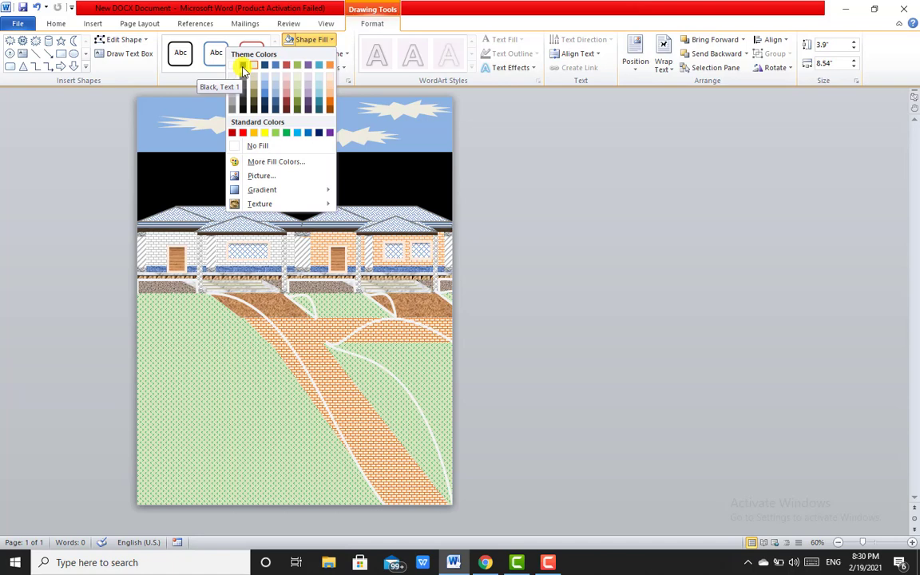
click(244, 70)
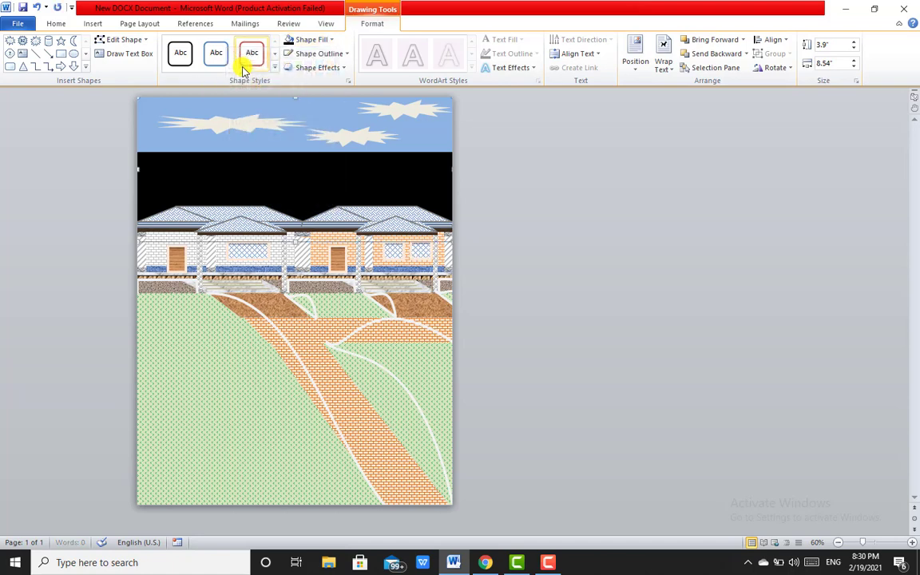
Switch the sky shape to a gradient fill in the More Gradients settings.
click(317, 121)
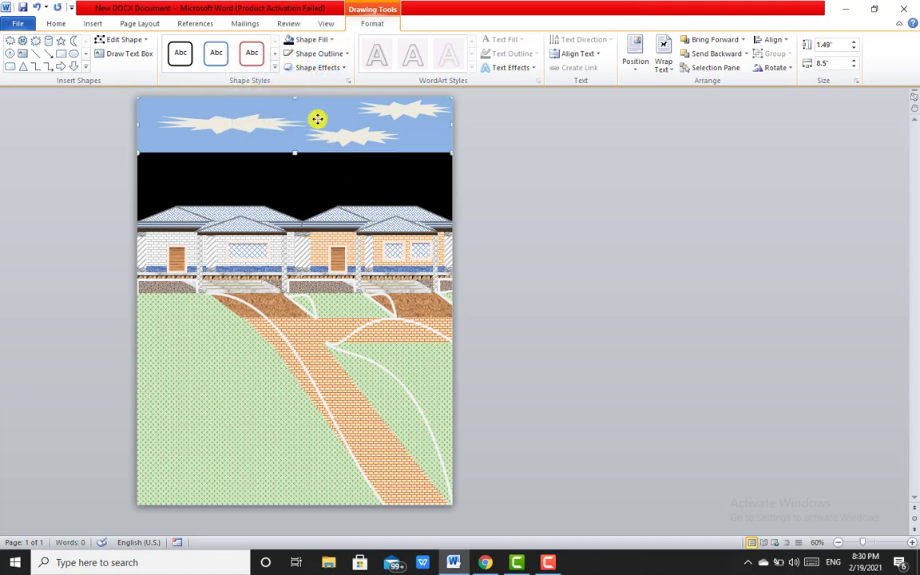
click(329, 40)
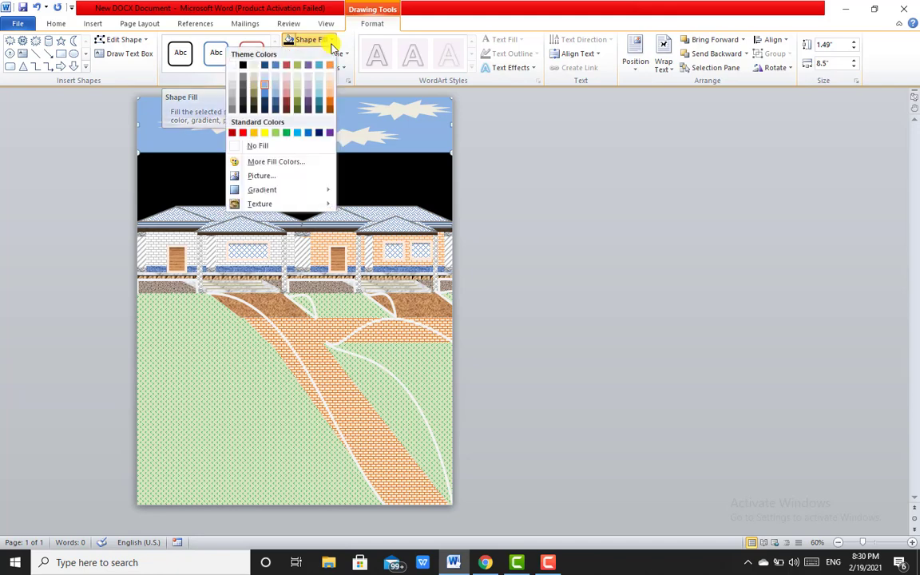
mouse_move(286, 192)
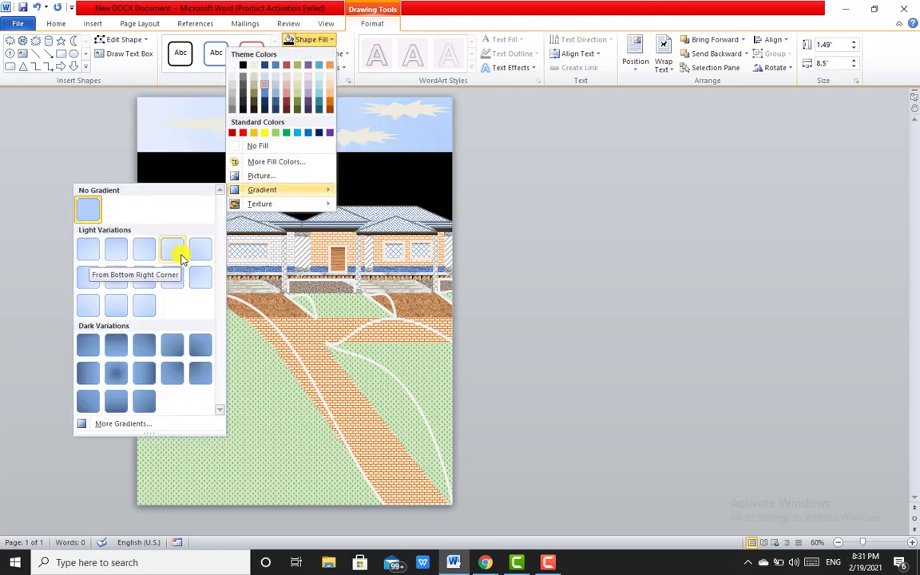
click(123, 423)
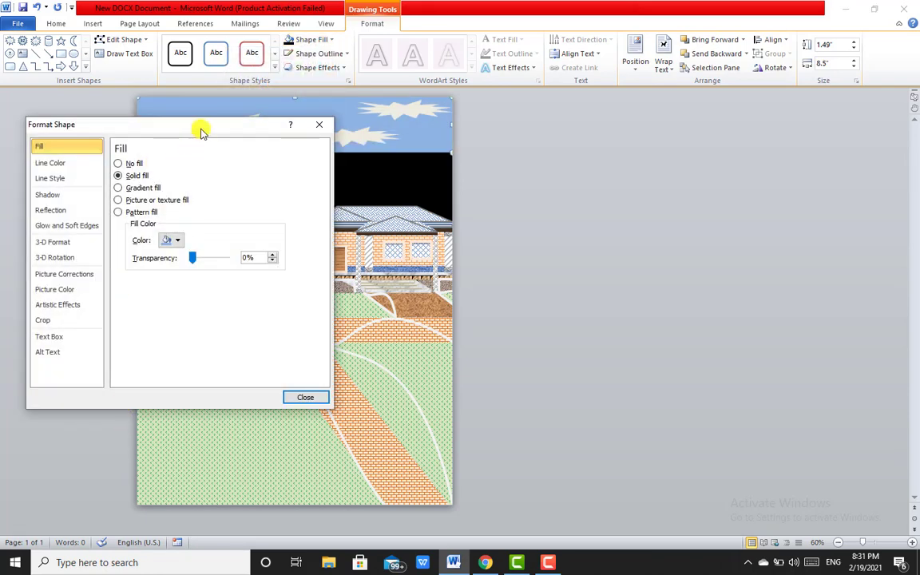
mouse_move(223, 134)
mouse_down()
mouse_move(652, 148)
mouse_move(701, 138)
mouse_up()
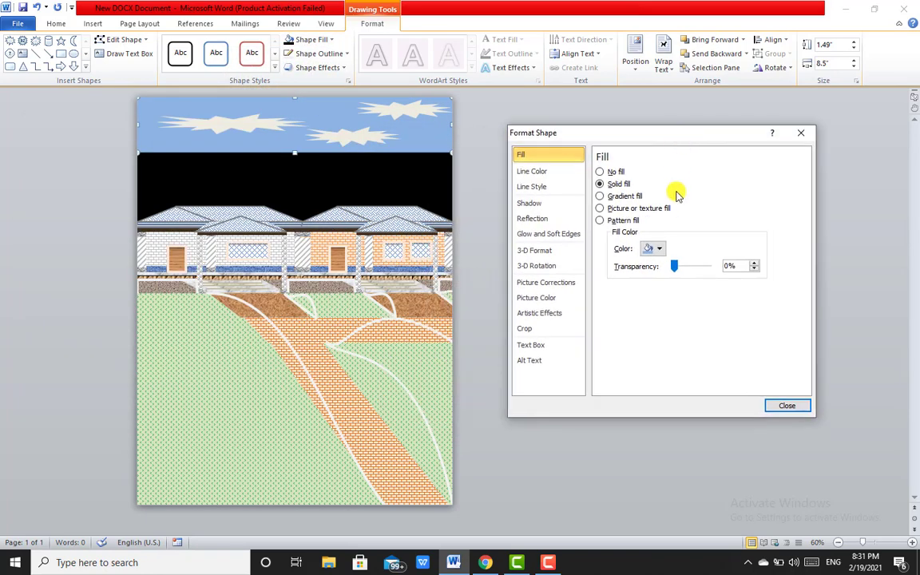
click(621, 198)
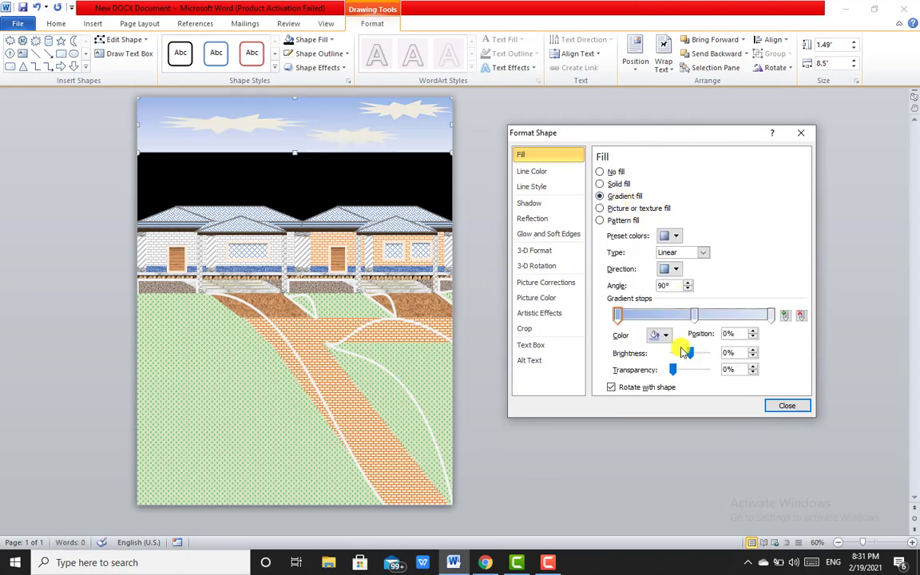
Darken the first and middle sky stops and brighten the last stop at 95%.
drag(691, 358, 683, 359)
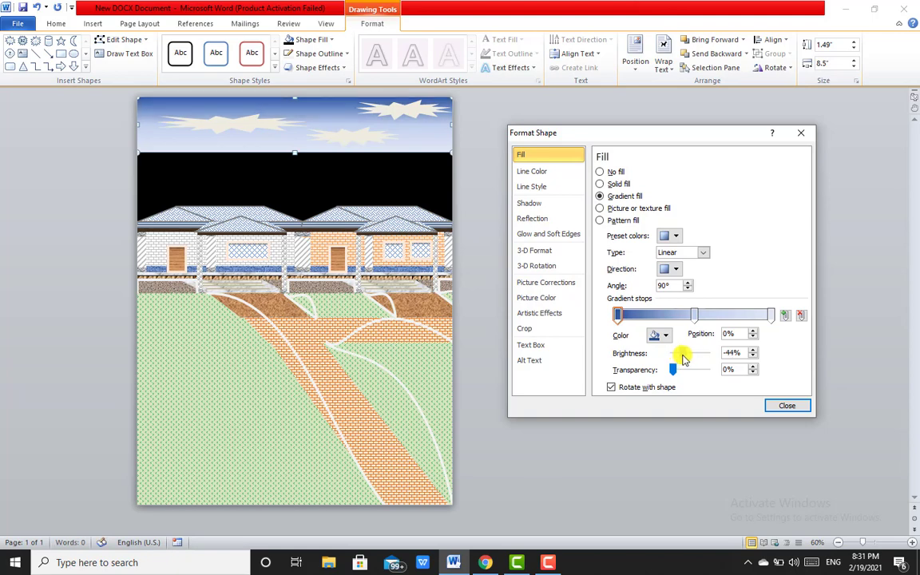
drag(694, 315, 692, 315)
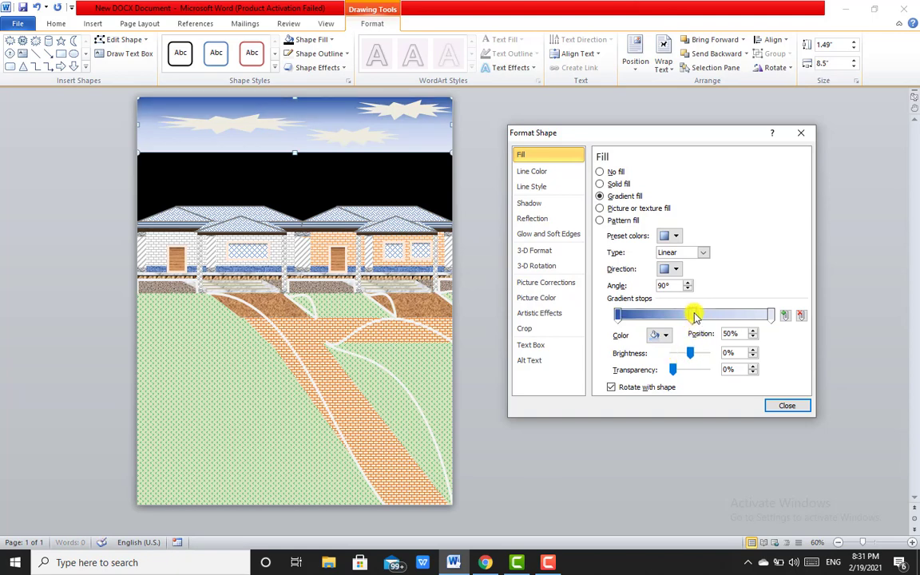
drag(692, 358, 689, 358)
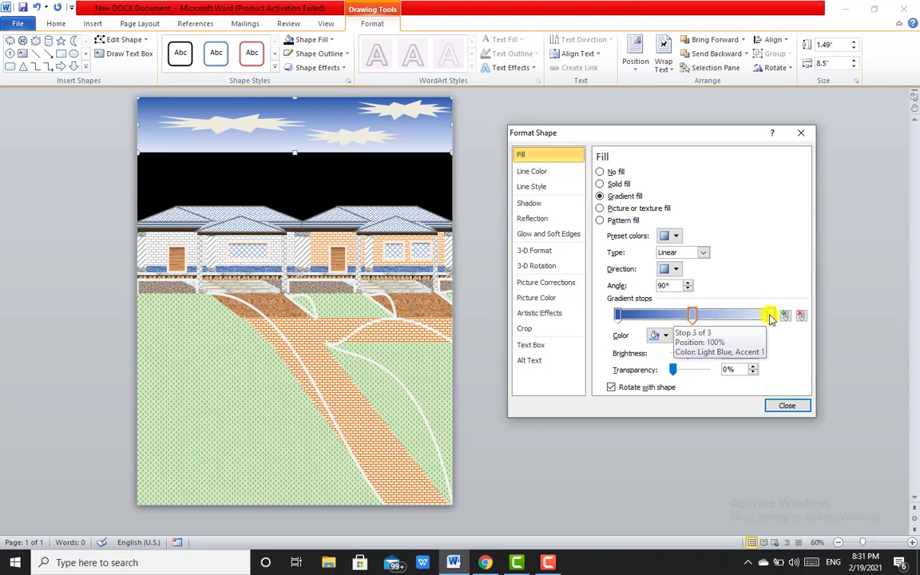
drag(769, 317, 764, 318)
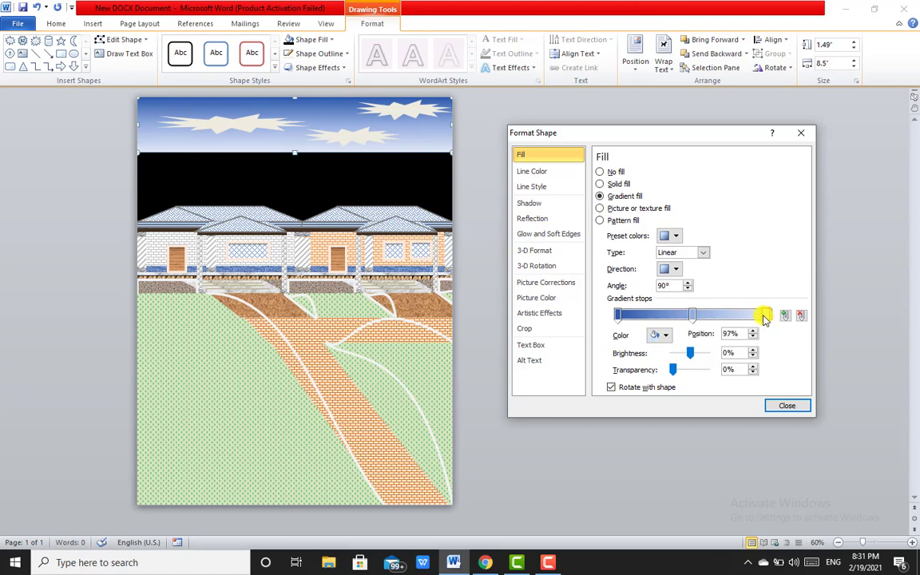
drag(765, 318, 763, 318)
drag(693, 356, 697, 359)
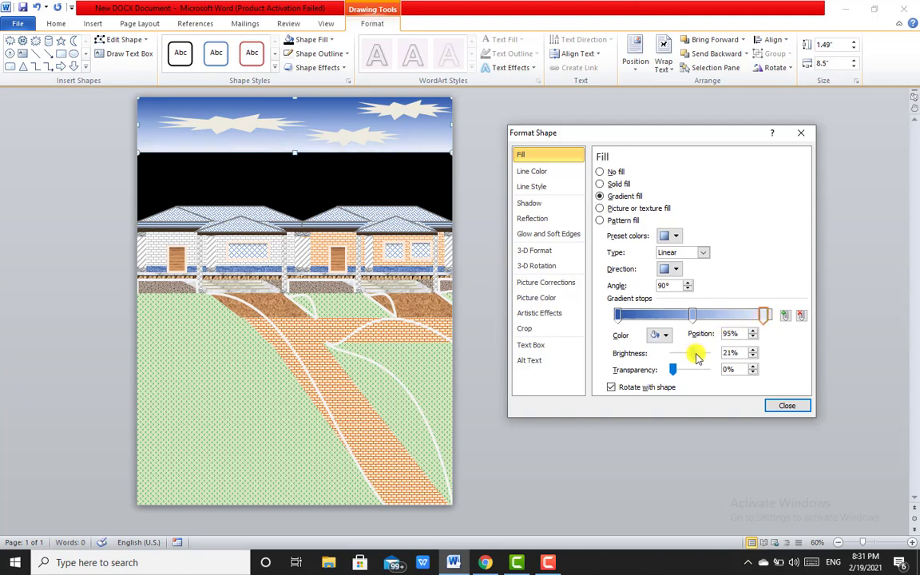
click(772, 406)
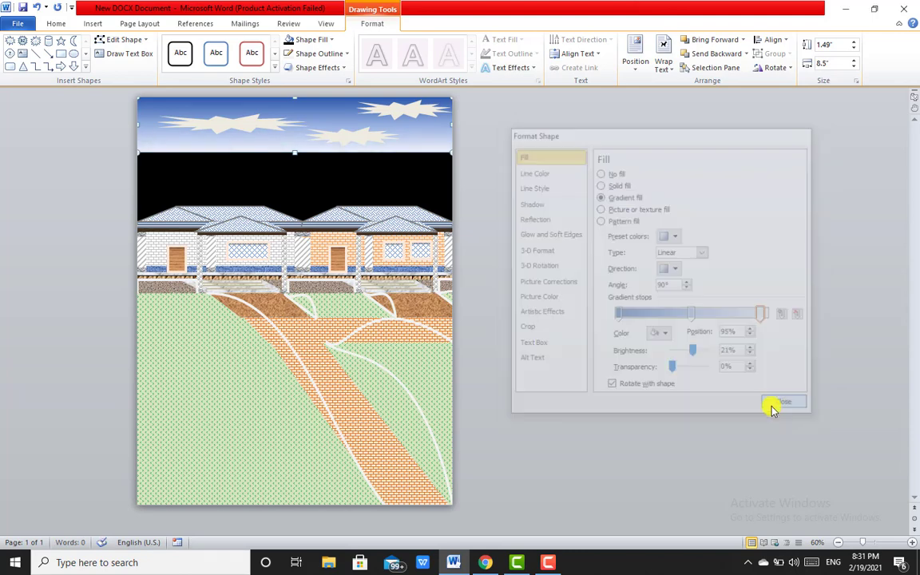
Select all three clouds and switch them to a gradient fill.
click(390, 112)
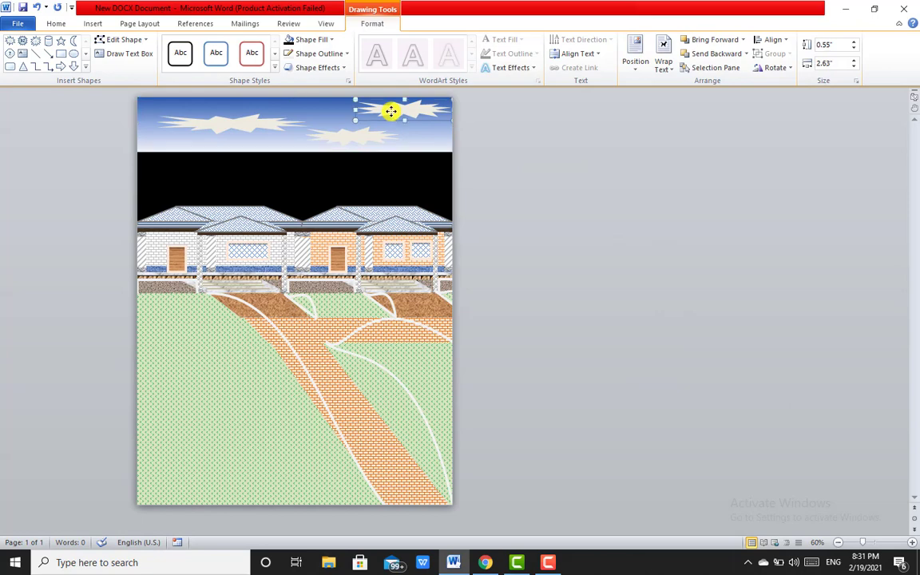
shift+click(359, 136)
shift+click(248, 121)
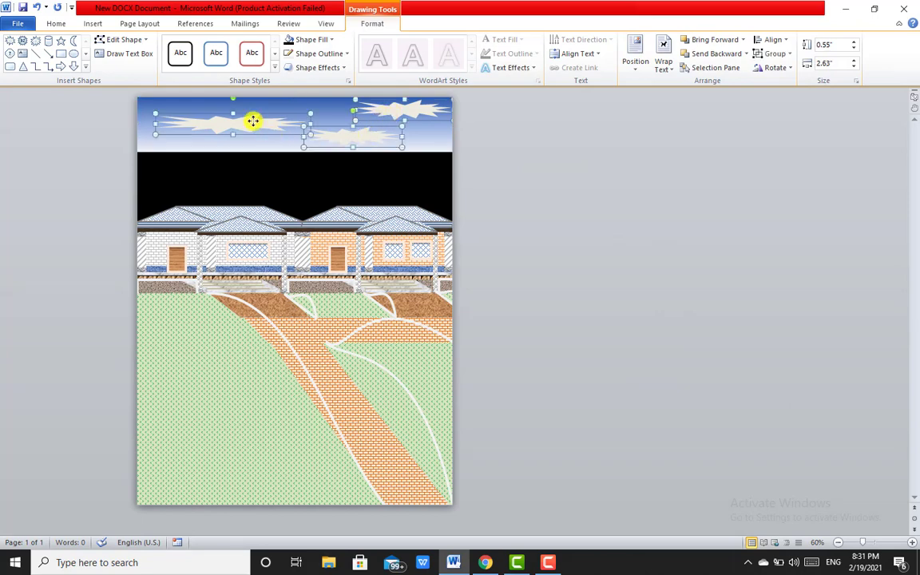
click(341, 54)
click(330, 40)
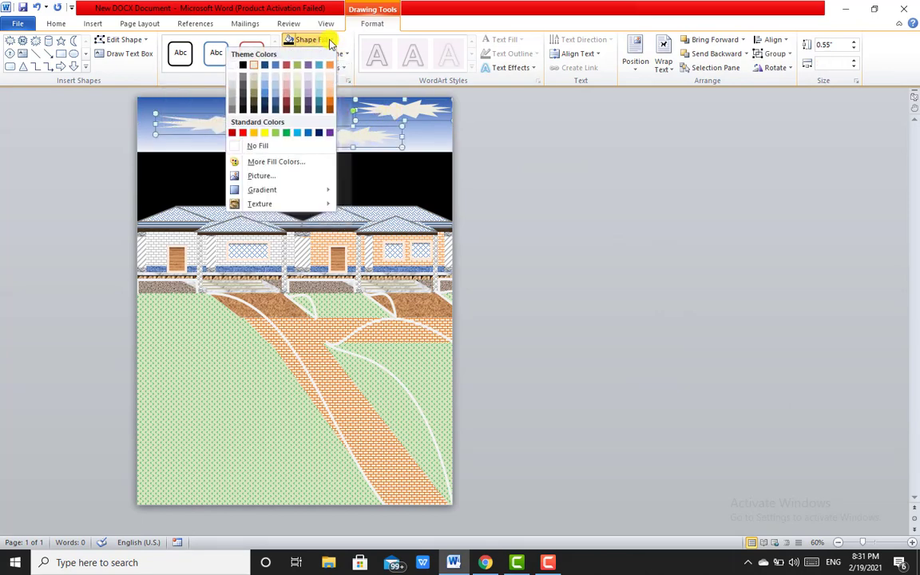
mouse_move(279, 189)
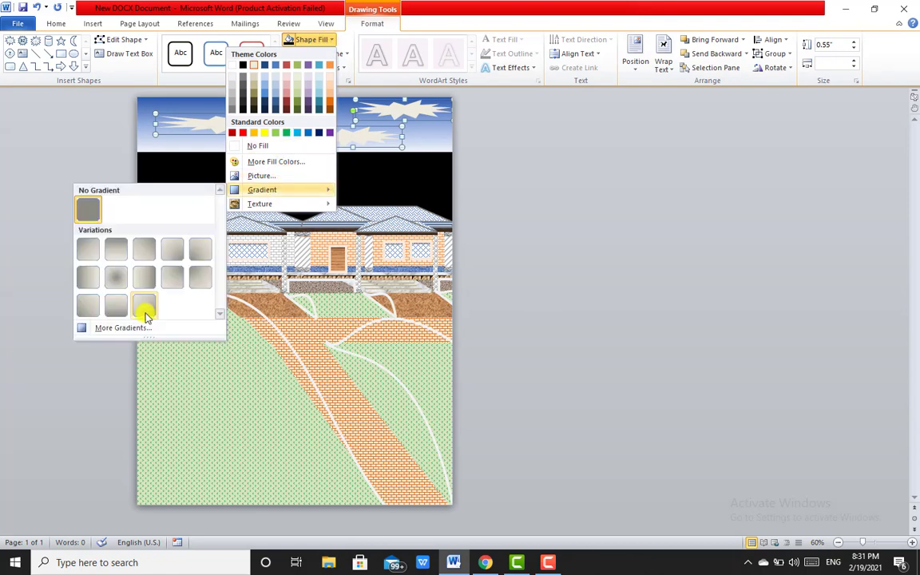
click(134, 327)
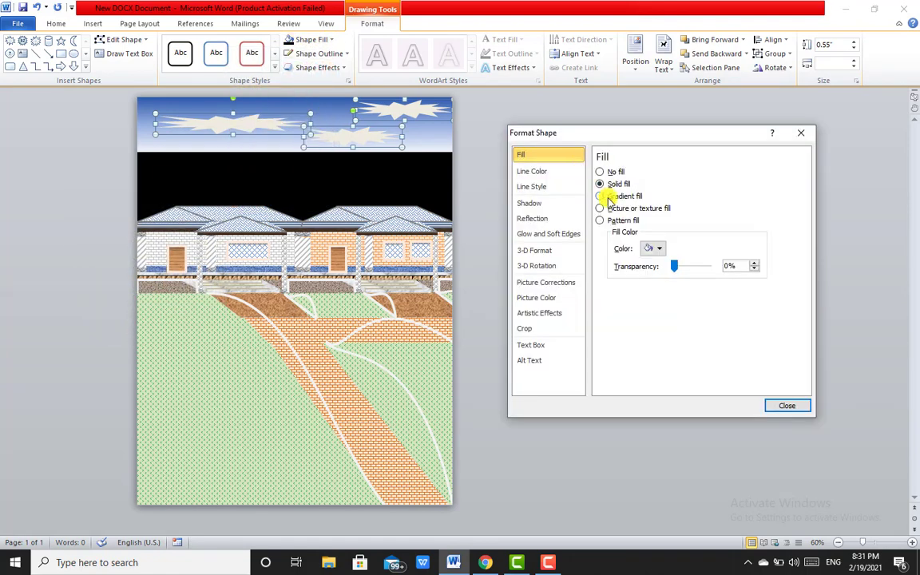
click(607, 196)
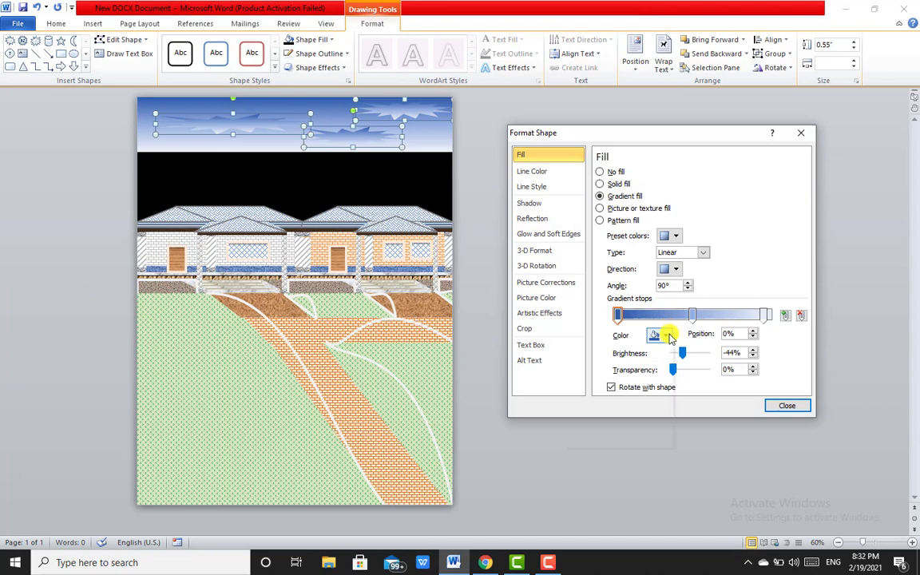
Make the first, middle and last cloud gradient stops white, darkening the middle slightly.
click(668, 336)
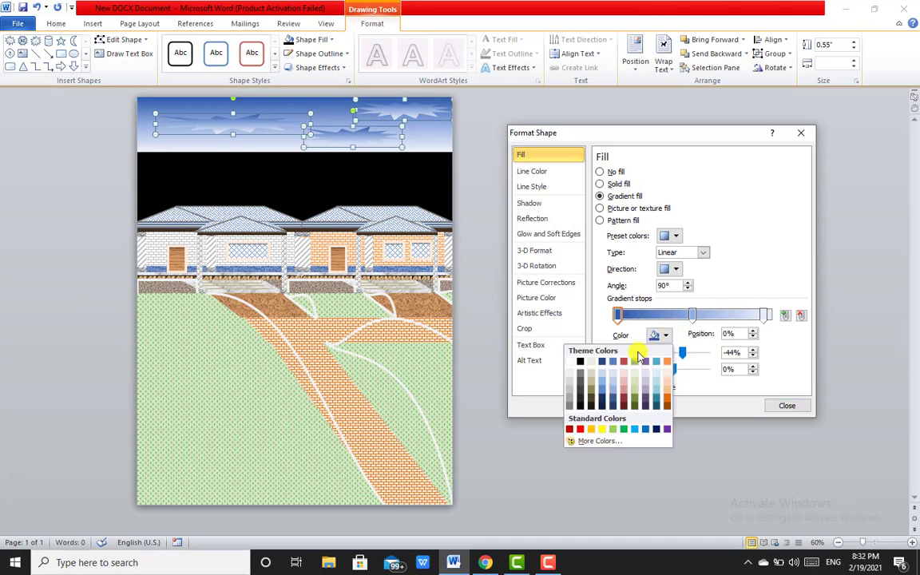
click(576, 364)
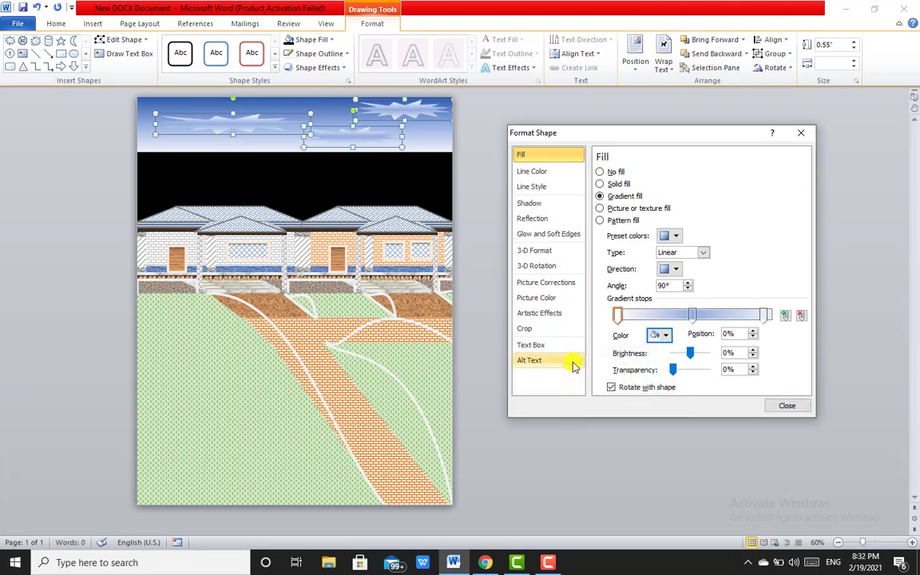
click(690, 315)
click(666, 335)
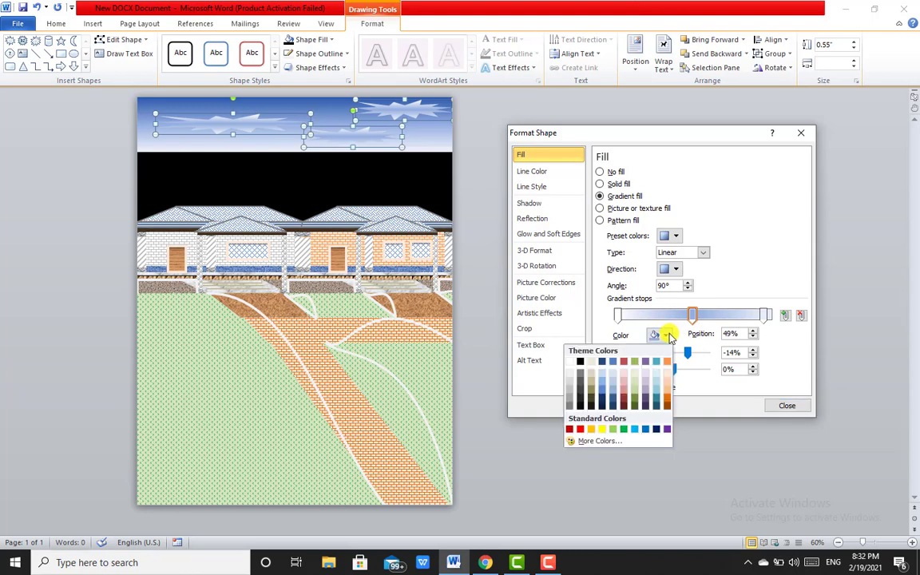
click(578, 361)
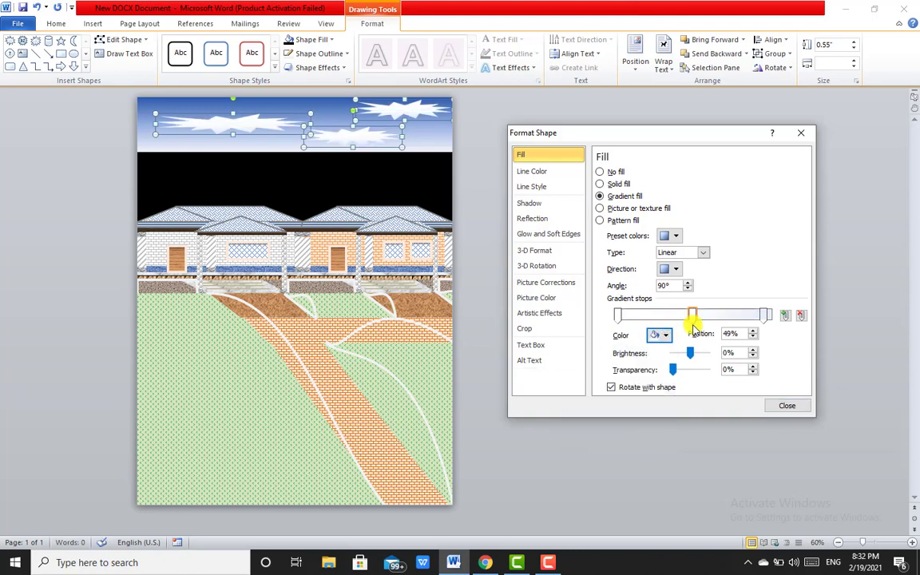
drag(690, 352, 686, 352)
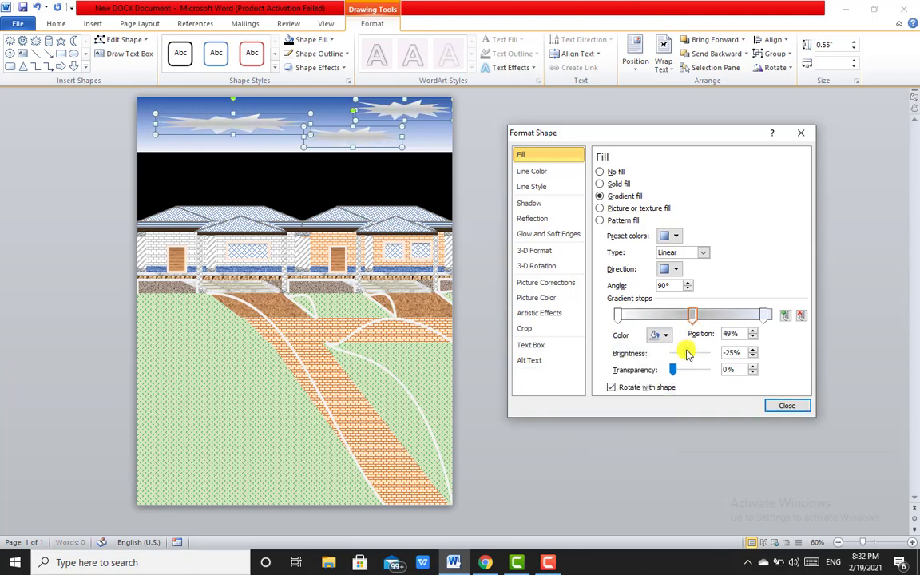
click(764, 315)
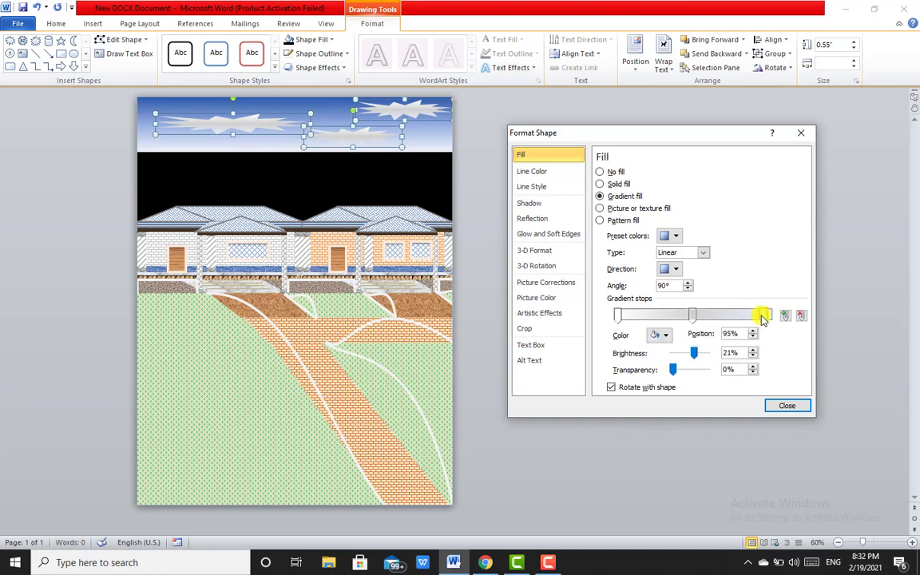
click(667, 334)
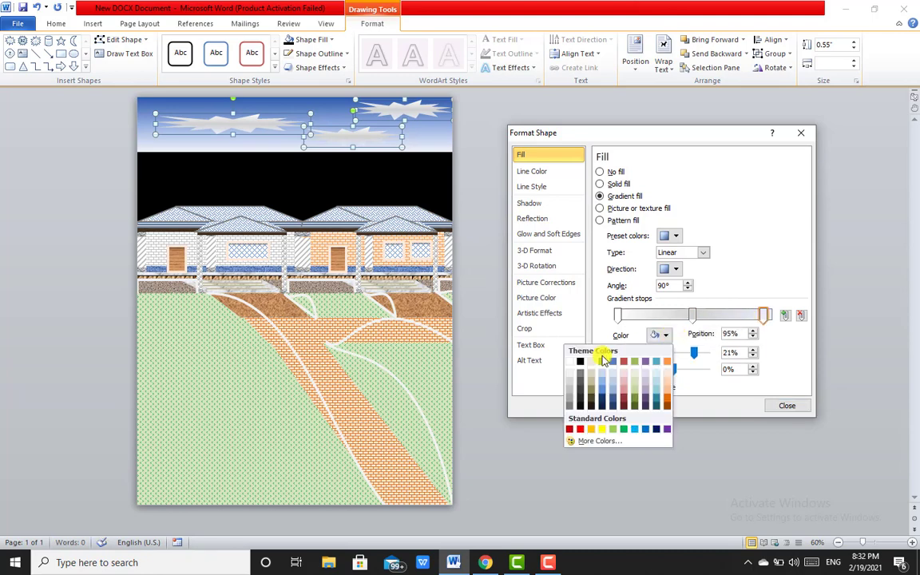
click(577, 362)
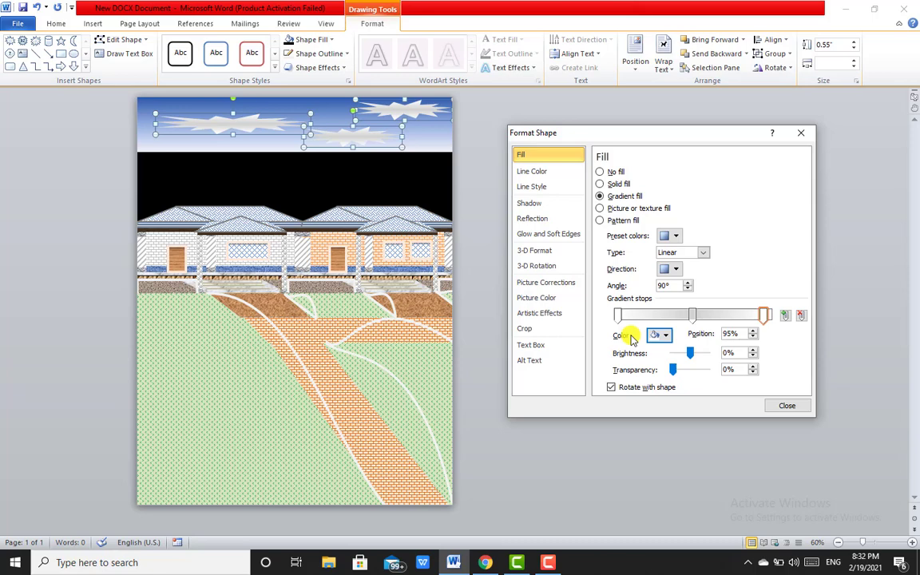
Set the cloud gradient's 0% stop to -39% and 95% stop to -17% brightness.
click(692, 317)
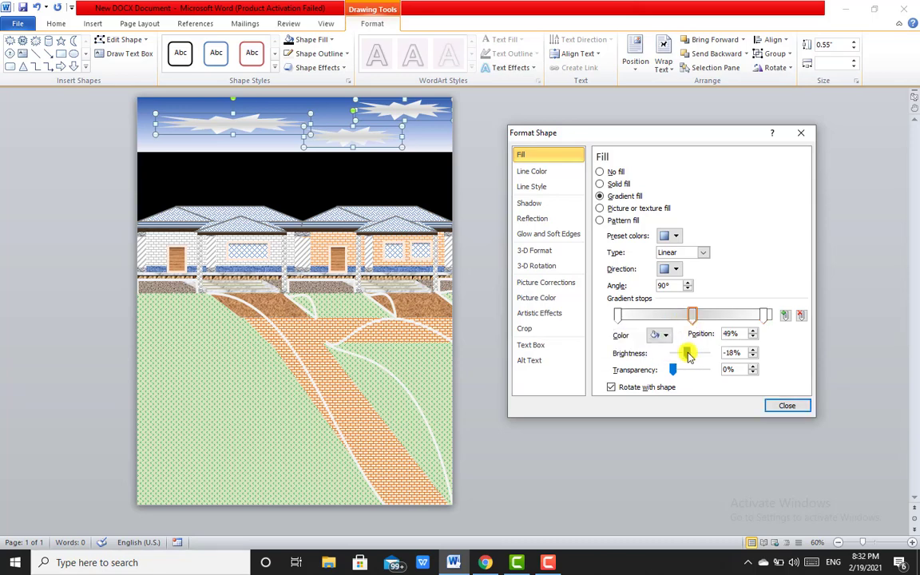
drag(687, 353, 690, 353)
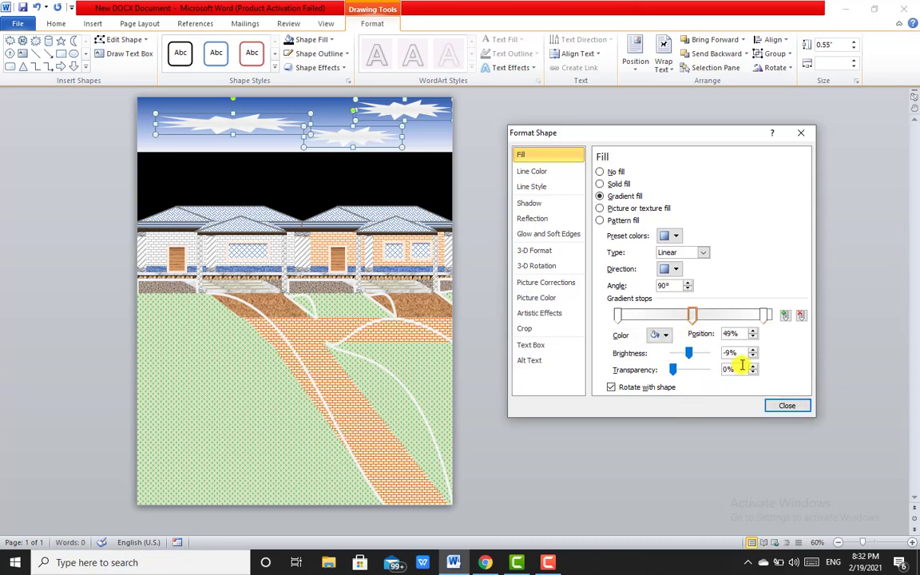
click(765, 315)
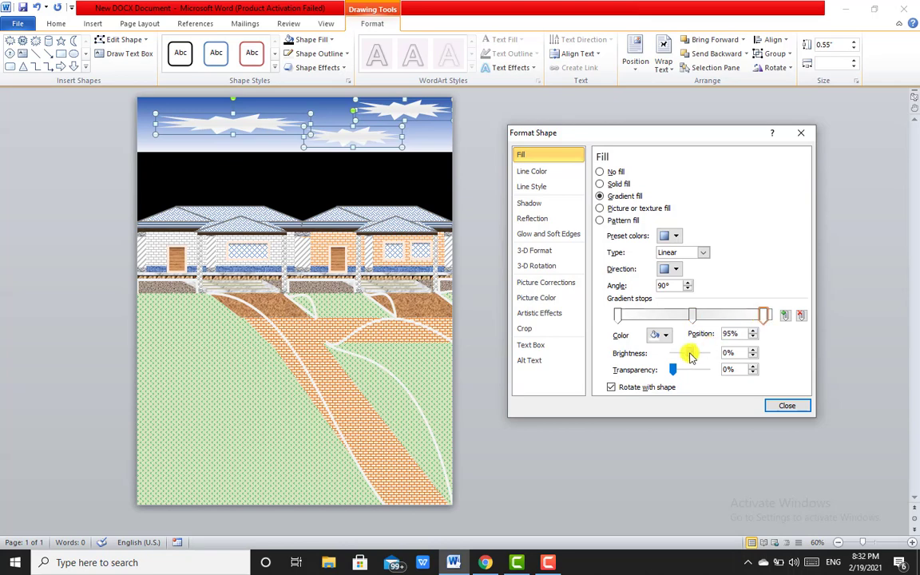
drag(690, 354, 686, 354)
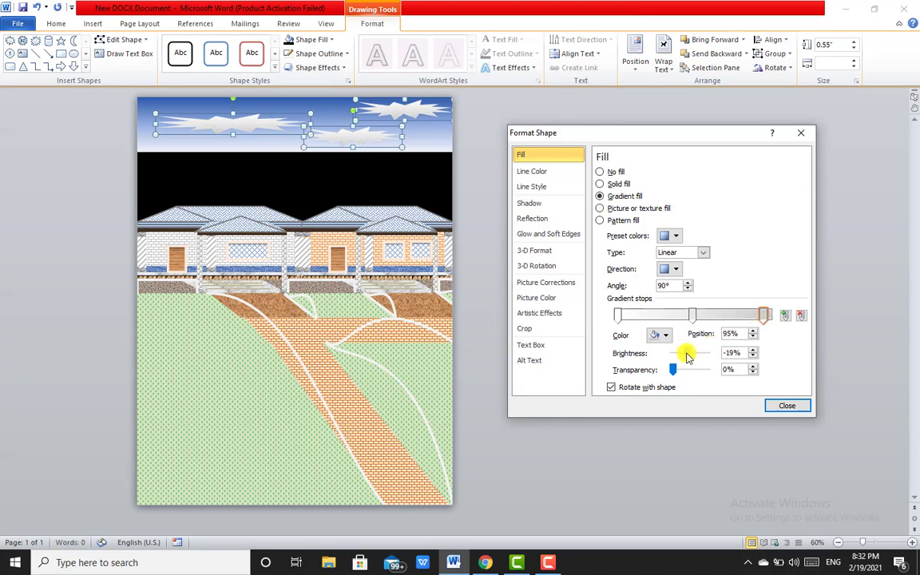
click(617, 314)
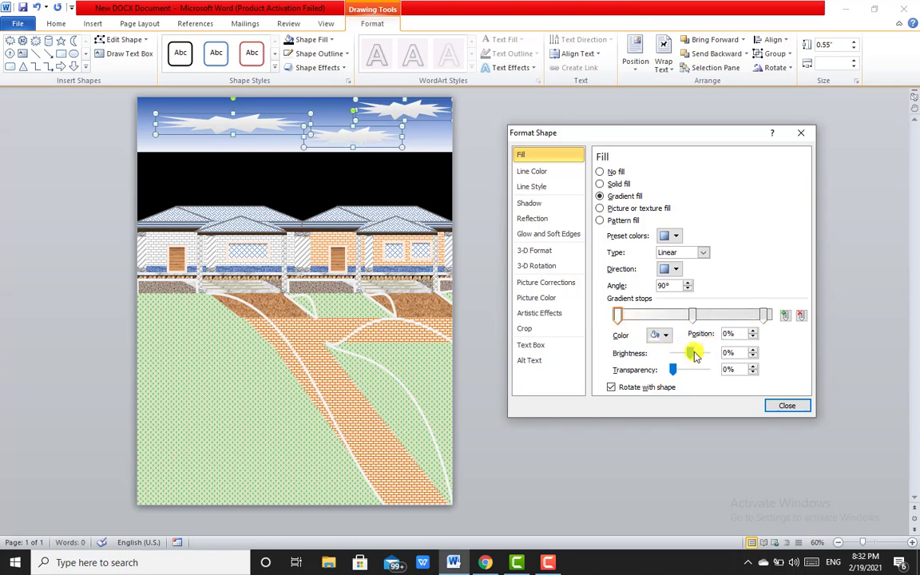
drag(691, 354, 684, 357)
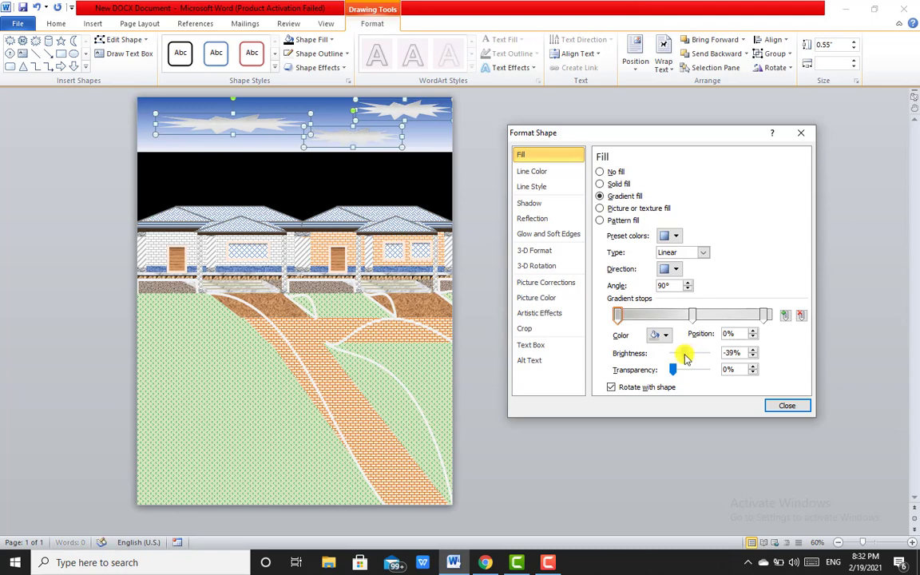
click(764, 315)
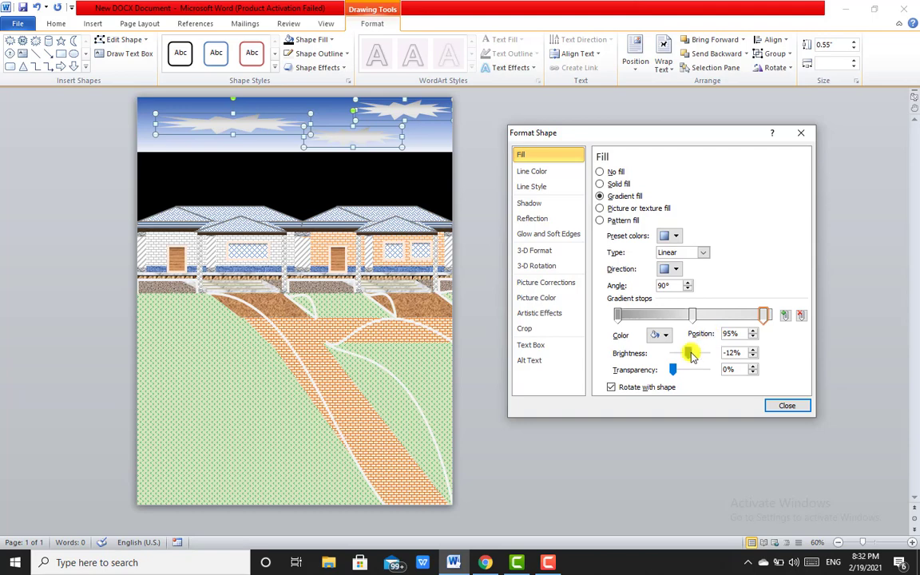
drag(693, 357, 691, 358)
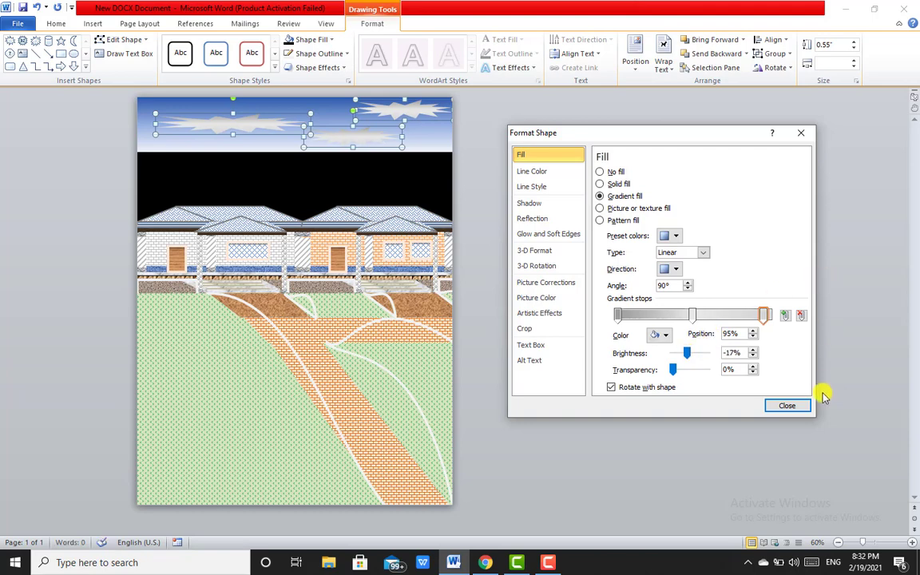
click(787, 405)
click(619, 357)
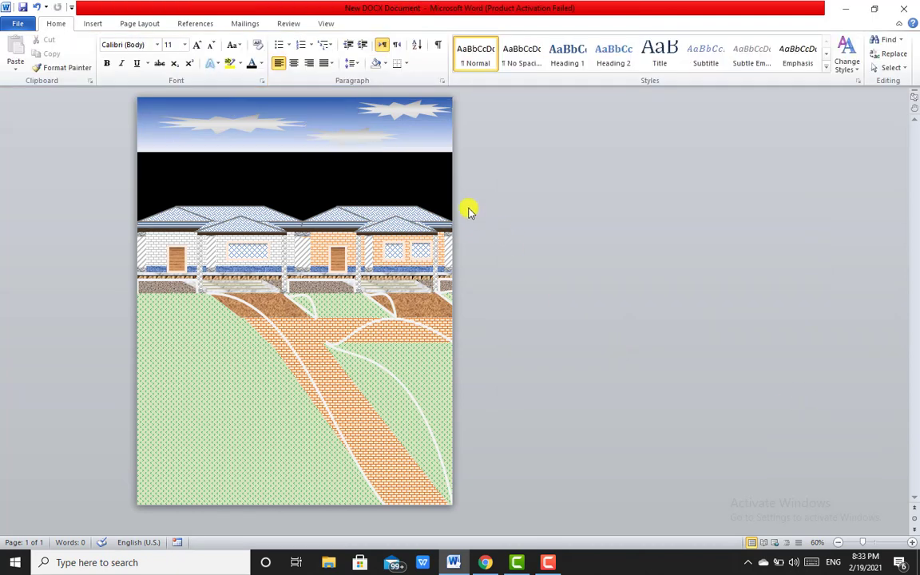
Try stretching the sky down and sending it to back, then undo it.
click(409, 139)
drag(295, 153, 331, 225)
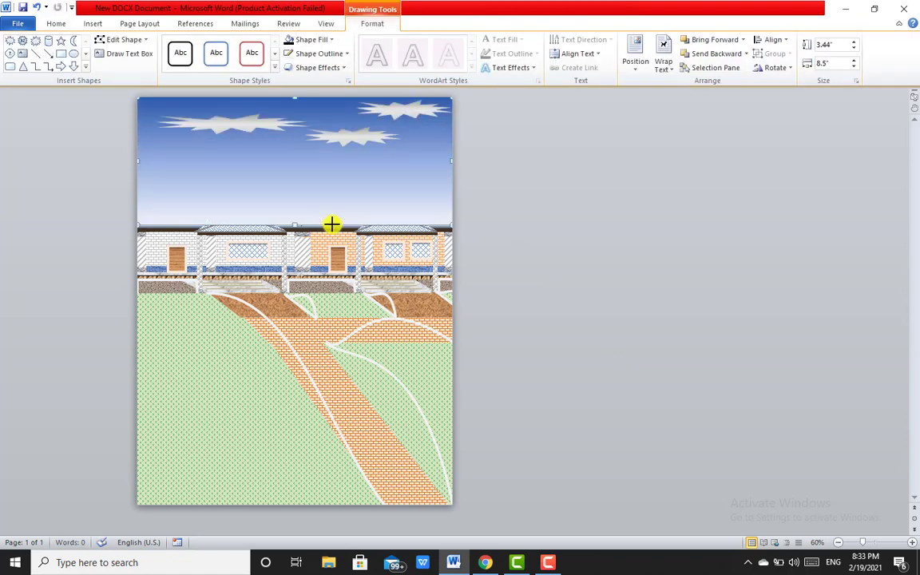
right_click(353, 186)
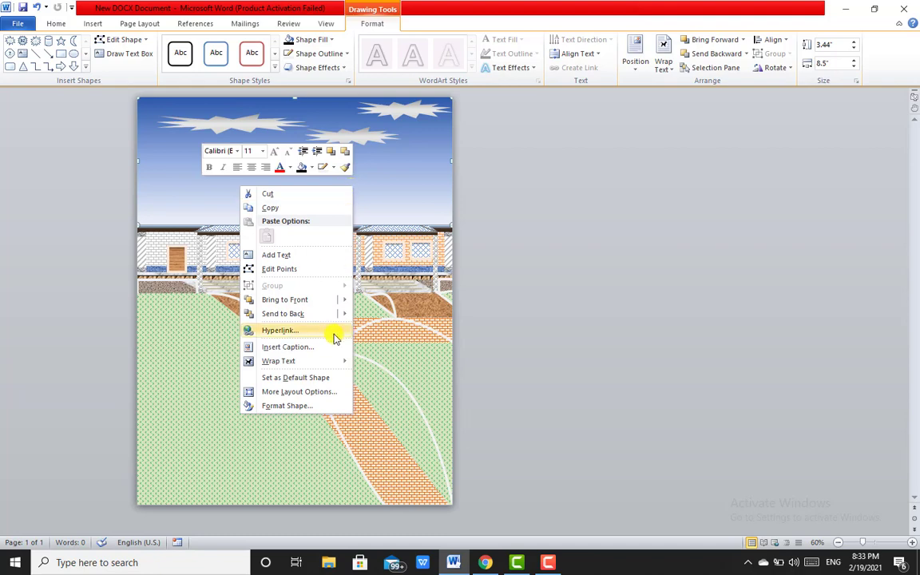
mouse_move(318, 301)
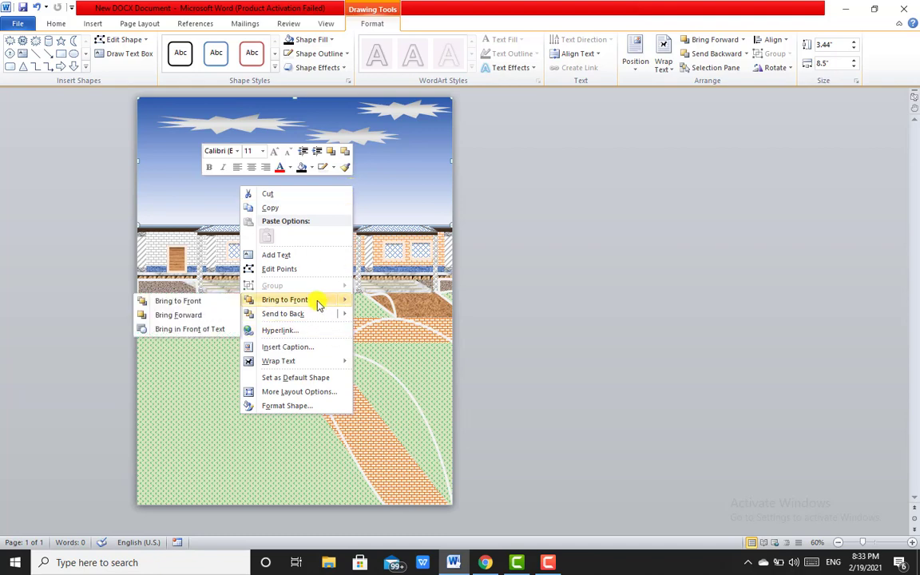
mouse_move(272, 313)
click(224, 313)
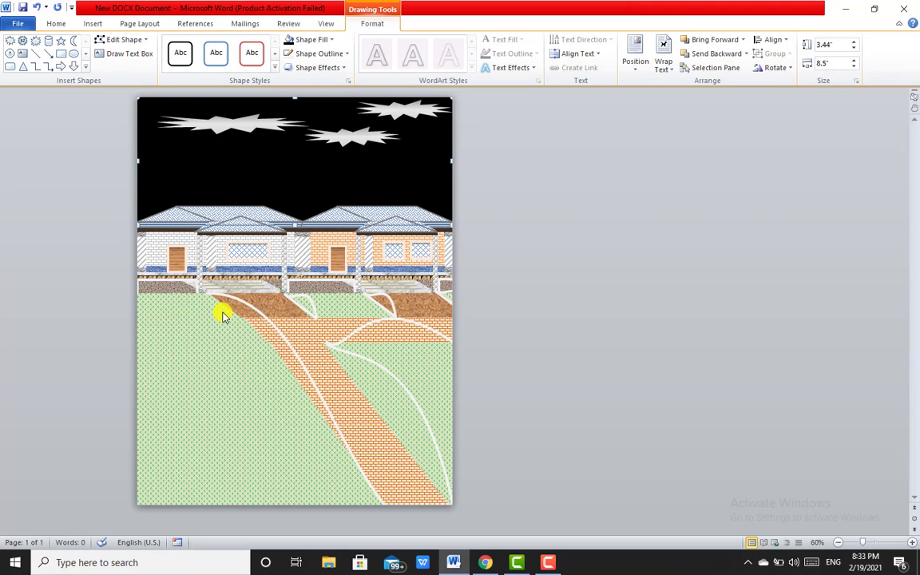
key(ctrl+z)
key(ctrl+z)
Stretch the sky down over the black band and send it behind the houses.
click(322, 170)
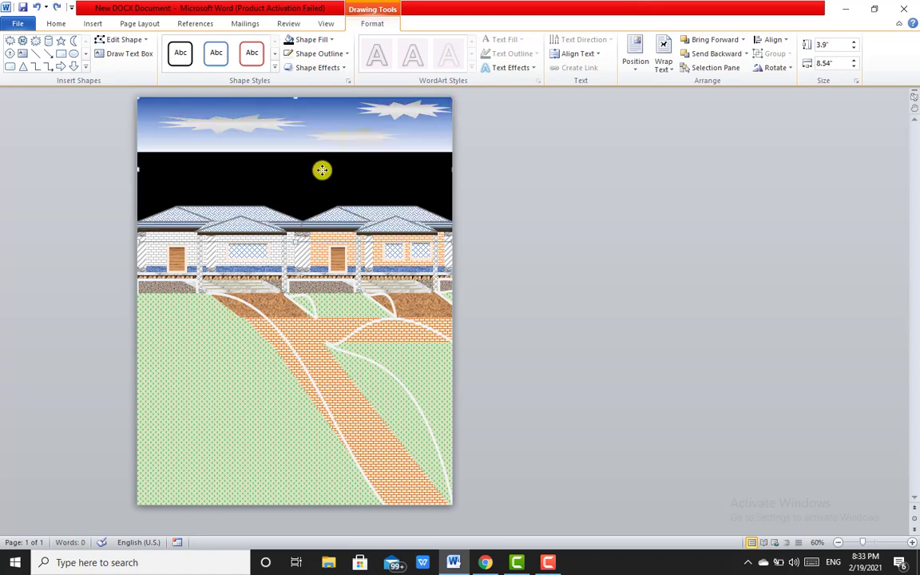
key(Escape)
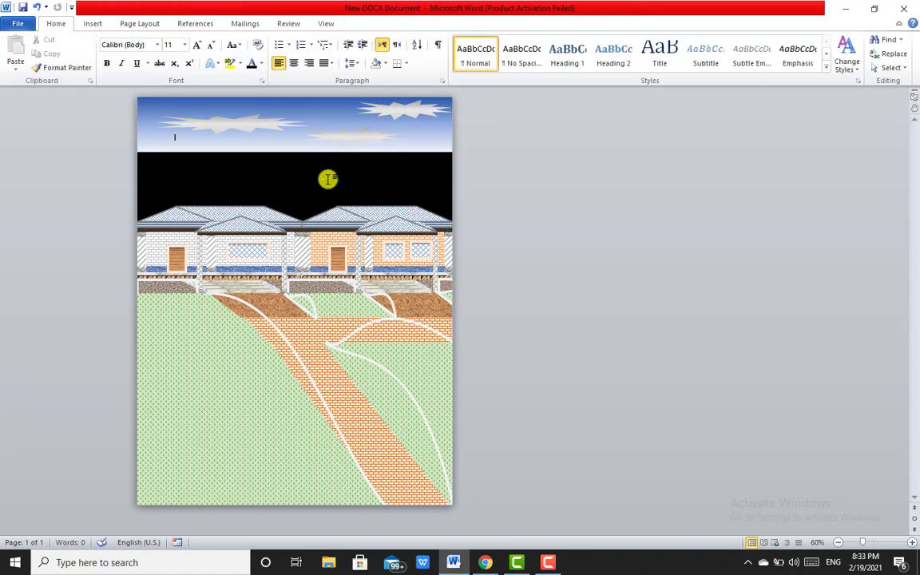
click(290, 154)
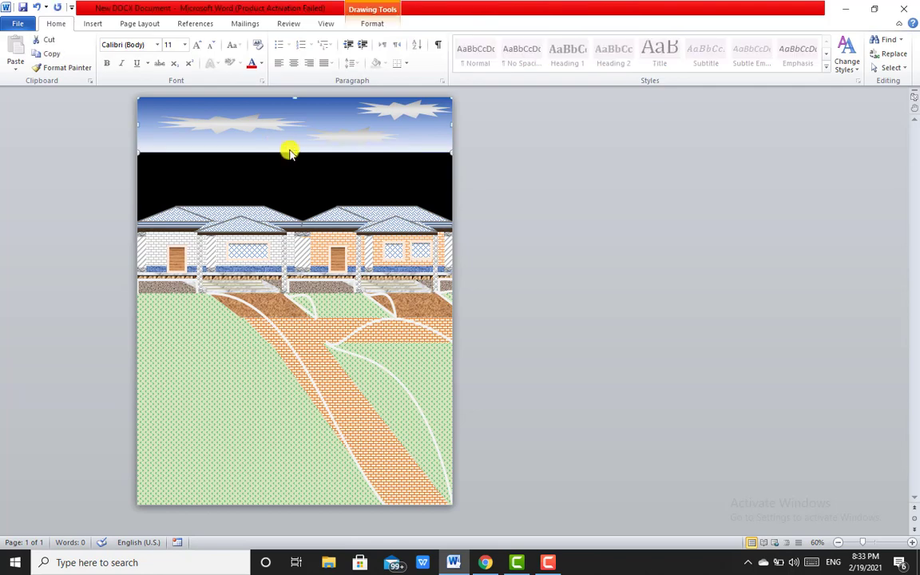
drag(293, 153, 319, 225)
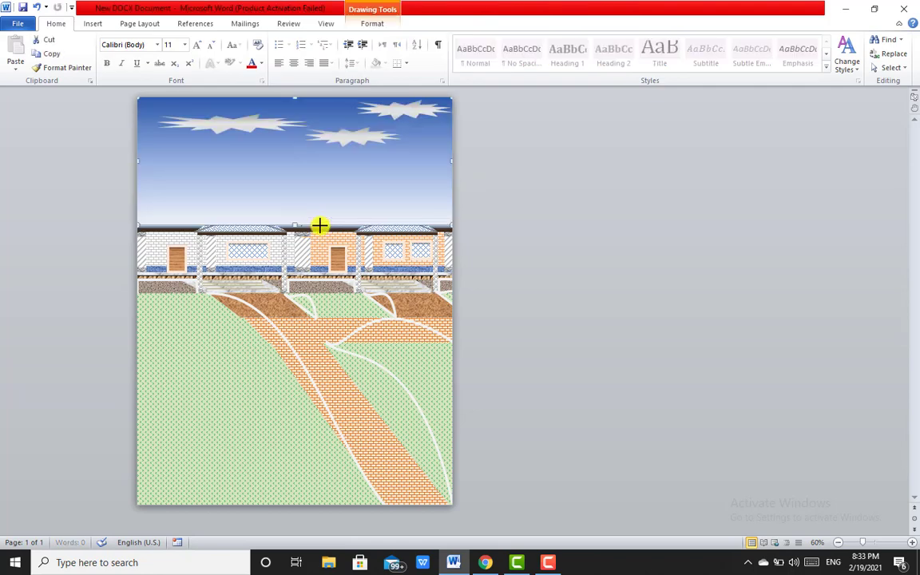
right_click(297, 202)
mouse_move(279, 328)
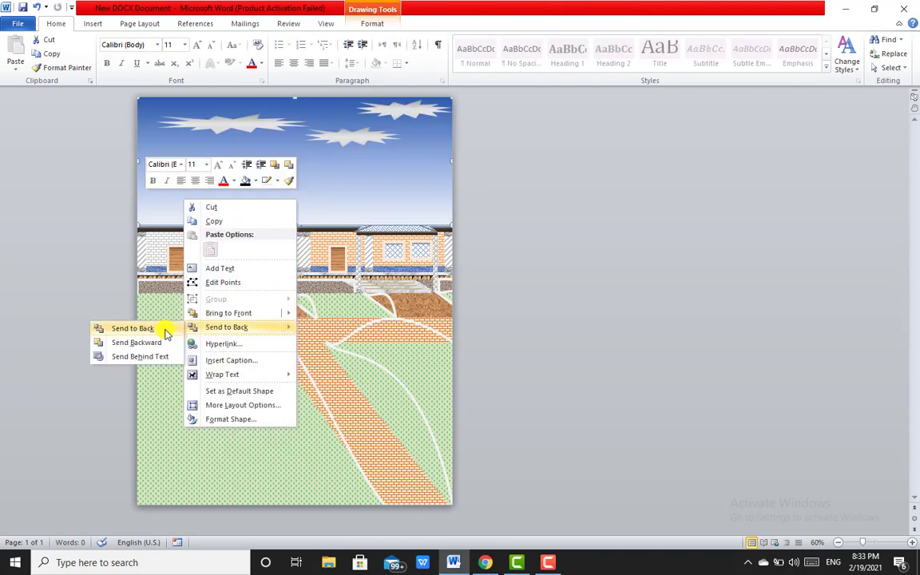
click(133, 328)
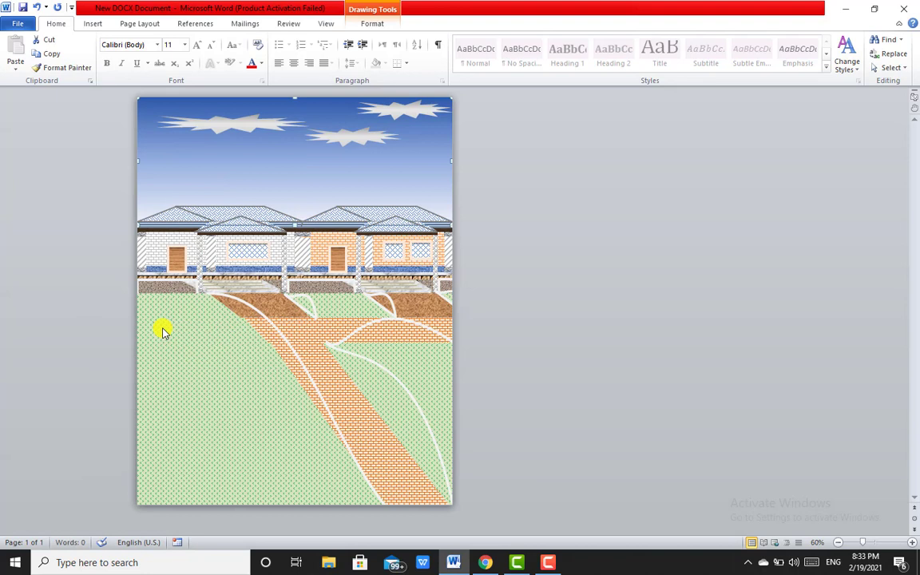
Move the left cloud down just above the houses and widen it rightward.
click(245, 121)
mouse_move(233, 127)
mouse_down()
mouse_move(220, 172)
mouse_move(220, 155)
mouse_up()
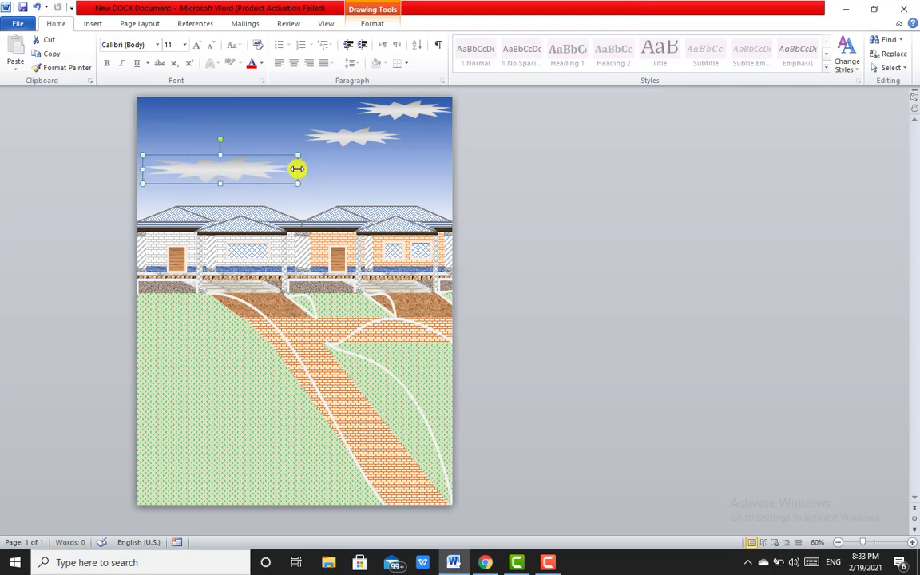
drag(298, 170, 324, 170)
click(227, 104)
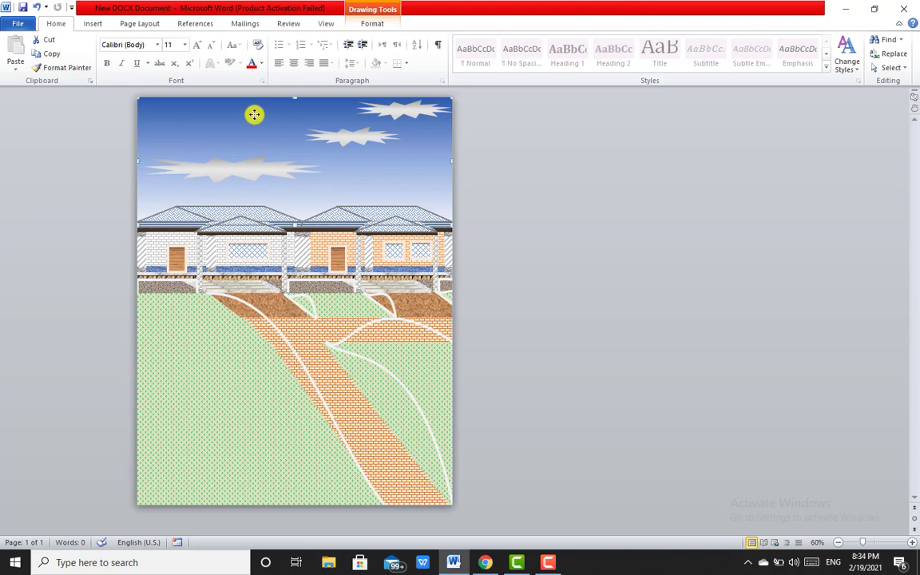
click(100, 24)
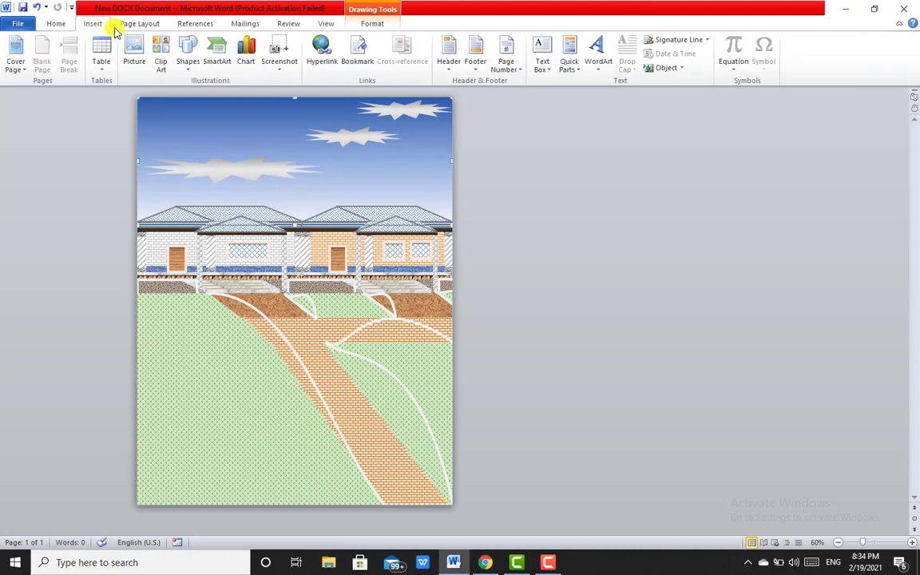
Draw a new cloud shape in the upper-left sky.
click(191, 67)
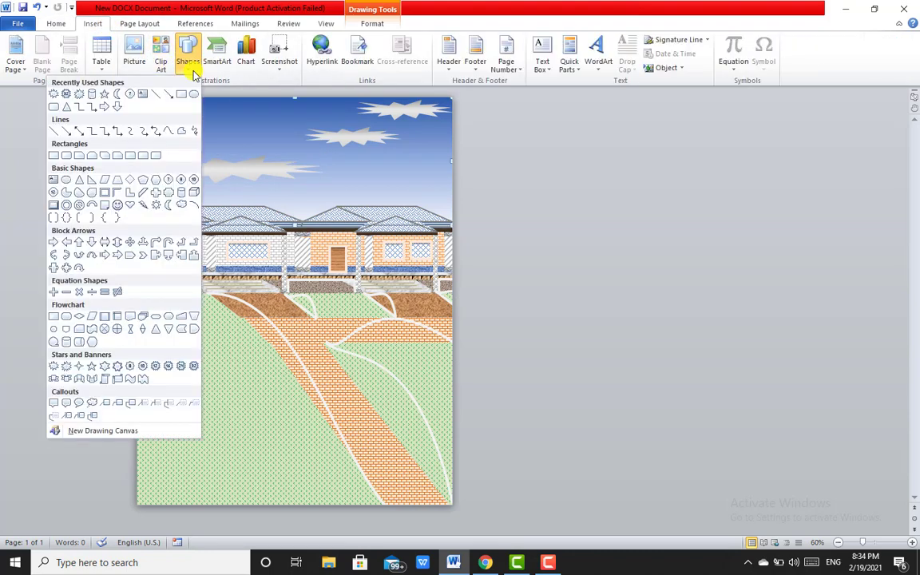
click(183, 205)
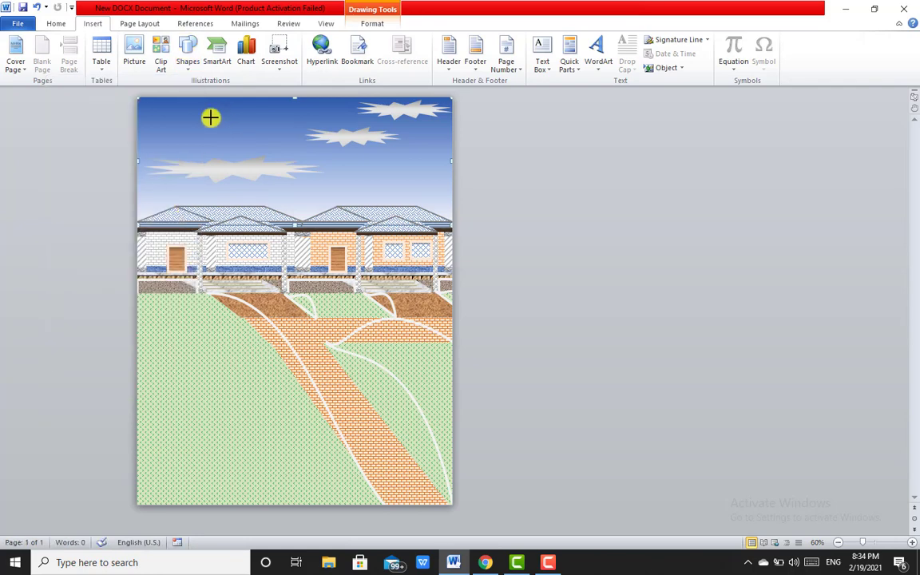
mouse_move(210, 118)
mouse_down()
mouse_move(293, 140)
mouse_move(203, 119)
mouse_move(282, 121)
mouse_up()
Copy the grey cloud's formatting onto the new cloud and enlarge it.
click(254, 170)
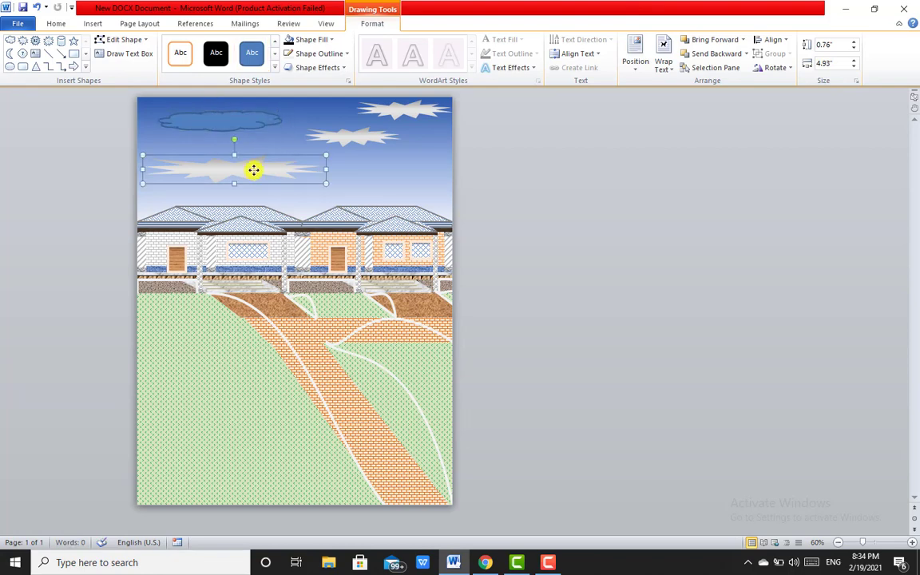
click(57, 24)
click(44, 67)
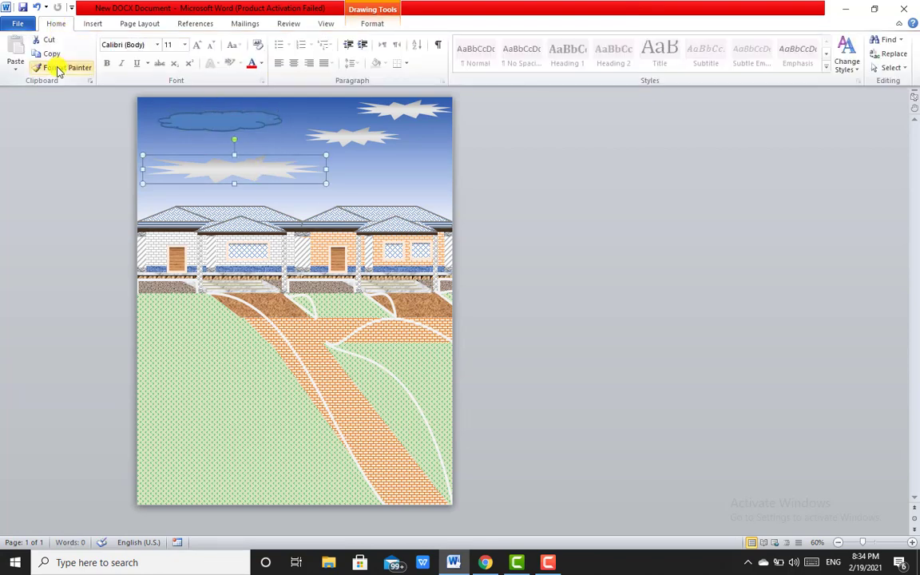
click(198, 120)
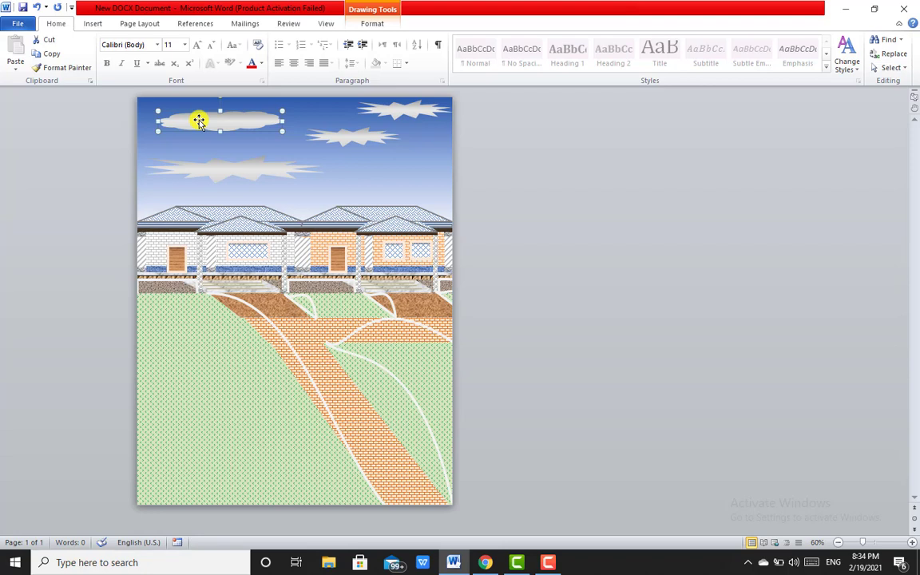
drag(219, 133, 224, 140)
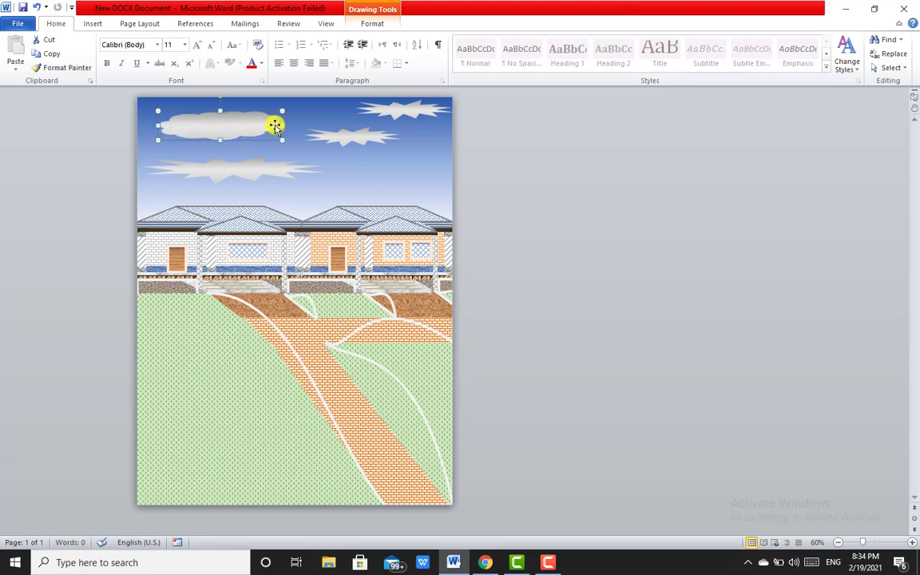
drag(282, 123, 313, 123)
Delete the three spiky clouds.
click(361, 133)
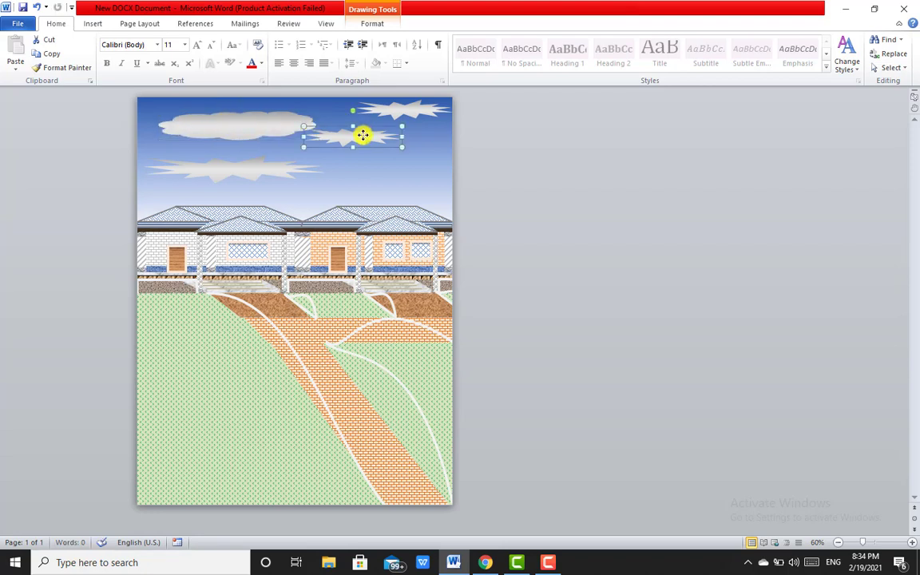
key(Delete)
click(394, 111)
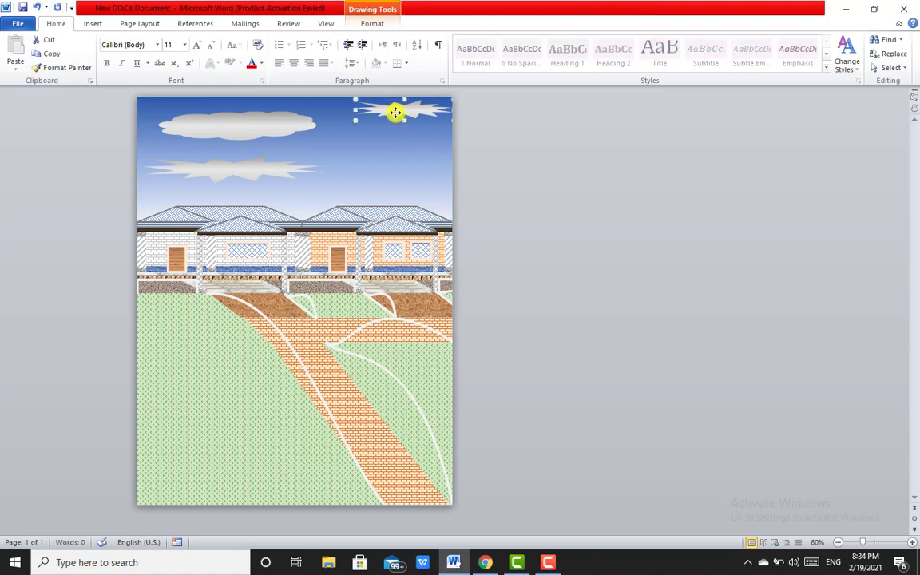
key(Delete)
click(262, 172)
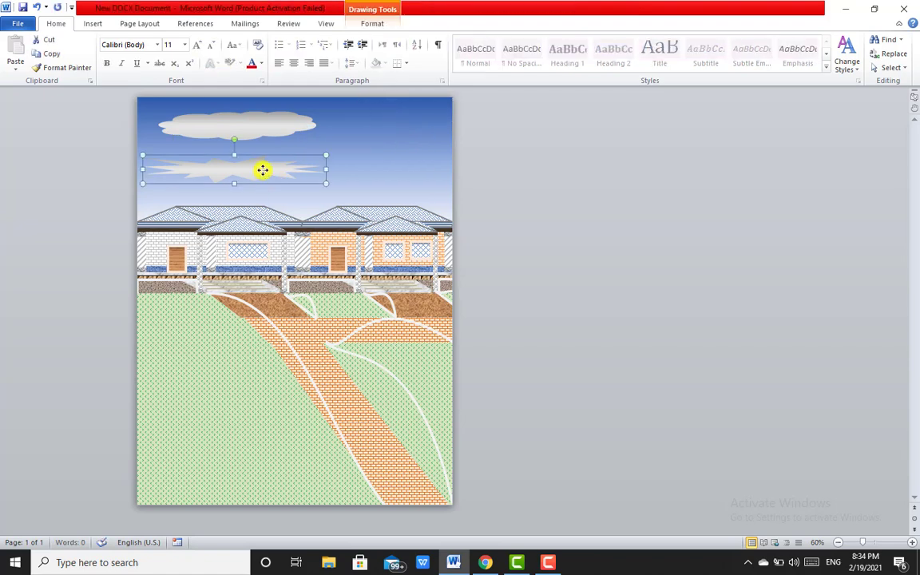
key(Delete)
Move the upper cloud right and down, then narrow the duplicate from its left side.
click(245, 123)
mouse_move(245, 122)
mouse_down()
mouse_move(373, 144)
mouse_move(370, 151)
mouse_up()
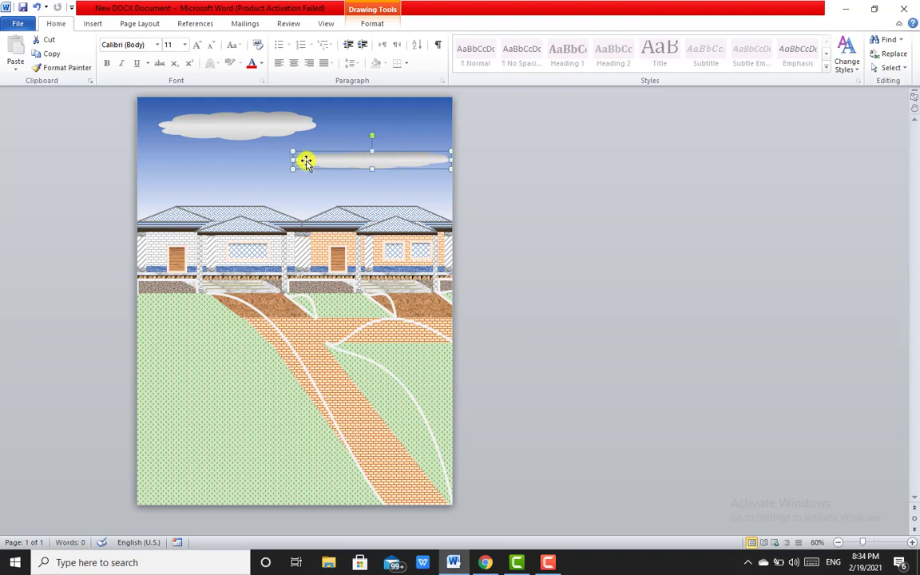
drag(292, 161, 352, 162)
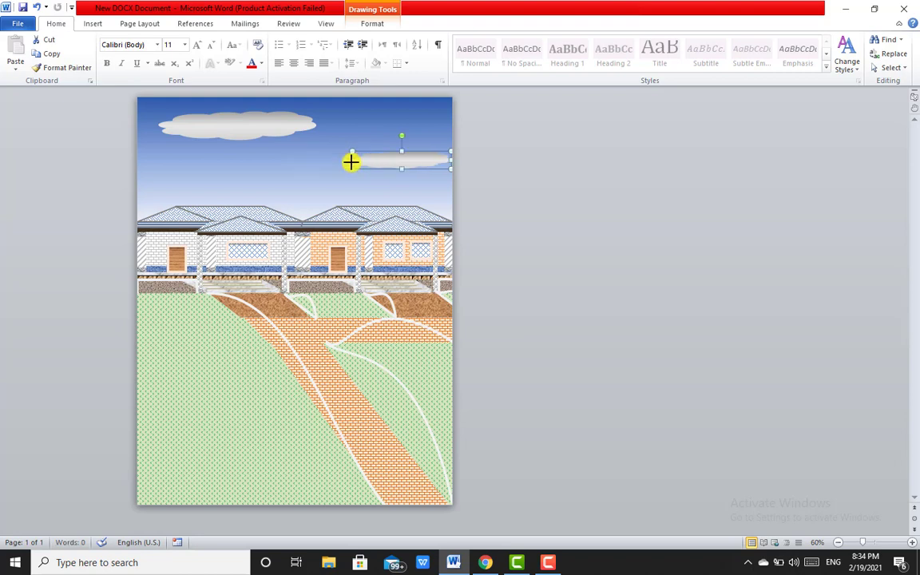
click(322, 166)
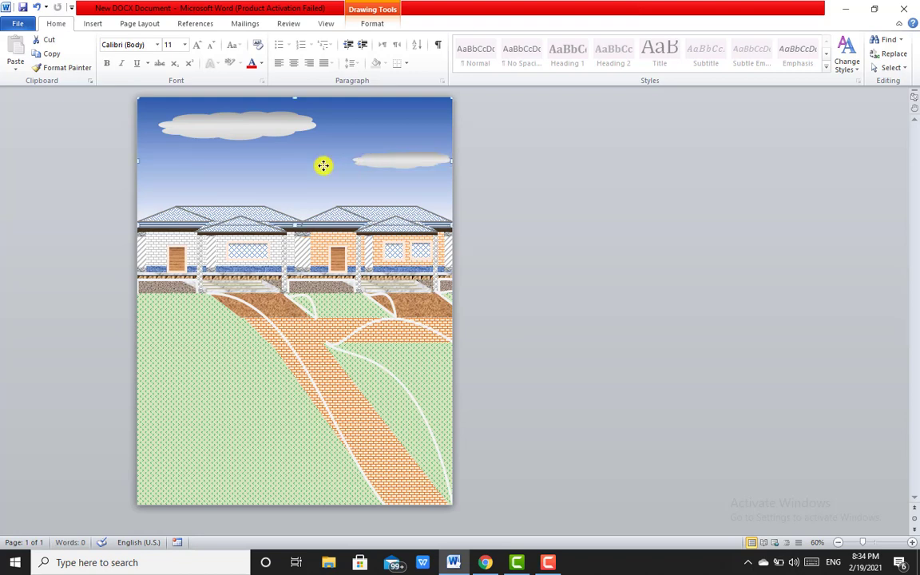
Make the top-left cloud wider and flatter, then place a smaller copy lower.
click(266, 127)
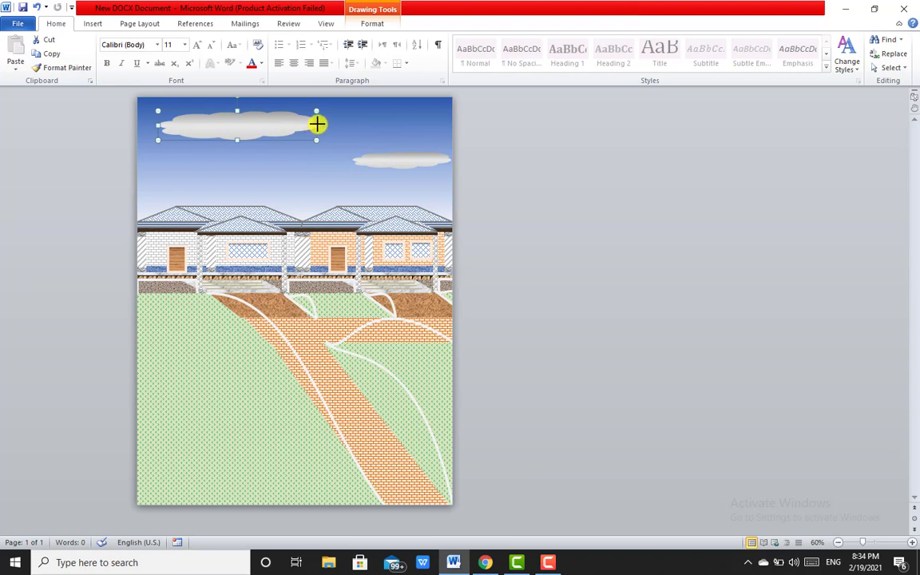
drag(317, 124, 329, 121)
drag(244, 141, 238, 133)
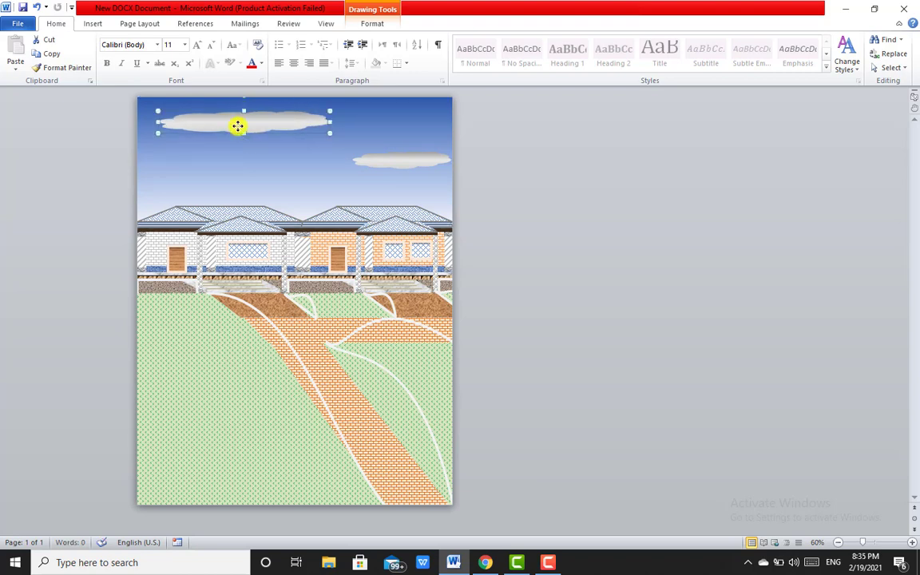
drag(238, 126, 219, 174)
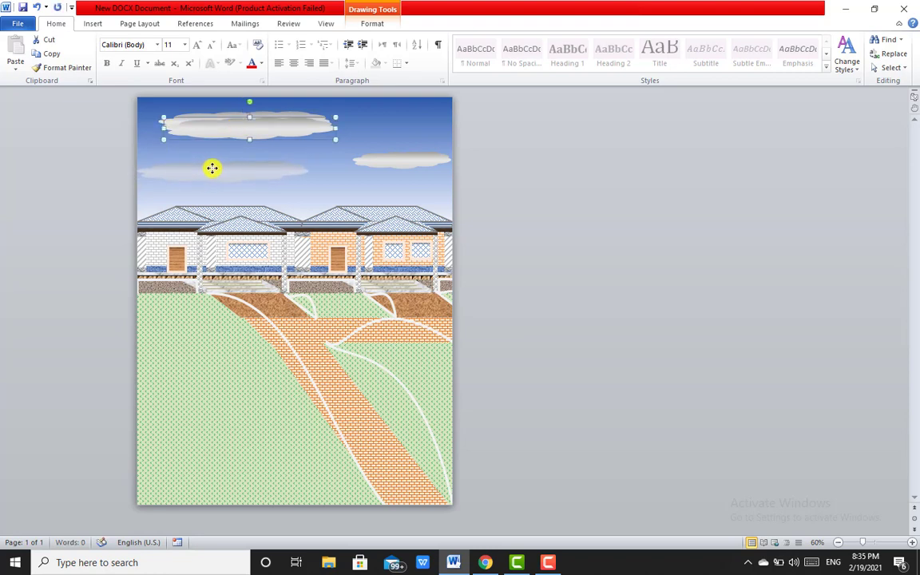
drag(311, 171, 221, 174)
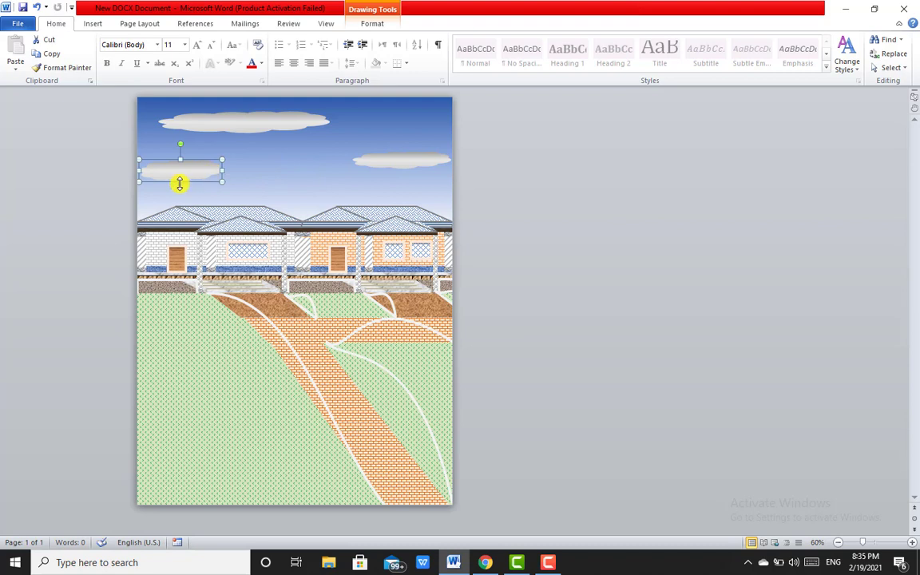
drag(139, 160, 158, 163)
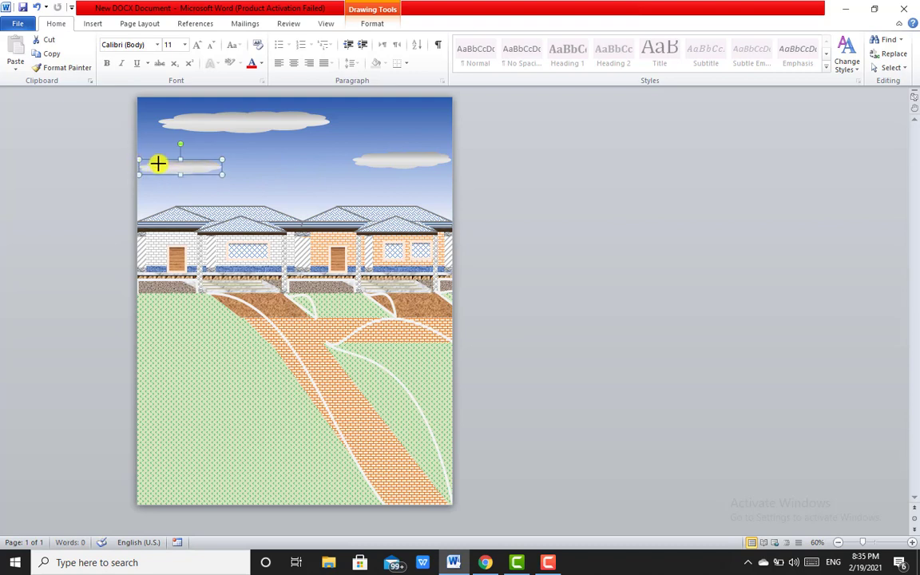
click(516, 190)
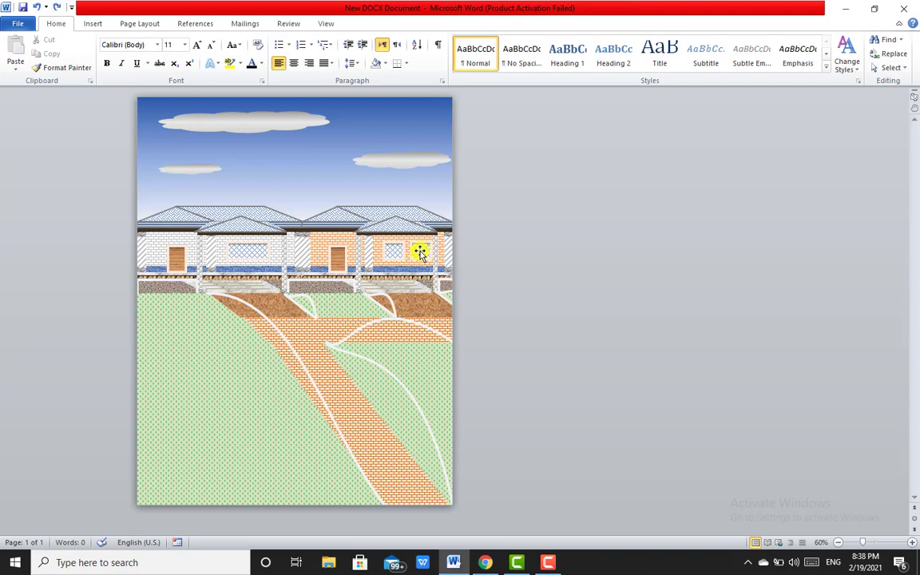
Bring up the full fill settings for the right-hand house's window.
click(420, 250)
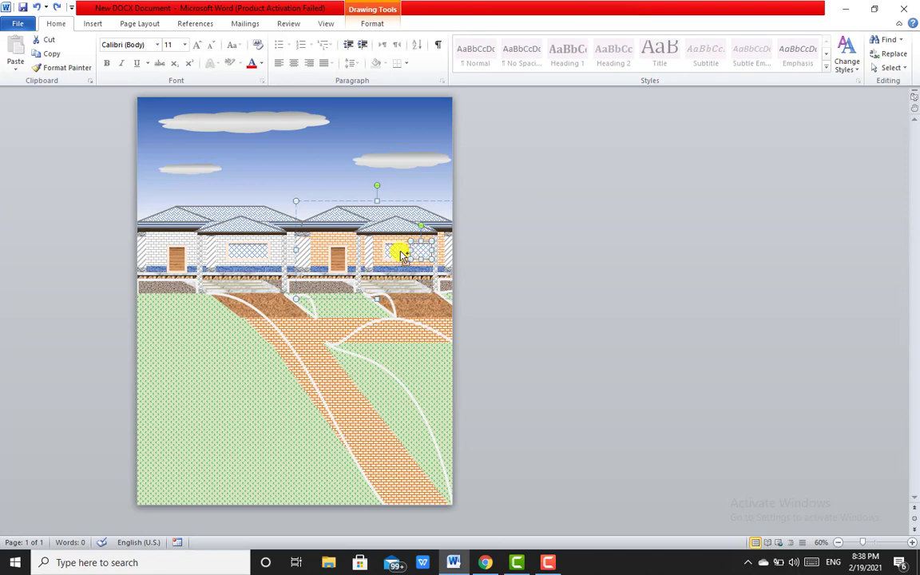
click(391, 248)
click(367, 24)
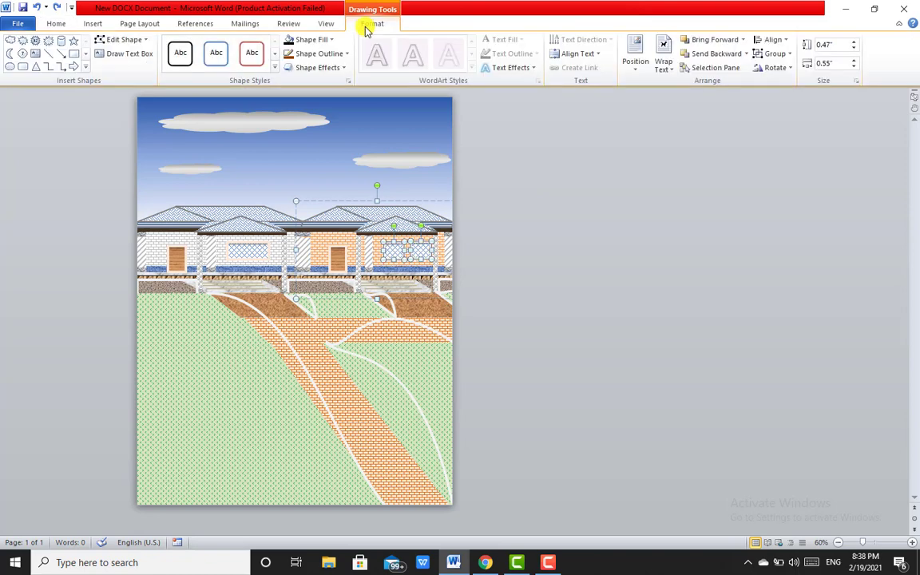
click(331, 40)
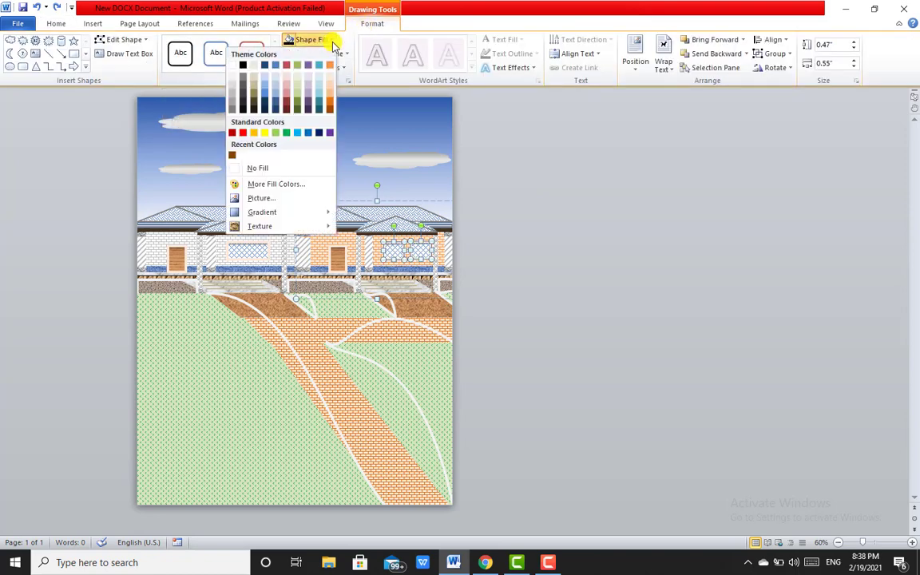
mouse_move(274, 227)
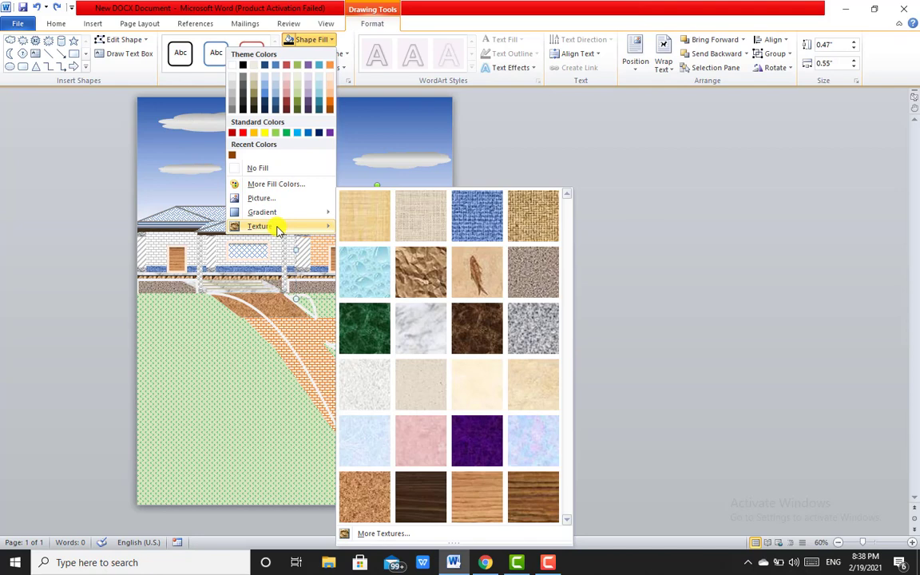
click(400, 535)
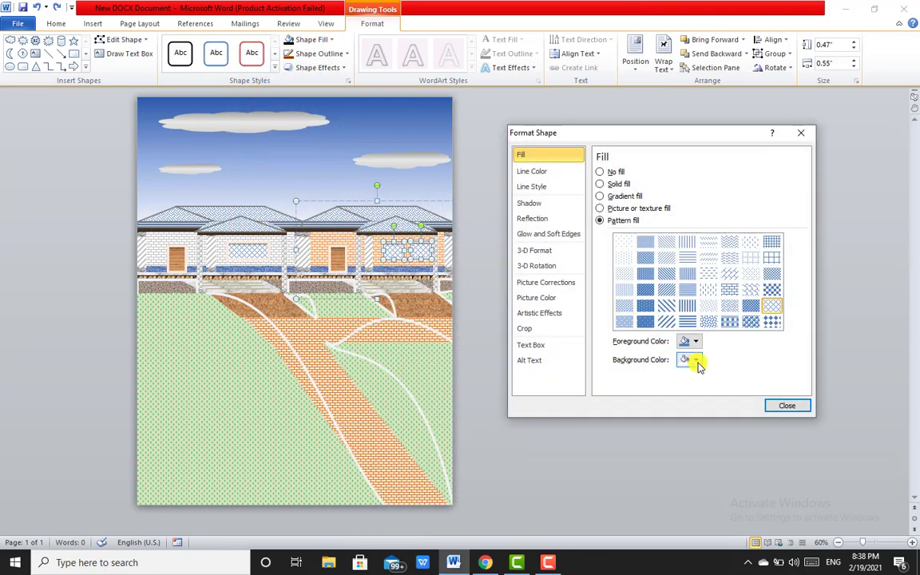
After trying grey, tan and white, give the window a pale pattern background.
click(696, 359)
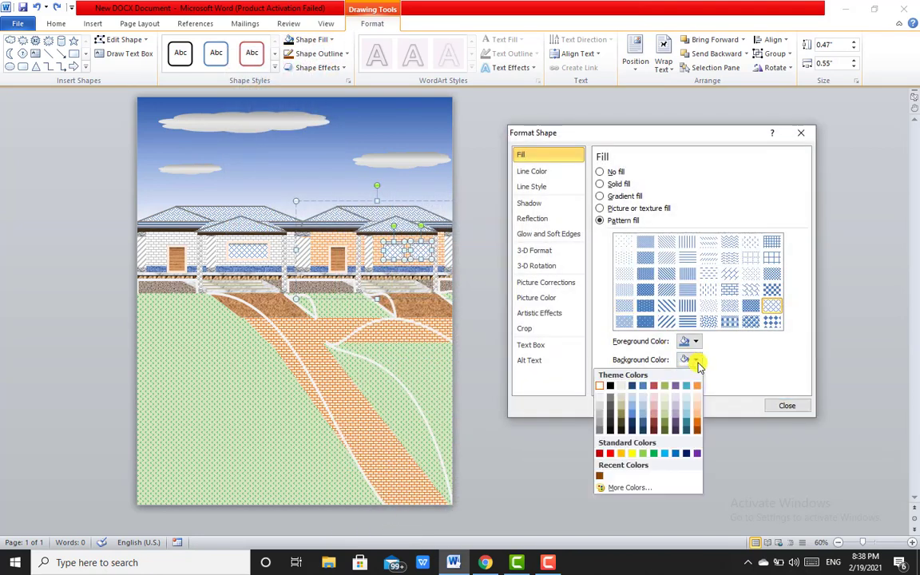
click(614, 397)
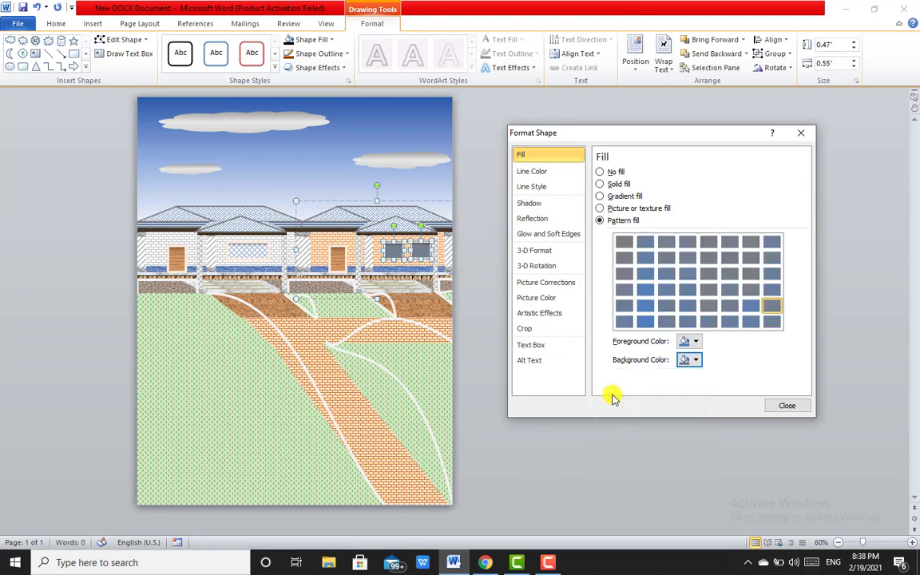
click(694, 360)
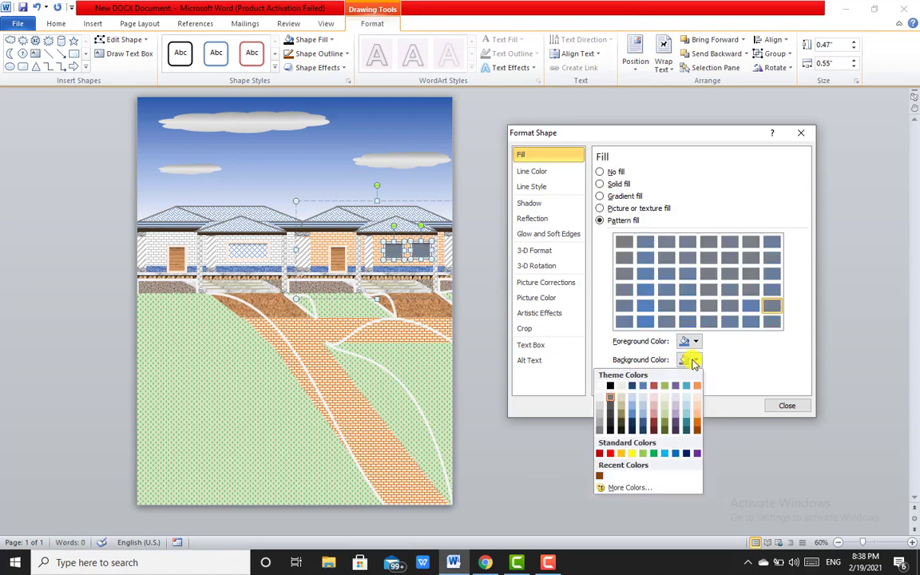
click(621, 398)
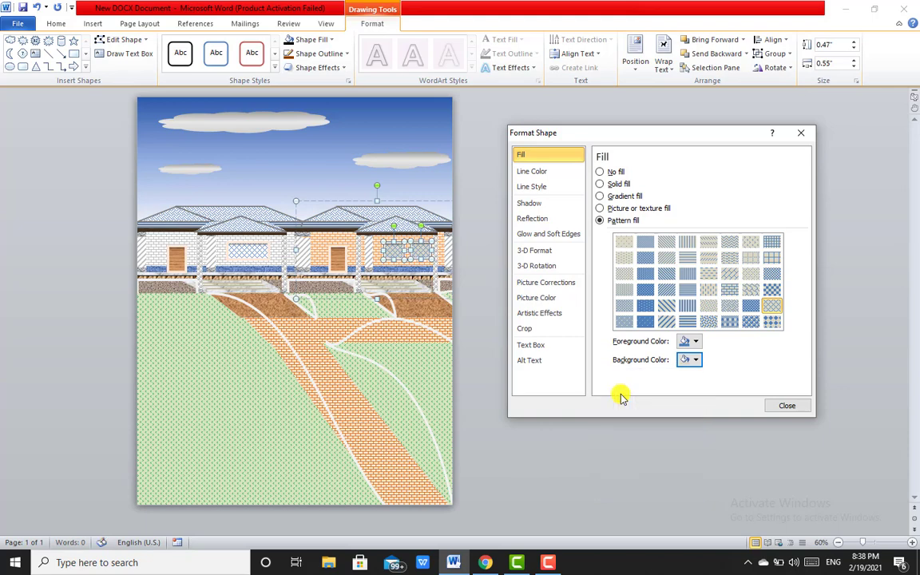
click(696, 360)
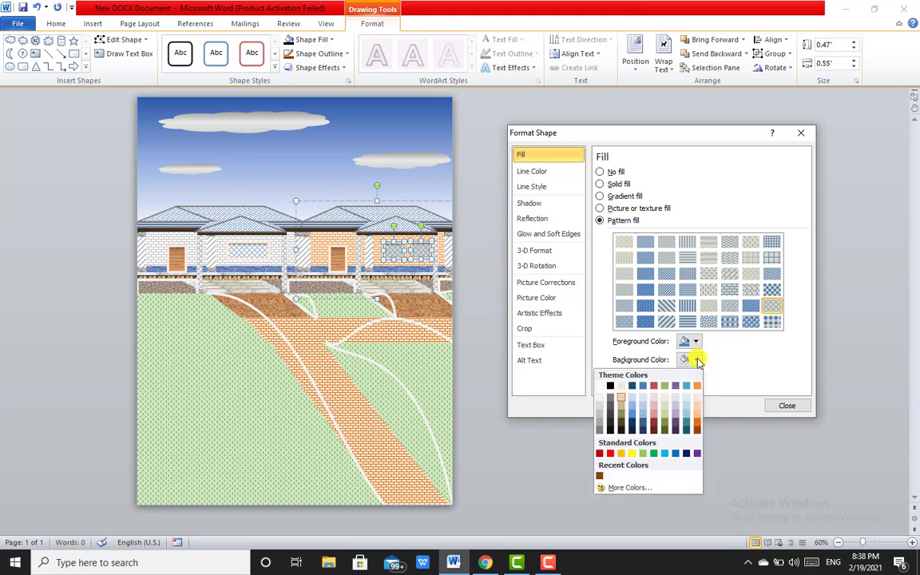
click(599, 387)
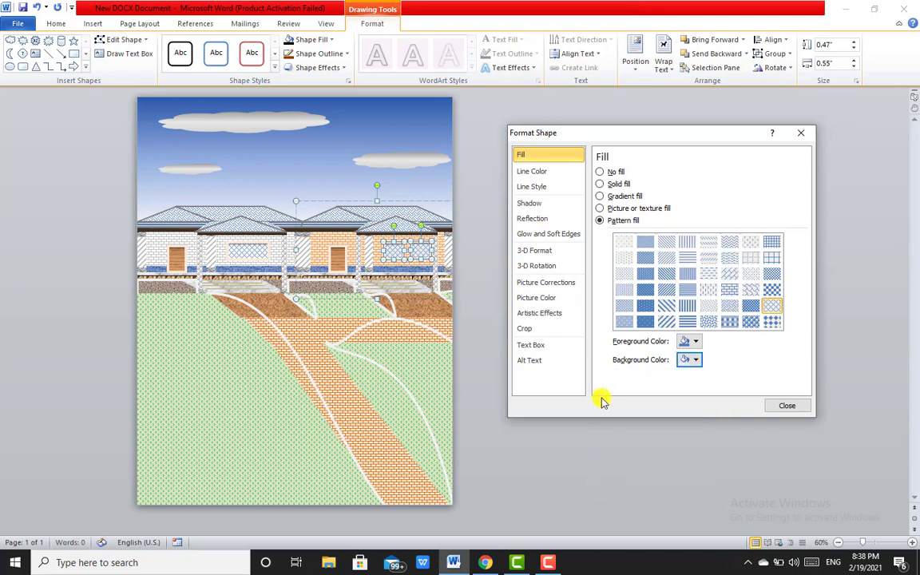
click(696, 360)
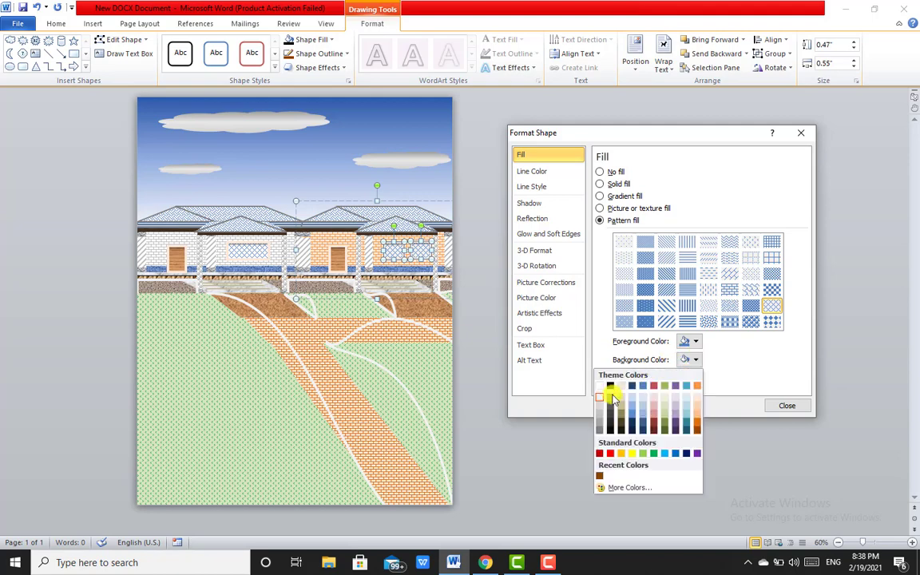
click(603, 407)
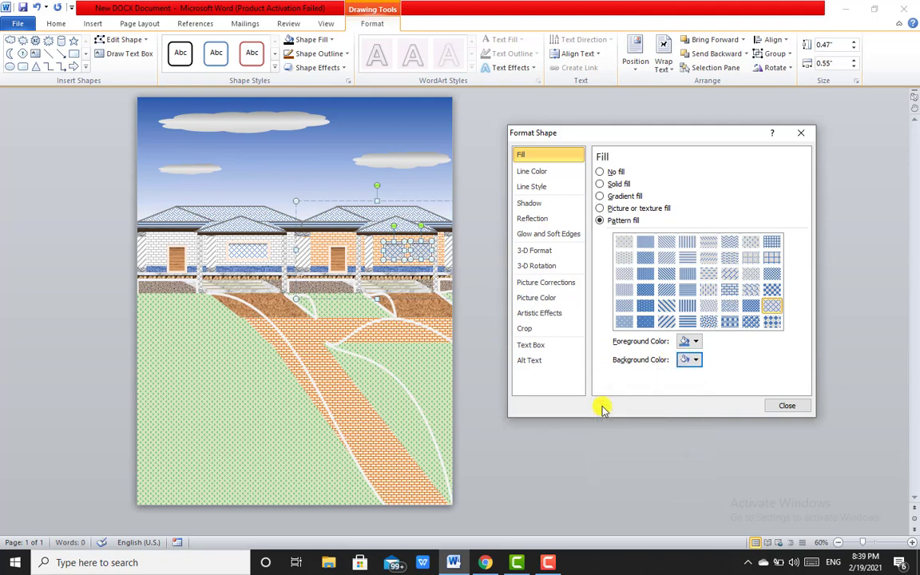
click(787, 406)
click(576, 371)
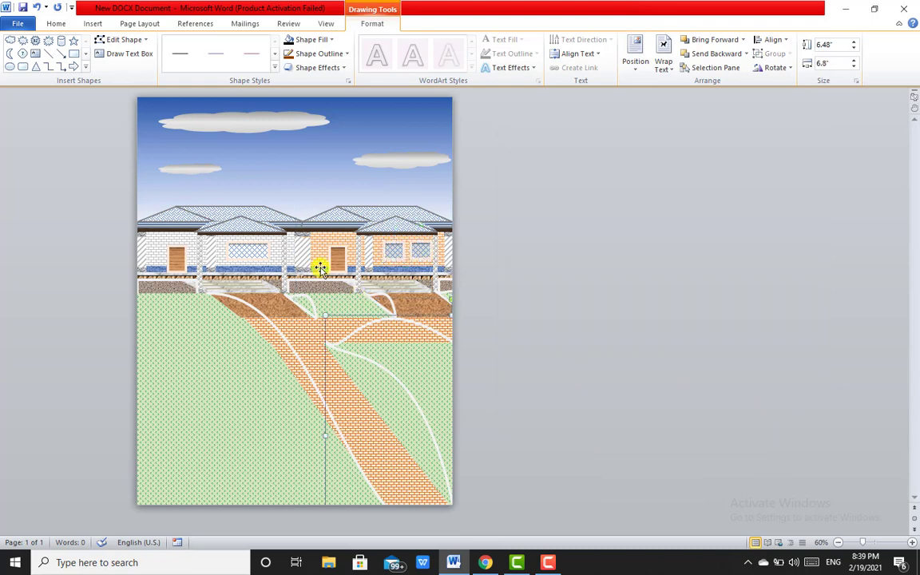
Set the left-hand house window's pattern background colour to grey.
click(258, 253)
click(258, 253)
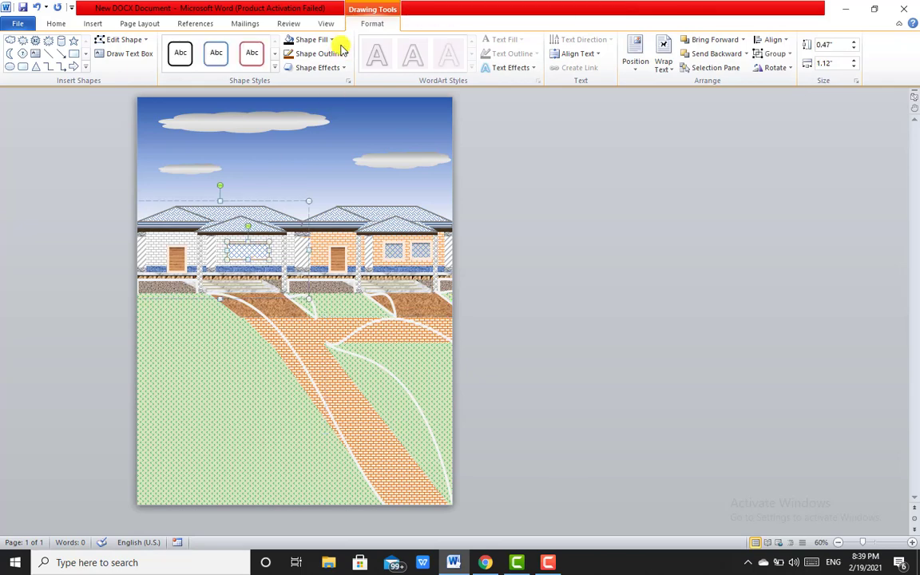
click(332, 40)
mouse_move(307, 230)
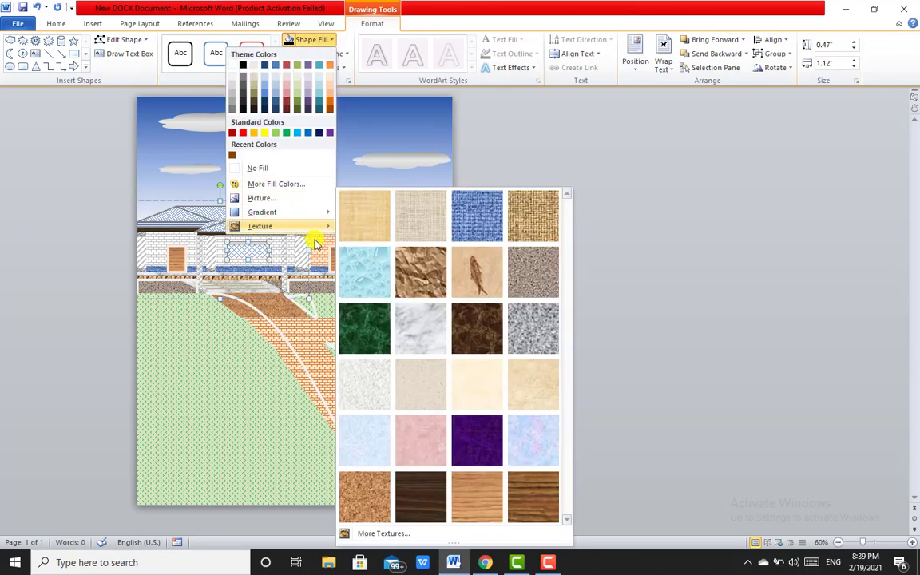
click(384, 534)
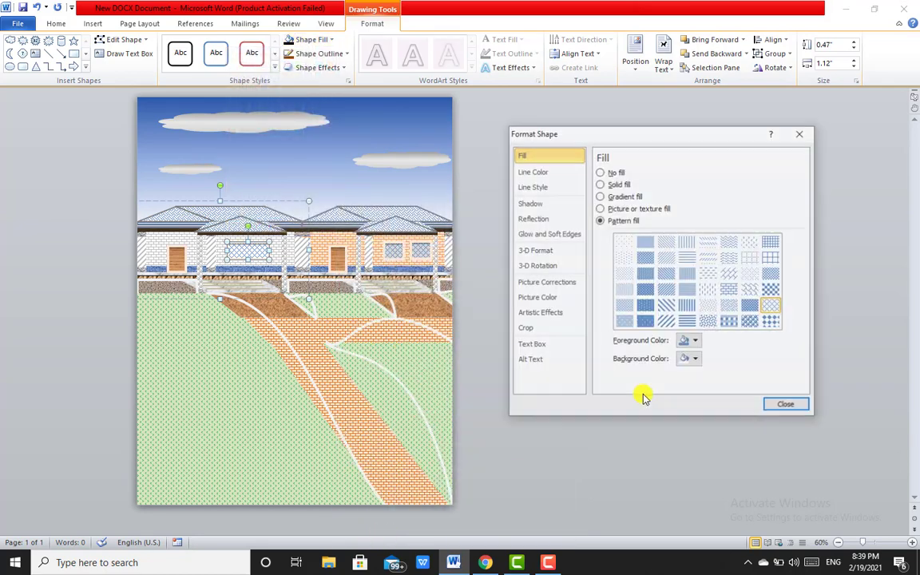
click(697, 360)
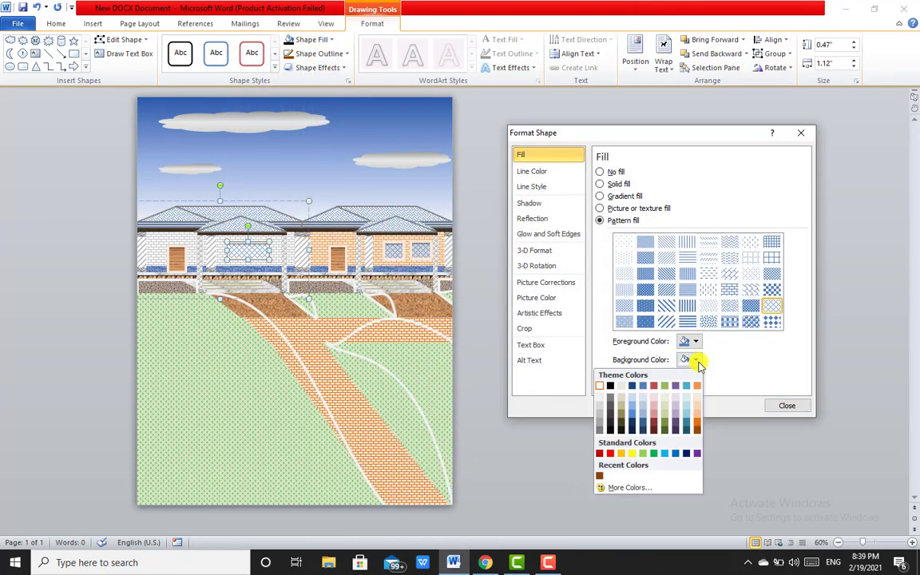
click(605, 405)
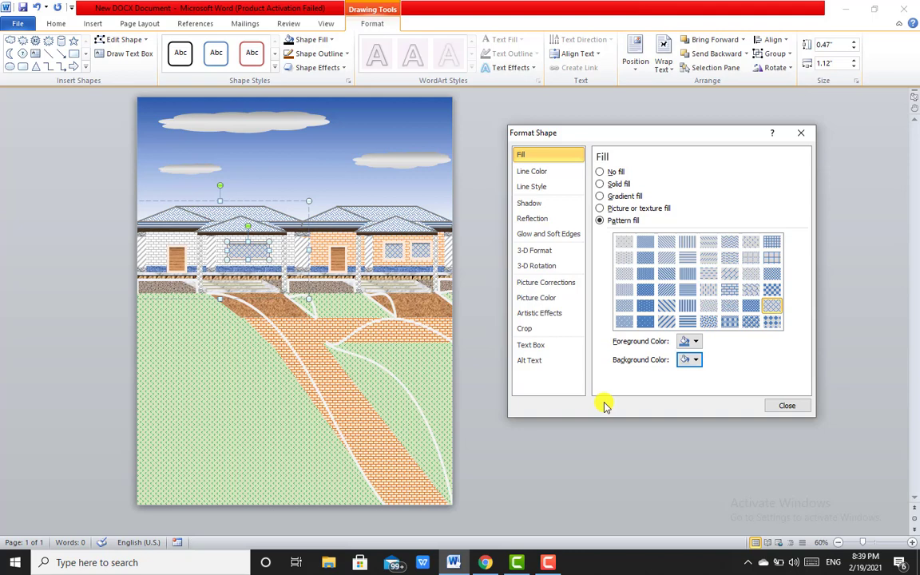
click(775, 404)
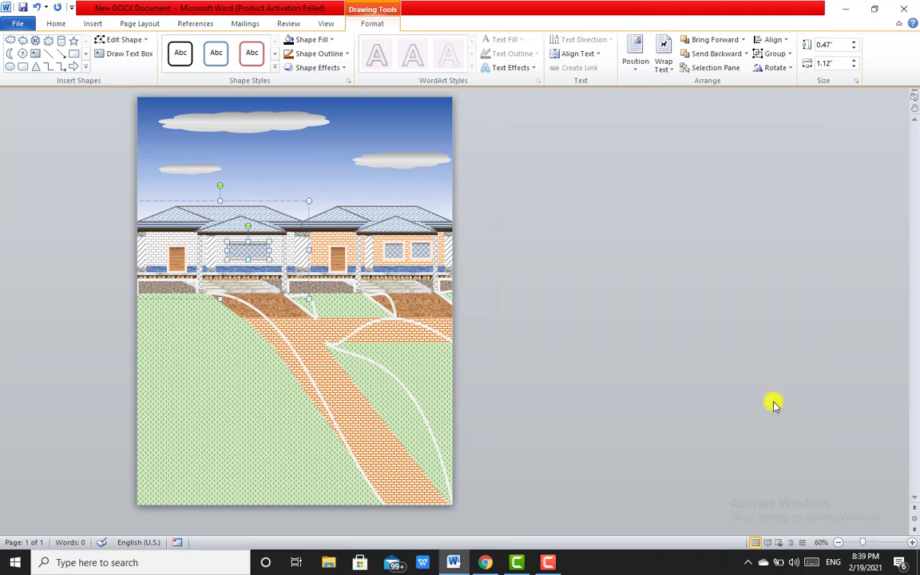
Draw a plain rectangle on the lawn at the lower left.
click(601, 354)
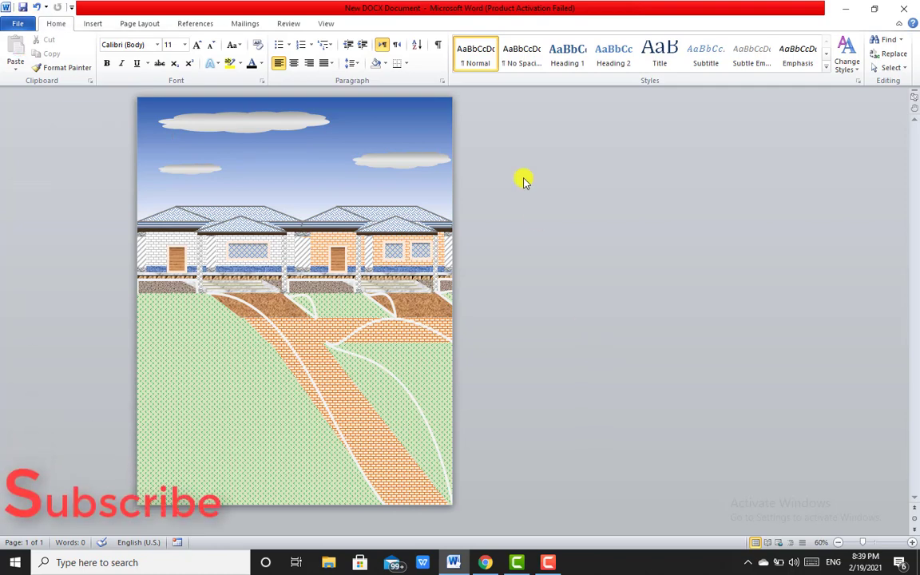
click(94, 24)
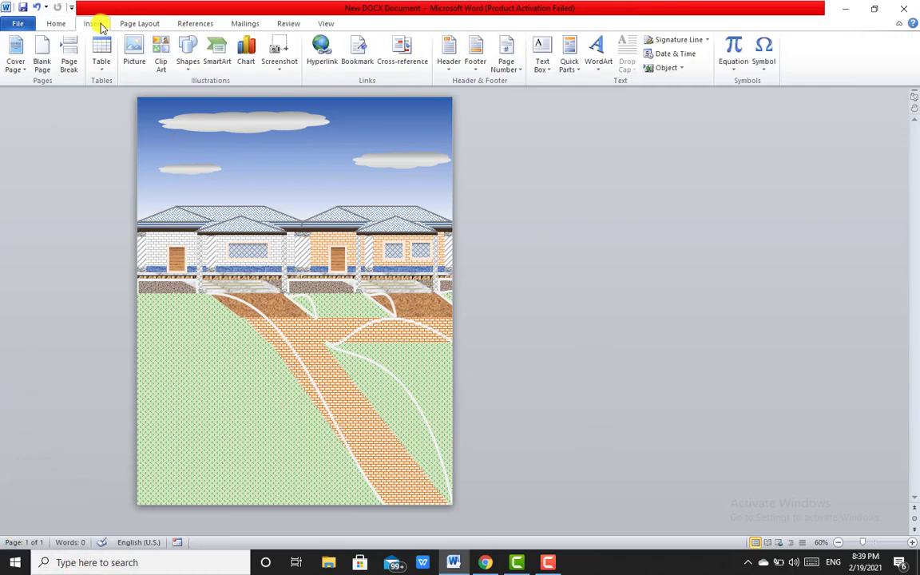
click(190, 70)
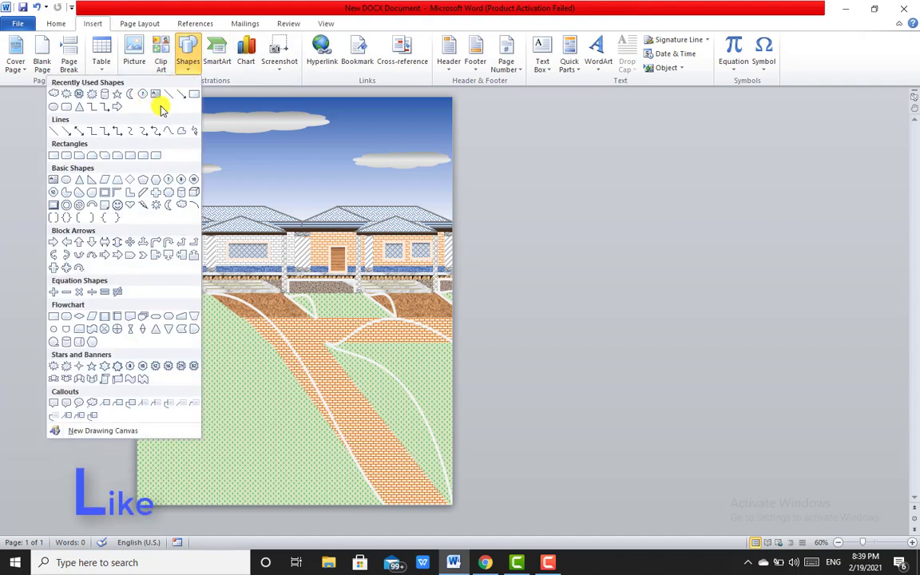
click(54, 155)
drag(173, 332, 250, 455)
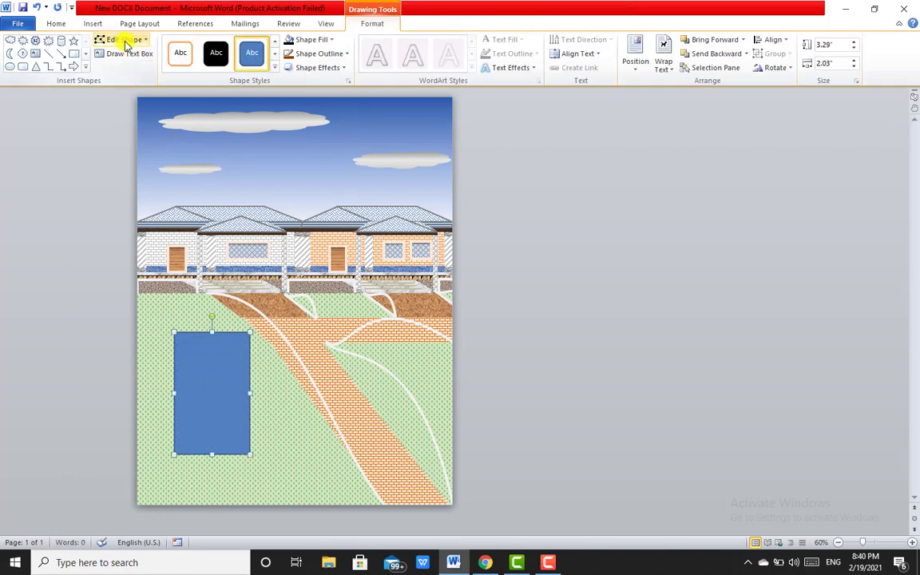
Drag the rectangle's corner points into a slanted parallelogram for the pool.
click(123, 39)
click(103, 68)
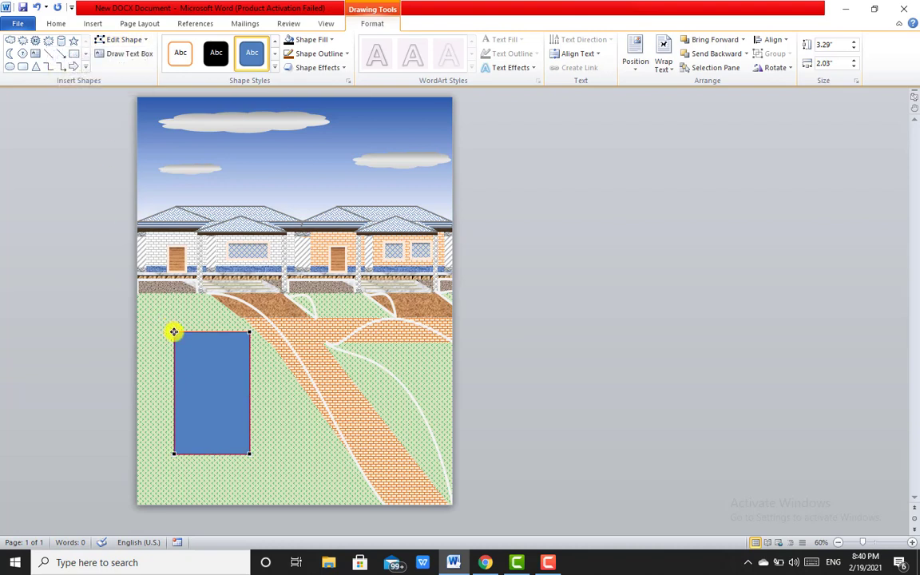
drag(175, 333, 159, 326)
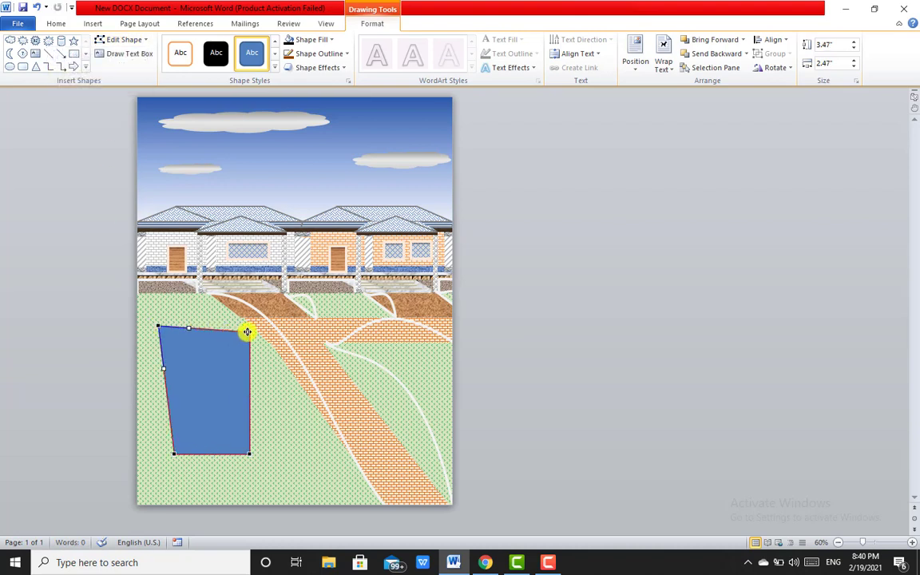
drag(247, 332, 221, 322)
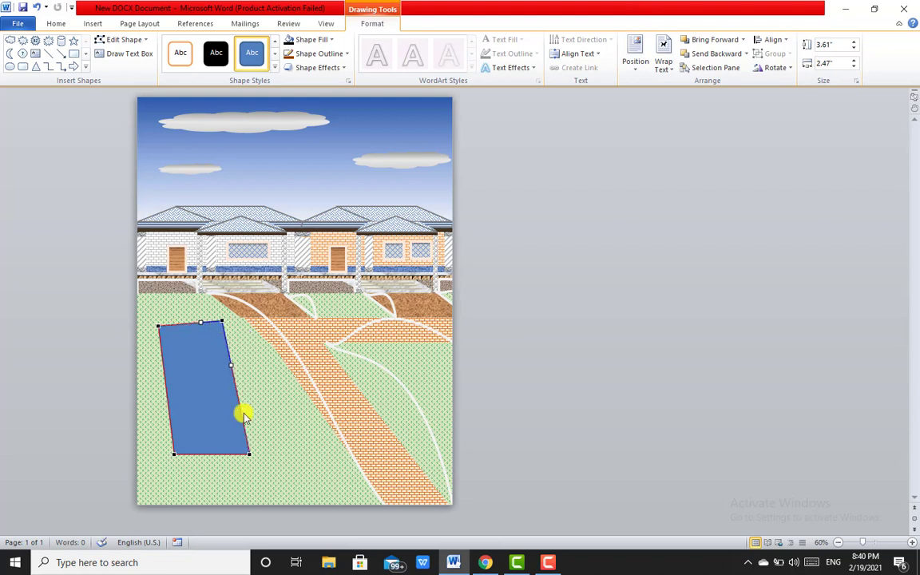
drag(249, 454, 248, 421)
drag(174, 454, 184, 430)
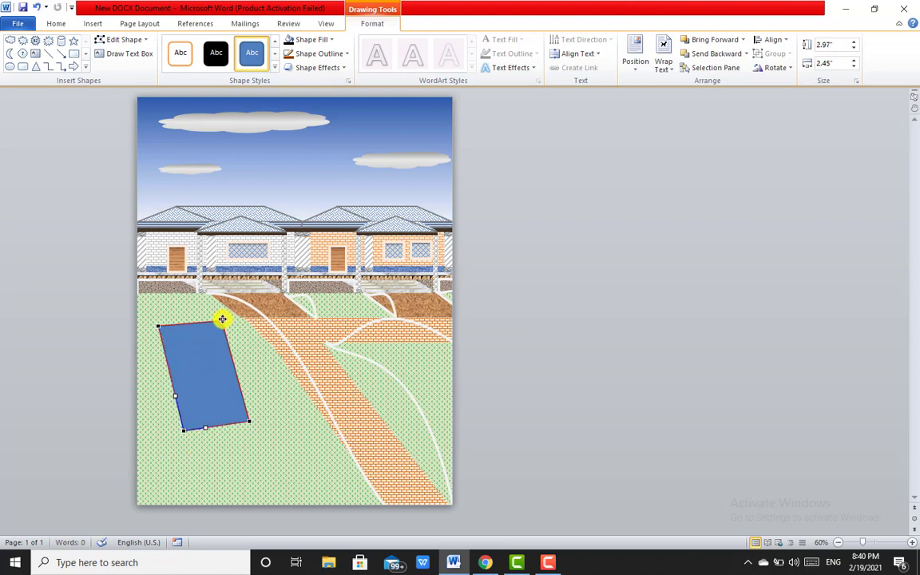
drag(220, 321, 215, 323)
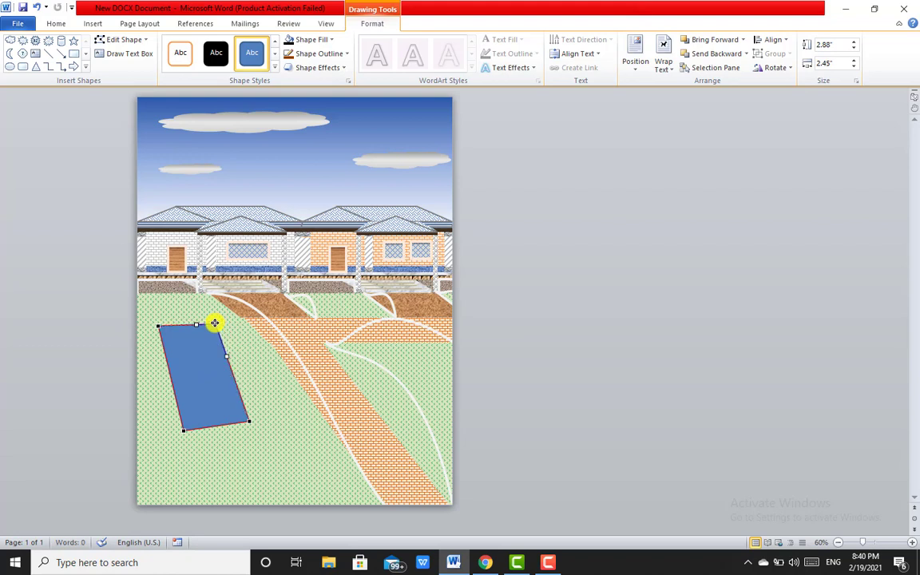
drag(249, 421, 267, 413)
drag(185, 430, 206, 425)
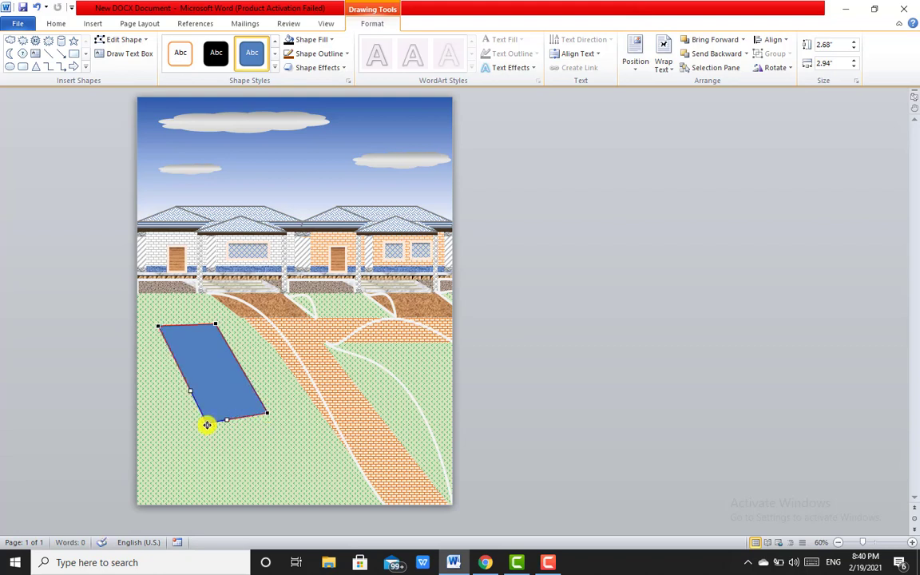
click(244, 448)
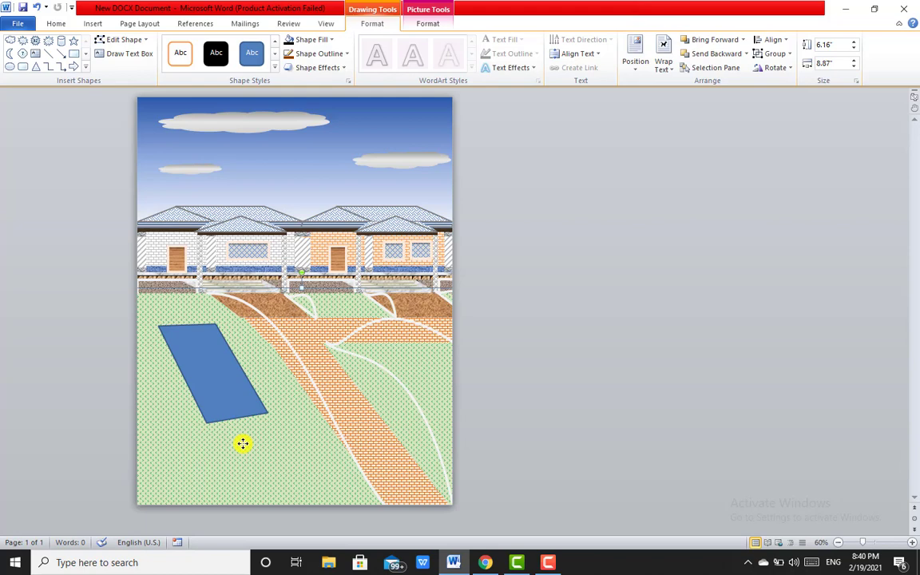
Remove the pool's outline and fill it with the Water droplets texture.
click(205, 382)
click(342, 56)
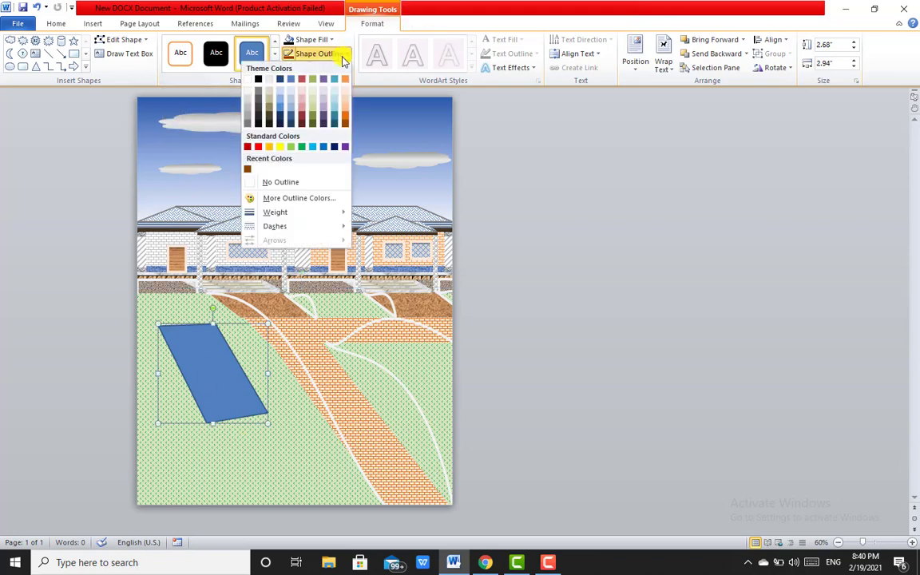
click(286, 182)
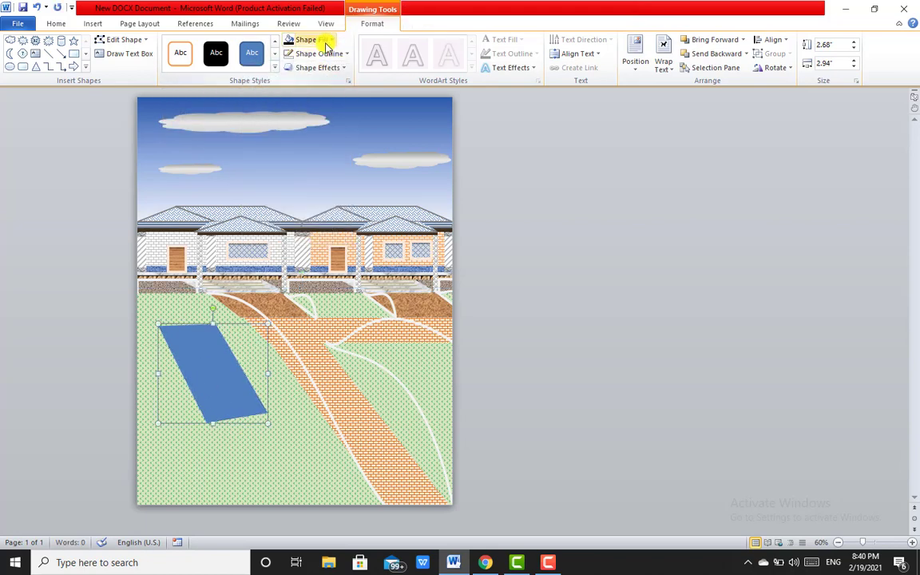
click(324, 39)
mouse_move(262, 213)
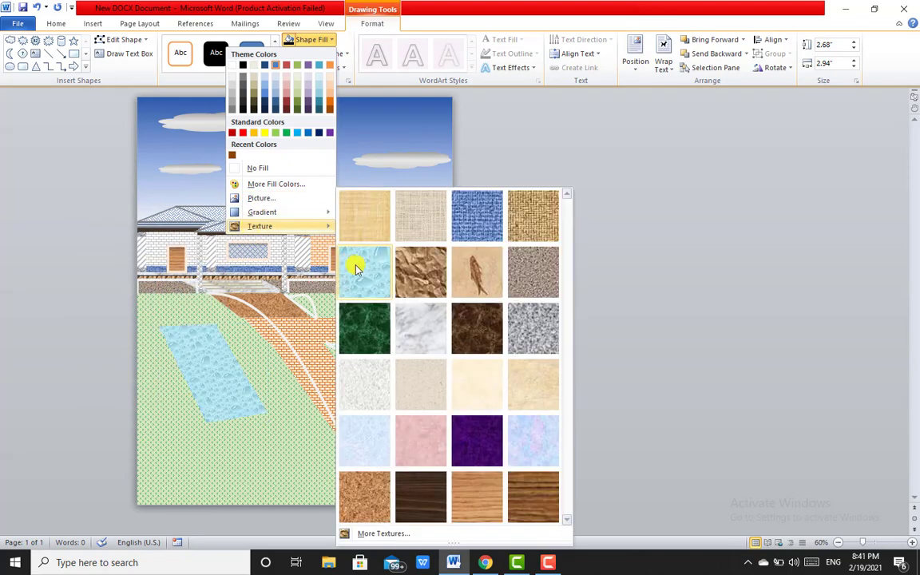
click(350, 265)
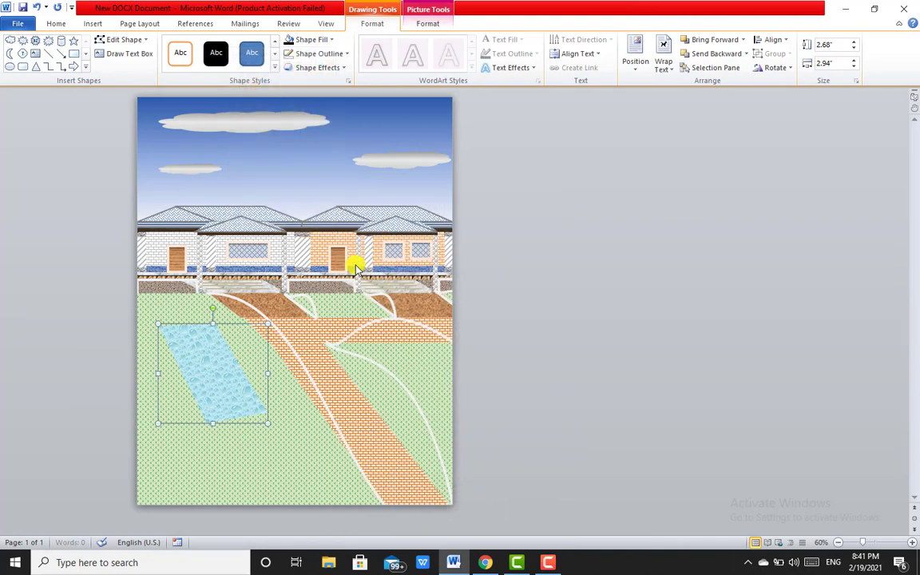
Give the pool an Inner shadow from Picture Effects.
click(428, 24)
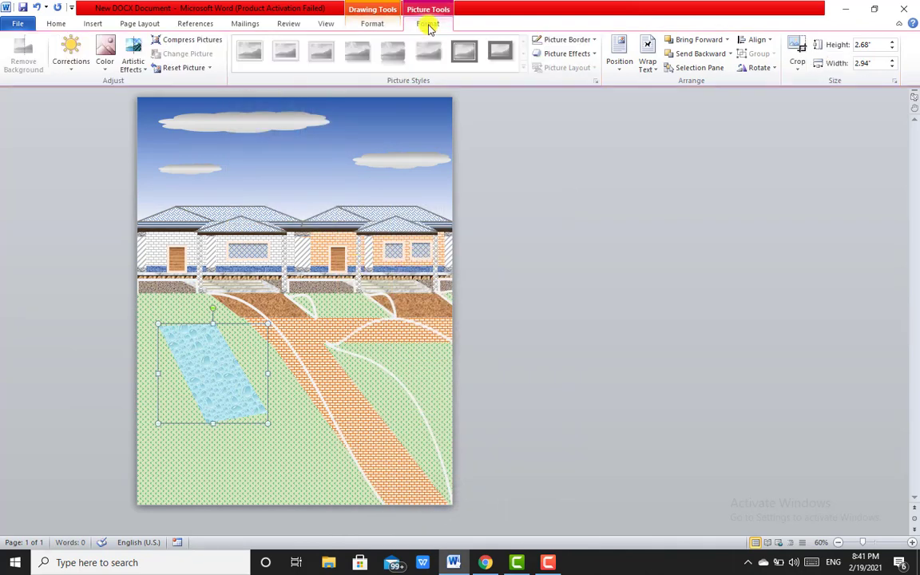
click(569, 54)
mouse_move(572, 76)
mouse_move(569, 111)
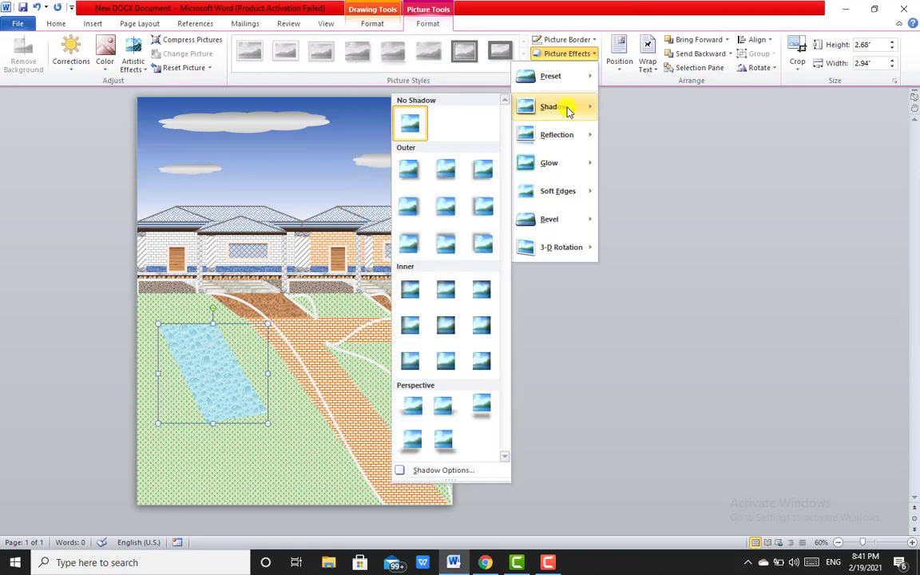
click(445, 289)
click(563, 284)
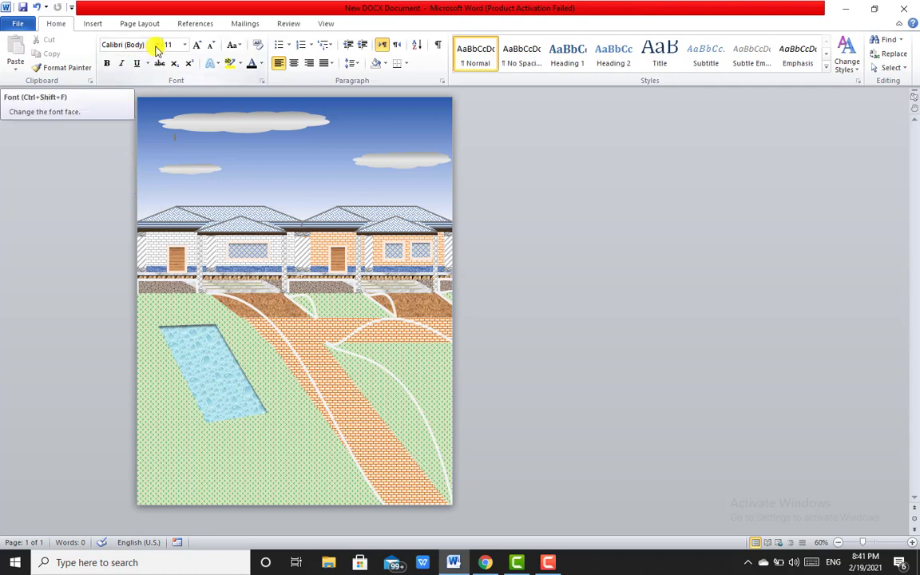
Select the pool and give it a thick 6 pt outline.
click(96, 24)
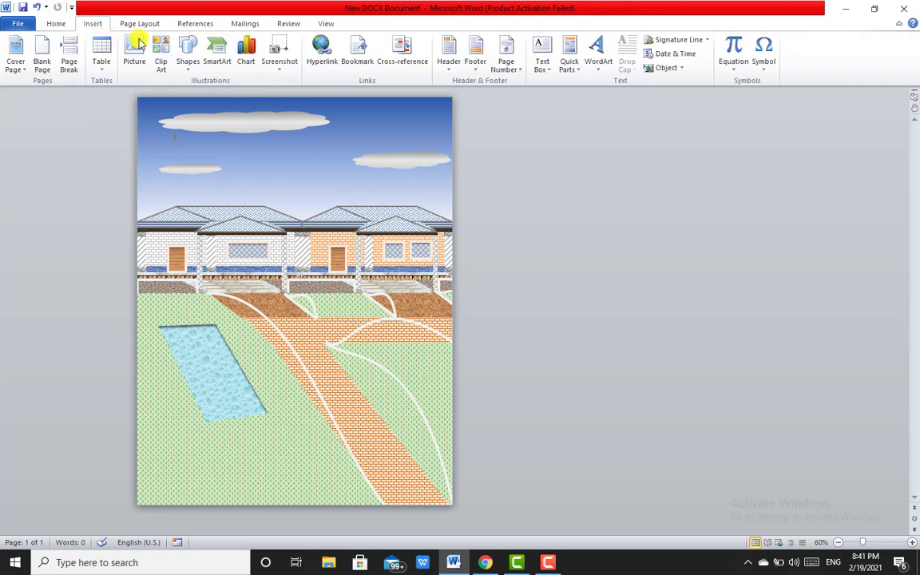
click(187, 60)
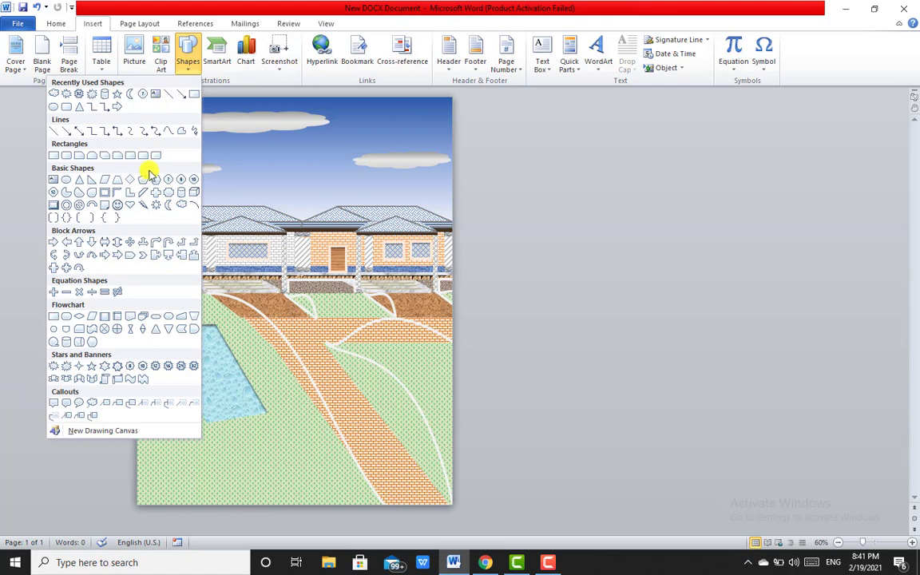
click(194, 191)
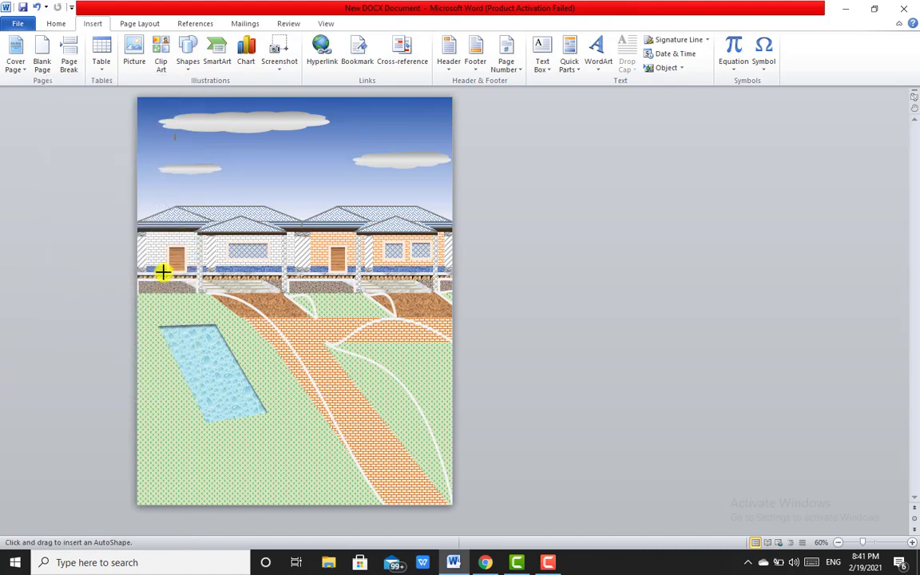
drag(164, 329, 274, 430)
click(343, 53)
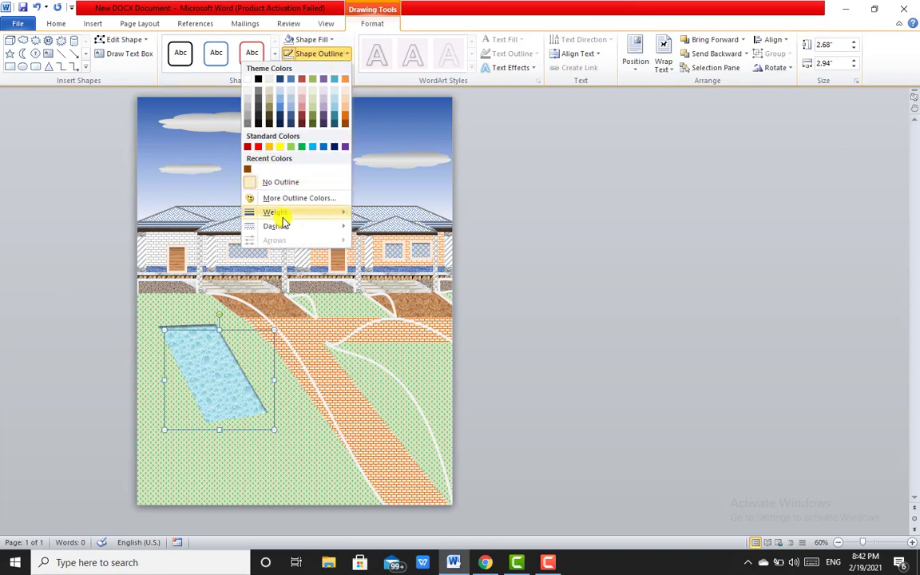
mouse_move(279, 214)
click(195, 327)
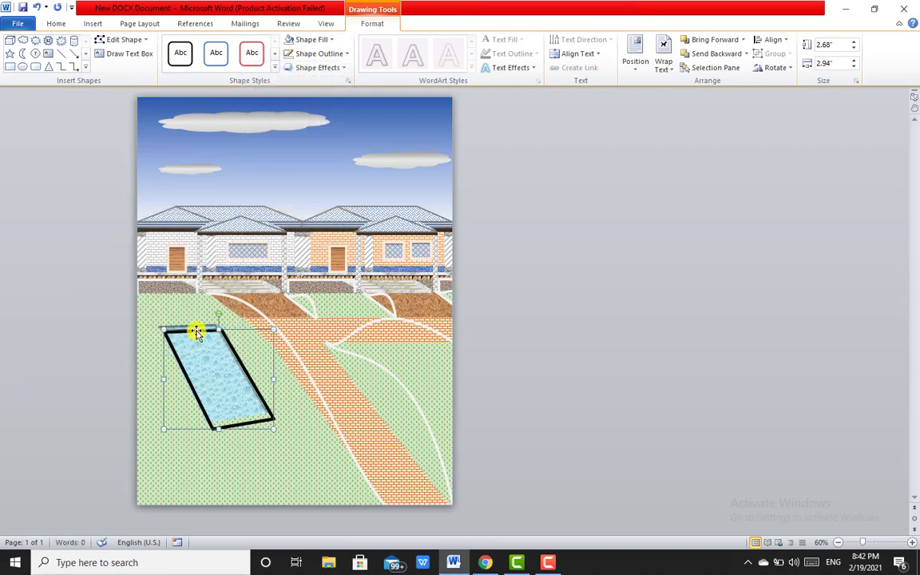
Nudge the pool slightly up and left and make its outline white.
drag(195, 326, 193, 324)
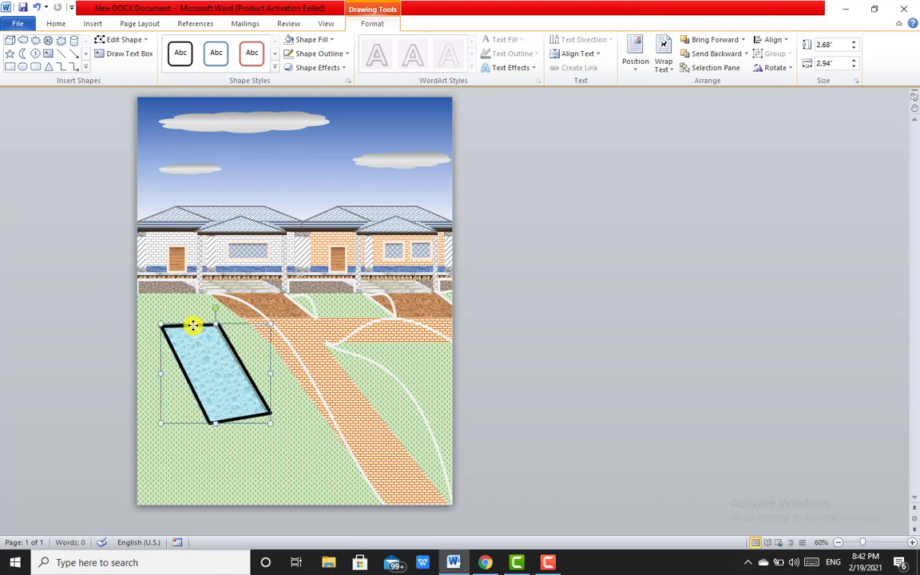
click(346, 60)
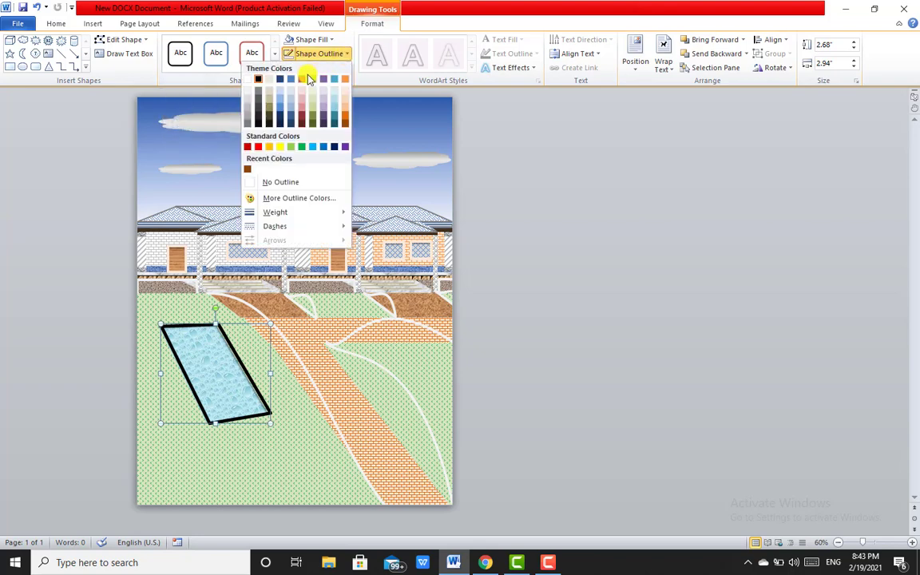
click(244, 76)
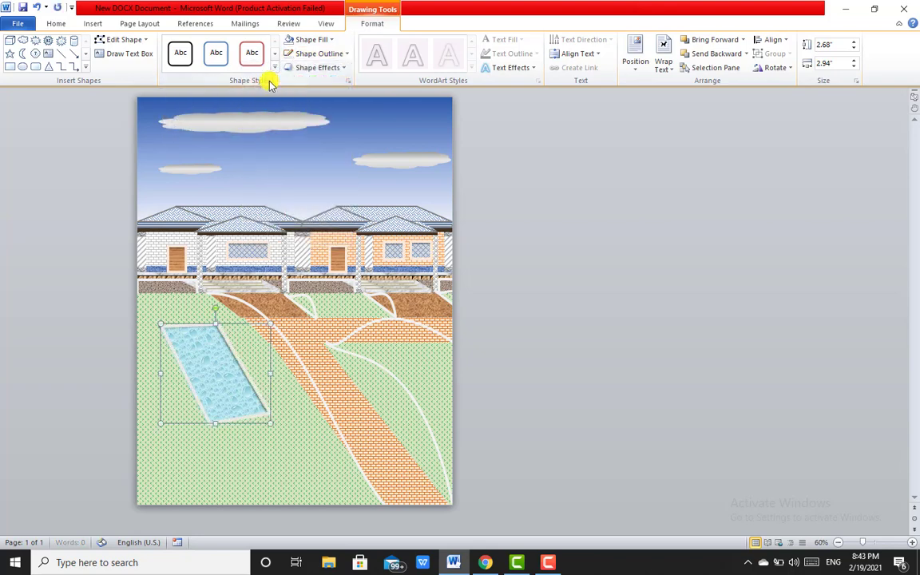
click(346, 54)
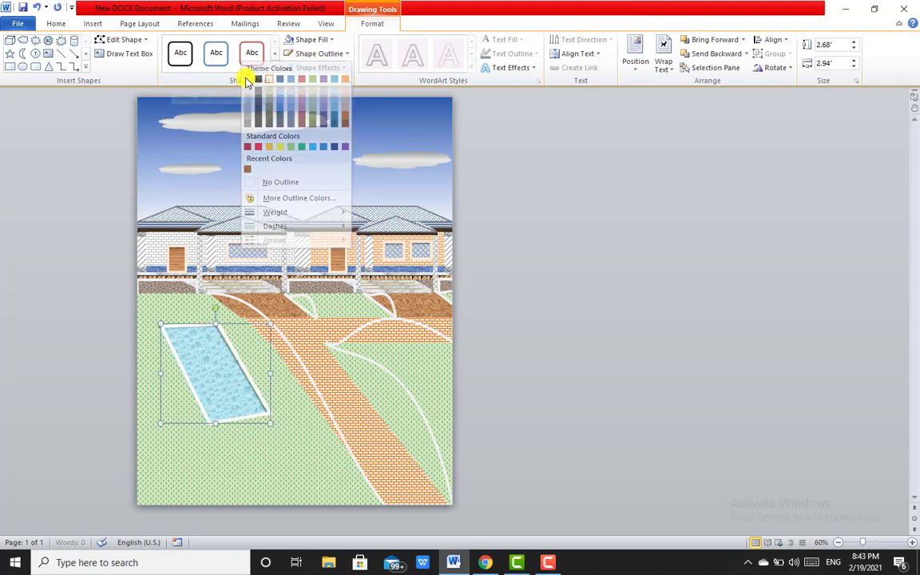
click(247, 80)
Apply an Inner shadow effect to the white-bordered pool, then deselect it.
click(334, 40)
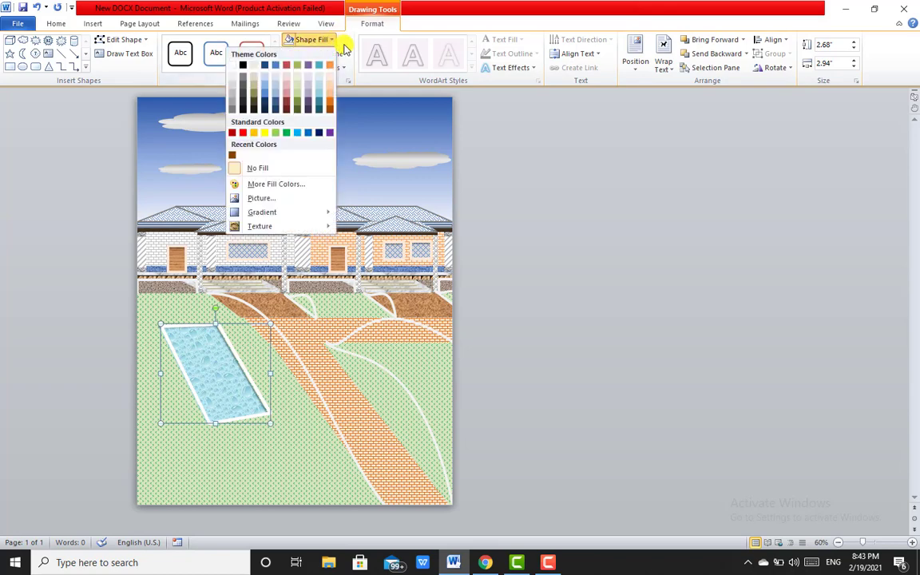
click(345, 48)
click(346, 67)
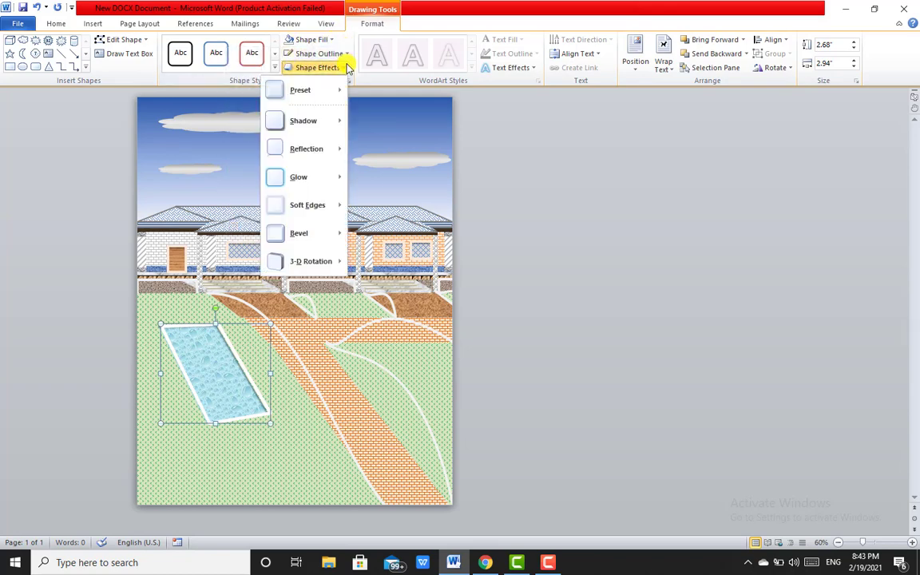
mouse_move(336, 143)
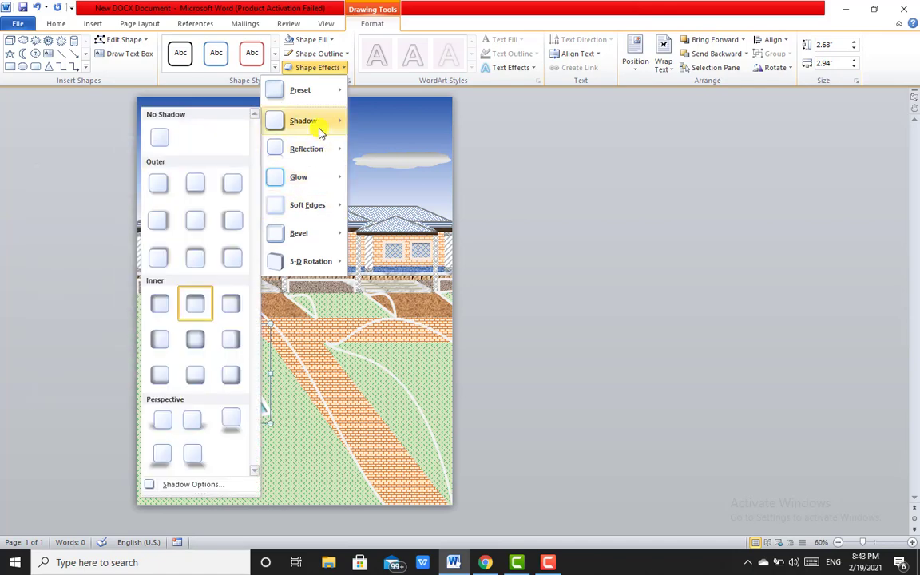
mouse_move(302, 91)
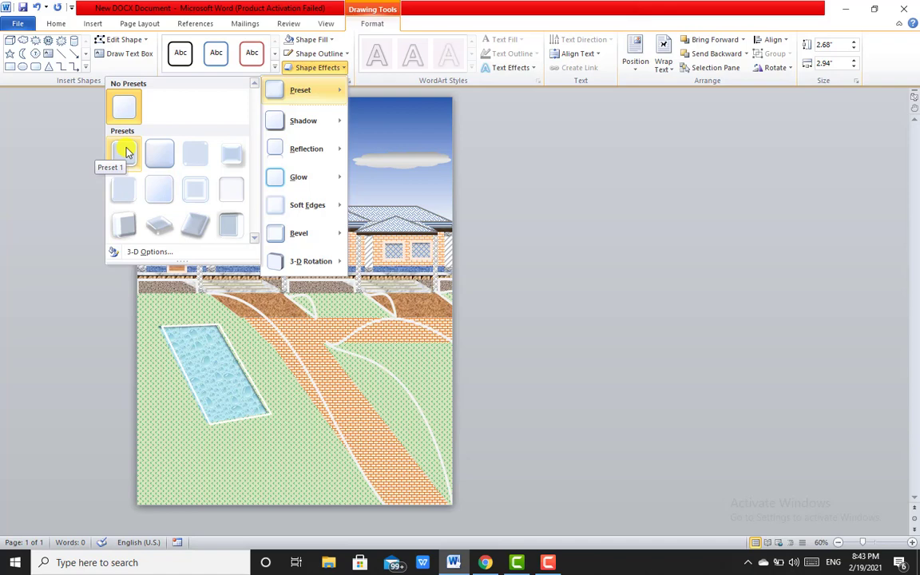
mouse_move(299, 121)
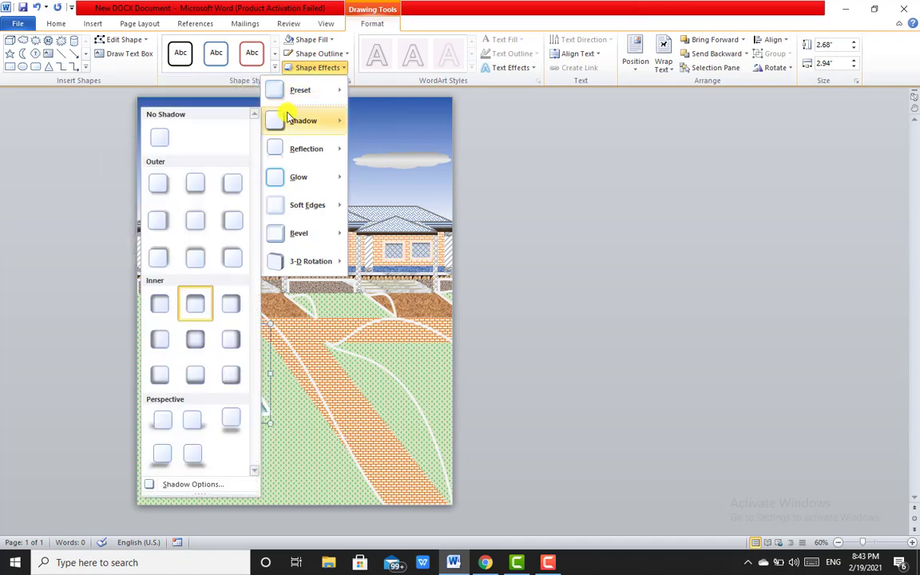
click(160, 304)
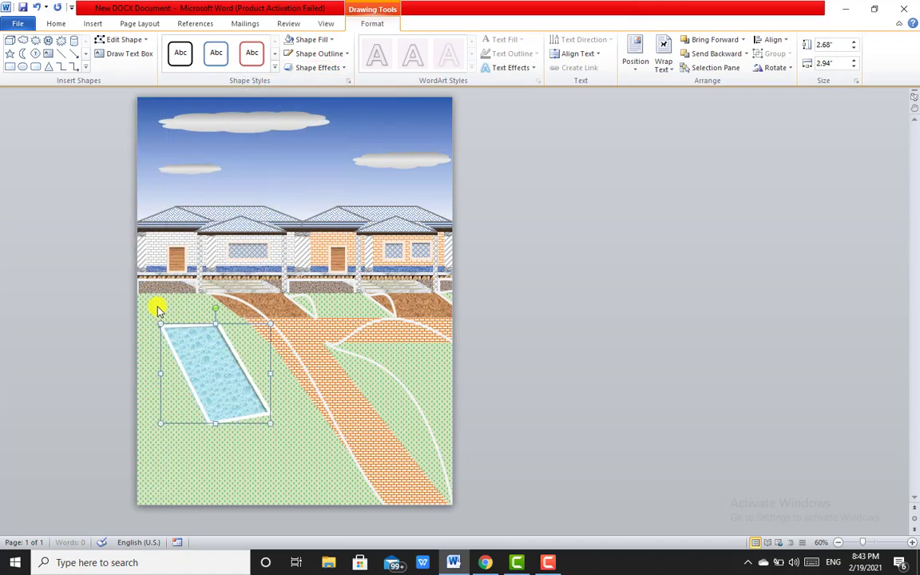
click(205, 342)
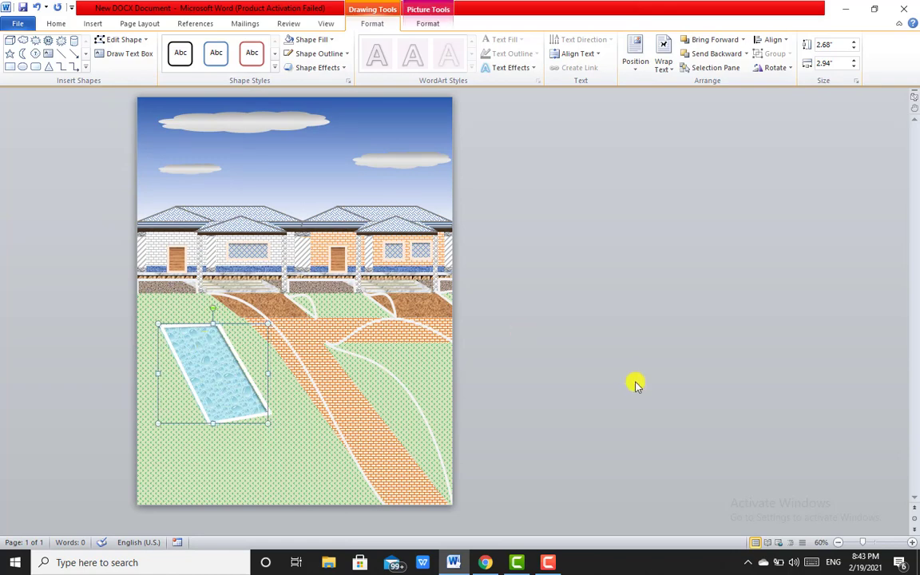
click(342, 68)
mouse_move(302, 121)
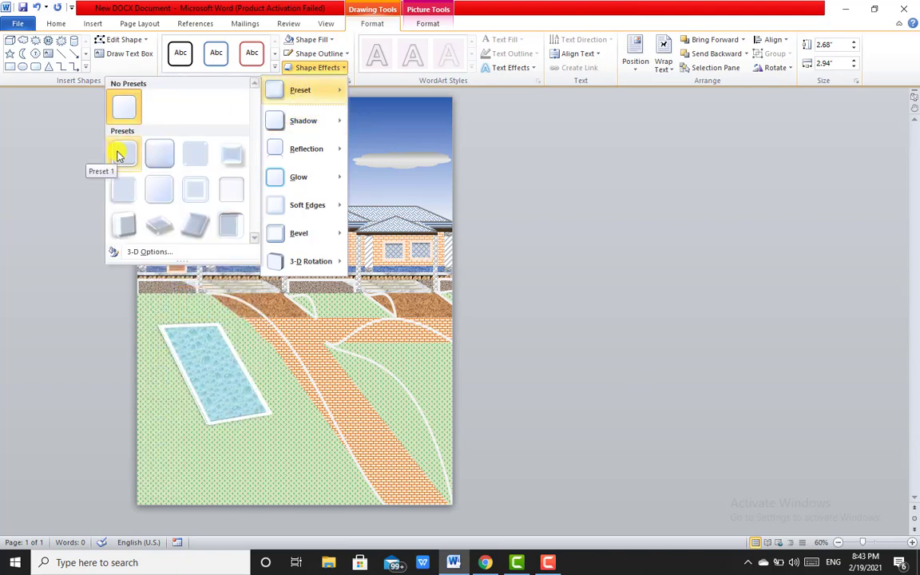
click(583, 212)
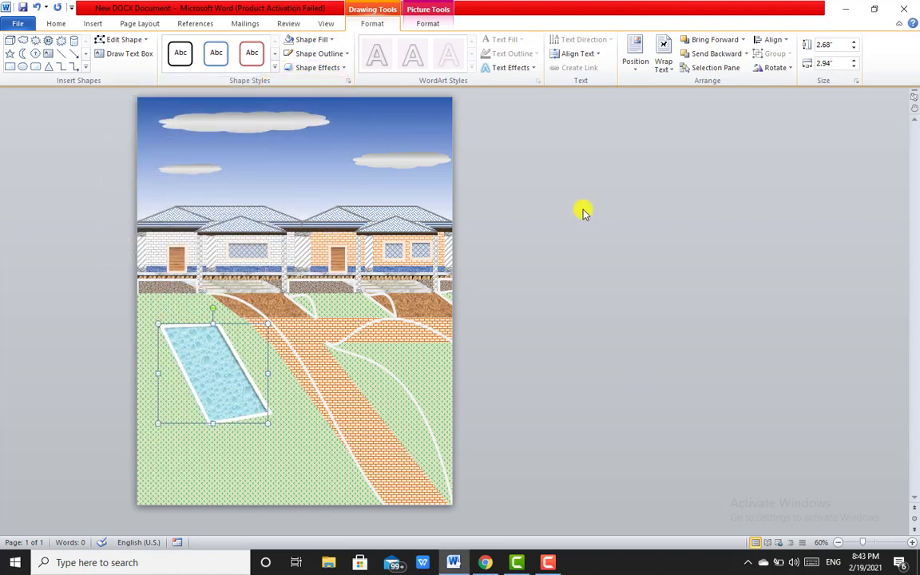
click(584, 212)
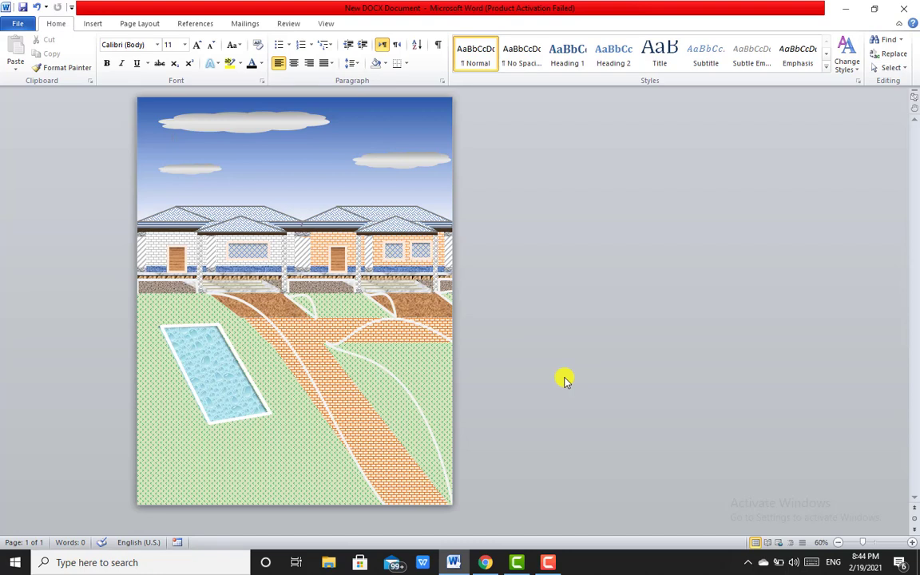
Save the document with Ctrl+S.
key(ctrl+s)
click(496, 508)
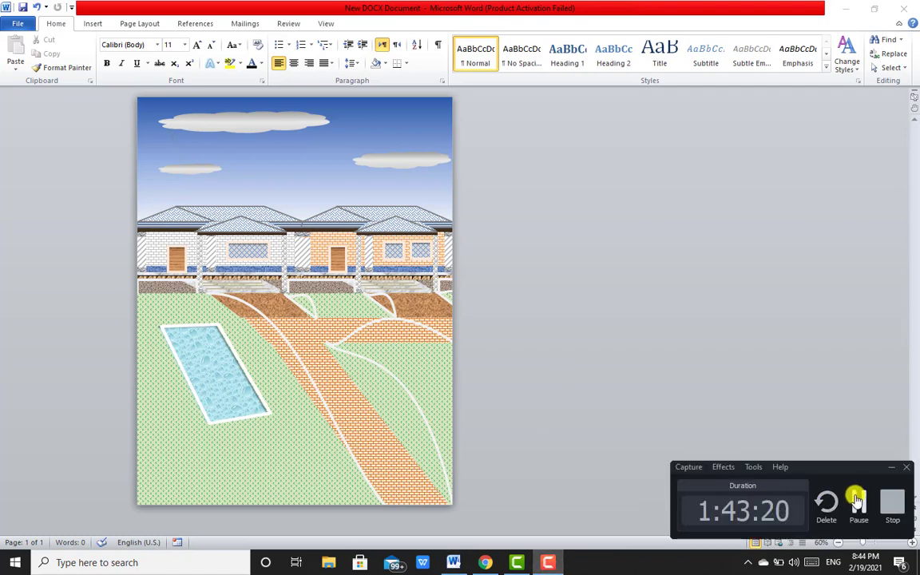
click(856, 500)
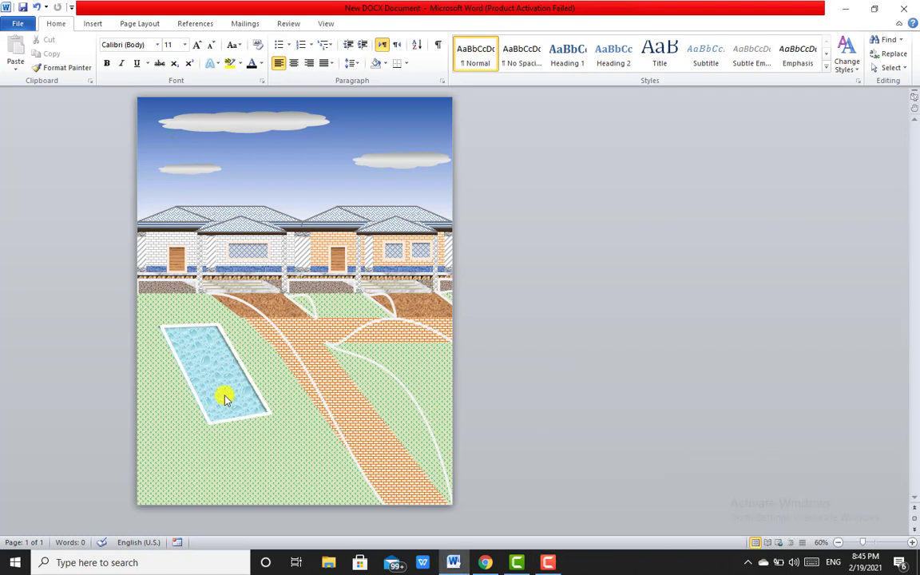
Select the pool shape and bring up its Format tab.
click(223, 394)
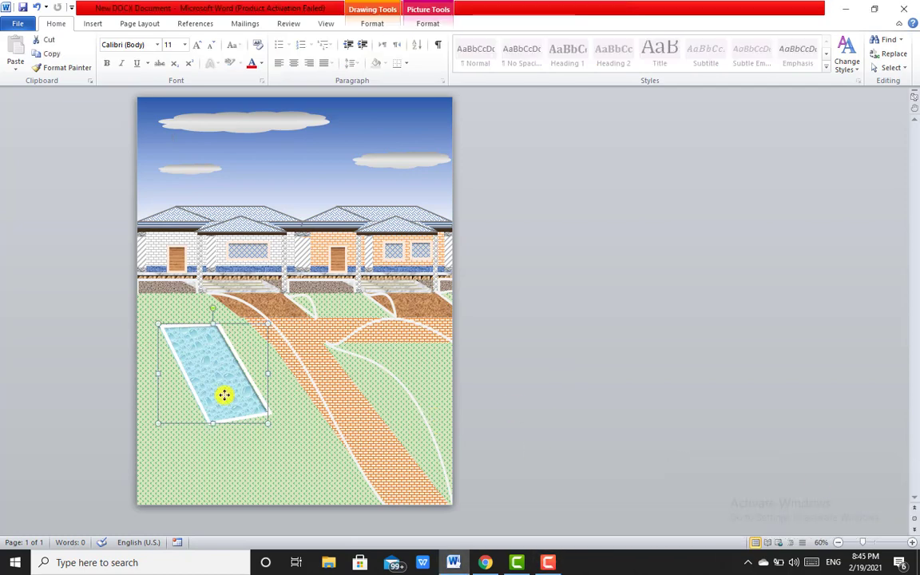
key(Escape)
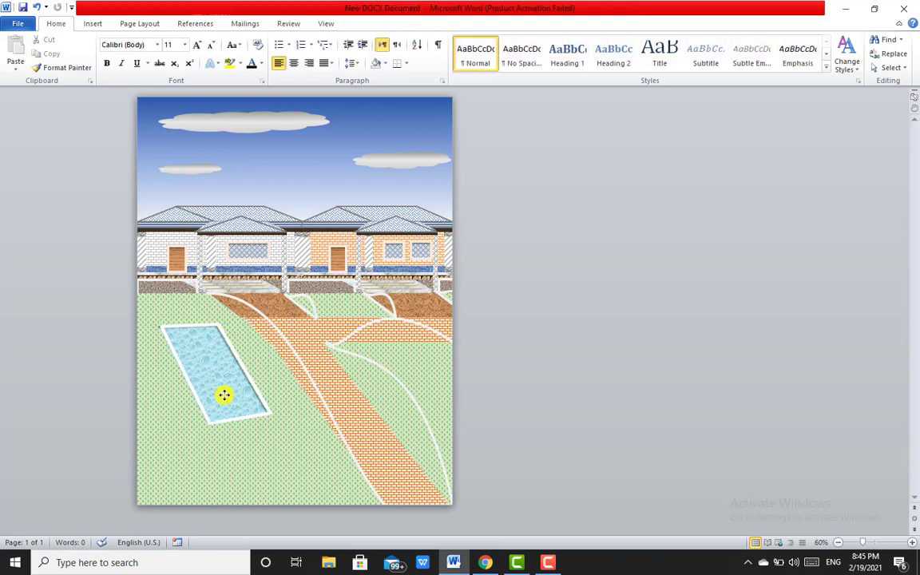
click(224, 399)
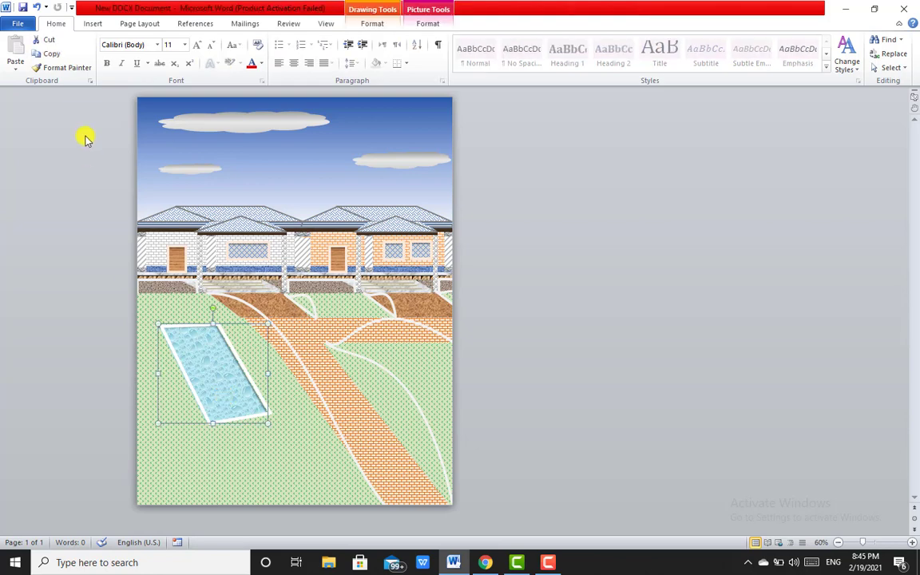
click(424, 24)
Use Edit Points to pull the pool's bottom corner down and bend its right edge inward.
click(372, 21)
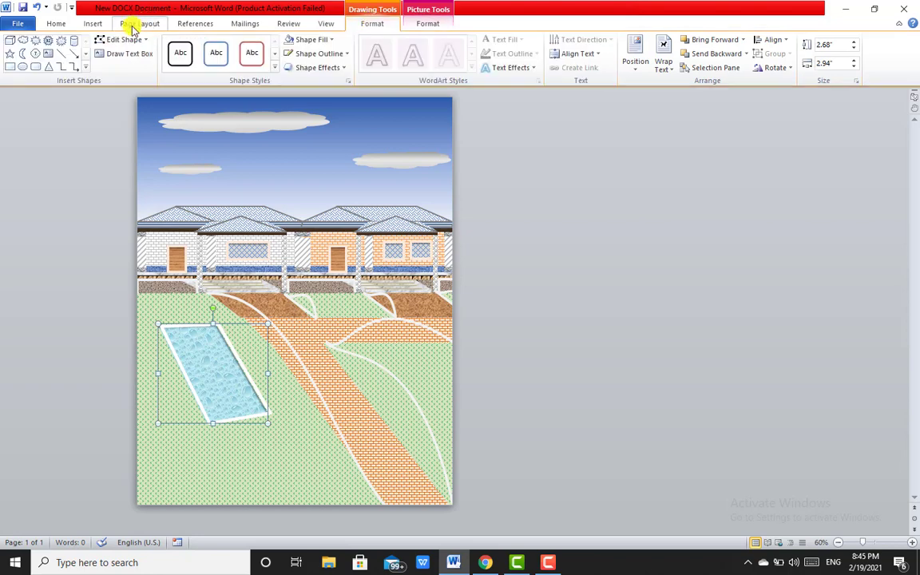
click(128, 40)
click(96, 72)
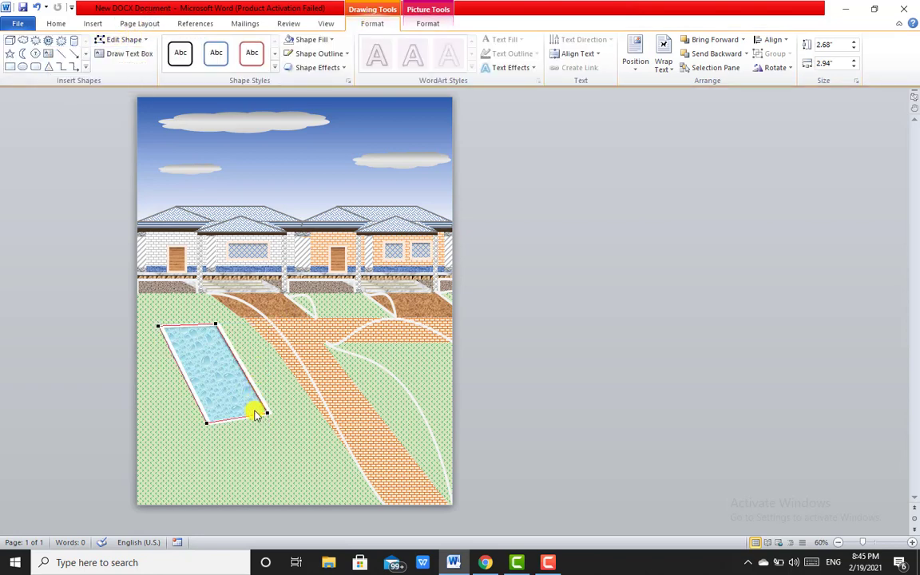
mouse_move(240, 417)
mouse_down()
mouse_move(259, 436)
mouse_move(267, 423)
mouse_up()
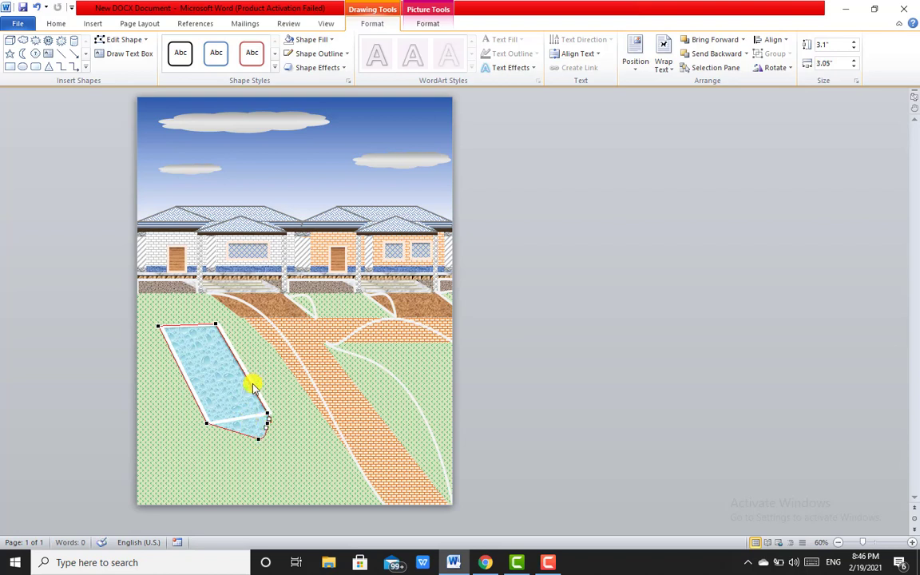
drag(266, 413, 261, 410)
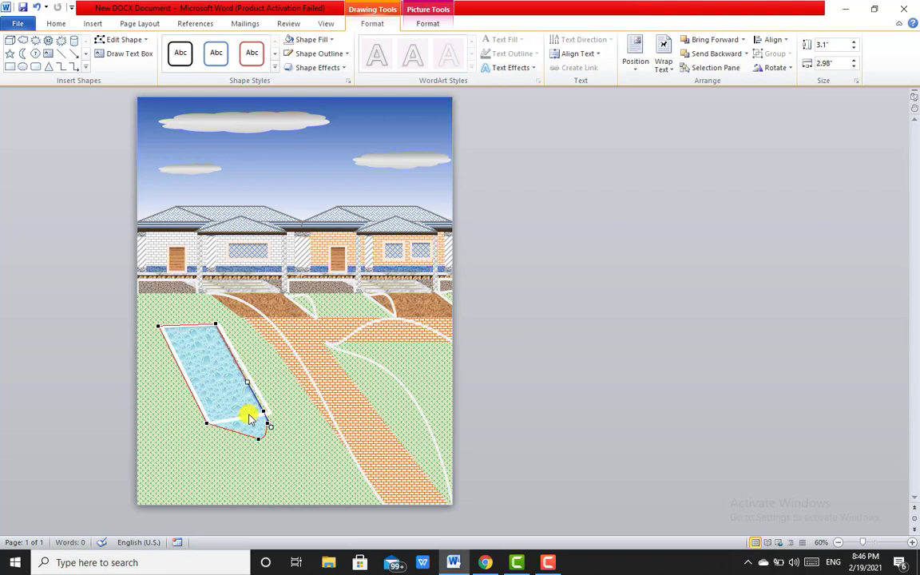
click(206, 422)
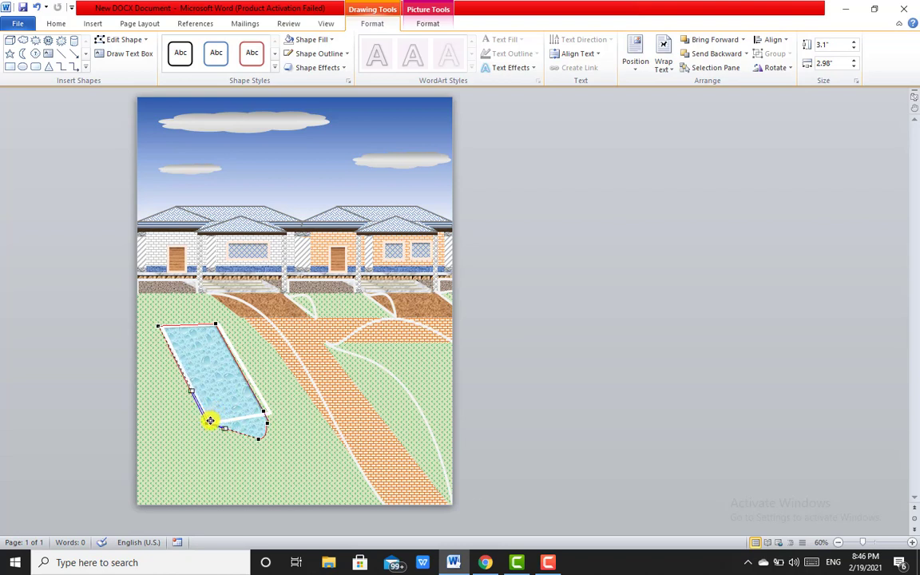
drag(194, 386, 210, 389)
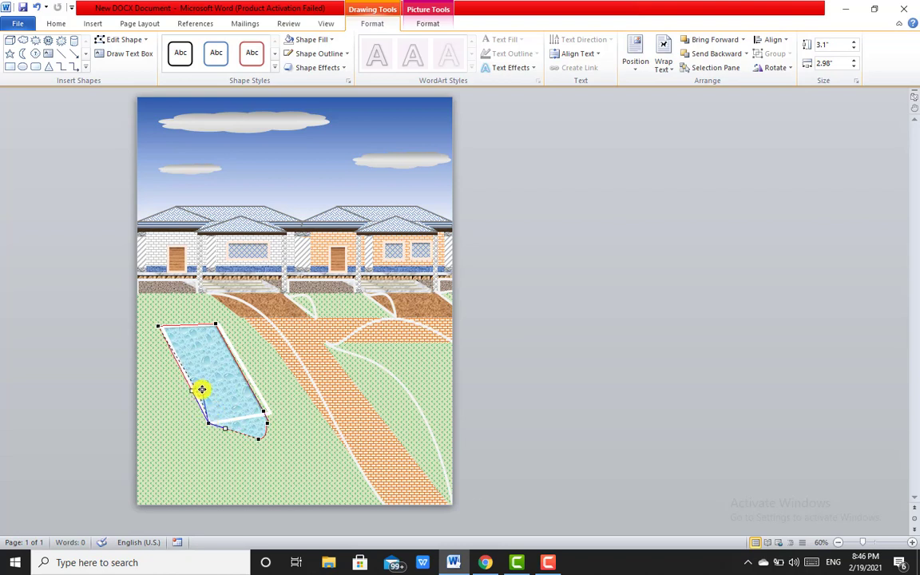
click(242, 372)
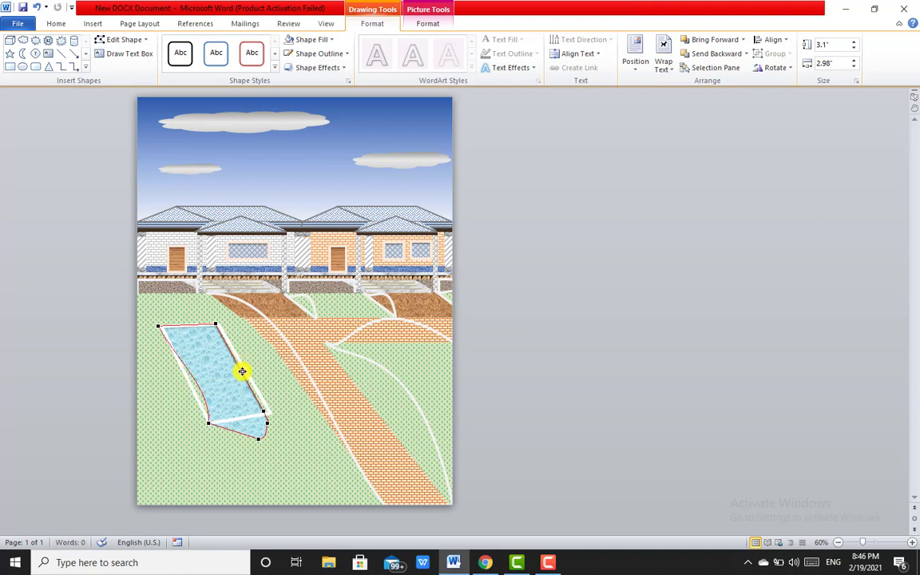
drag(241, 371, 235, 375)
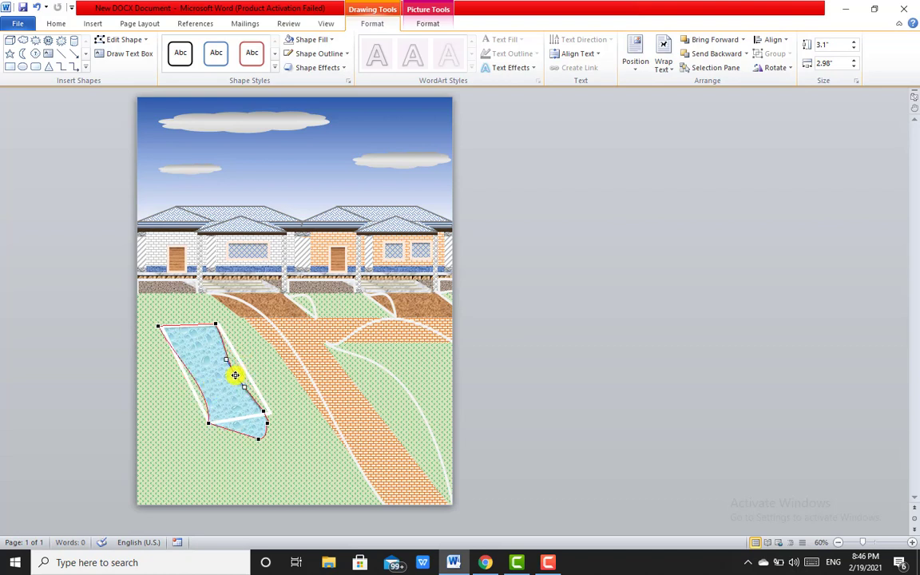
click(254, 385)
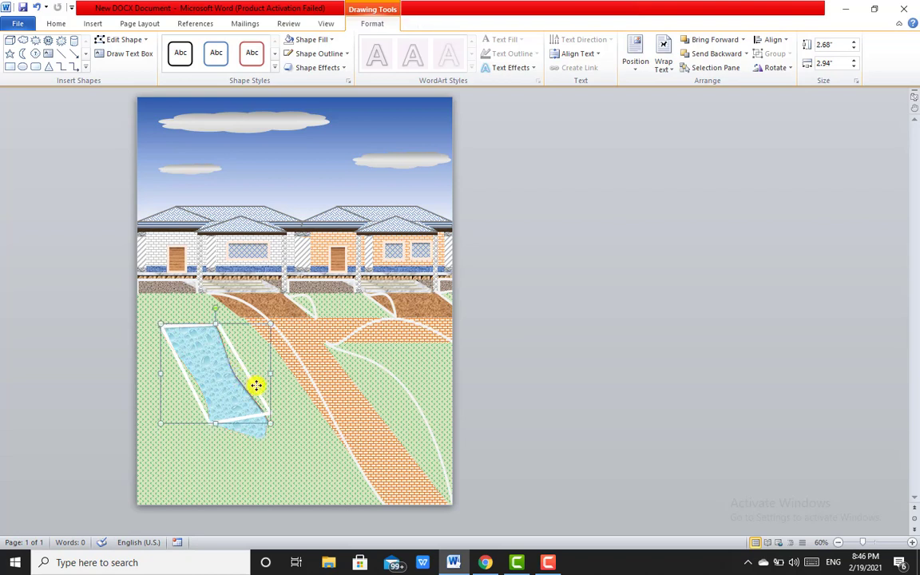
Move the pool's bottom-right corner outward, extend its bottom edge and curve its left edge.
click(124, 39)
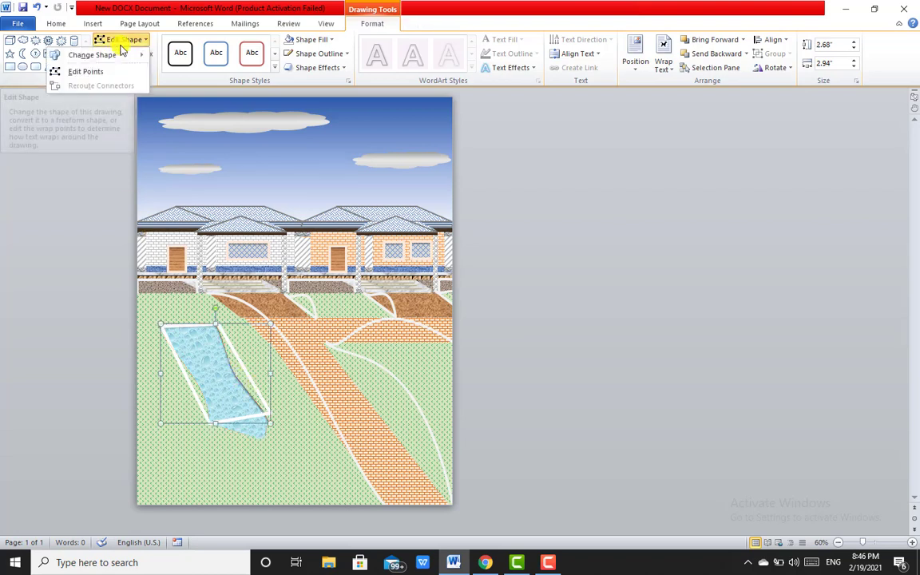
click(86, 72)
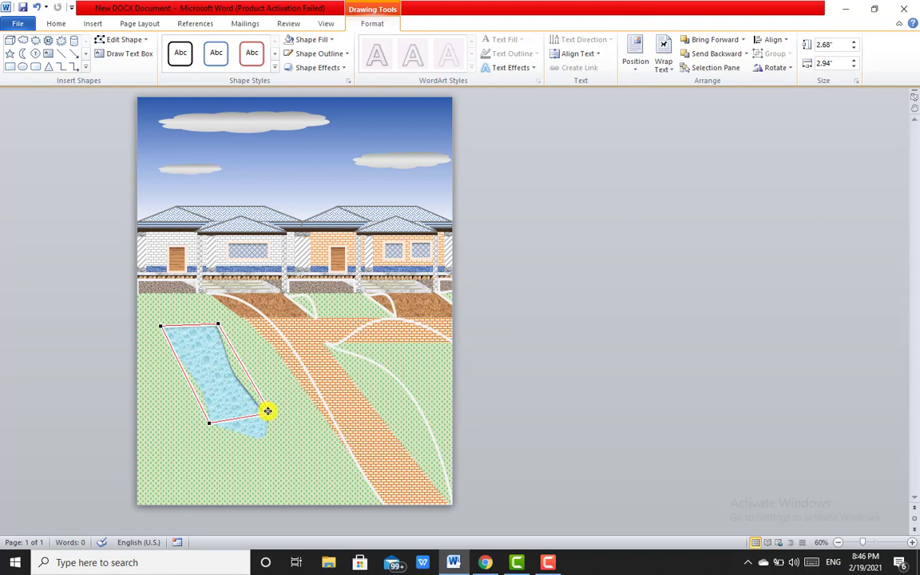
drag(250, 416, 269, 422)
ctrl+click(249, 382)
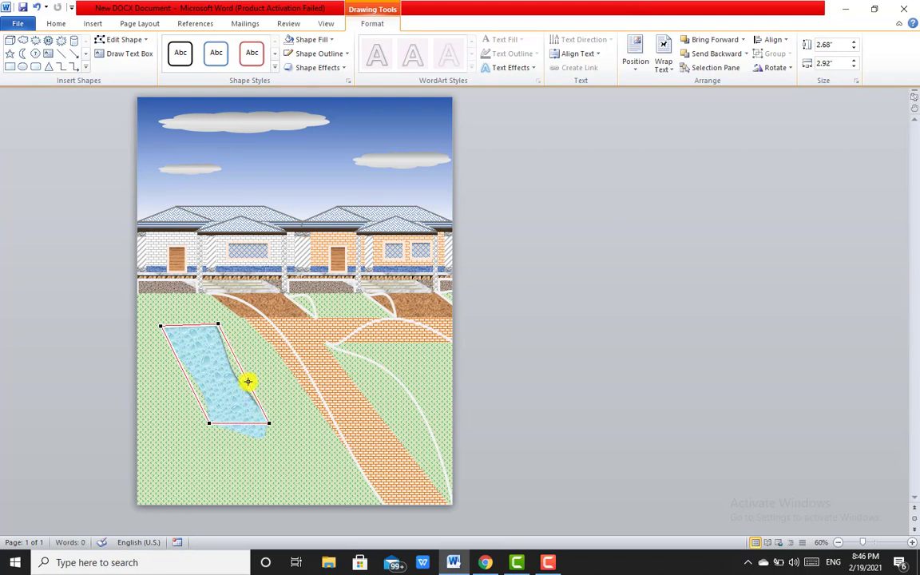
drag(248, 382, 240, 384)
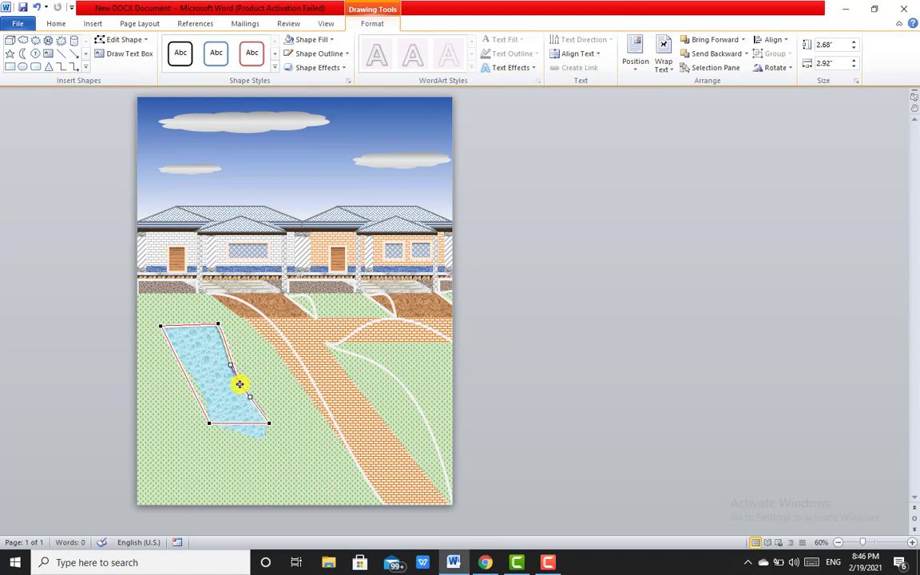
click(215, 422)
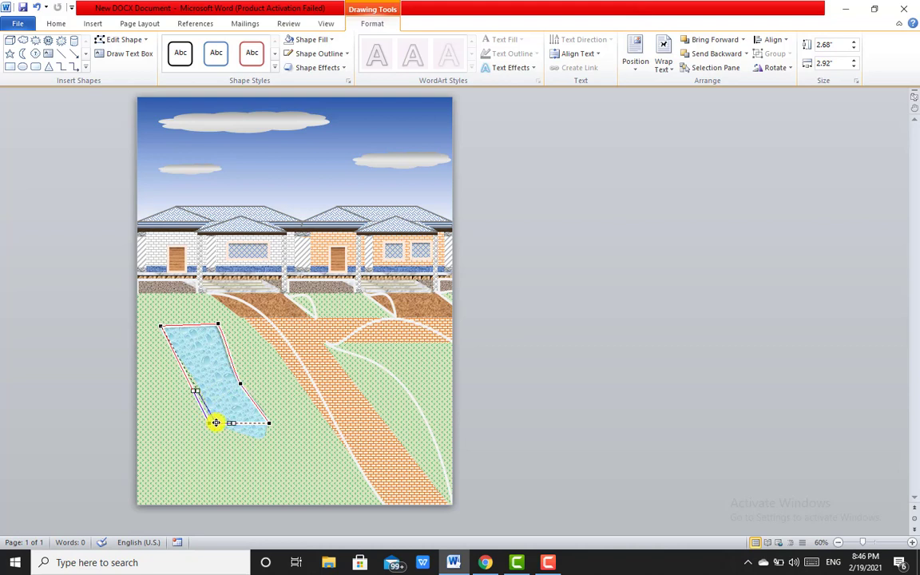
click(231, 423)
drag(233, 423, 294, 465)
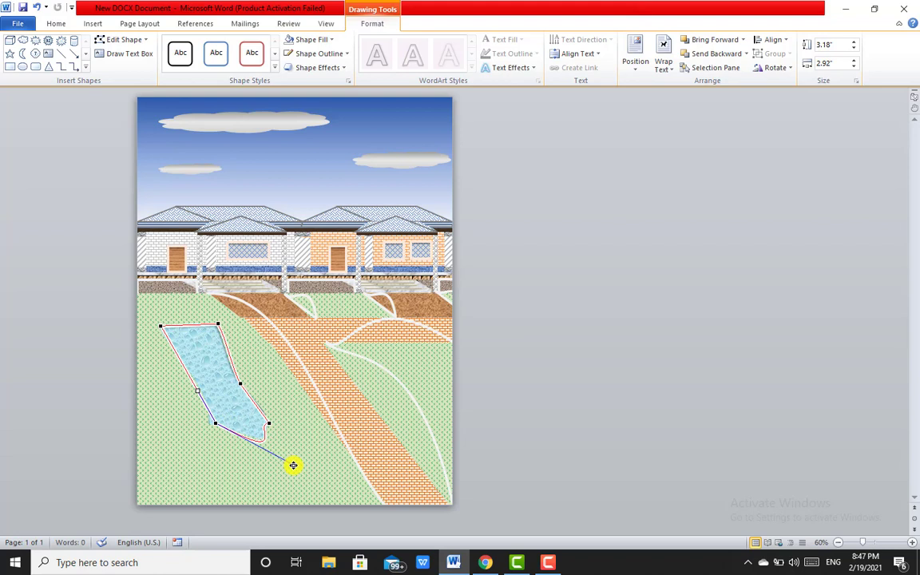
click(210, 424)
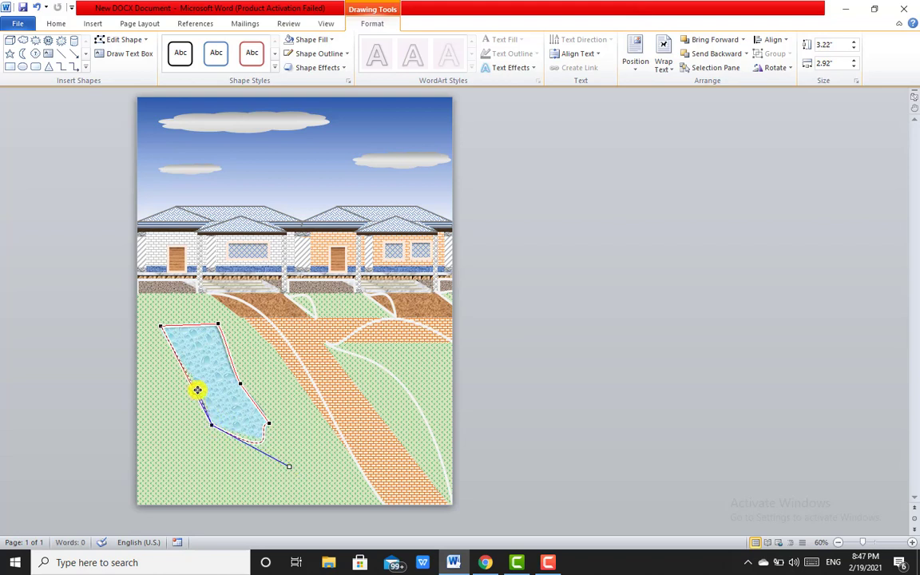
drag(197, 390, 203, 390)
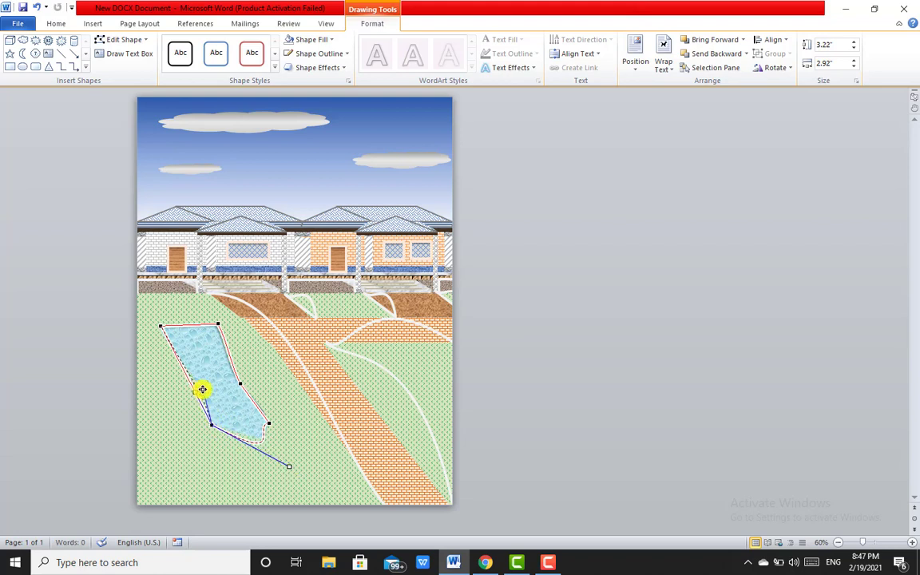
click(257, 407)
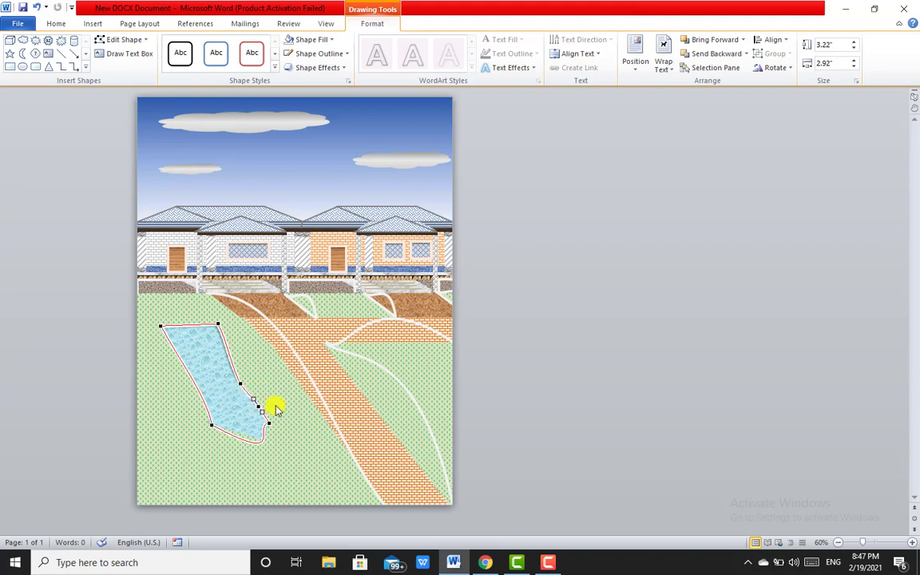
click(275, 406)
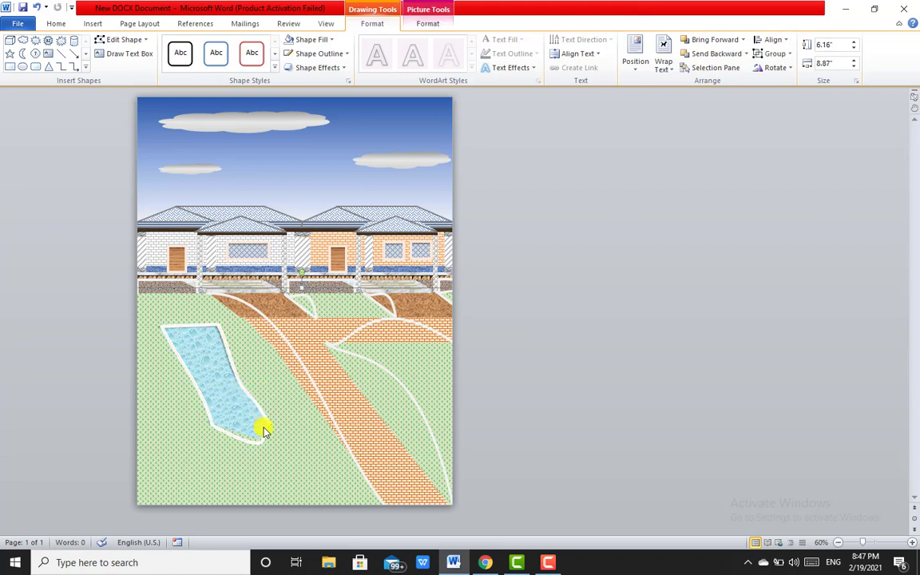
Reshape the pool's bottom edge and round off its lower end.
click(239, 385)
click(112, 39)
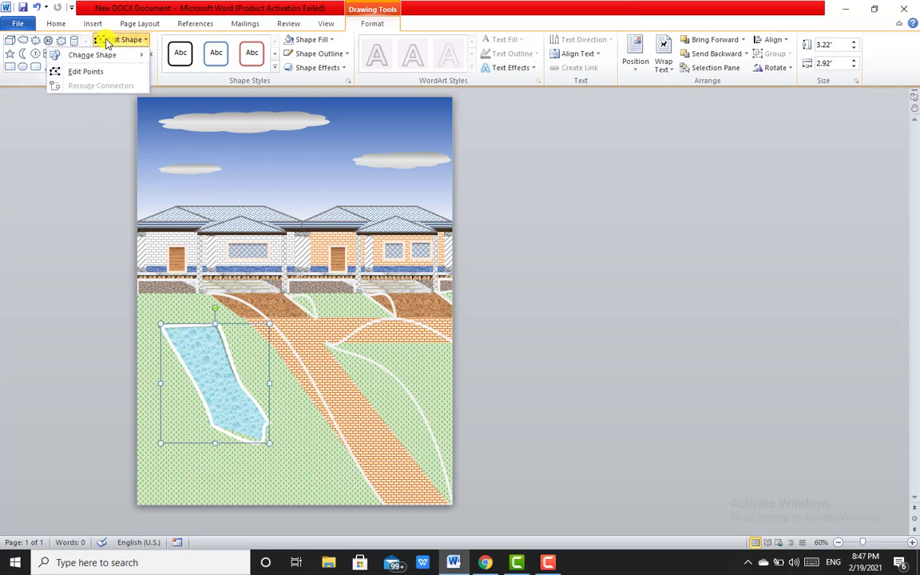
click(80, 71)
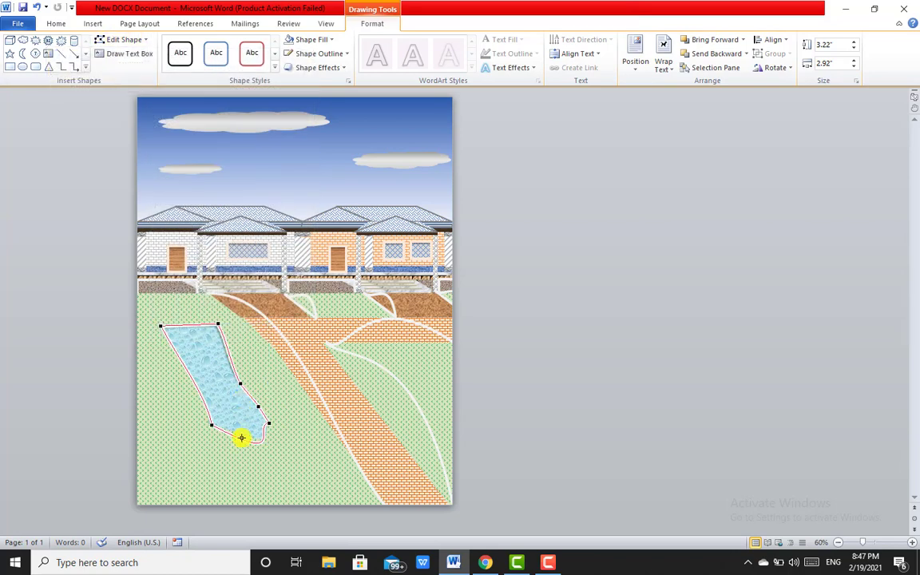
drag(239, 439, 266, 444)
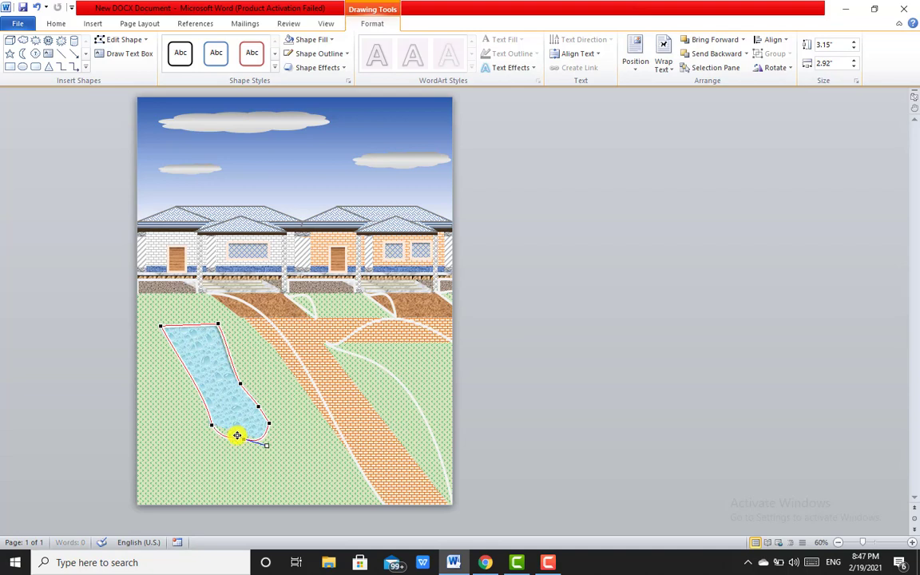
click(227, 437)
click(240, 434)
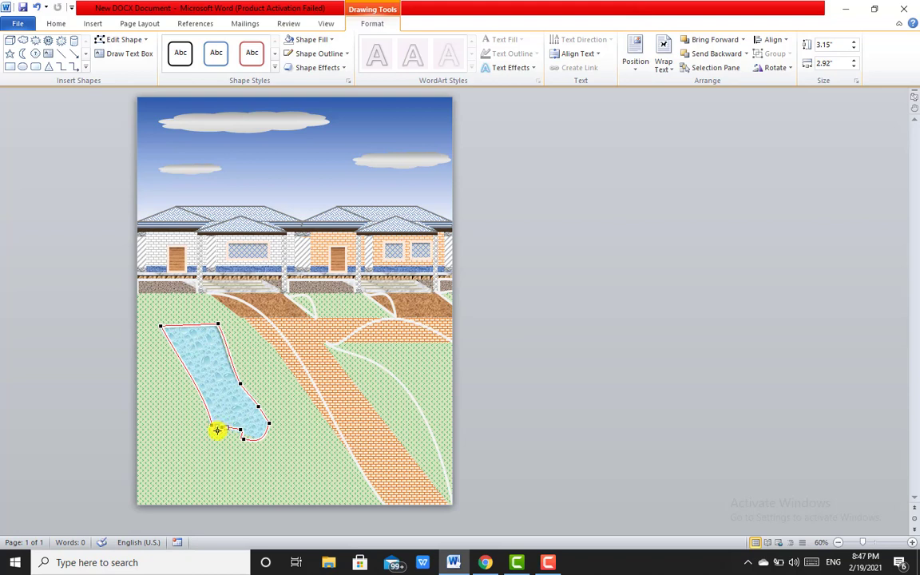
drag(219, 431, 242, 441)
click(260, 458)
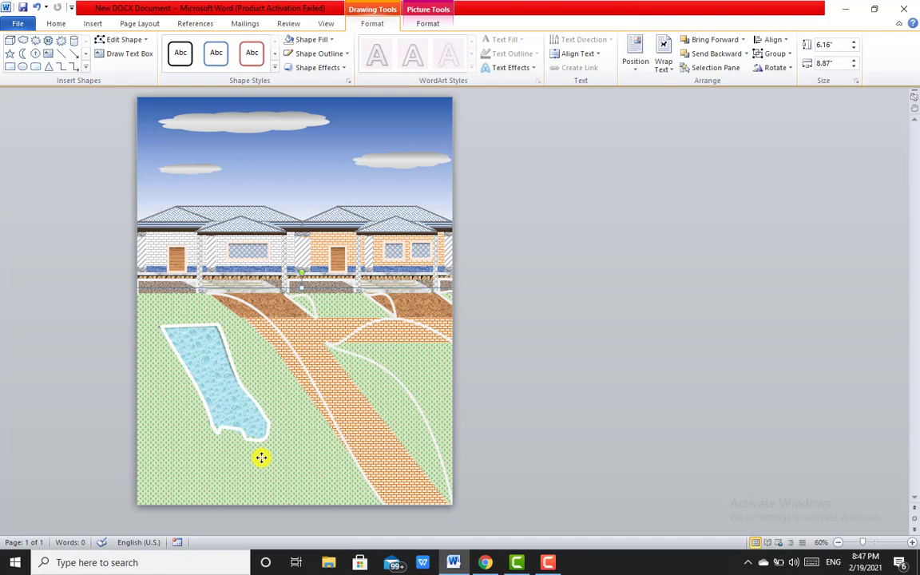
Edit the pool's points to nudge its top-left corner slightly down.
click(222, 427)
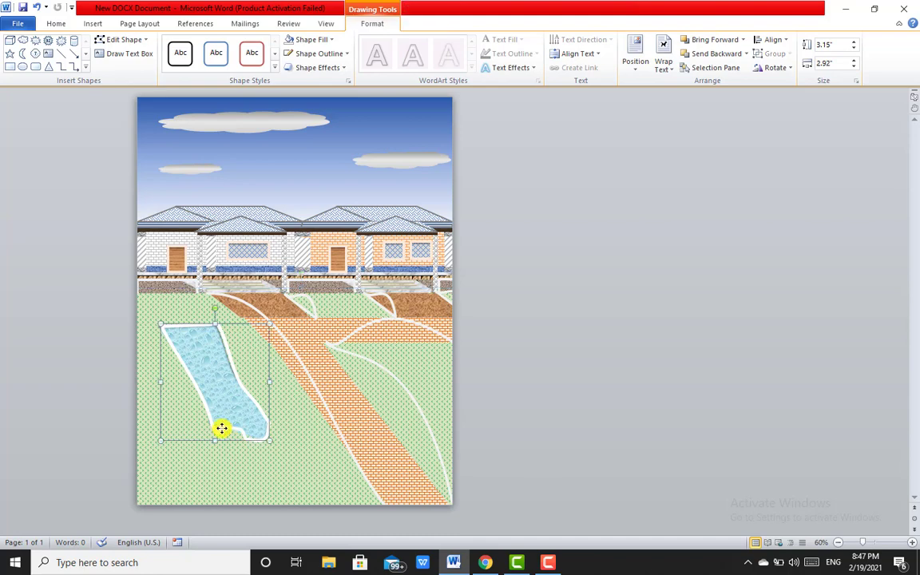
click(112, 40)
click(98, 72)
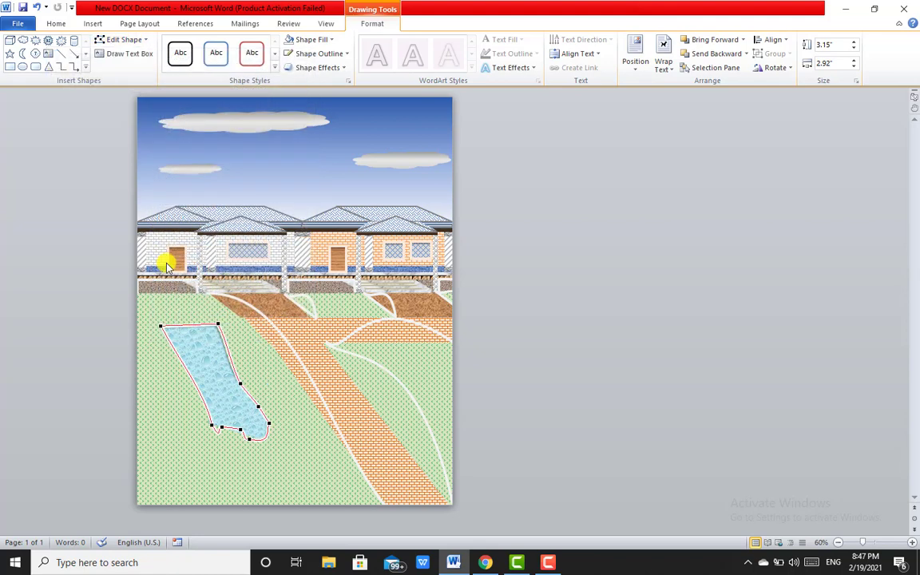
click(159, 324)
drag(159, 325, 160, 328)
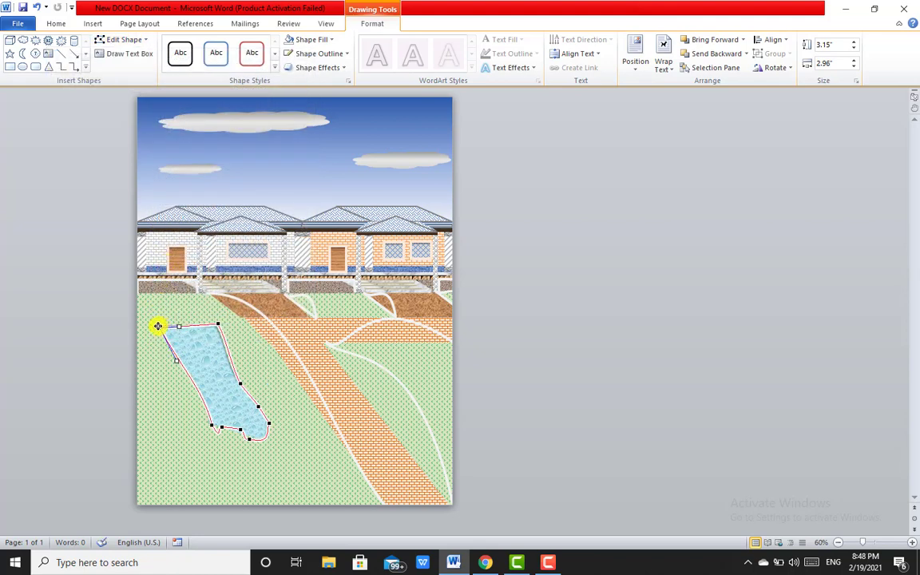
click(217, 432)
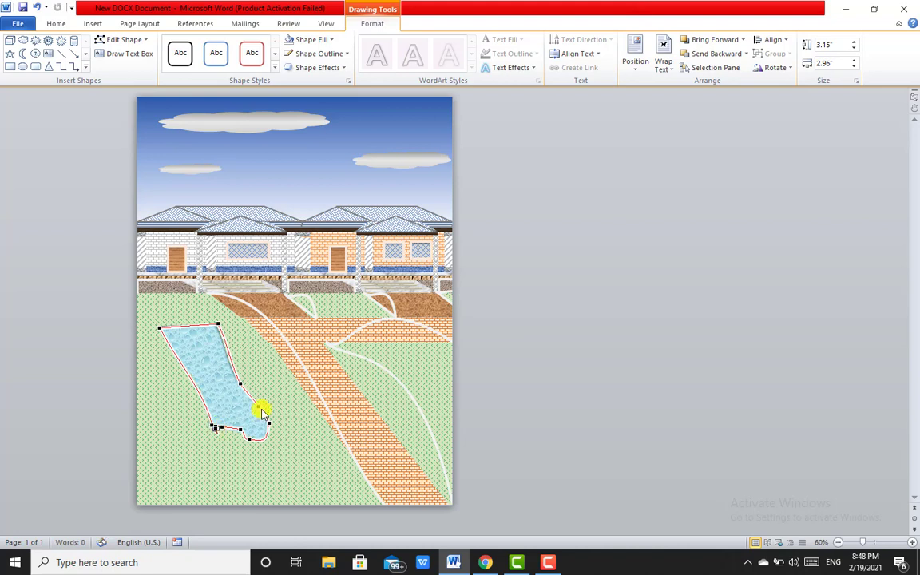
click(392, 382)
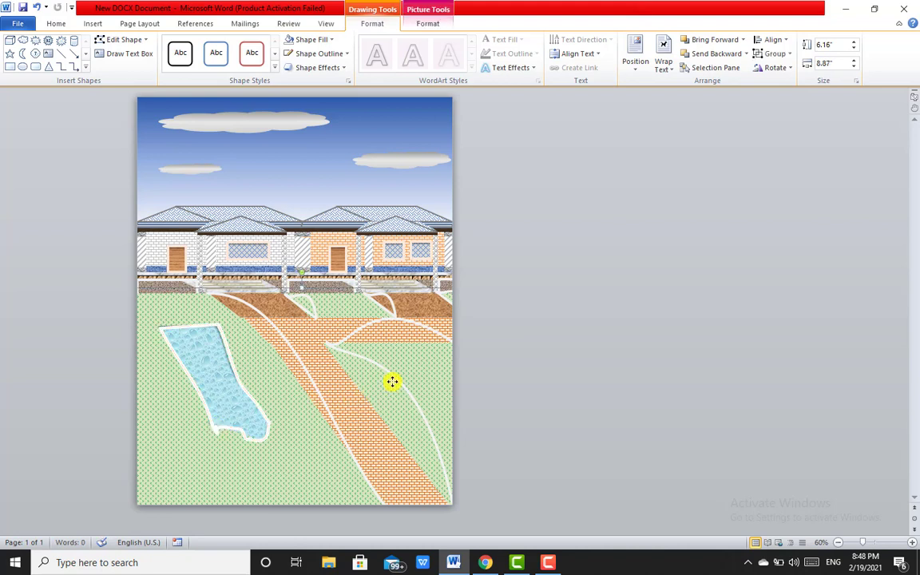
Undo the last change and drag a bottom-edge point to refine the pool's lower end.
click(199, 330)
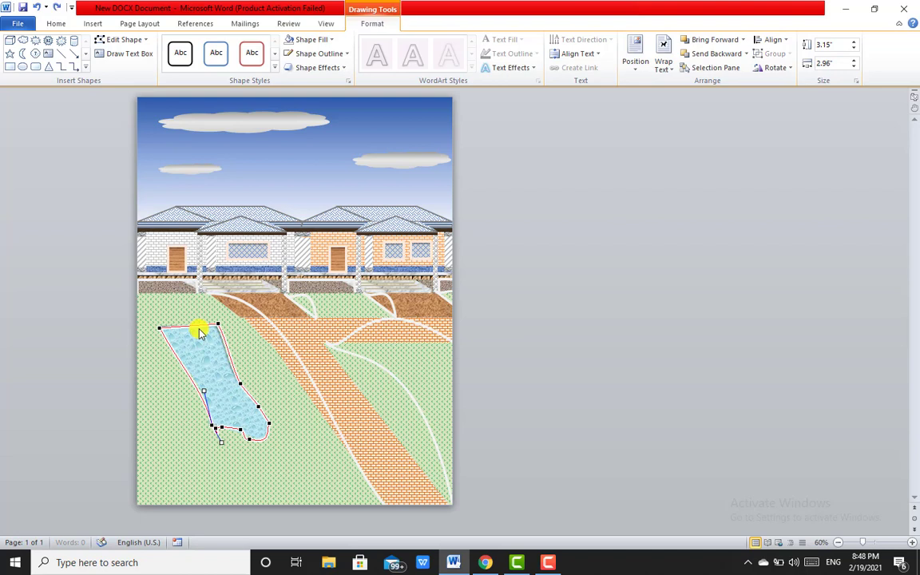
key(ctrl+z)
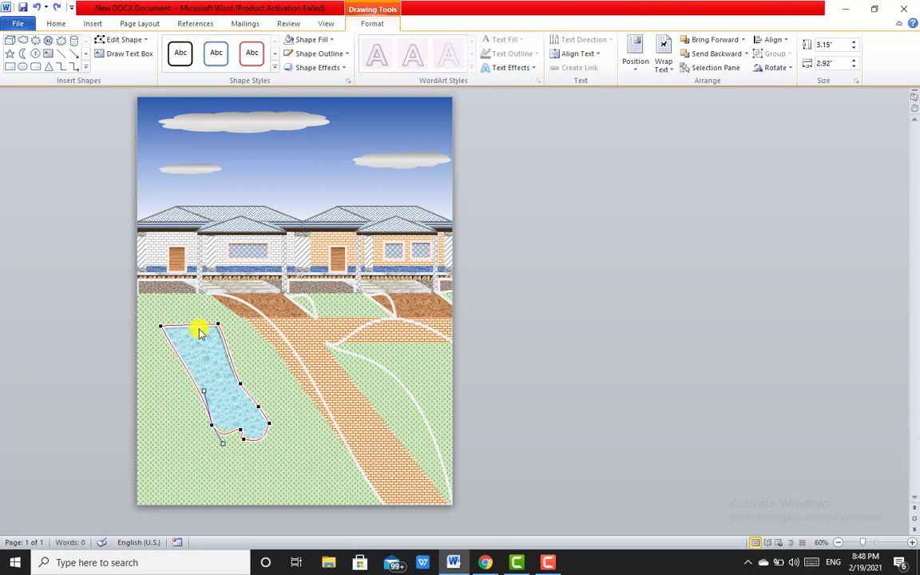
click(228, 414)
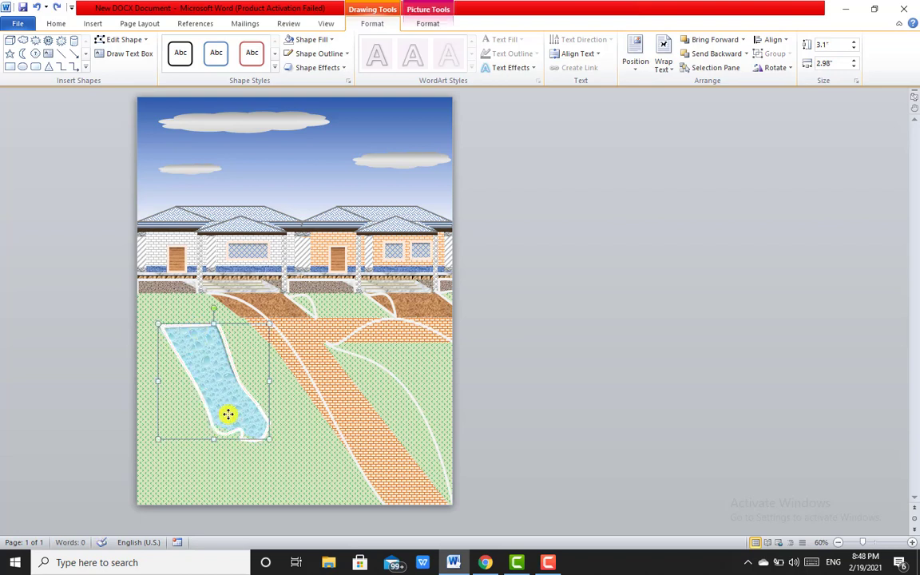
click(123, 39)
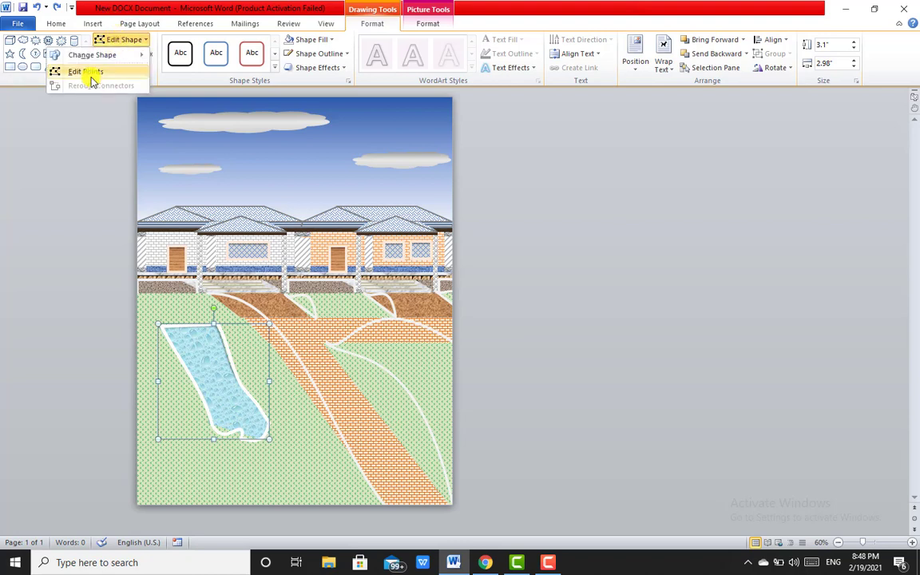
click(86, 72)
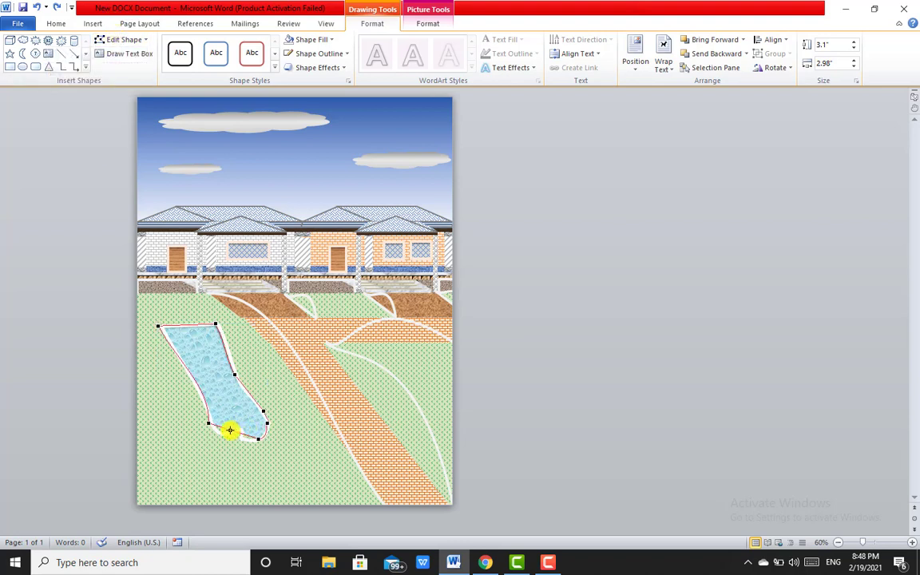
drag(229, 431, 236, 435)
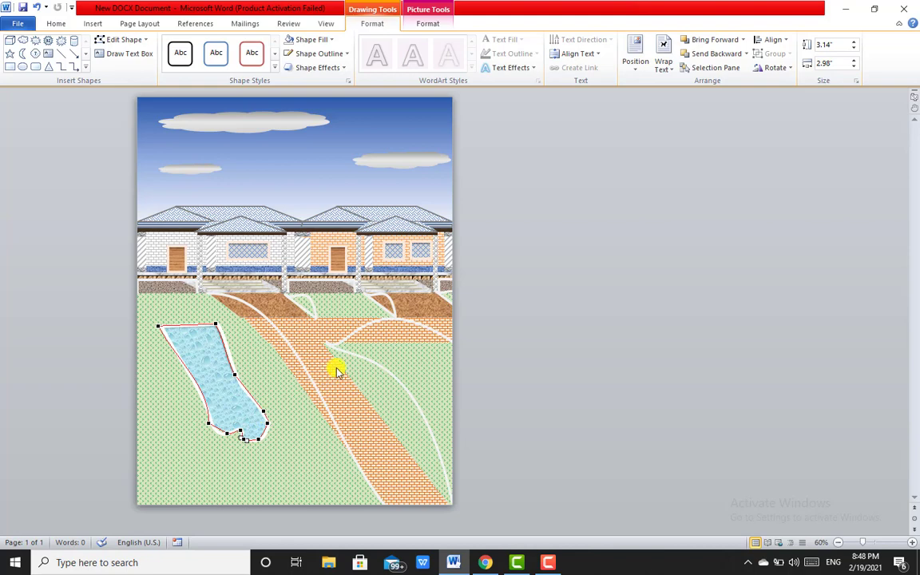
click(489, 338)
click(489, 337)
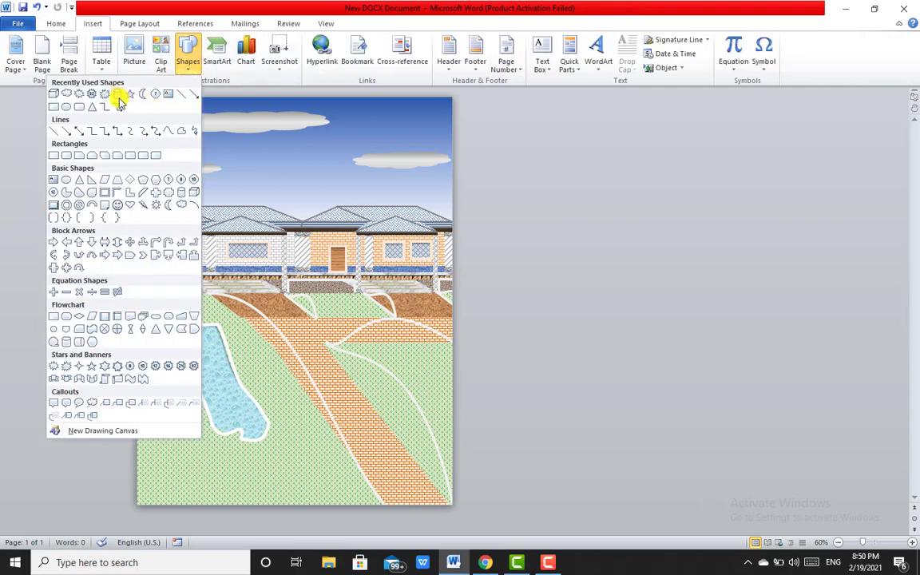
Draw a thin upright rectangle on the lawn, filled light orange with no outline.
click(116, 94)
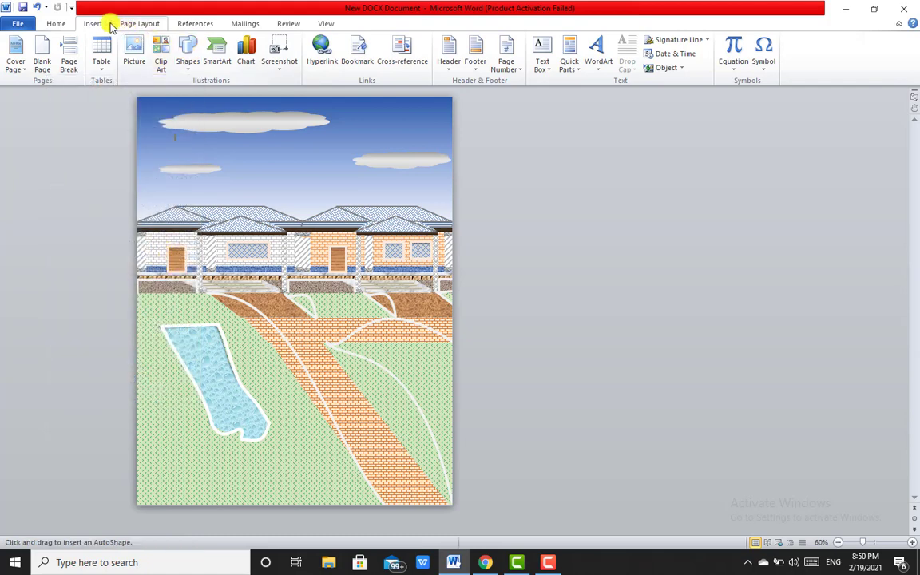
click(191, 64)
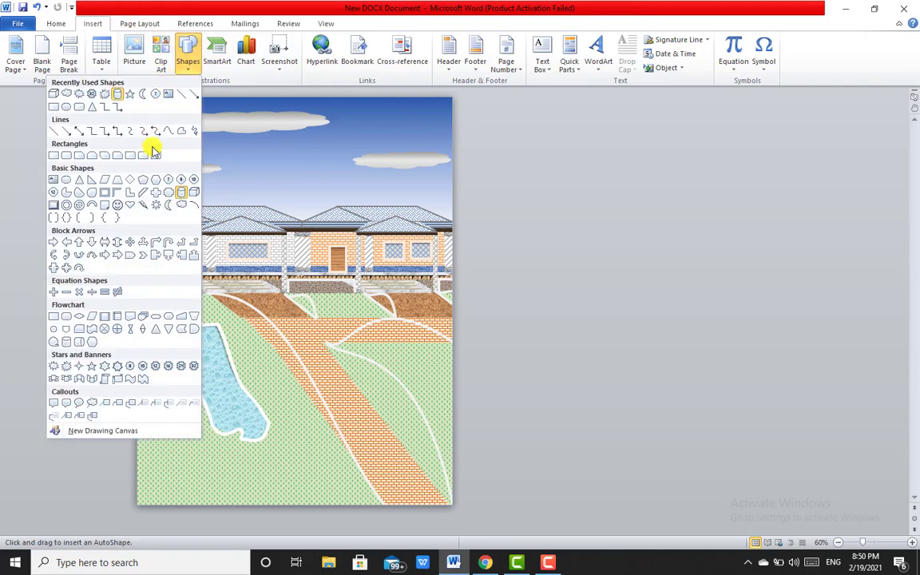
click(74, 104)
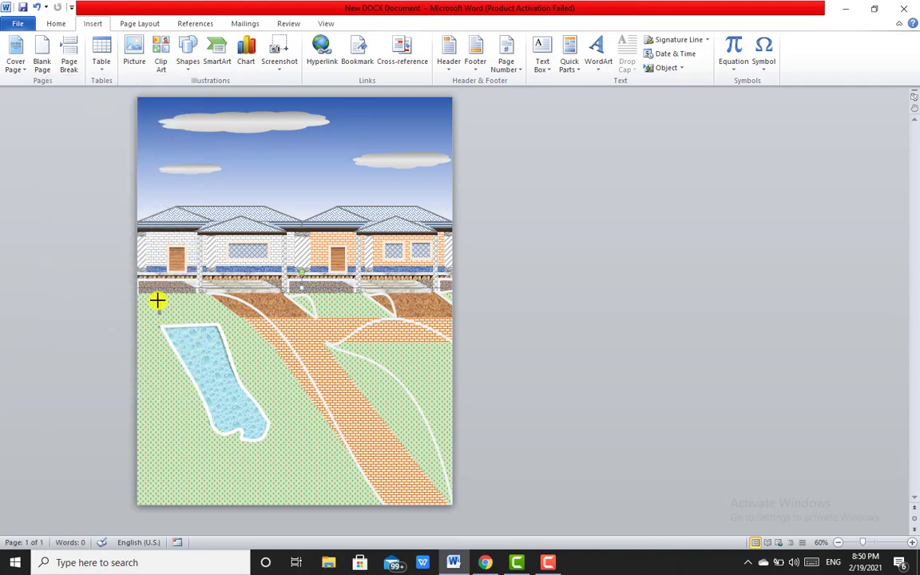
drag(158, 315, 150, 273)
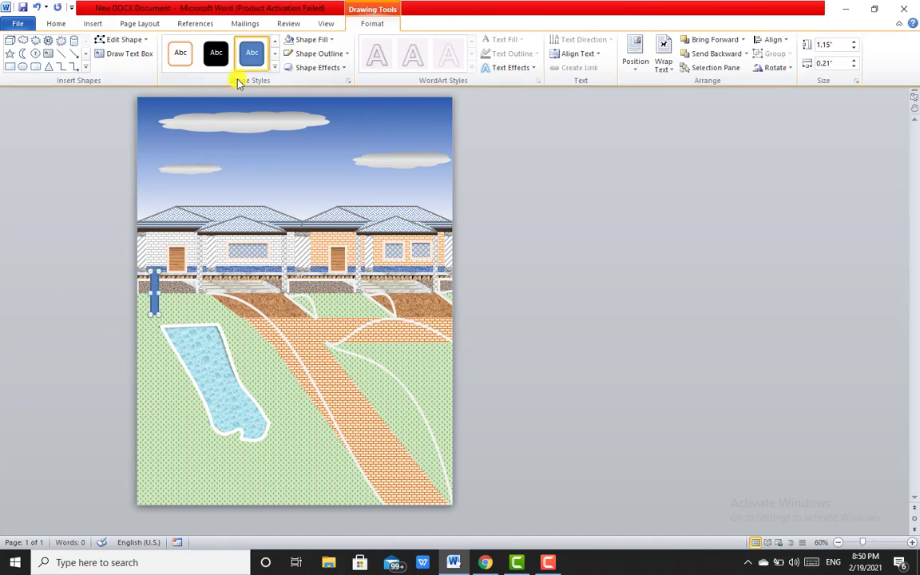
click(305, 39)
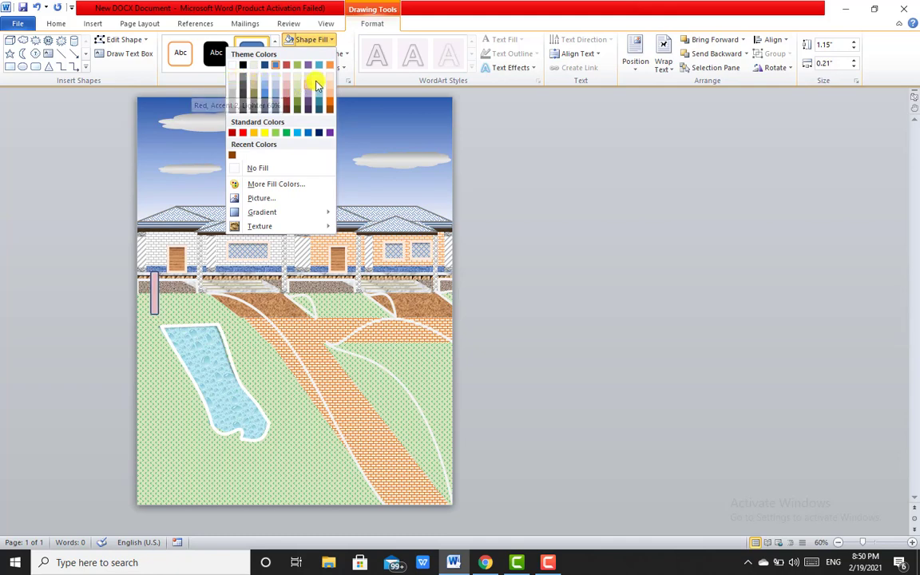
click(329, 88)
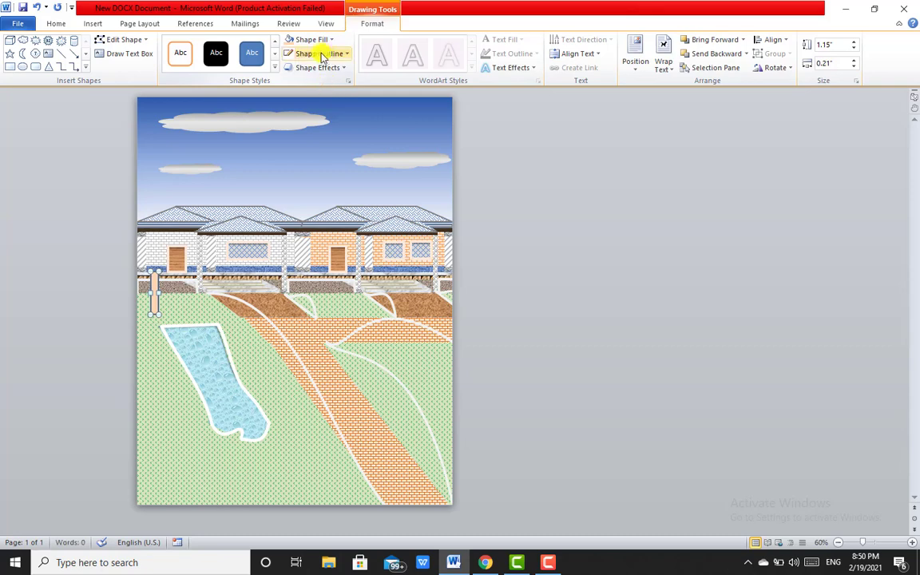
click(323, 53)
click(274, 183)
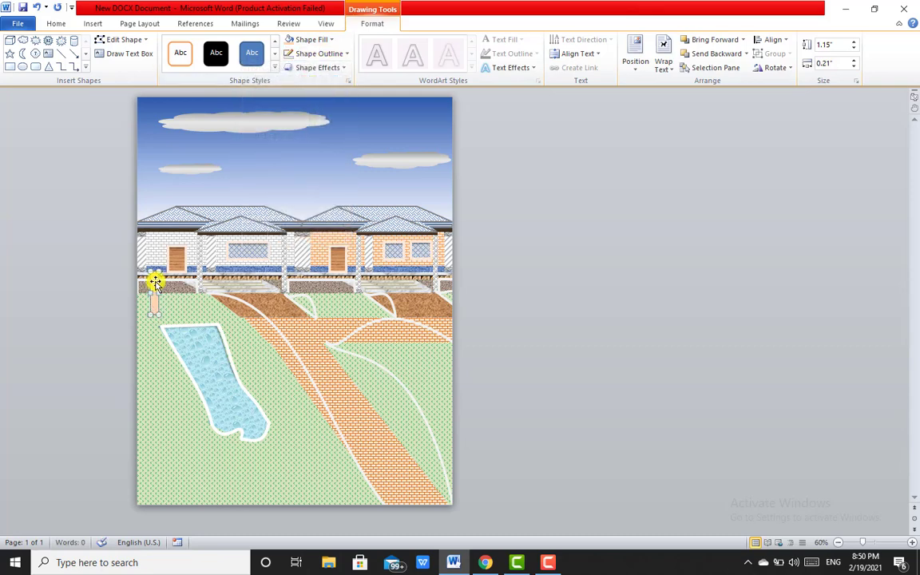
Place two copies of the post to its right and adjust their positions.
drag(155, 282, 199, 276)
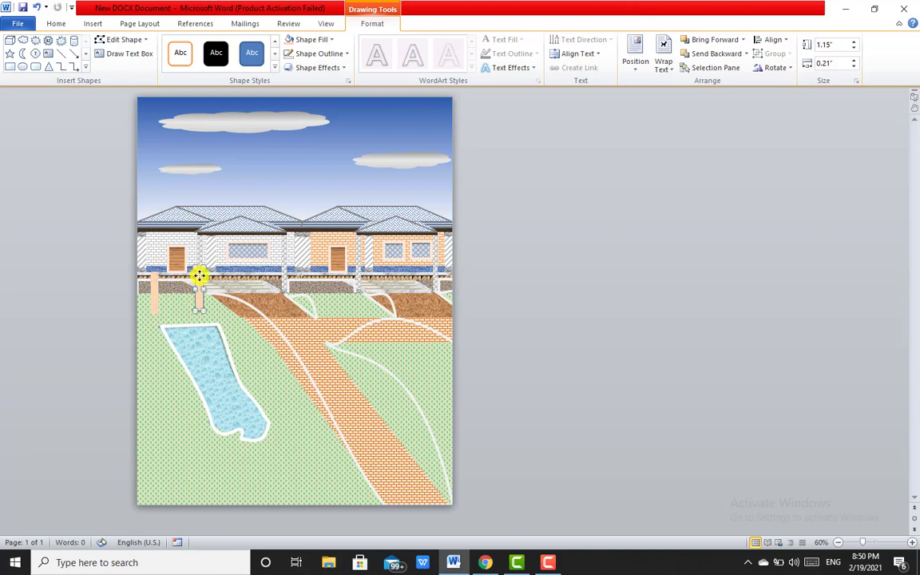
click(156, 288)
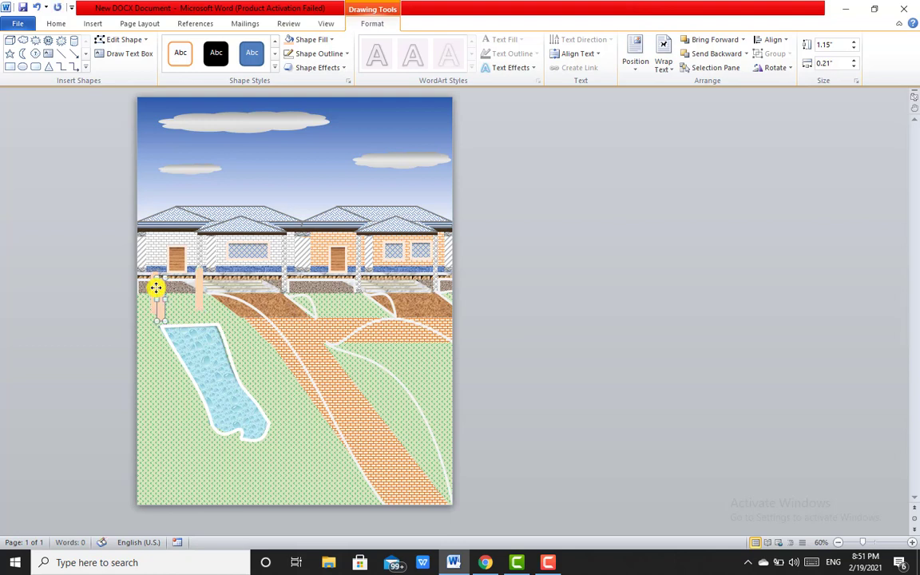
mouse_move(156, 288)
mouse_down()
mouse_move(166, 277)
mouse_move(160, 298)
mouse_move(168, 288)
mouse_up()
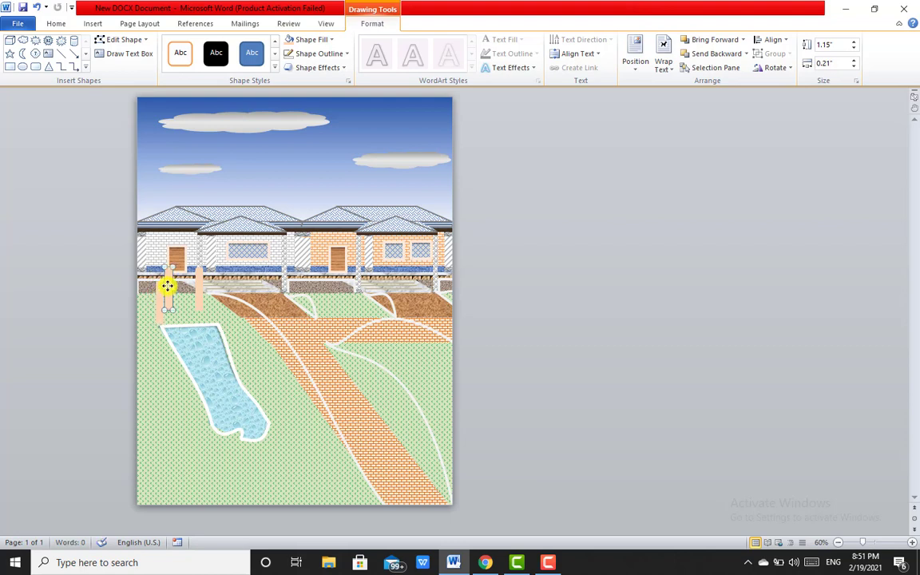
drag(166, 283, 170, 284)
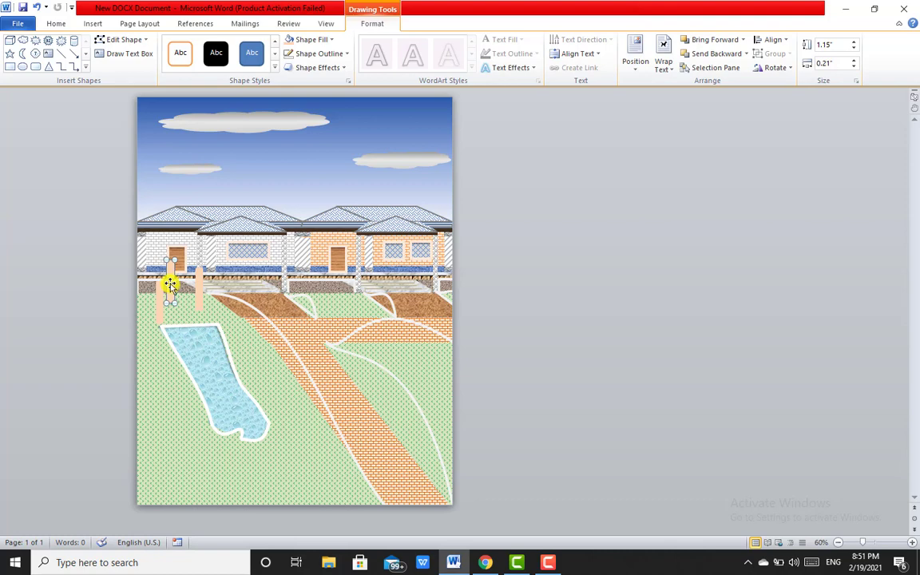
Edit a post's points so its top leans, forming a slanted leg.
click(126, 40)
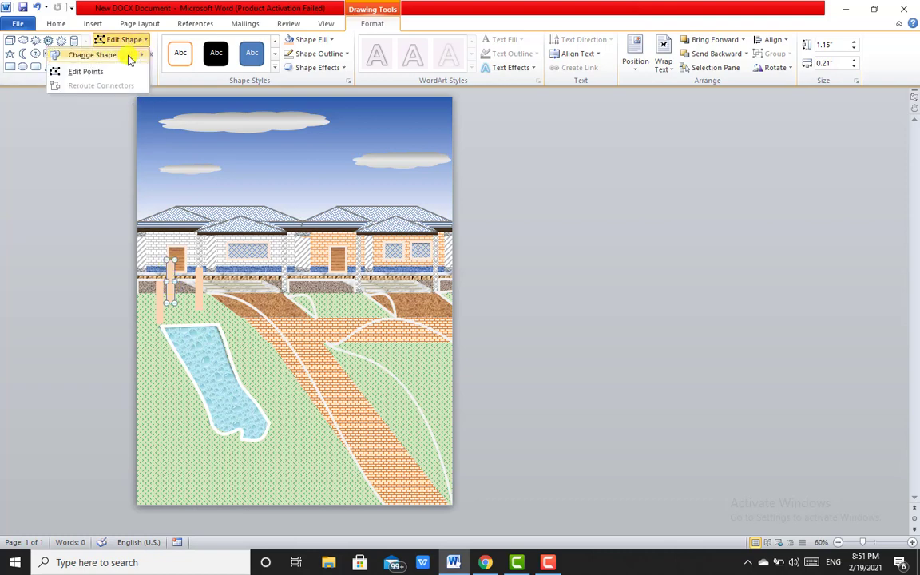
click(122, 71)
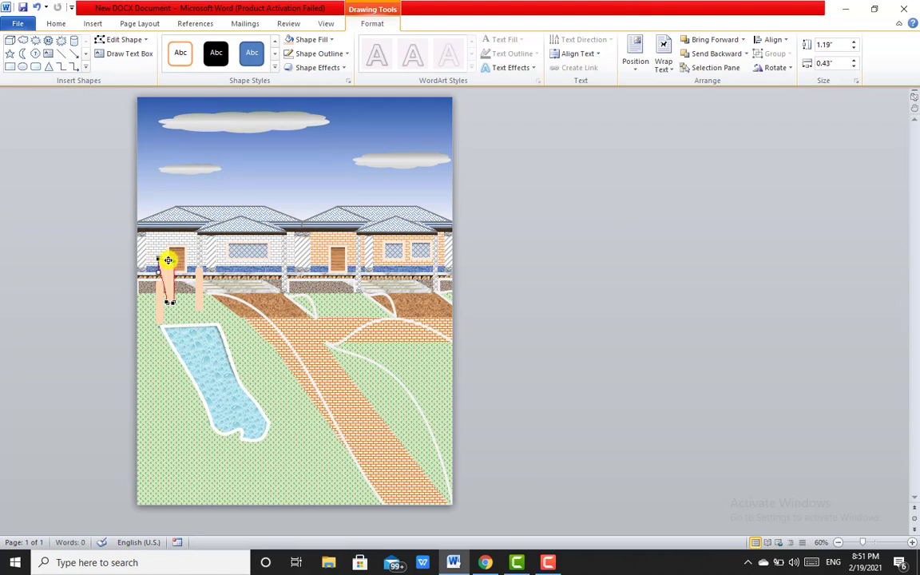
drag(160, 258, 159, 258)
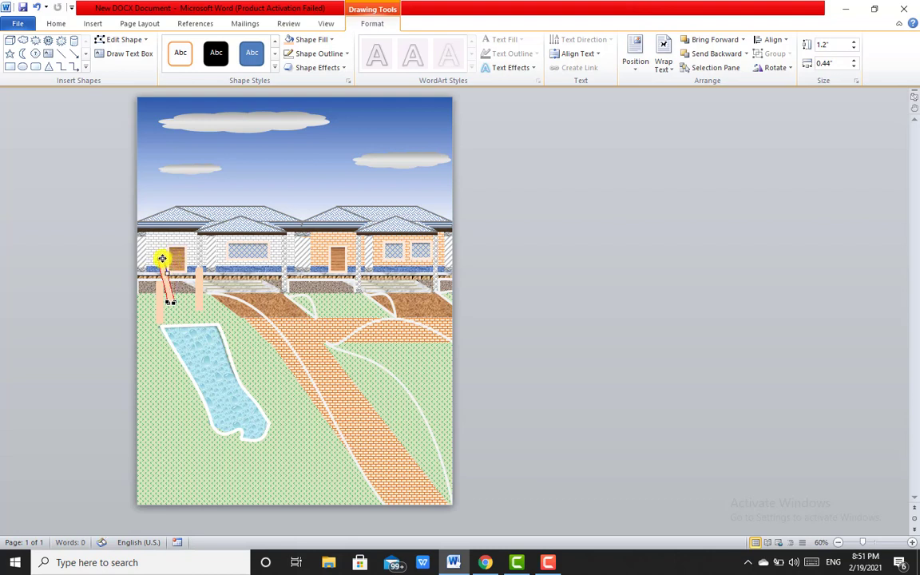
drag(161, 288, 155, 282)
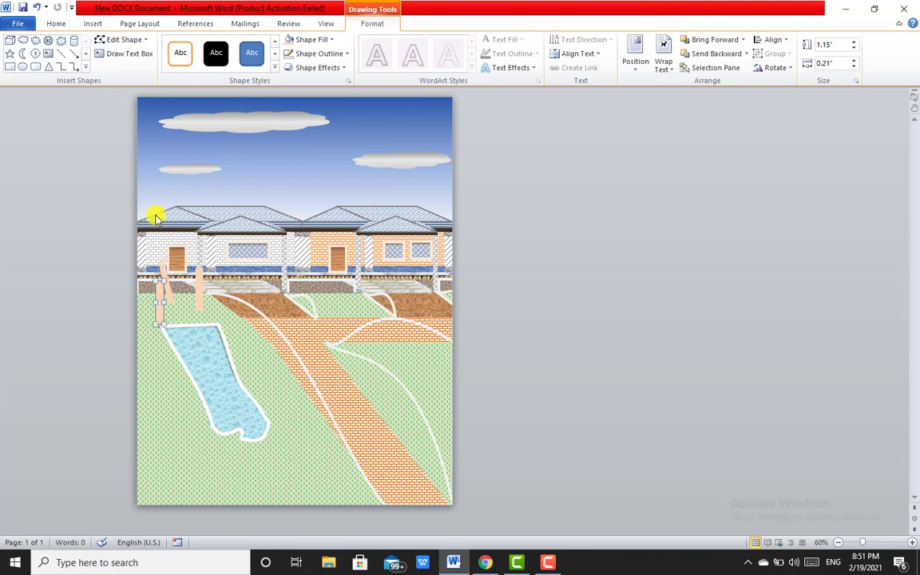
click(122, 40)
click(85, 71)
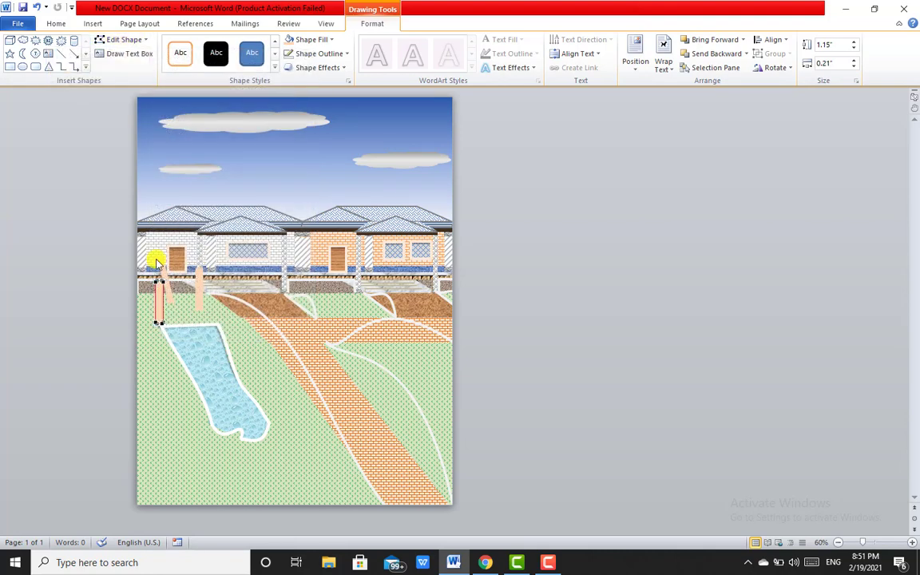
mouse_move(155, 281)
mouse_down()
mouse_move(159, 258)
mouse_move(162, 265)
mouse_up()
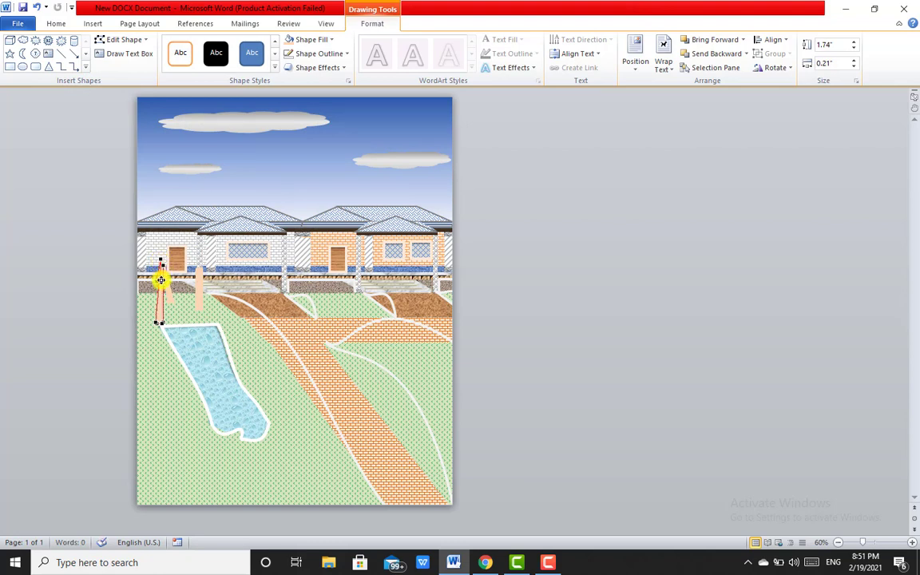
drag(160, 280, 159, 258)
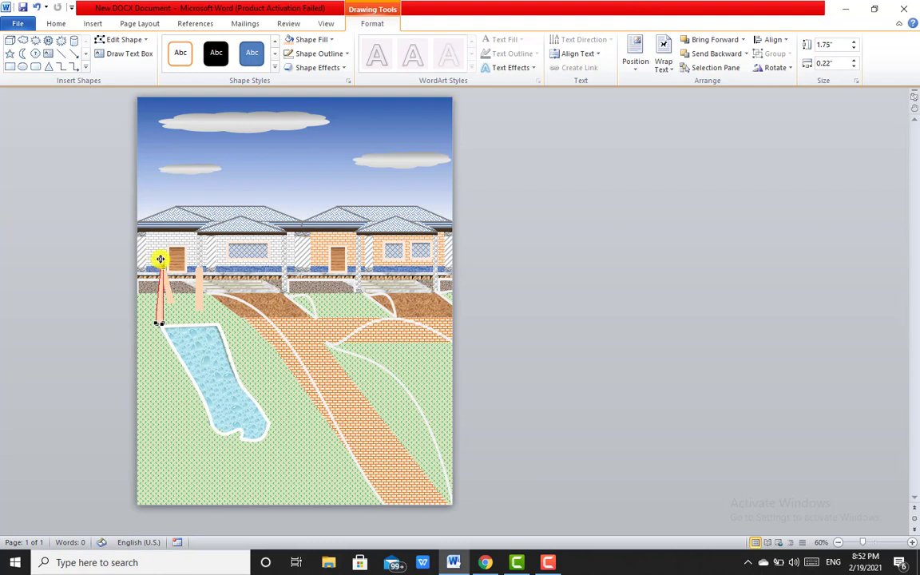
click(172, 304)
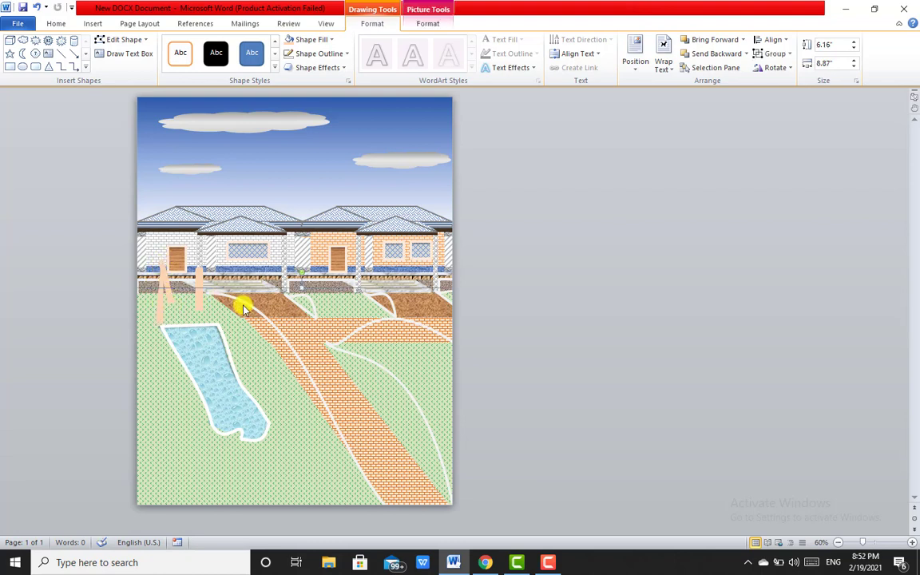
click(237, 328)
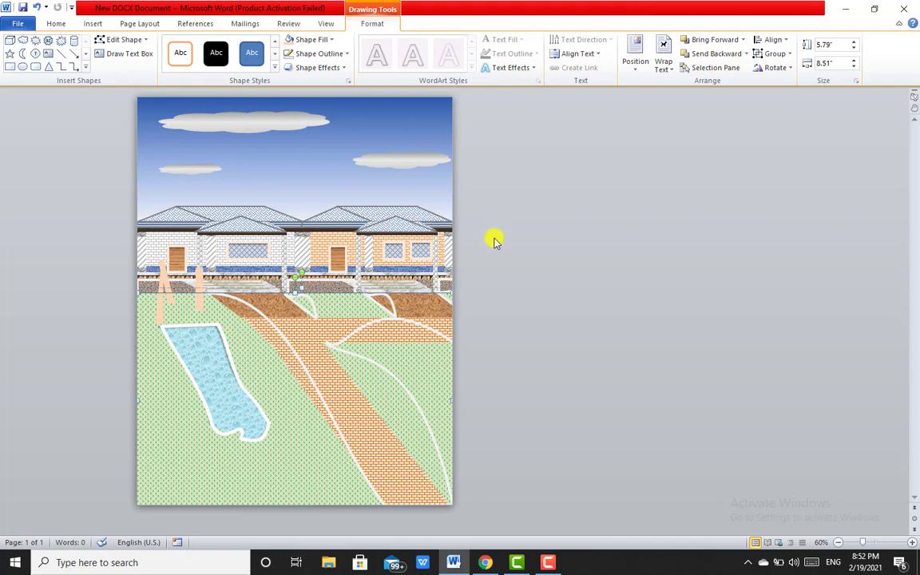
Group the upright post and the slanted post into one support frame.
click(493, 241)
click(198, 289)
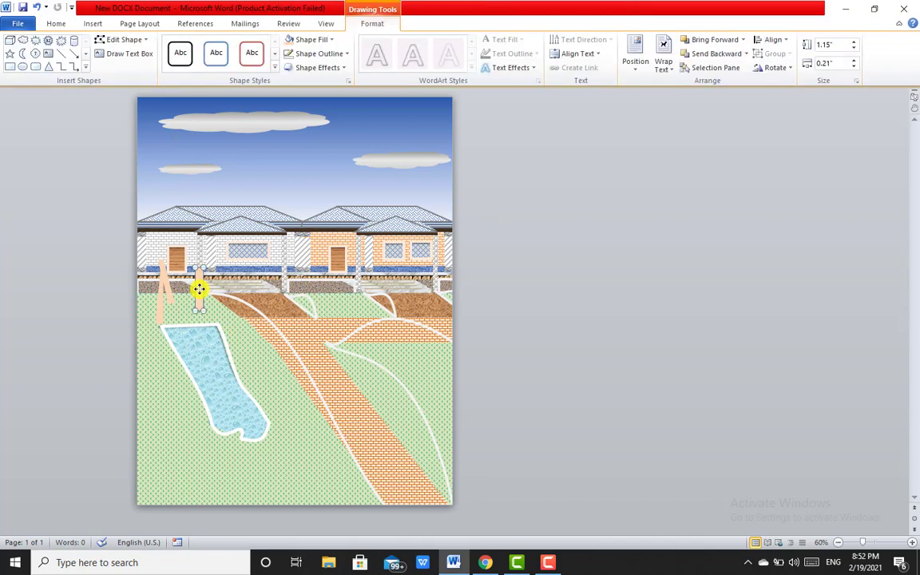
key(Escape)
click(166, 283)
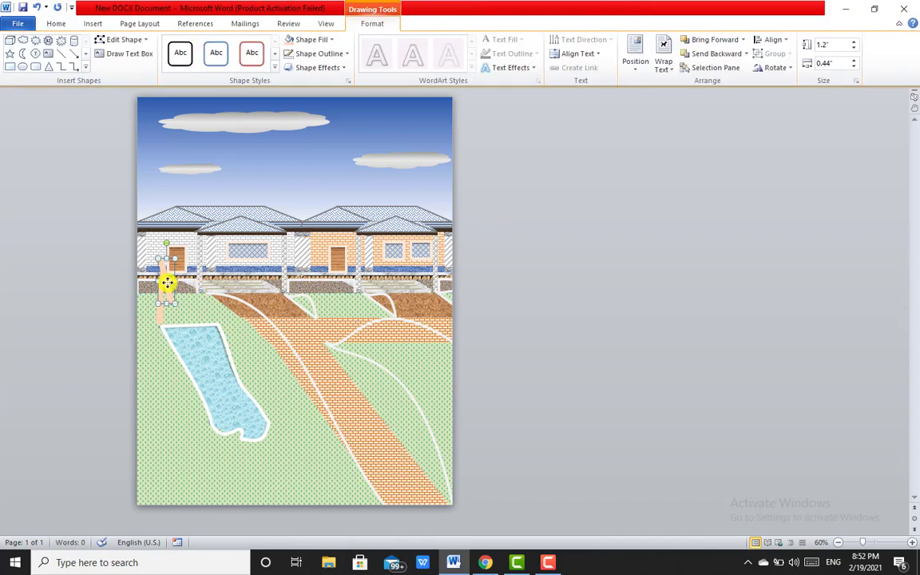
key(Escape)
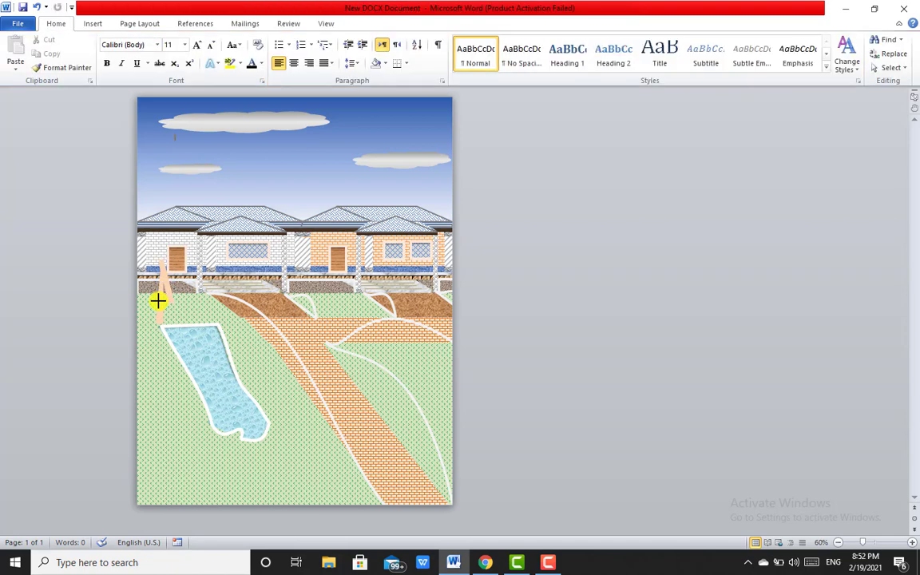
click(157, 301)
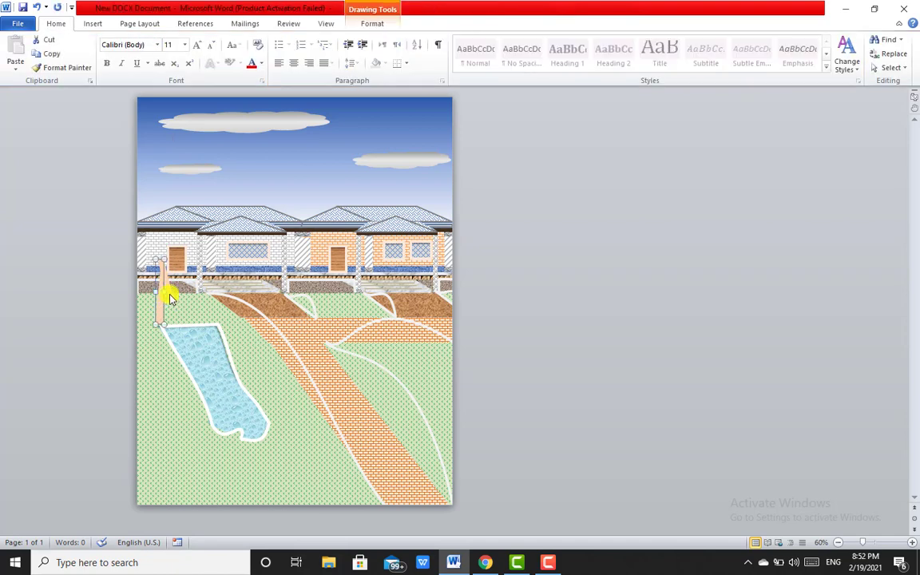
click(170, 294)
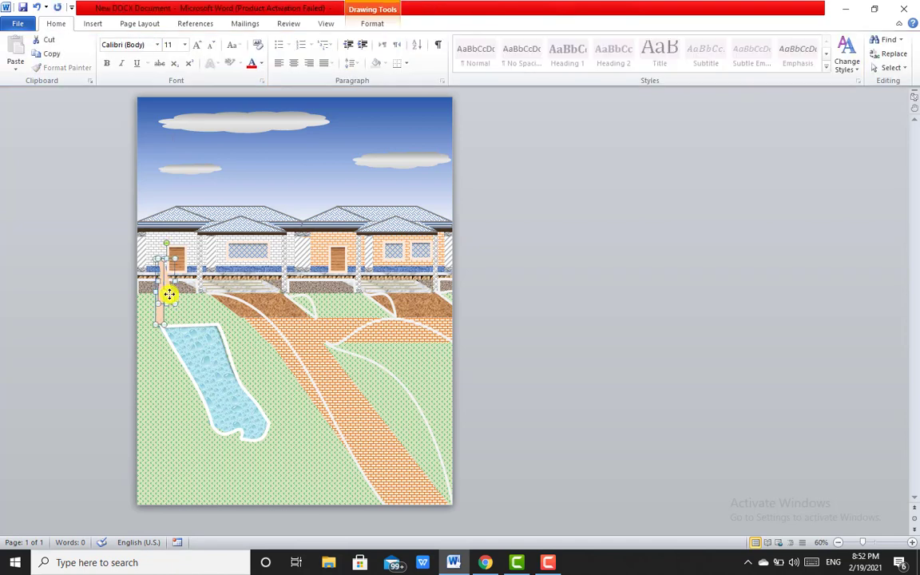
click(379, 28)
click(773, 54)
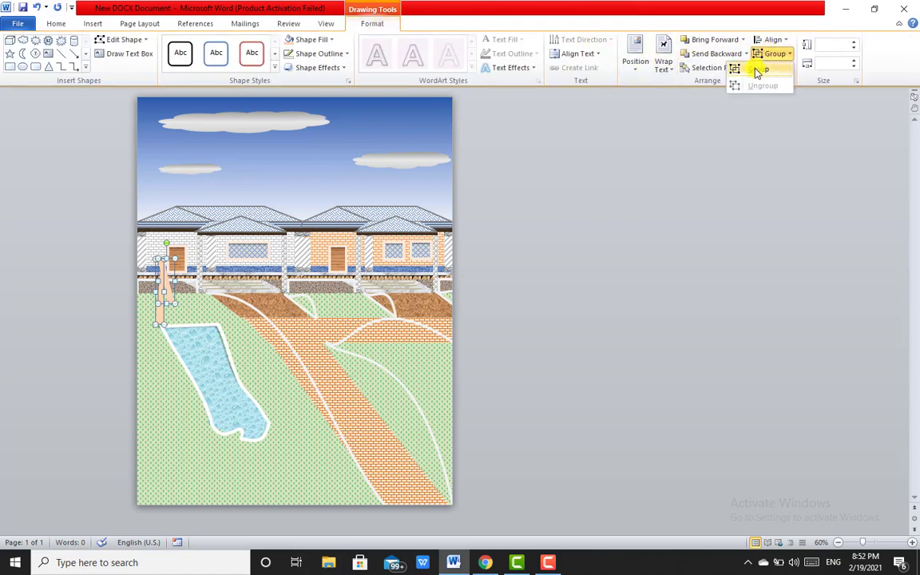
click(757, 70)
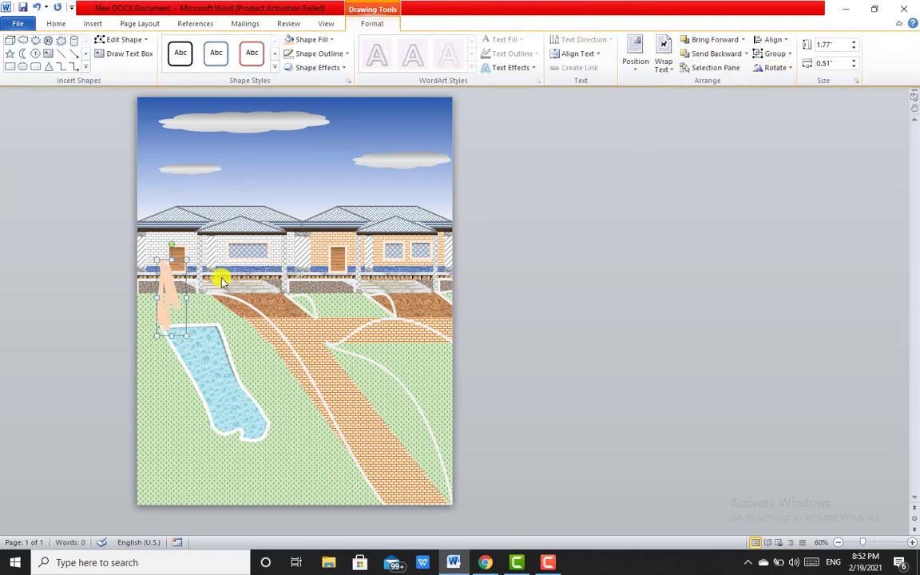
Copy the support frame and move both supports down onto the lawn below the pool.
drag(176, 259, 205, 253)
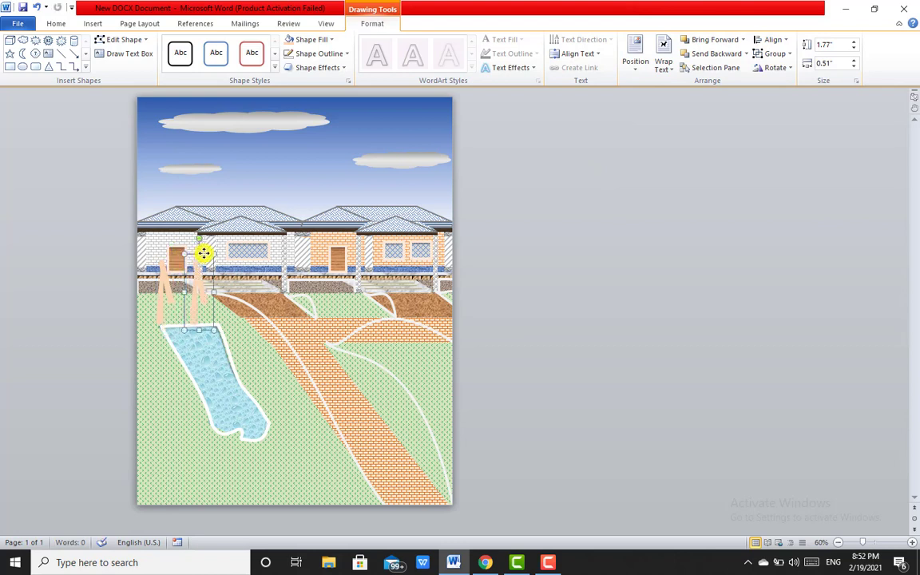
drag(205, 253, 210, 253)
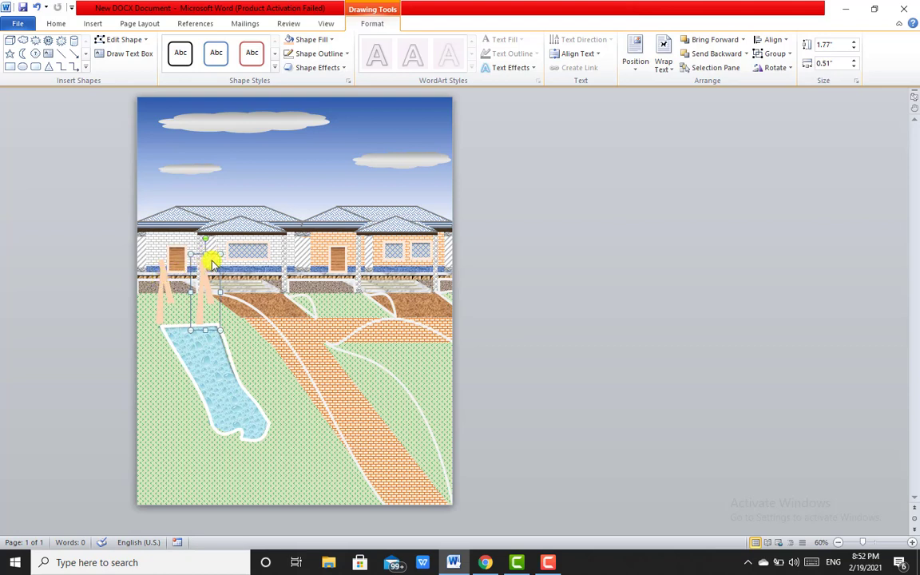
drag(211, 255, 215, 421)
click(158, 293)
drag(159, 316, 162, 431)
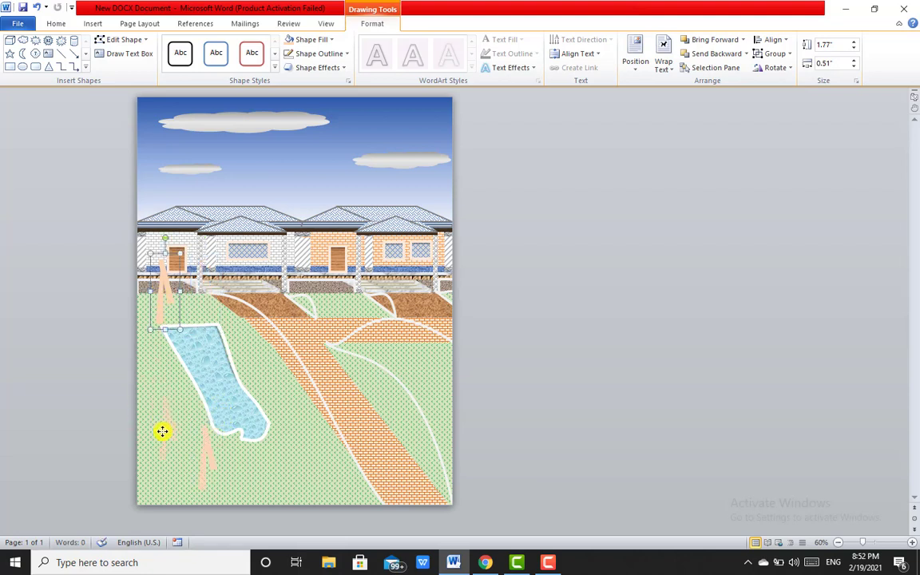
click(162, 432)
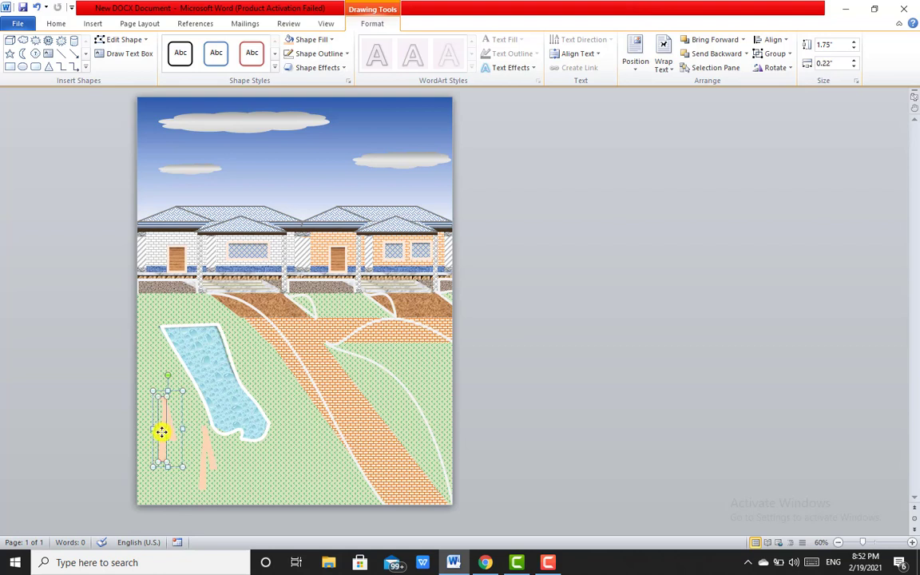
key(ctrl+z)
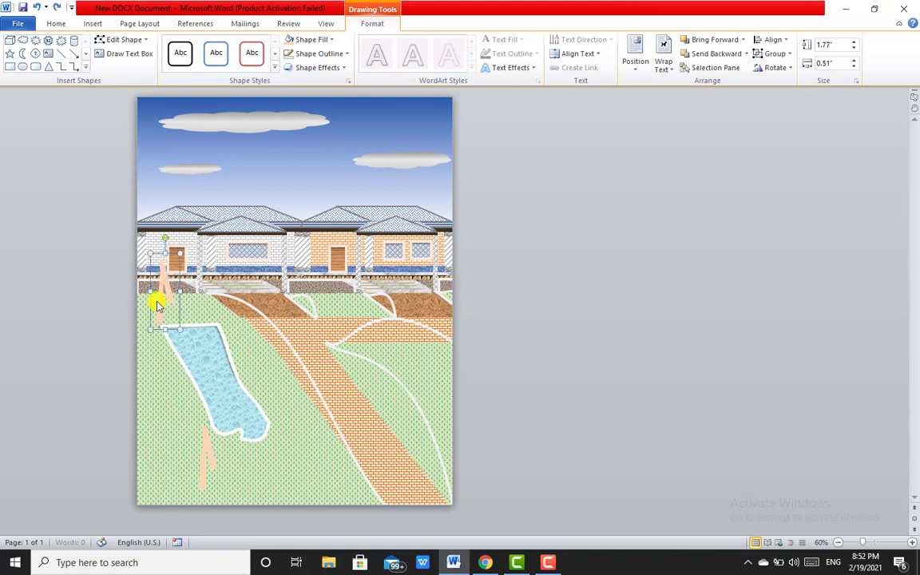
drag(173, 256, 173, 389)
click(455, 377)
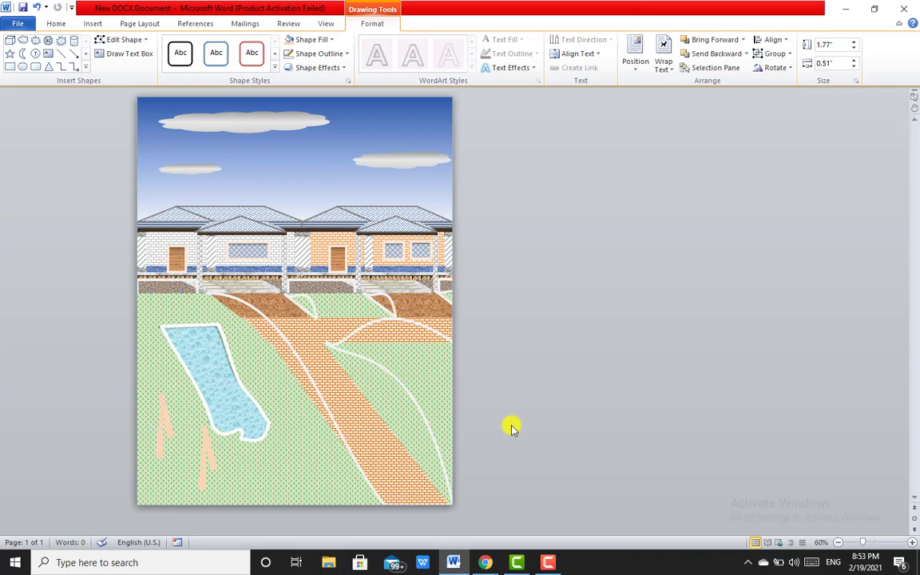
click(92, 21)
Draw a rectangle over the supports' tops and edit its points into a thin slanted bar.
click(189, 64)
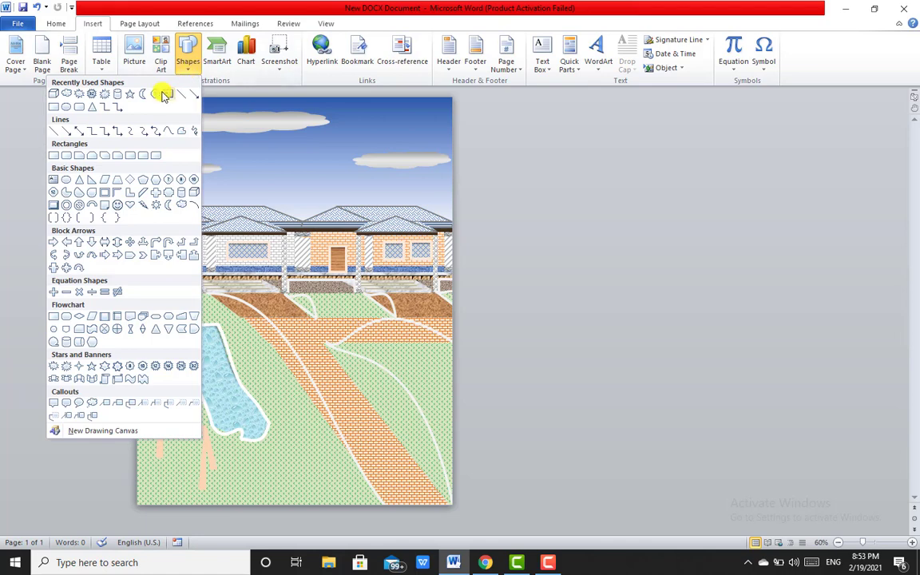
click(66, 156)
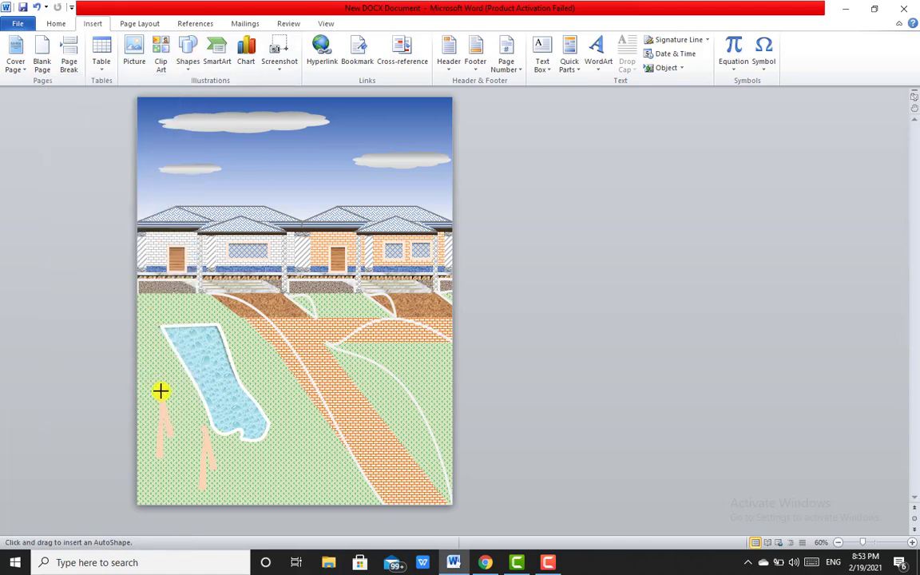
drag(161, 392, 203, 432)
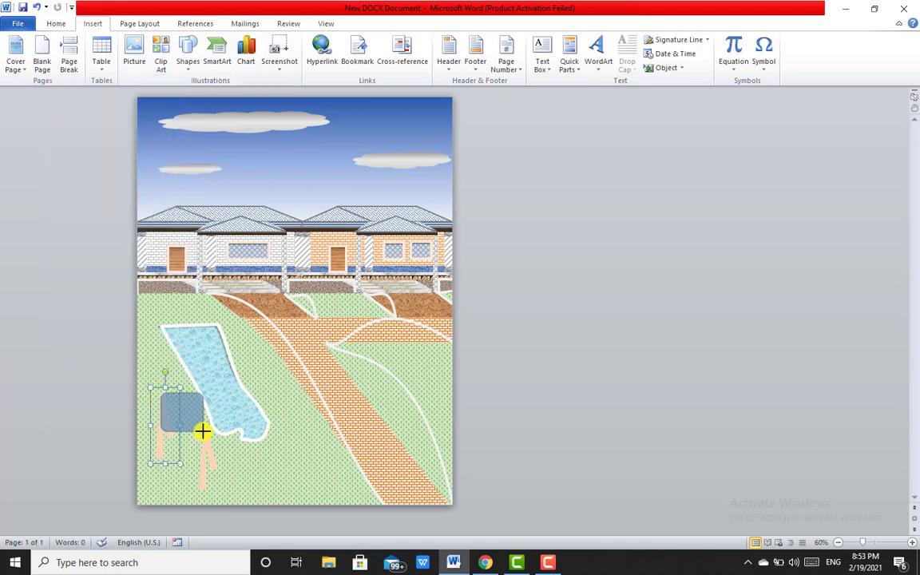
click(126, 38)
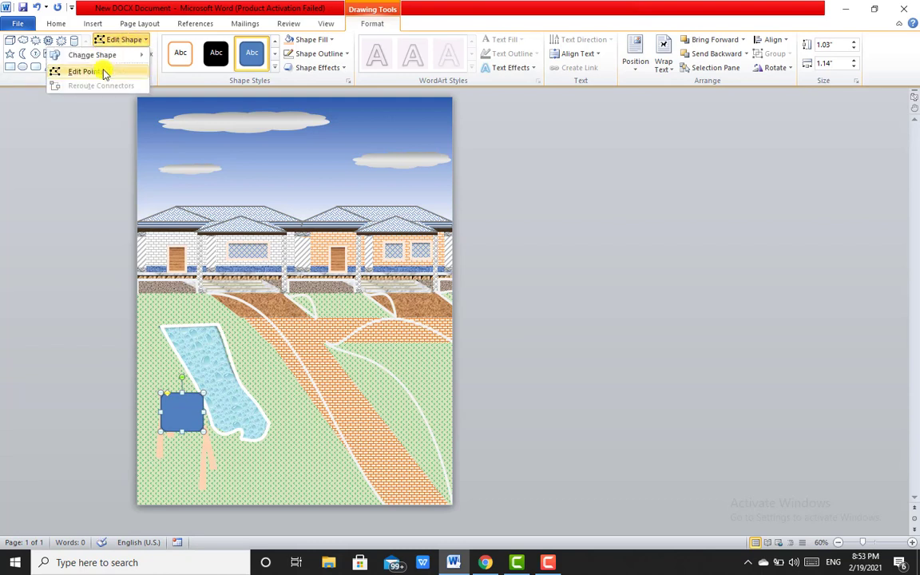
click(104, 72)
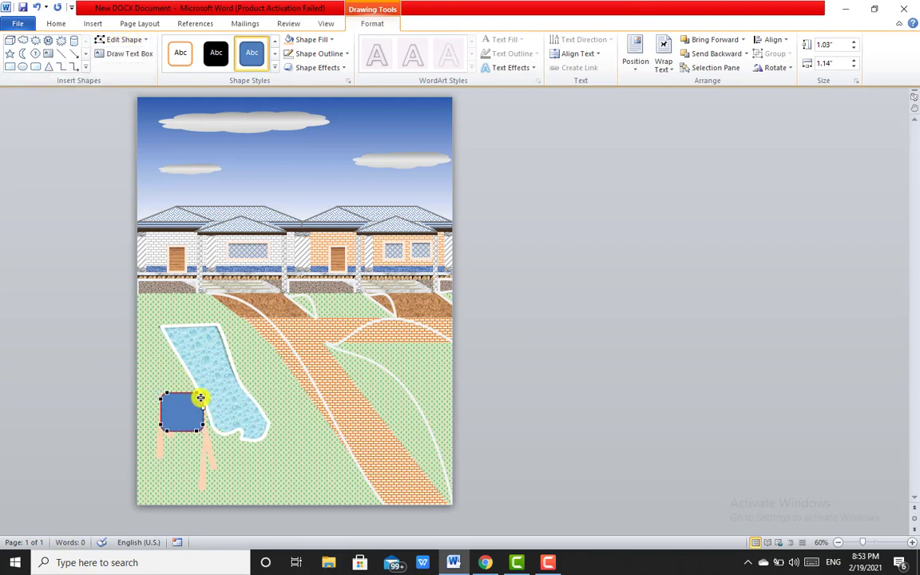
mouse_move(200, 397)
mouse_down()
mouse_move(204, 419)
mouse_move(193, 414)
mouse_up()
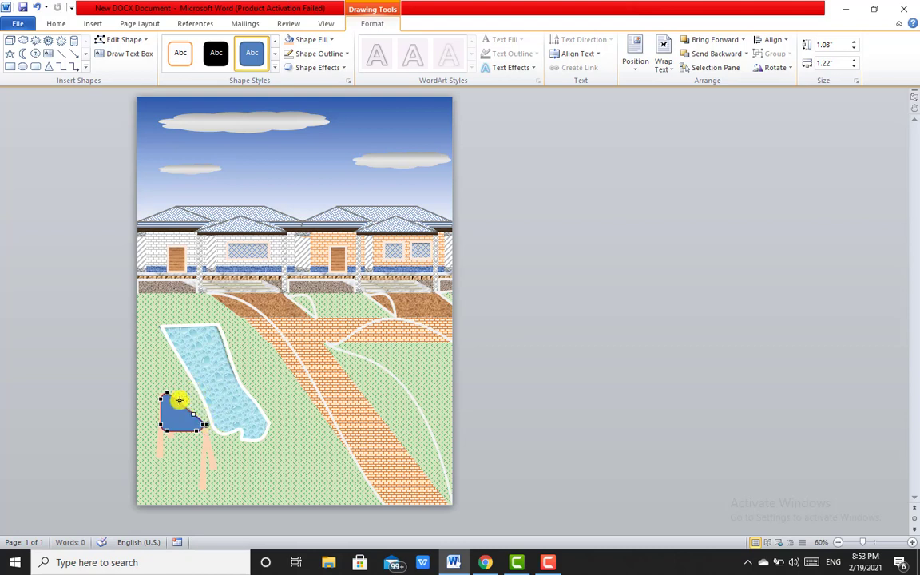
drag(166, 394, 160, 399)
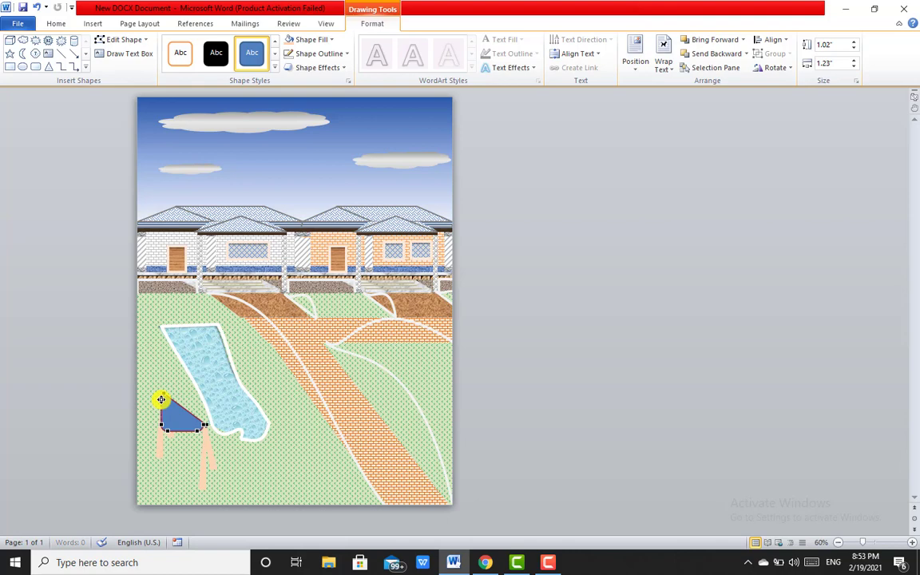
mouse_move(160, 426)
mouse_down()
mouse_move(166, 432)
mouse_move(163, 401)
mouse_up()
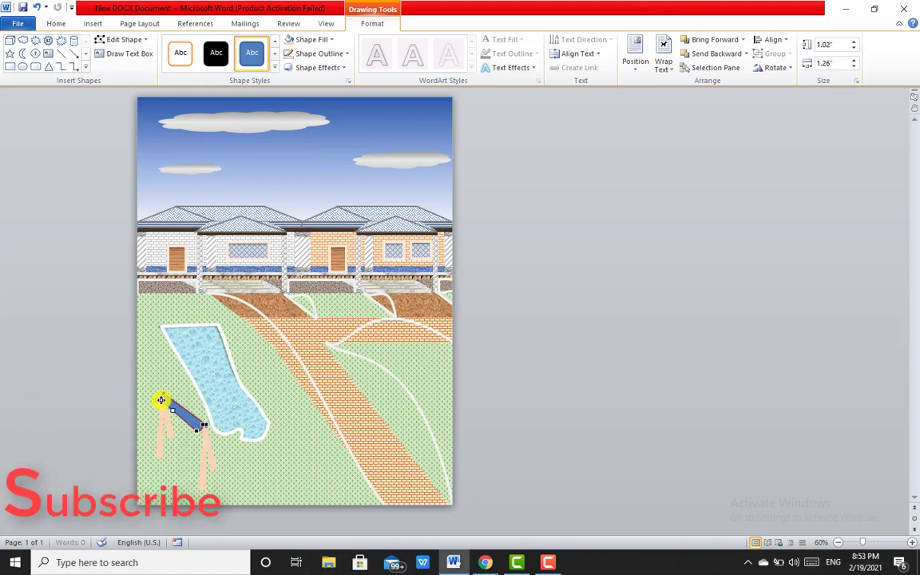
drag(205, 424, 190, 417)
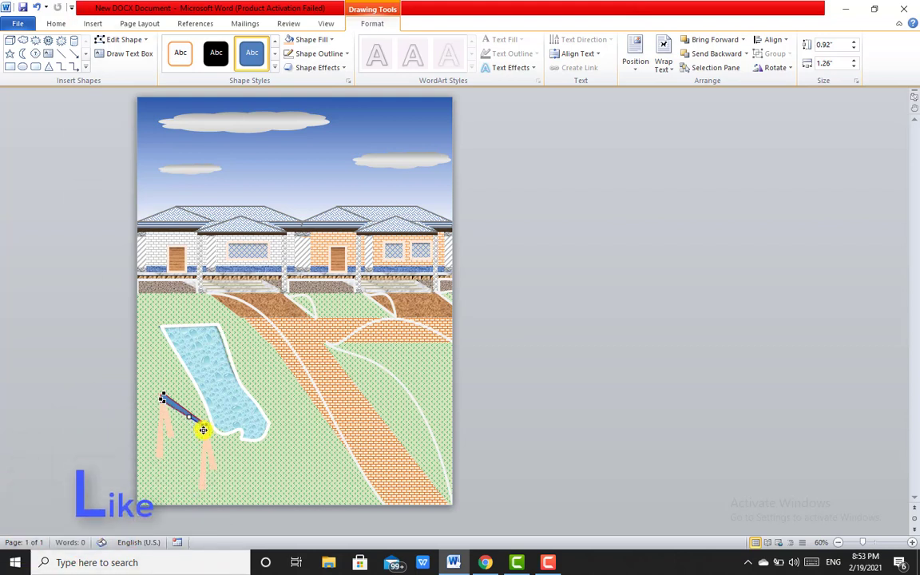
drag(203, 428, 203, 426)
Give the crossbar no outline and a peach fill.
click(346, 54)
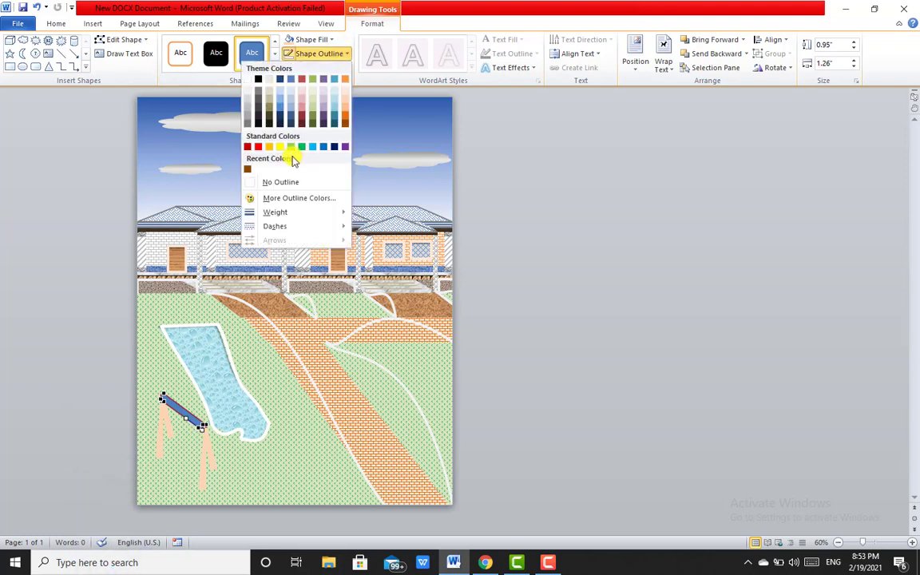
click(281, 184)
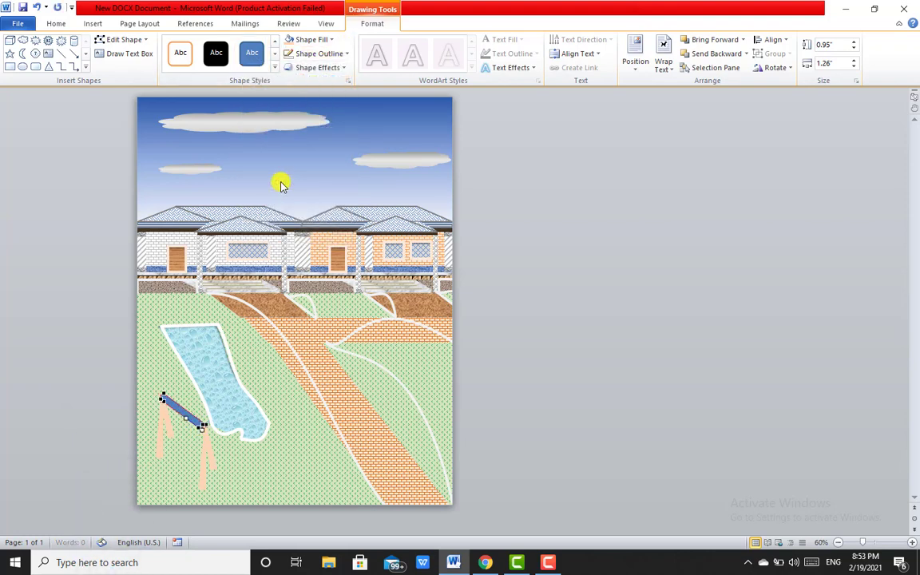
click(294, 40)
click(551, 250)
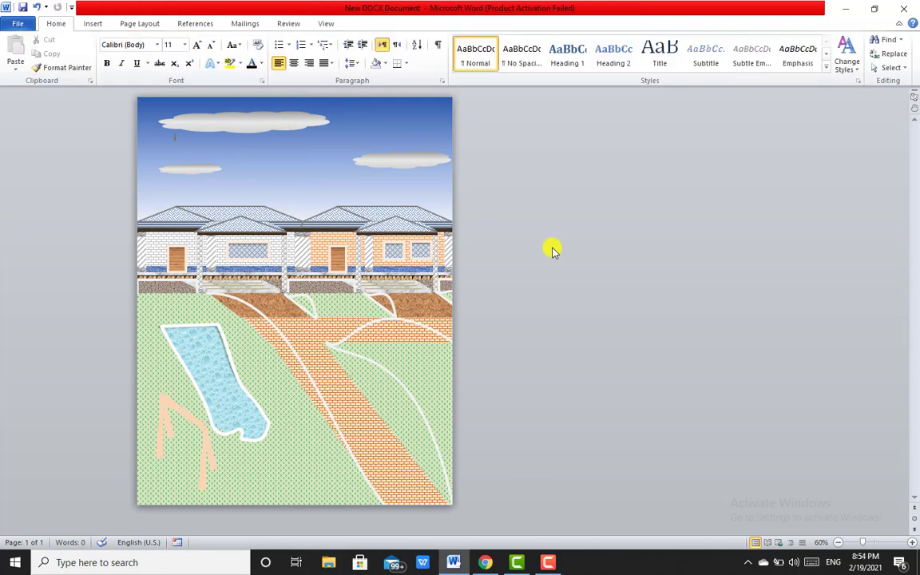
Draw a small rectangle between the two swing supports beside the pool.
click(548, 563)
click(859, 500)
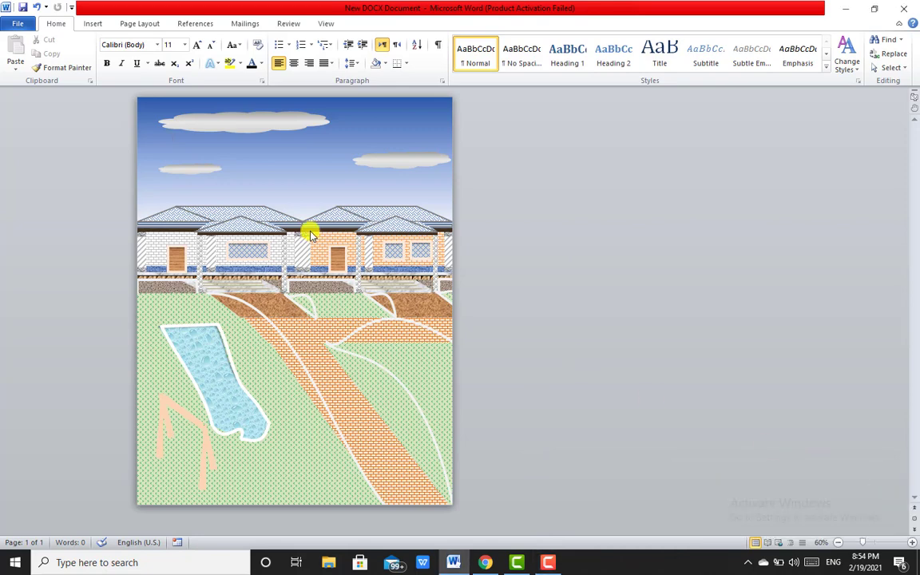
click(92, 23)
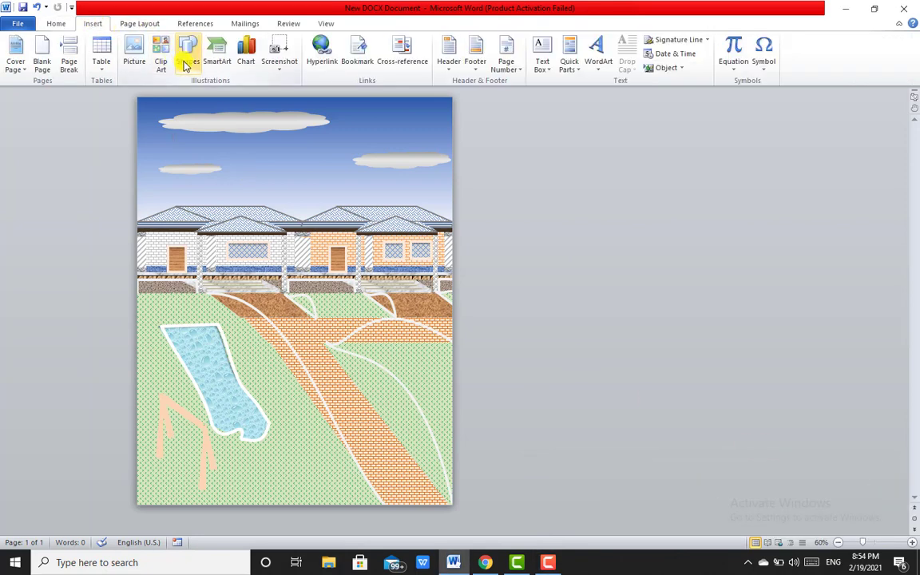
click(186, 62)
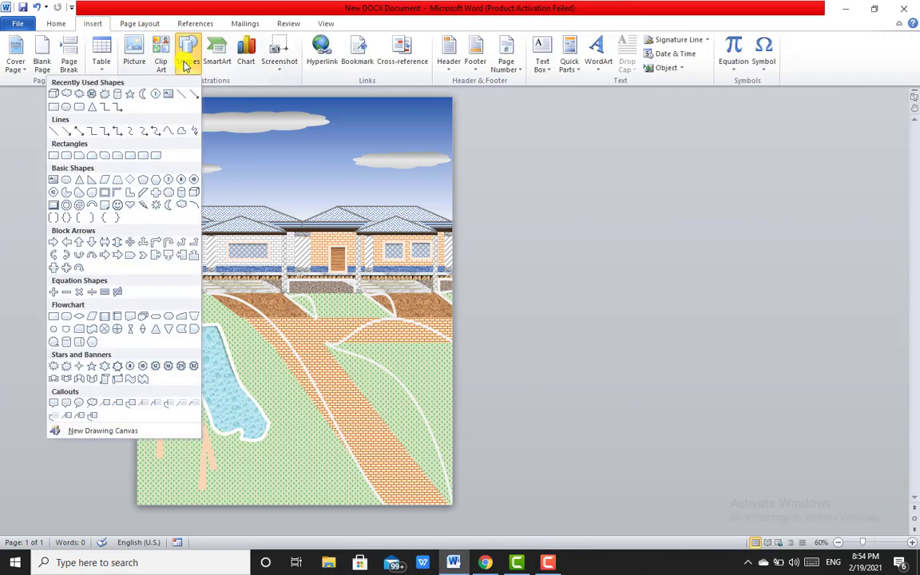
click(55, 107)
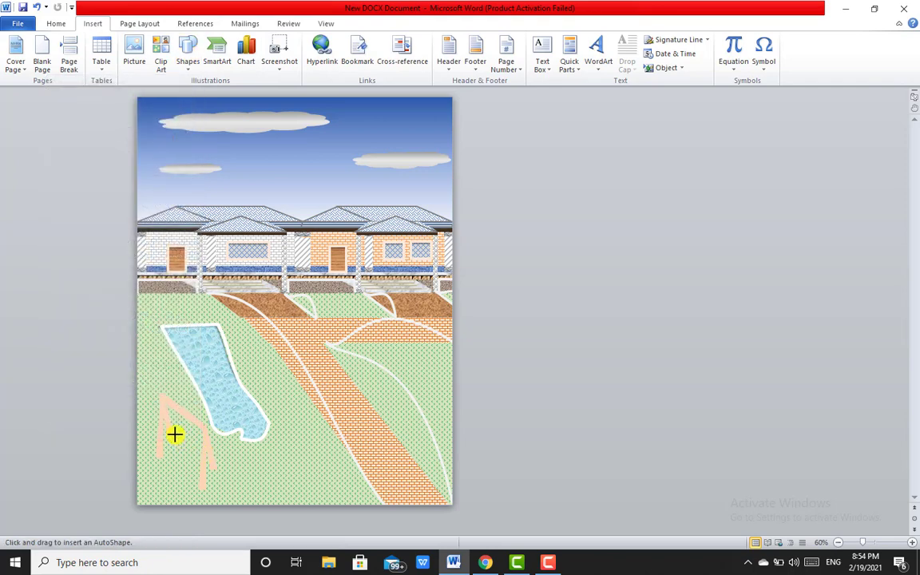
drag(174, 436, 196, 450)
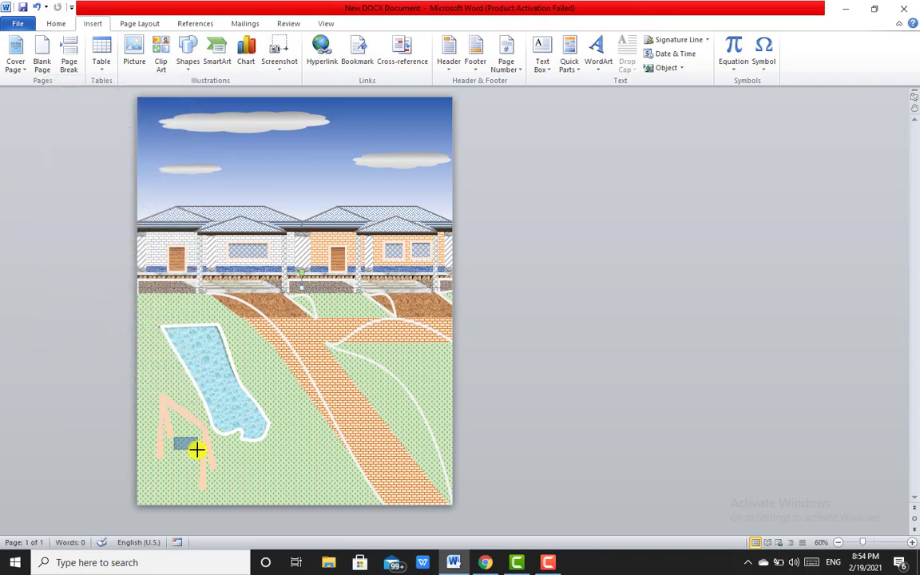
Edit the rectangle's corner points to skew it into a slanted seat.
click(118, 41)
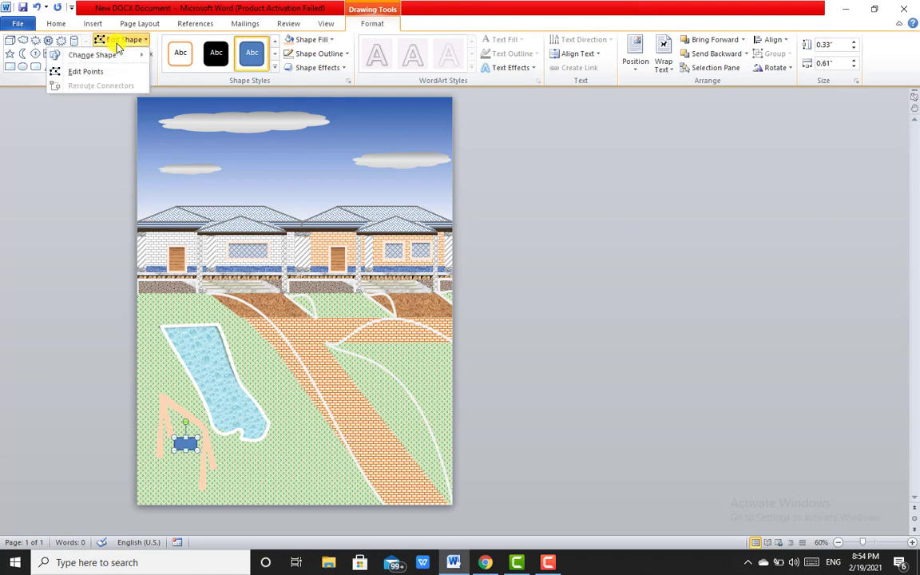
click(89, 72)
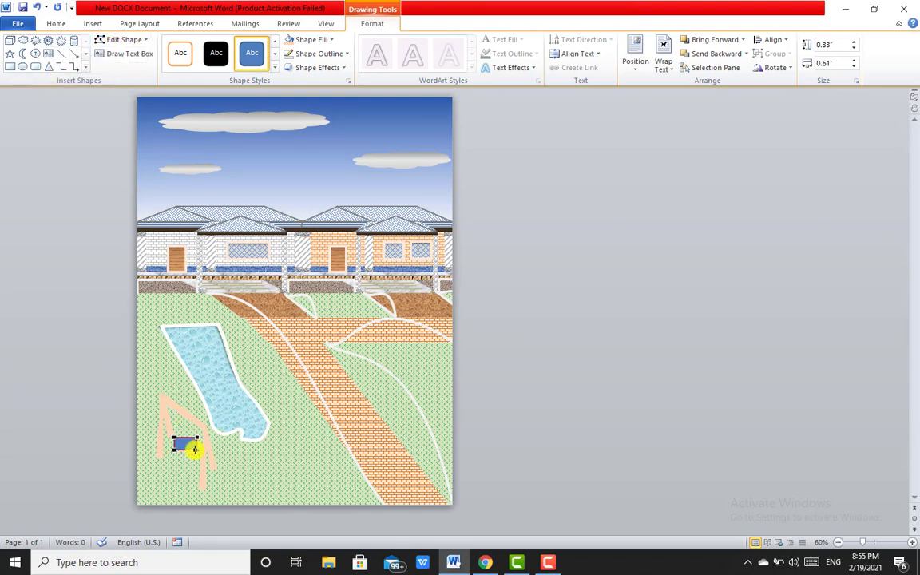
drag(193, 457, 193, 453)
drag(175, 450, 171, 446)
Fill the seat pale white and remove its outline.
click(330, 41)
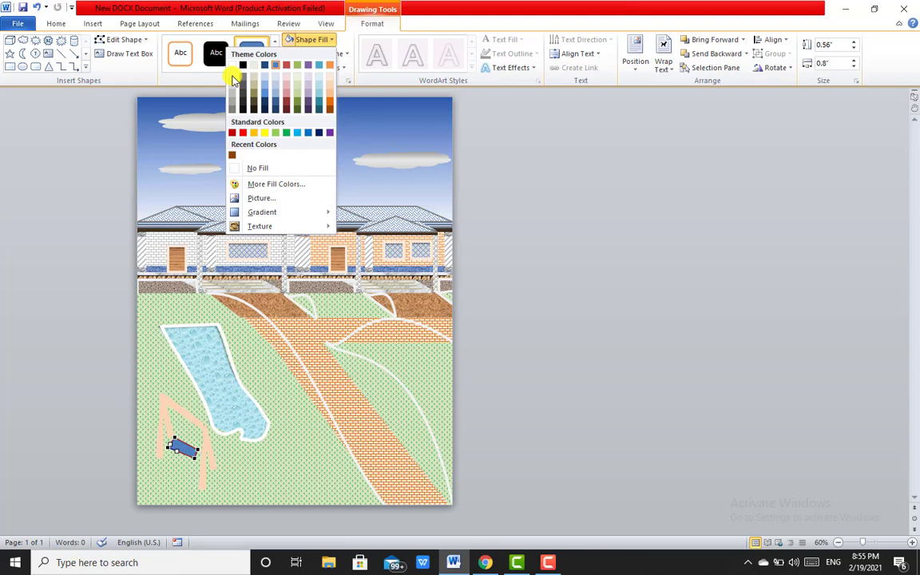
click(232, 78)
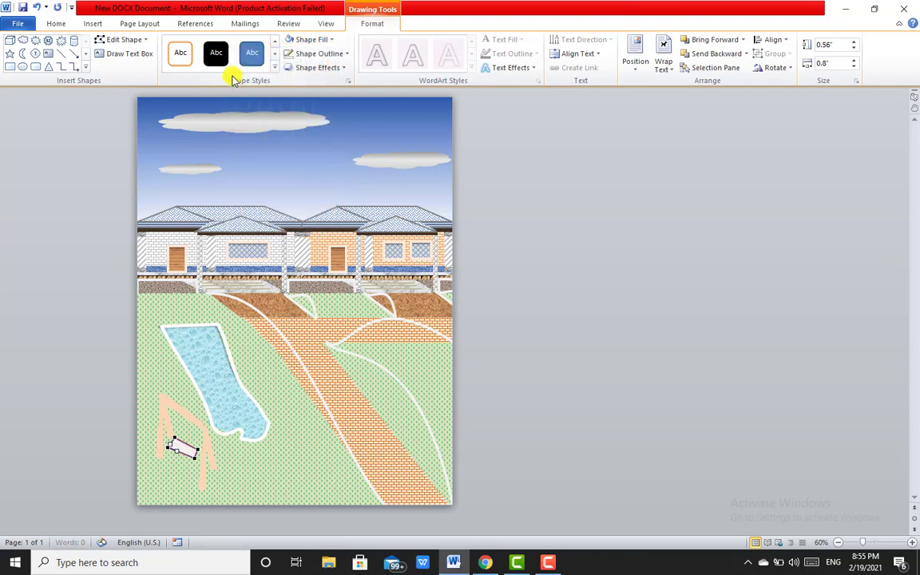
click(312, 54)
click(296, 182)
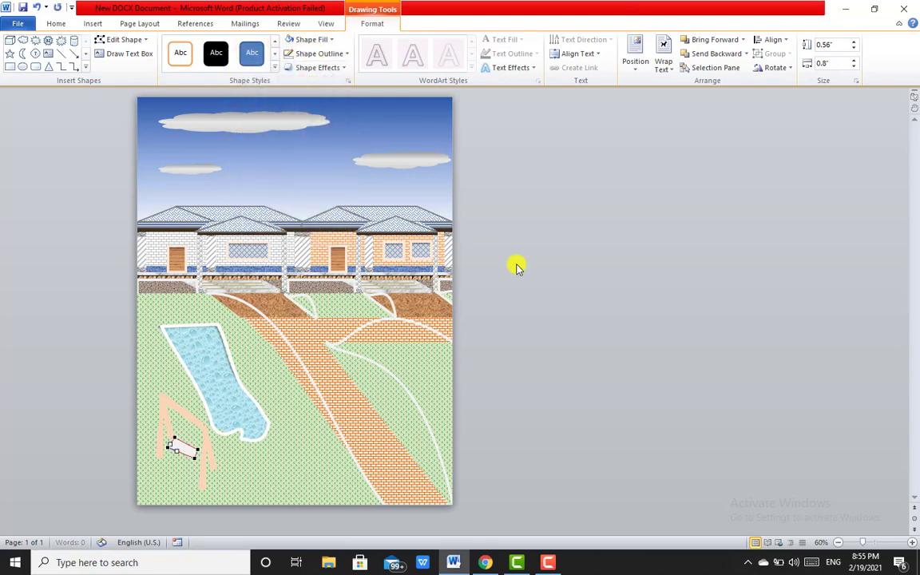
Click through the overlapping thin shapes near the pool to check which is selected.
click(553, 299)
click(176, 421)
click(175, 421)
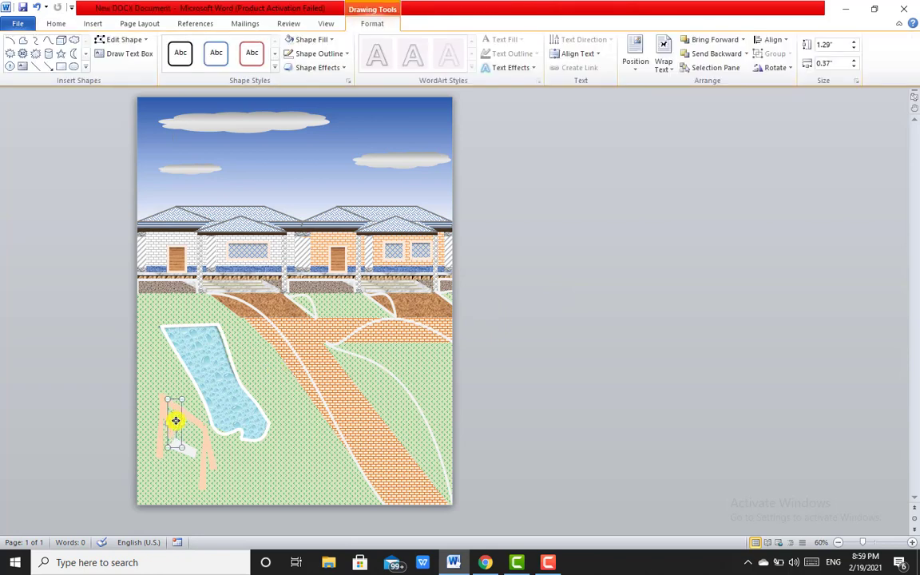
click(176, 421)
click(93, 24)
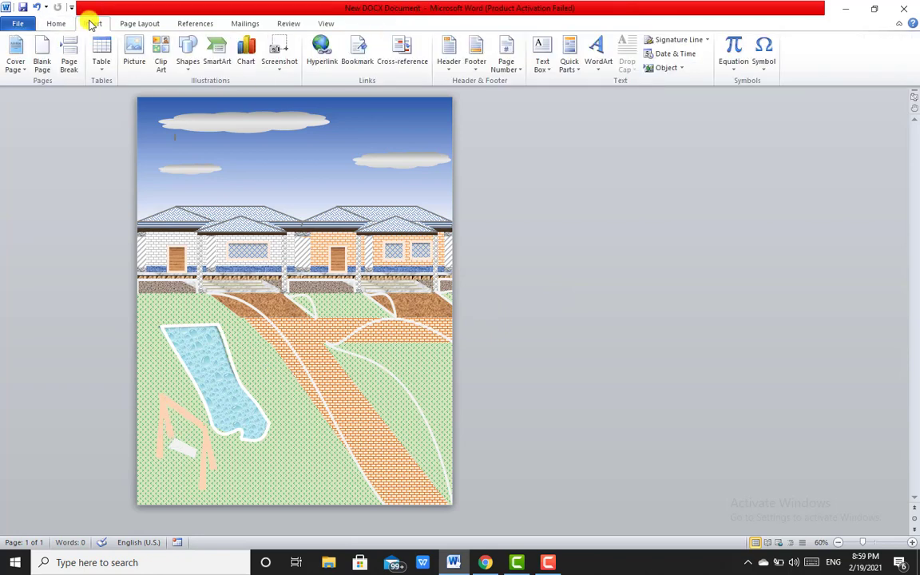
Draw a rectangle over the swing, delete one segment to open its path, and remove the fill.
click(188, 56)
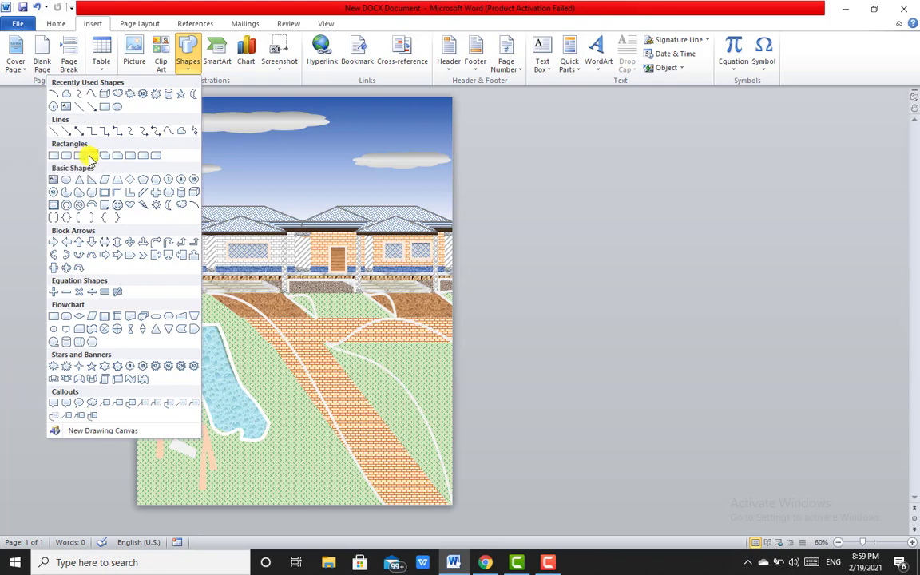
click(92, 155)
drag(168, 446, 189, 398)
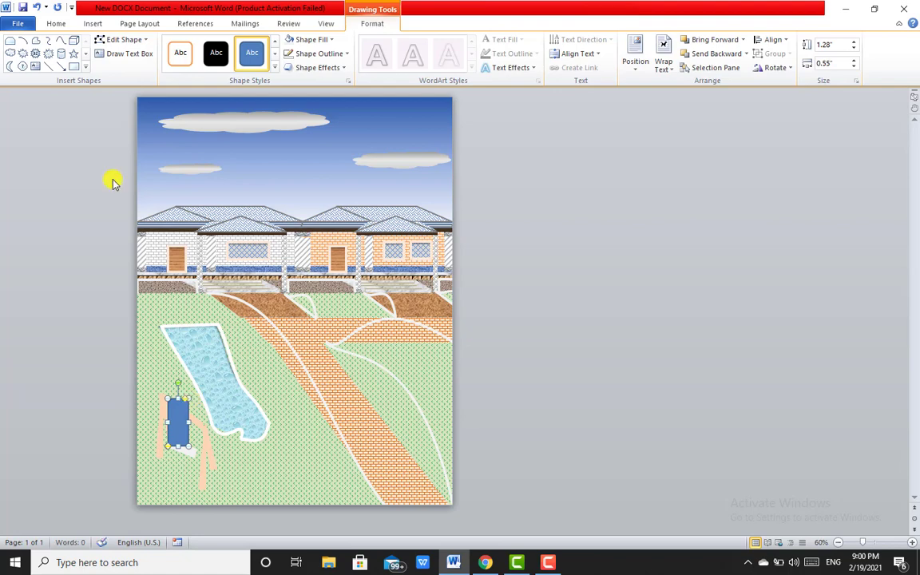
click(124, 39)
click(110, 72)
right_click(179, 444)
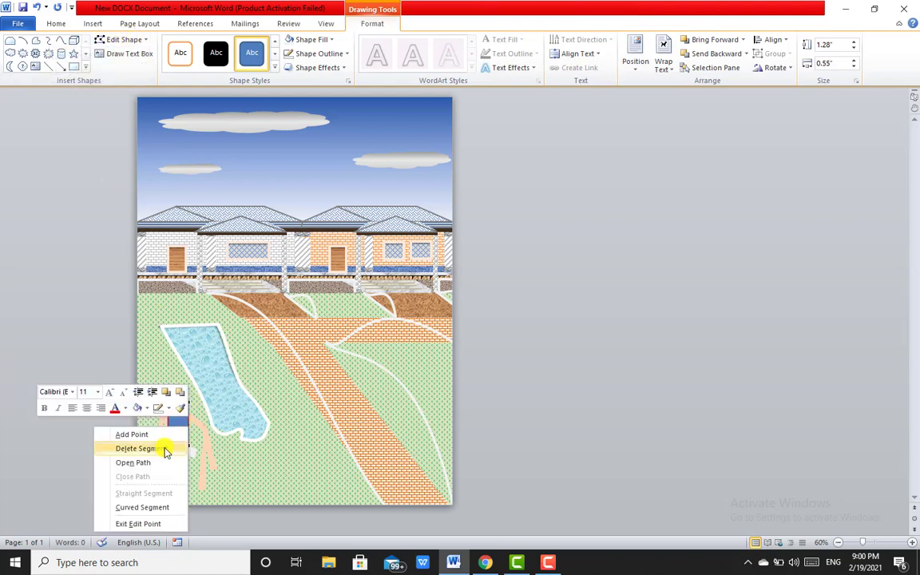
click(168, 446)
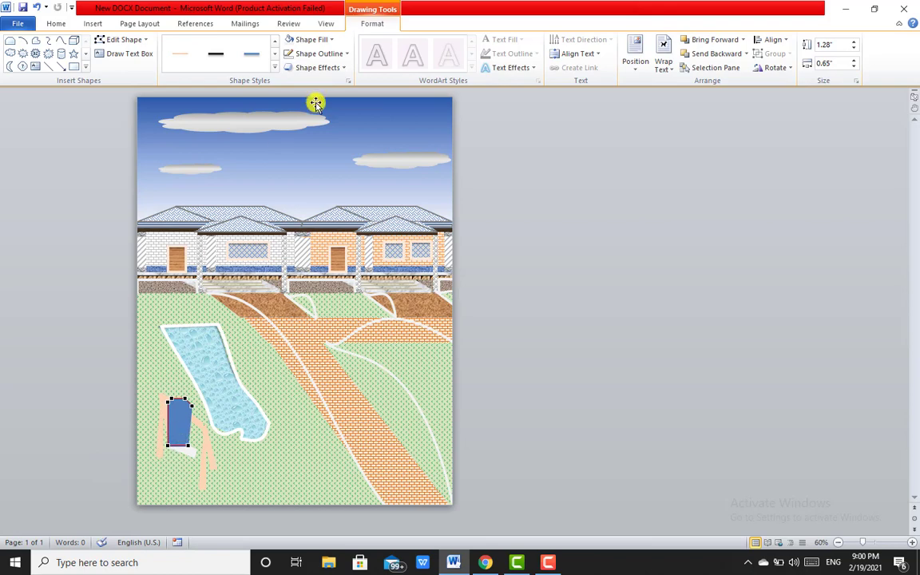
click(330, 40)
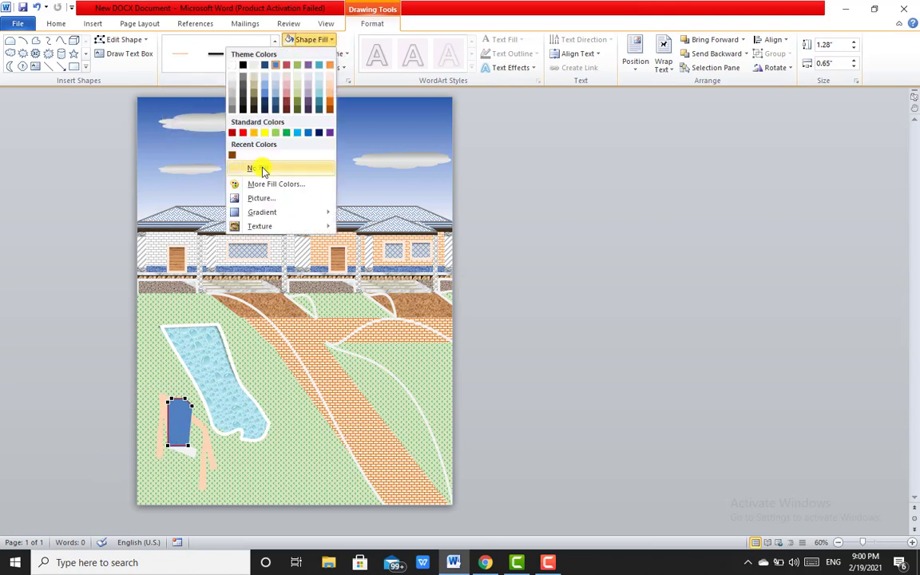
click(235, 169)
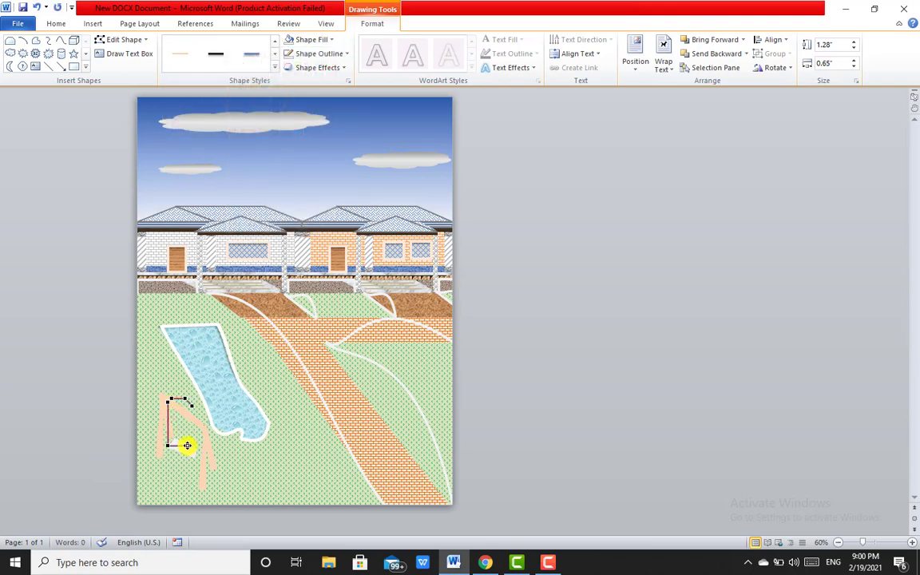
Reshape the open path into a rope line by moving, adding and deleting points.
drag(177, 438, 187, 431)
drag(178, 412, 178, 412)
right_click(178, 401)
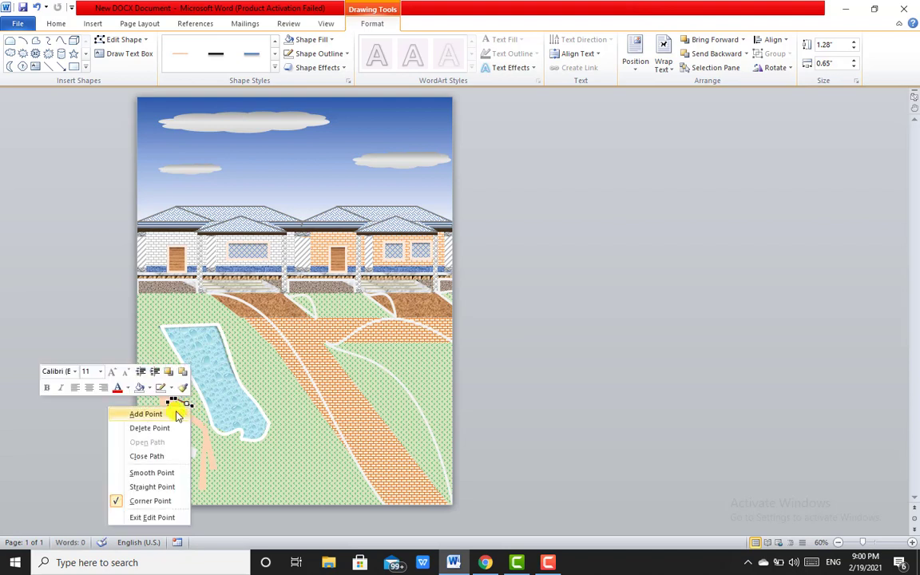
click(177, 413)
right_click(188, 403)
key(Down)
key(Down)
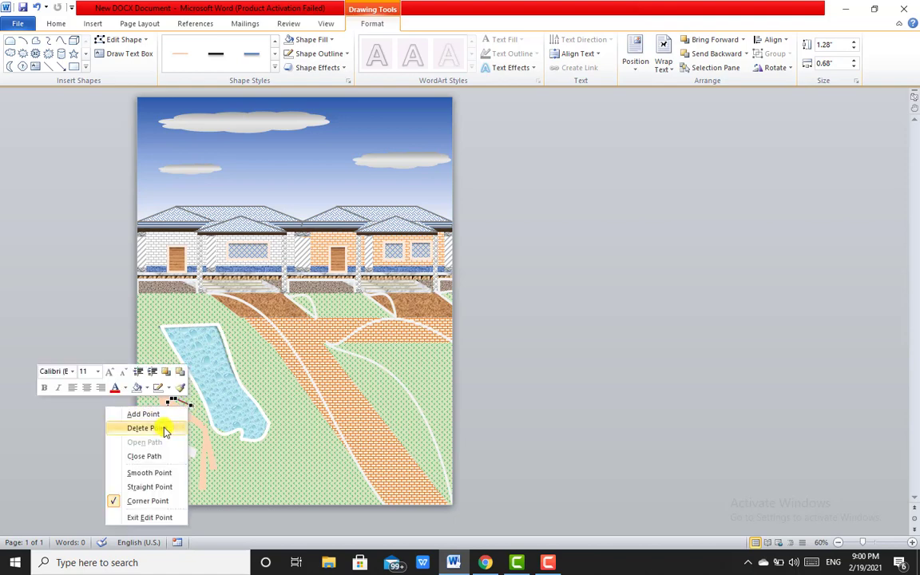
key(Return)
right_click(191, 404)
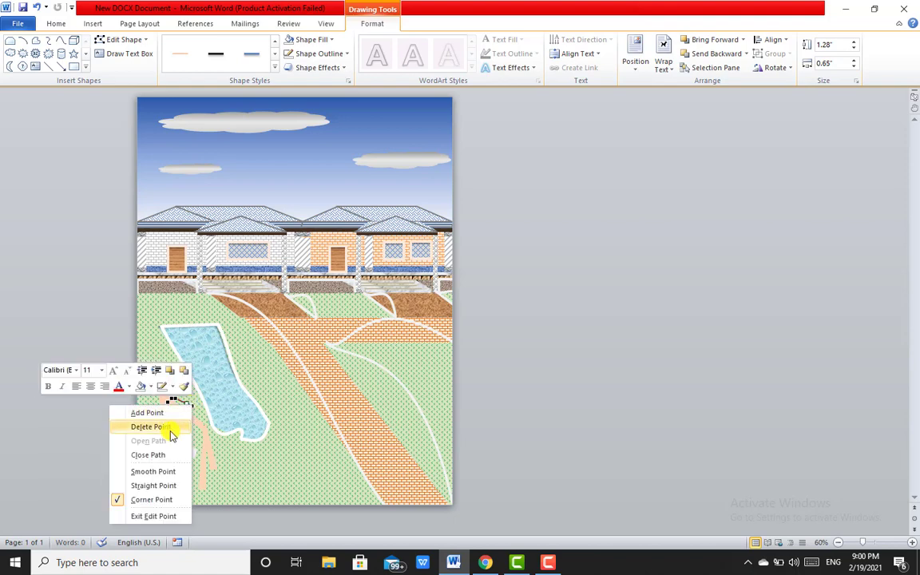
click(170, 427)
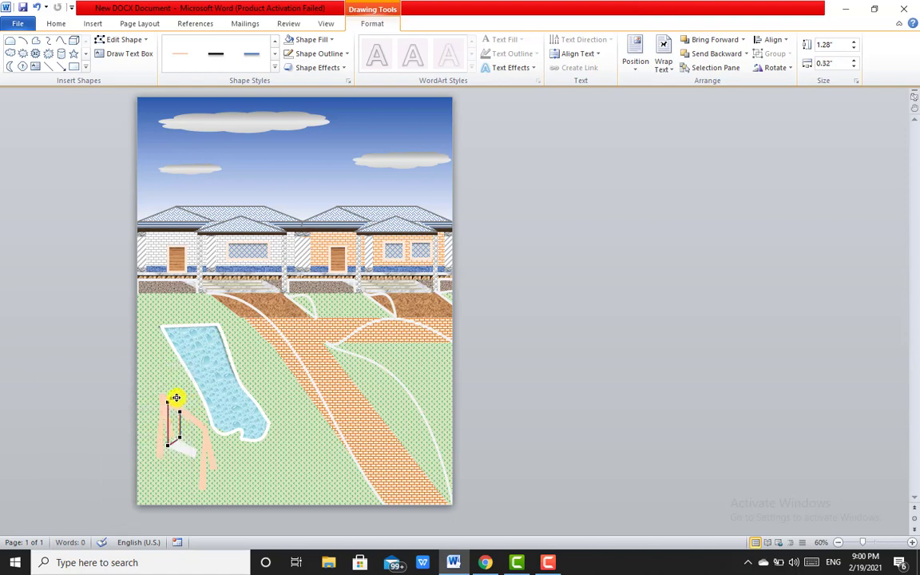
right_click(175, 397)
key(Escape)
click(190, 399)
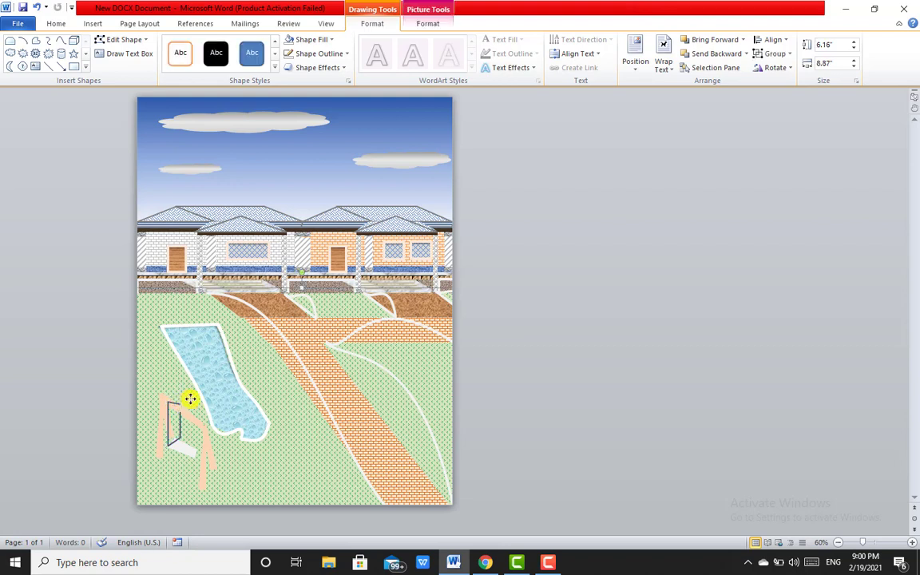
Shift the hanging rope line slightly right, narrow it to 0.25", and select the other swing lines.
click(168, 405)
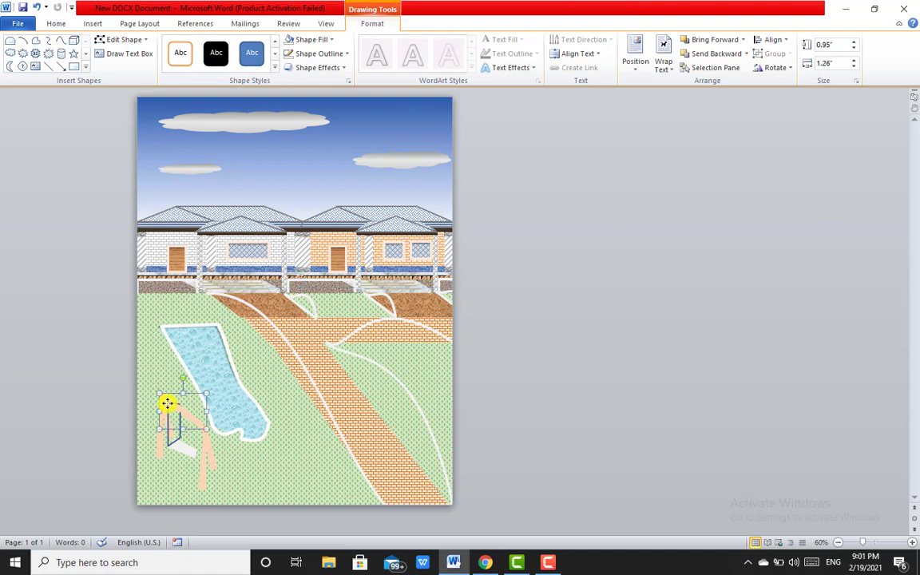
drag(167, 405, 183, 416)
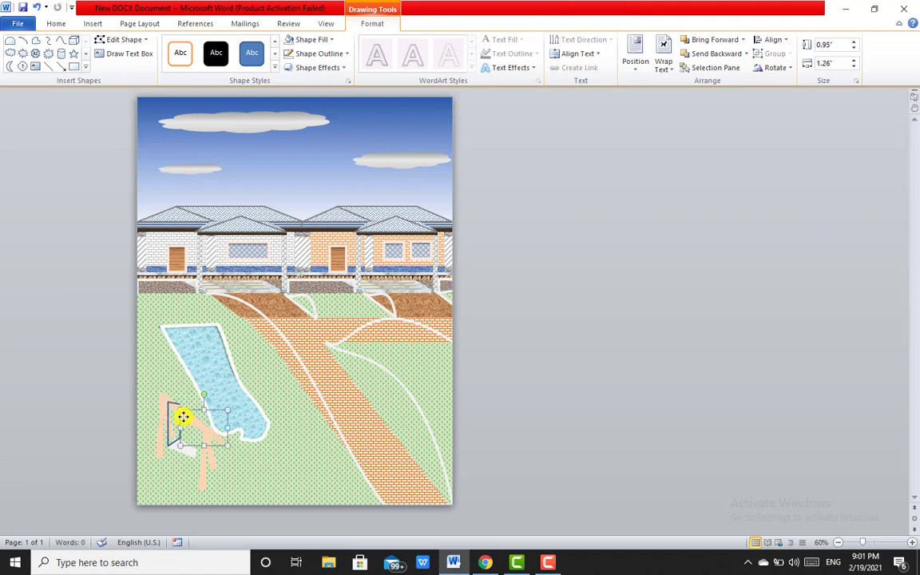
key(ctrl+z)
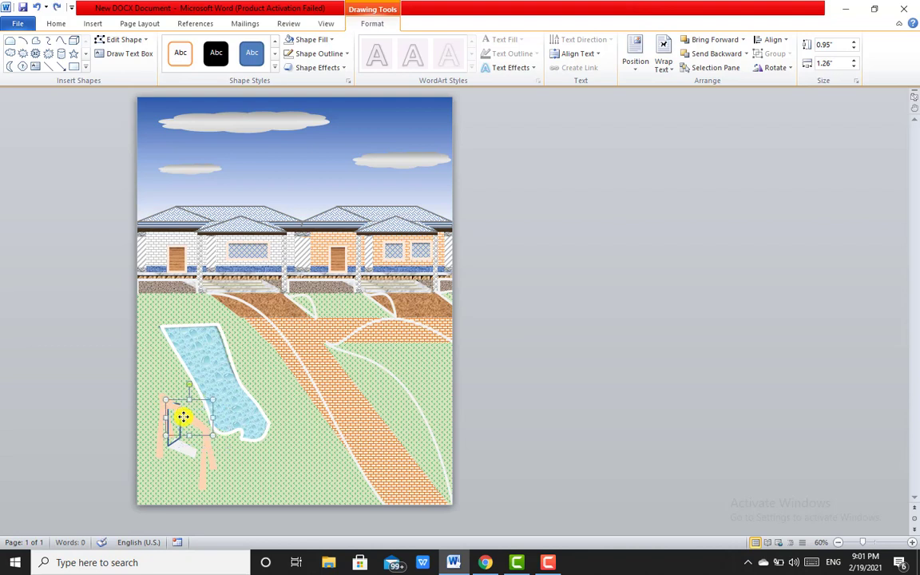
click(167, 438)
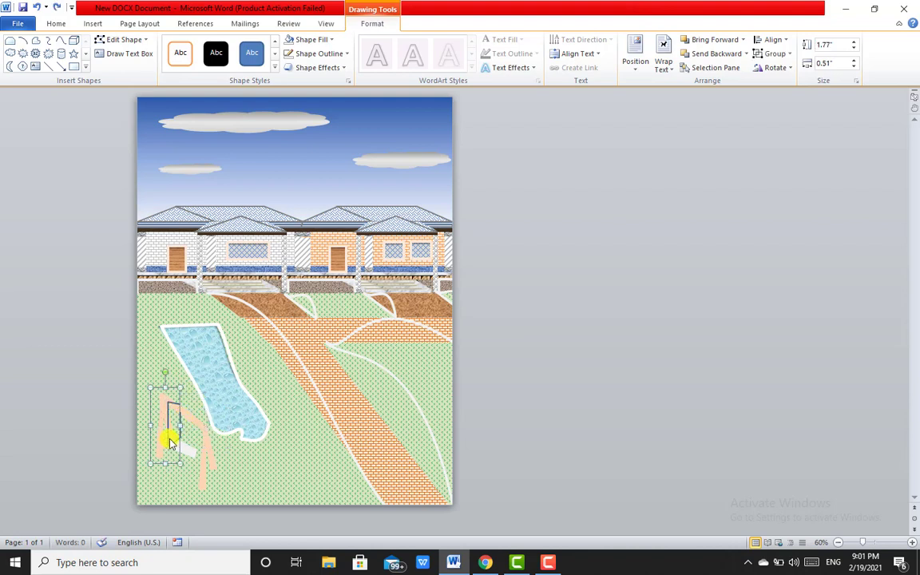
click(169, 439)
drag(169, 439, 184, 445)
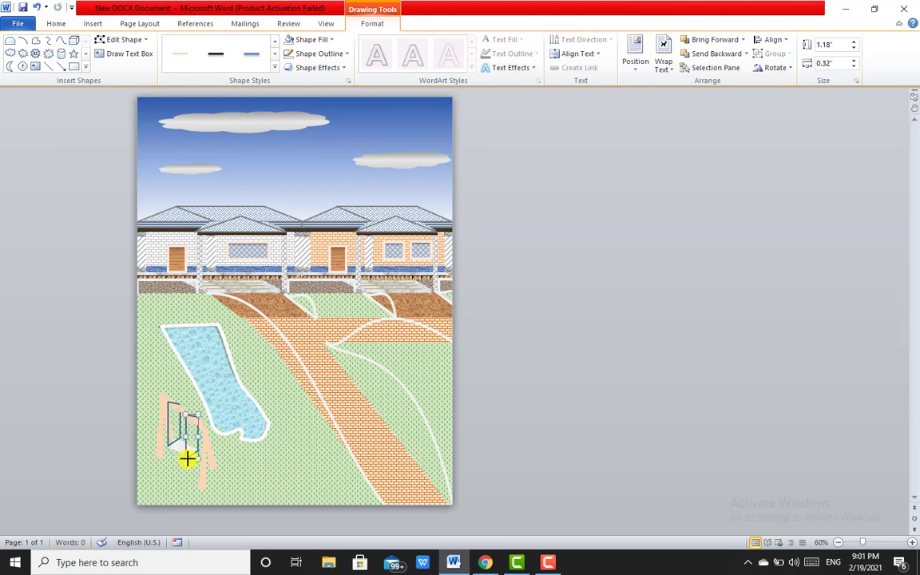
drag(187, 458, 184, 453)
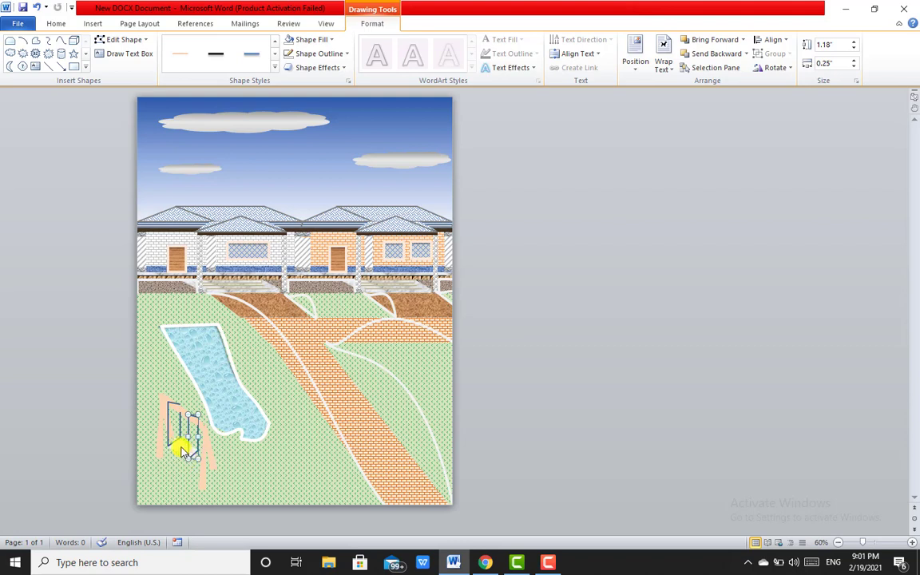
shift+click(169, 437)
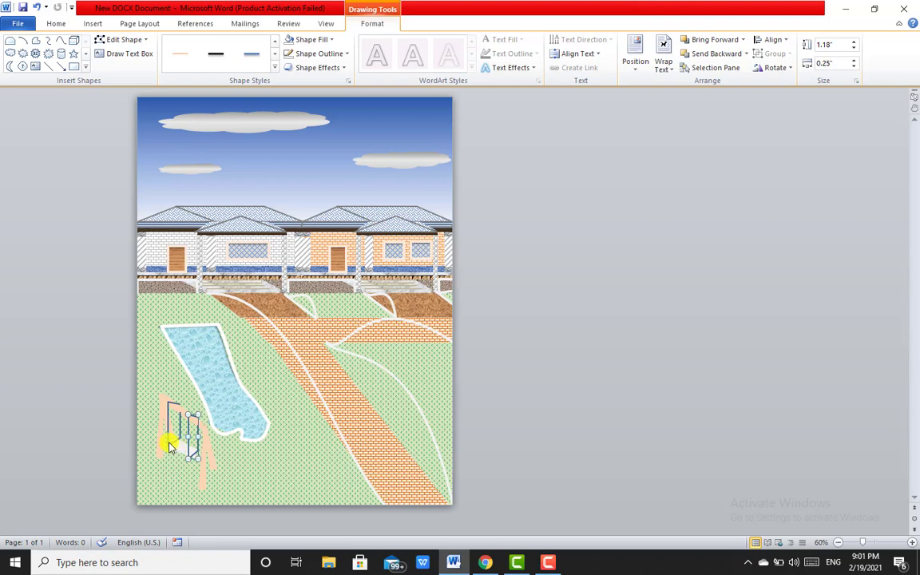
Give the selected swing lines a red outline.
click(331, 39)
click(345, 53)
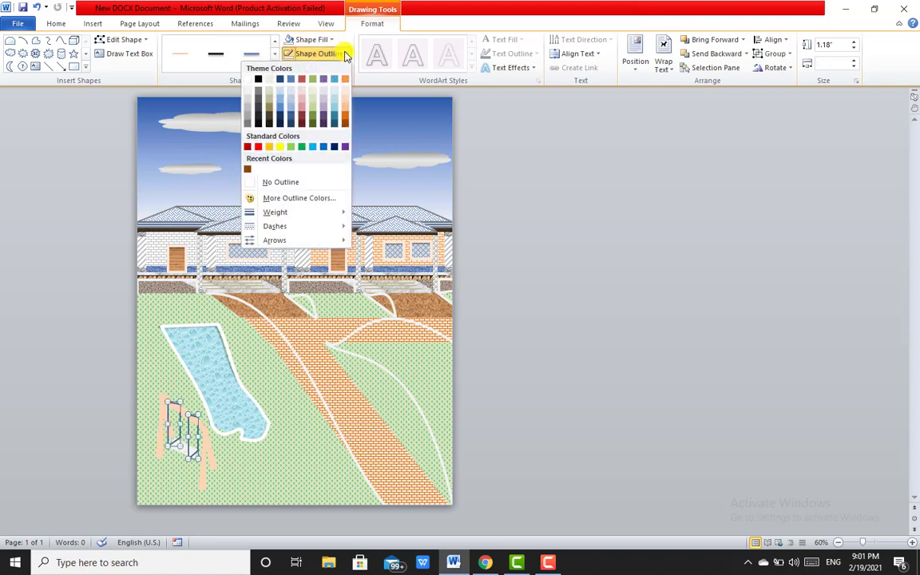
click(259, 146)
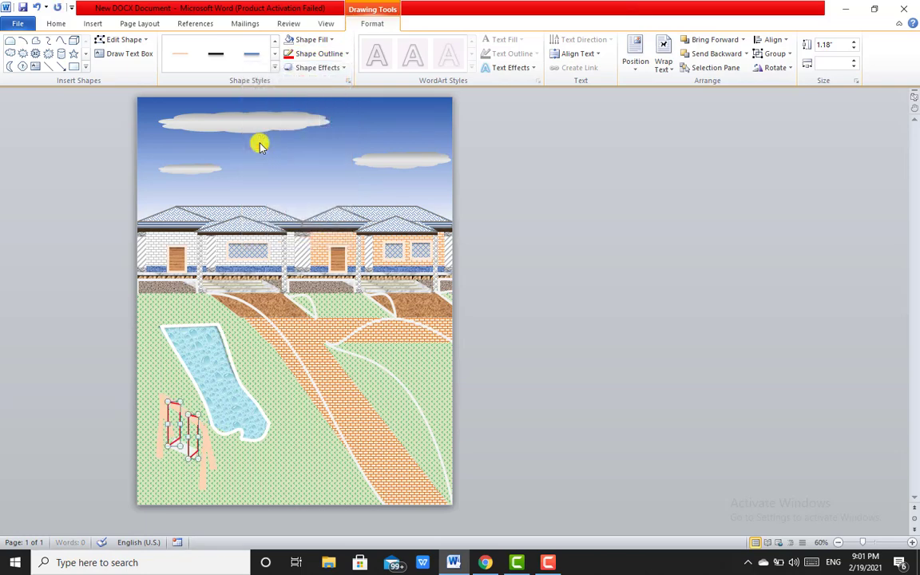
Add the remaining swing parts to the selection and group them into one object.
shift+click(183, 454)
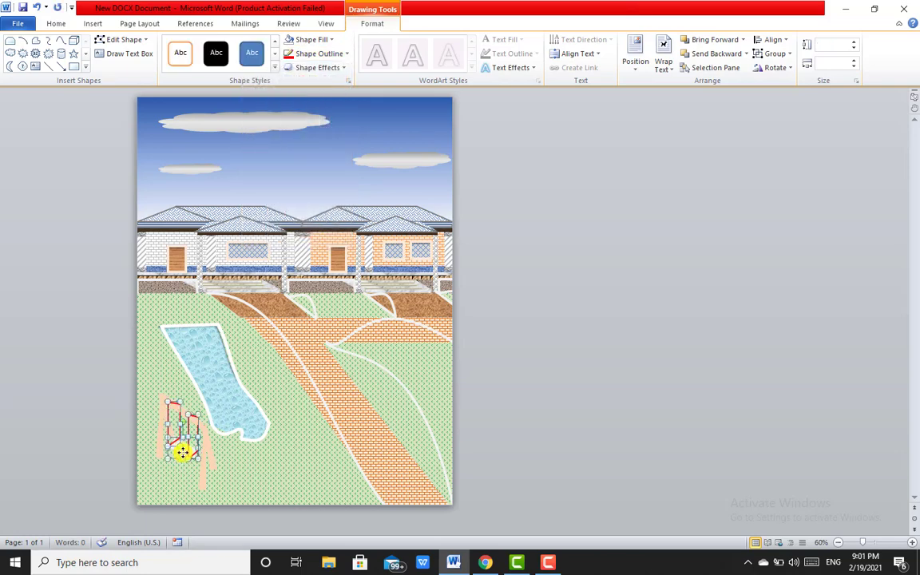
click(771, 53)
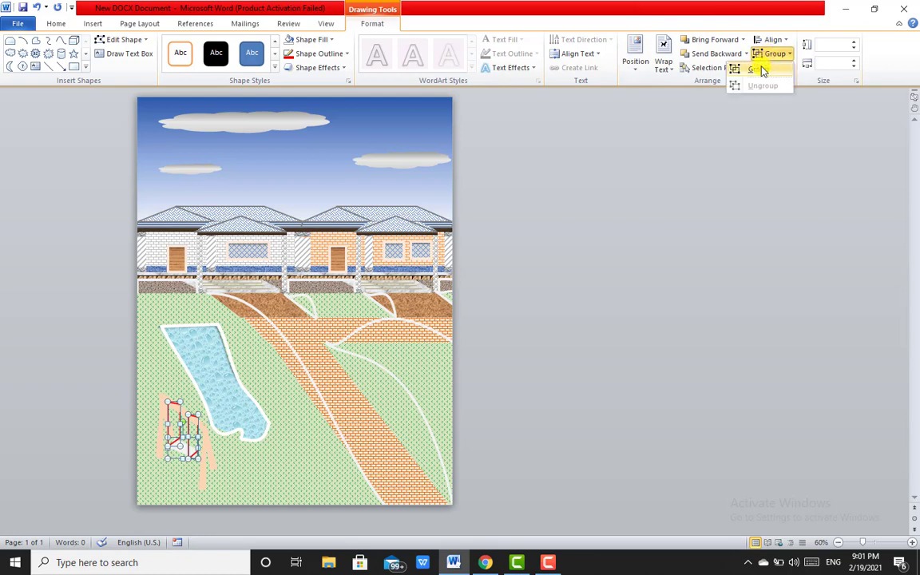
click(763, 70)
click(619, 282)
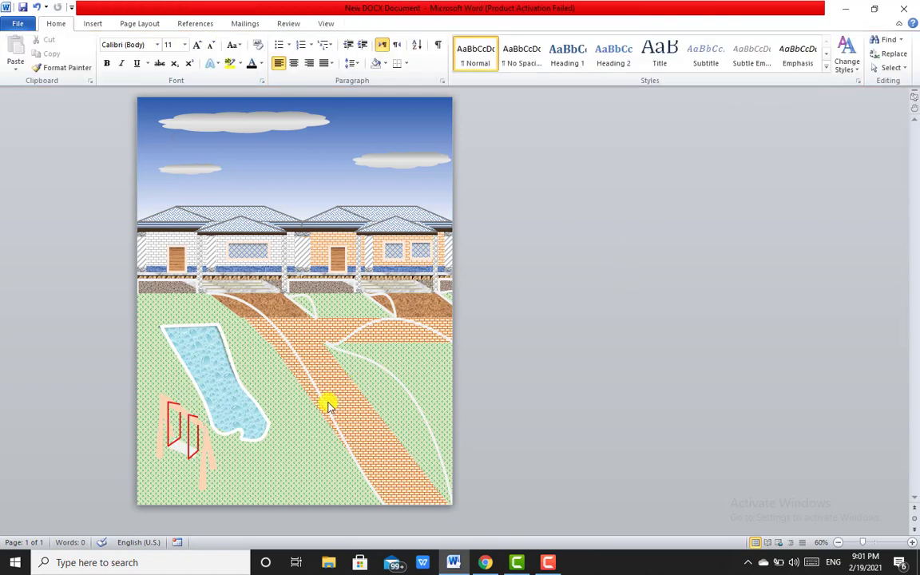
Fill the swing seat bright red and give it a dark red outline.
click(185, 446)
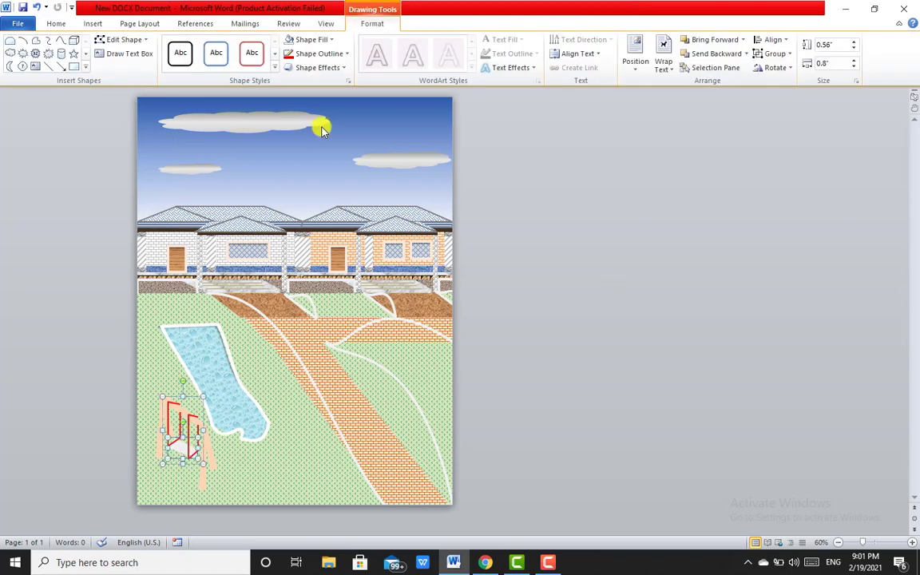
click(324, 41)
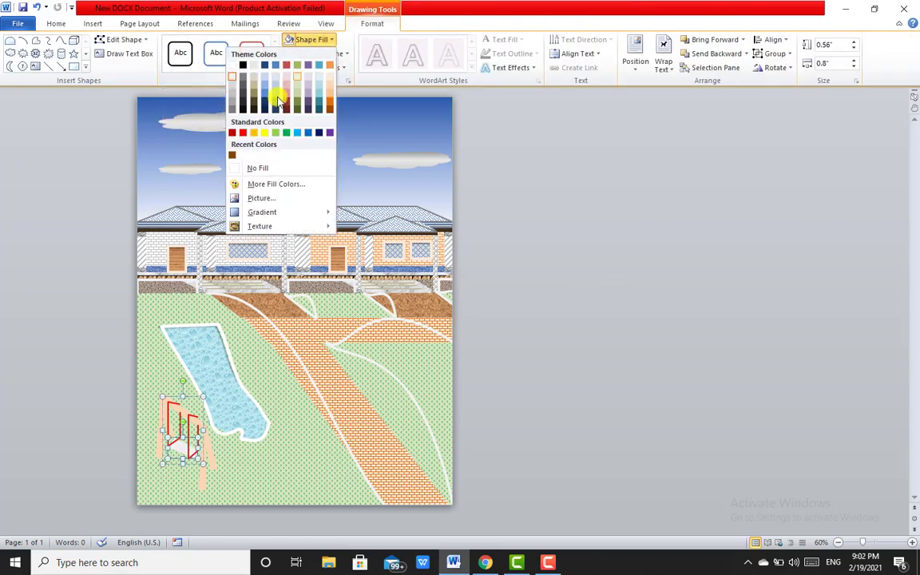
click(236, 134)
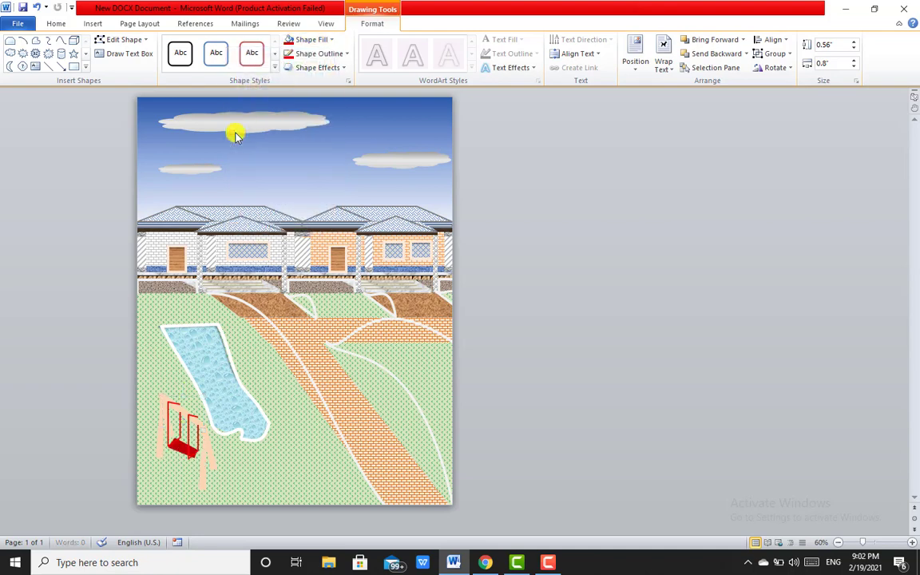
click(320, 56)
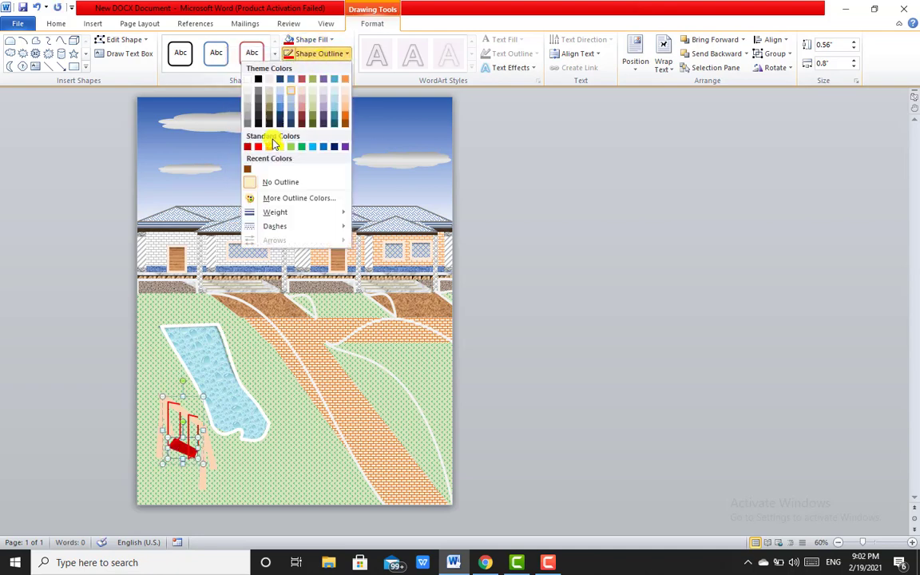
click(258, 147)
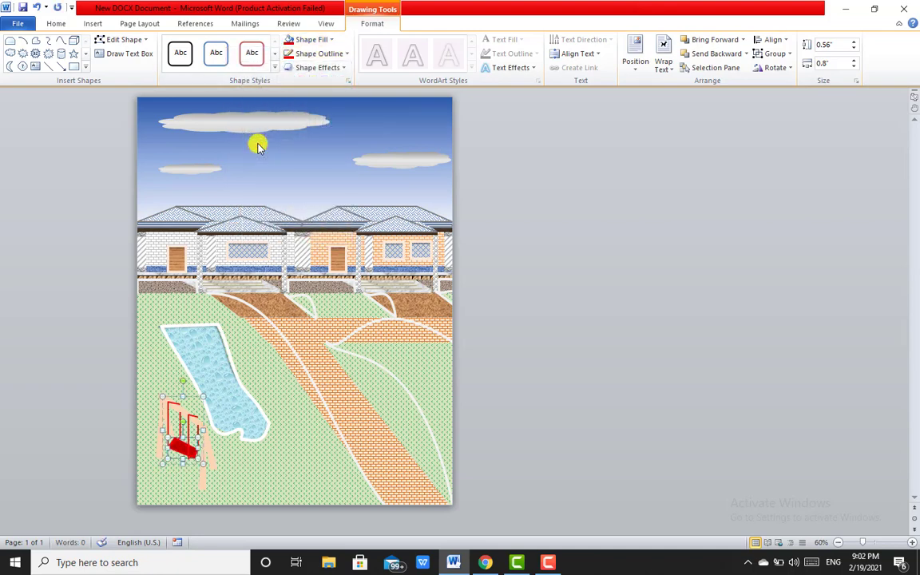
click(318, 44)
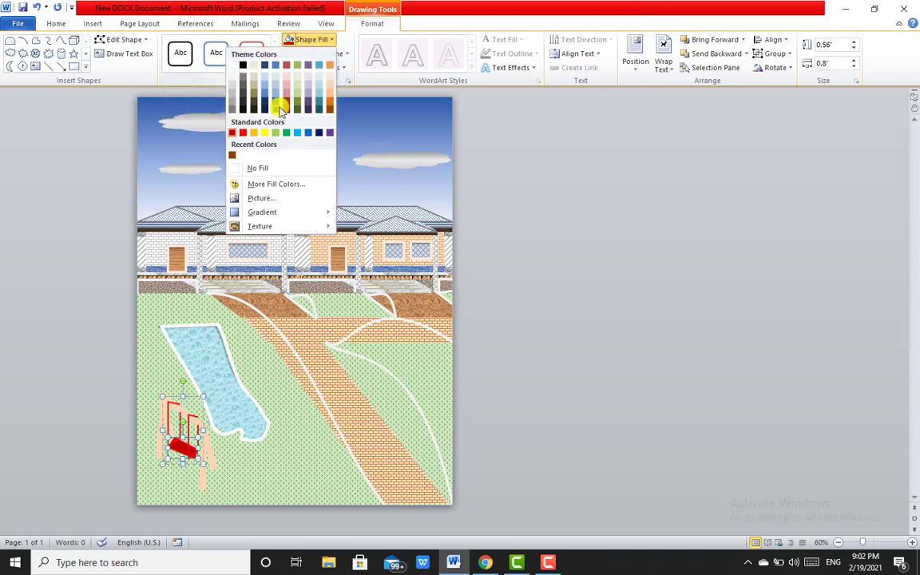
click(244, 132)
click(531, 208)
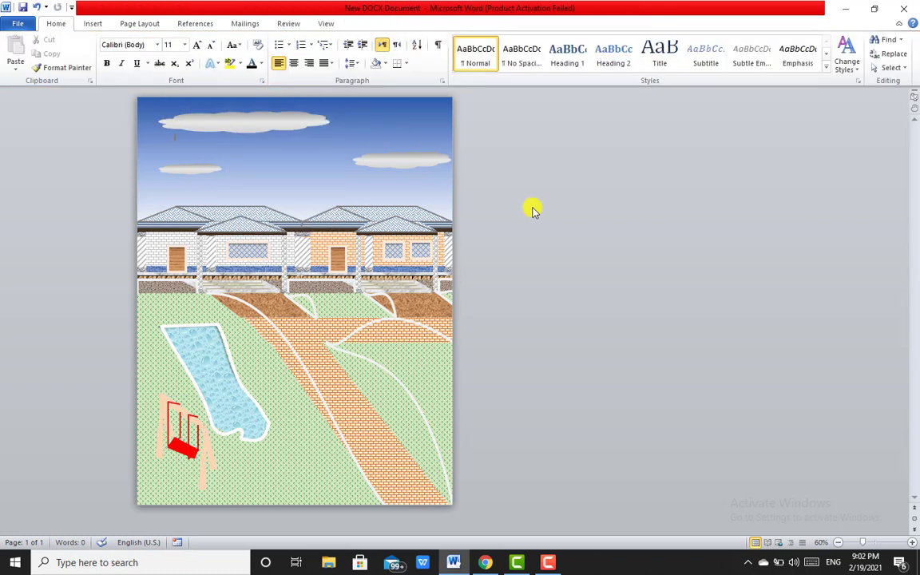
Select one rope inside the swing group and show its edit points.
click(183, 434)
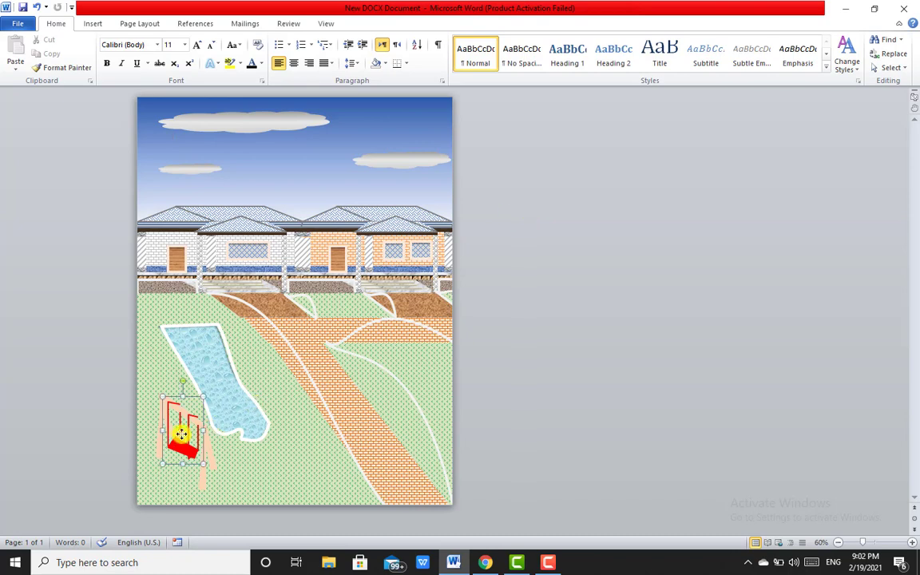
click(182, 434)
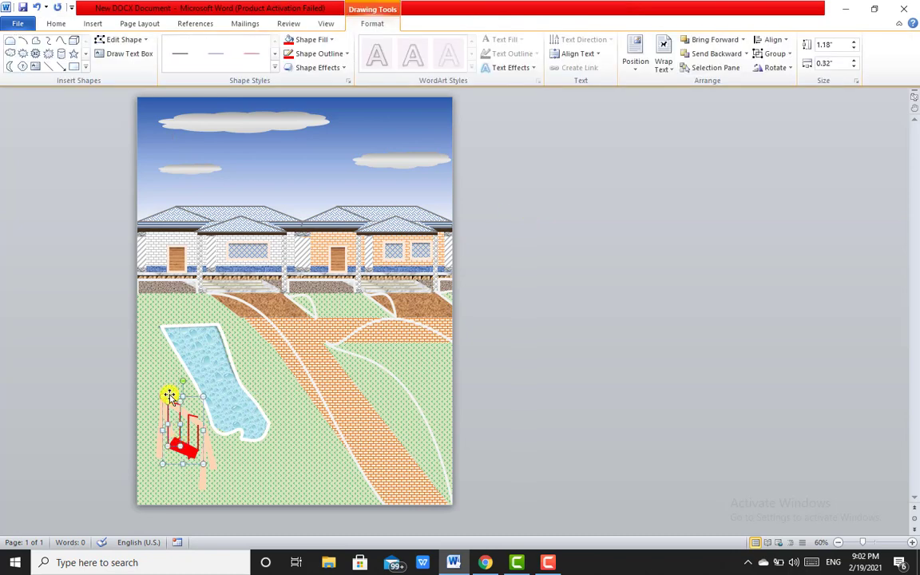
click(120, 40)
click(112, 68)
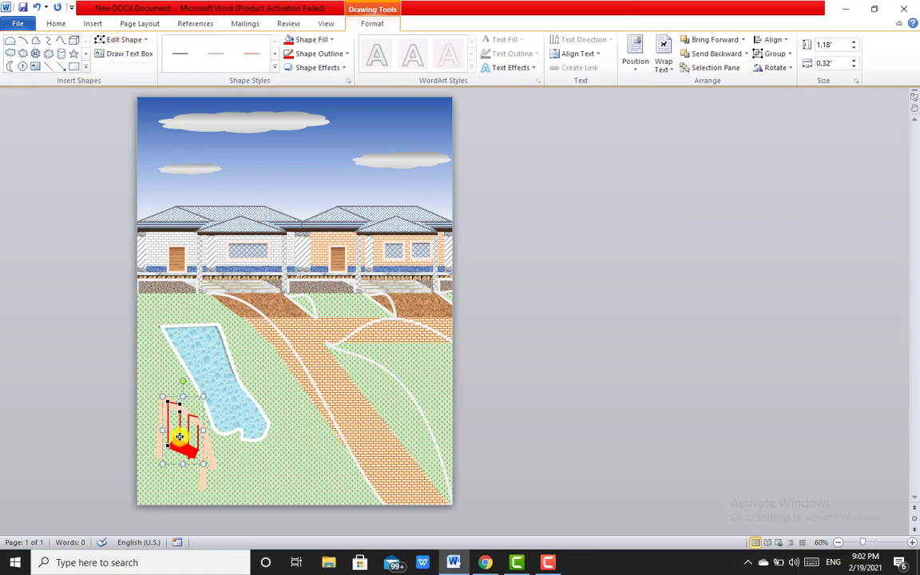
click(515, 349)
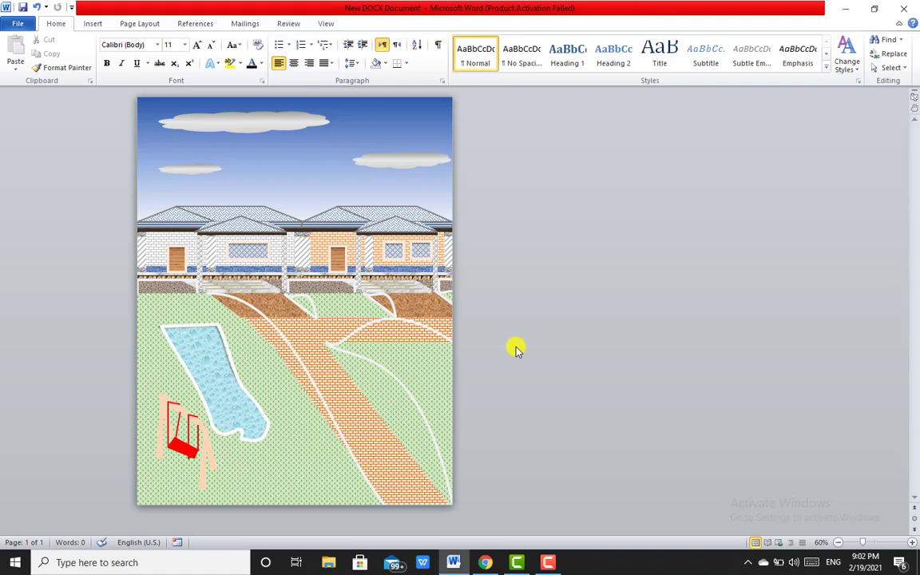
click(184, 430)
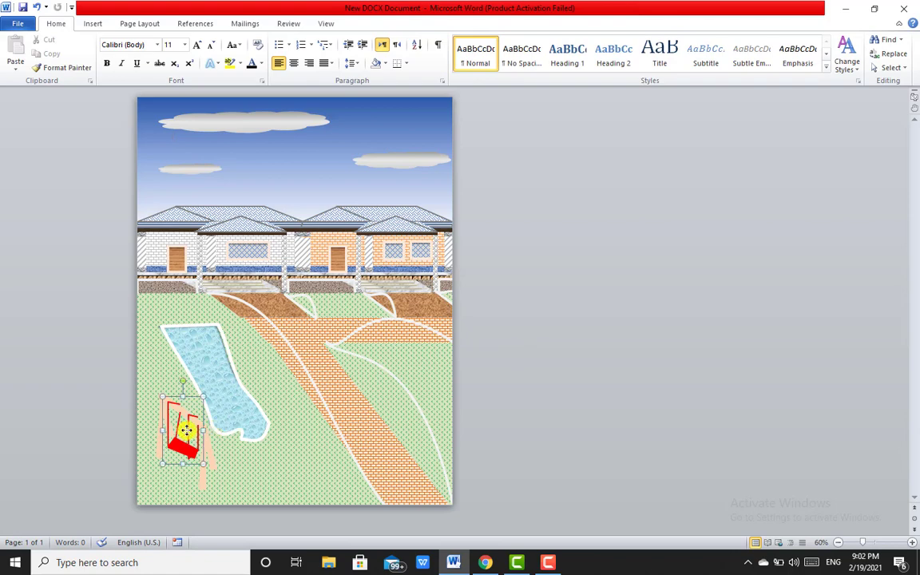
click(185, 431)
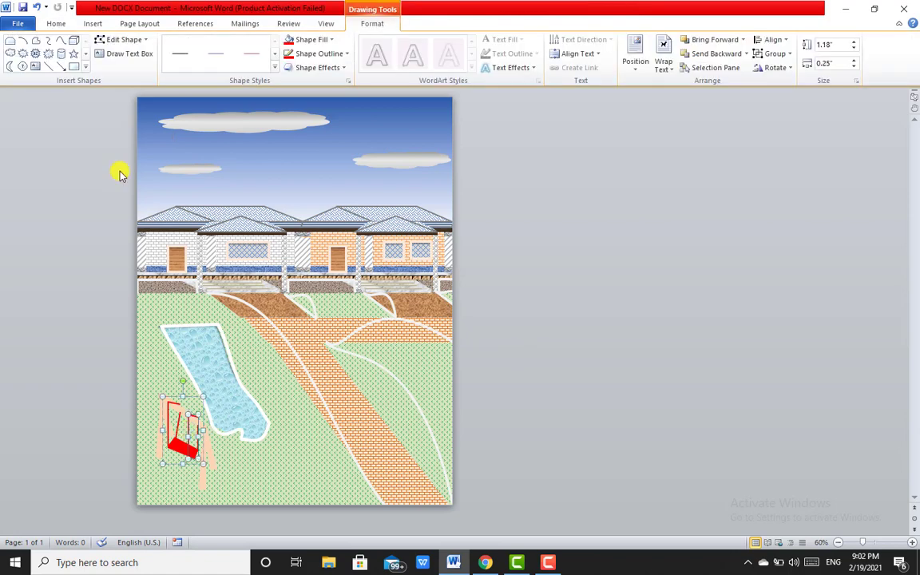
click(120, 40)
click(90, 72)
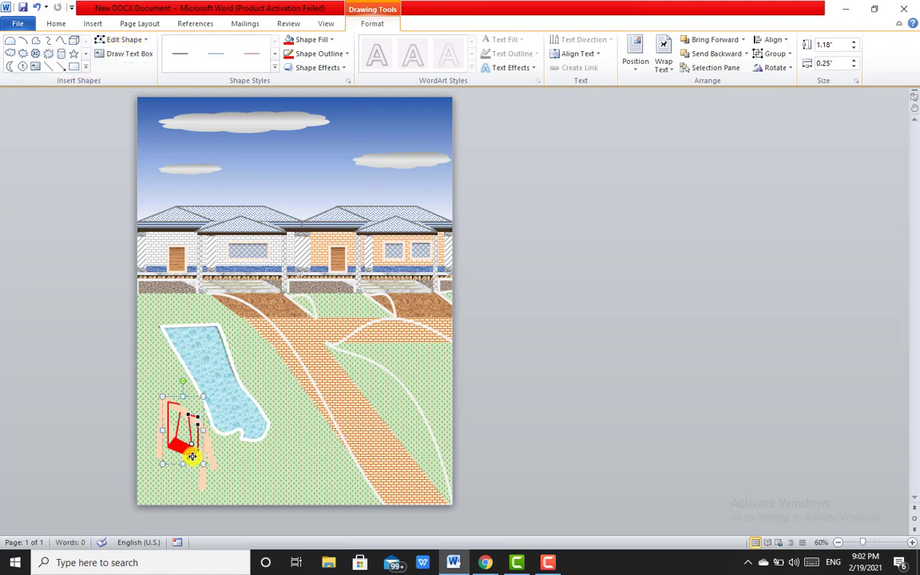
click(583, 414)
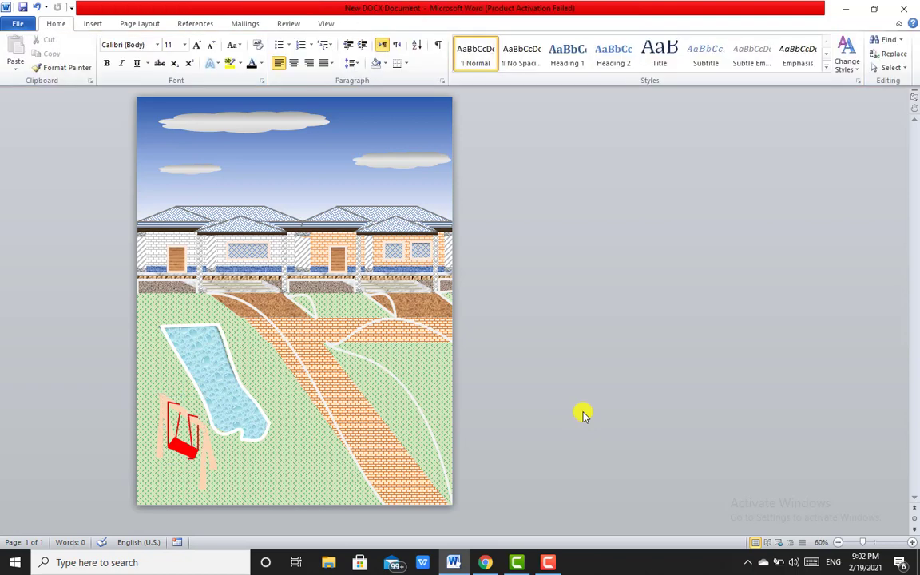
Bring the rope to the front and drag its bottom point to the left.
click(188, 440)
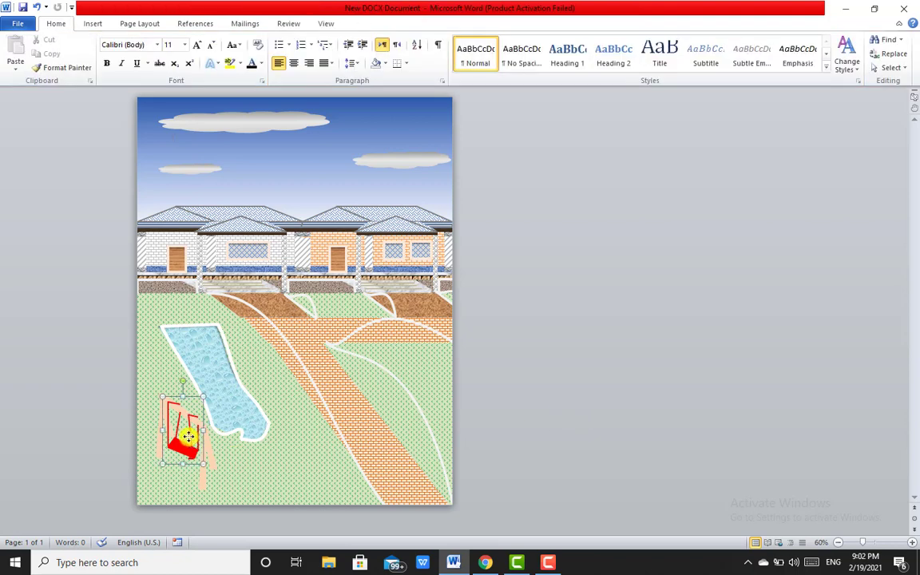
click(189, 438)
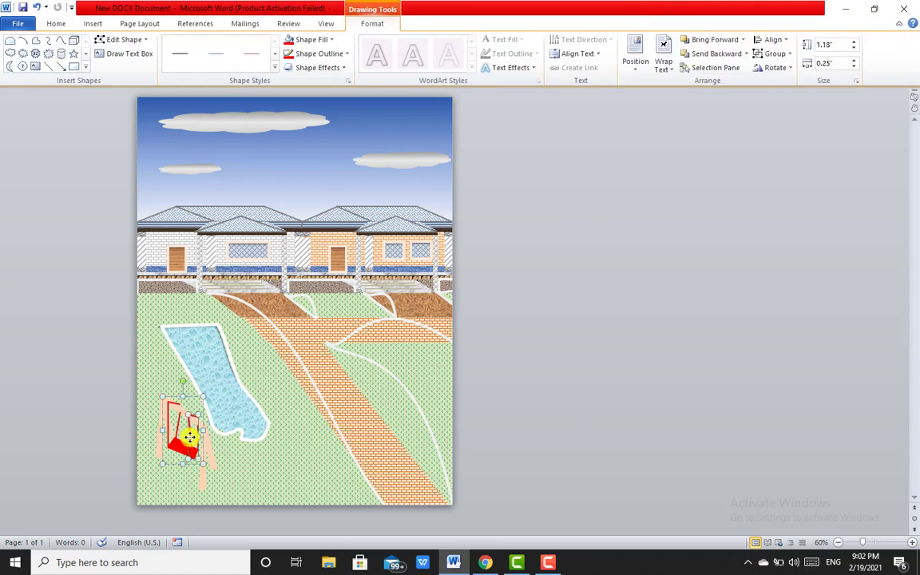
right_click(189, 438)
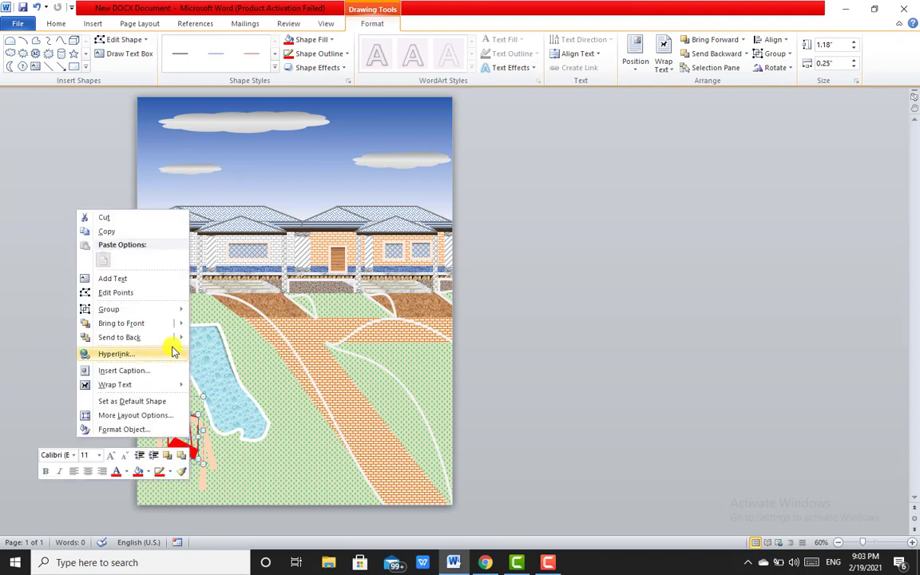
mouse_move(156, 337)
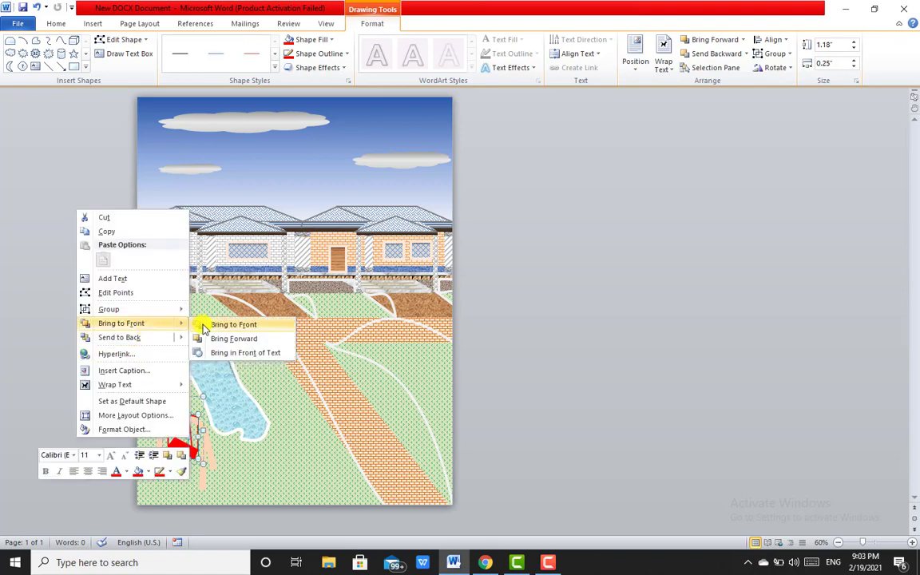
click(203, 325)
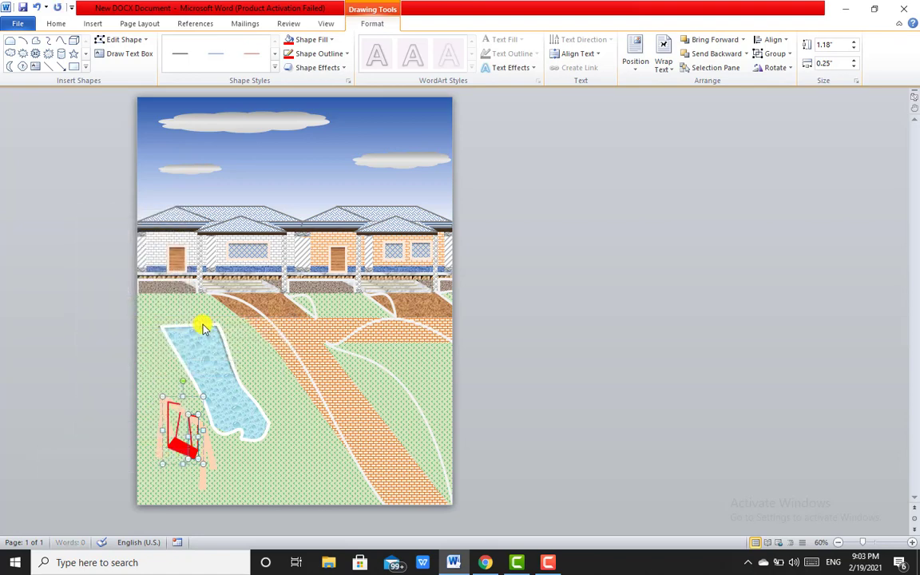
click(118, 39)
click(92, 71)
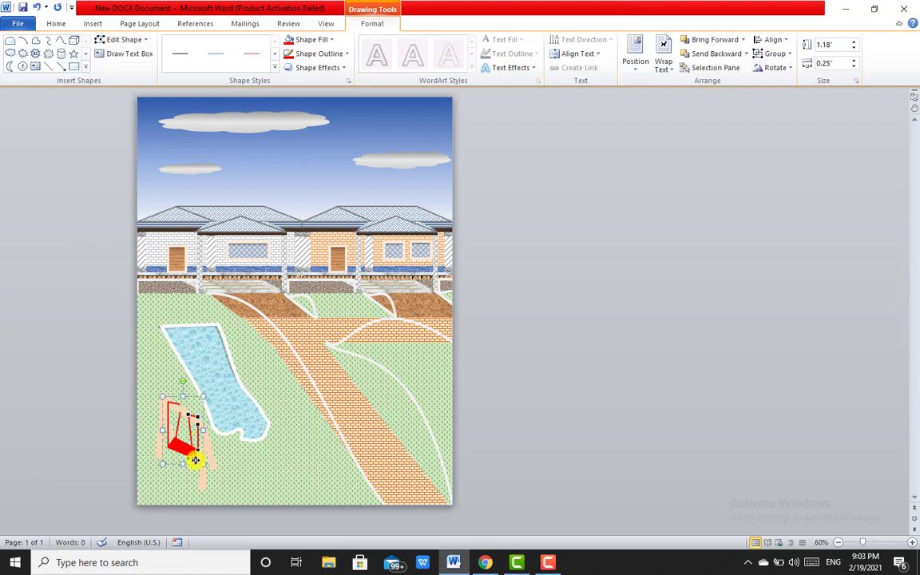
drag(194, 459, 192, 454)
click(454, 363)
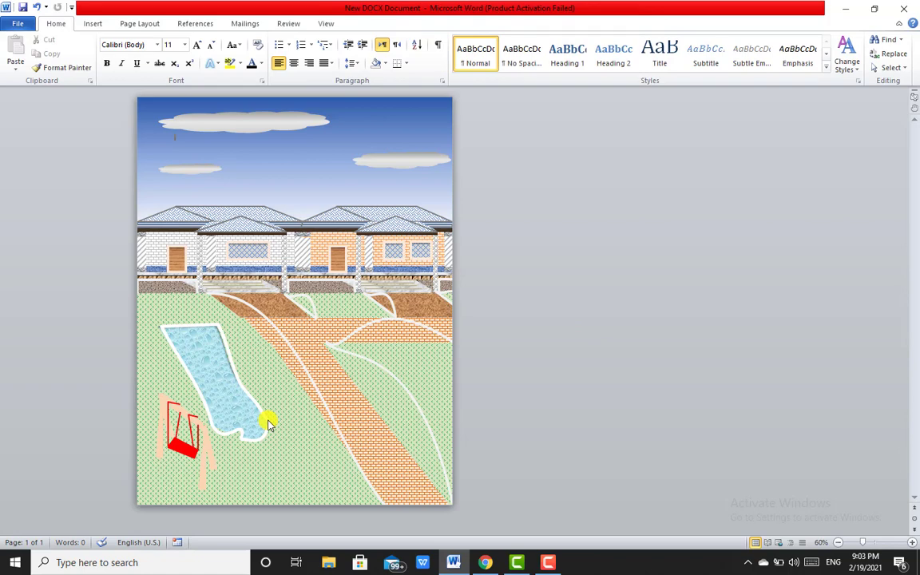
Place a small rectangle on the lawn beside the pool, with no outline and Walnut texture fill.
click(93, 24)
click(188, 69)
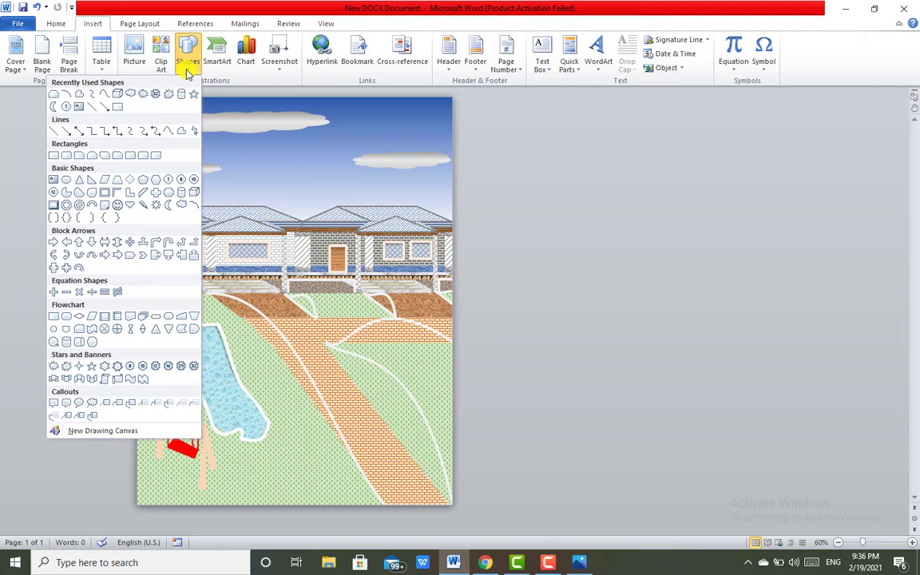
click(182, 193)
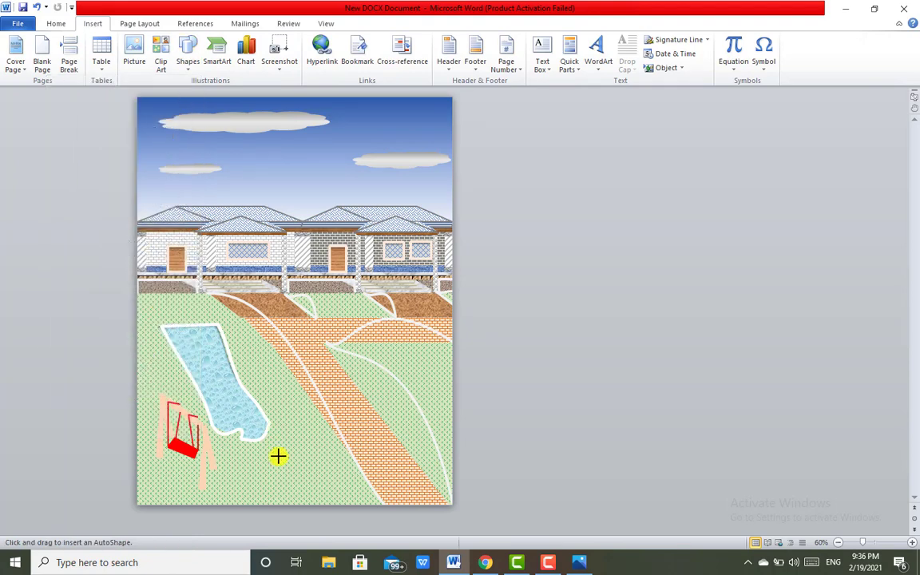
click(298, 460)
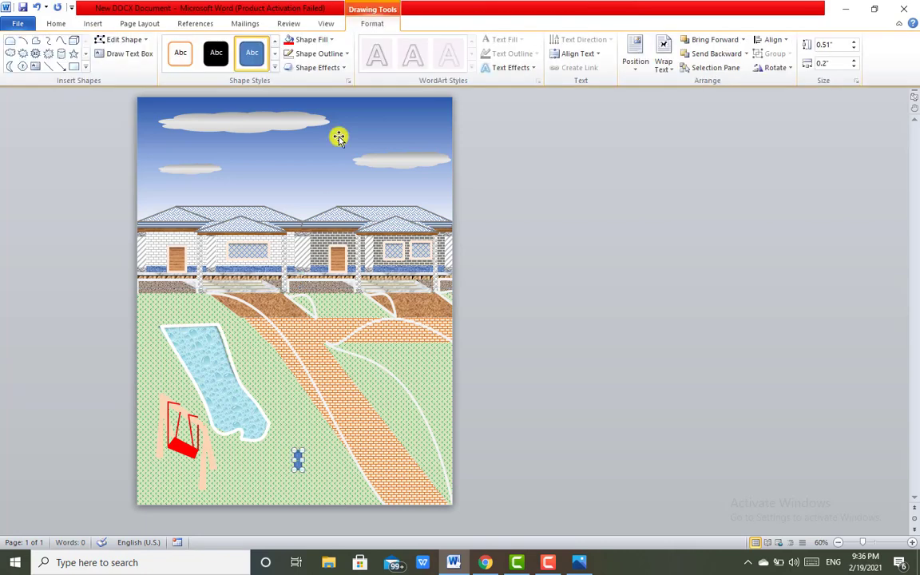
click(307, 54)
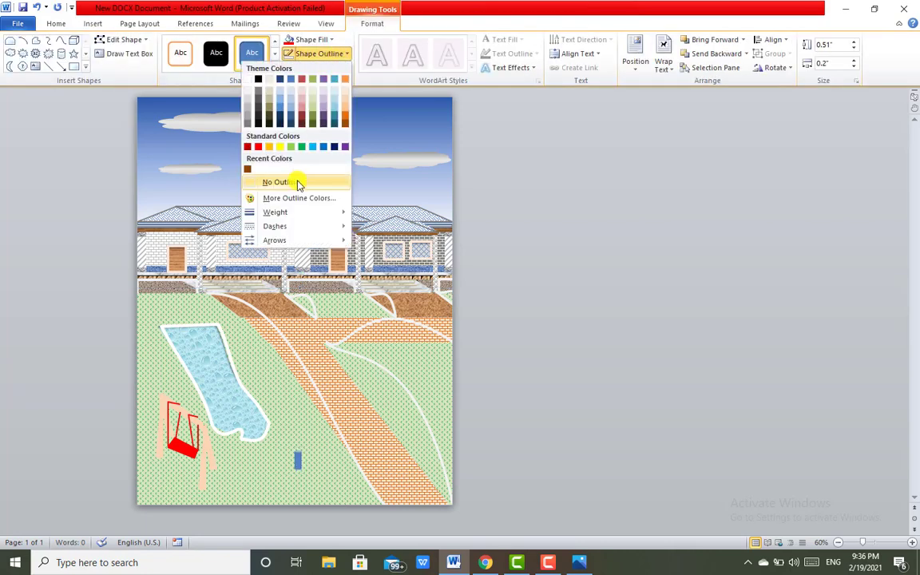
click(280, 181)
click(314, 39)
mouse_move(271, 228)
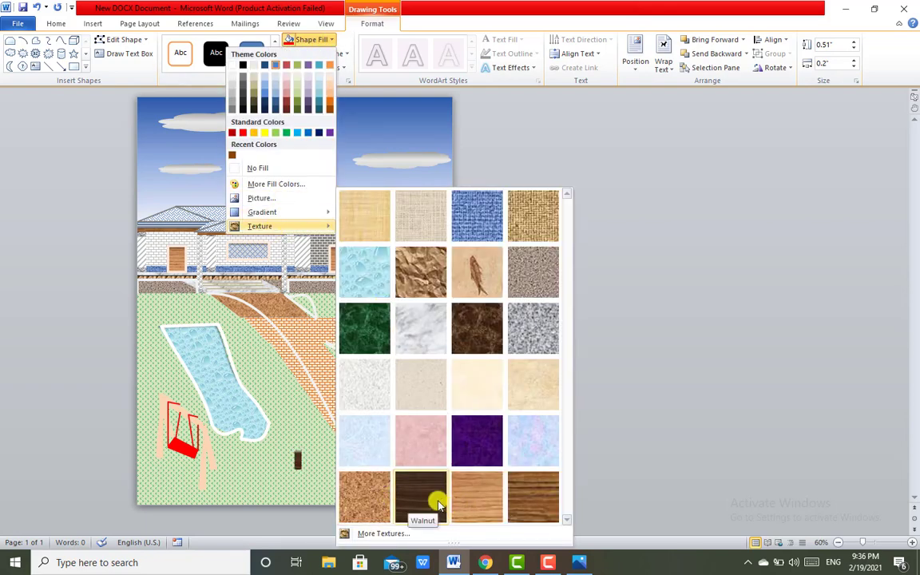
click(437, 503)
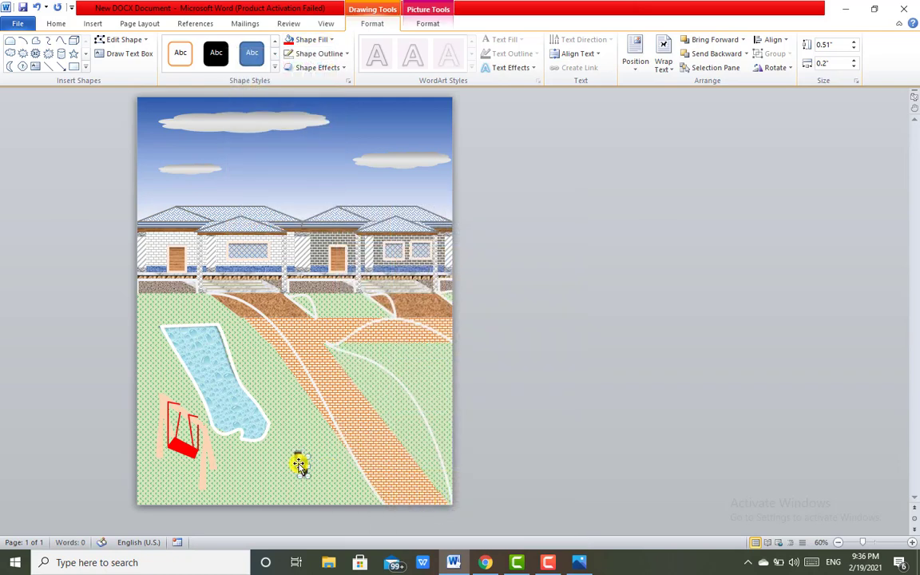
Position copied walnut blocks as two uprights with a third piece between them.
click(253, 459)
drag(253, 459, 263, 466)
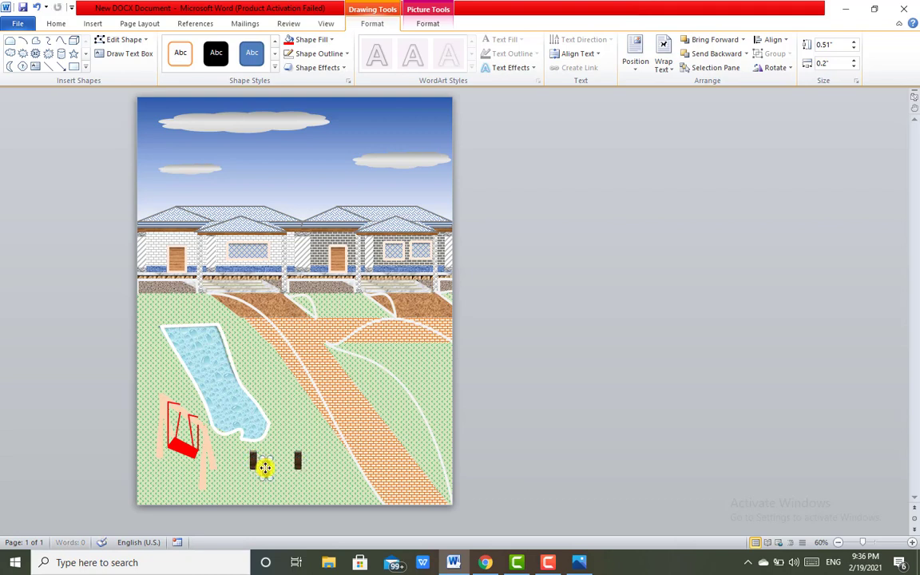
drag(263, 466, 279, 478)
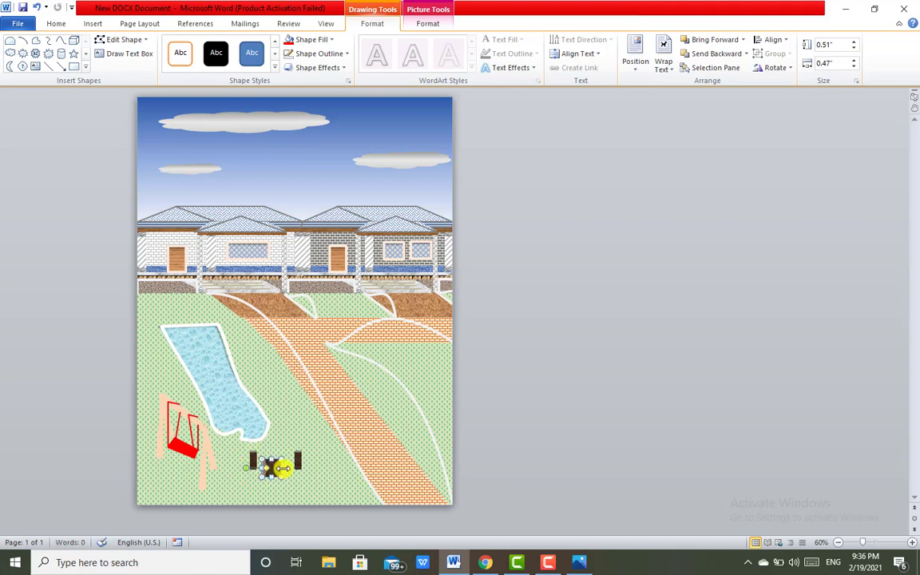
Stretch the middle block rightward into a long bench seat 0.18" tall.
drag(281, 477, 339, 477)
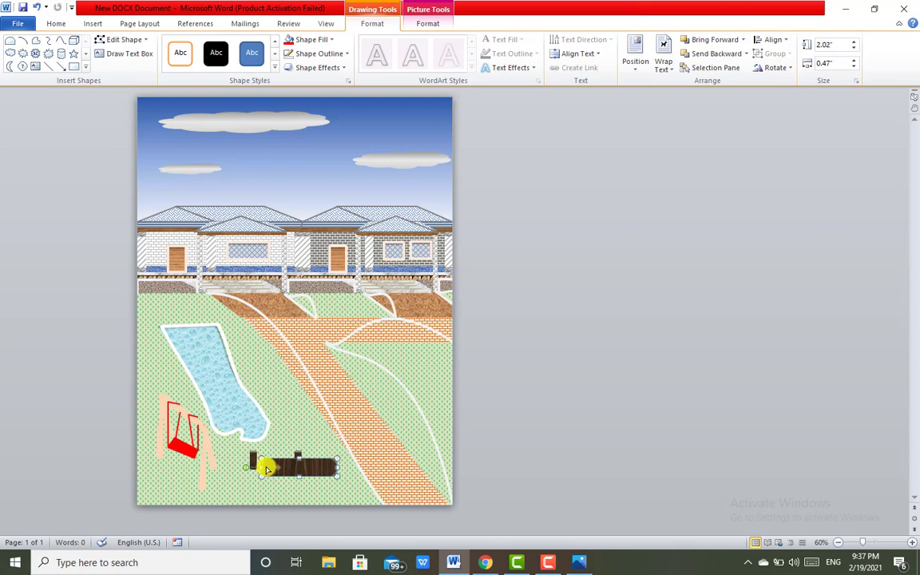
mouse_move(298, 460)
mouse_down()
mouse_move(297, 472)
mouse_move(268, 449)
mouse_up()
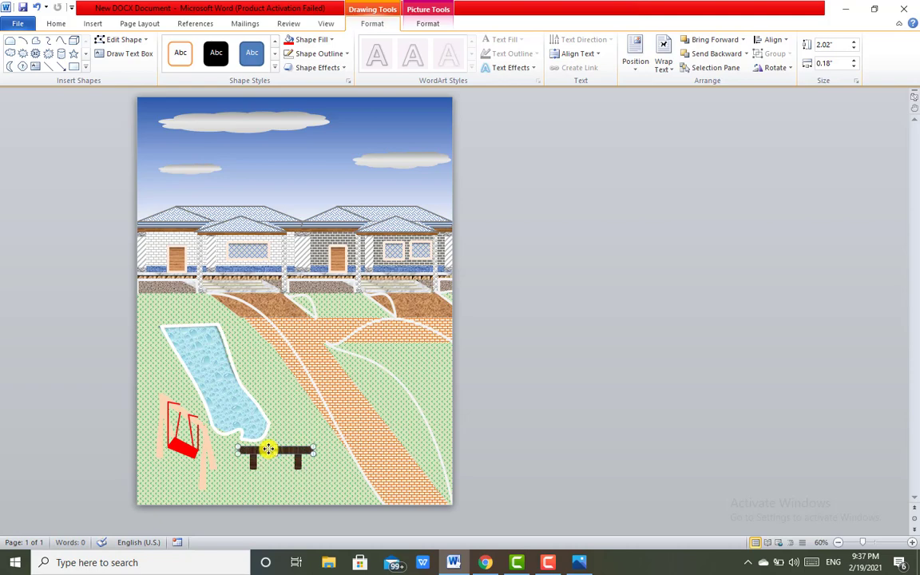
click(587, 404)
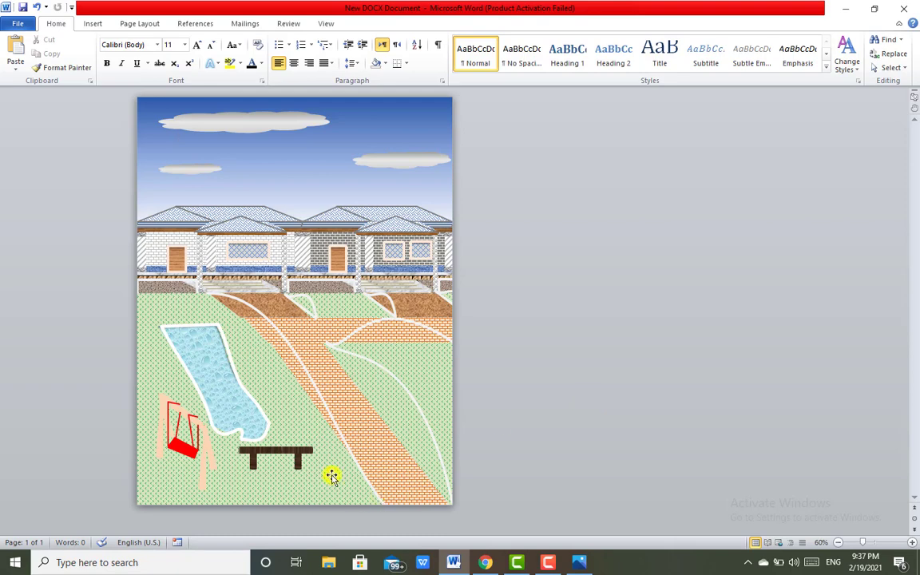
Paste a copy of the leg at the seat's right end and group all bench pieces.
click(300, 457)
drag(301, 457, 301, 463)
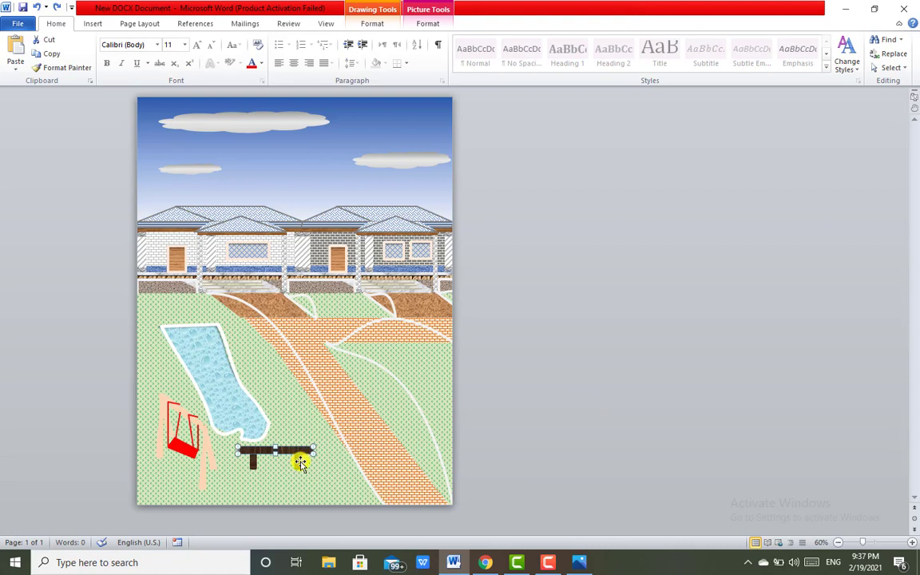
key(ctrl+v)
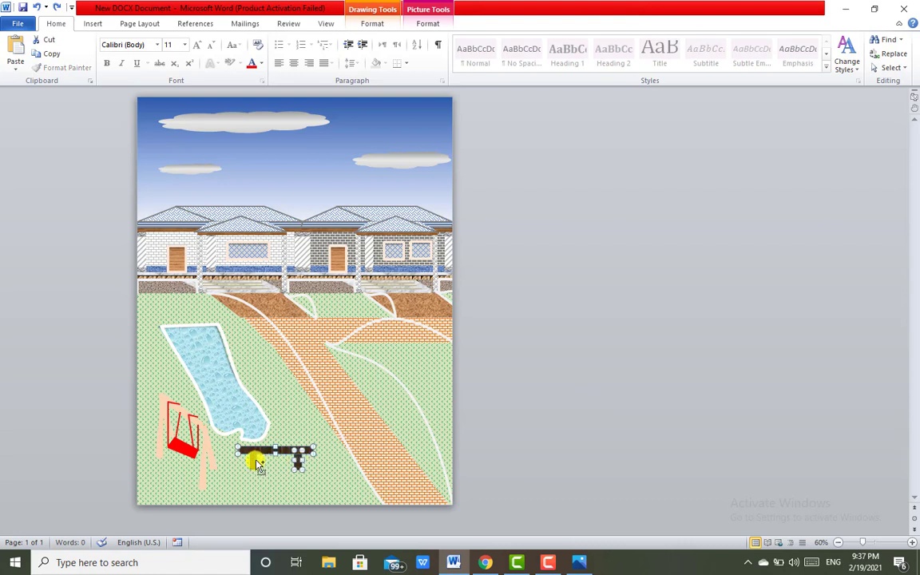
click(411, 26)
click(759, 53)
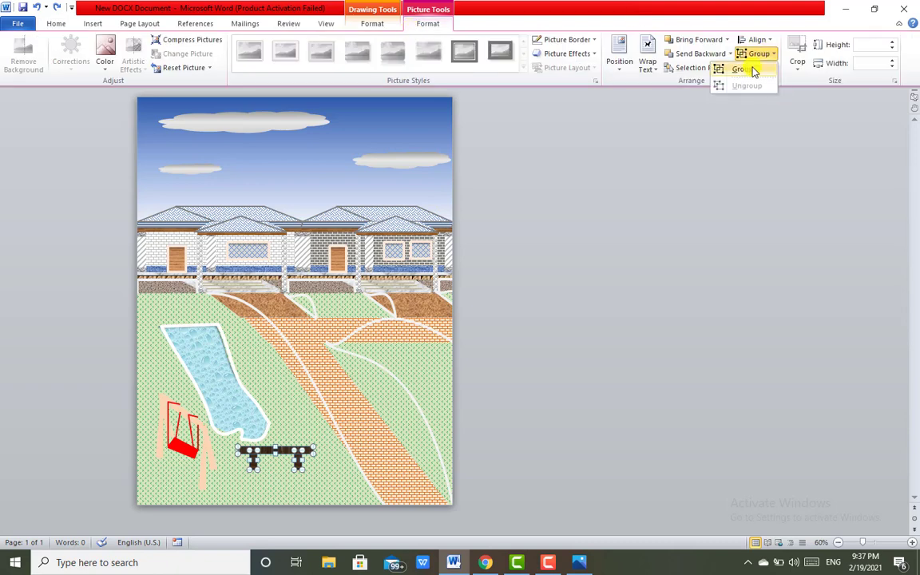
click(755, 62)
click(649, 260)
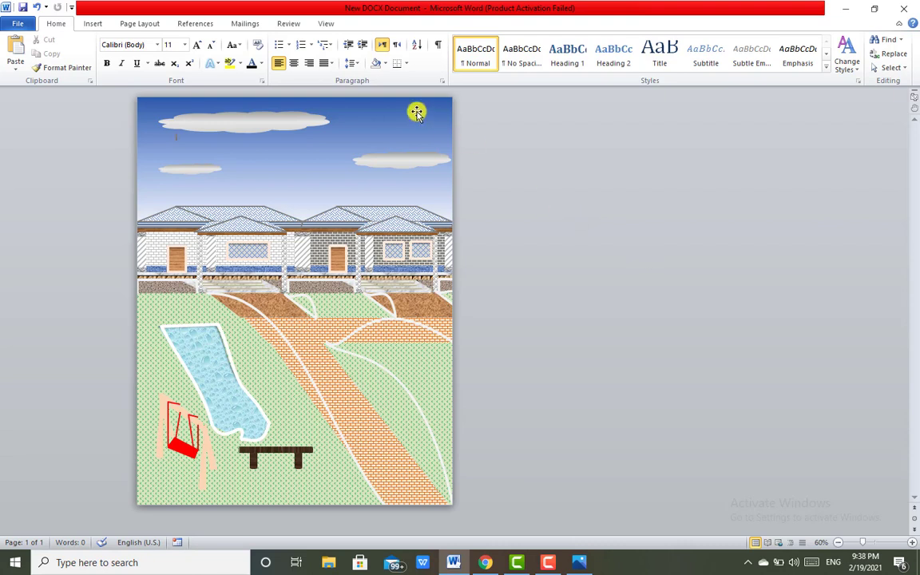
Draw a blue bar on the lawn above the pool and tilt its right end slightly upward.
click(95, 24)
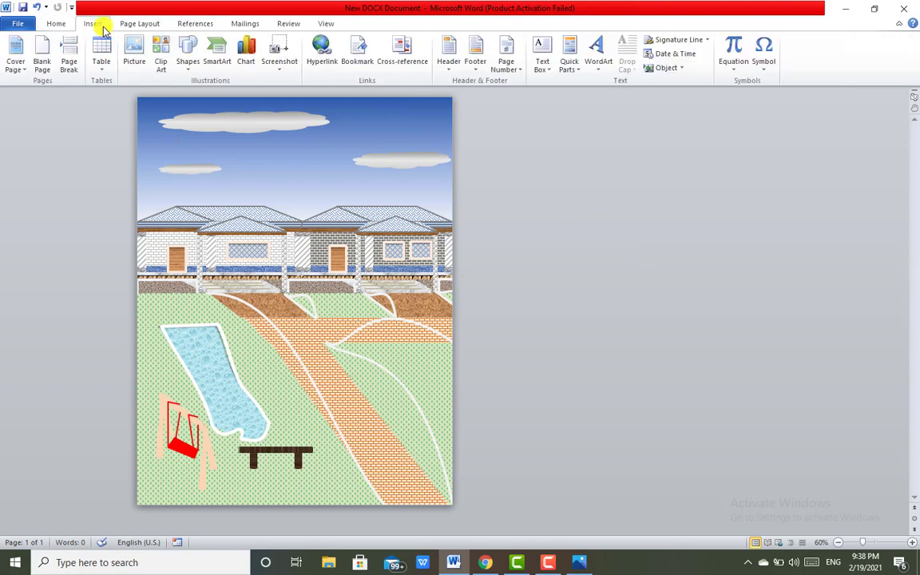
click(186, 62)
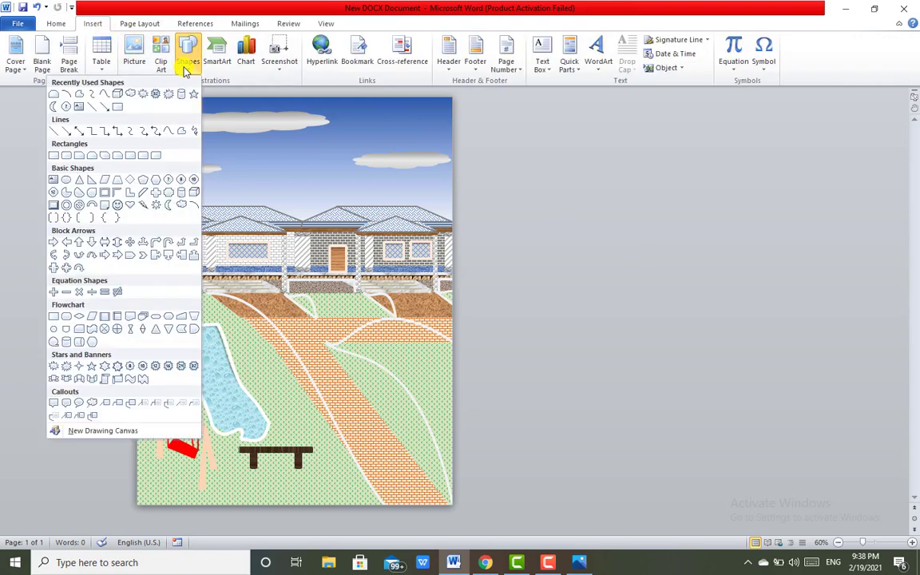
click(181, 179)
mouse_move(146, 298)
mouse_down()
mouse_move(209, 310)
mouse_move(165, 306)
mouse_move(176, 284)
mouse_up()
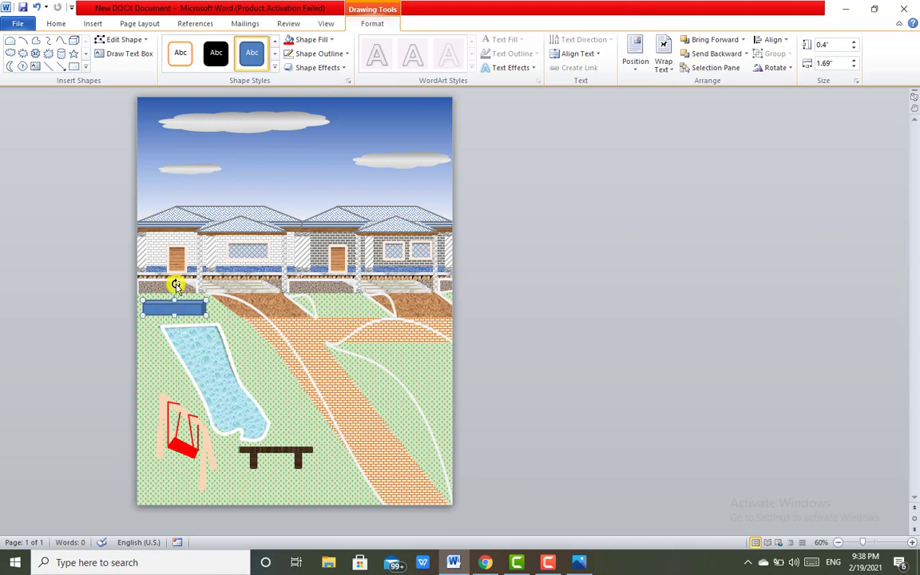
drag(174, 284, 176, 288)
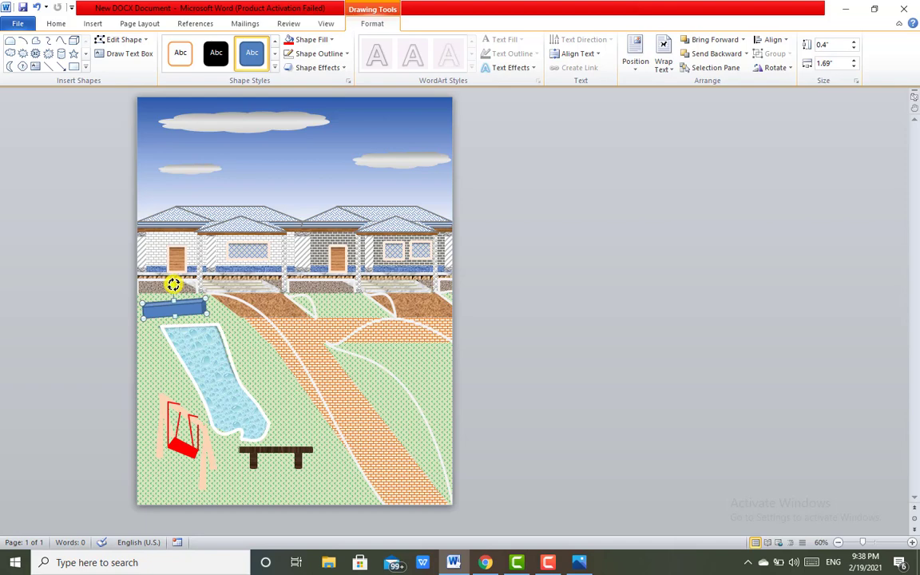
click(544, 320)
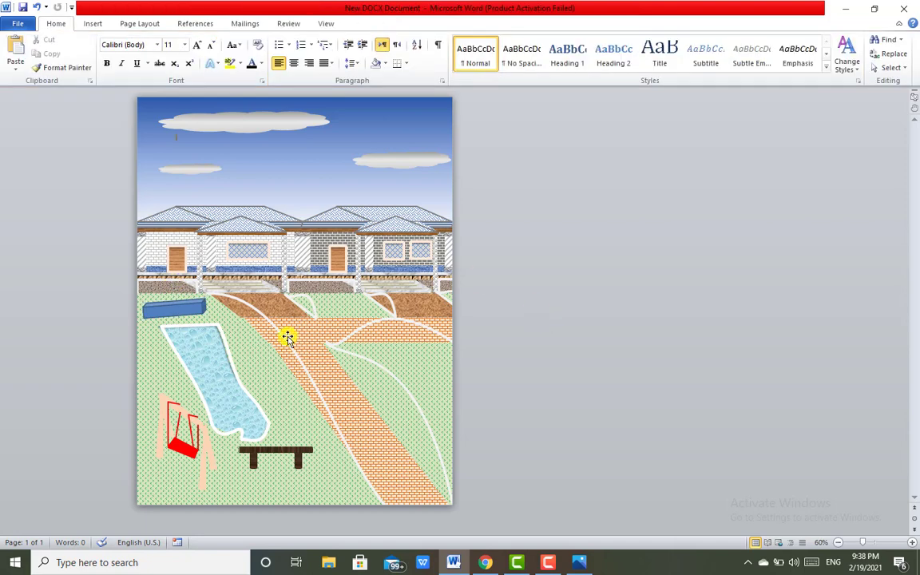
Thin the blue bar, rotate it level, and move it up and left under the fence.
click(183, 308)
drag(183, 309, 175, 307)
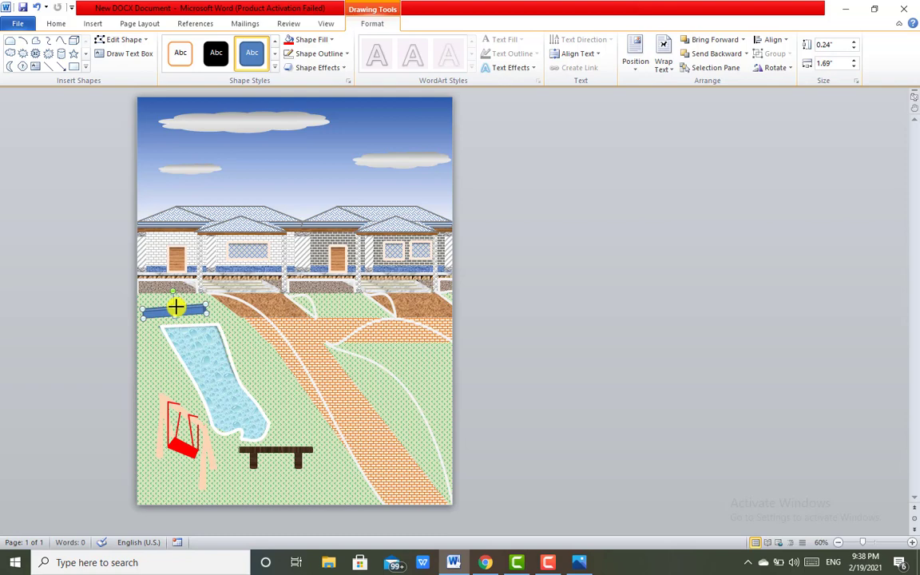
click(477, 318)
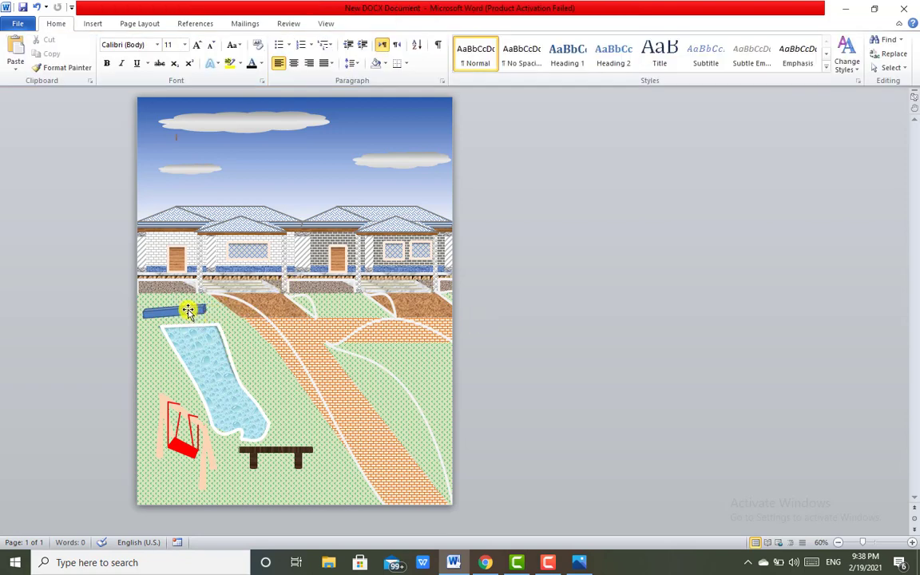
click(187, 310)
drag(174, 292, 176, 293)
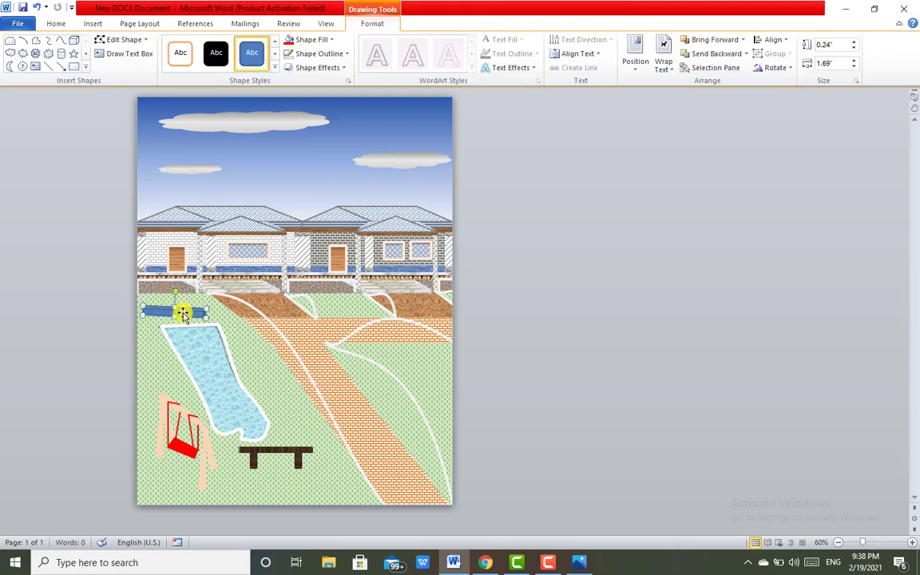
drag(183, 313, 194, 302)
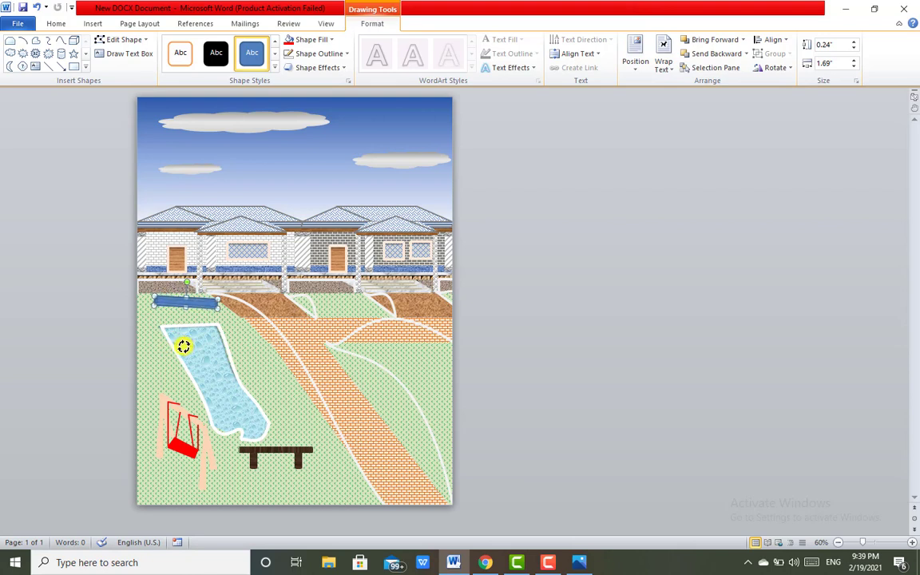
mouse_move(184, 345)
mouse_down()
mouse_move(298, 341)
mouse_move(356, 292)
mouse_move(186, 331)
mouse_up()
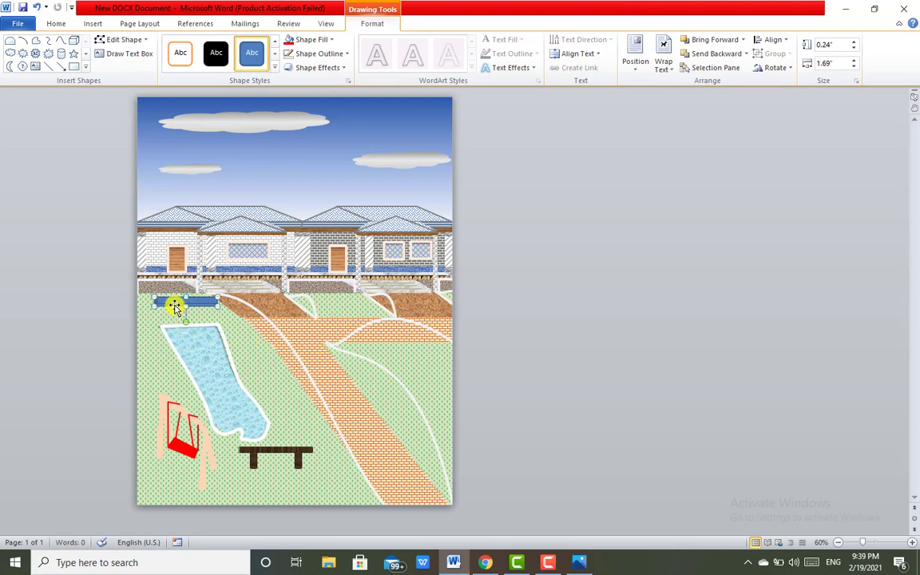
drag(173, 305, 170, 299)
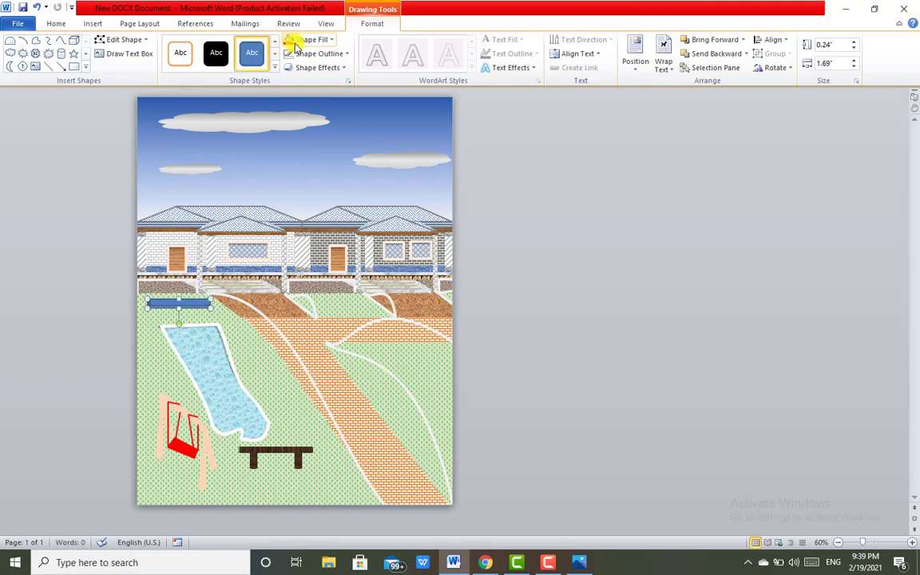
Give the bar No Outline and an Oak wood texture fill.
click(318, 53)
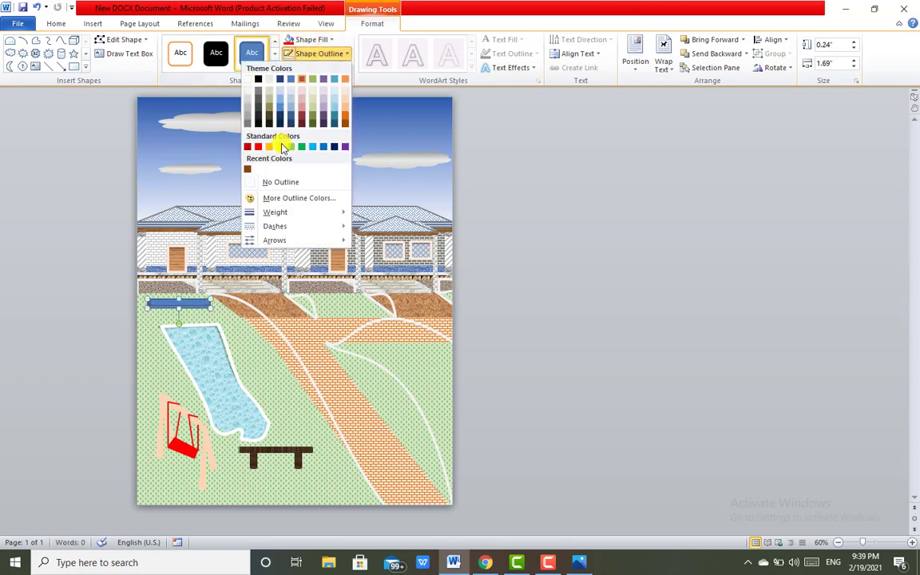
click(273, 183)
click(323, 39)
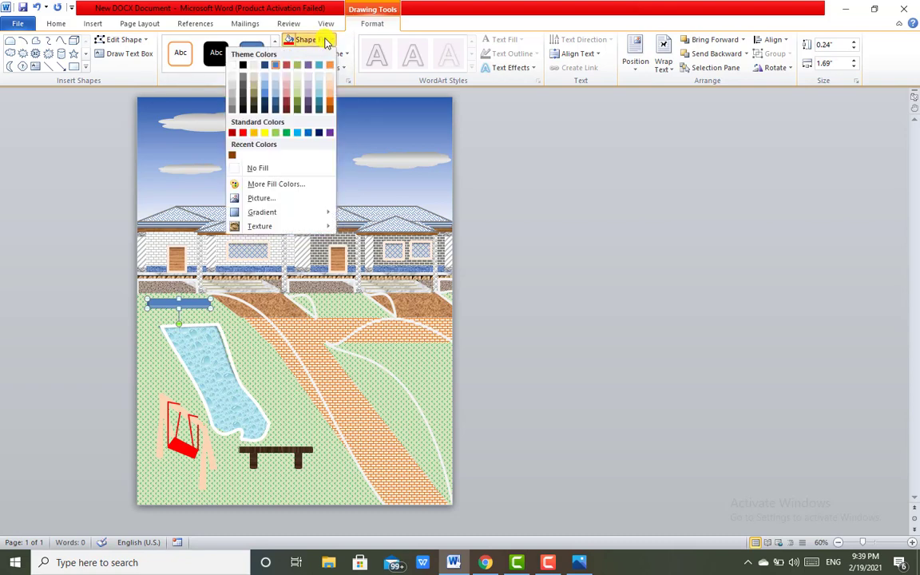
mouse_move(244, 212)
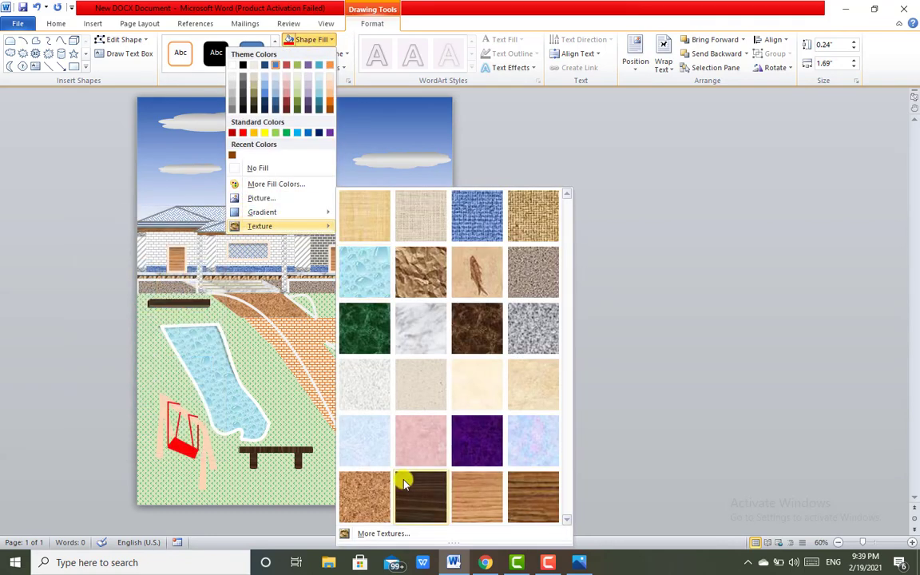
click(478, 512)
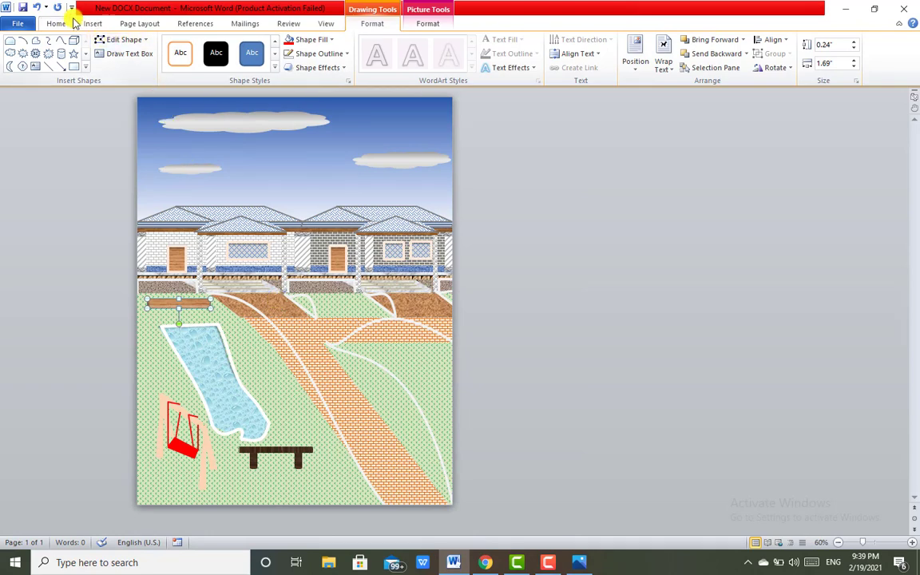
Draw a second rectangle just above the oak bar.
click(98, 24)
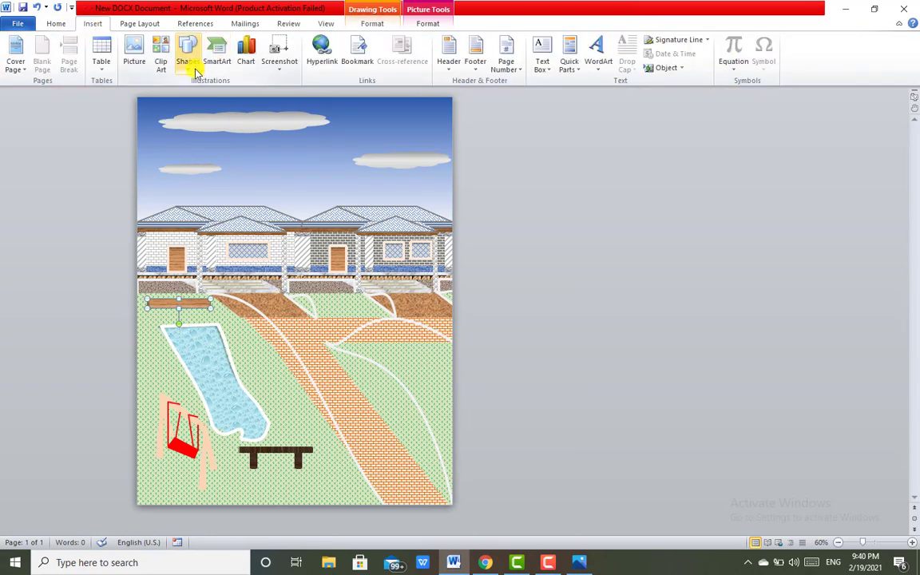
click(192, 65)
click(104, 97)
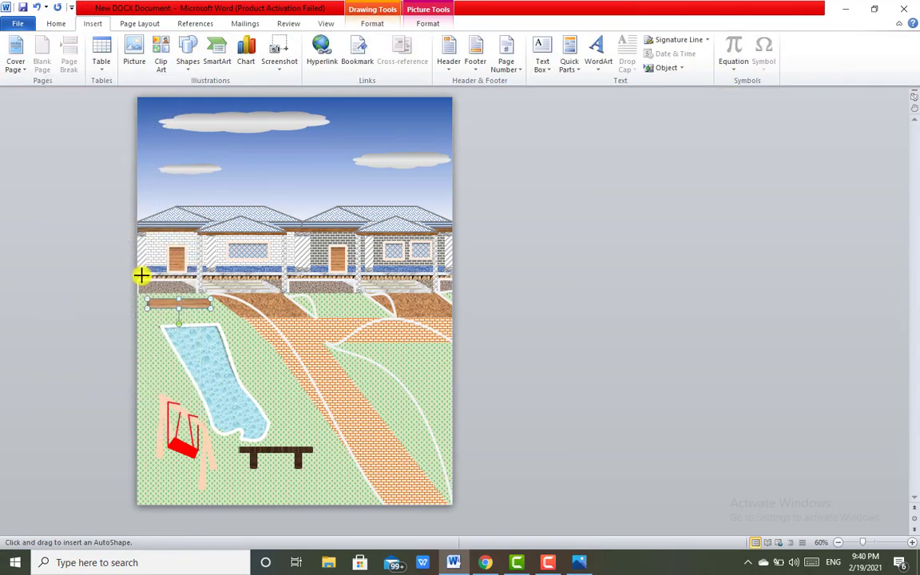
key(Escape)
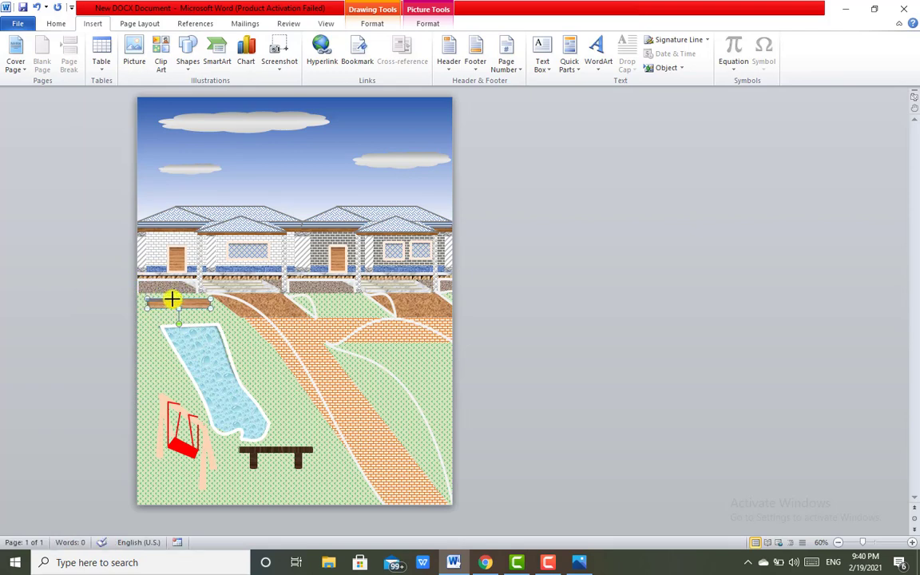
drag(209, 300, 210, 288)
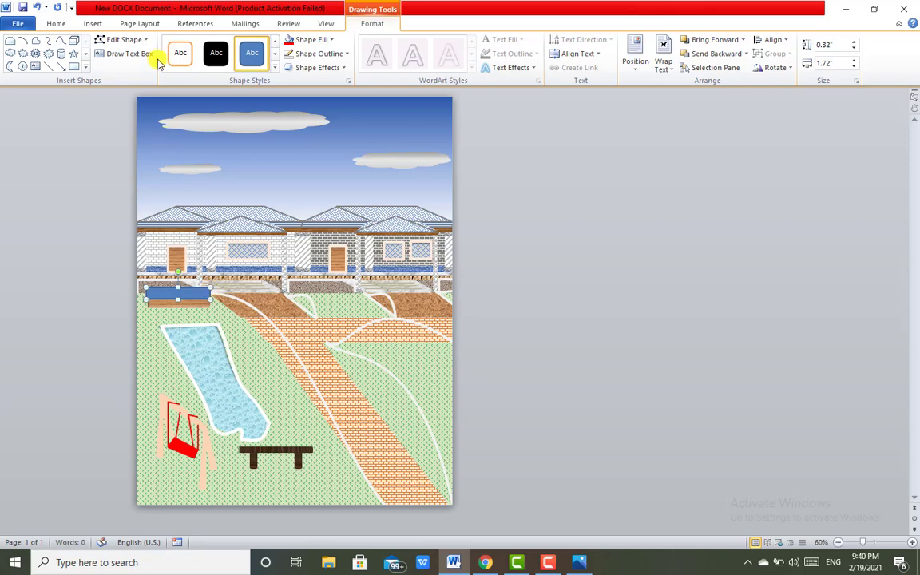
Give the new rectangle No Outline and a wood texture fill.
click(302, 53)
click(269, 180)
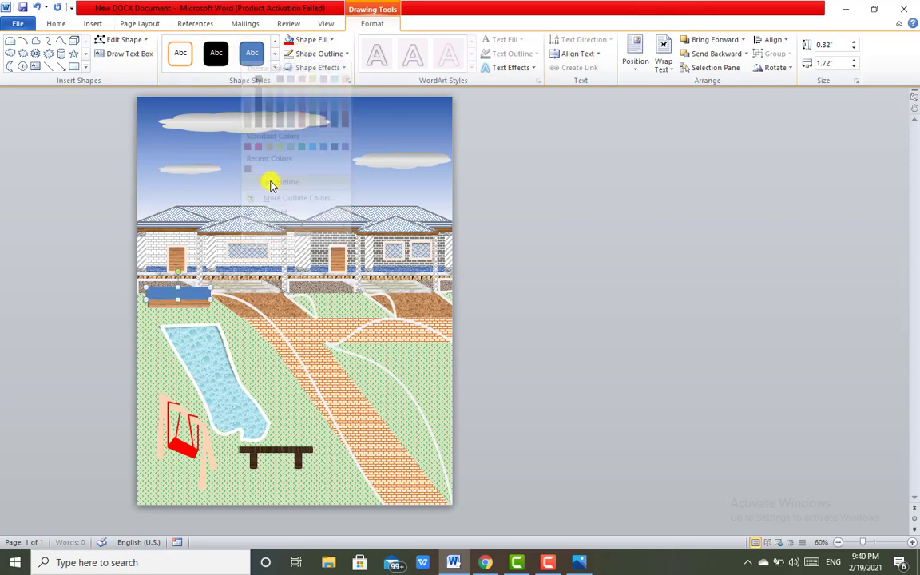
click(307, 39)
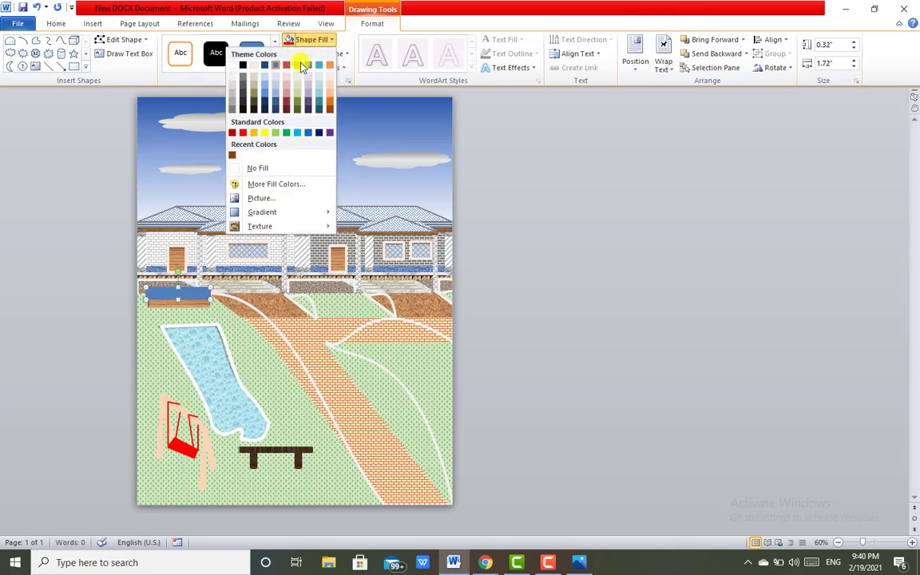
mouse_move(254, 226)
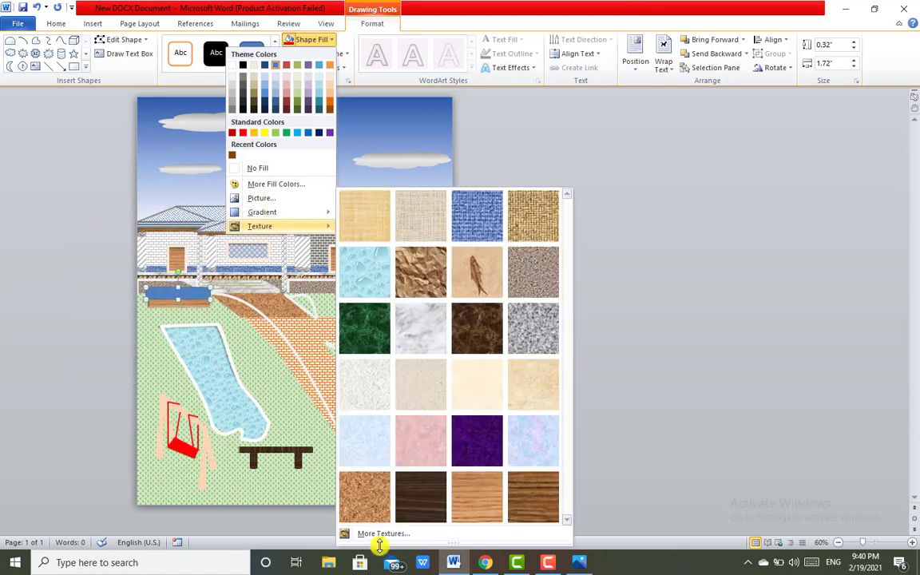
click(463, 499)
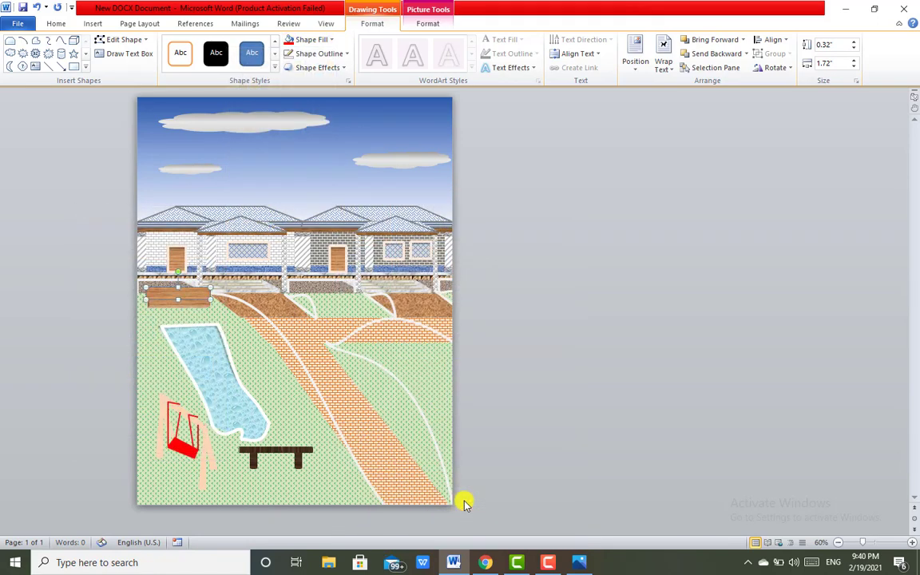
Edit the rectangle's points, deleting a top corner and dragging the upper points into a peak.
click(127, 39)
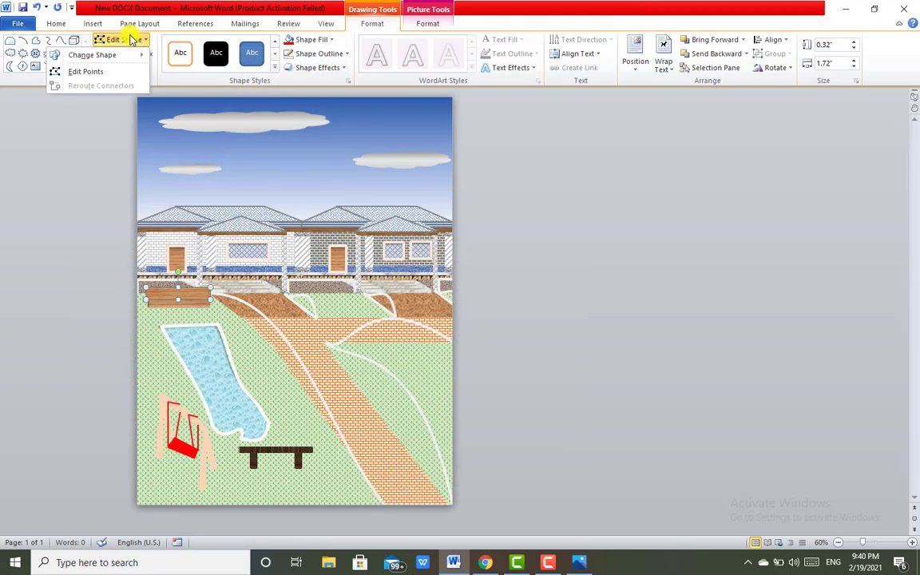
click(111, 73)
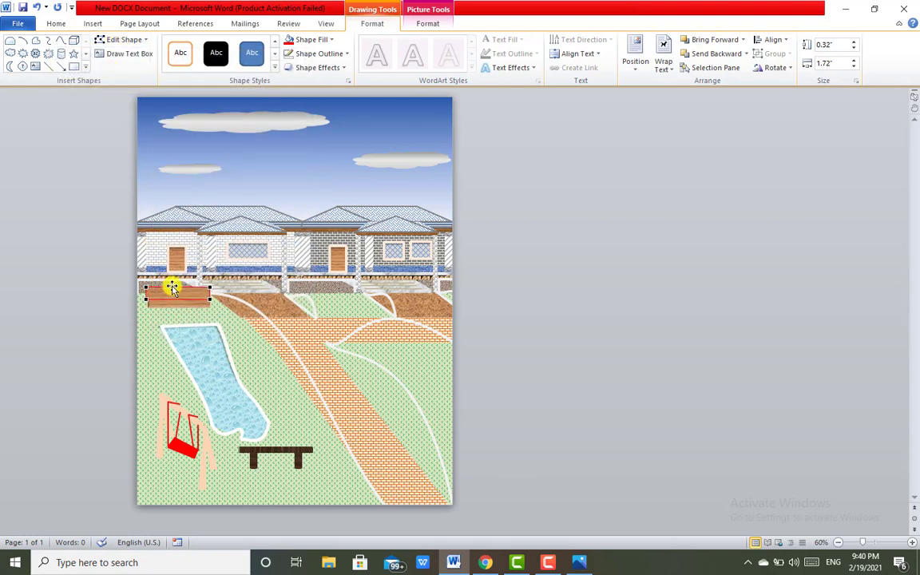
right_click(147, 288)
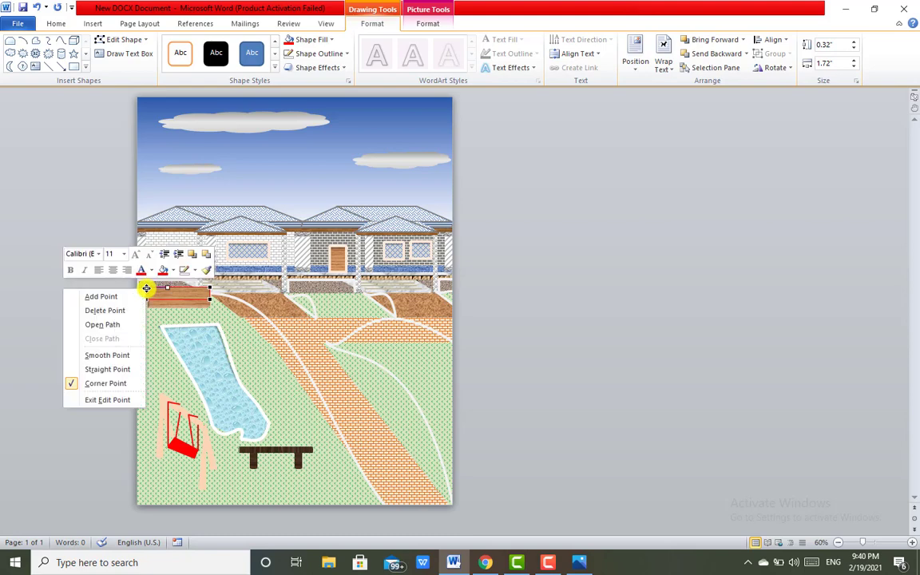
click(133, 308)
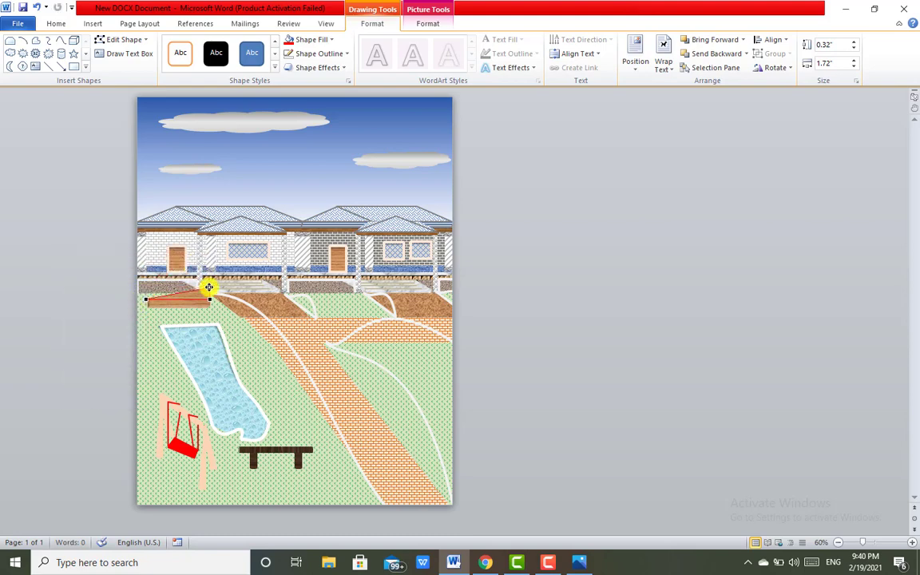
right_click(208, 287)
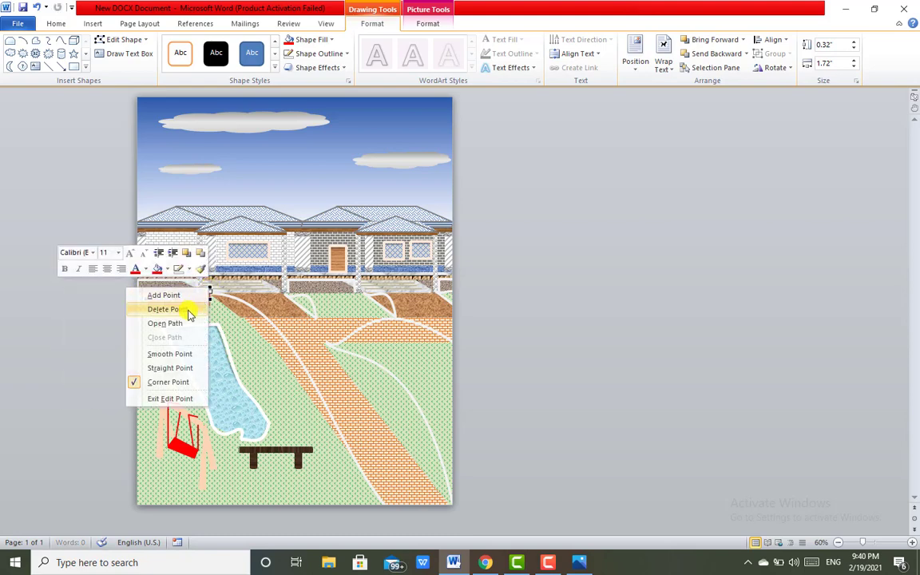
click(184, 309)
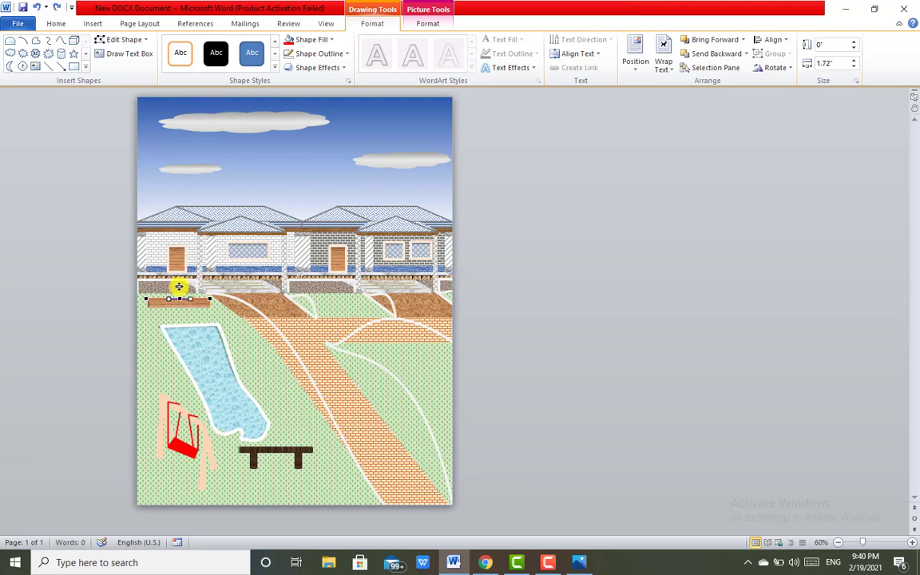
key(ctrl+z)
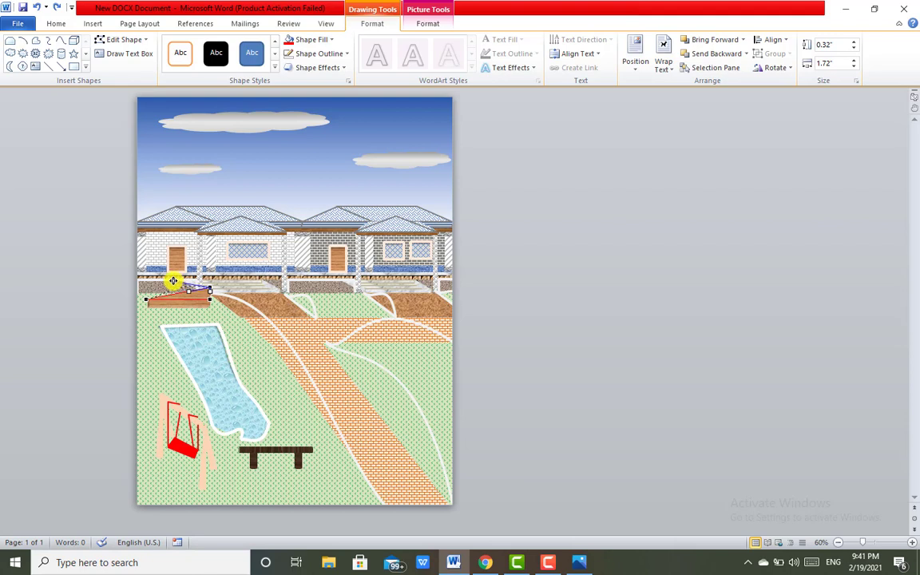
mouse_move(188, 290)
mouse_down()
mouse_move(169, 286)
mouse_move(193, 255)
mouse_move(200, 285)
mouse_move(147, 287)
mouse_up()
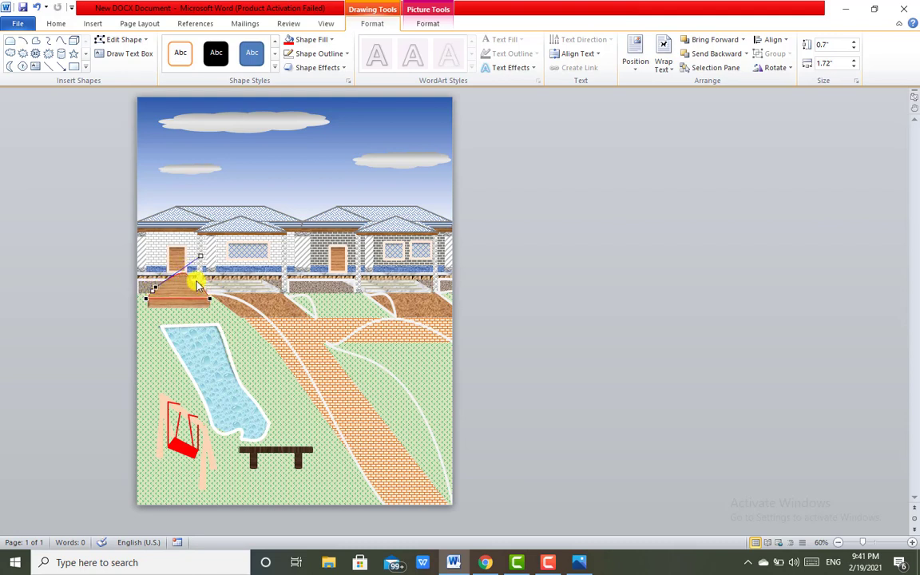
drag(147, 288, 200, 285)
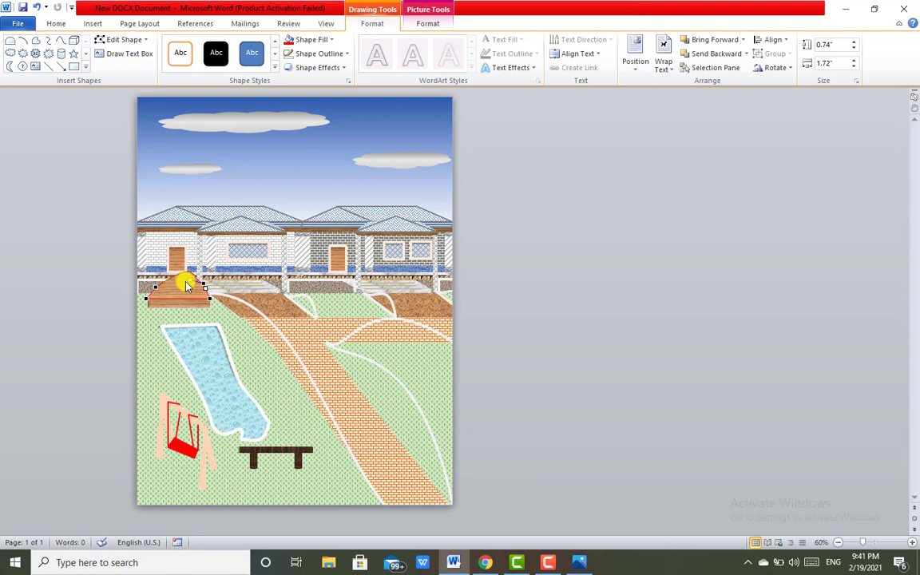
mouse_move(187, 281)
mouse_down()
mouse_move(152, 284)
mouse_move(170, 302)
mouse_move(178, 282)
mouse_up()
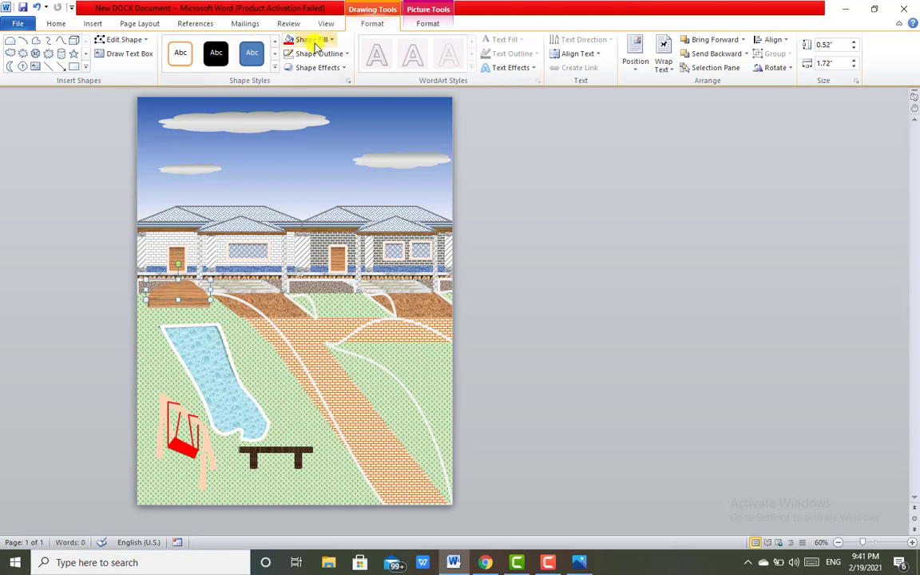
Fill the dome with the Walnut texture and make the wooden base beneath it taller.
click(289, 40)
mouse_move(248, 227)
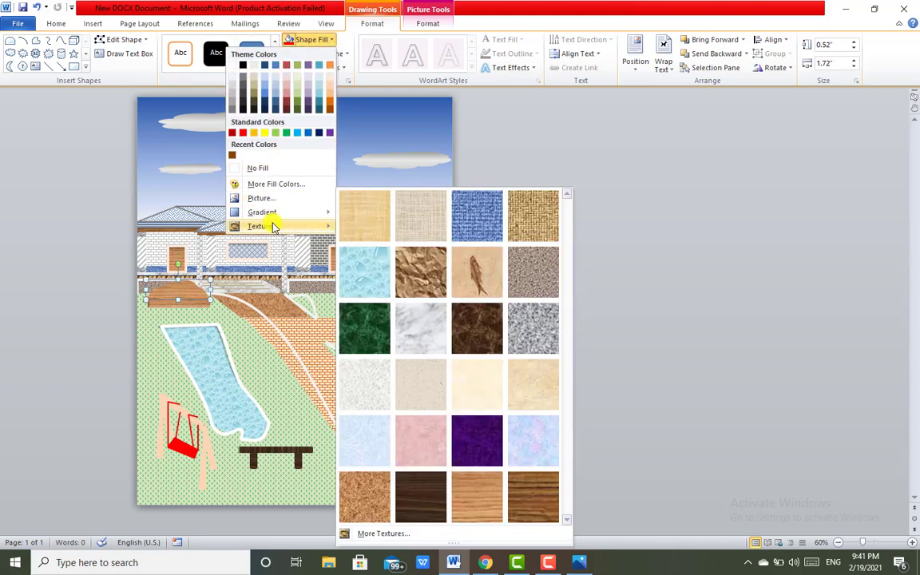
click(435, 482)
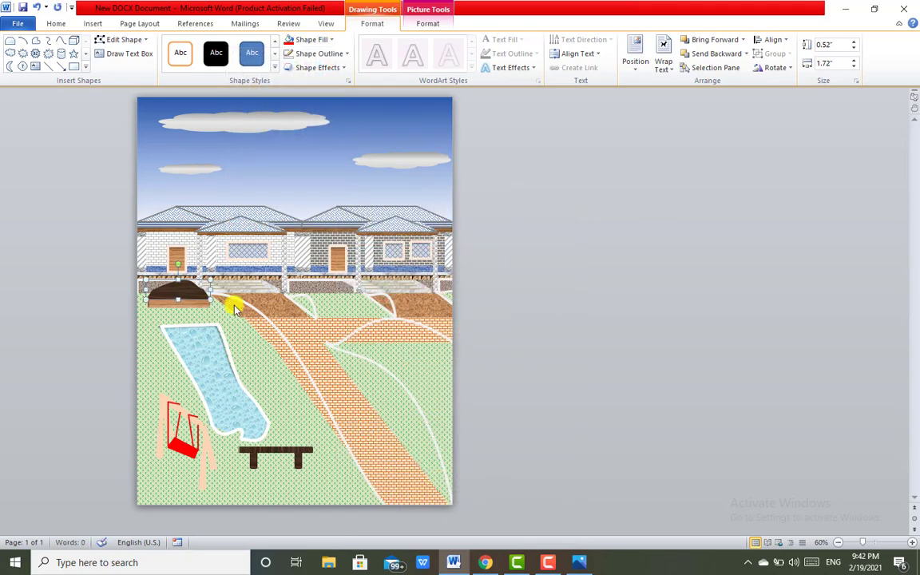
click(200, 306)
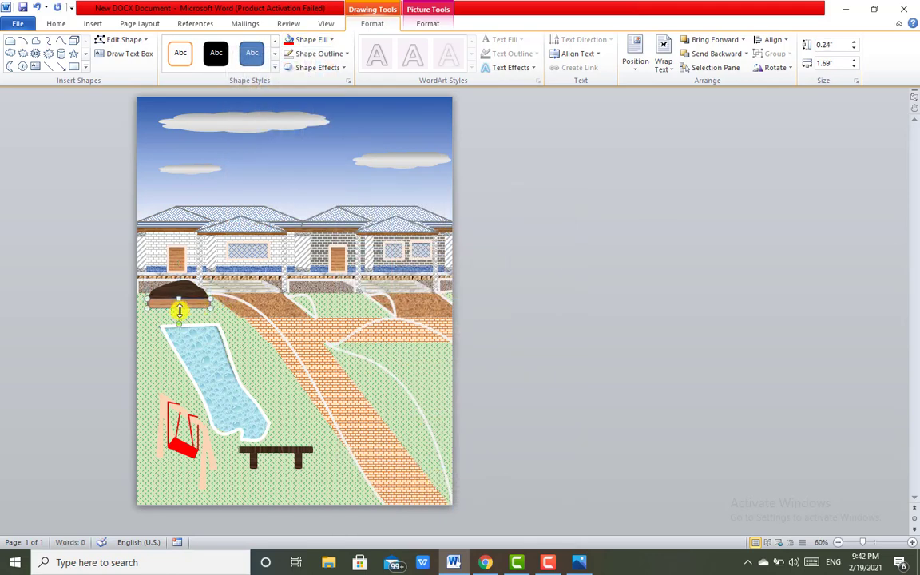
drag(179, 307, 178, 310)
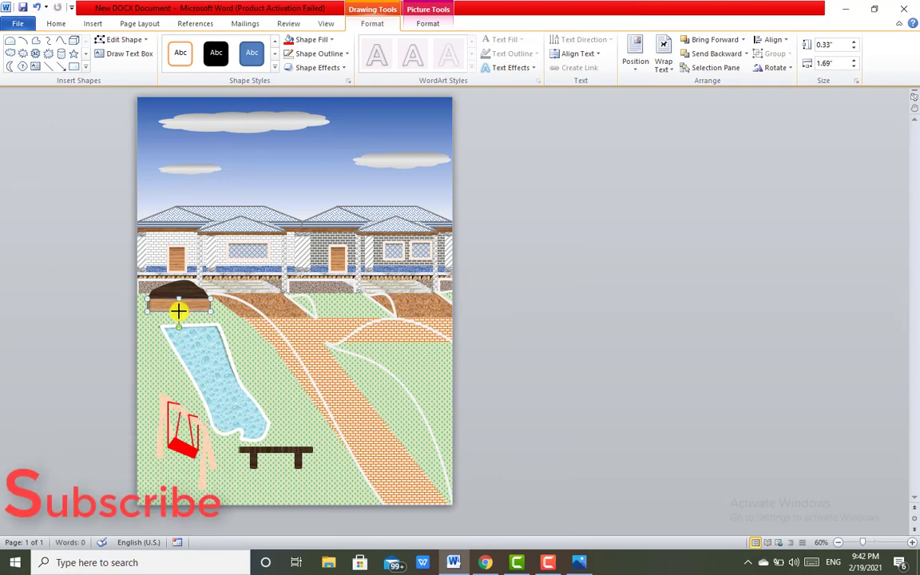
Tilt the dome with the Perspective Below 3-D rotation.
click(190, 294)
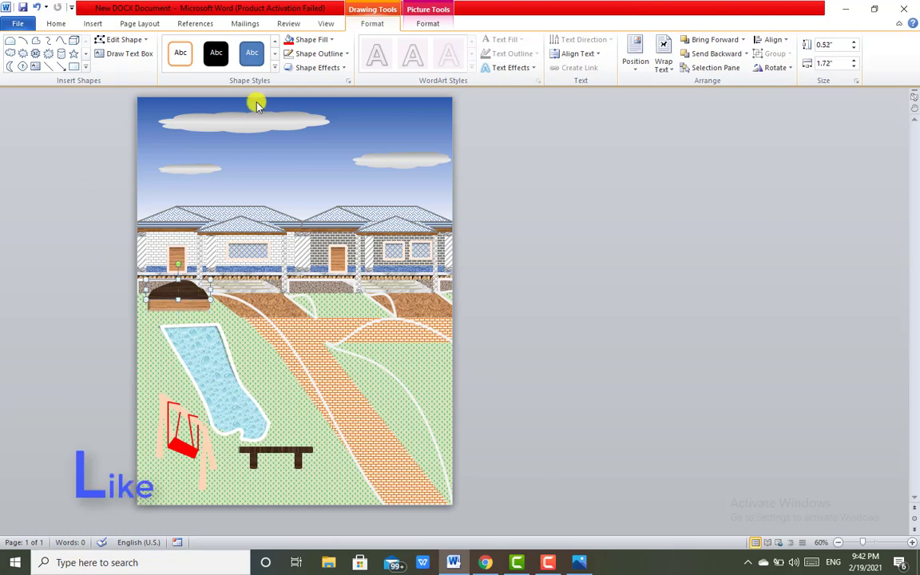
click(336, 69)
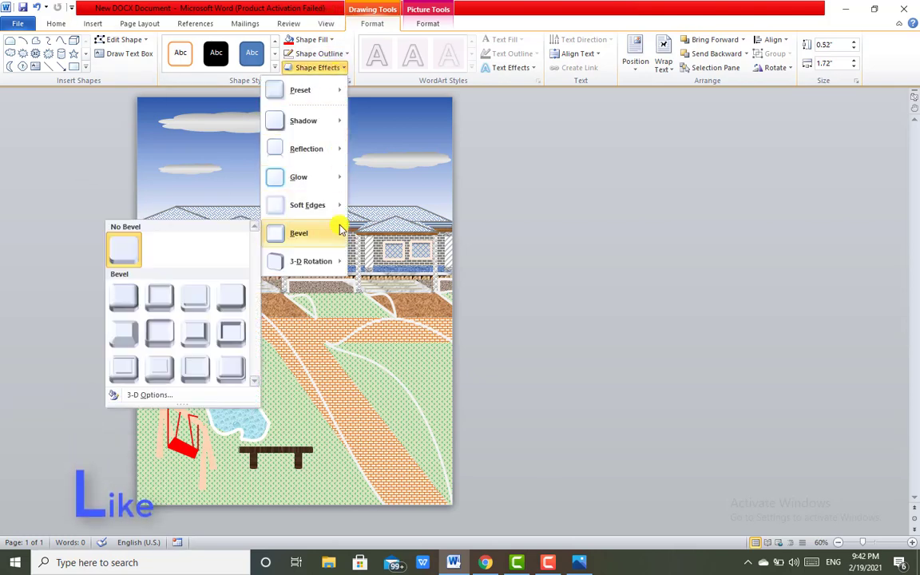
mouse_move(341, 260)
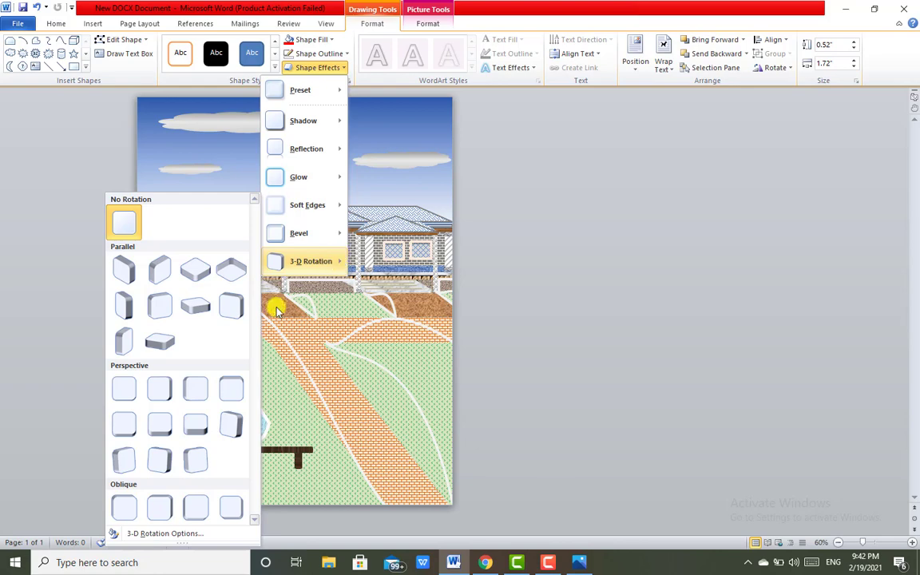
click(231, 390)
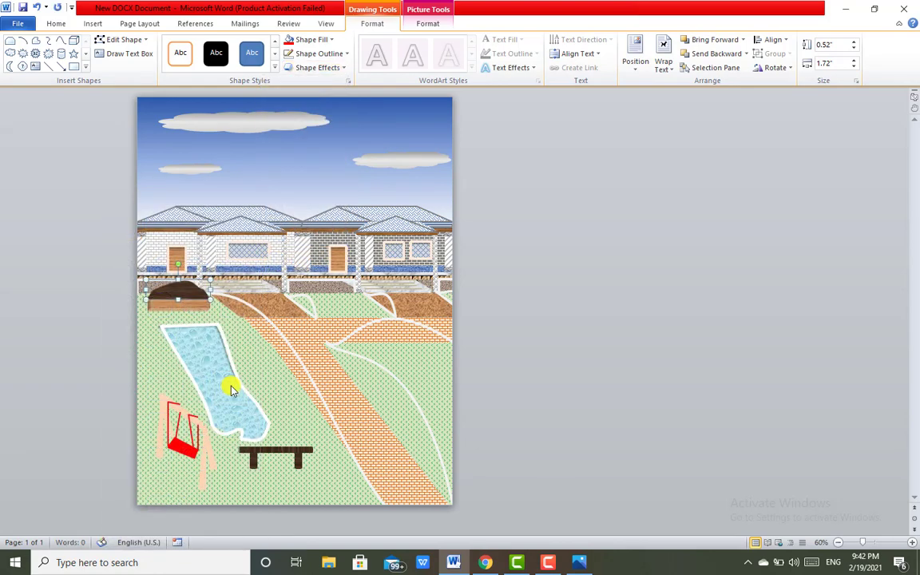
click(543, 303)
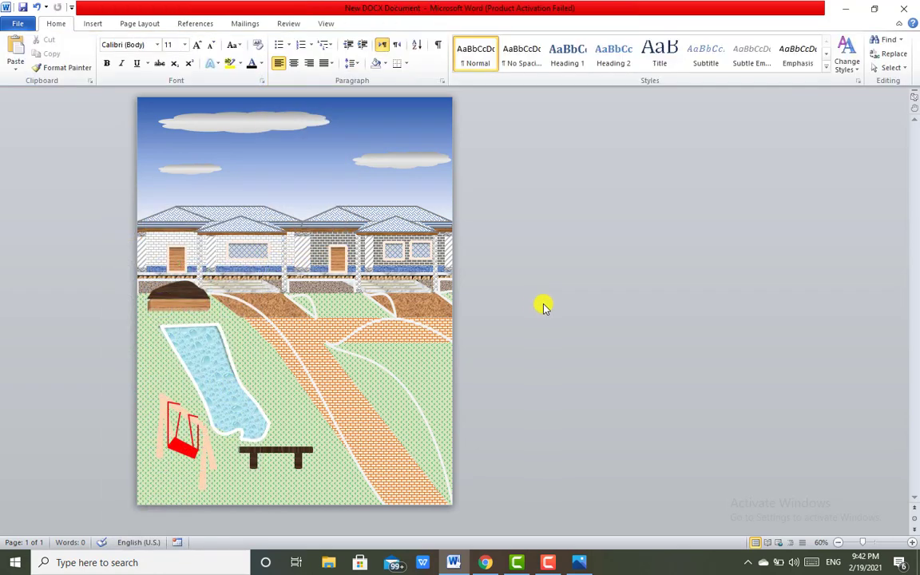
click(184, 297)
Group the dome with its base, shrink the group shorter and narrower, and nudge the inner shape left.
shift+click(184, 310)
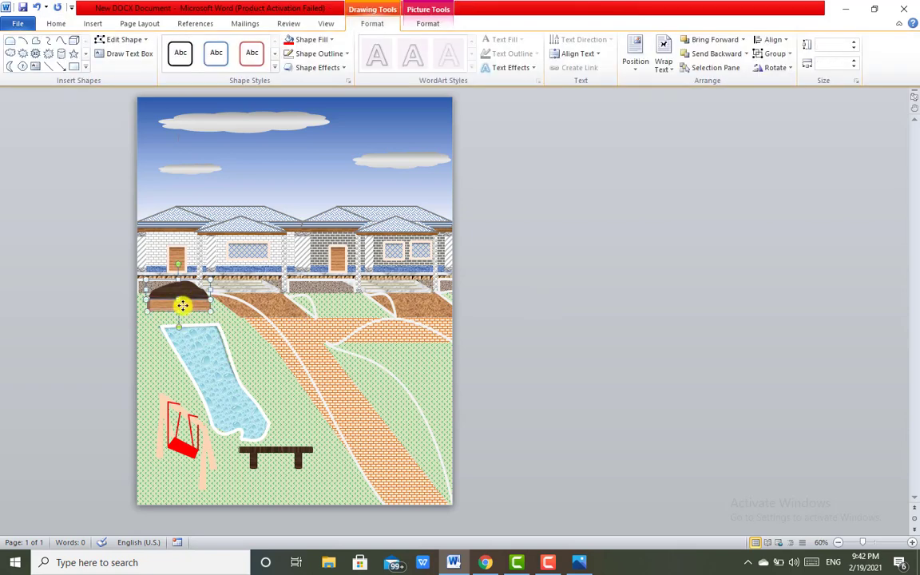
click(786, 53)
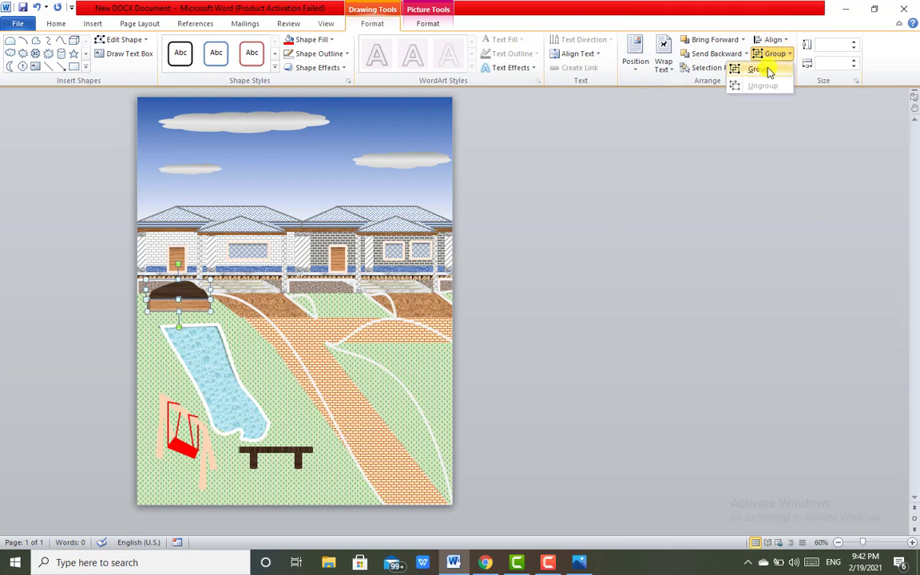
click(757, 69)
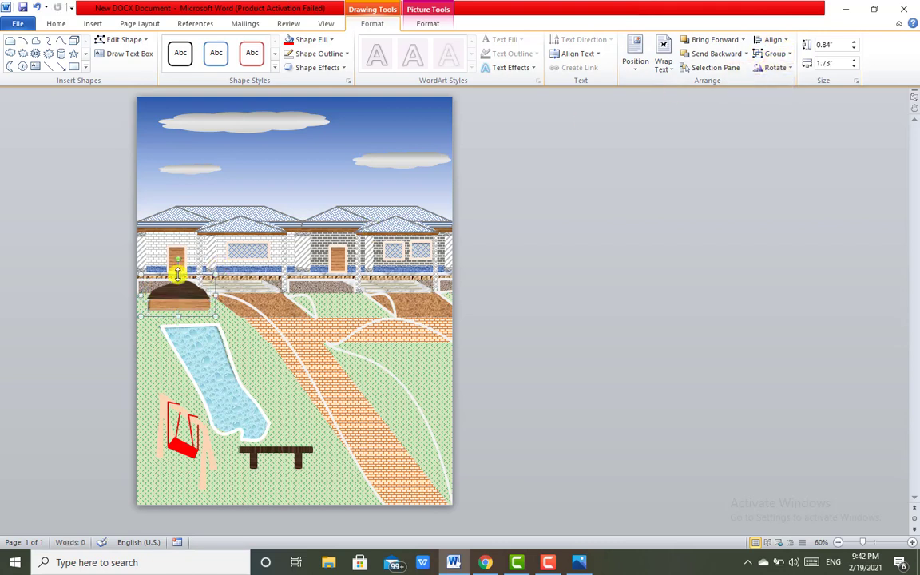
drag(178, 274, 177, 285)
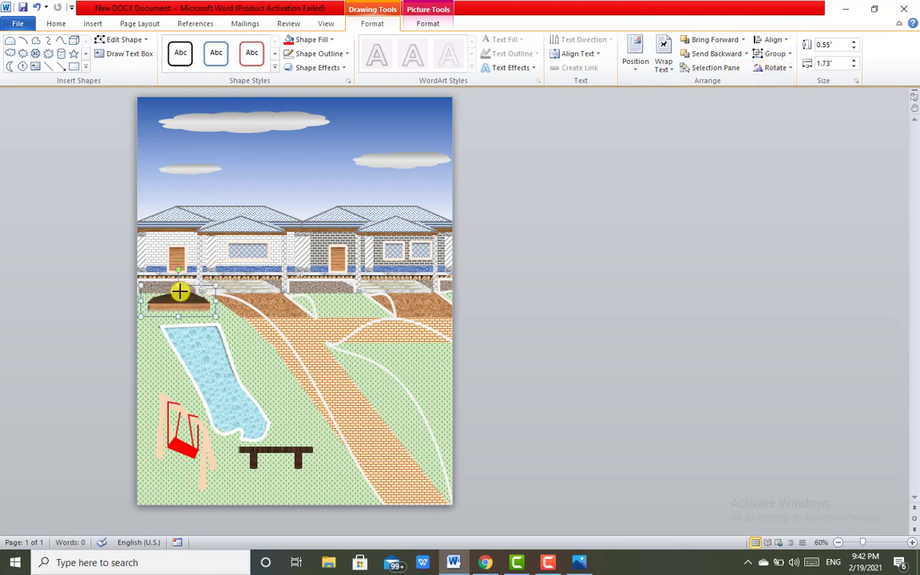
drag(216, 302, 196, 302)
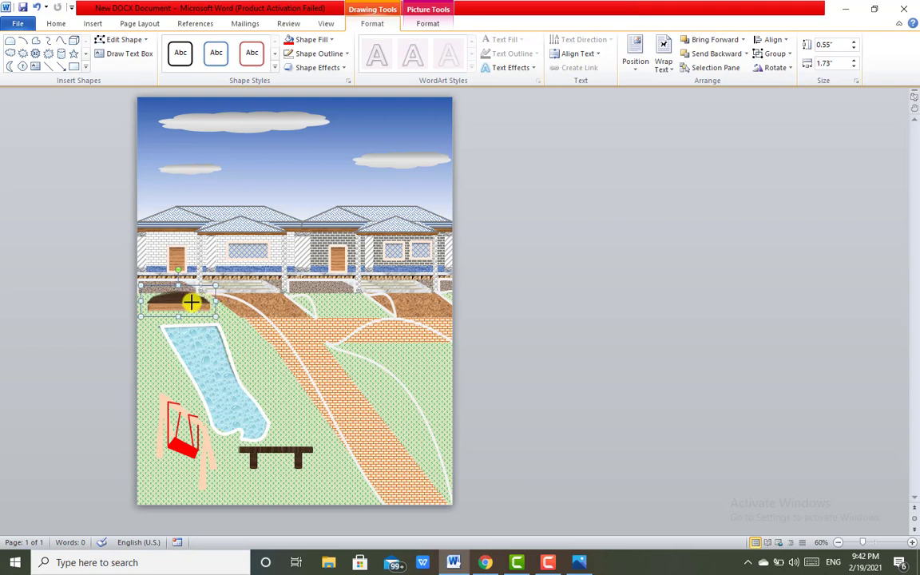
click(166, 296)
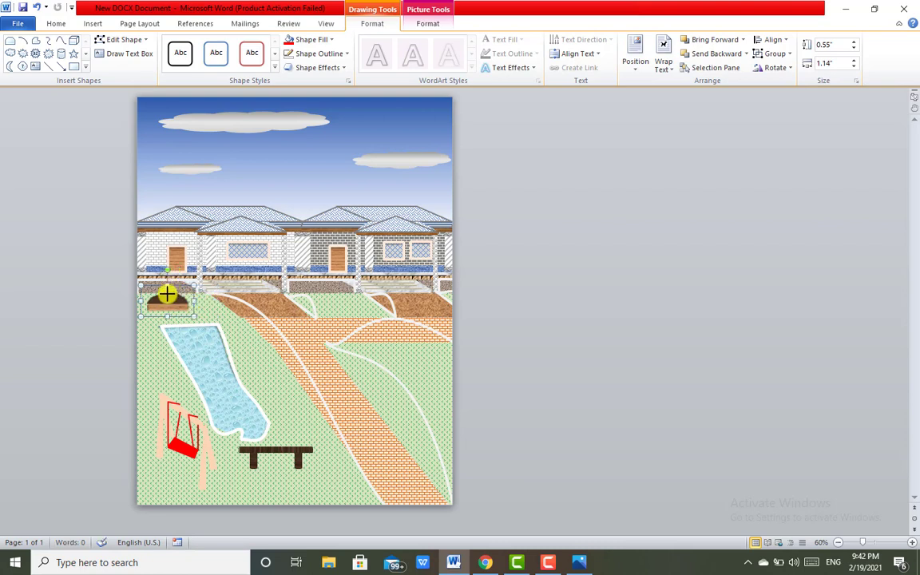
drag(167, 296, 158, 293)
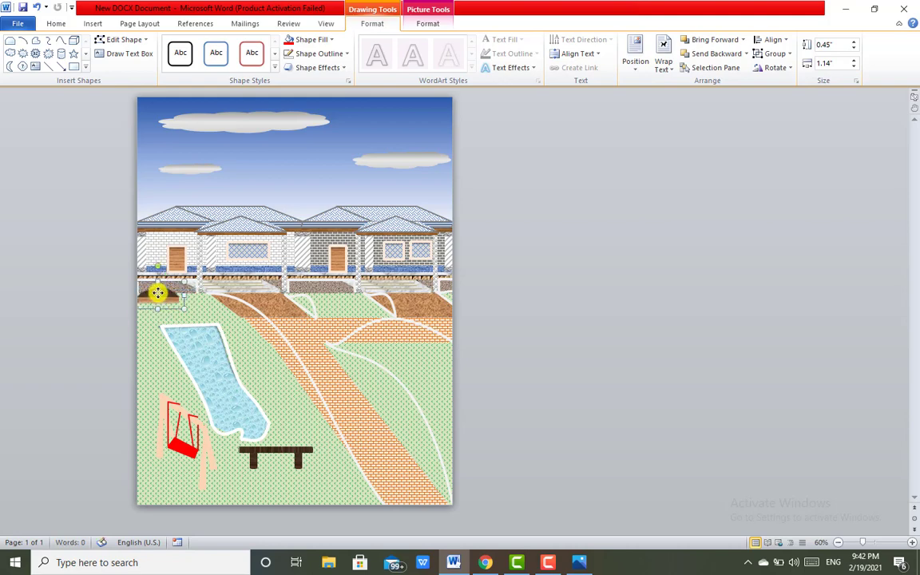
click(583, 305)
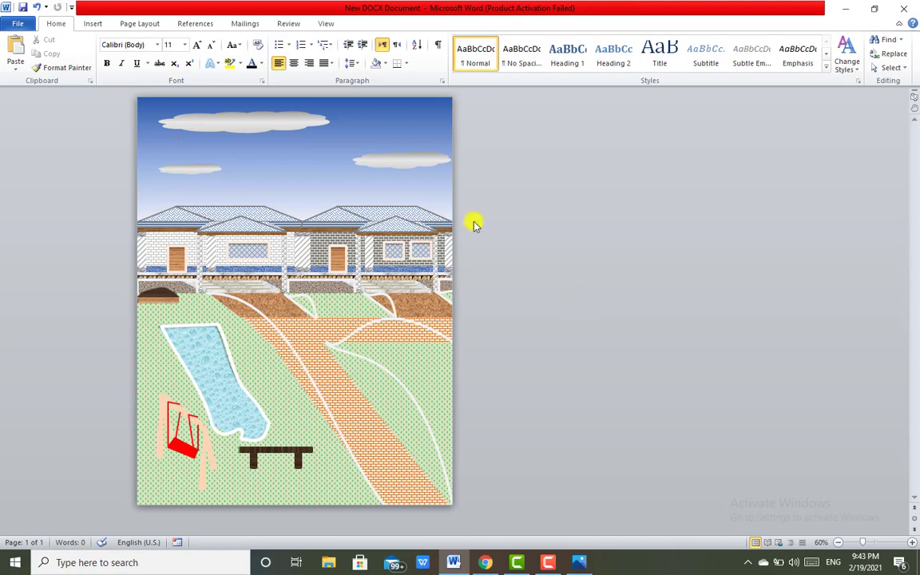
Search clip art for 'tree' and insert the green pine tree.
click(99, 24)
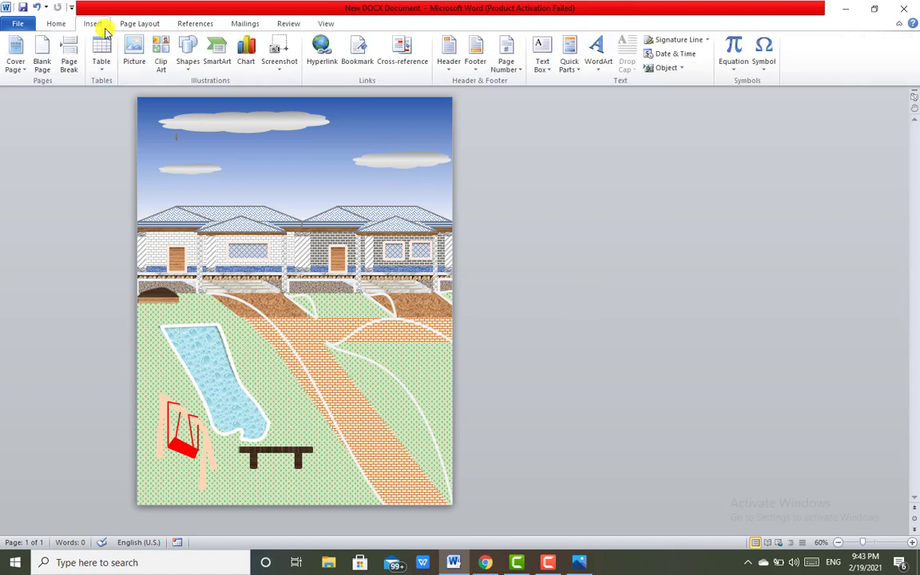
click(159, 64)
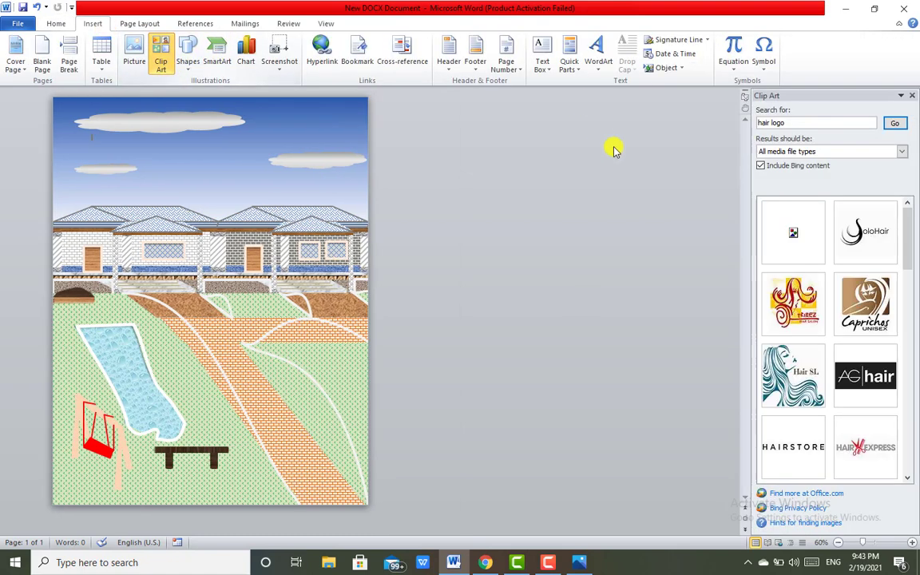
click(788, 122)
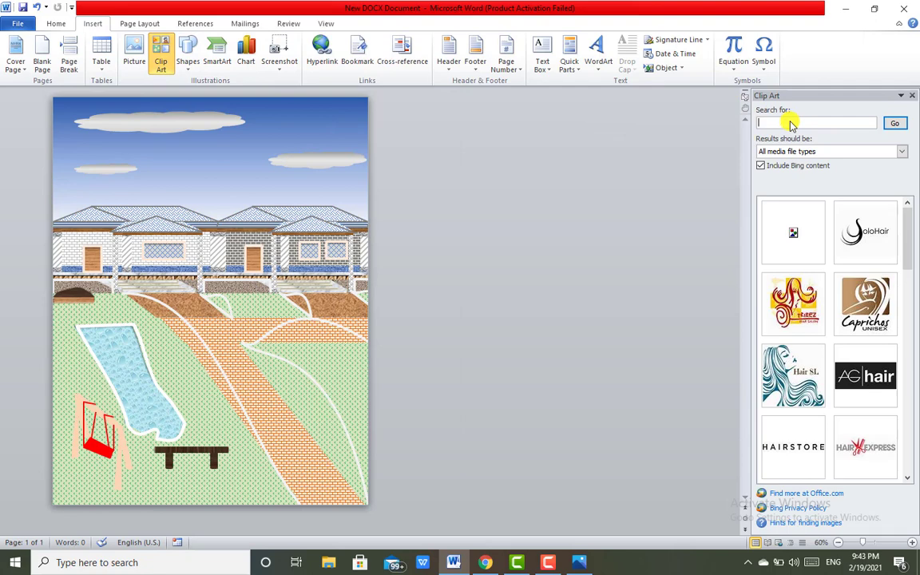
text(tree)
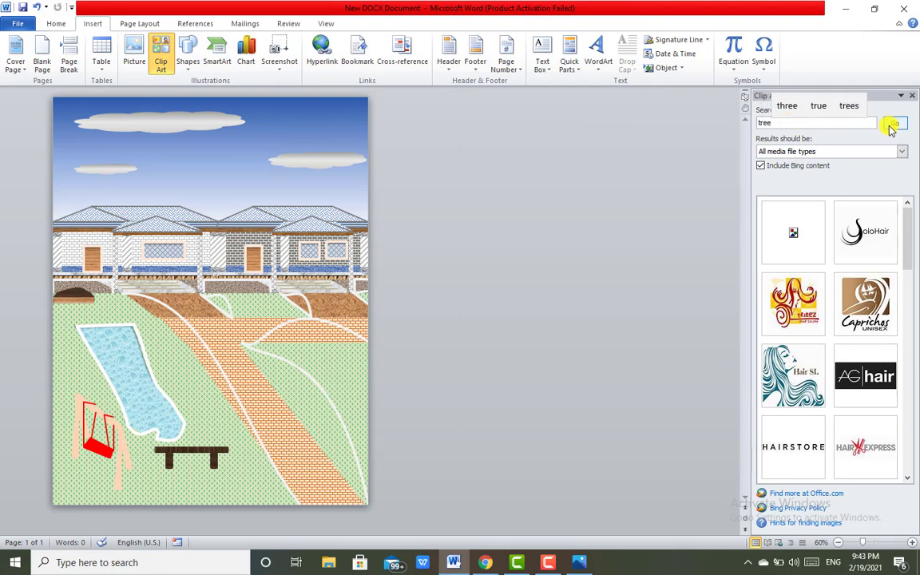
click(893, 124)
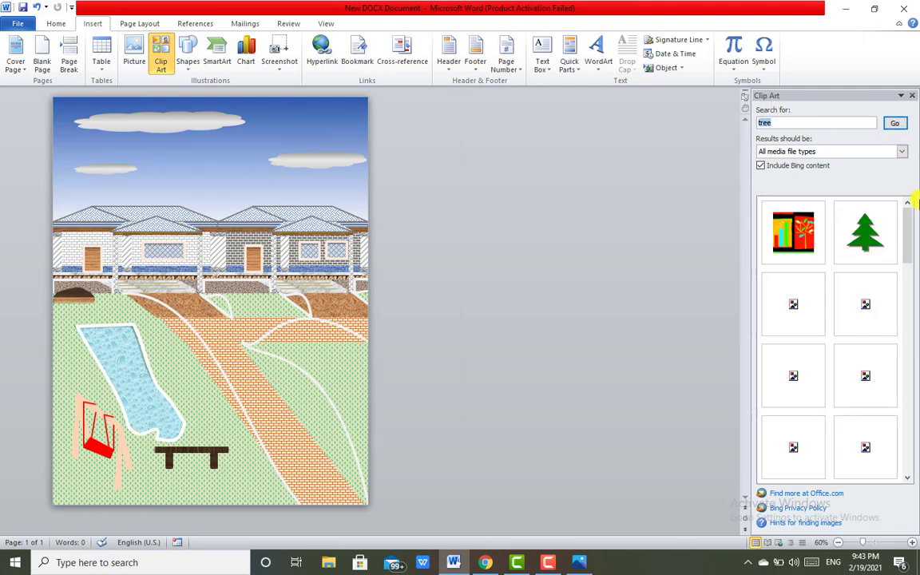
click(869, 226)
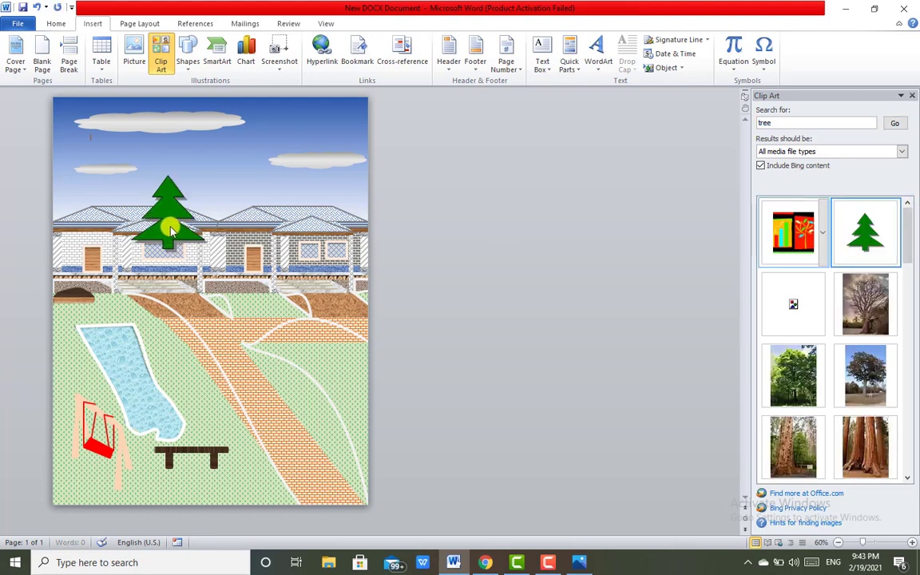
Move the tree onto the right lawn beside the path and resize it smaller.
click(170, 231)
drag(170, 230, 339, 352)
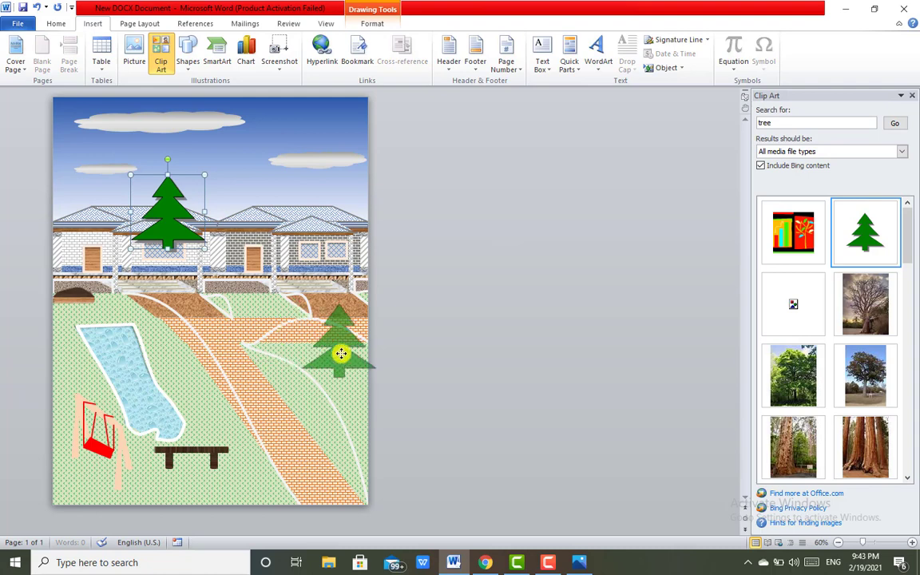
drag(337, 301, 337, 290)
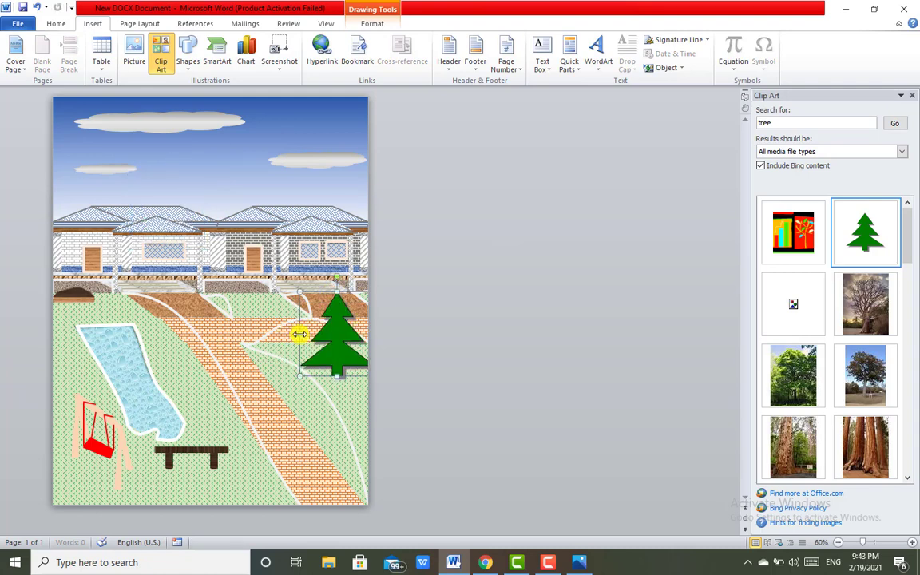
drag(298, 334, 341, 370)
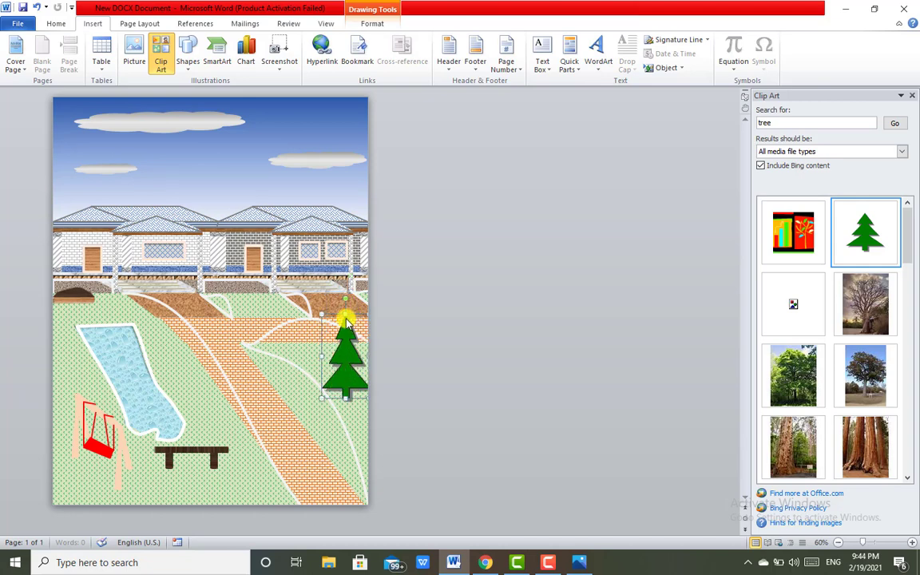
drag(345, 315, 345, 371)
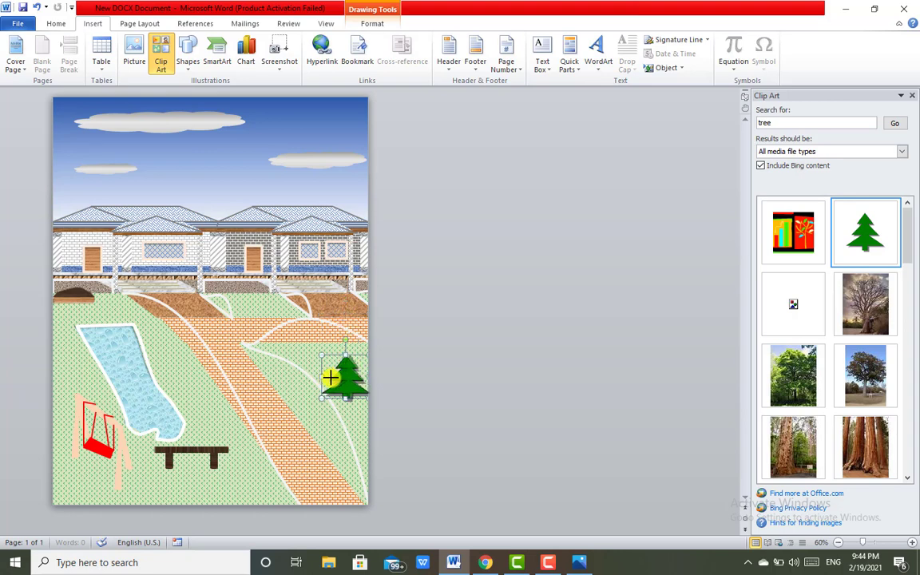
drag(321, 377, 332, 377)
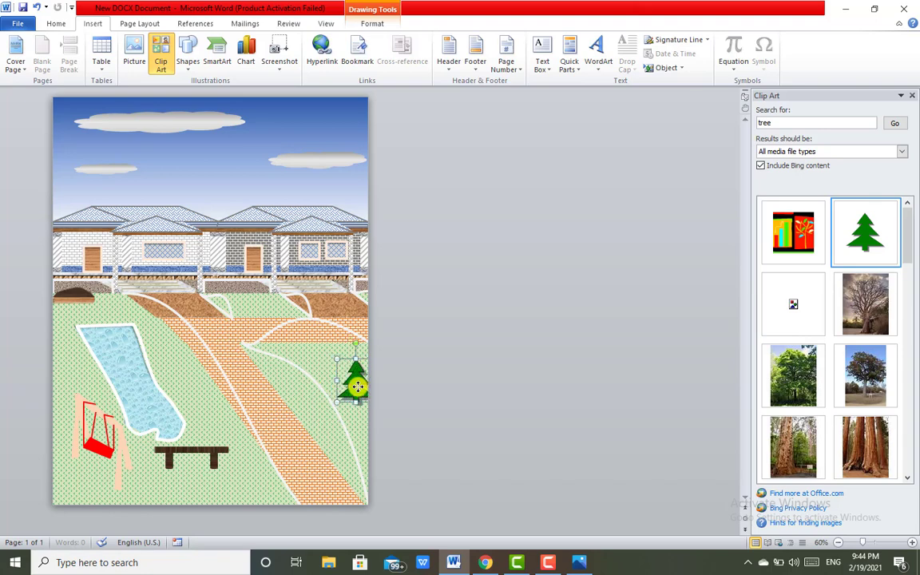
click(441, 384)
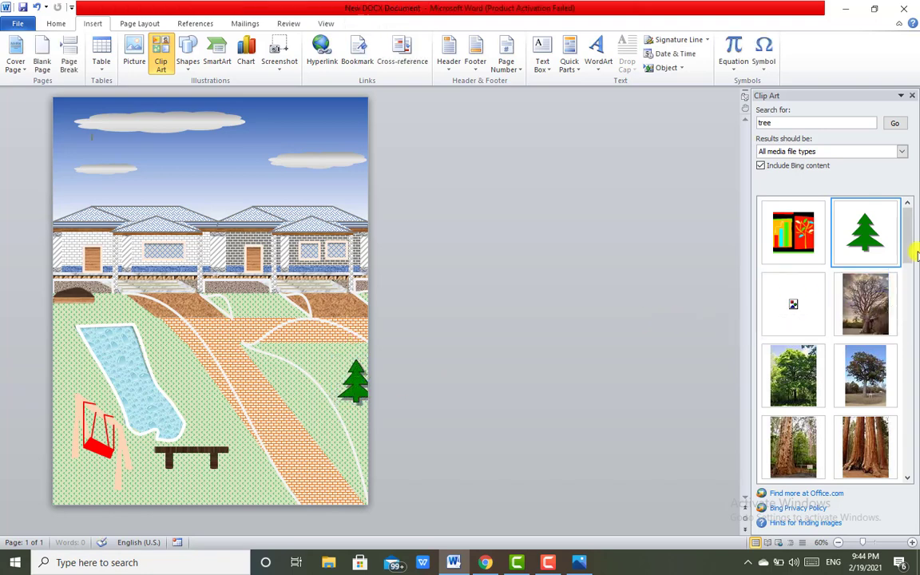
Browse the tree results, then search clip art for 'rose' and scroll the rose results.
drag(910, 237, 908, 447)
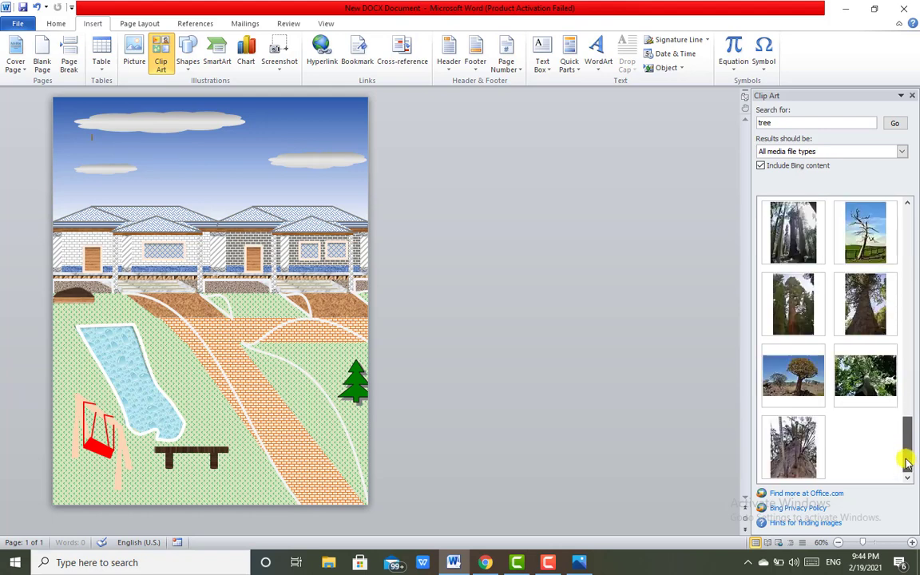
drag(908, 462, 910, 208)
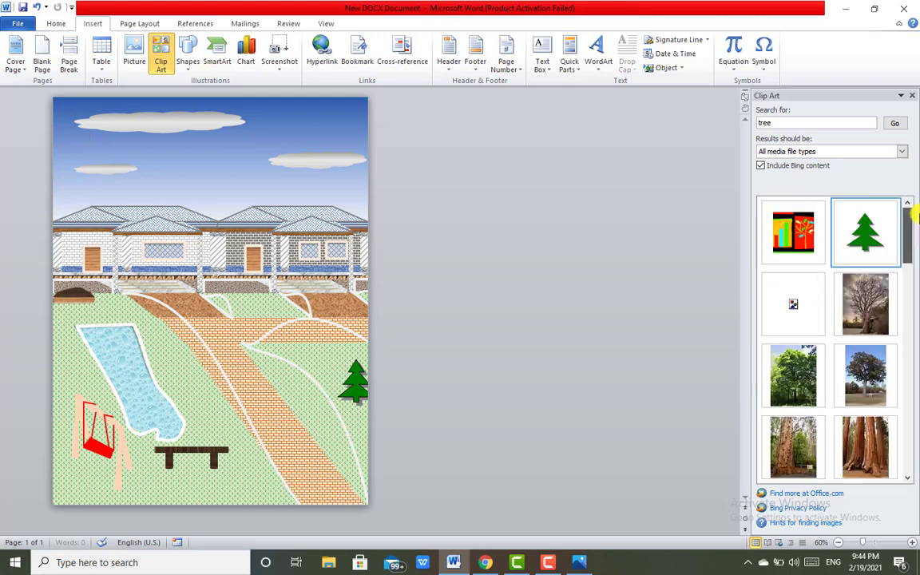
click(809, 125)
text(r)
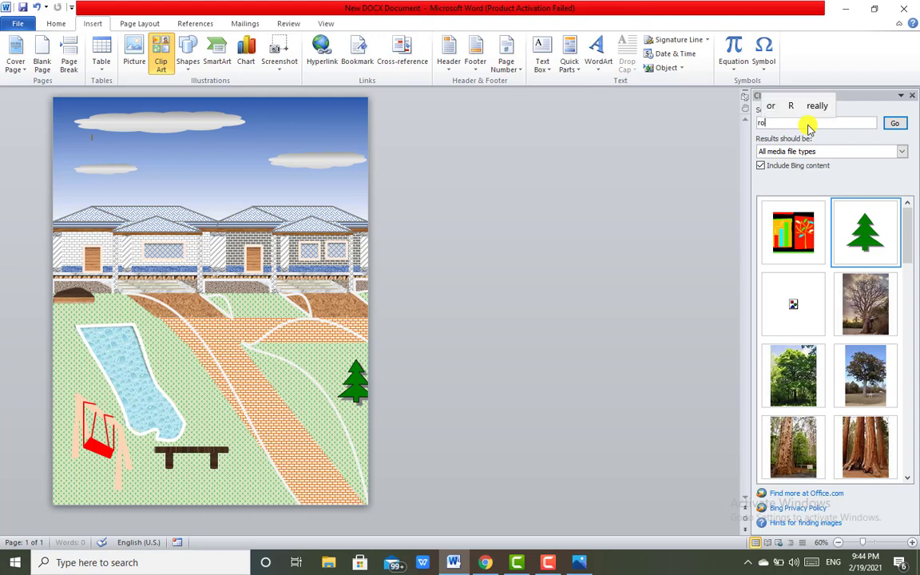
text(ose)
key(Return)
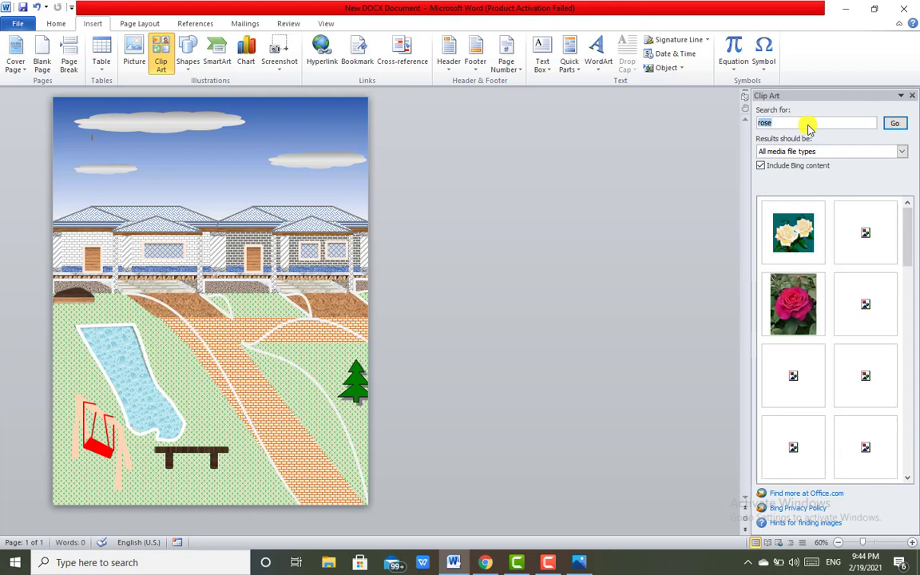
drag(909, 230, 903, 293)
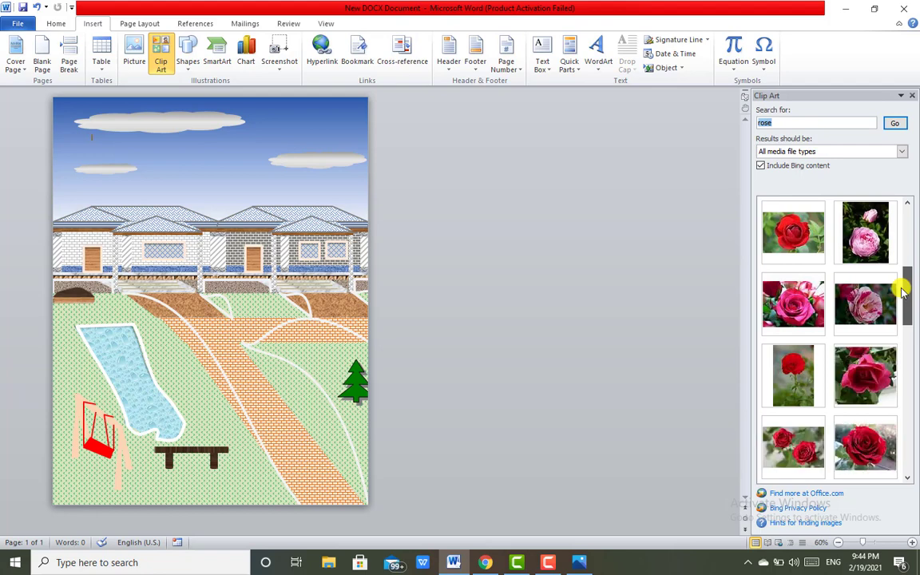
Close the clip art pane and place a copy of the pine tree at the lawn's bottom-left corner.
click(910, 96)
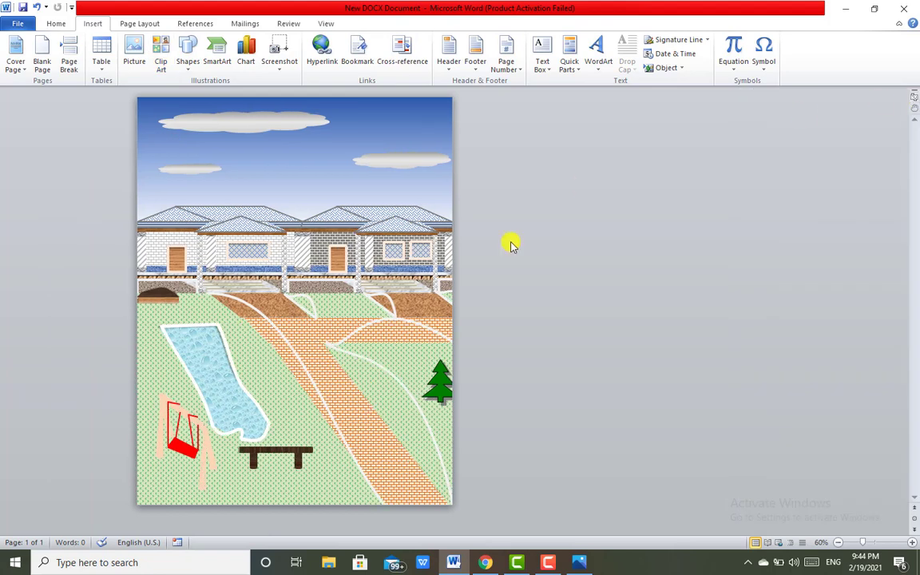
click(438, 369)
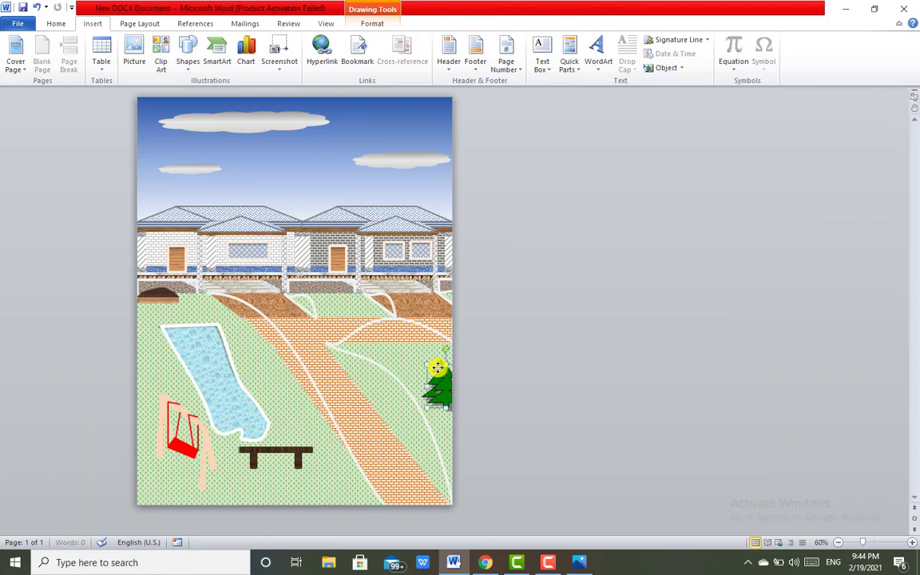
mouse_move(438, 367)
ctrl+mouse_down()
mouse_move(441, 378)
mouse_move(146, 473)
ctrl+mouse_up()
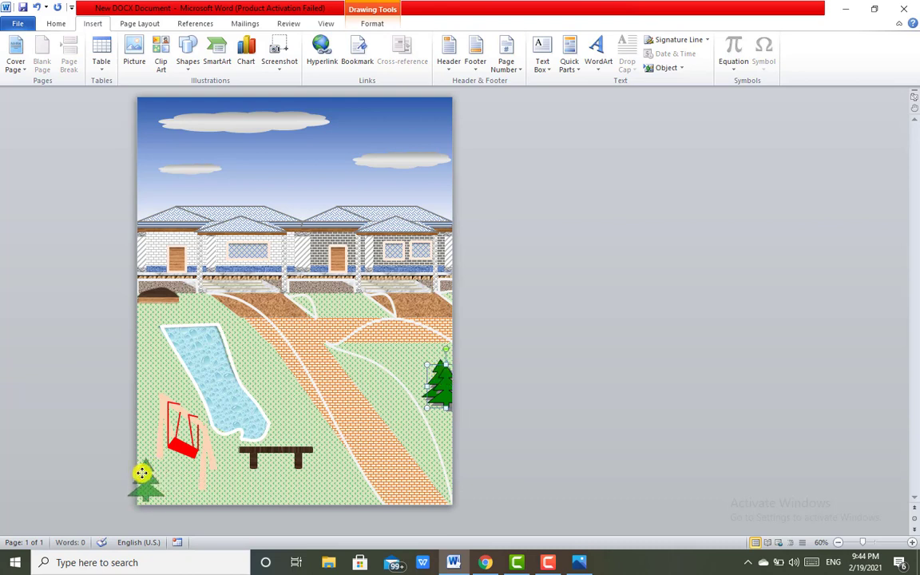
drag(146, 473, 141, 473)
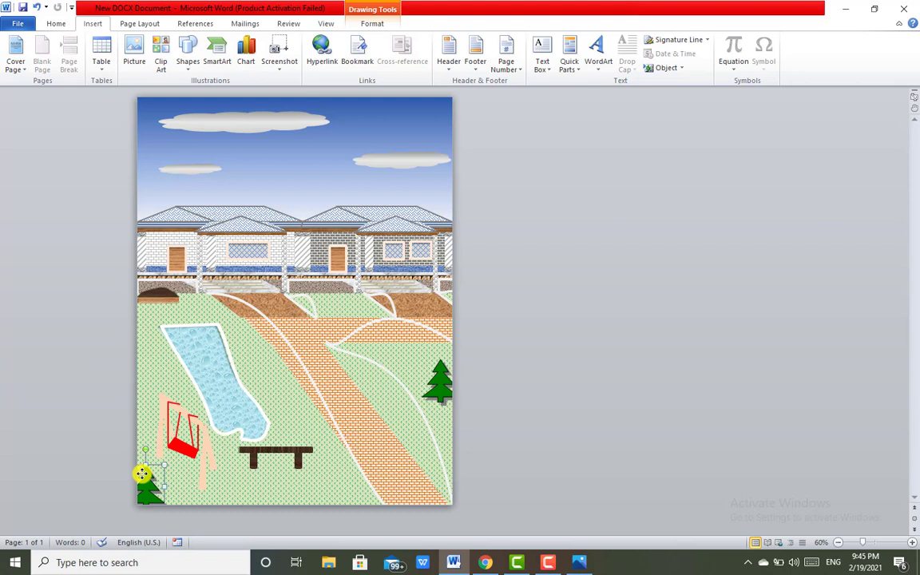
drag(141, 474, 169, 473)
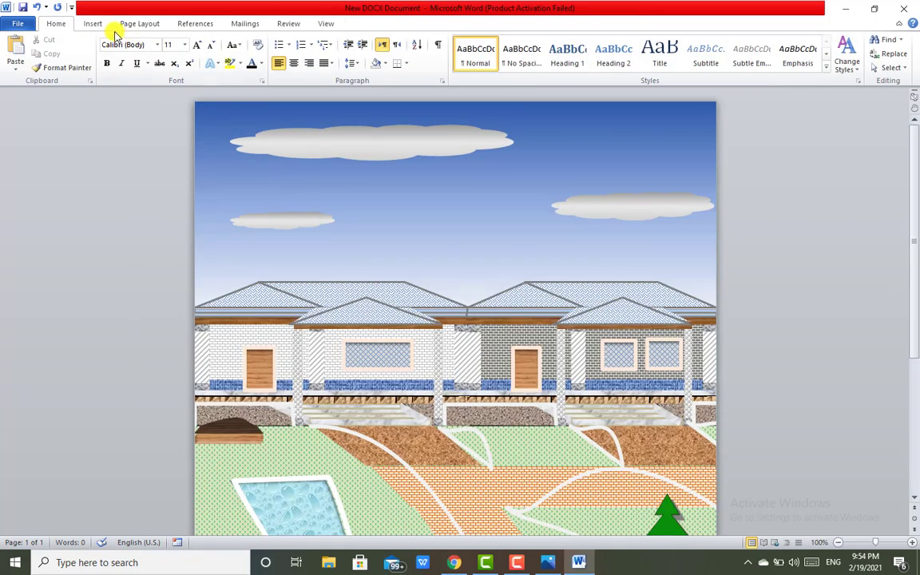
Draw a small isosceles triangle, 0.62" by 0.33", atop the left house's upper roof.
click(93, 24)
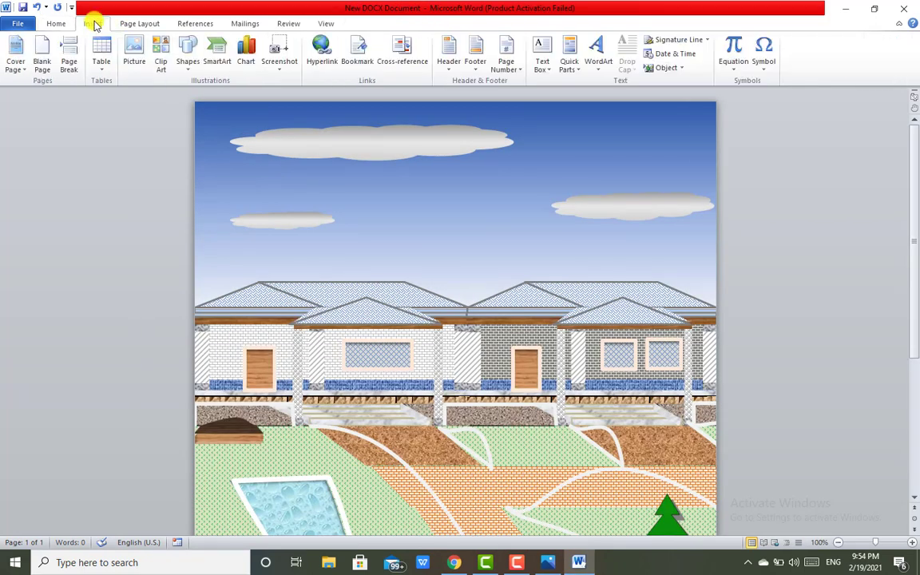
click(185, 64)
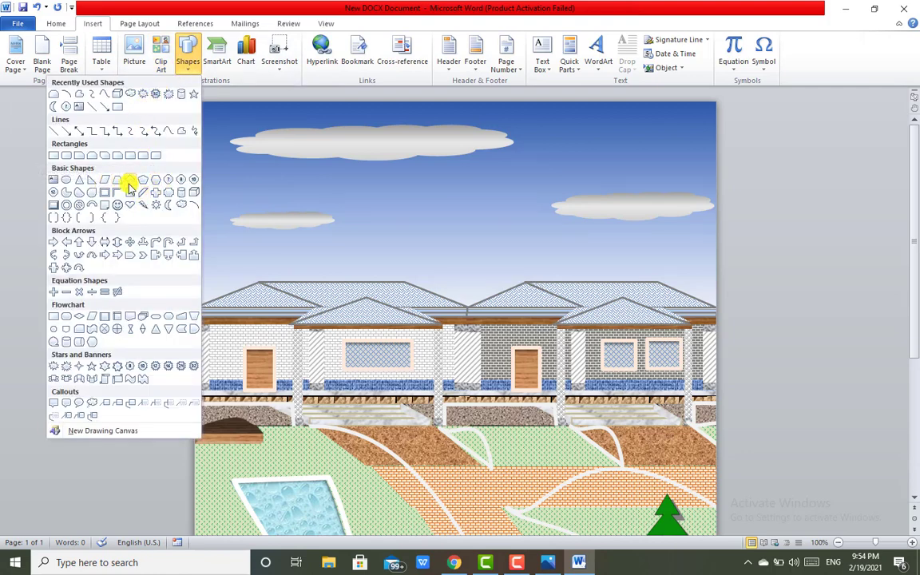
click(80, 181)
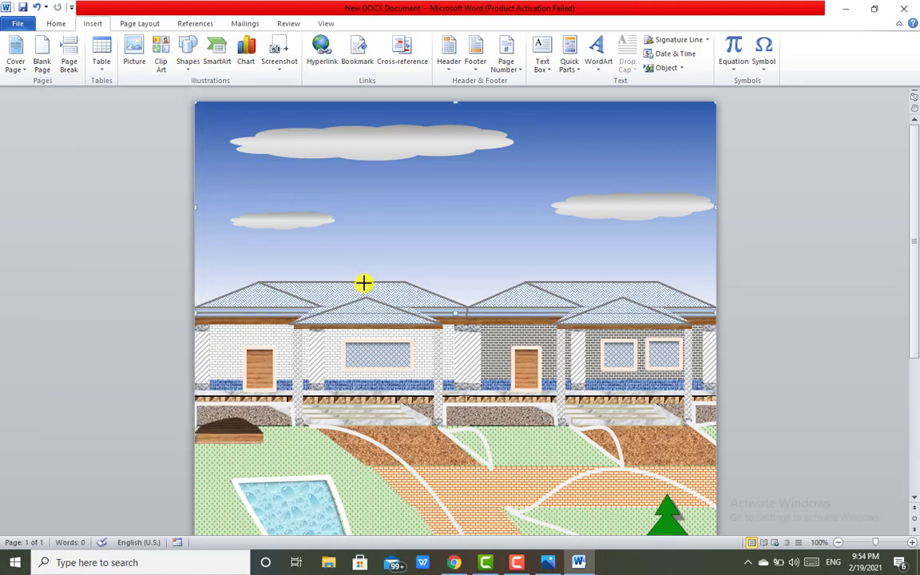
drag(363, 283, 406, 295)
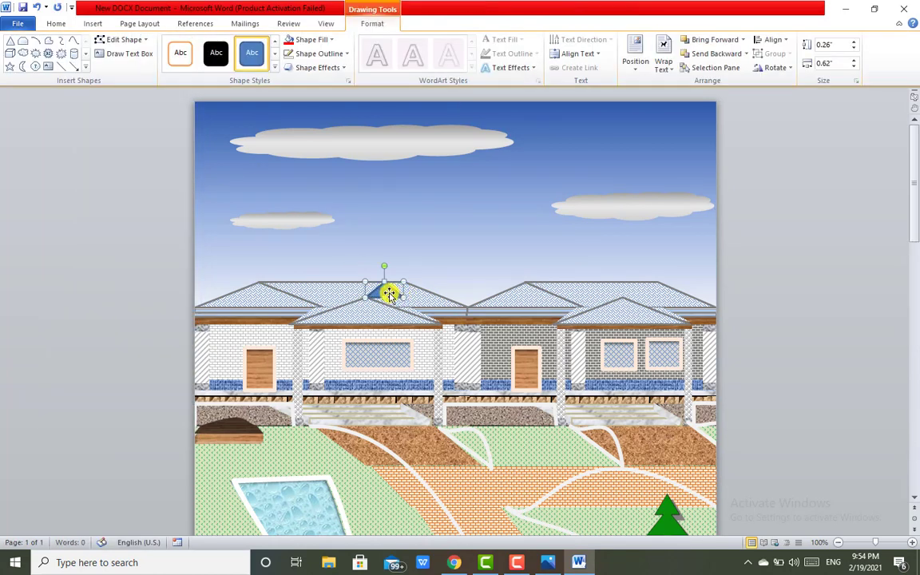
mouse_move(397, 290)
mouse_down()
mouse_move(405, 286)
mouse_move(387, 273)
mouse_up()
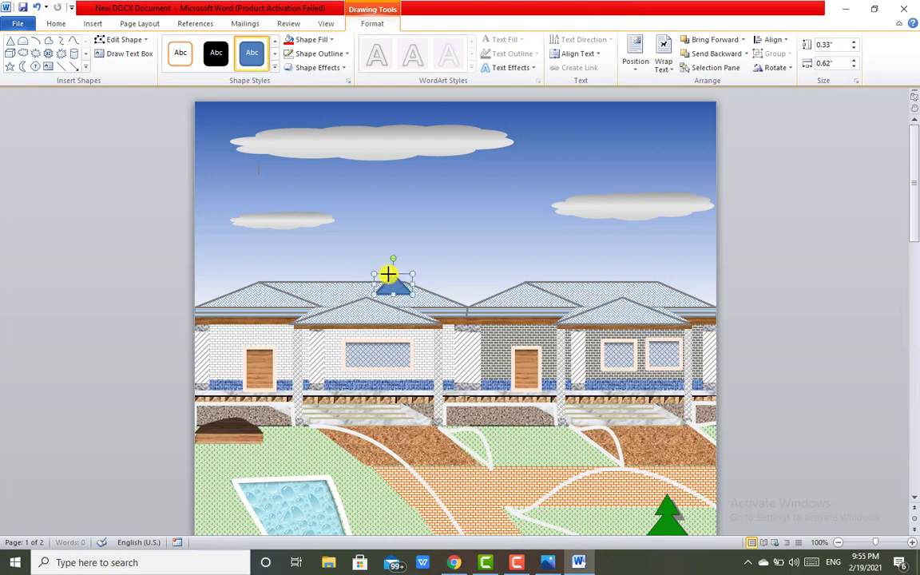
click(344, 54)
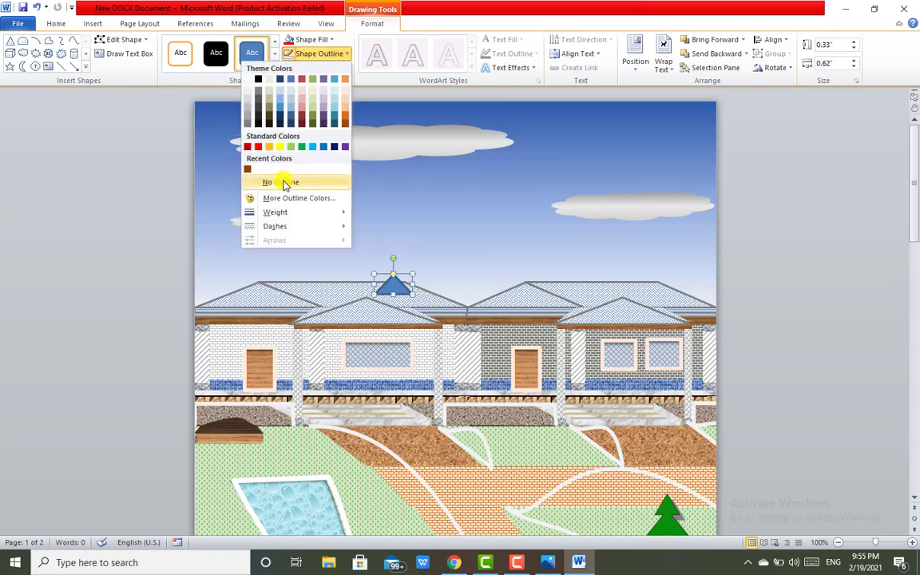
Remove the triangle's outline and try a purple effect style and a light beige texture.
click(286, 183)
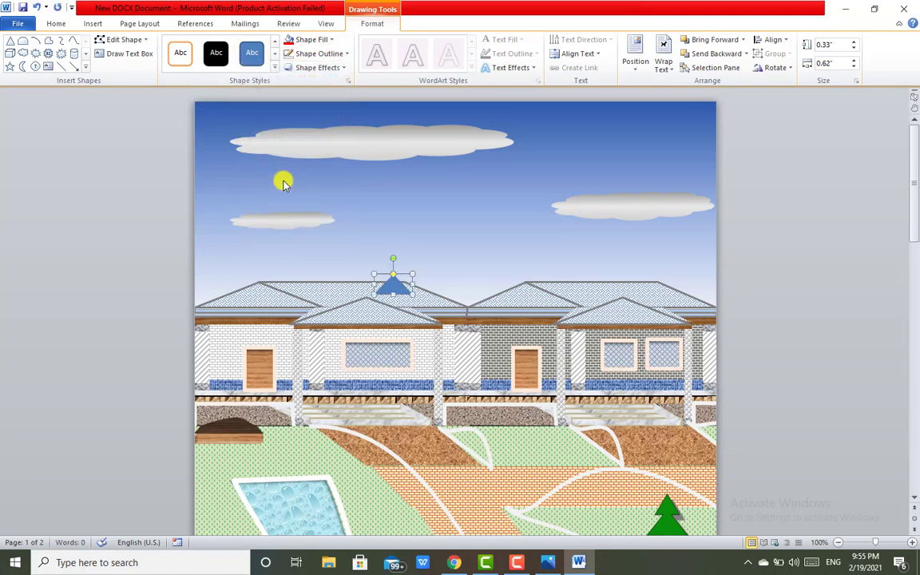
click(274, 68)
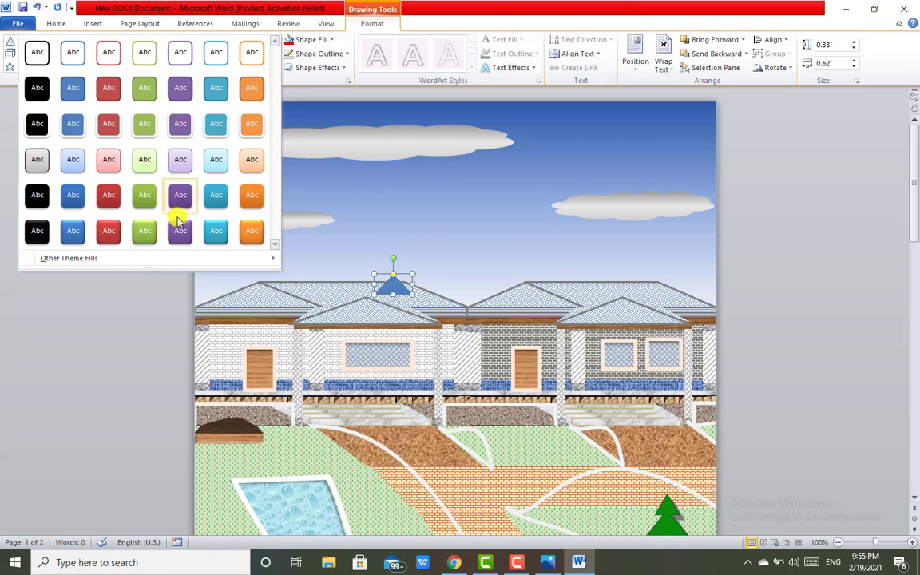
click(181, 231)
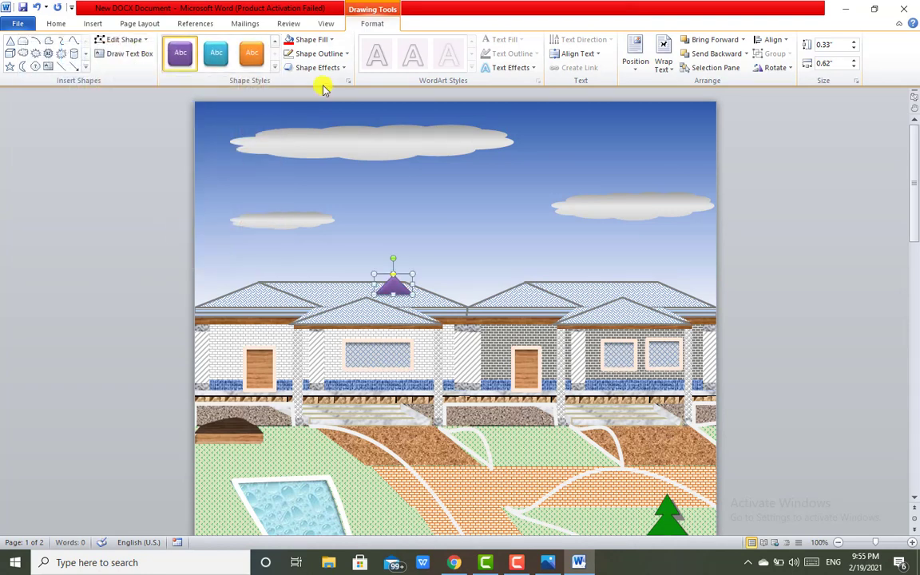
click(323, 40)
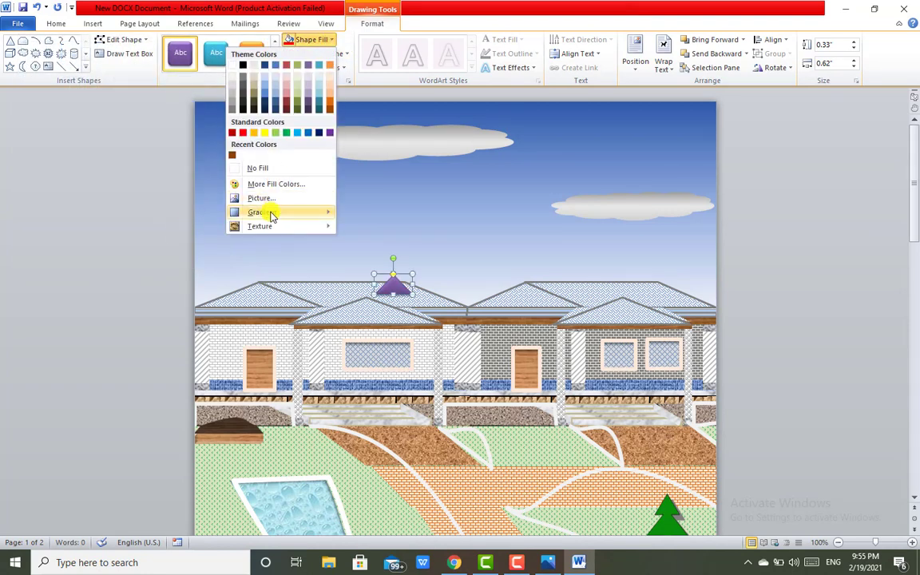
mouse_move(270, 227)
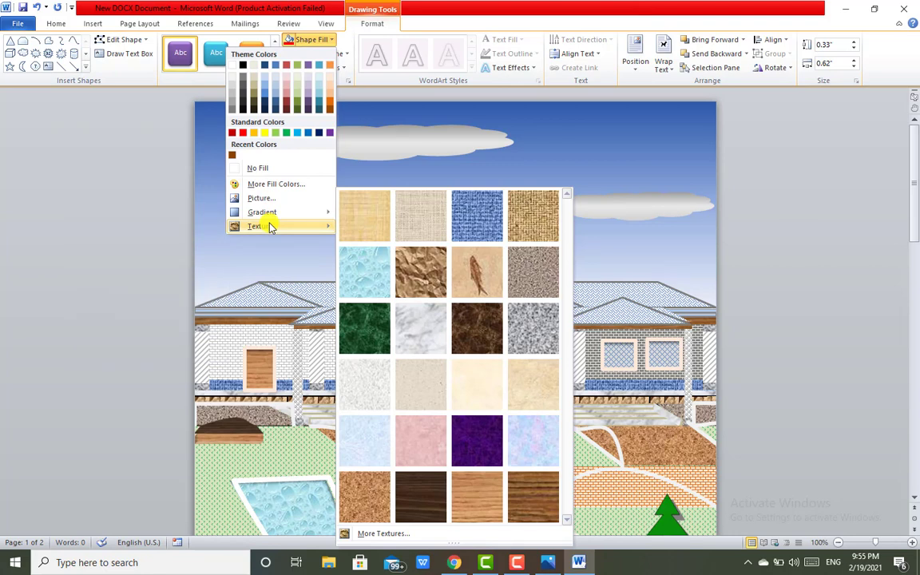
click(398, 222)
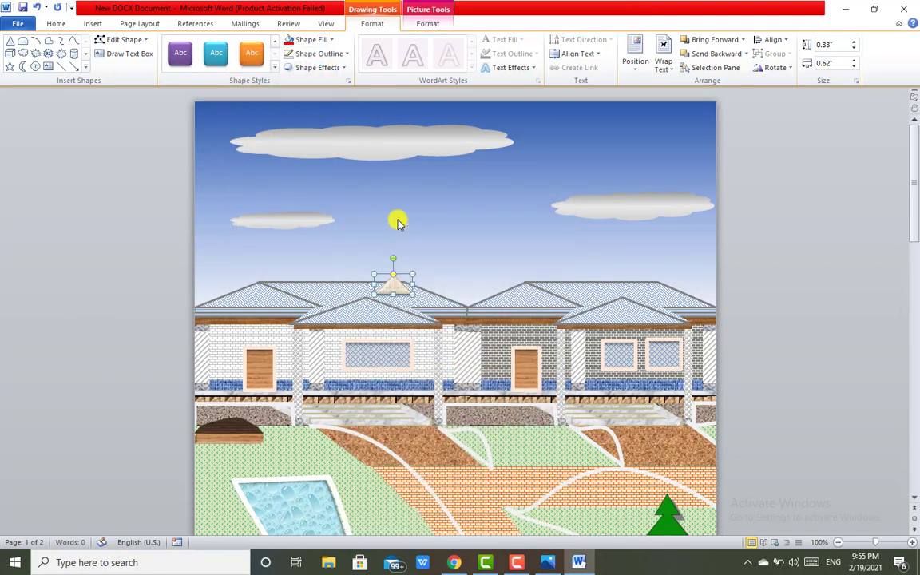
Give the triangle a blue pattern fill that matches the roof tiles.
click(330, 40)
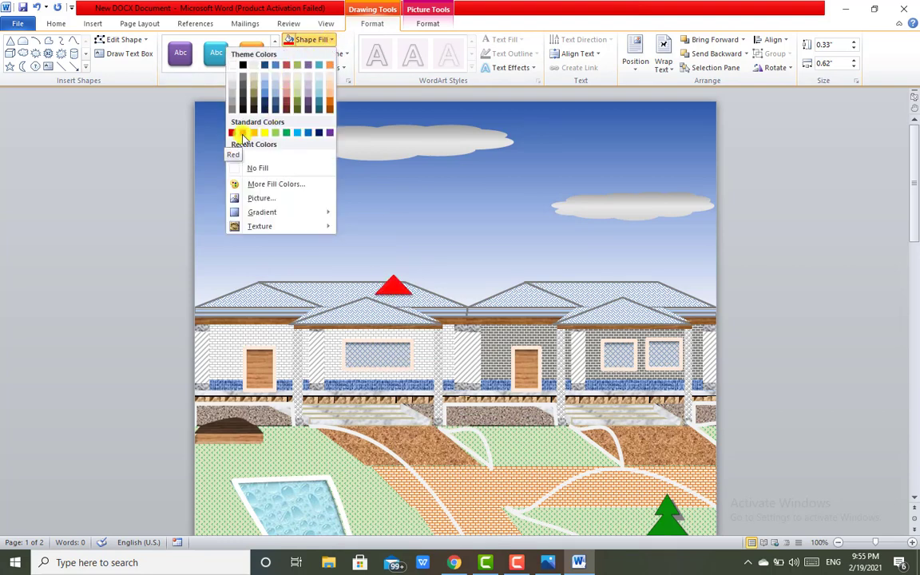
mouse_move(256, 226)
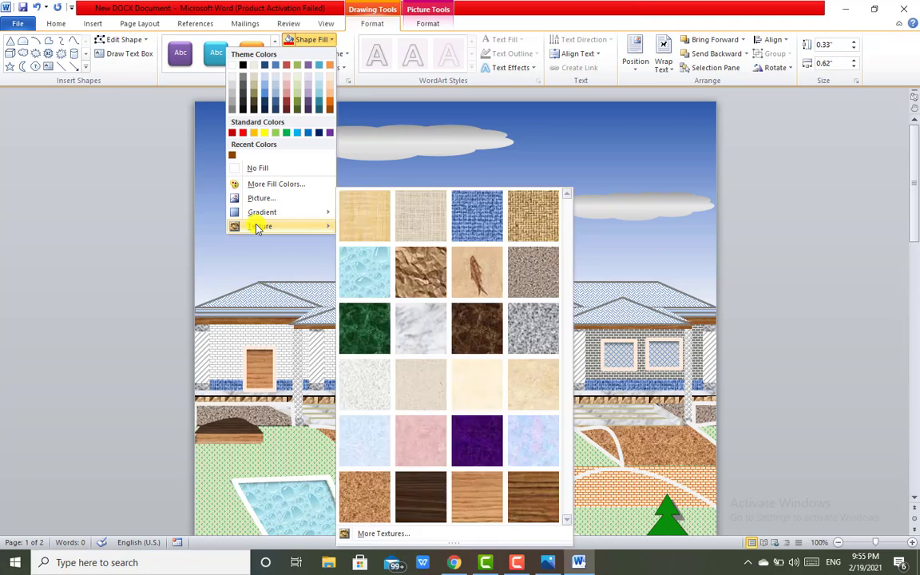
click(391, 534)
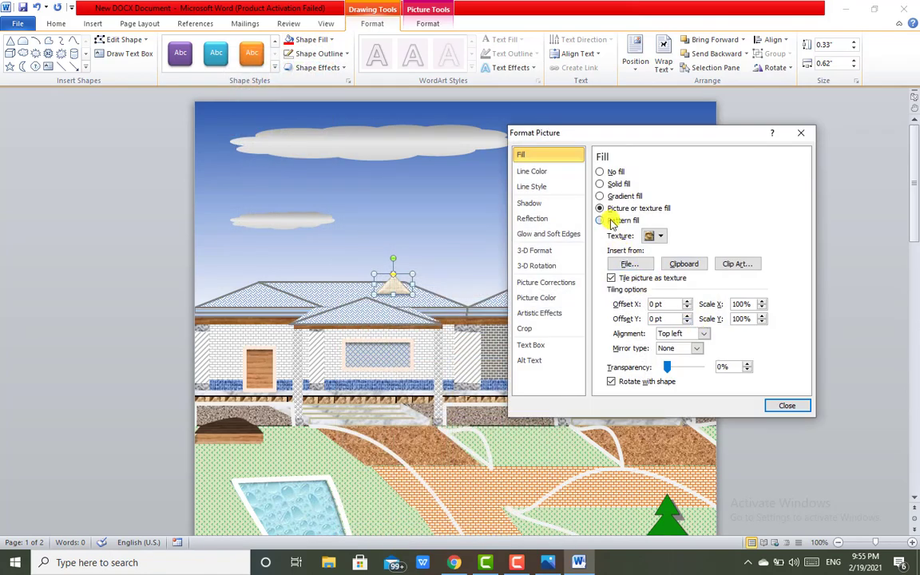
click(605, 220)
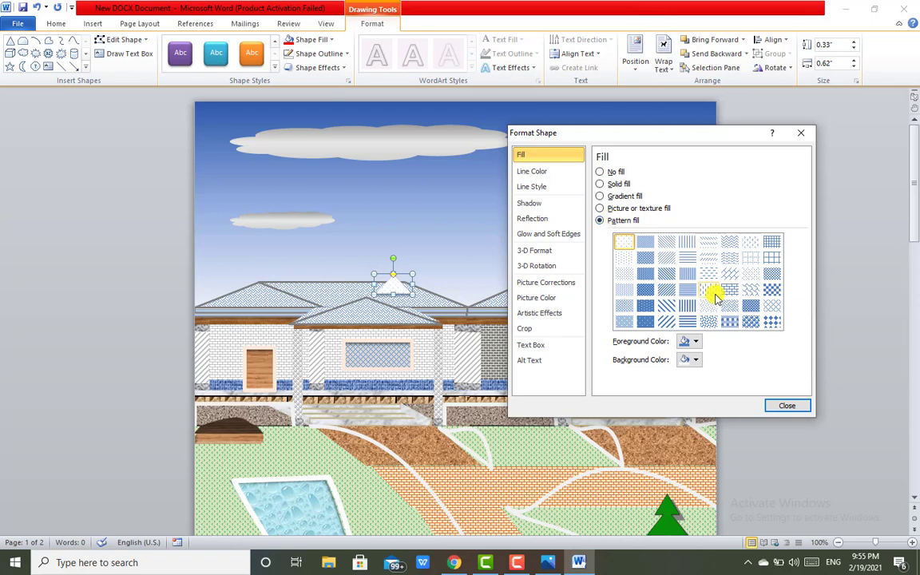
click(748, 307)
click(750, 321)
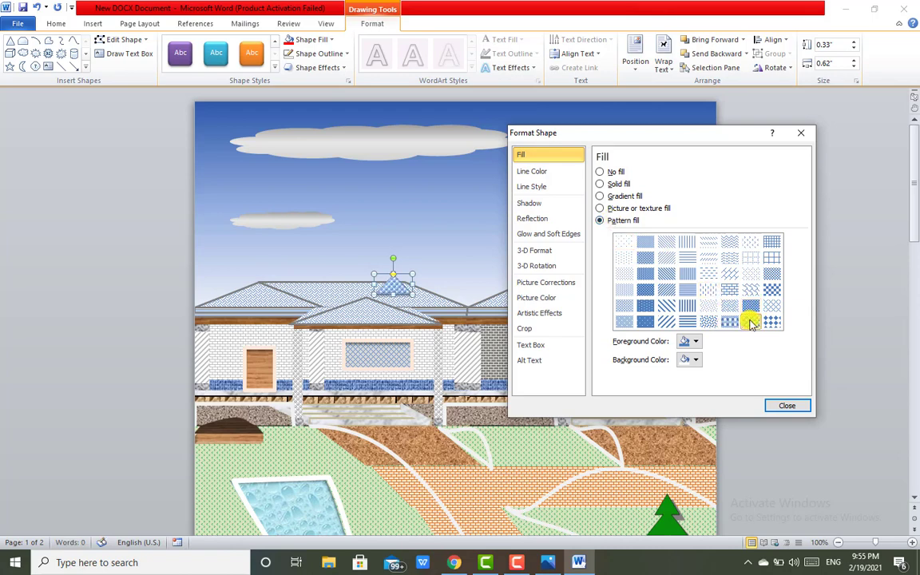
click(773, 403)
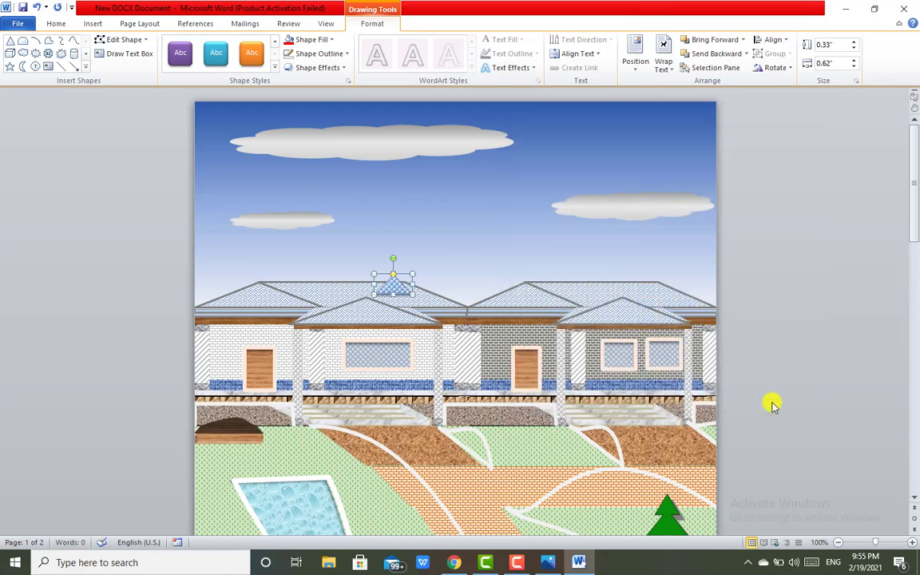
Draw a small rectangle chimney on the left roof peak.
click(88, 24)
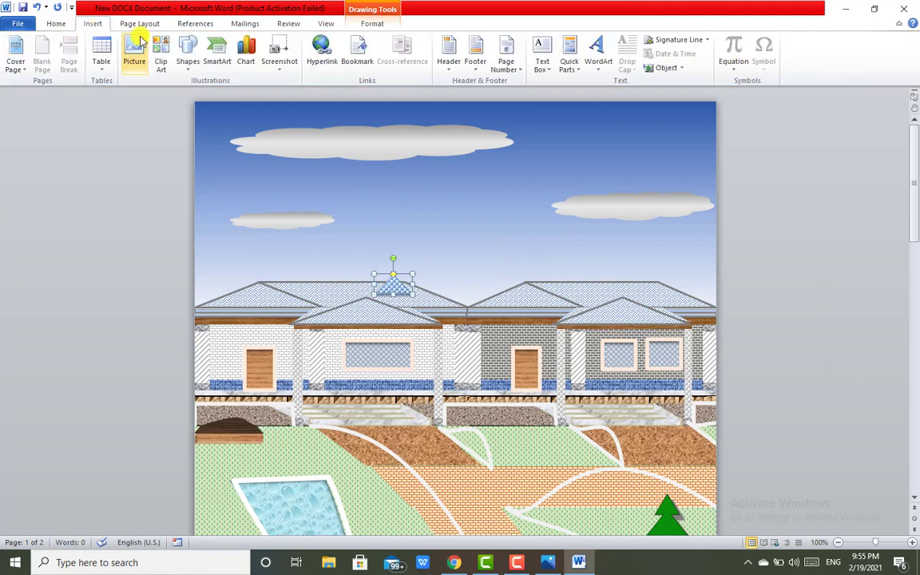
click(183, 73)
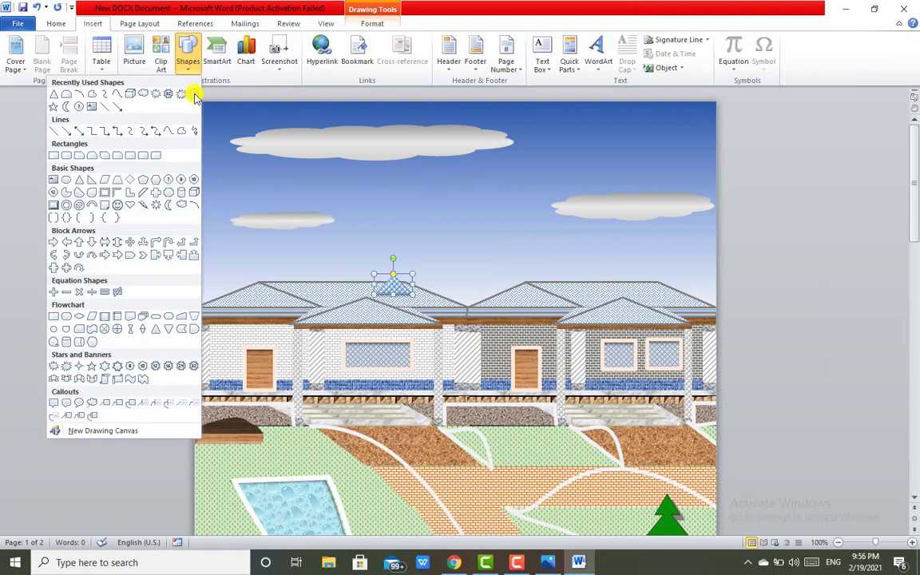
click(192, 94)
click(382, 284)
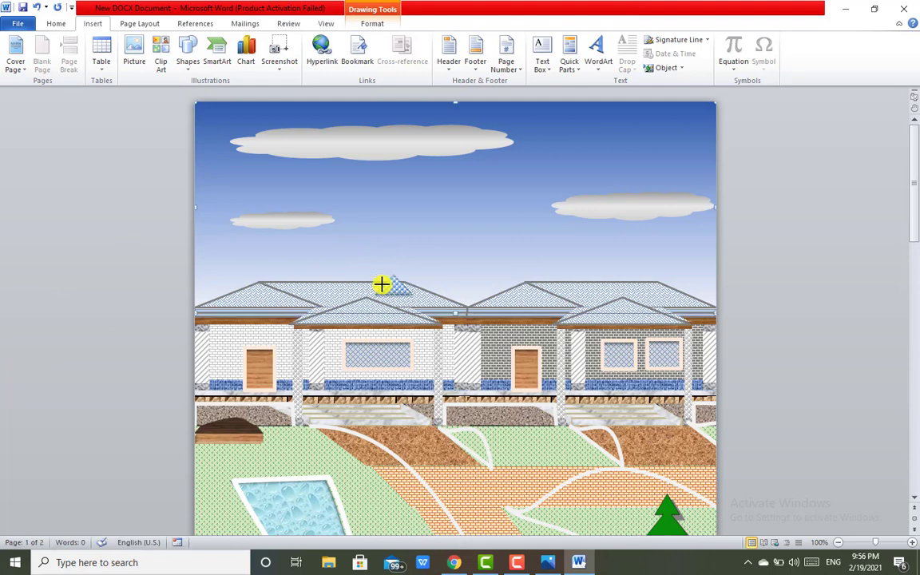
drag(382, 279, 383, 272)
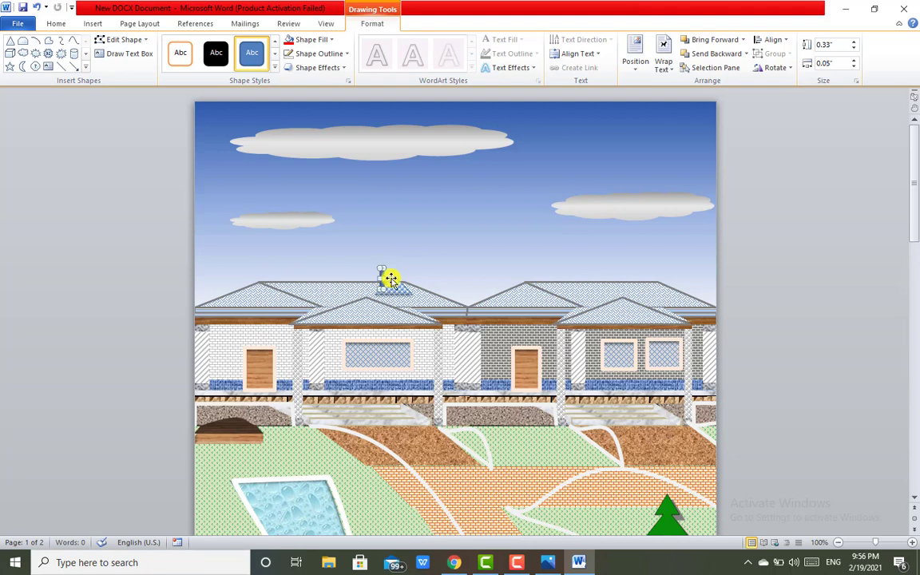
Copy the triangle's pattern onto the chimney with Format Painter and bring it to front.
click(390, 277)
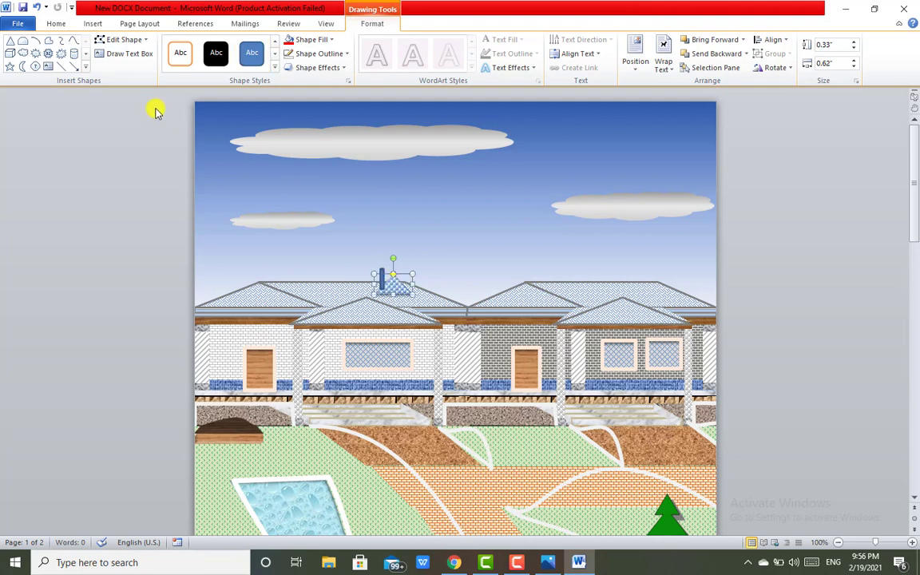
click(54, 22)
click(65, 67)
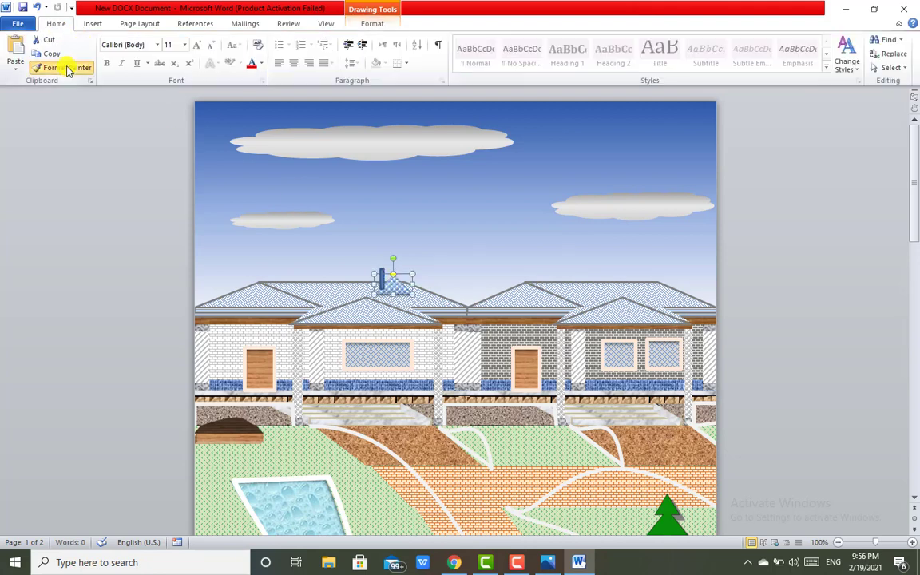
click(383, 274)
right_click(393, 285)
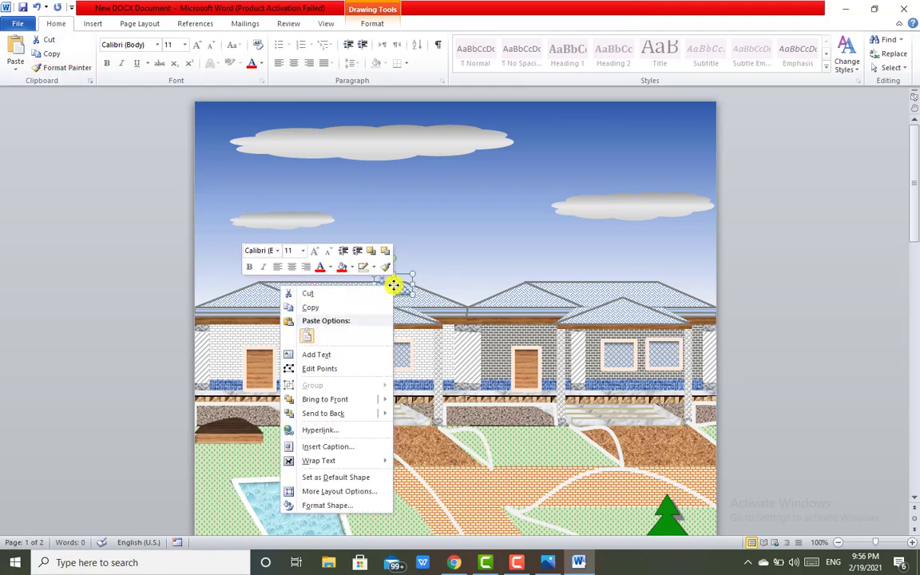
click(331, 398)
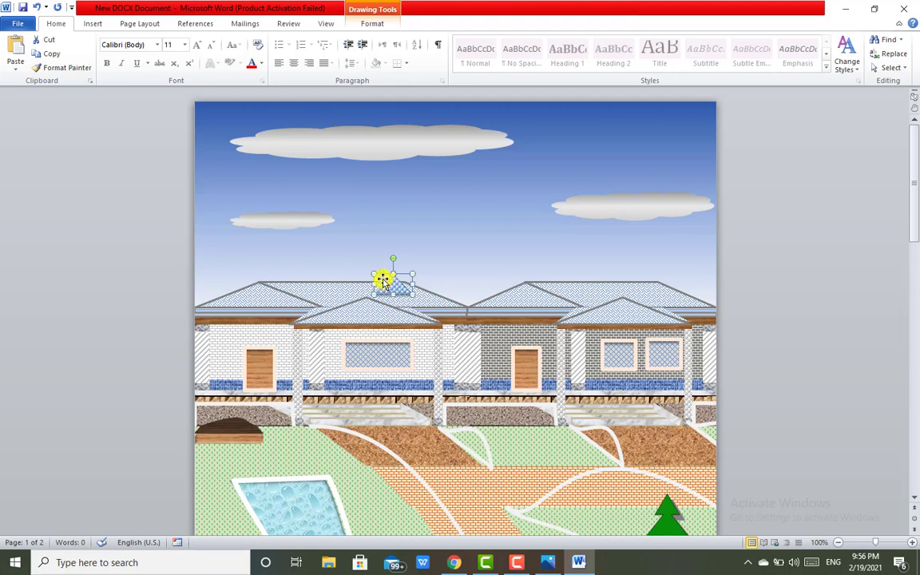
click(382, 278)
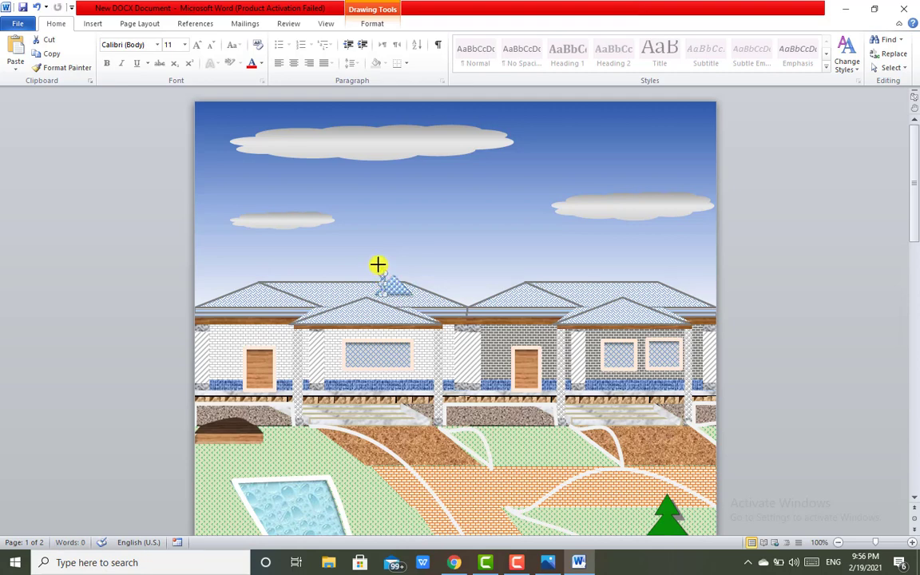
click(400, 288)
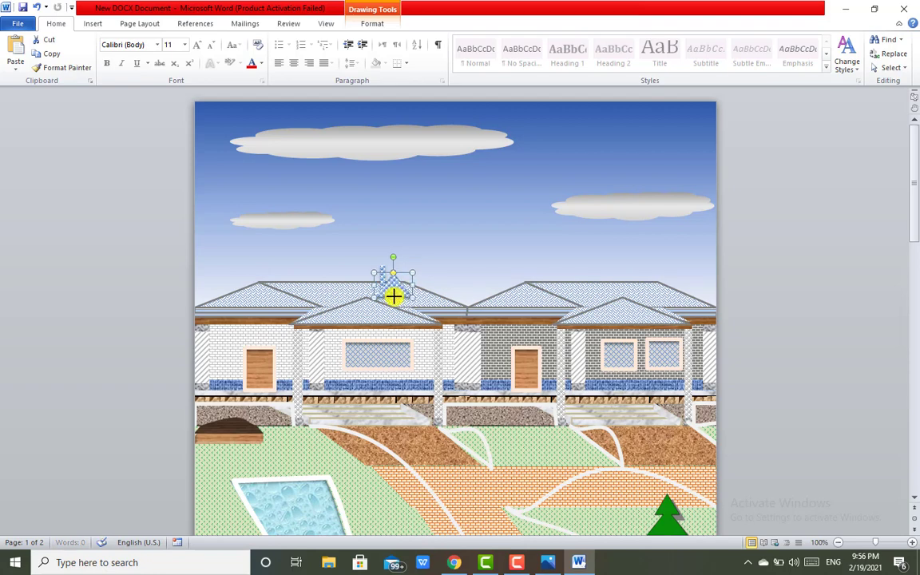
Nudge the chimney slightly right and down on the left roof.
click(485, 265)
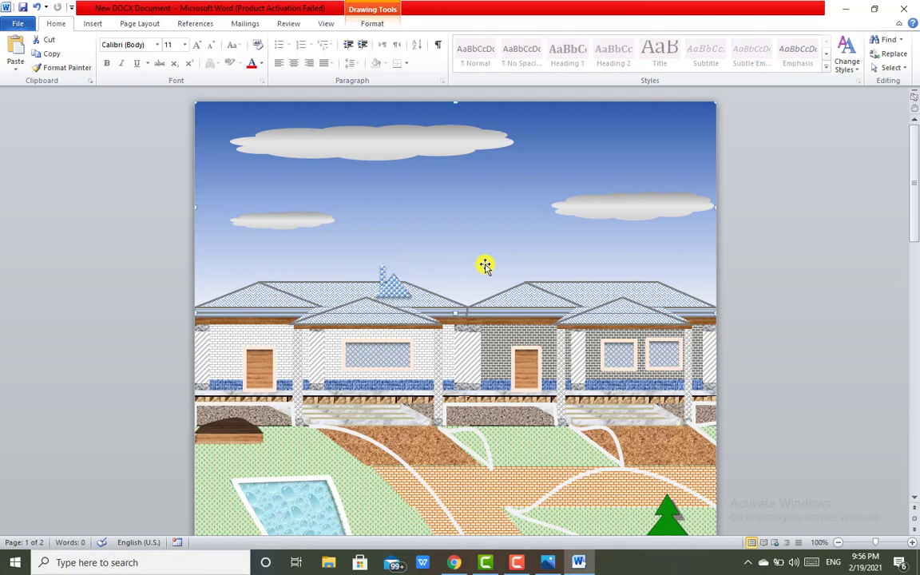
click(382, 277)
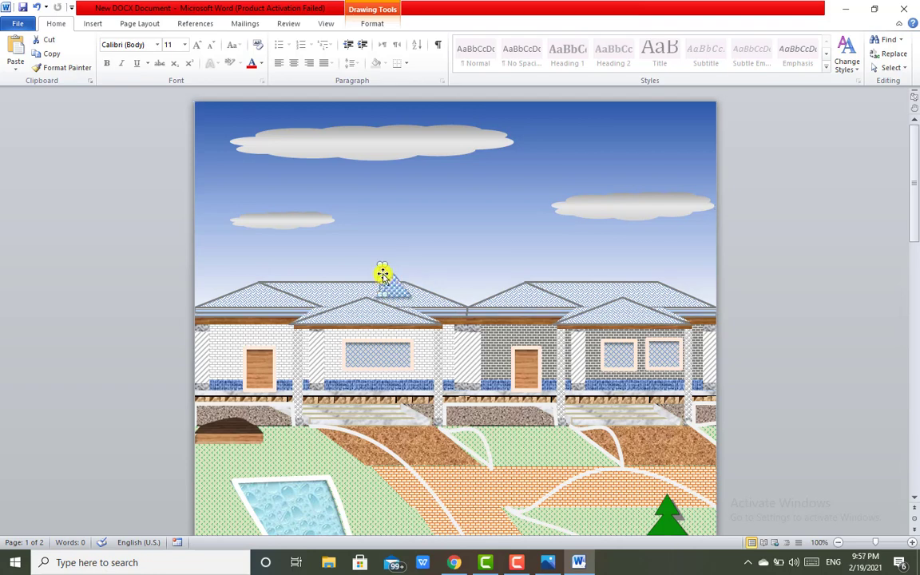
drag(383, 277, 393, 285)
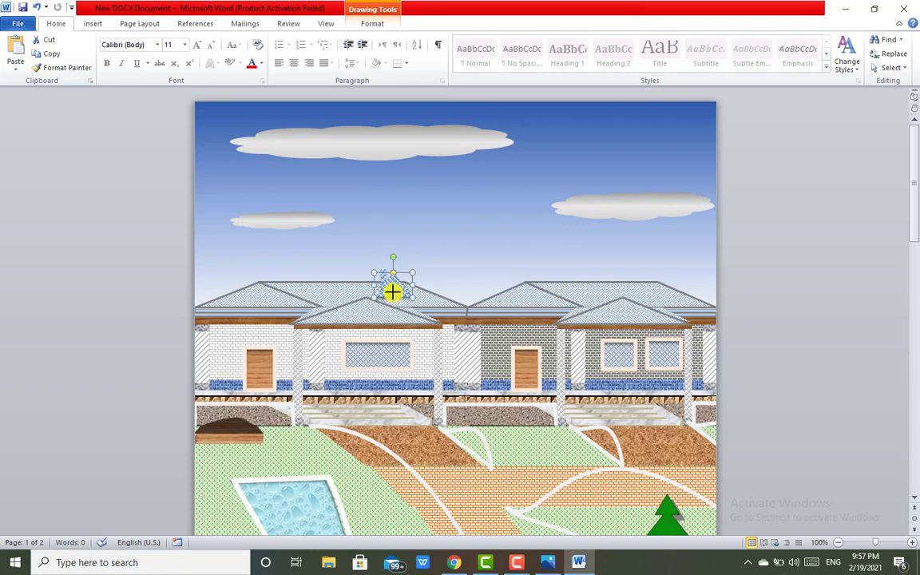
click(384, 298)
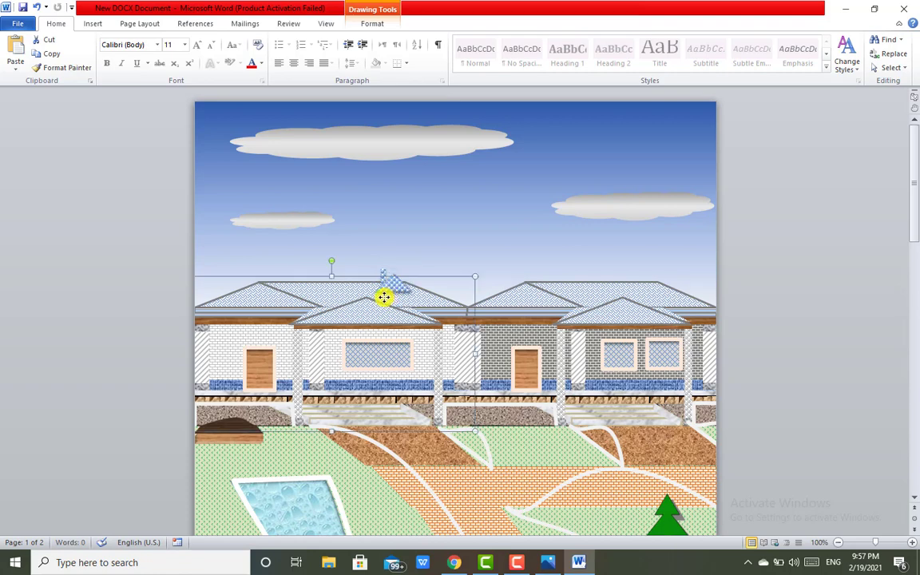
Group the chimney and the patterned roof triangle into one object.
click(382, 272)
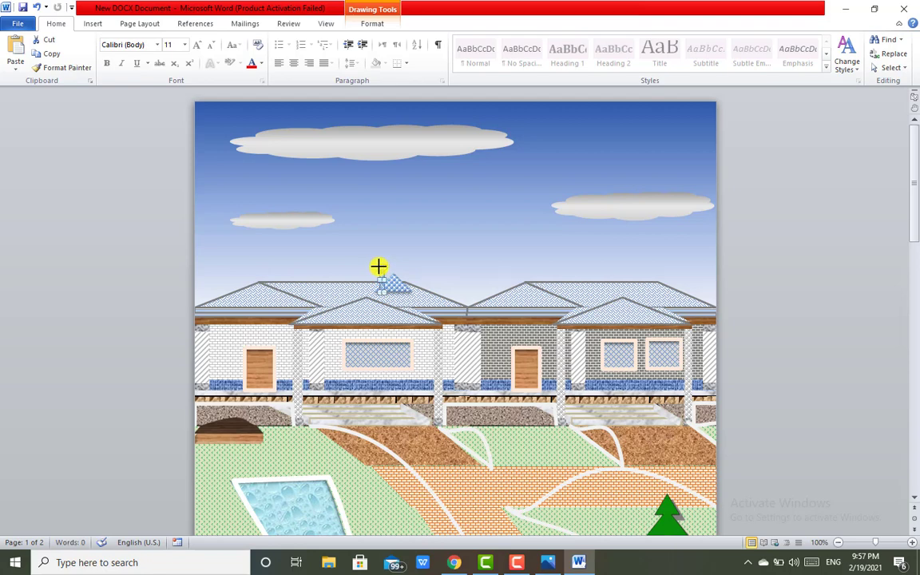
click(392, 280)
click(392, 28)
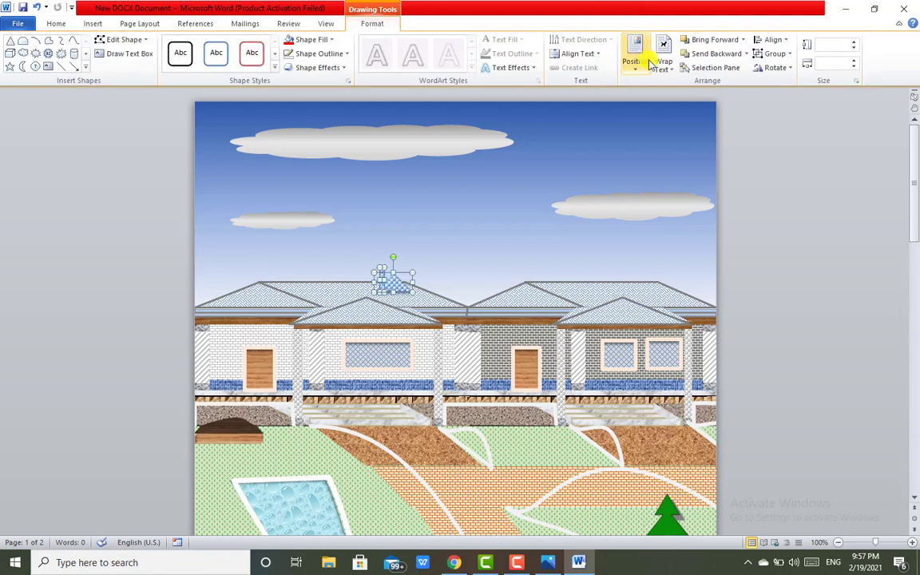
click(760, 54)
click(755, 70)
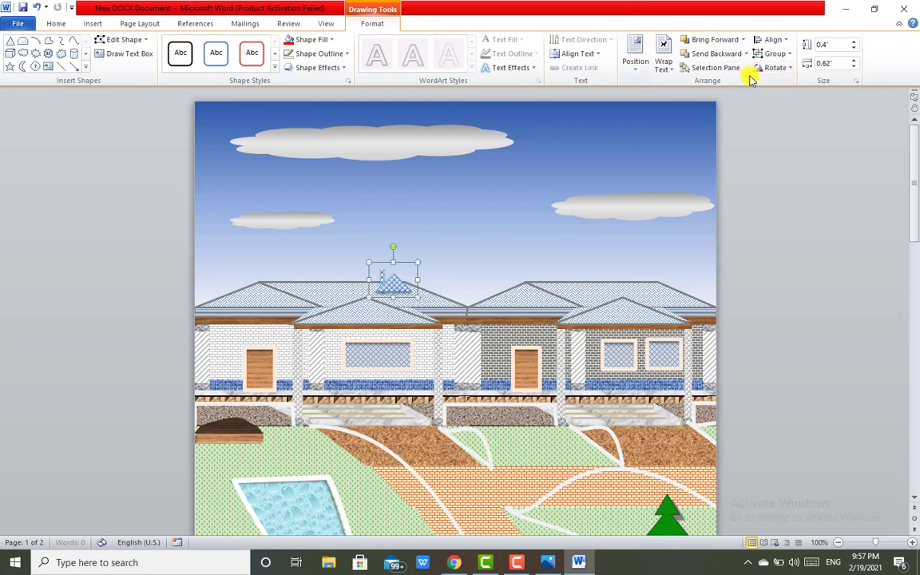
Copy the grouped chimney onto the right house's roof and nudge the left chimney slightly.
drag(400, 273, 648, 271)
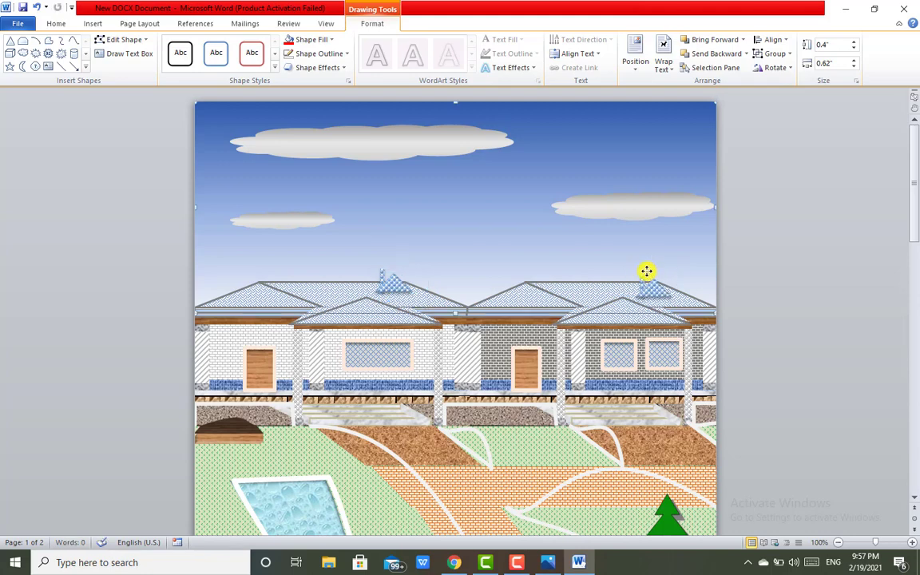
drag(650, 289, 664, 296)
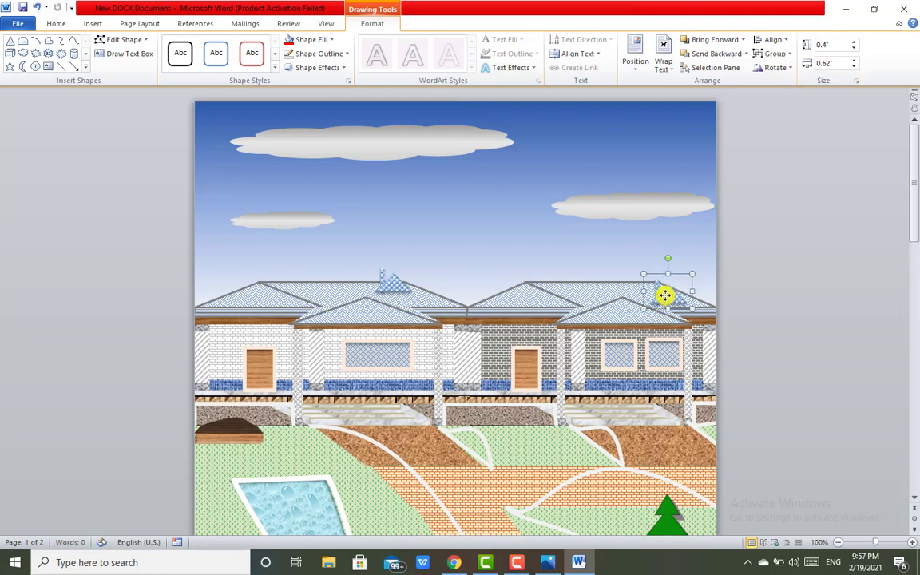
click(396, 283)
drag(403, 294, 404, 293)
click(747, 274)
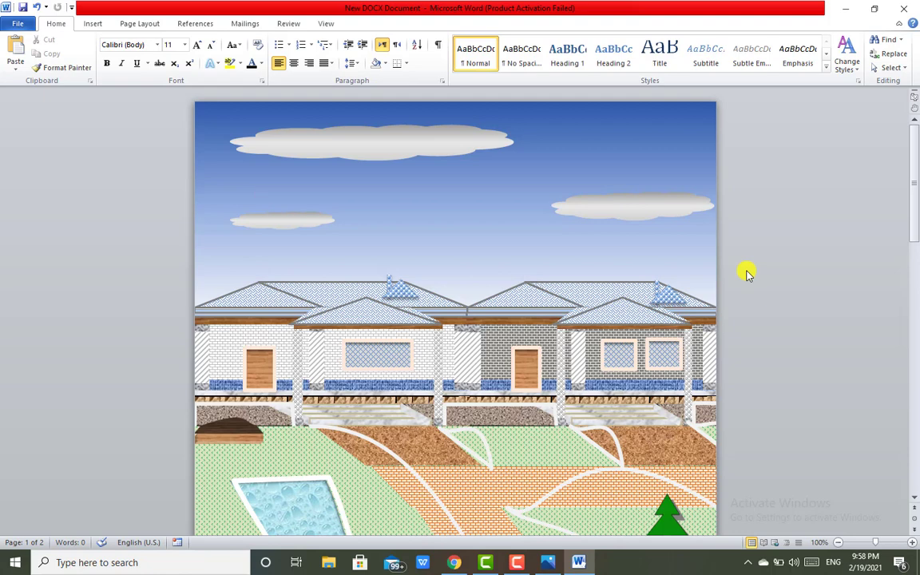
Draw a 1.78" by 2.49" right triangle above the left chimney and enable Edit Points.
click(527, 564)
click(727, 419)
click(91, 23)
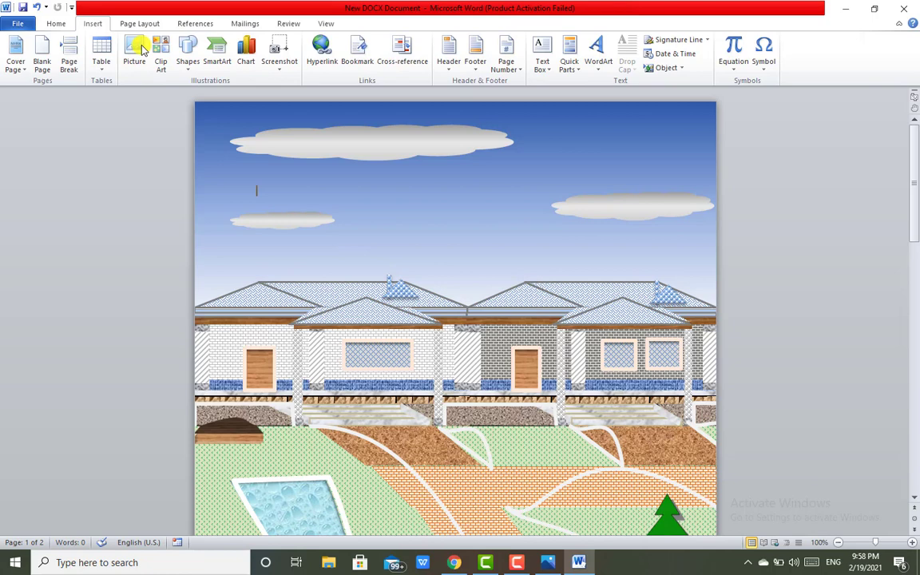
click(187, 58)
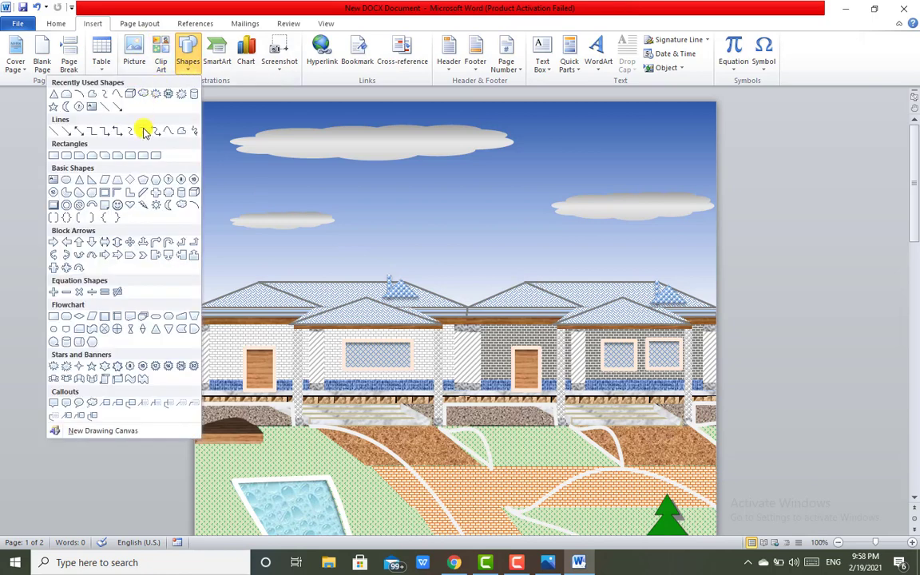
click(91, 175)
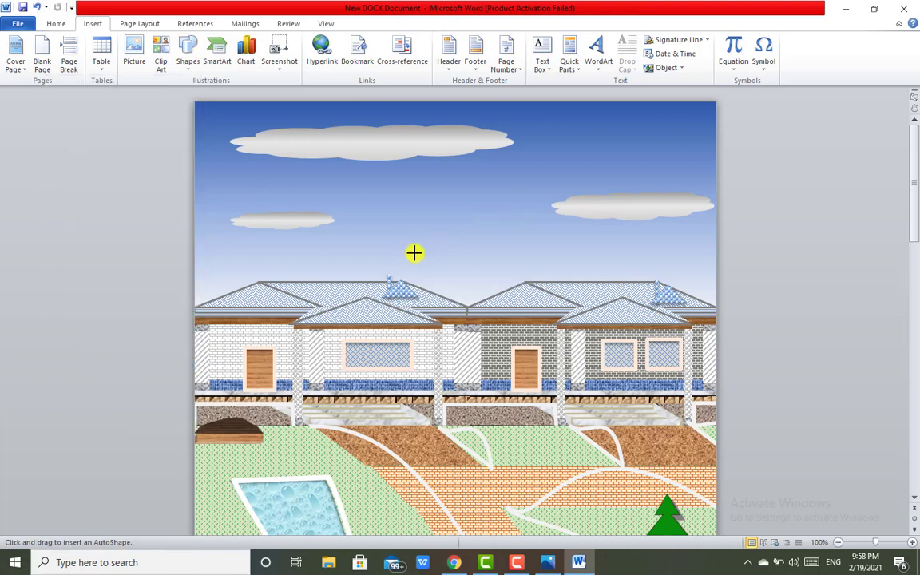
drag(389, 274, 483, 199)
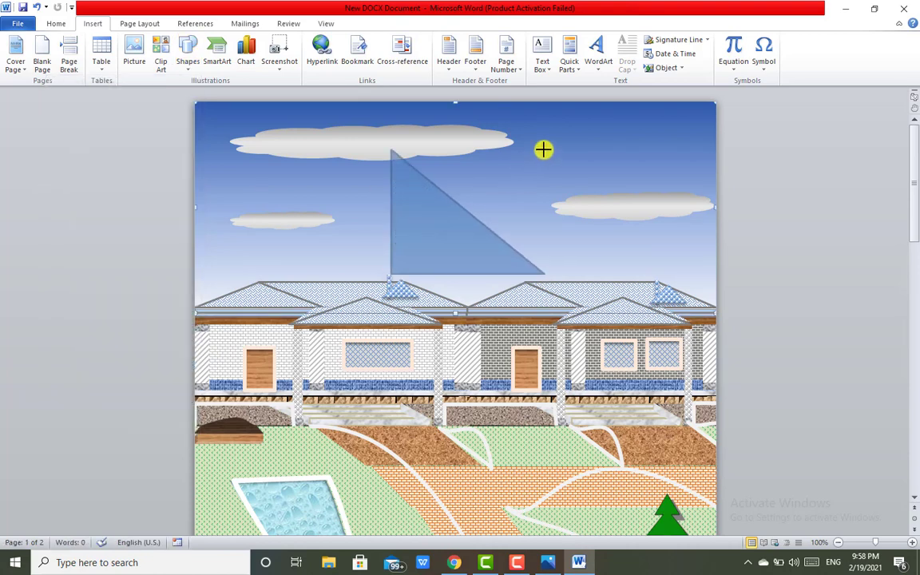
drag(483, 199, 544, 148)
drag(389, 151, 388, 164)
click(121, 39)
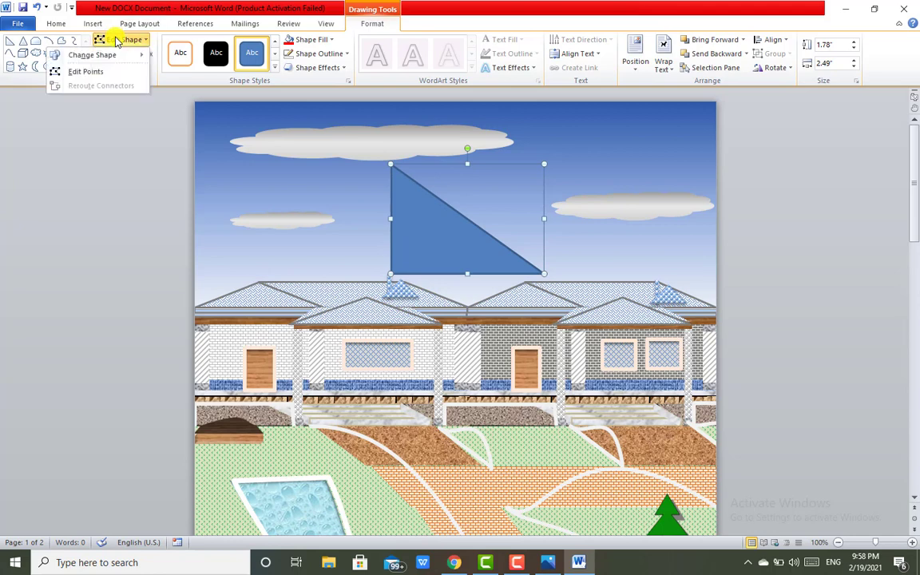
click(93, 71)
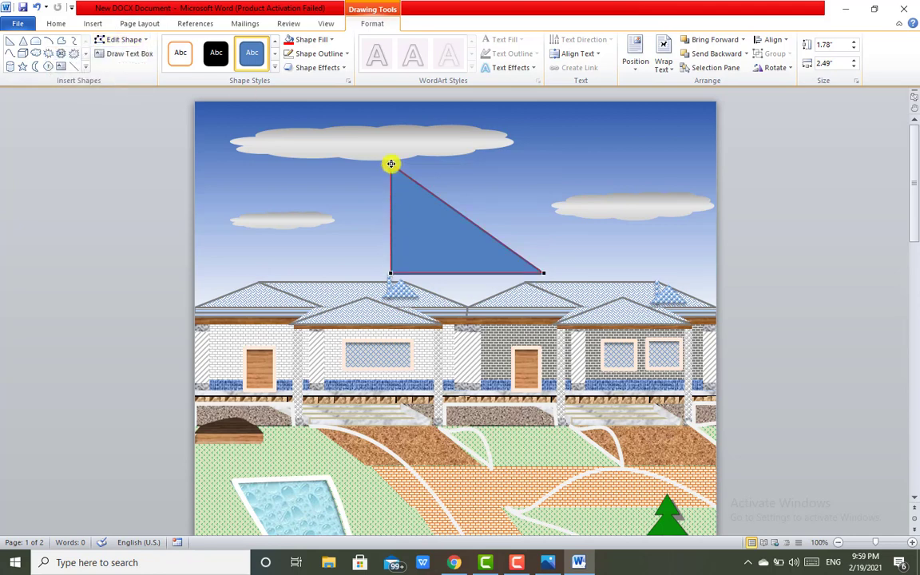
Reshape the triangle into a slim 1.26" by 1.24" kite-shaped plume with no outline.
drag(438, 190, 433, 196)
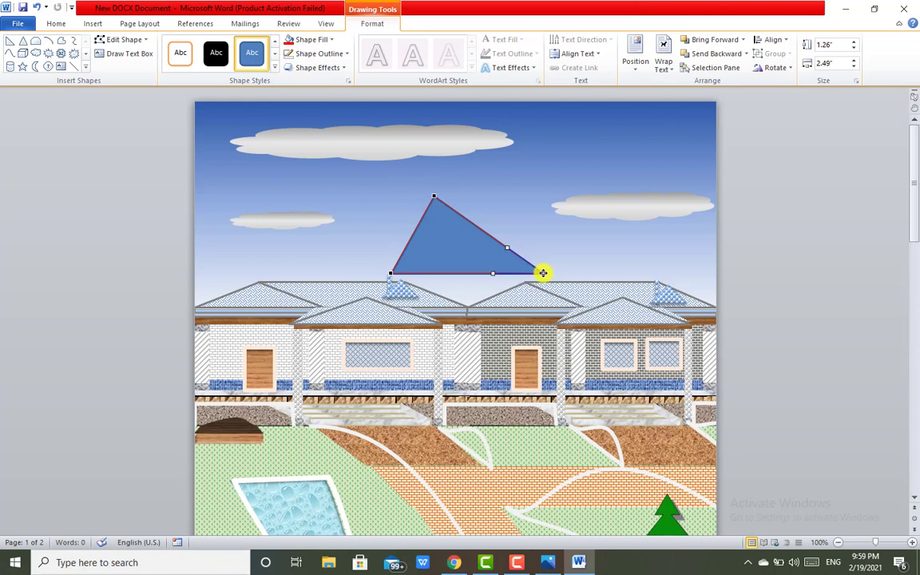
drag(542, 273, 467, 218)
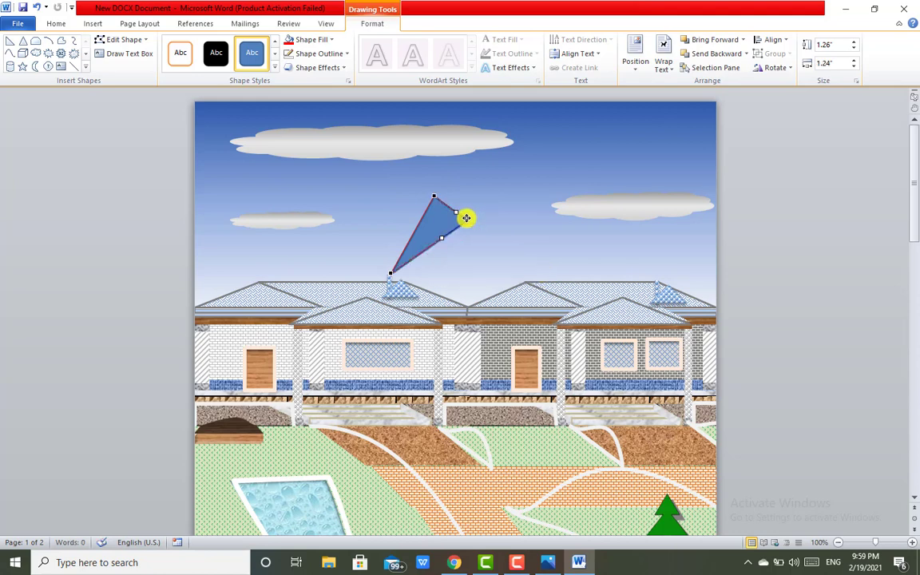
click(313, 54)
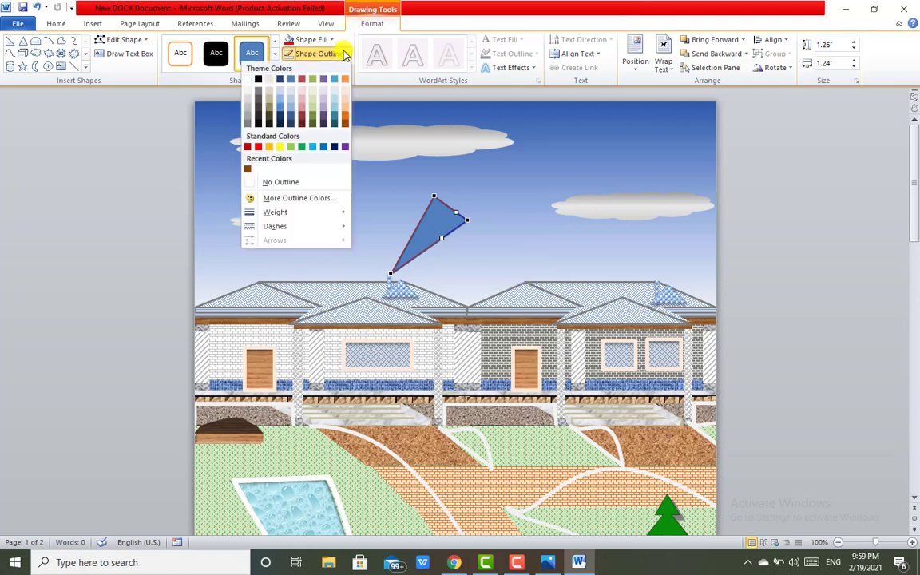
click(282, 186)
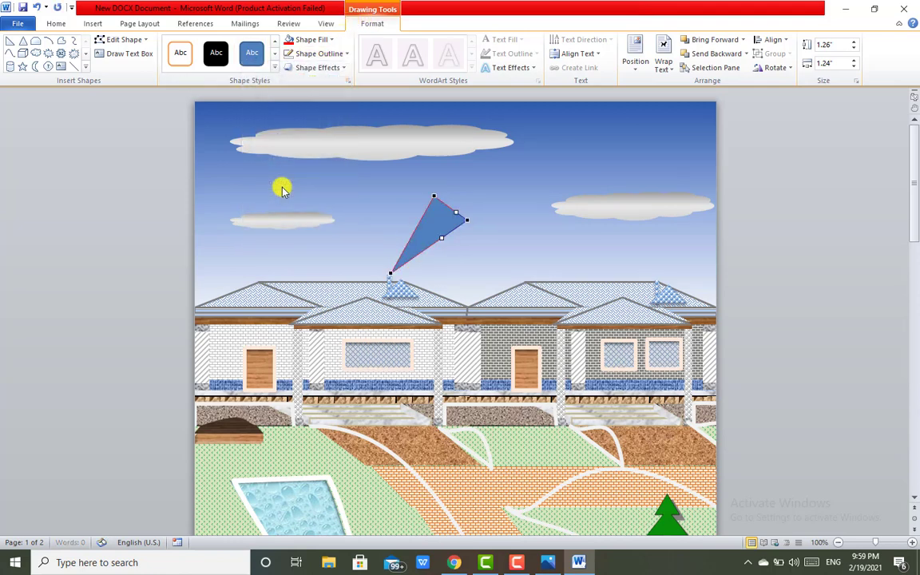
click(321, 39)
mouse_move(281, 212)
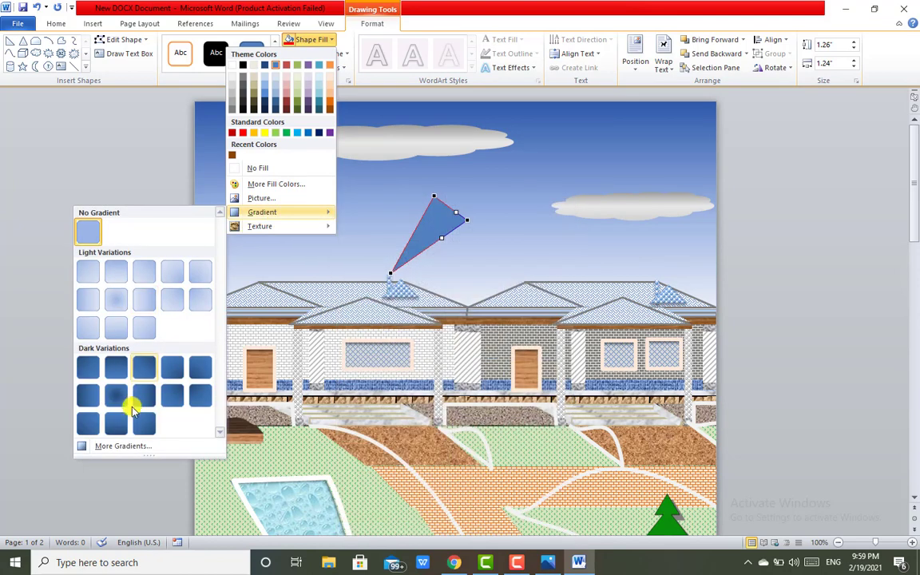
Switch the plume to a gradient fill and brighten its right end and middle stops.
click(119, 446)
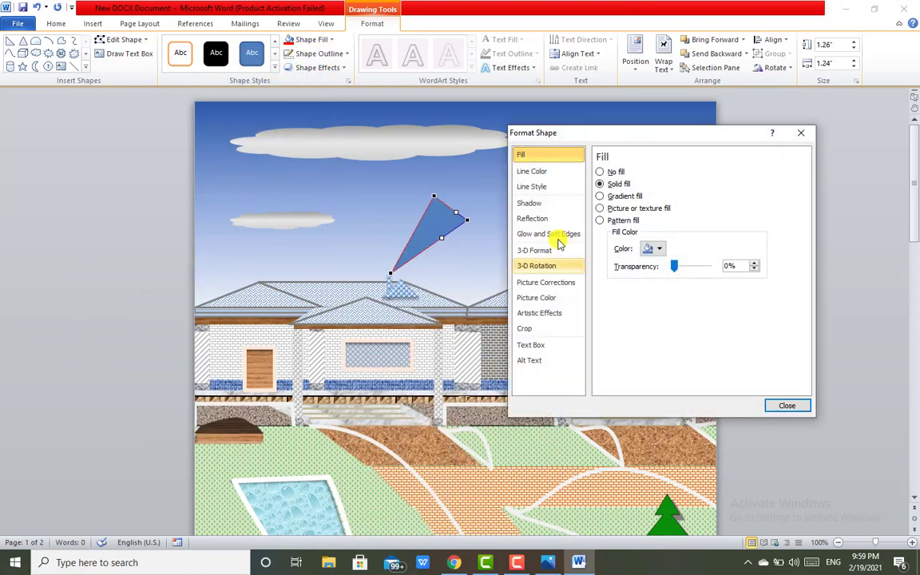
drag(535, 127, 574, 131)
click(641, 199)
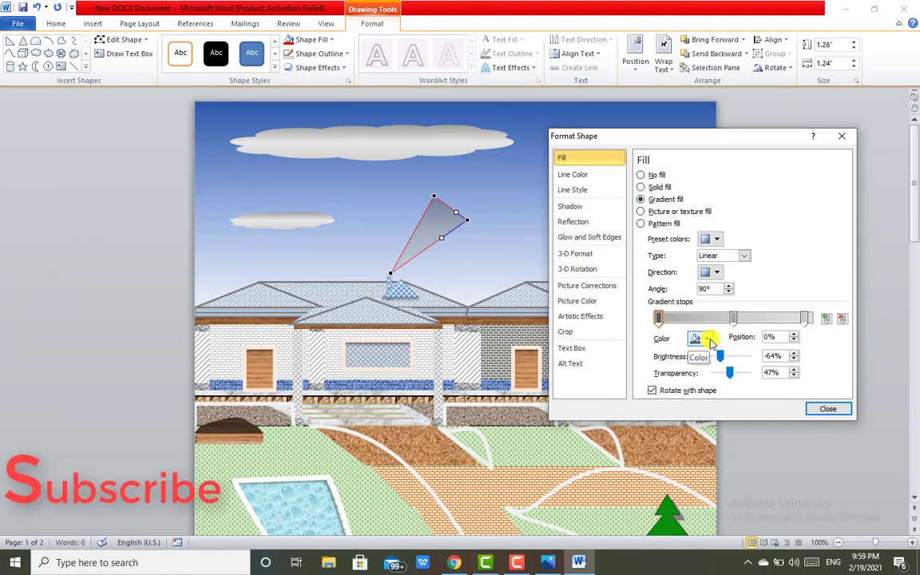
click(803, 318)
drag(729, 361, 743, 363)
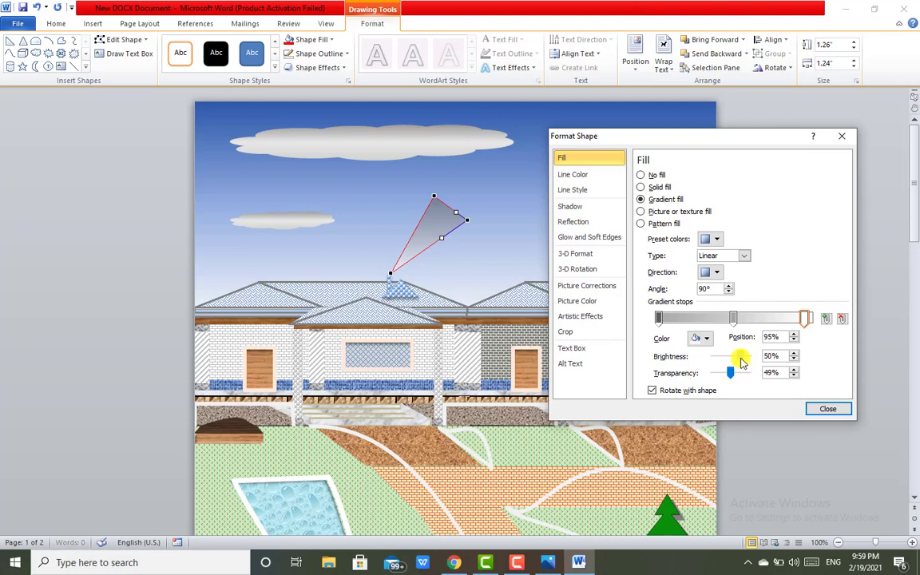
click(734, 318)
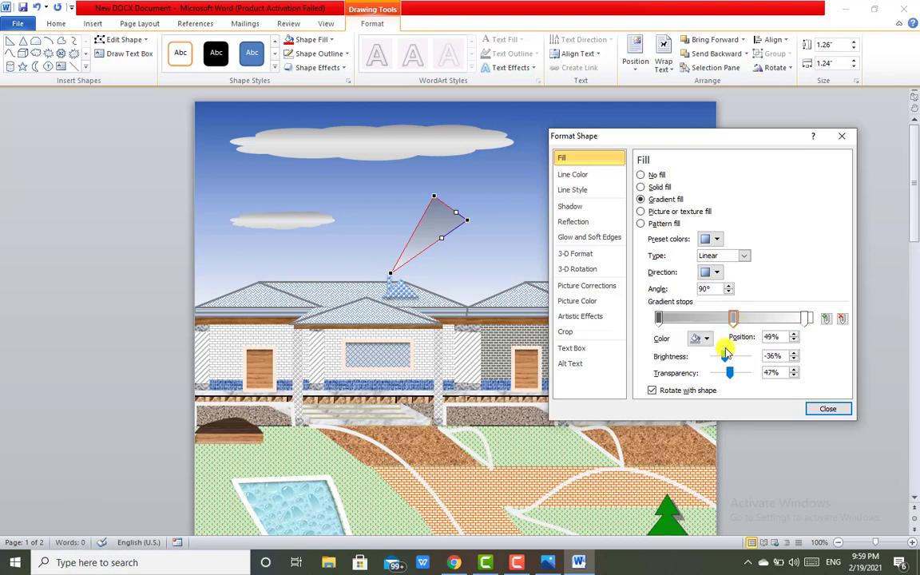
drag(725, 358, 731, 358)
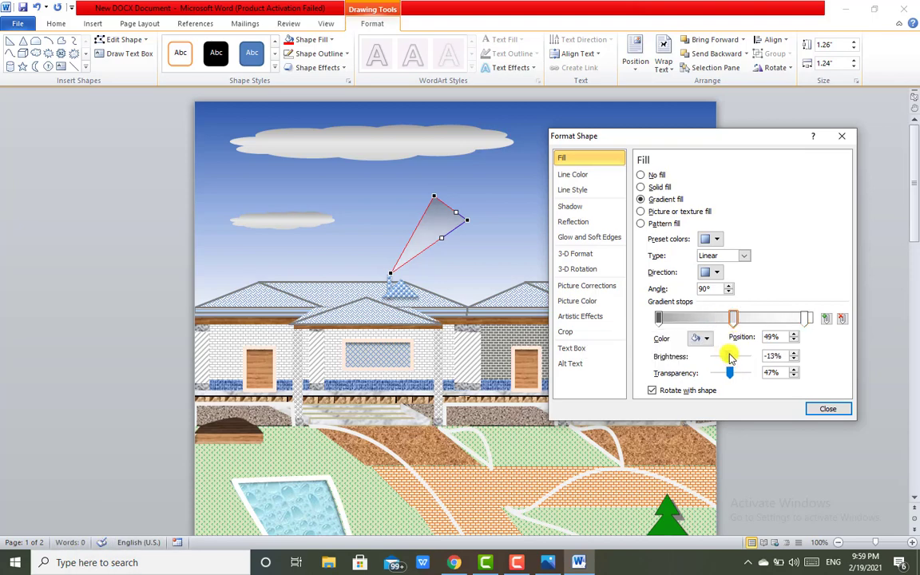
Make the 4% stop light and mostly transparent, the middle 66% transparent, the end dark grey, half-transparent.
drag(660, 318, 670, 323)
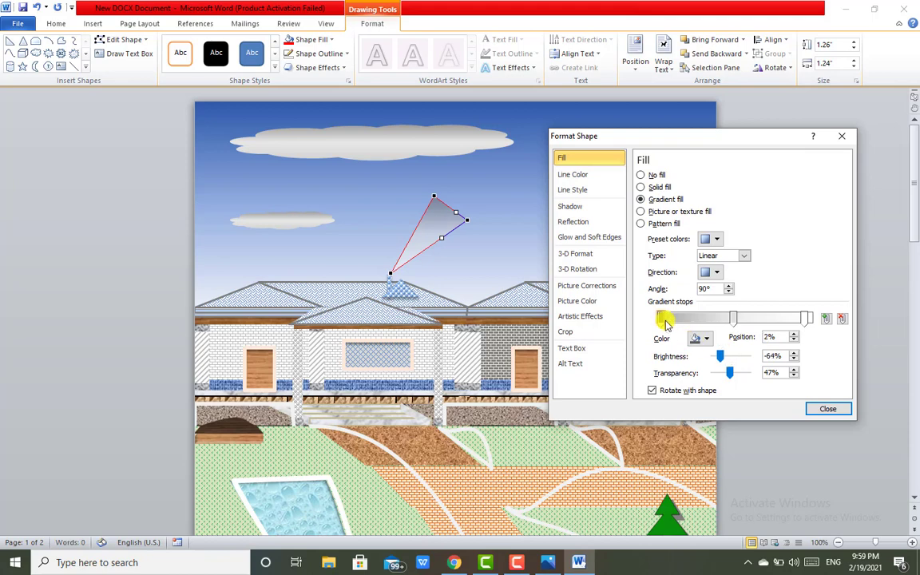
drag(721, 356, 729, 359)
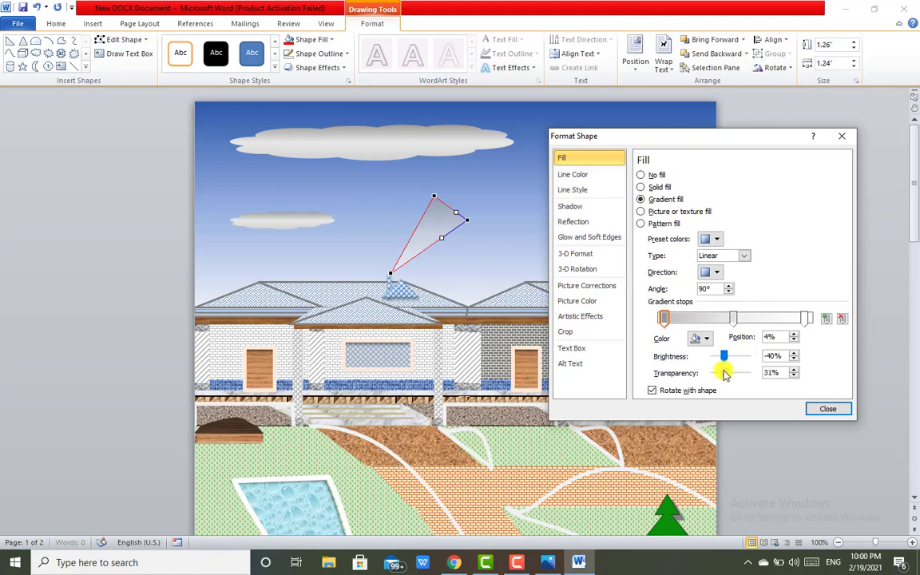
drag(729, 372, 742, 377)
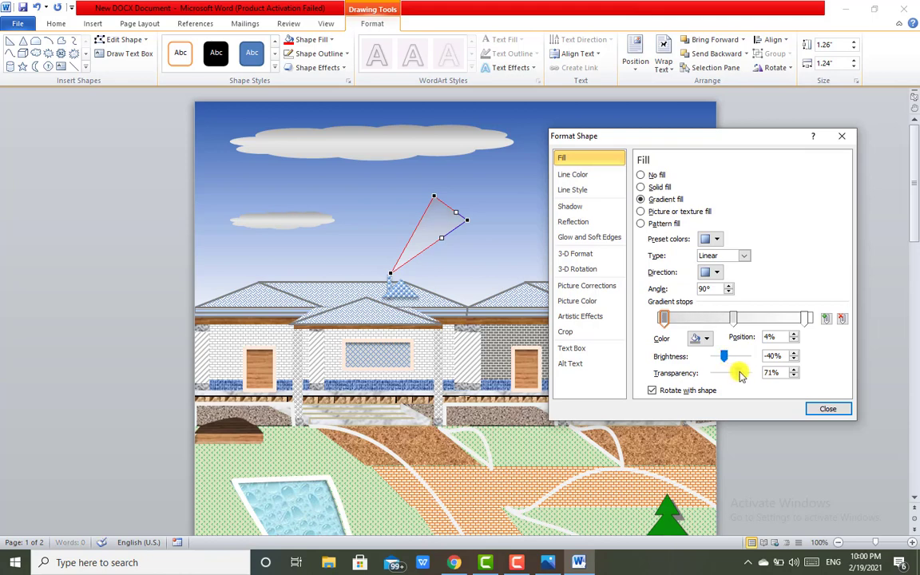
click(733, 318)
drag(729, 376, 736, 377)
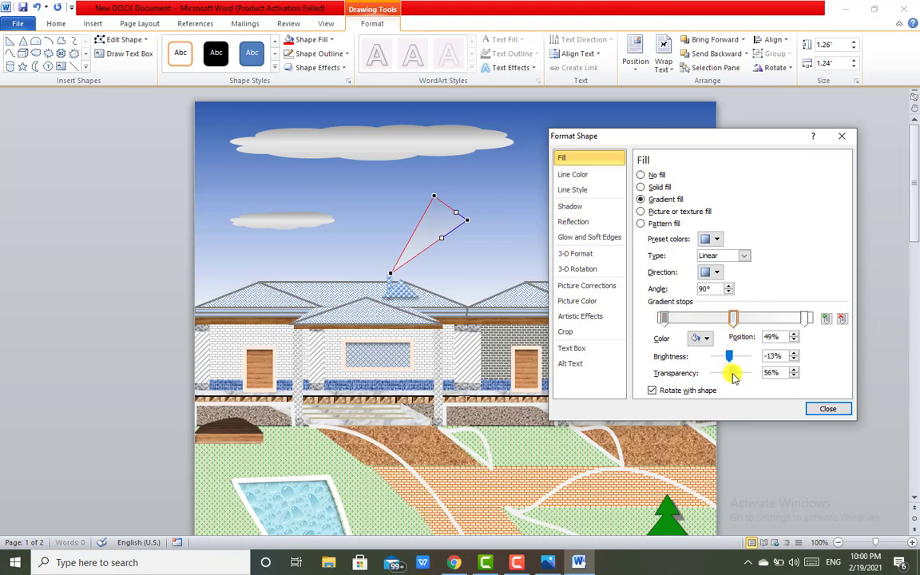
click(804, 318)
click(708, 340)
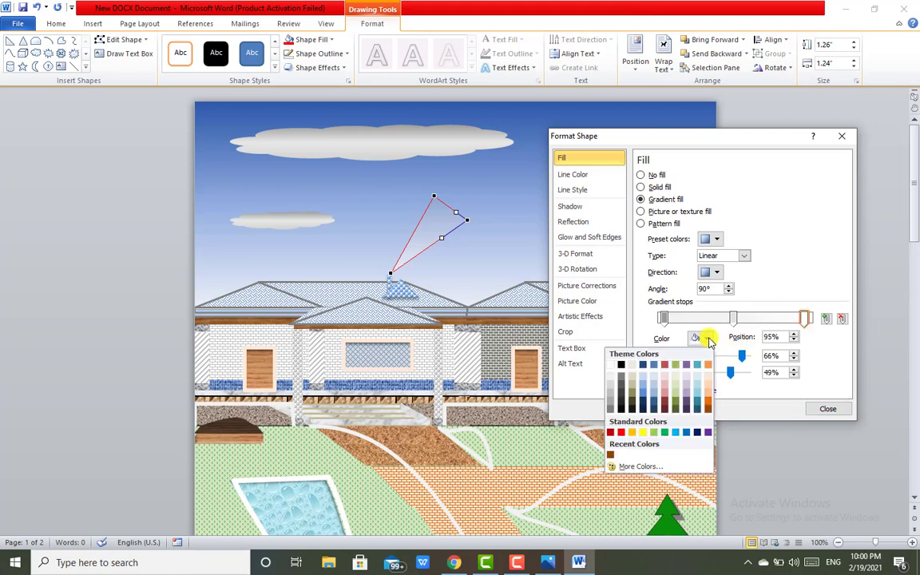
click(621, 386)
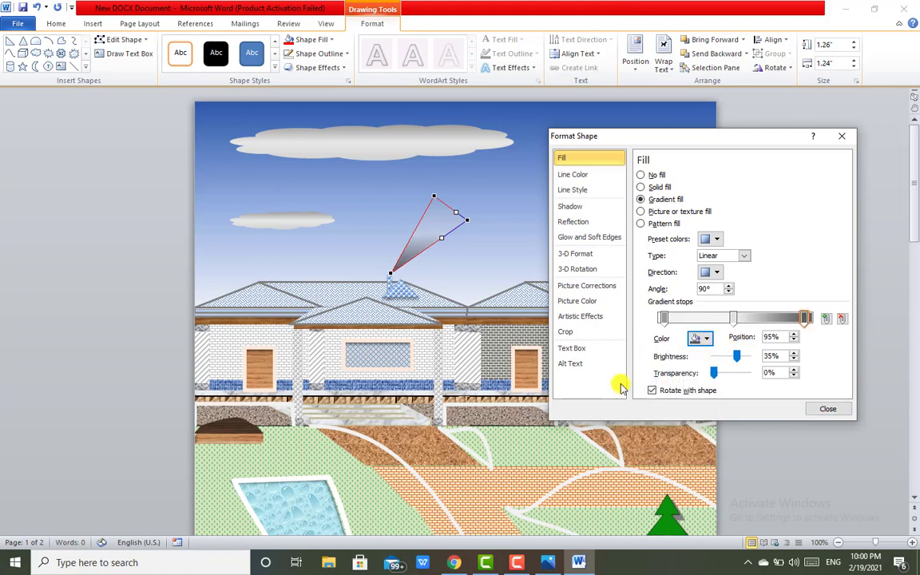
drag(728, 373, 734, 375)
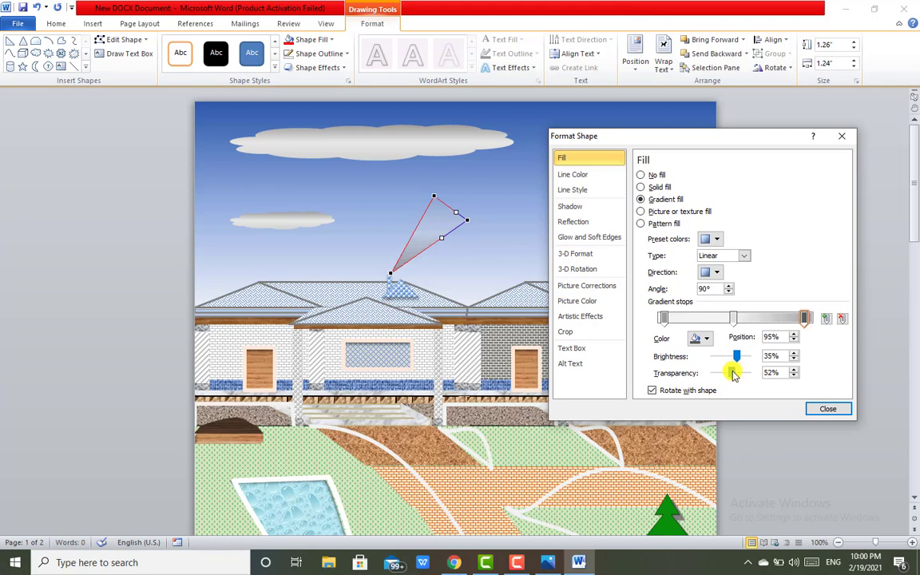
click(828, 408)
Select the left chimney's smoke plume and open its More Gradients fill settings.
click(786, 324)
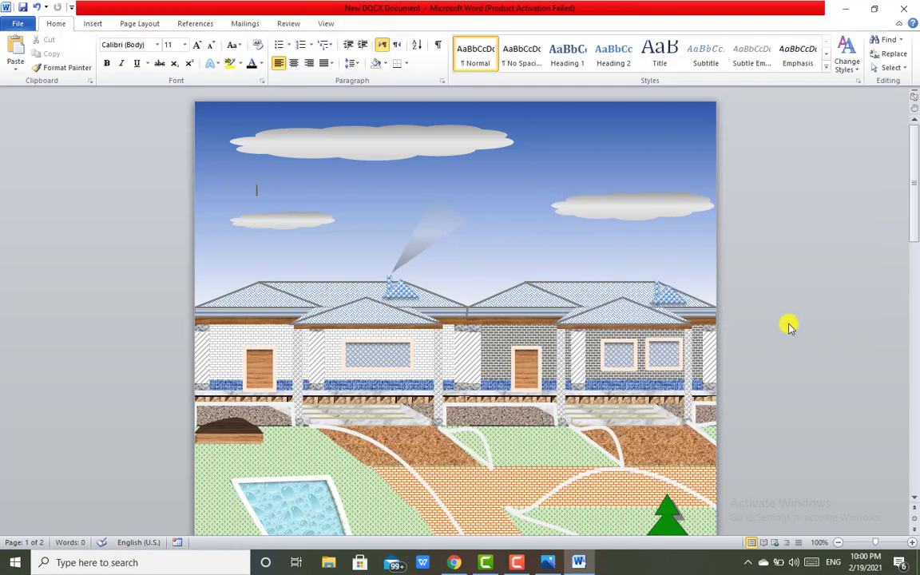
click(449, 221)
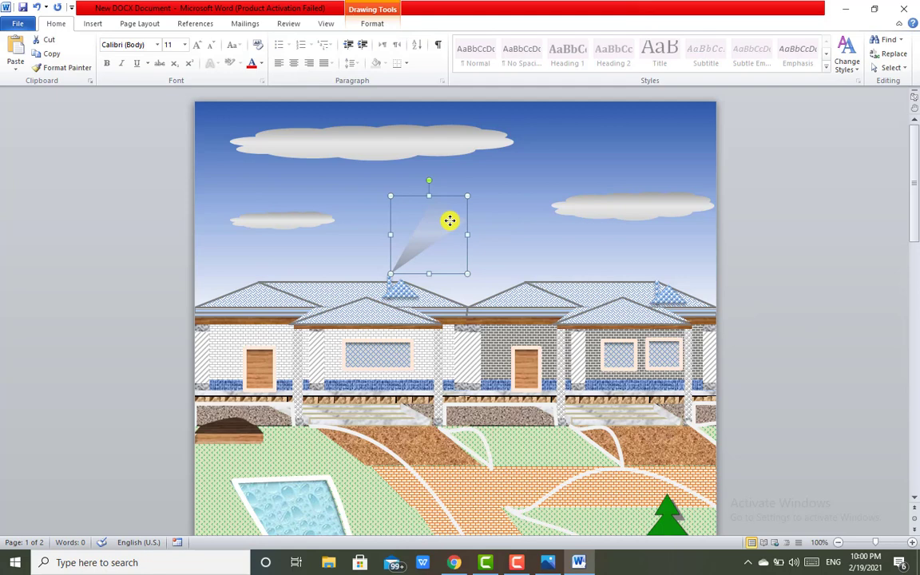
click(374, 11)
click(326, 42)
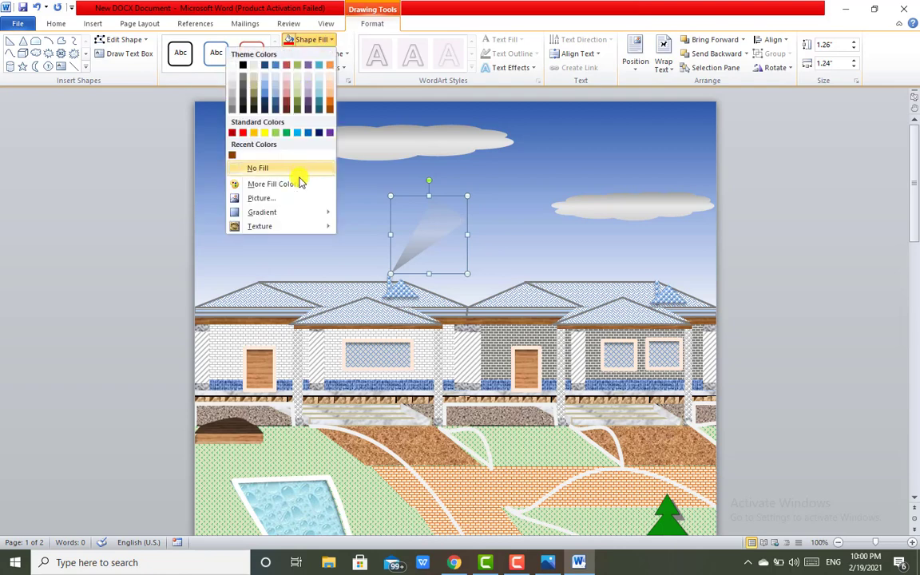
mouse_move(299, 213)
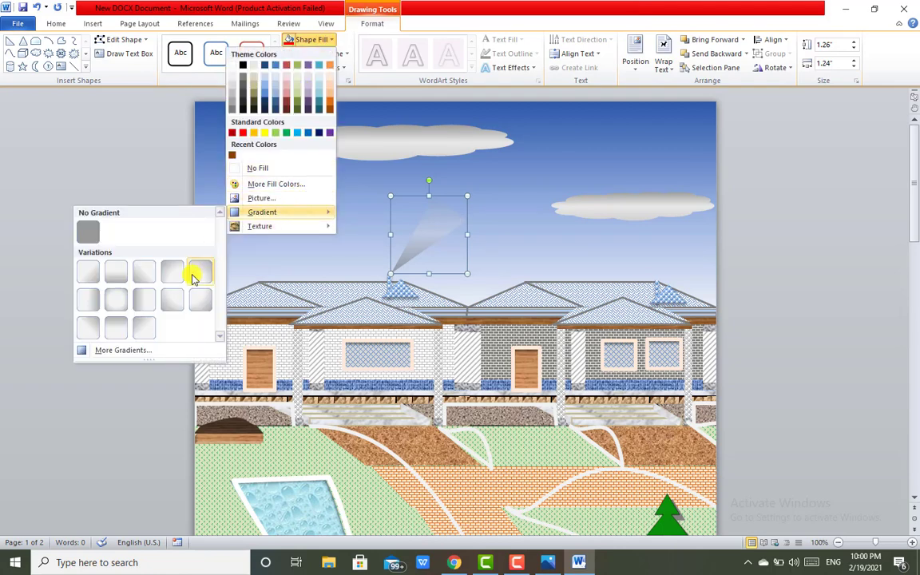
click(124, 349)
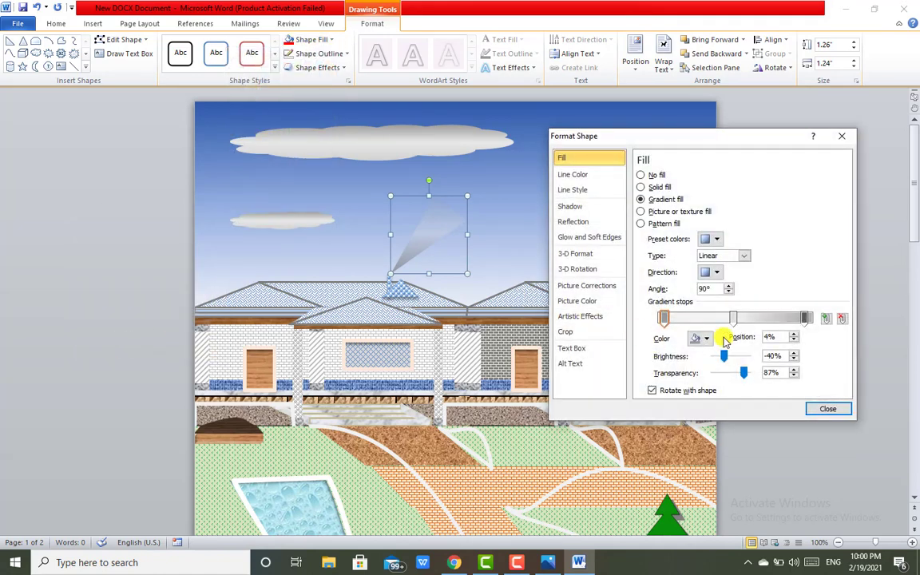
Set the first gradient stop to black at 100% transparency, the middle to 87%, and the last to 94%.
mouse_move(743, 372)
mouse_down()
mouse_move(751, 374)
mouse_move(715, 361)
mouse_up()
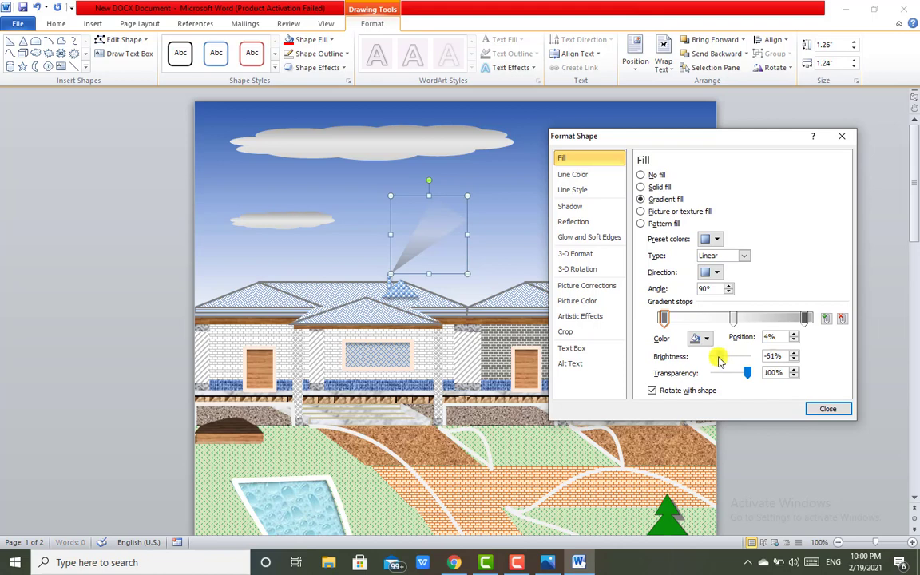
drag(715, 361, 748, 359)
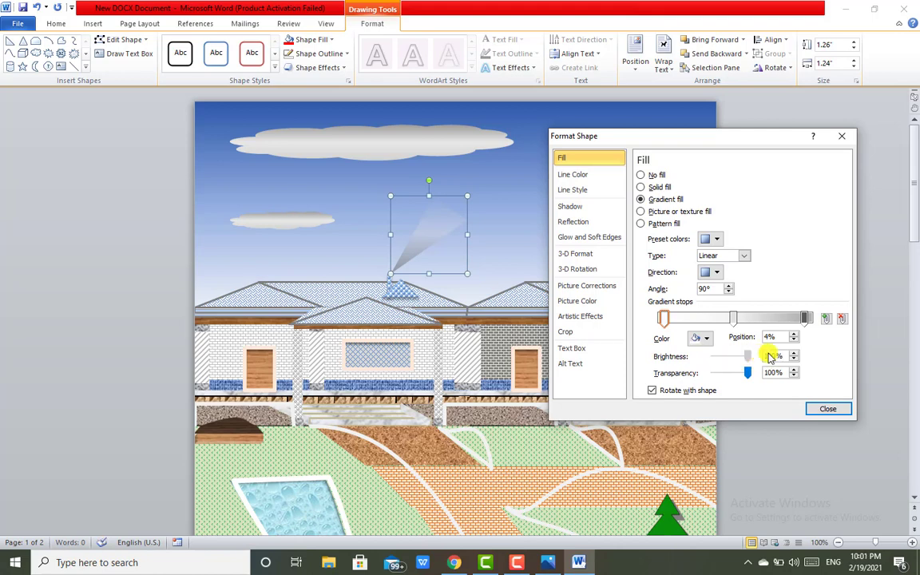
drag(746, 357, 707, 364)
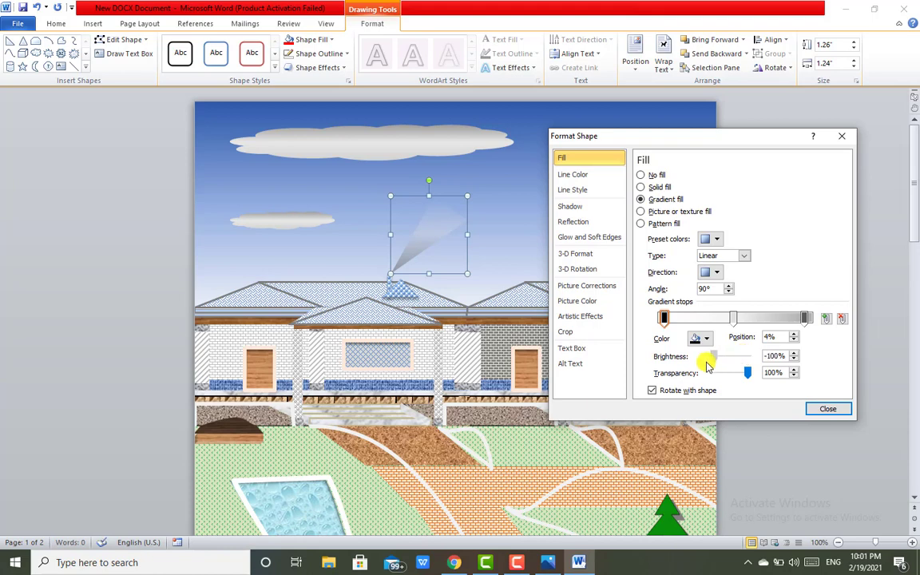
click(733, 318)
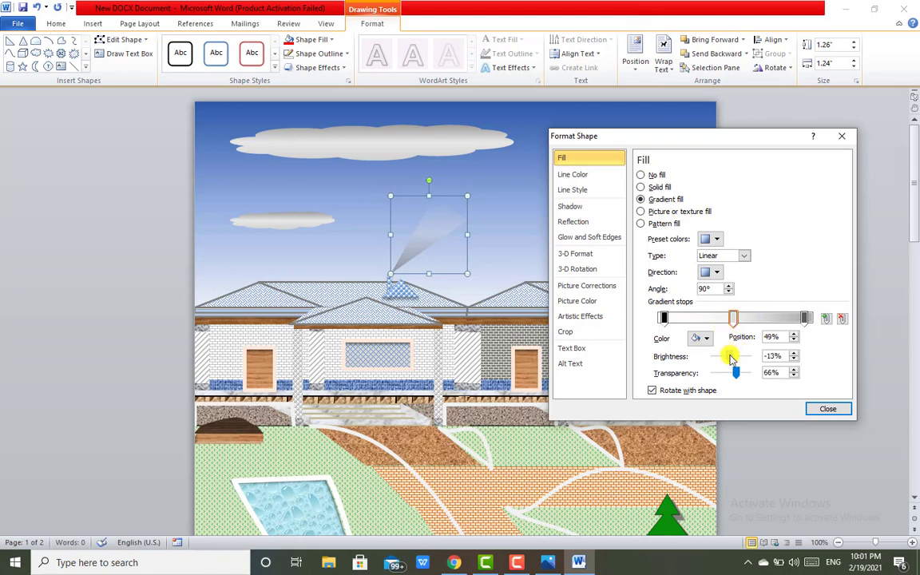
drag(729, 357, 736, 361)
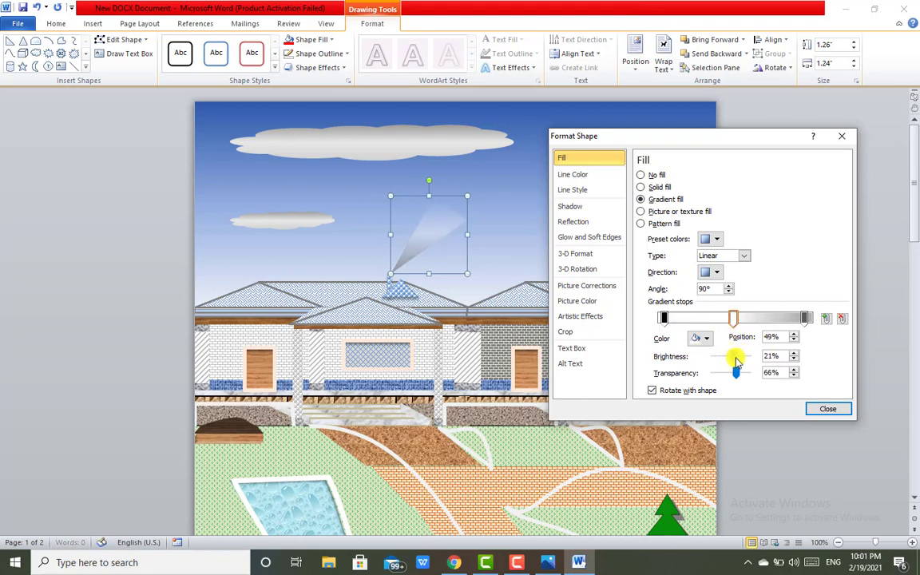
drag(736, 361, 746, 379)
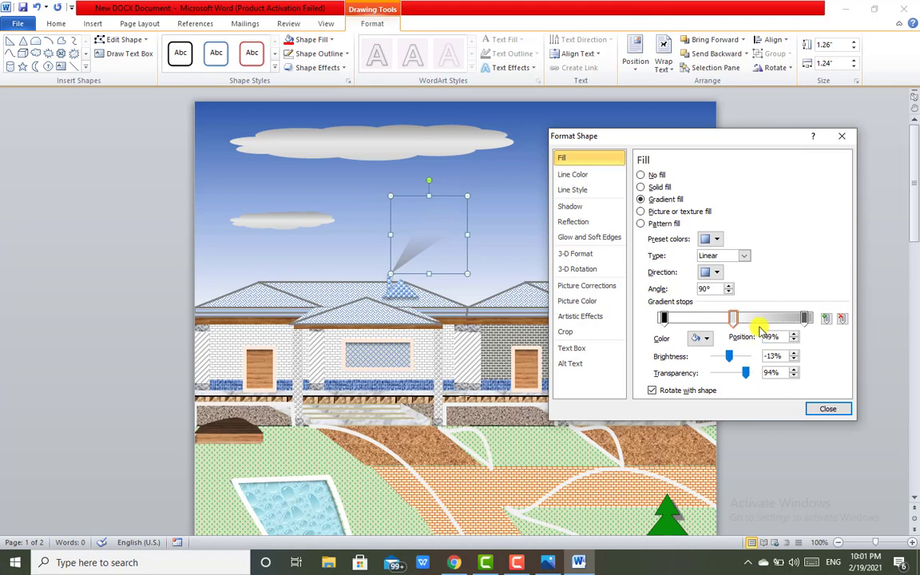
click(804, 319)
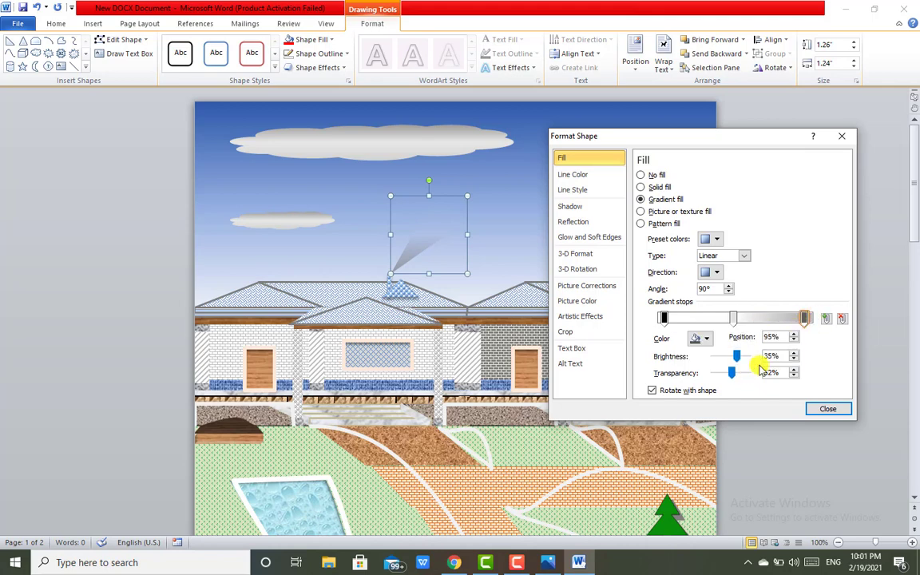
drag(738, 377, 748, 378)
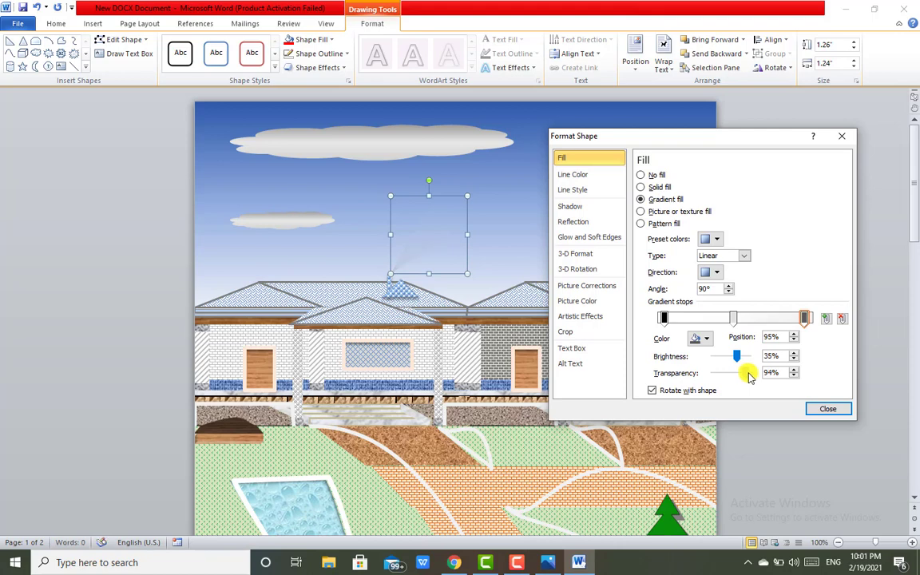
click(733, 319)
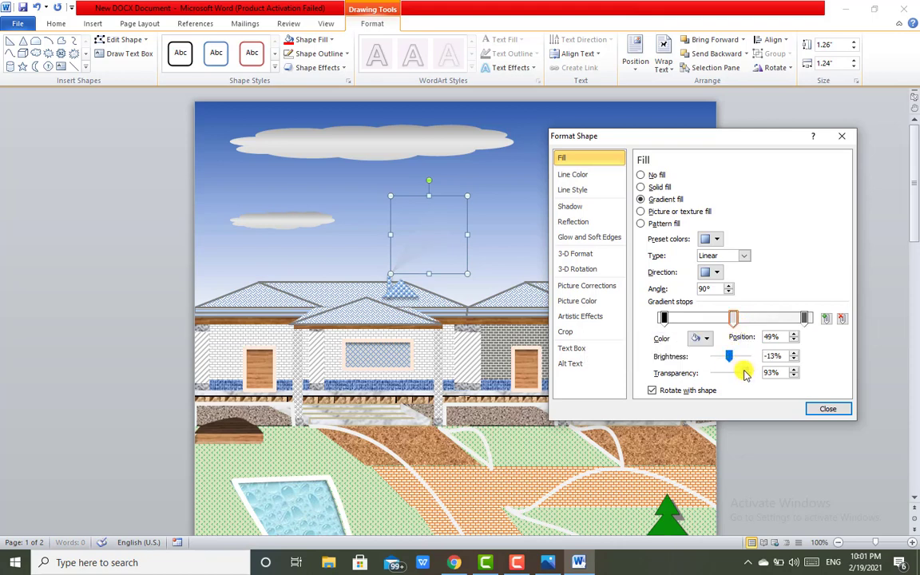
click(822, 408)
click(786, 336)
Nudge the right chimney's smoke plume two steps up and two steps right to sit above that chimney.
click(441, 231)
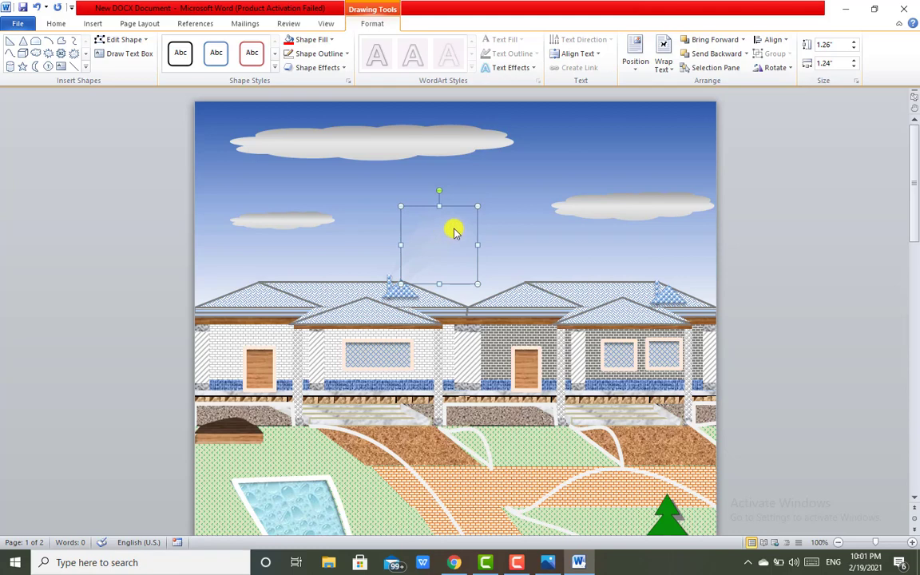
click(678, 216)
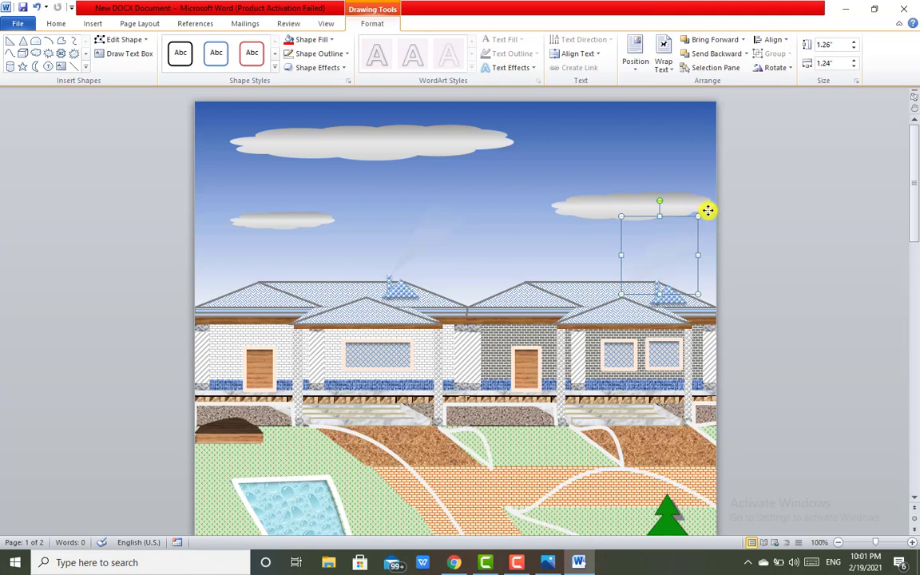
key(Right)
key(Right)
key(Right)
key(Up)
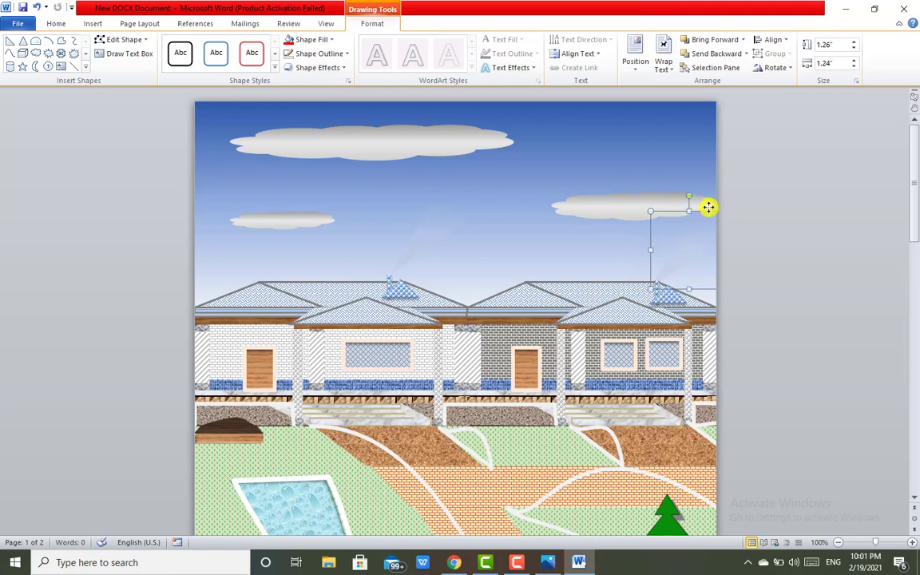
key(Up)
key(Up)
key(Right)
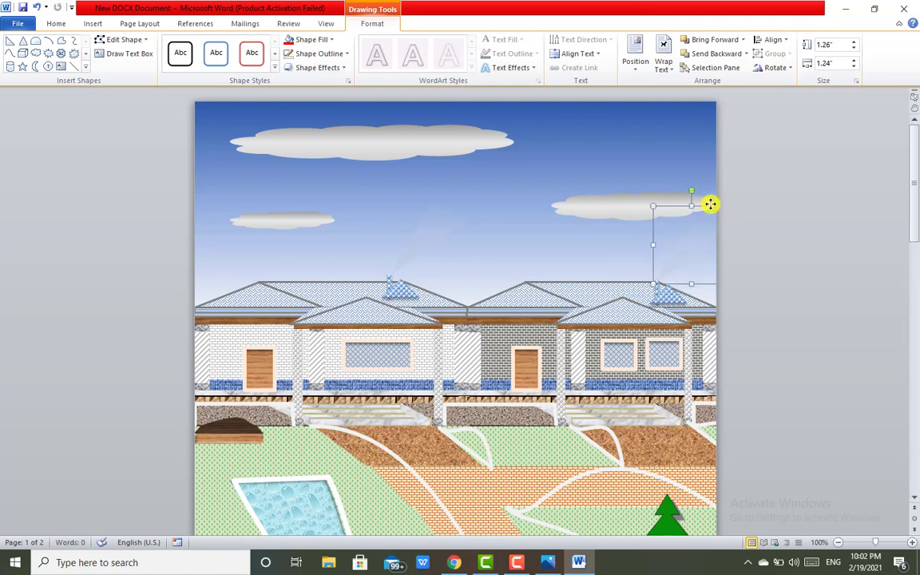
click(770, 240)
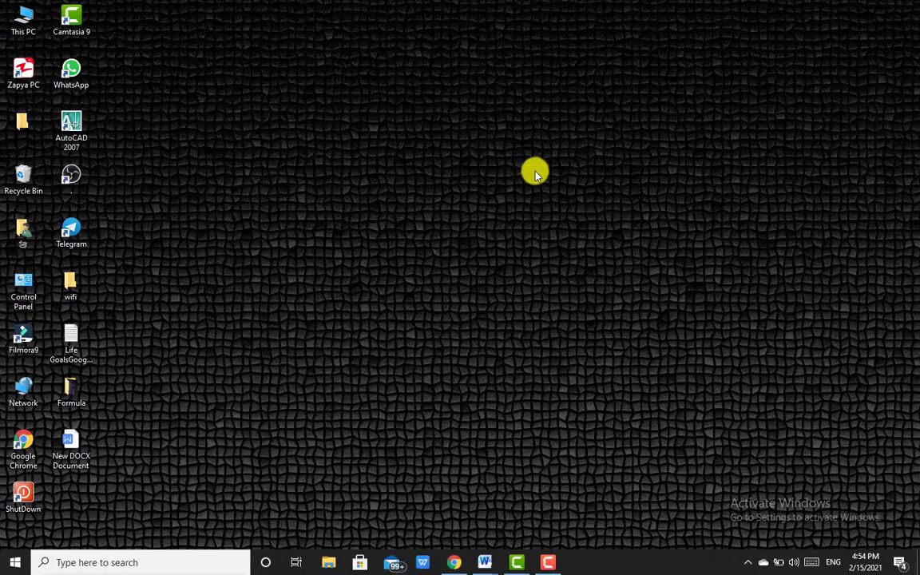
right_click(534, 171)
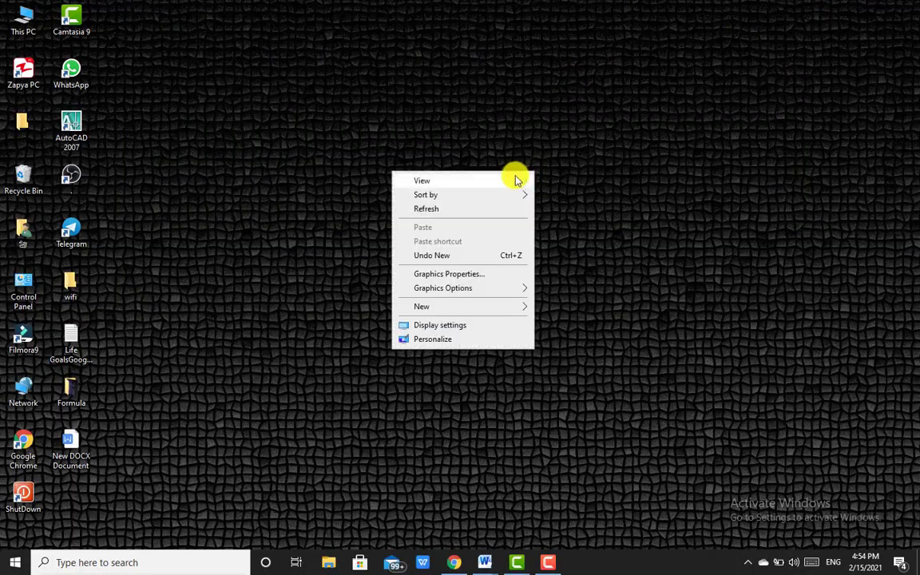
click(482, 211)
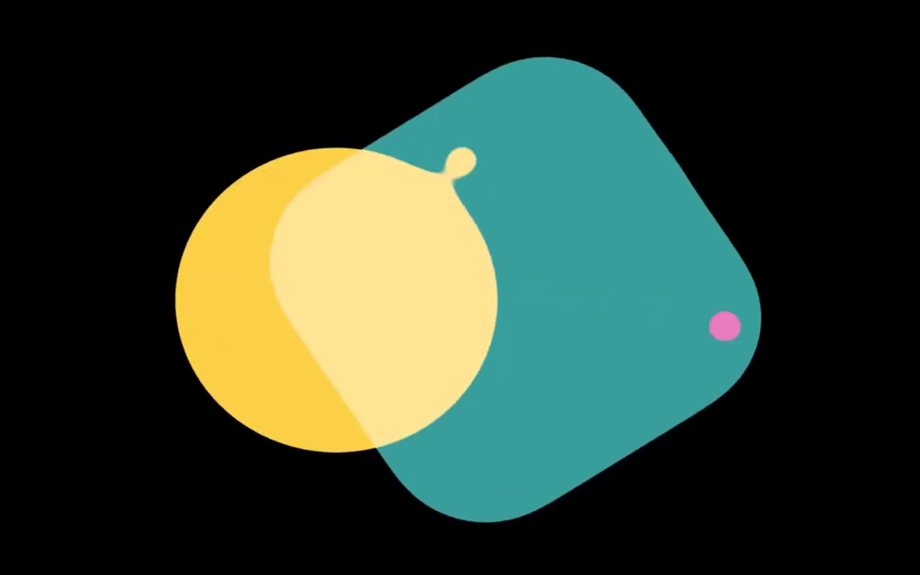